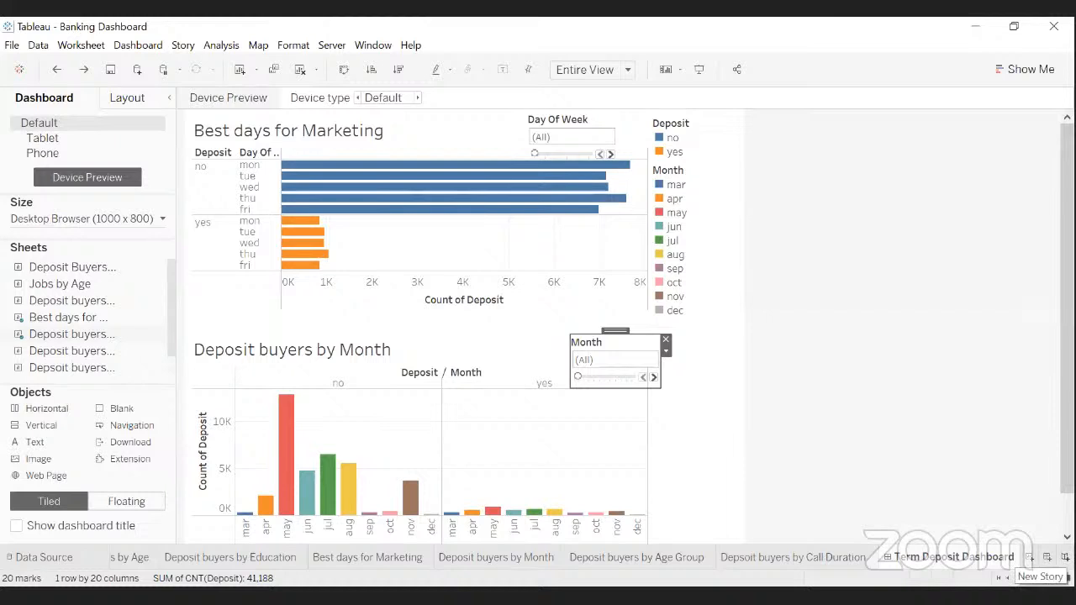
- Create Story 1, a new story with an empty canvas
click(1064, 556)
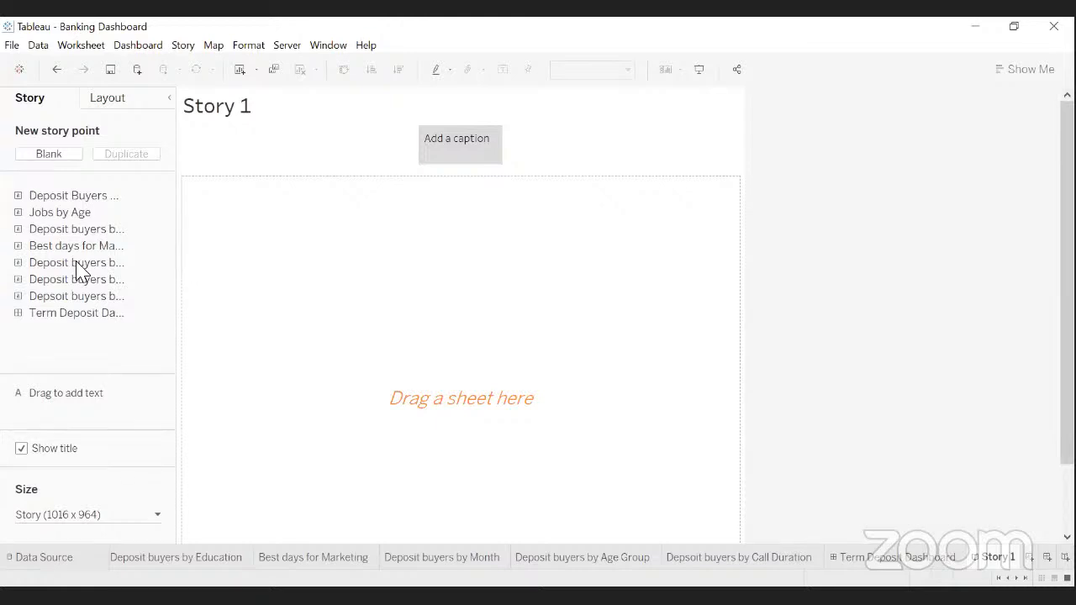
- Place the 'Deposit buyers by Education' sheet as the first story point
mouse_move(78, 271)
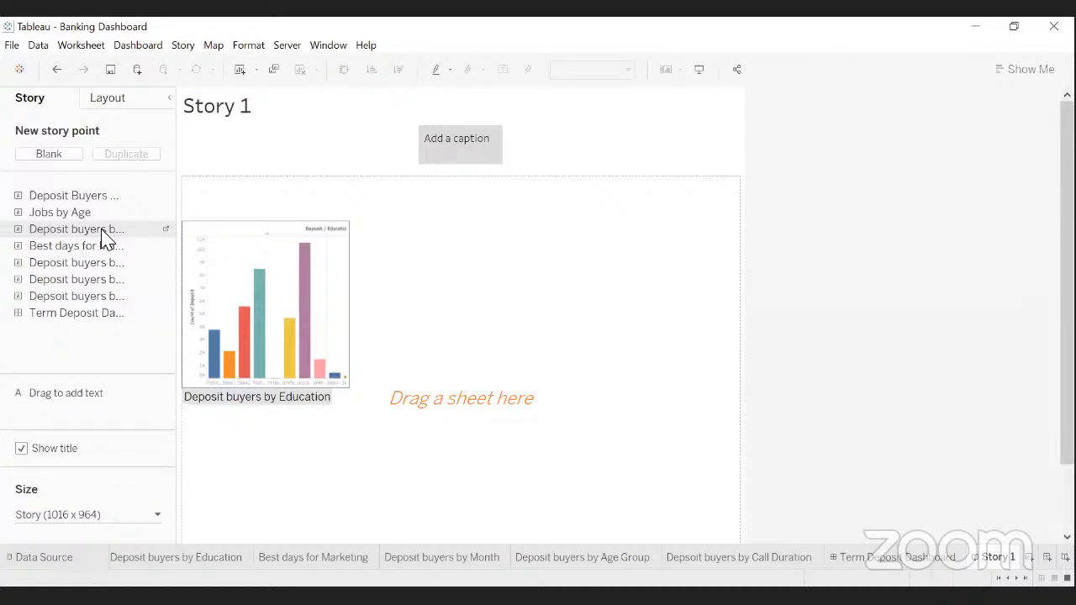
drag(102, 236, 242, 280)
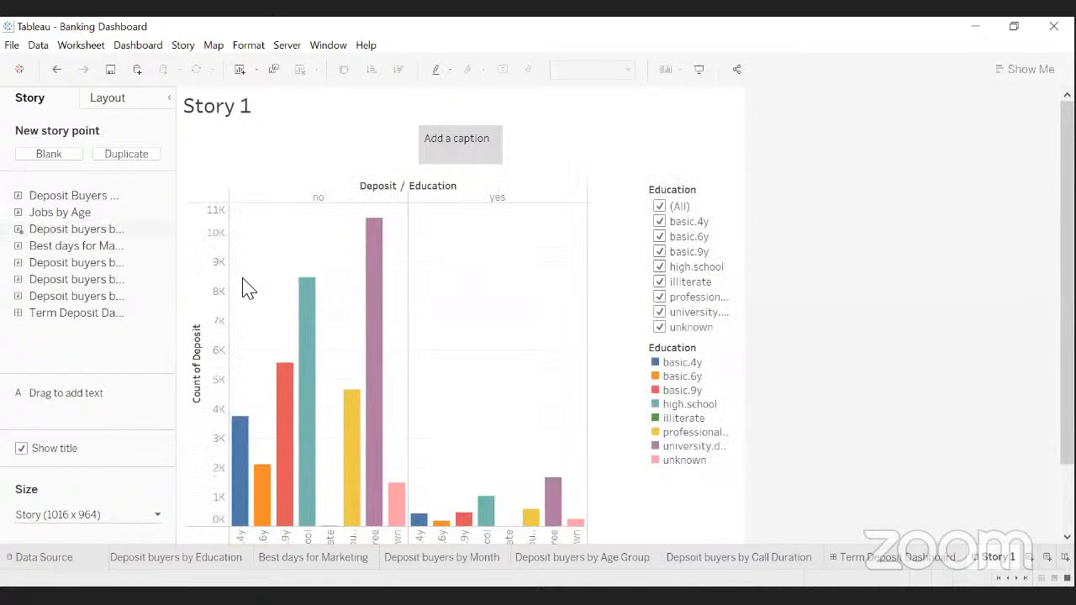
mouse_move(312, 296)
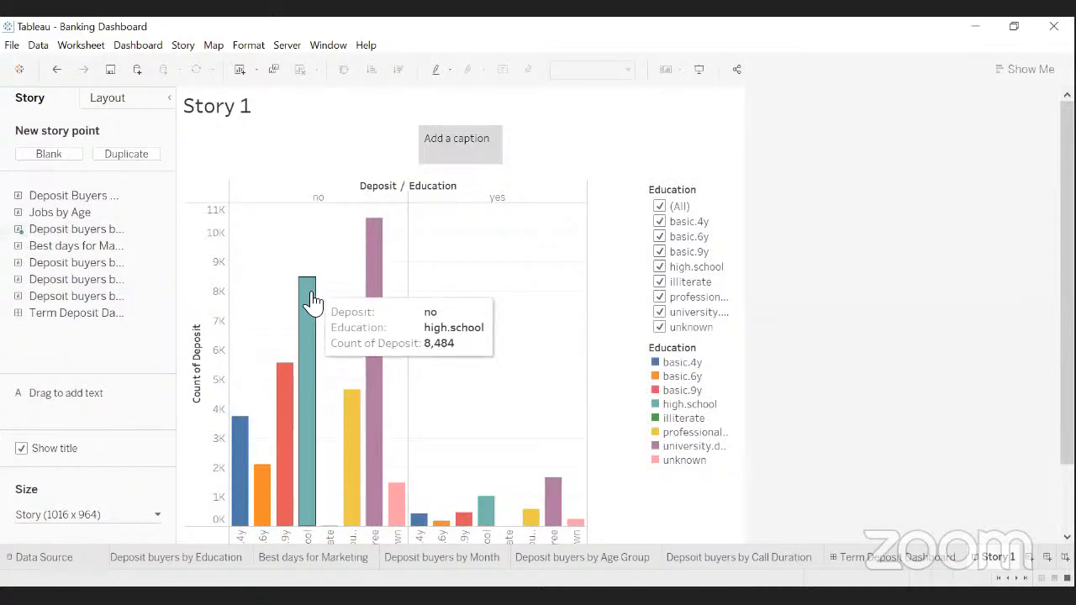
scroll(314, 301, down, 1)
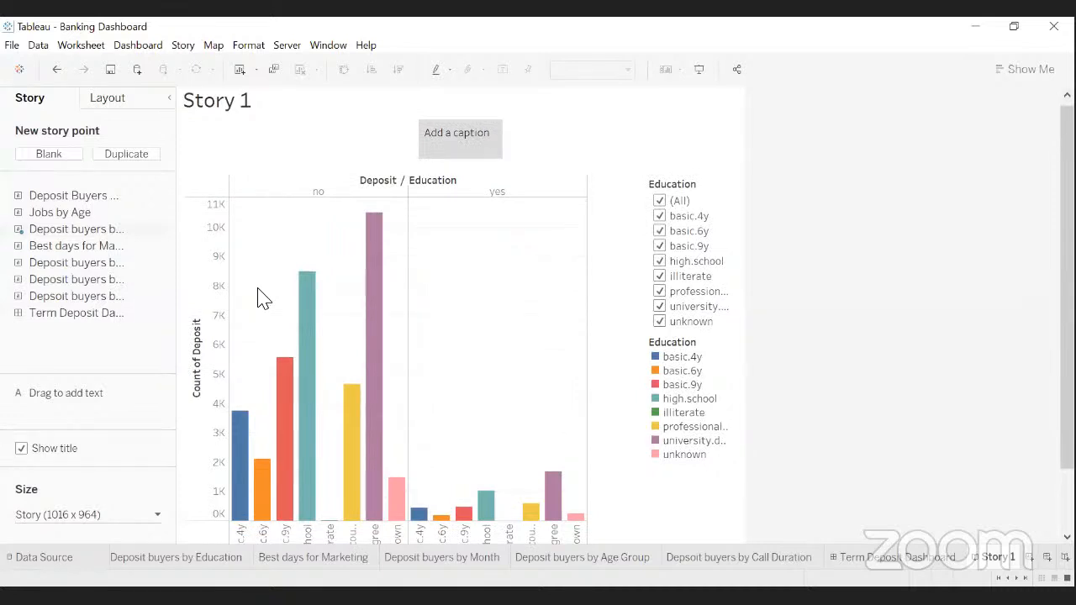
scroll(263, 299, down, 1)
scroll(263, 299, up, 2)
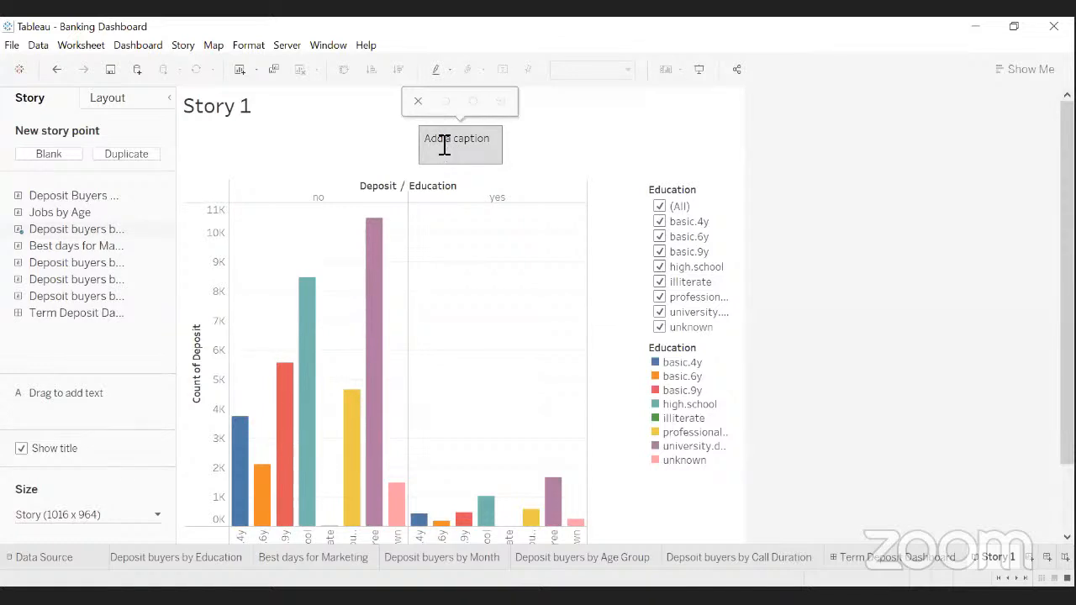
- Start the story point caption, typing then discarding 'Deposit buyers by Education'
double_click(454, 148)
text(Deposit)
text(uyers by Education)
key(BackSpace)
key(BackSpace)
key(BackSpace)
key(BackSpace)
key(BackSpace)
key(BackSpace)
key(BackSpace)
key(BackSpace)
key(BackSpace)
key(BackSpace)
key(BackSpace)
key(BackSpace)
key(BackSpace)
key(BackSpace)
key(BackSpace)
key(BackSpace)
key(BackSpace)
key(BackSpace)
key(BackSpace)
key(BackSpace)
key(BackSpace)
key(BackSpace)
key(BackSpace)
key(BackSpace)
key(BackSpace)
key(BackSpace)
key(BackSpace)
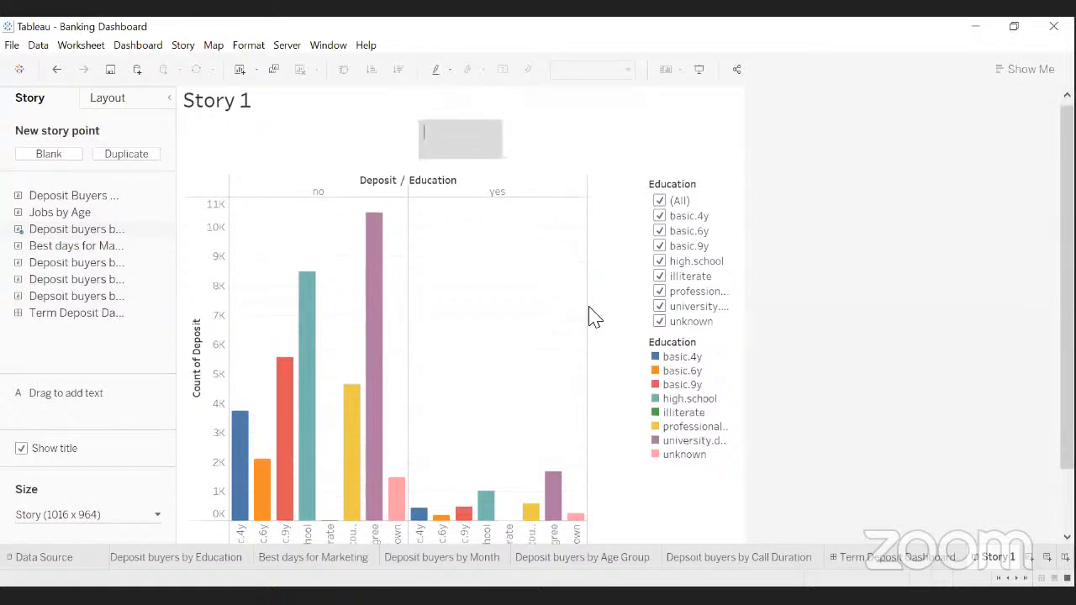
scroll(589, 308, down, 1)
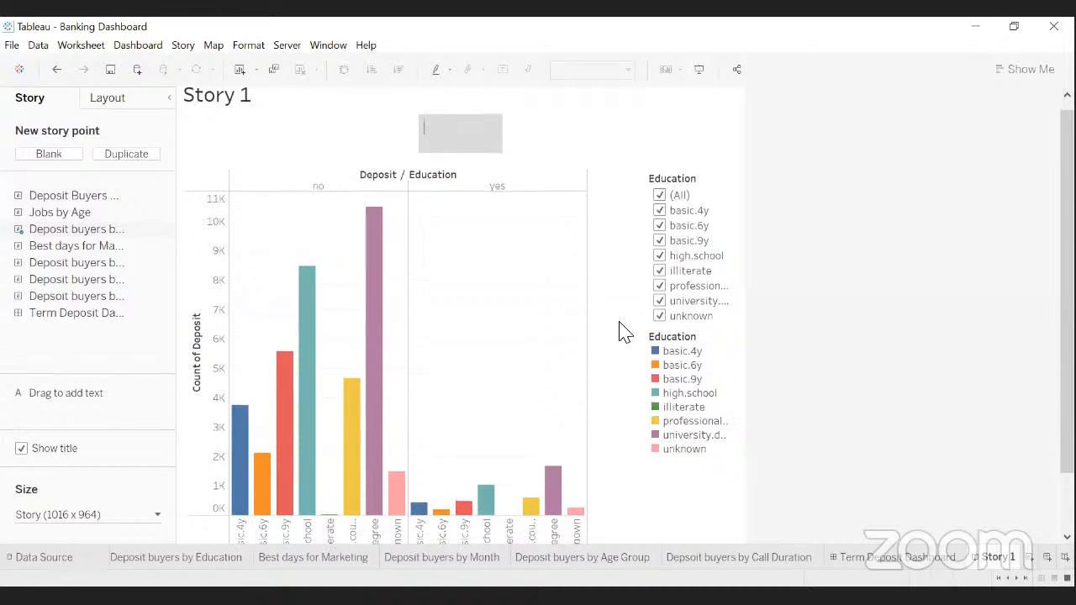
scroll(622, 332, down, 1)
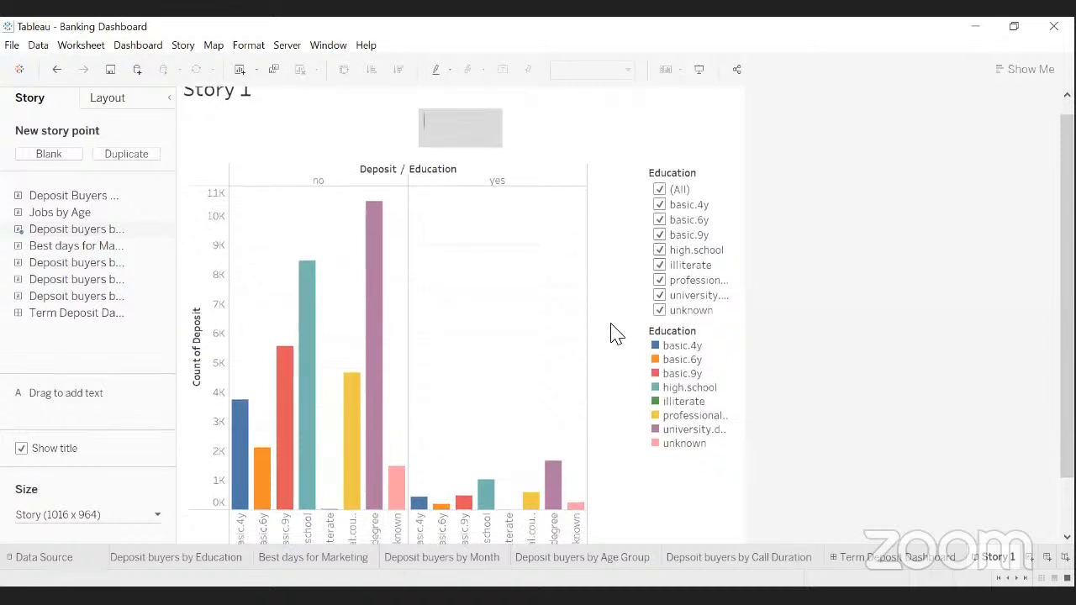
scroll(618, 330, down, 1)
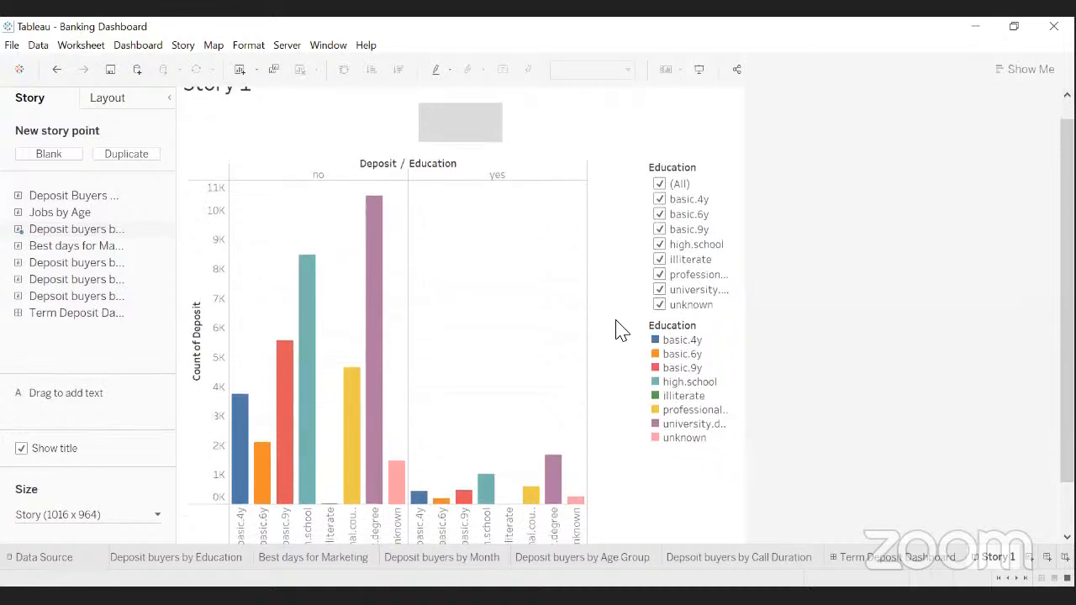
scroll(618, 330, down, 1)
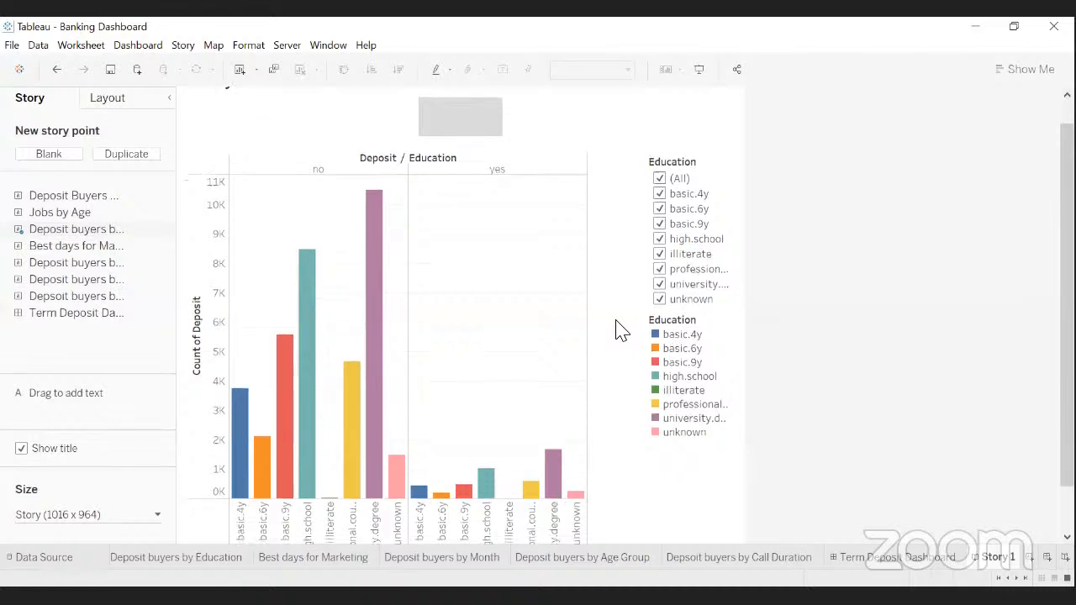
scroll(618, 330, down, 1)
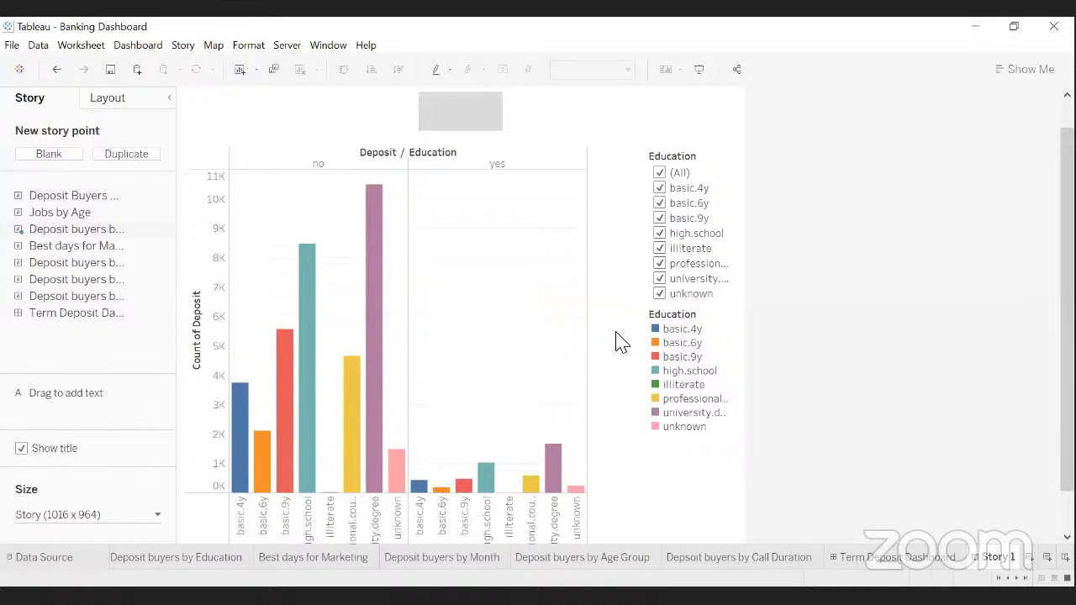
scroll(620, 340, down, 2)
scroll(619, 342, down, 2)
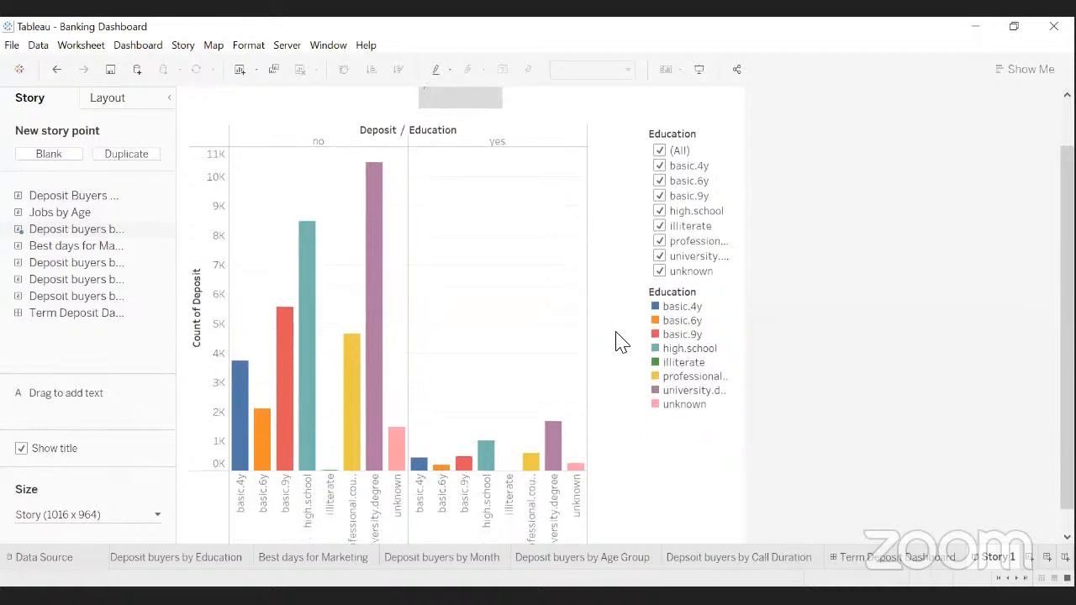
scroll(618, 342, down, 3)
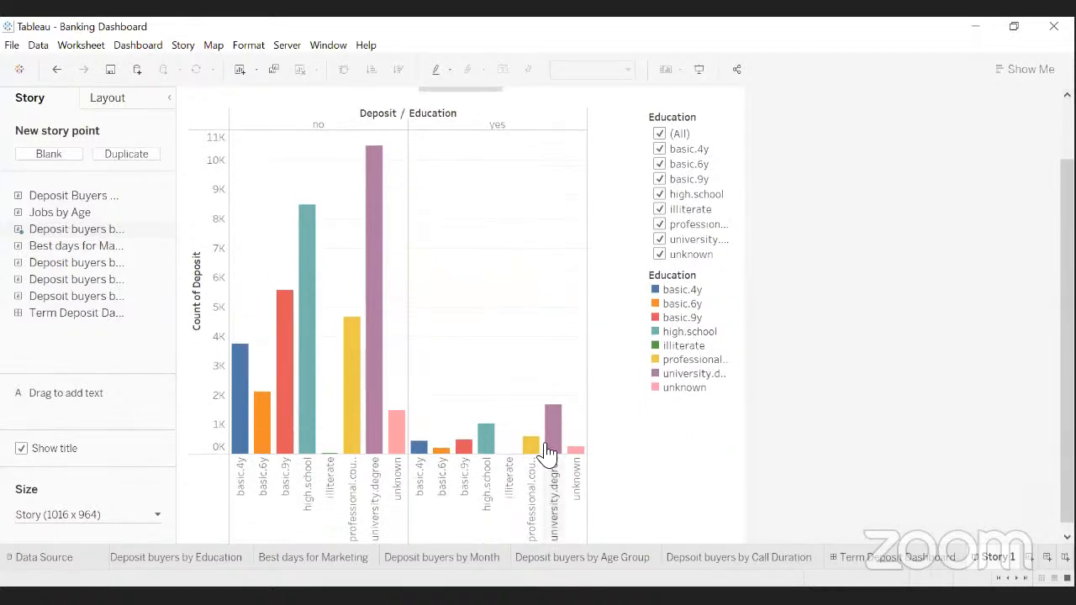
mouse_move(555, 447)
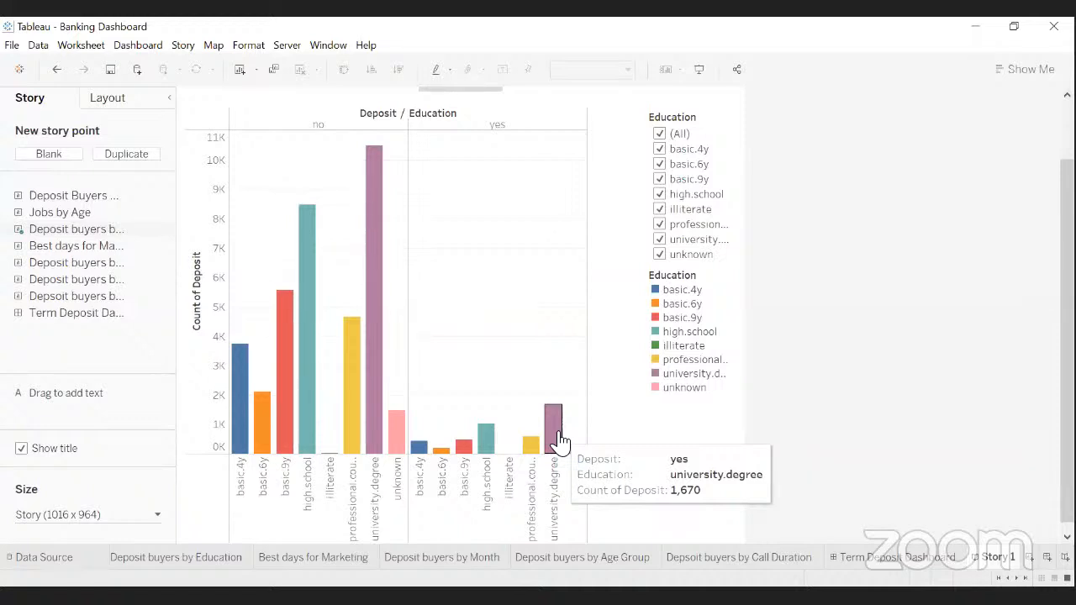
scroll(557, 429, up, 1)
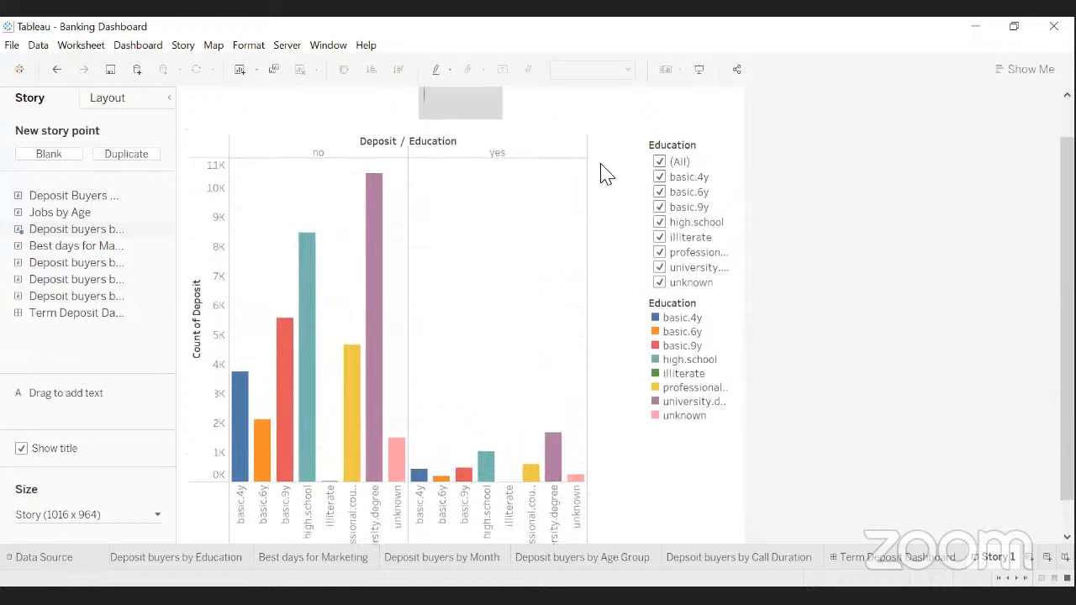
scroll(538, 185, up, 1)
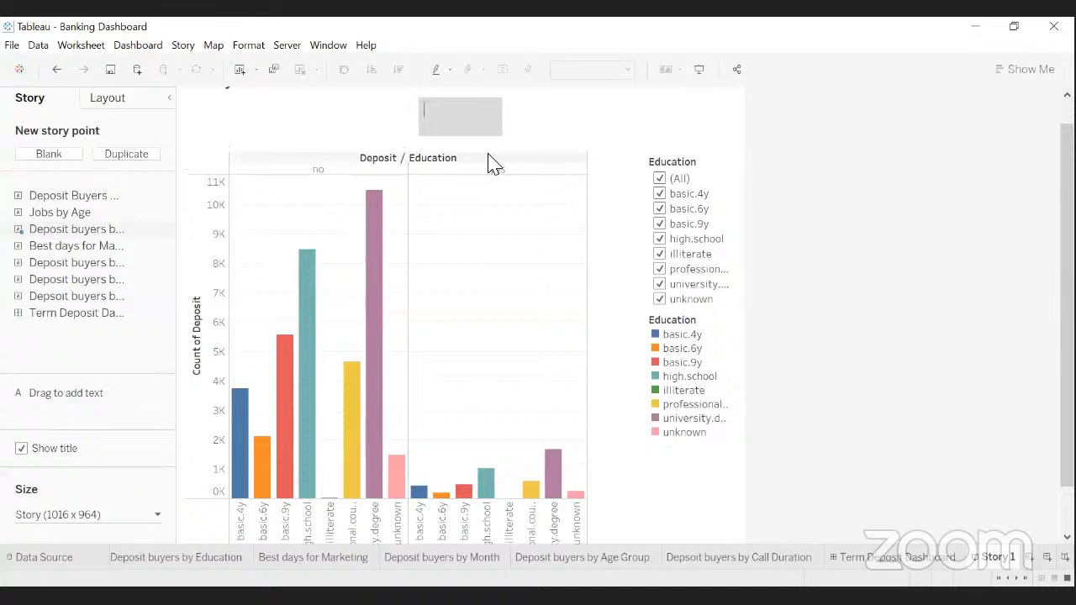
- Caption it 'Most likely buyers hold a University Degree' and widen the caption box to fit
text(Most likely)
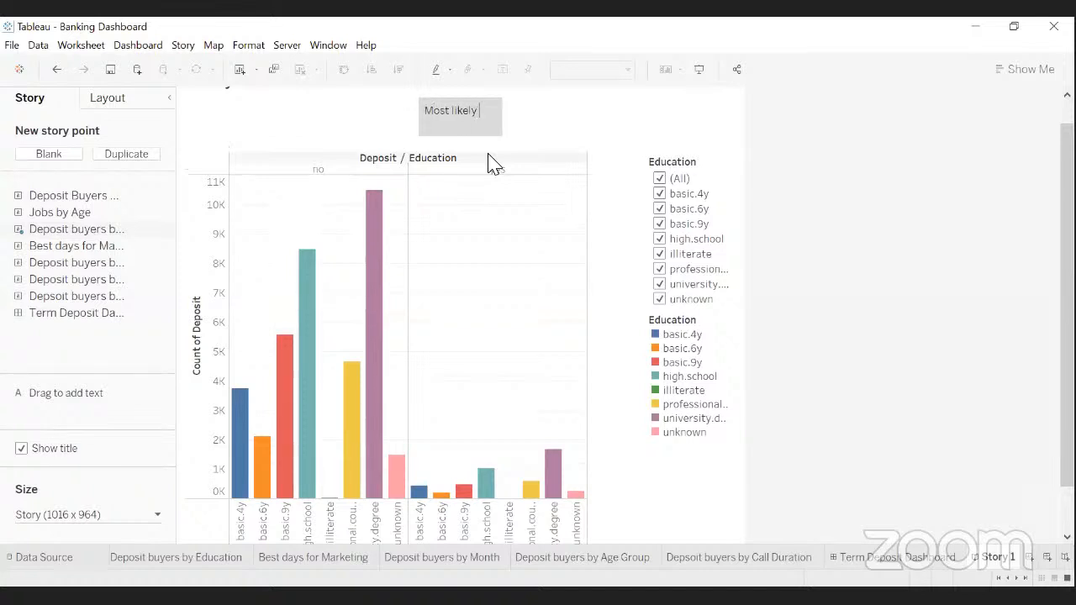
text( buyers hold a Universuty)
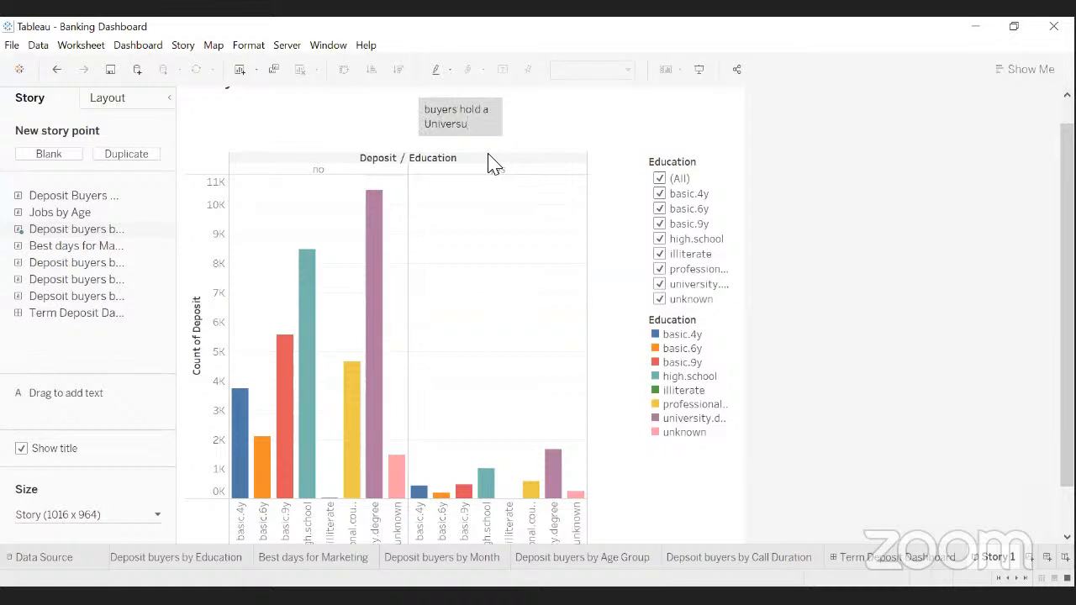
key(BackSpace)
key(BackSpace)
key(BackSpace)
text(ity Degree)
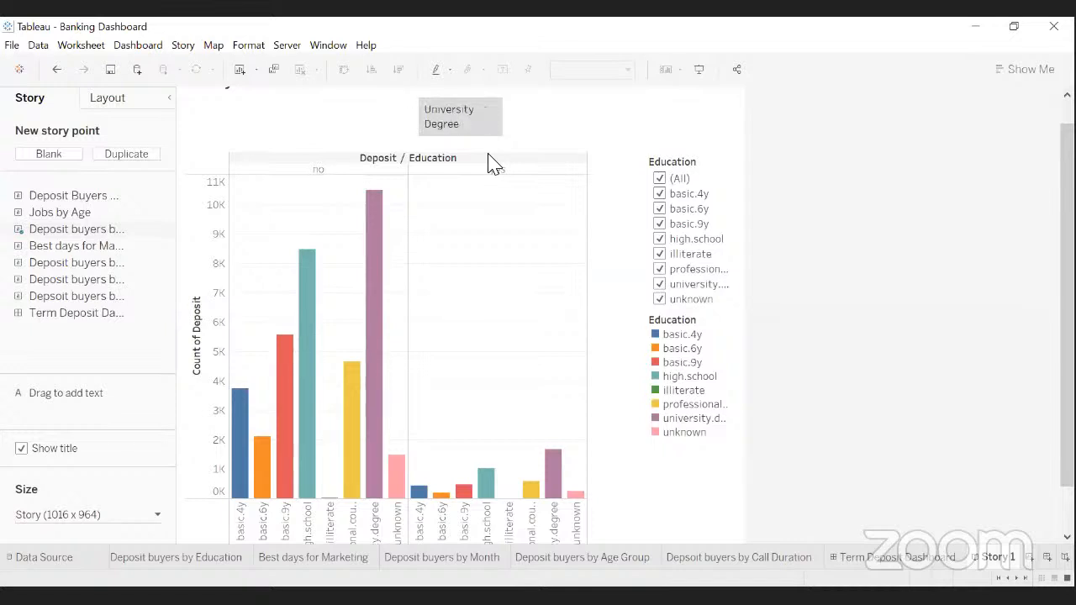
click(494, 116)
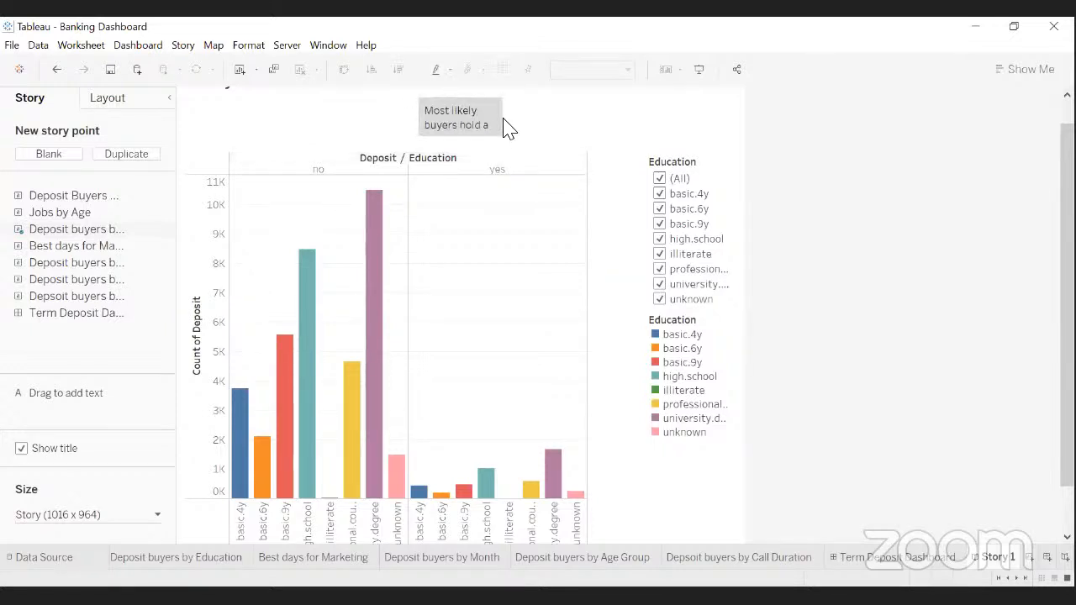
drag(505, 119, 603, 119)
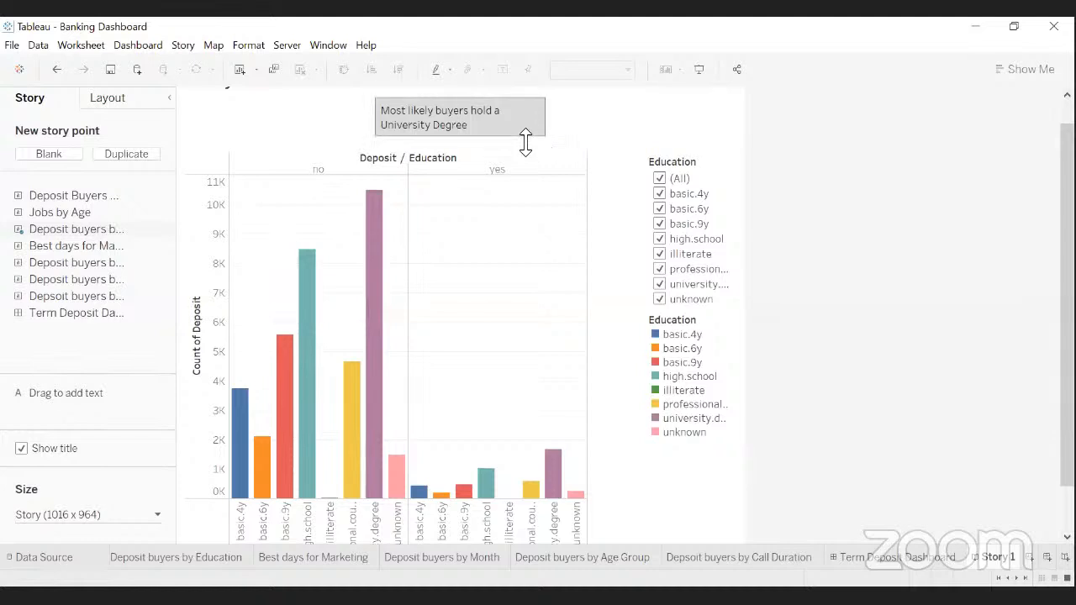
click(517, 209)
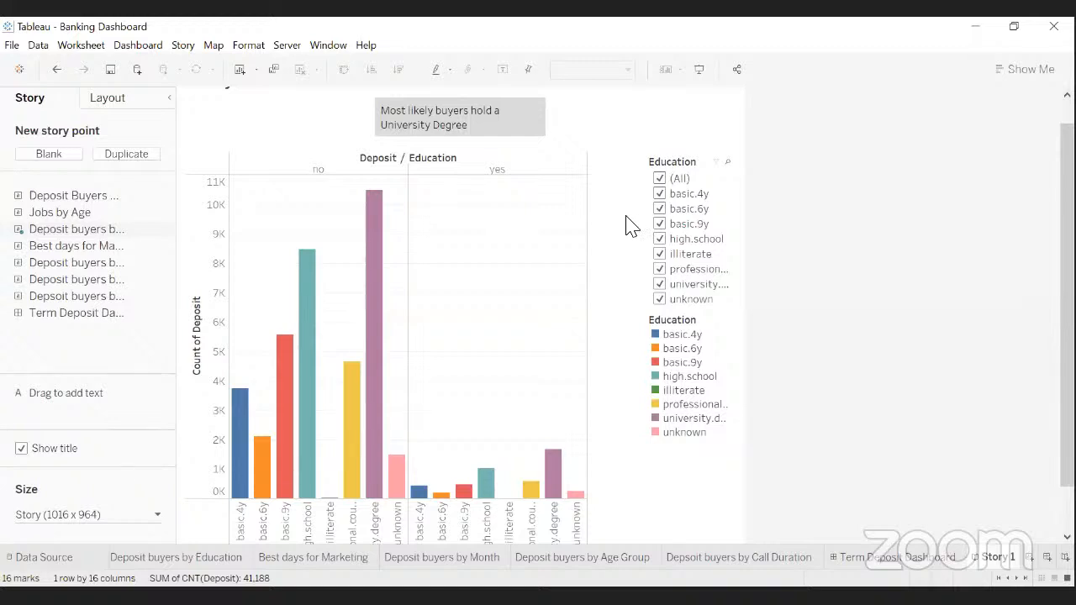
scroll(444, 277, up, 1)
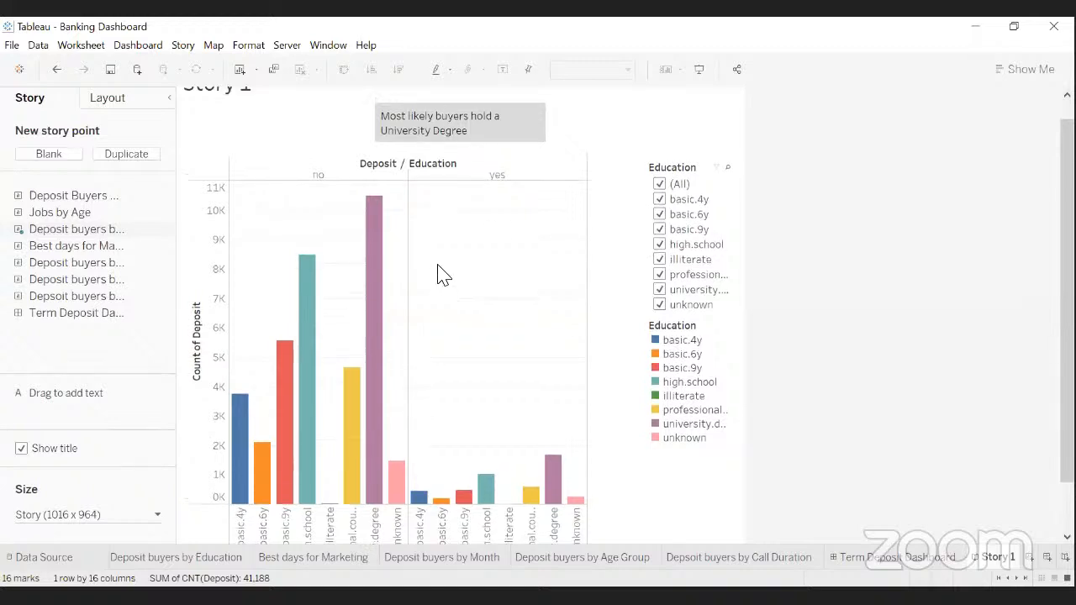
- Add a blank second story point and switch between the first and new points
scroll(444, 276, up, 2)
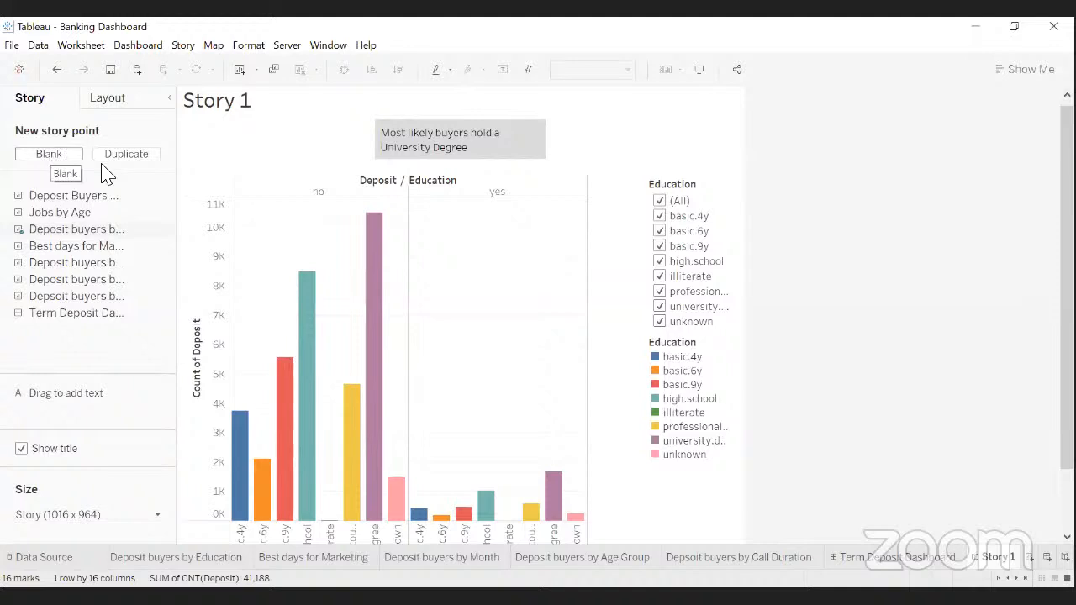
click(53, 161)
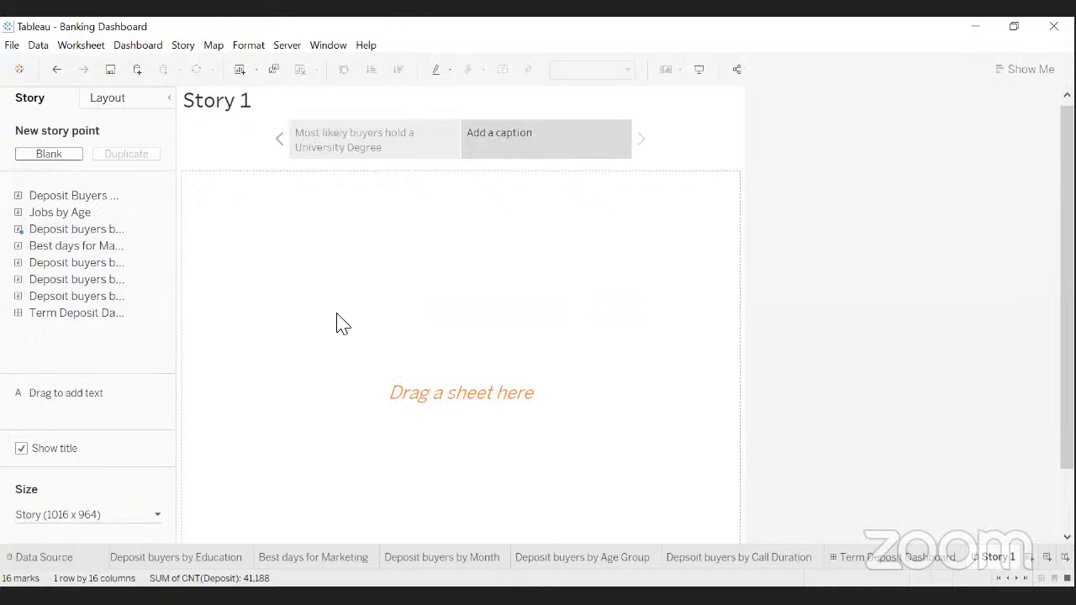
mouse_move(354, 154)
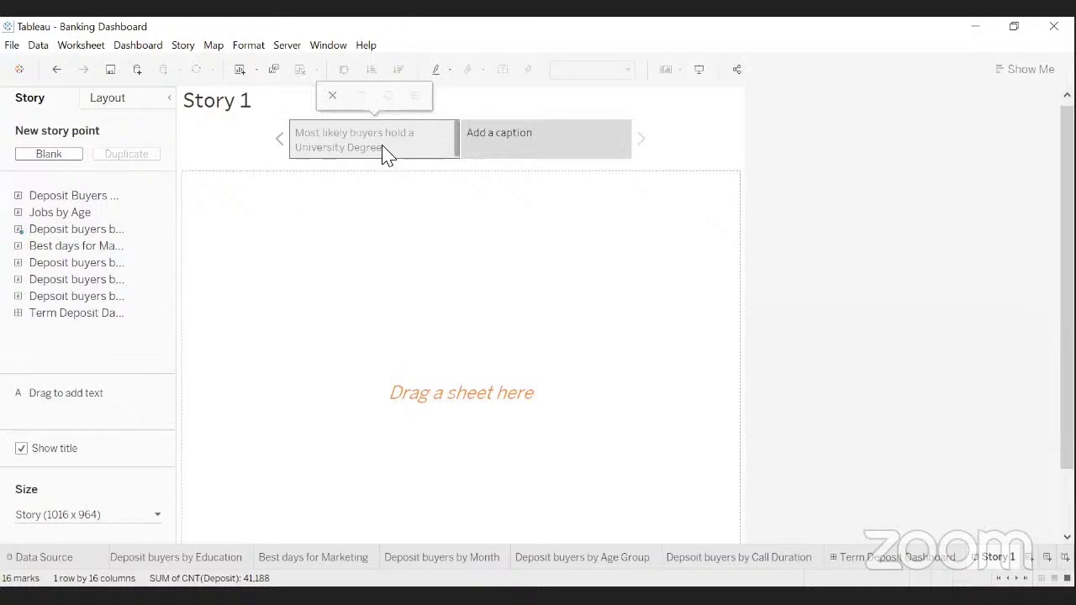
click(382, 148)
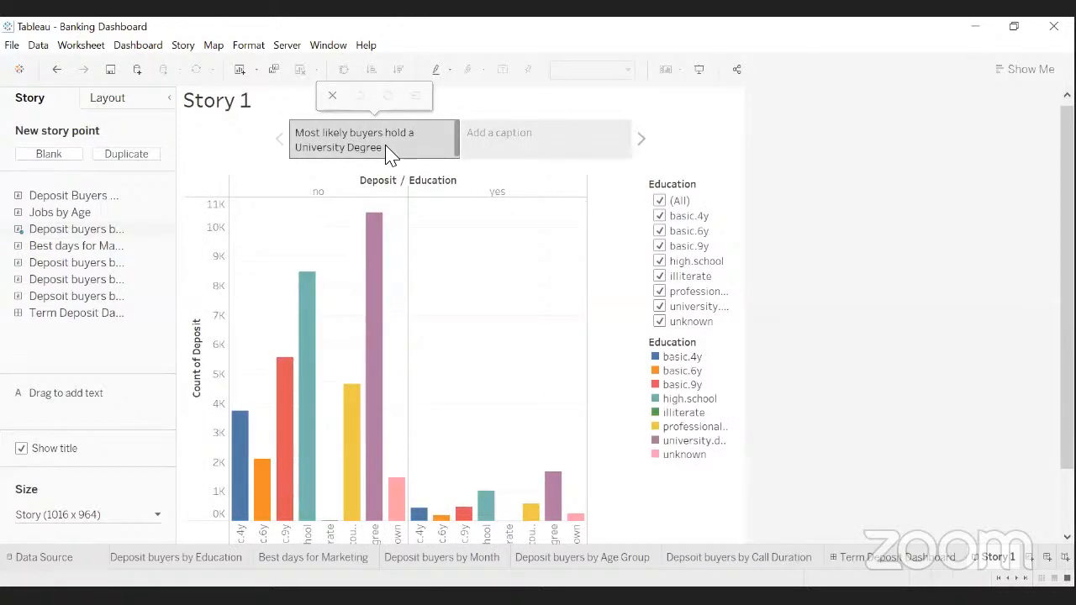
click(496, 141)
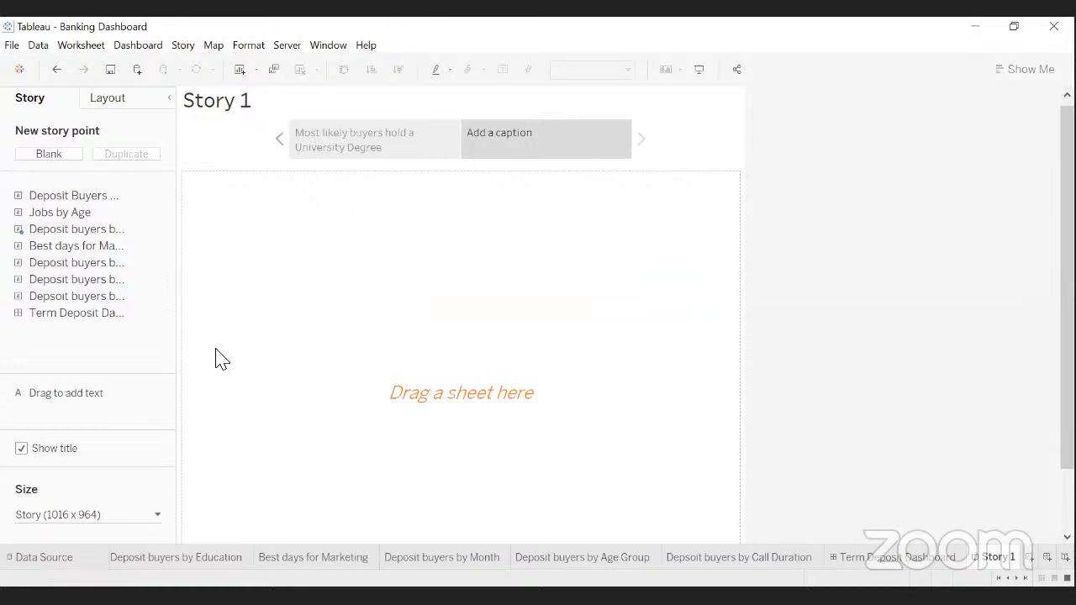
- Drop the 'Best days for Marketing' sheet onto the second story point
mouse_move(128, 317)
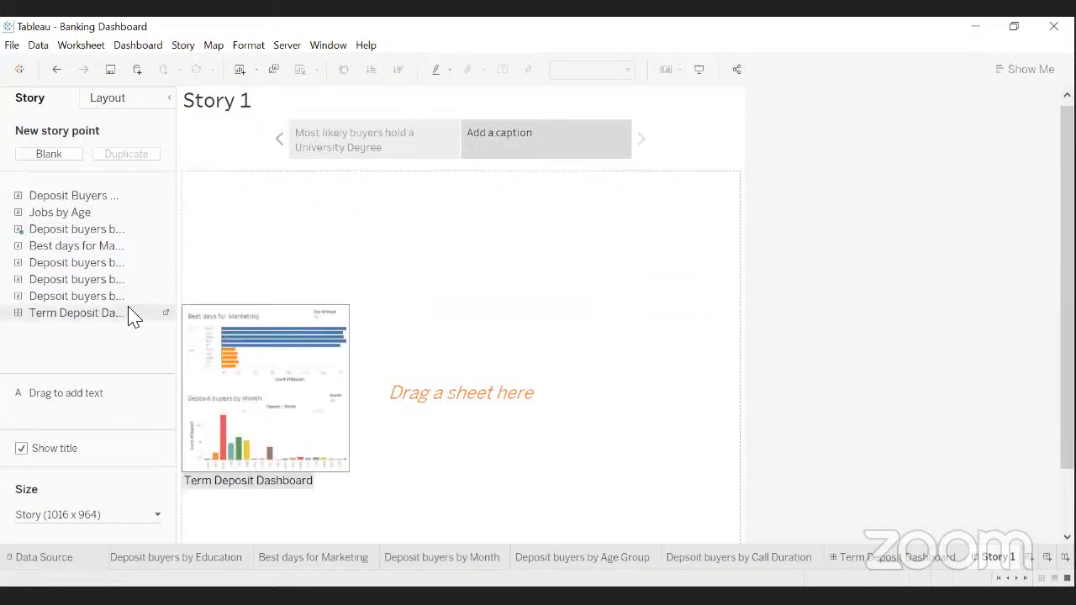
mouse_move(96, 246)
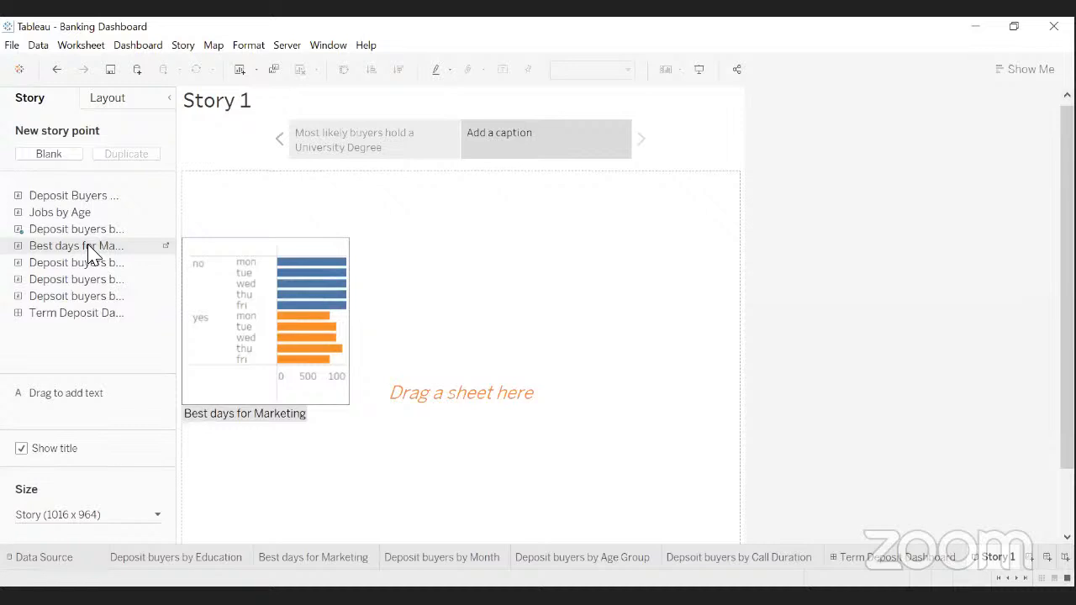
drag(92, 254, 280, 286)
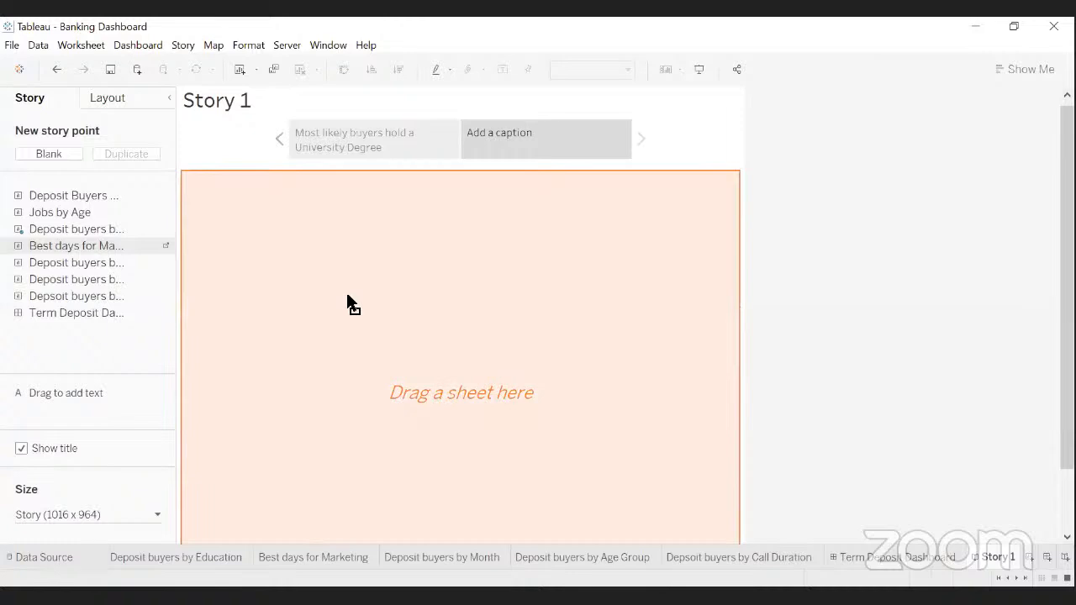
drag(347, 295, 348, 304)
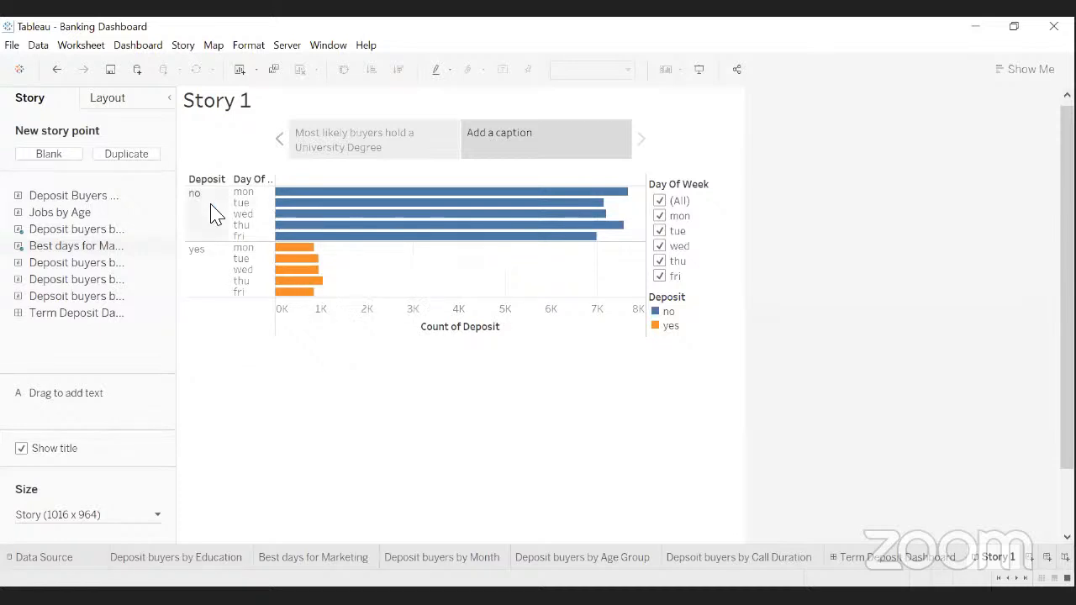
- Caption the point 'Most term deposit buyers are likely to respond on Thursday of the week'
double_click(482, 139)
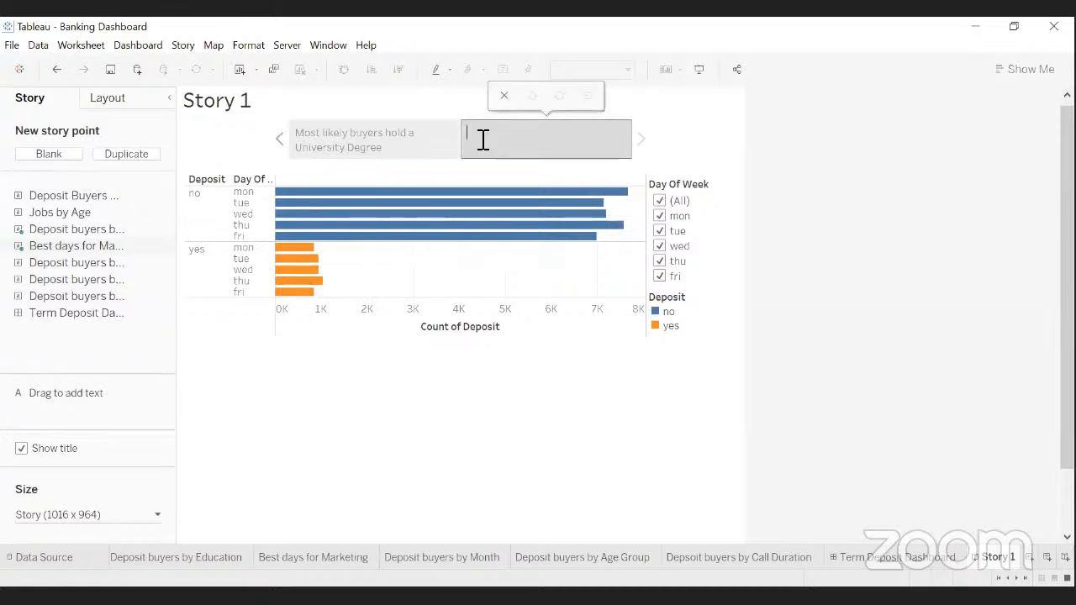
text(Most term deposit buyers)
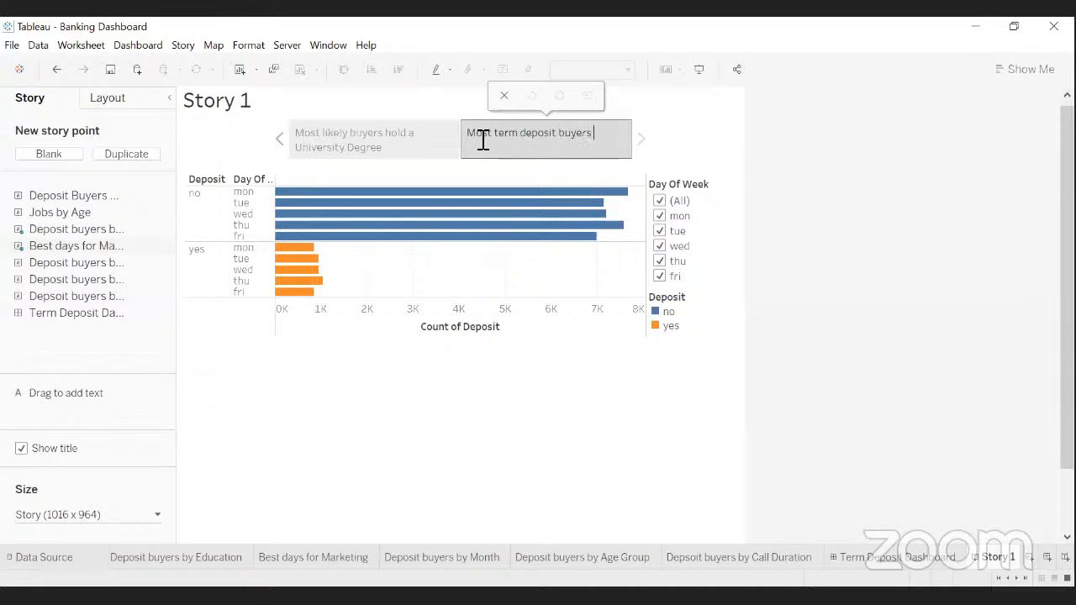
text(are li)
text(k)
text(ely to)
text( resp)
text(md on)
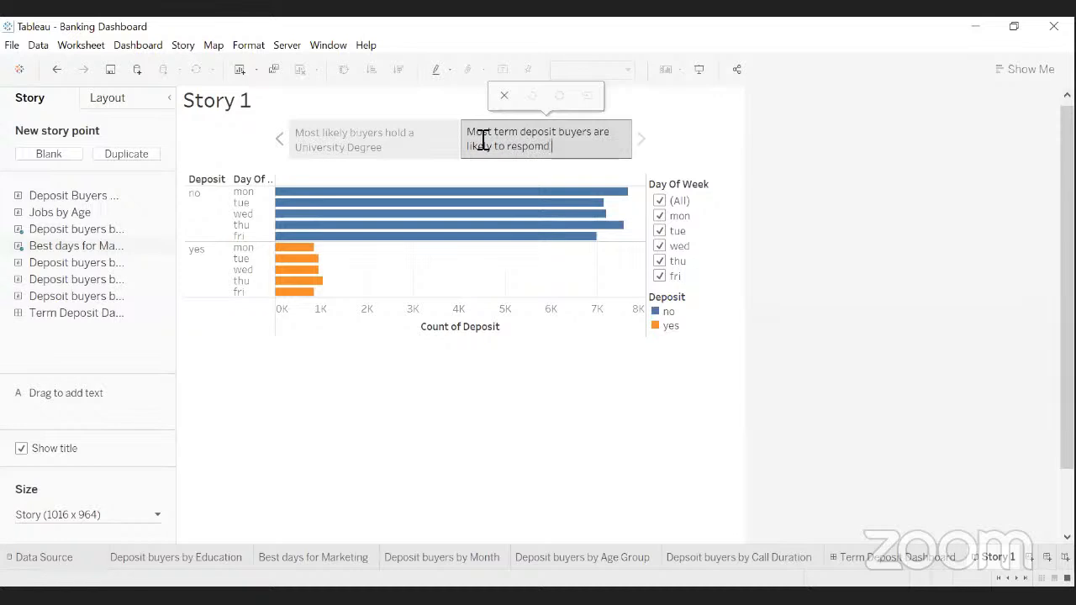
key(BackSpace)
text(n Thursday of th)
key(BackSpace)
key(BackSpace)
key(BackSpace)
key(BackSpace)
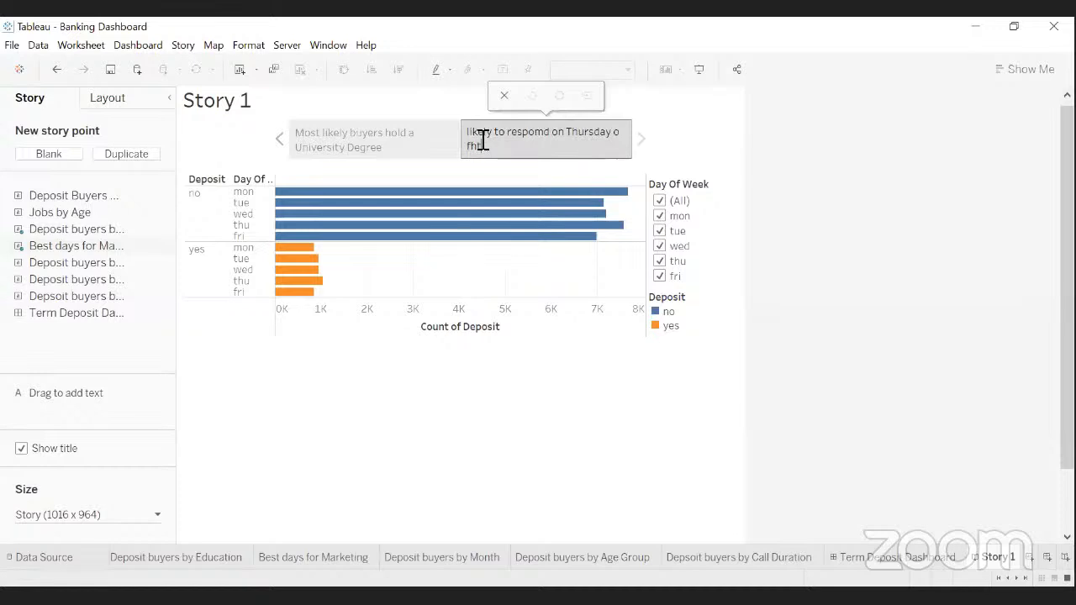
text(f the week)
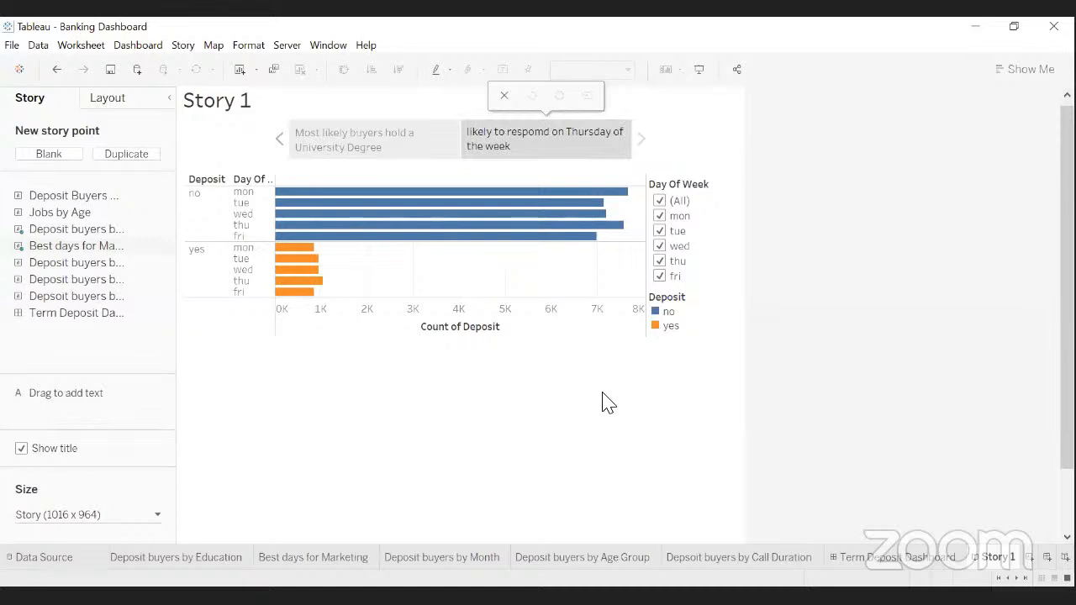
mouse_move(301, 290)
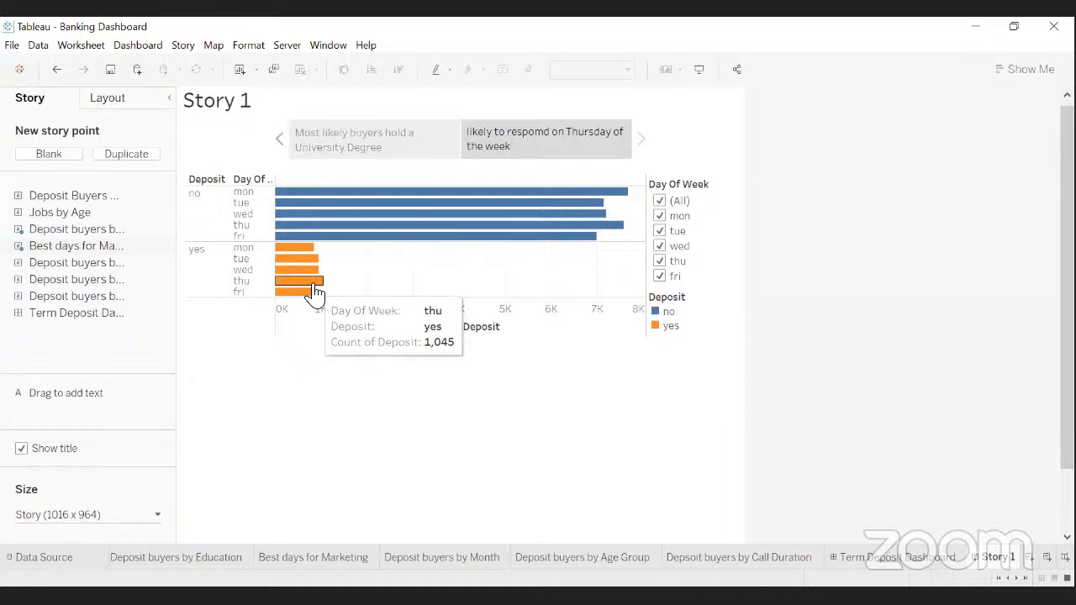
- Widen the Thursday caption box and correct 'respomd' to 'respond'
click(635, 136)
drag(636, 137, 664, 141)
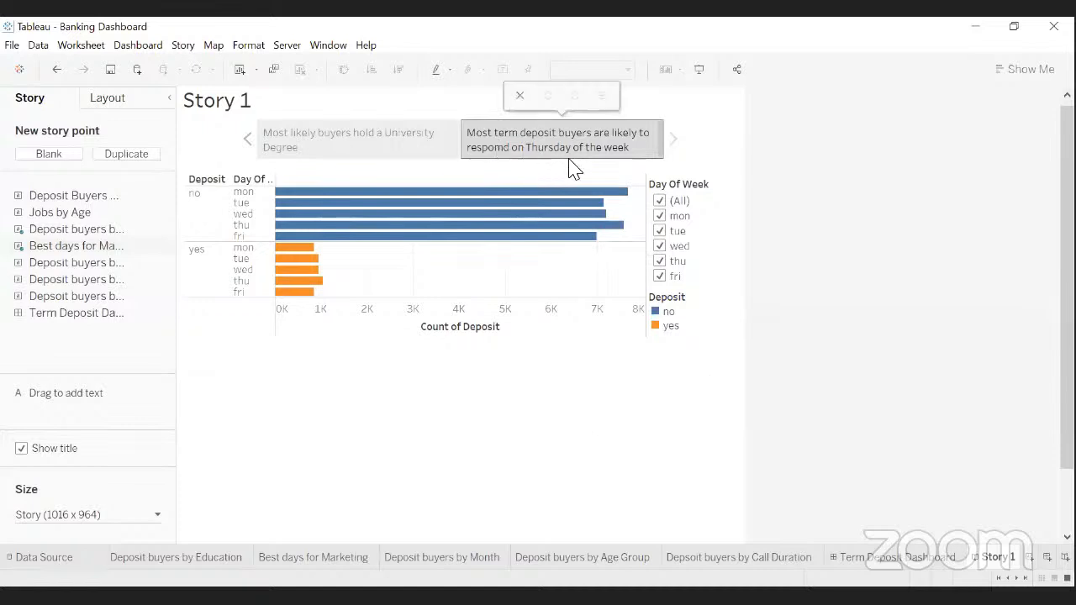
click(497, 148)
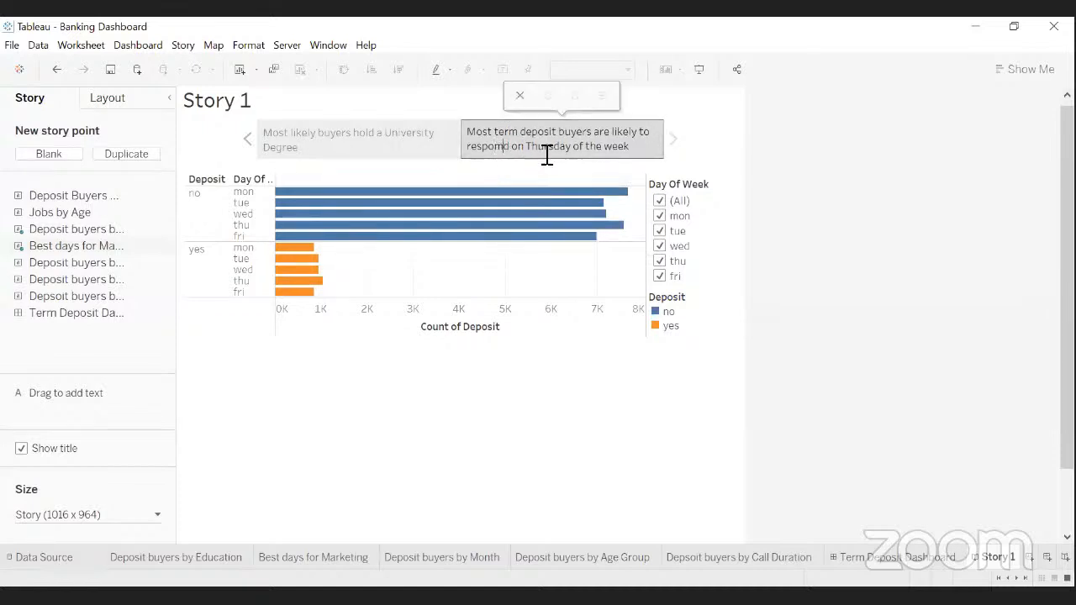
key(BackSpace)
text(n)
click(614, 370)
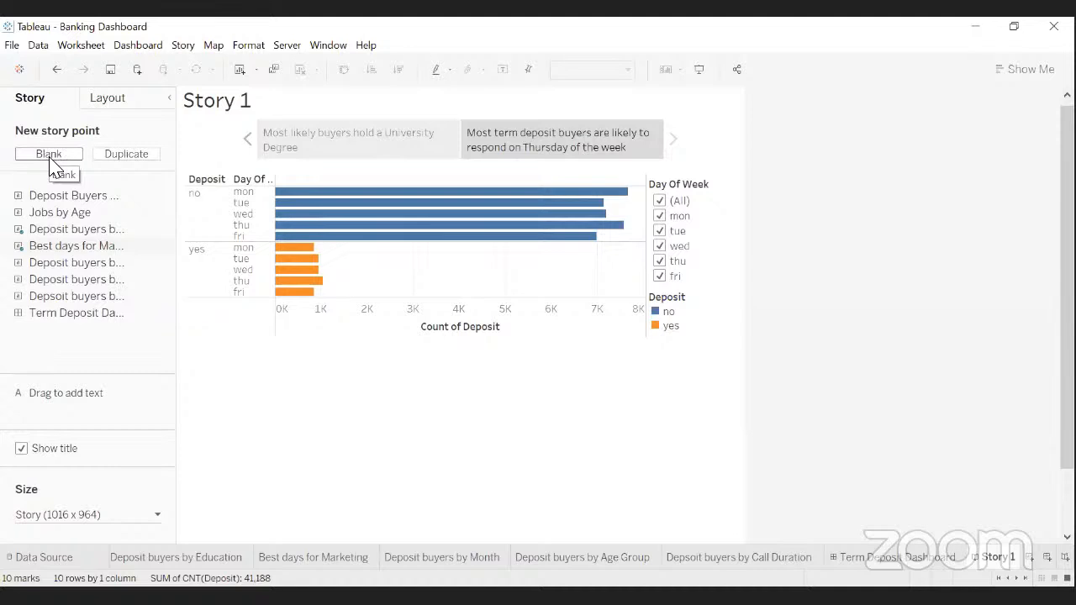
- Add a blank third story point, then review the University Degree and Thursday points
click(50, 159)
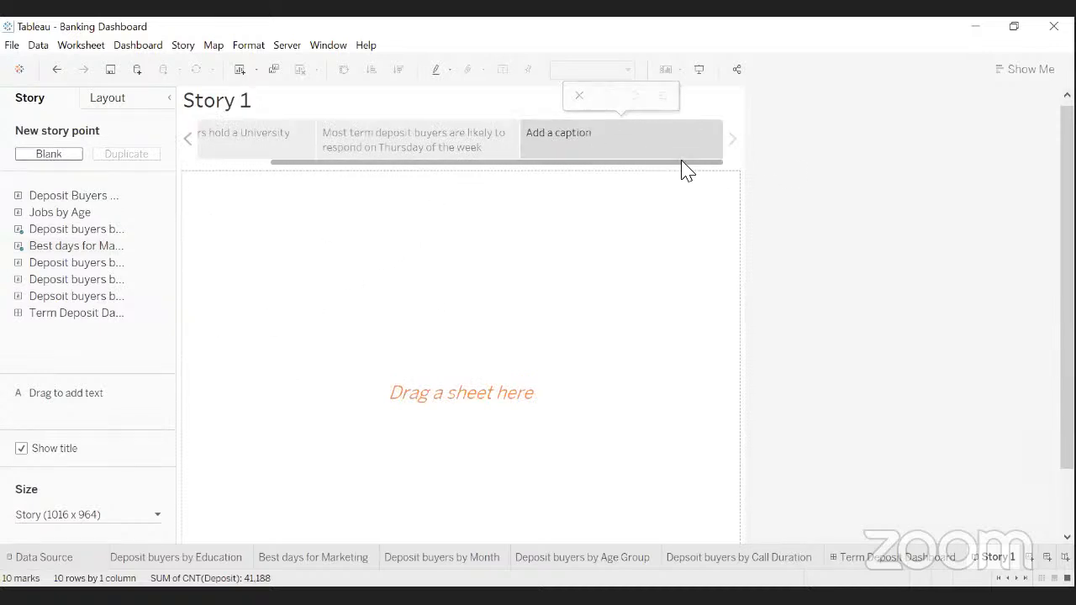
mouse_move(171, 285)
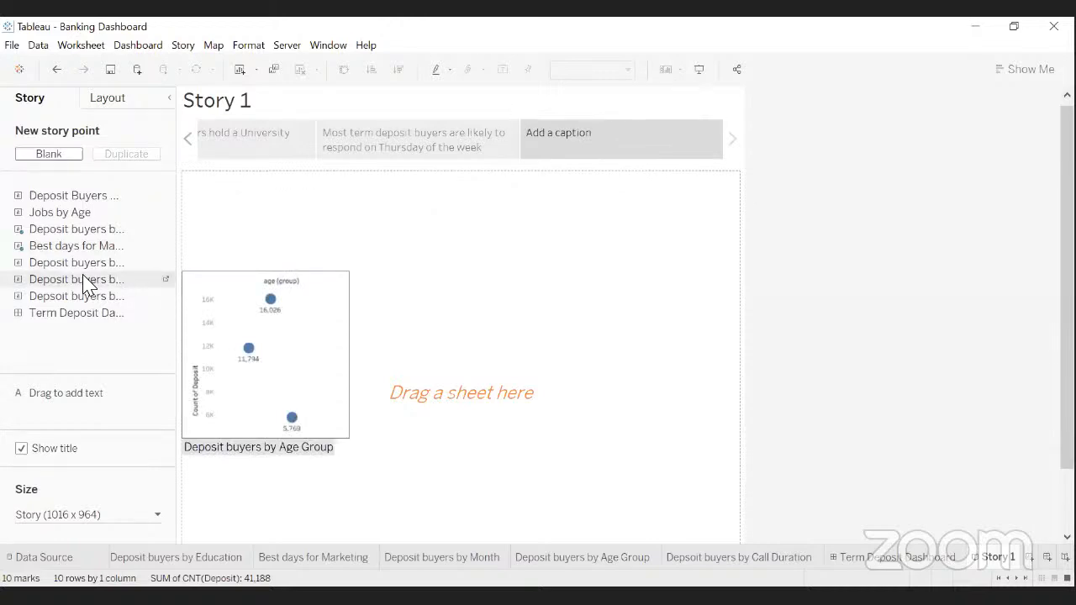
click(271, 153)
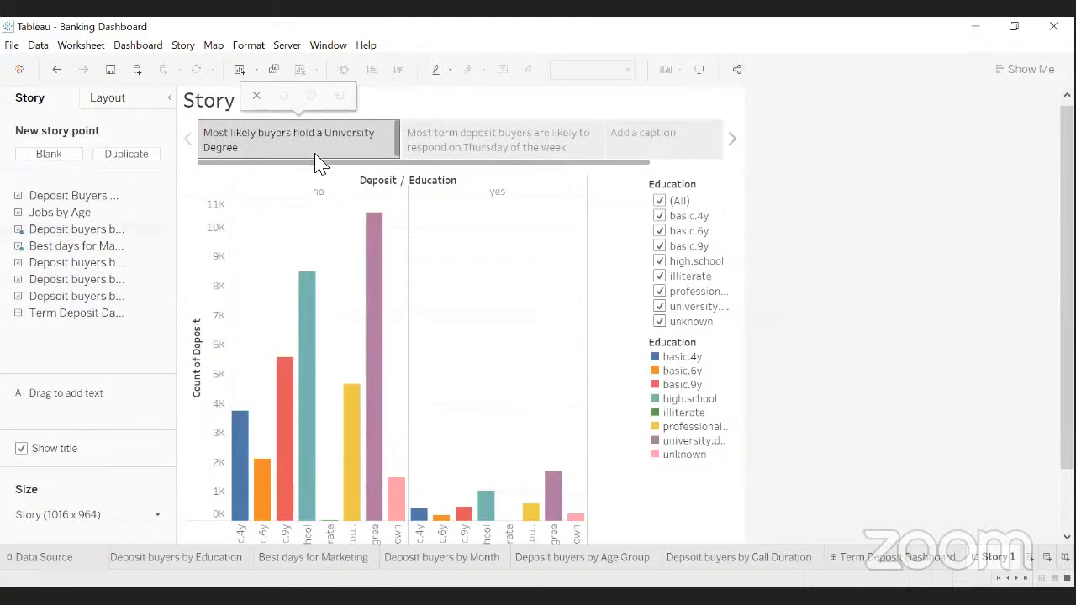
click(467, 151)
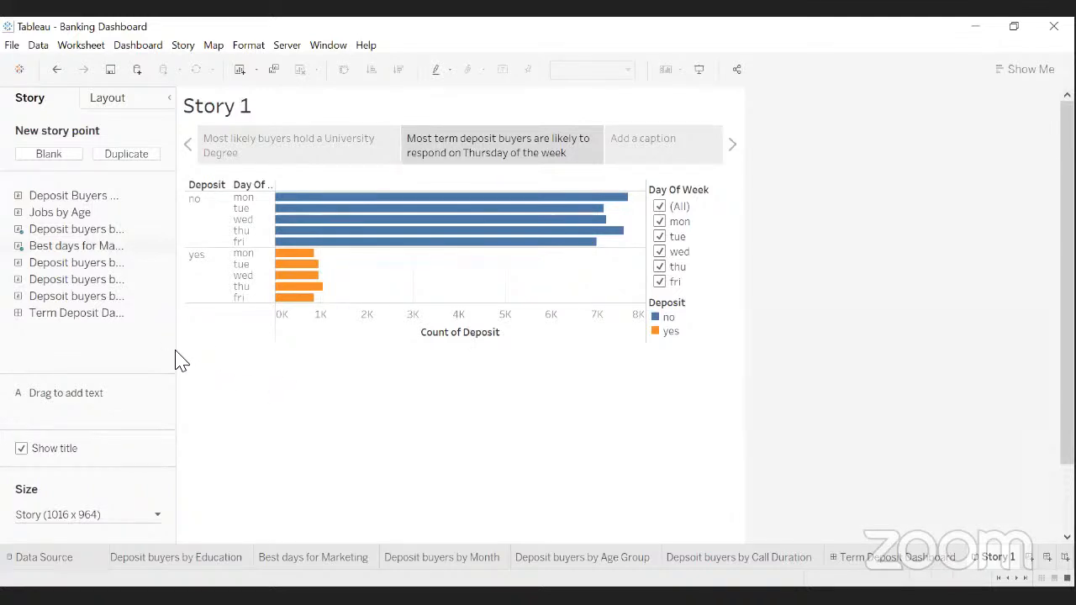
mouse_move(139, 312)
mouse_move(118, 272)
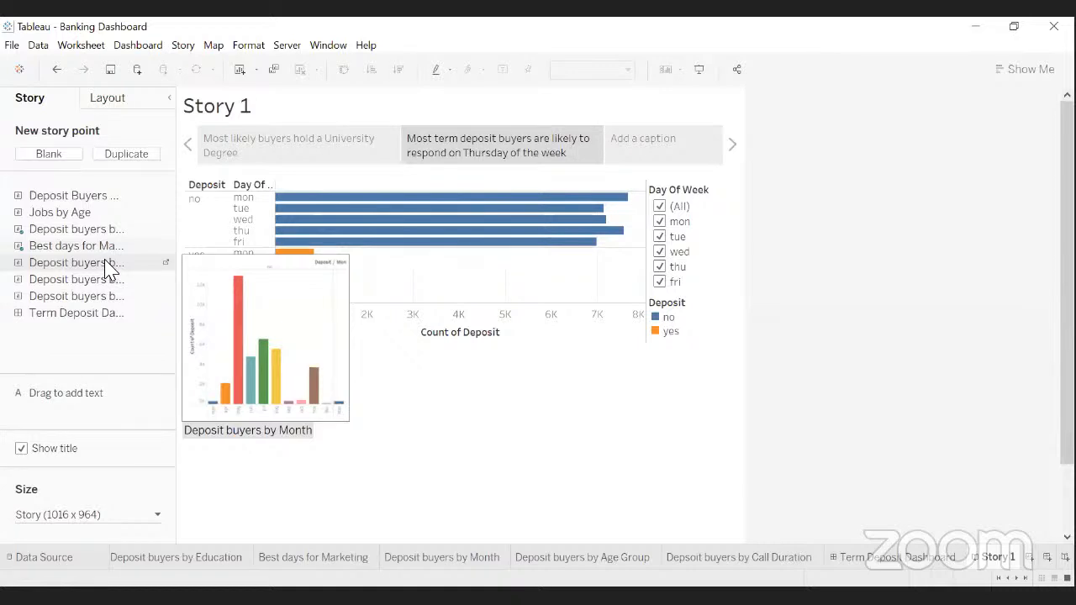
- Place 'Deposit buyers by Month' on the third story point and widen the sheets list
click(687, 153)
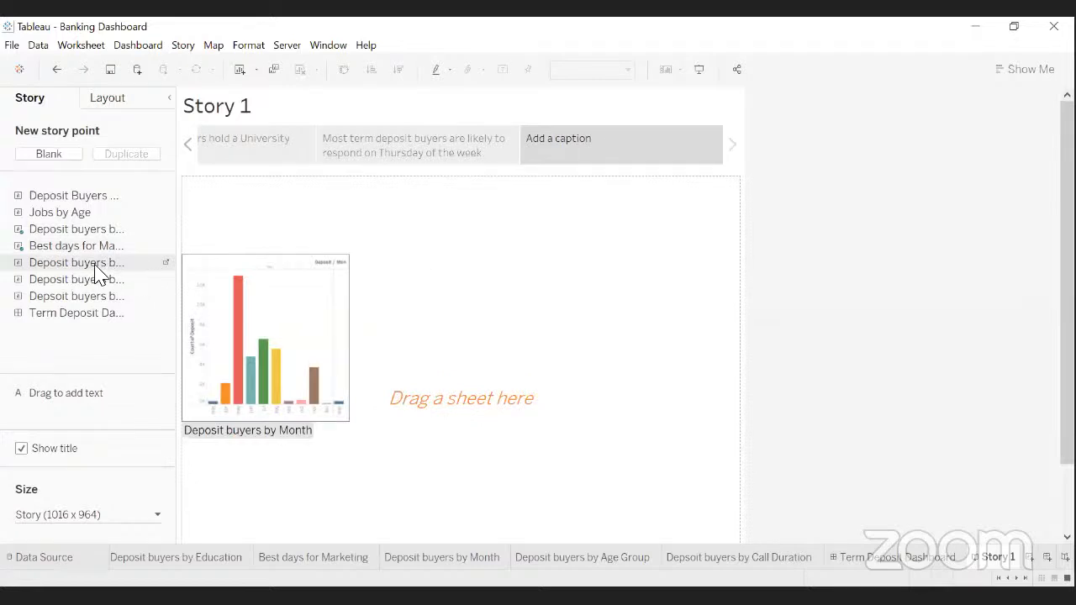
drag(95, 264, 330, 294)
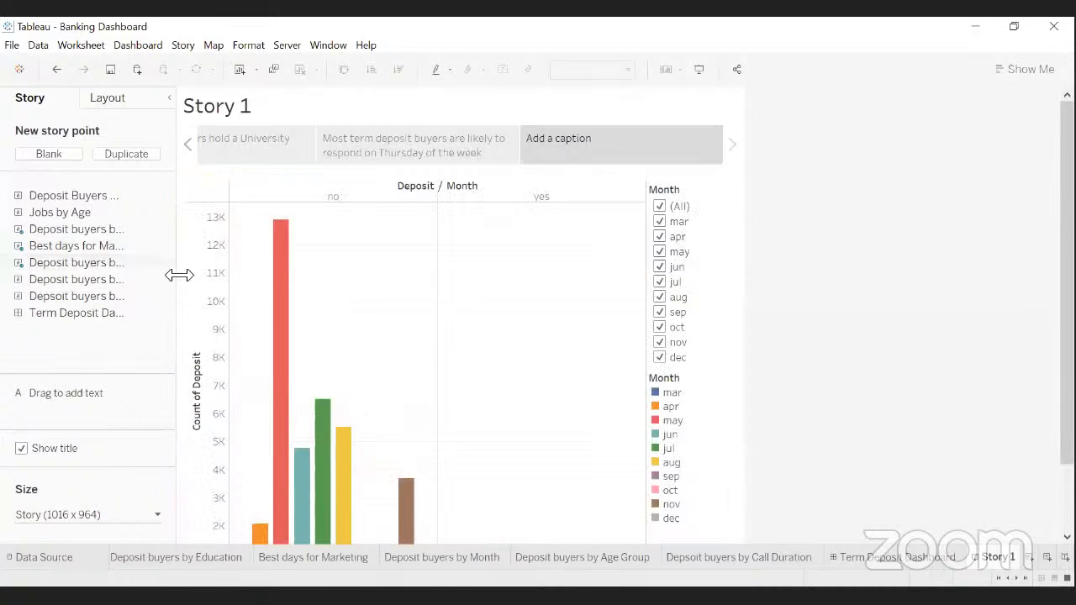
drag(178, 276, 278, 279)
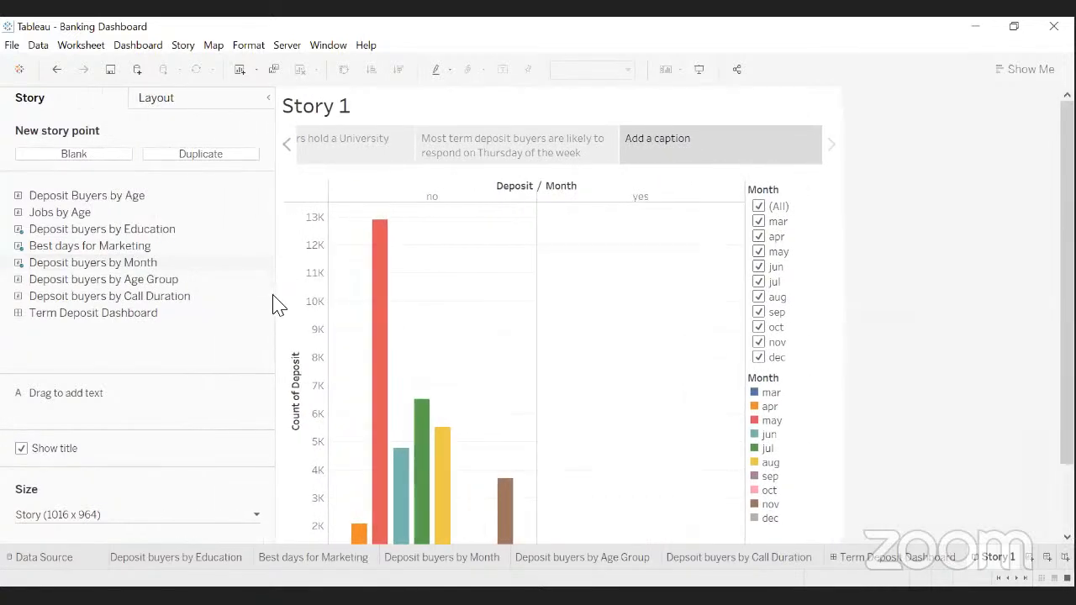
mouse_move(113, 282)
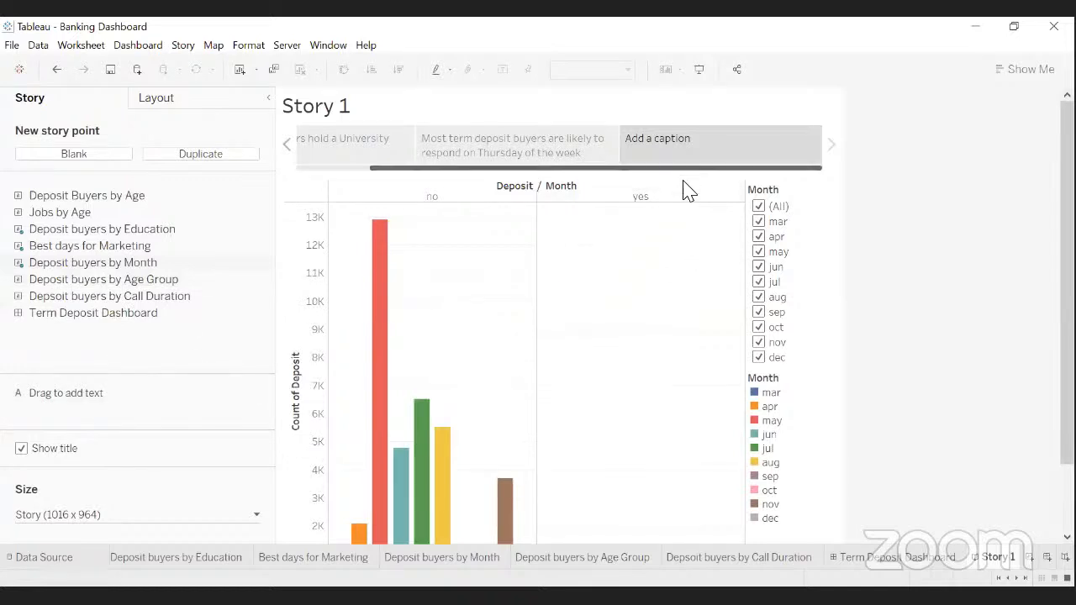
scroll(668, 397, down, 2)
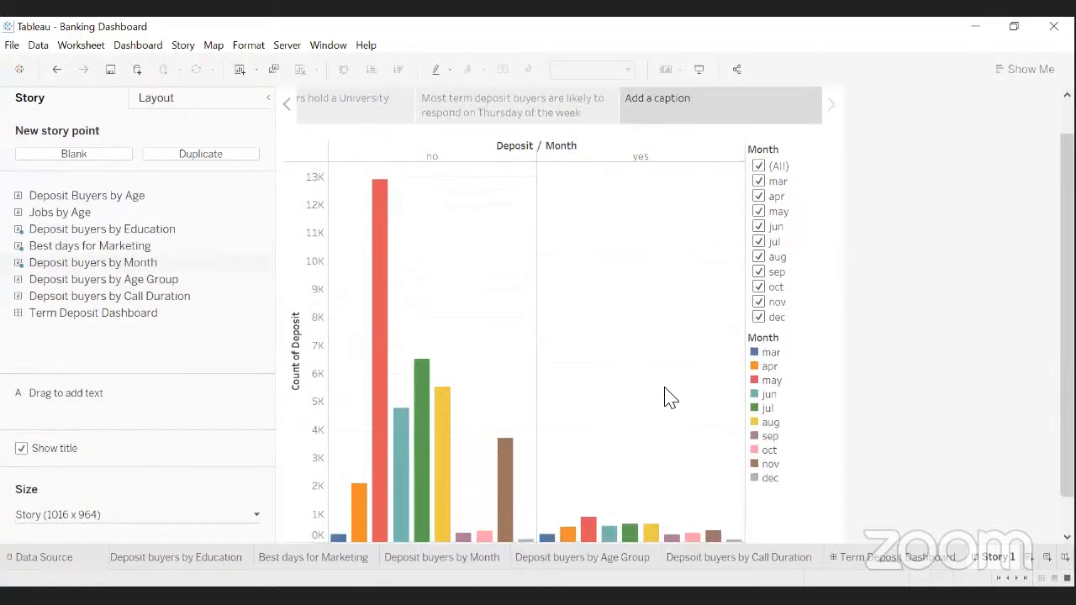
scroll(668, 397, down, 1)
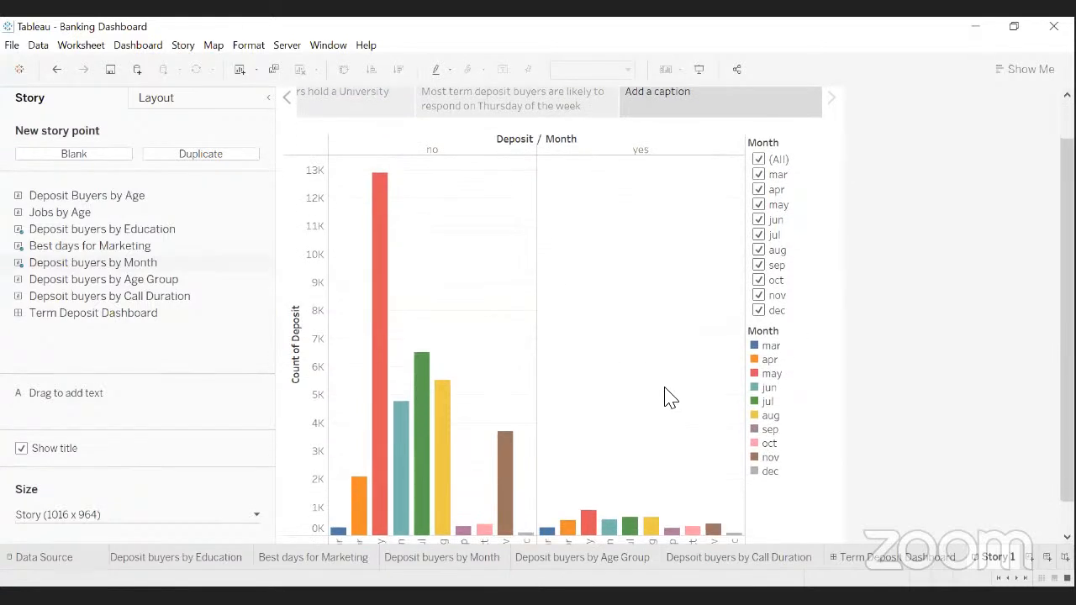
scroll(857, 429, down, 1)
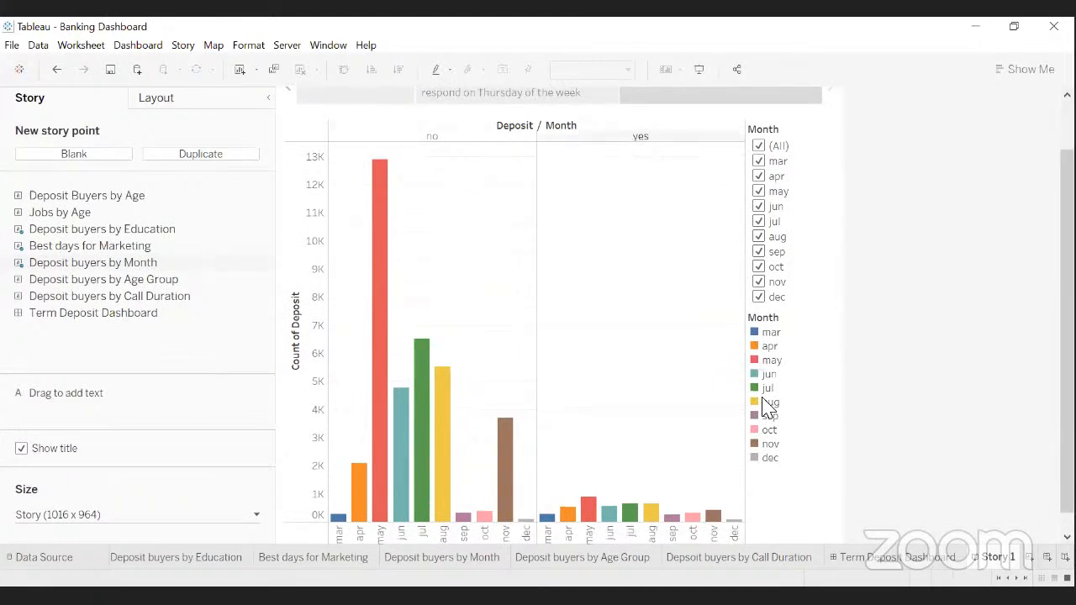
scroll(782, 518, down, 2)
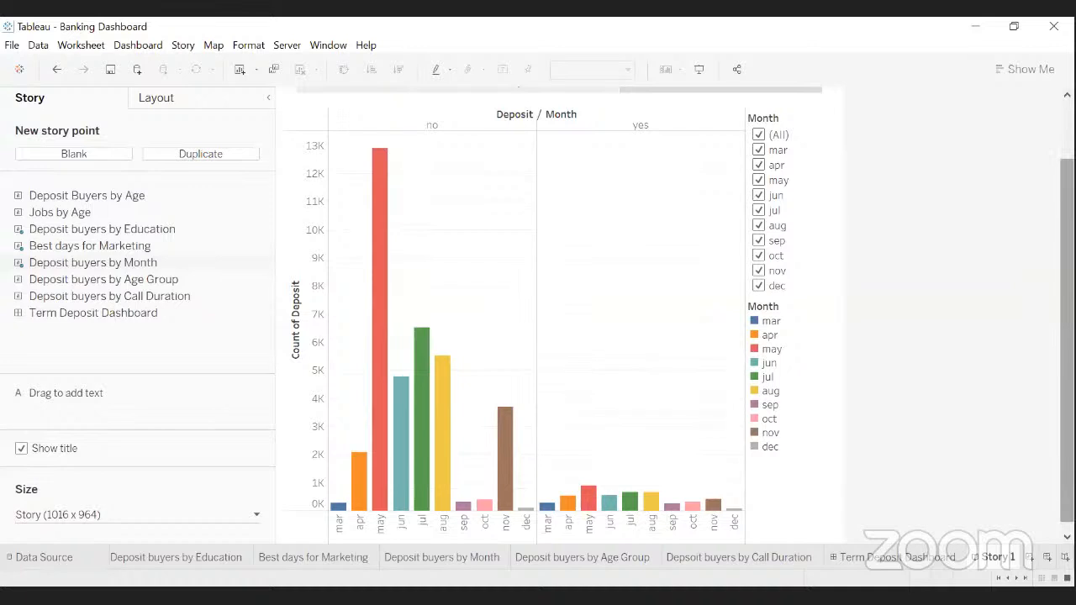
mouse_move(588, 502)
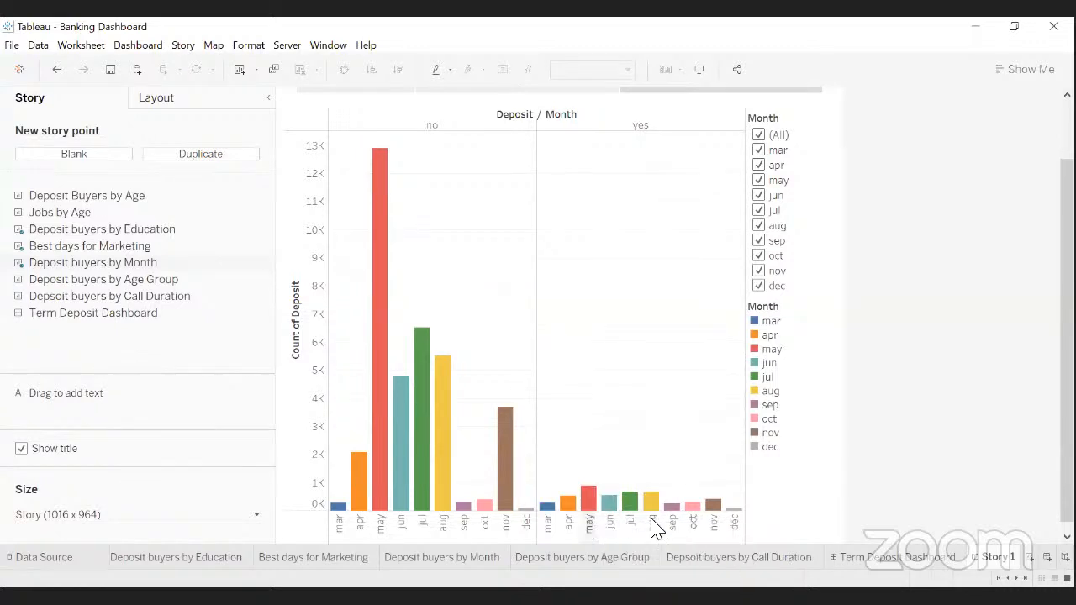
drag(1067, 464, 1066, 419)
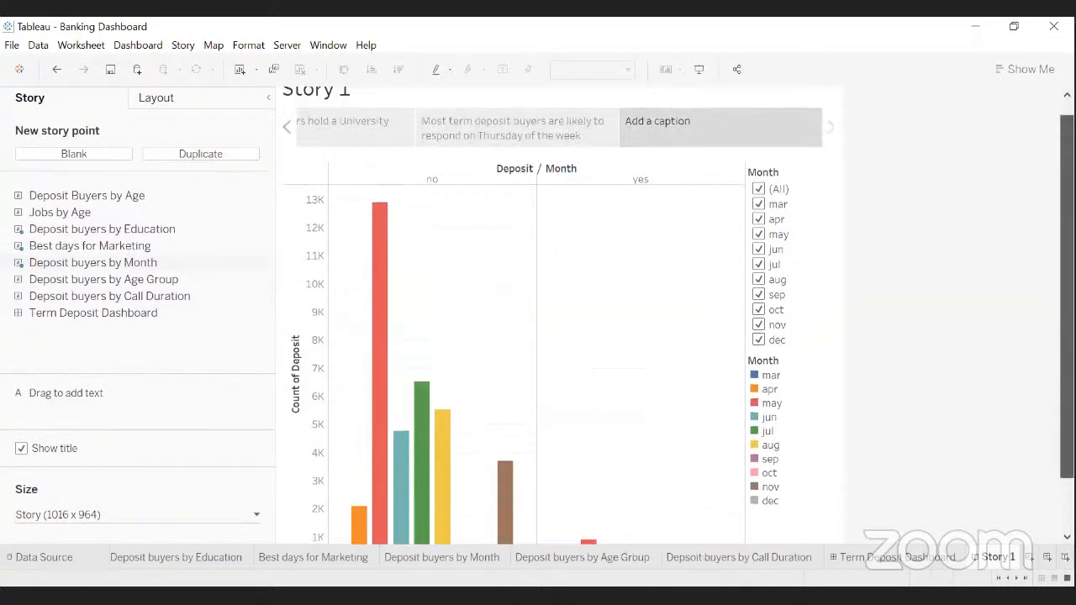
- Caption it 'Term Deposit buyers are most likely to respond in the months of May,Jul and Aug', widening the box
click(664, 133)
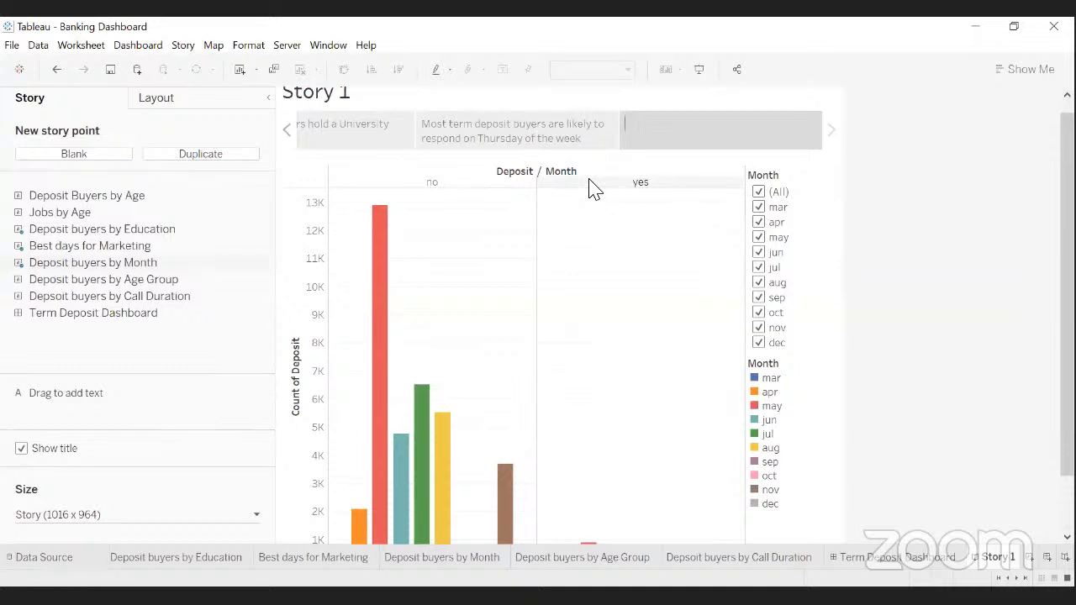
text(Term Deposit buyers are most likel)
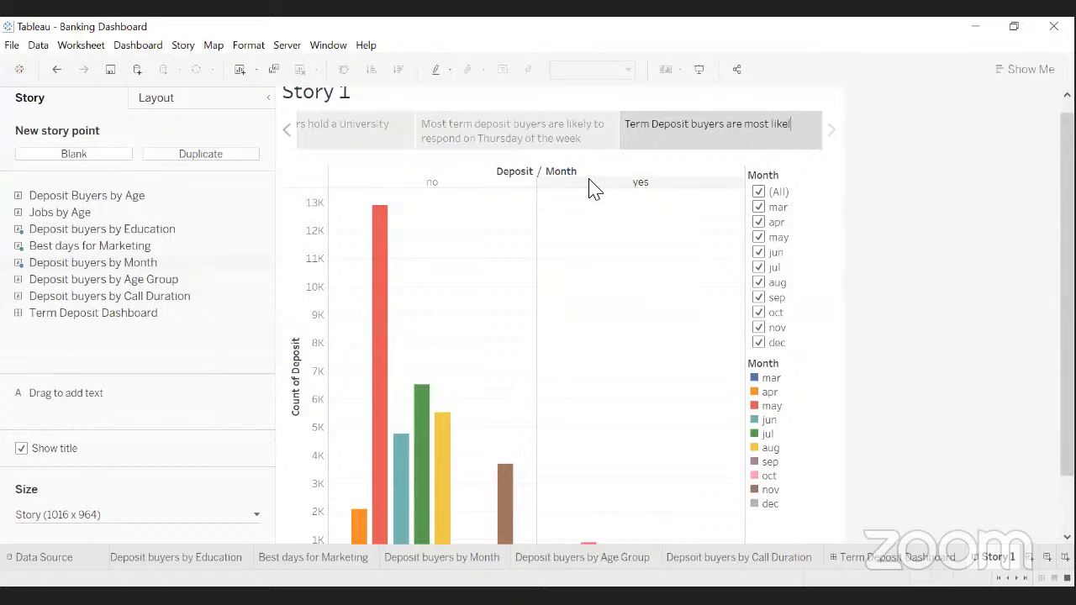
text(y t)
text(p)
key(BackSpace)
key(BackSpace)
text(p)
key(BackSpace)
text(o respond in t)
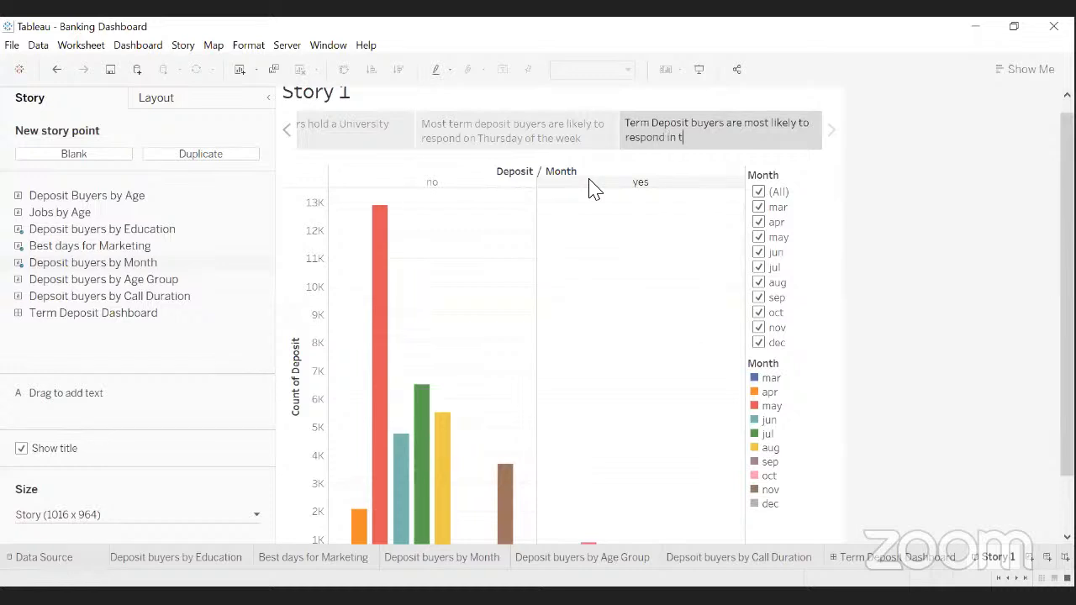
text(he months of May,Jul and Aug)
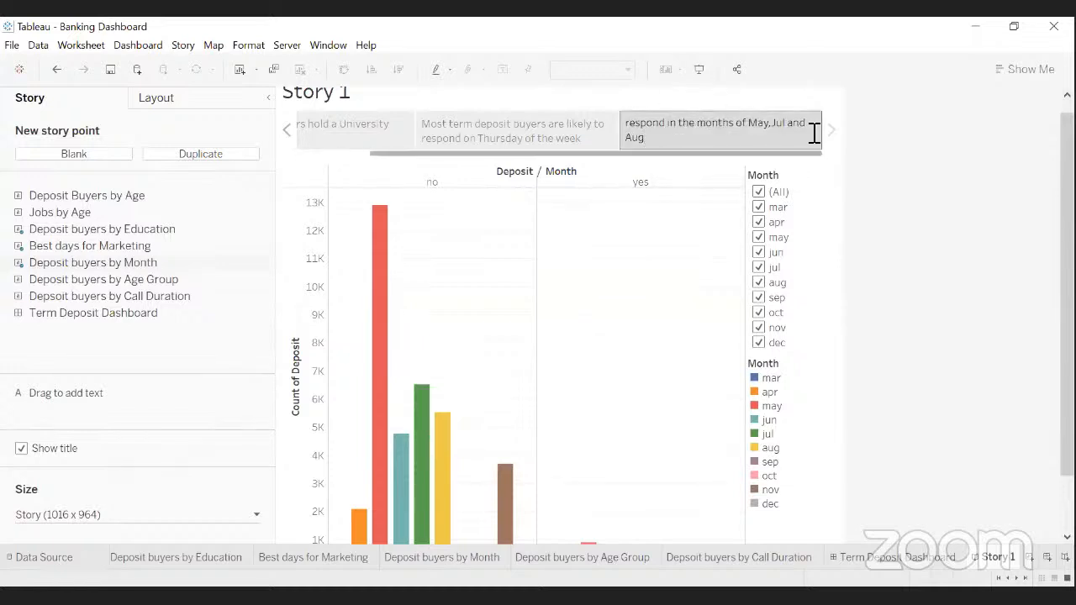
drag(823, 132, 836, 139)
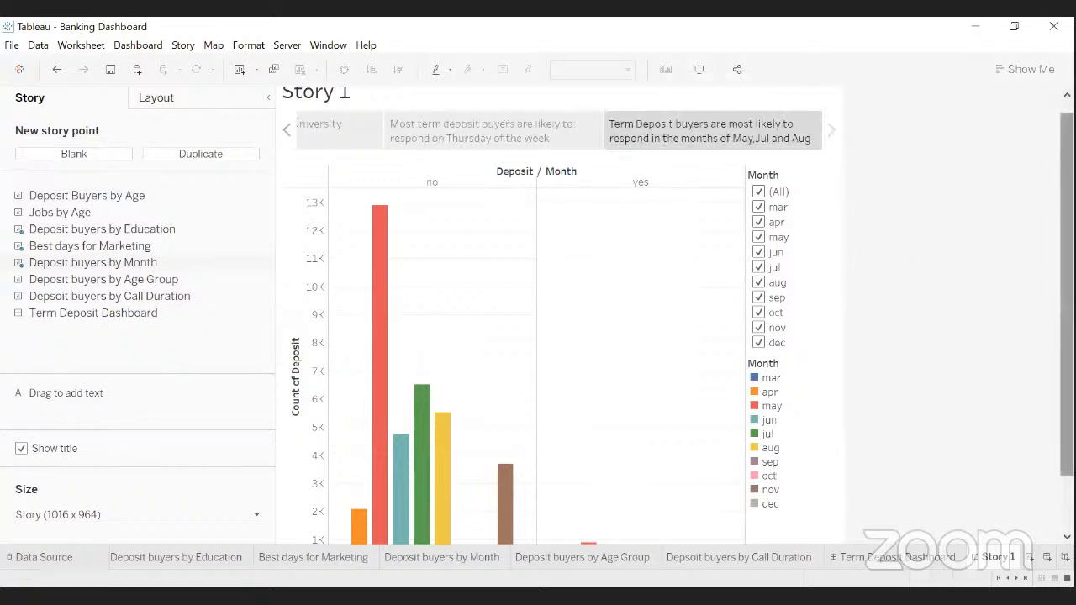
scroll(996, 269, up, 1)
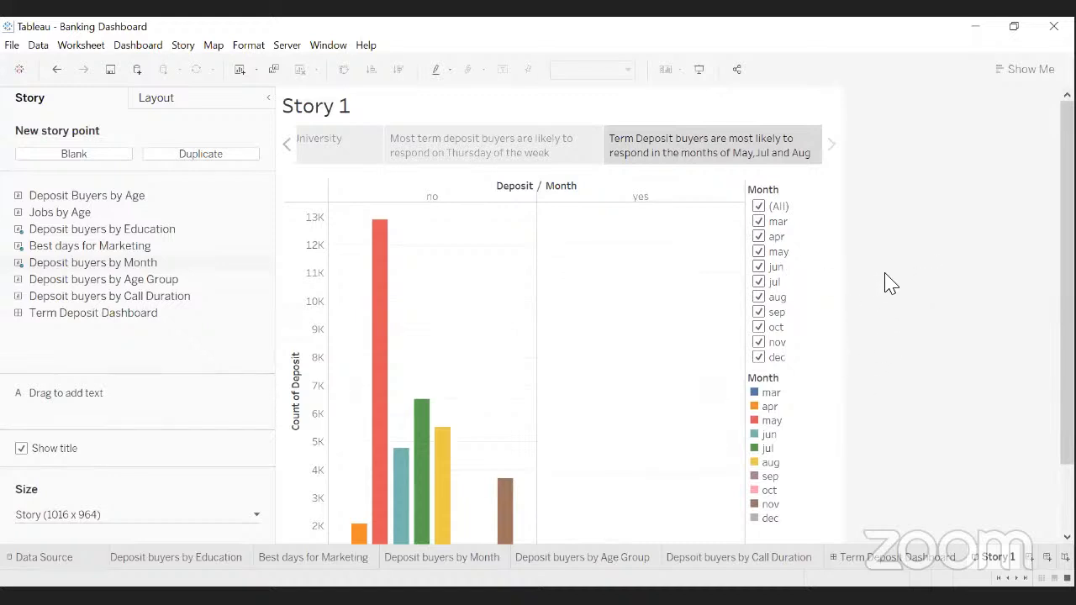
mouse_move(454, 168)
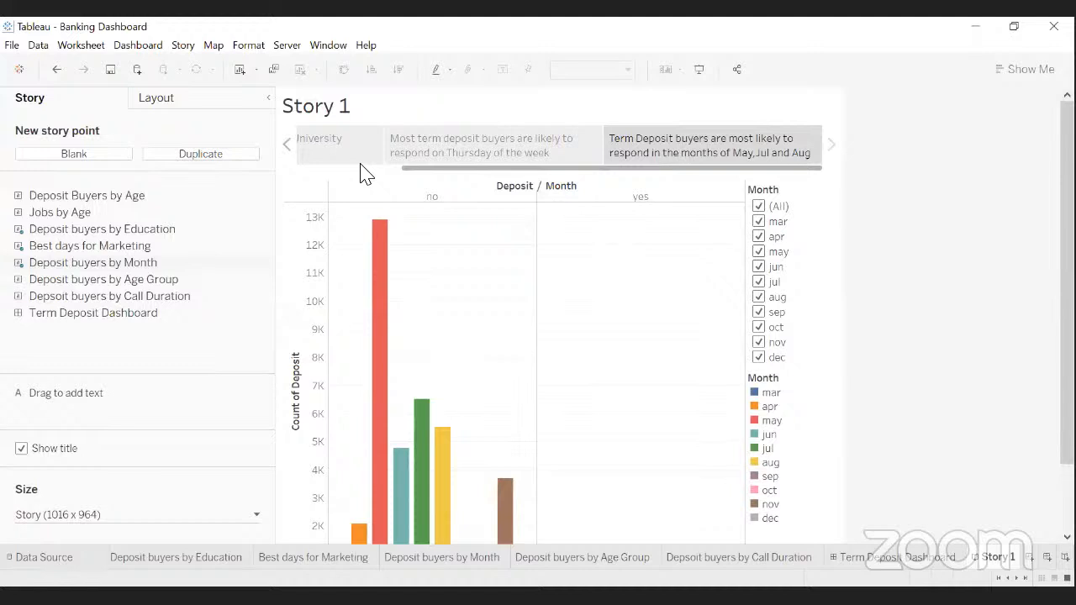
mouse_move(356, 162)
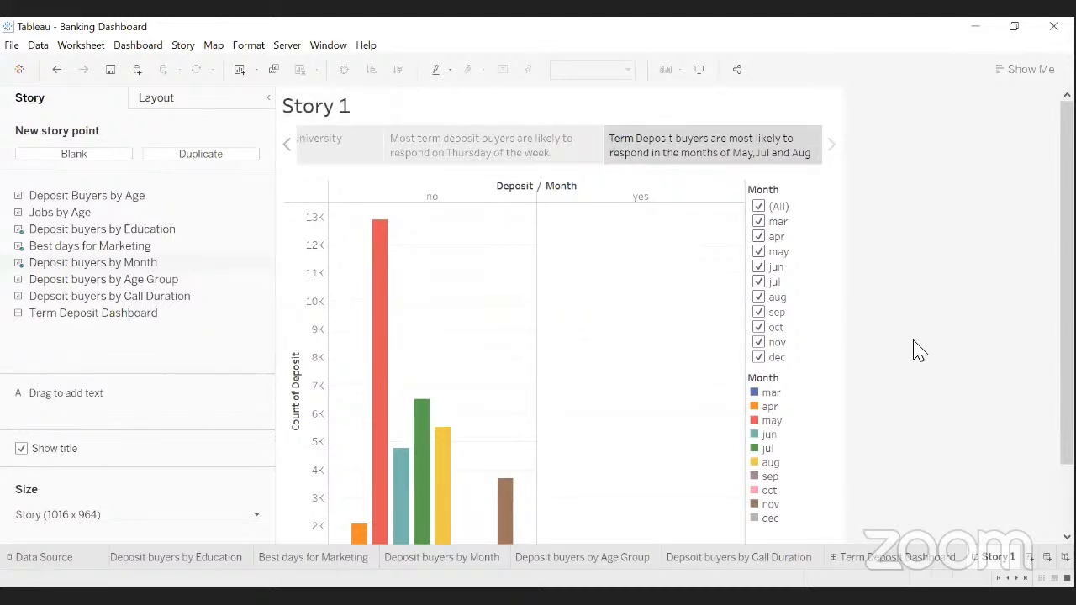
scroll(561, 315, down, 2)
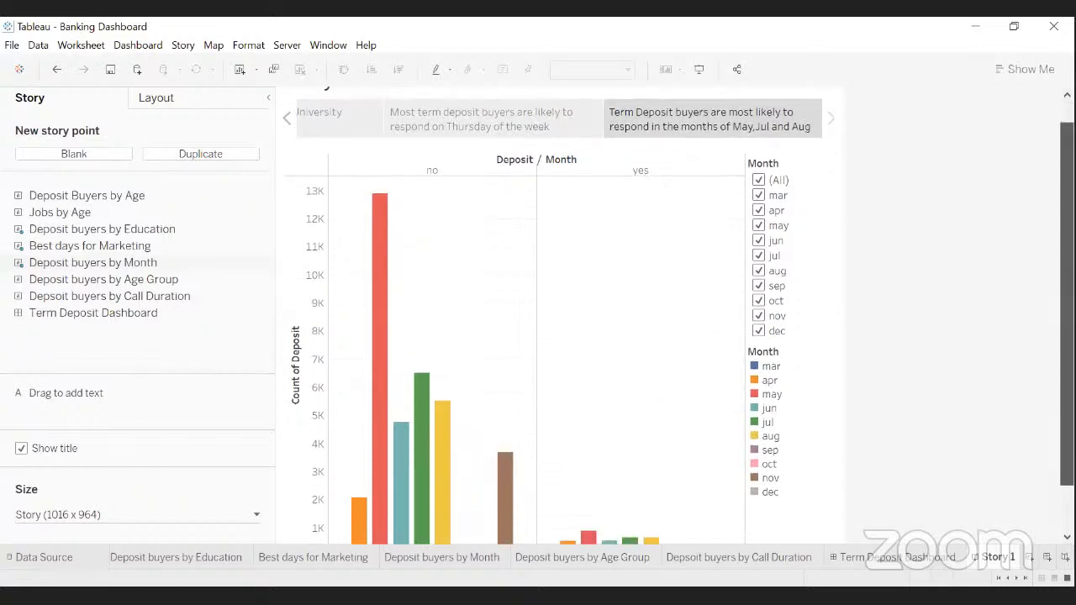
drag(1066, 302, 1066, 301)
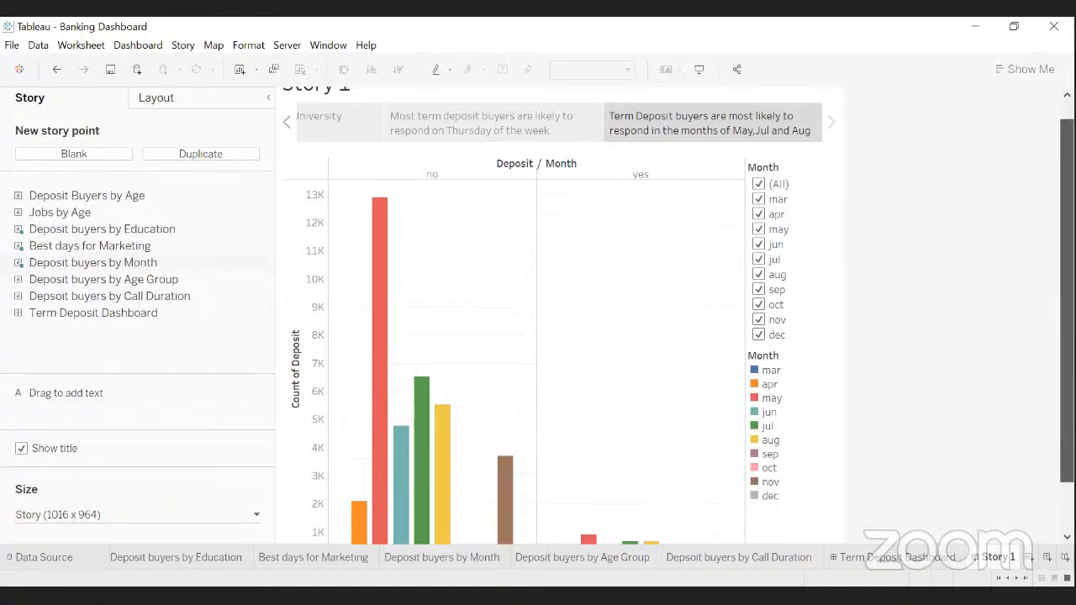
scroll(924, 404, down, 4)
scroll(920, 402, up, 3)
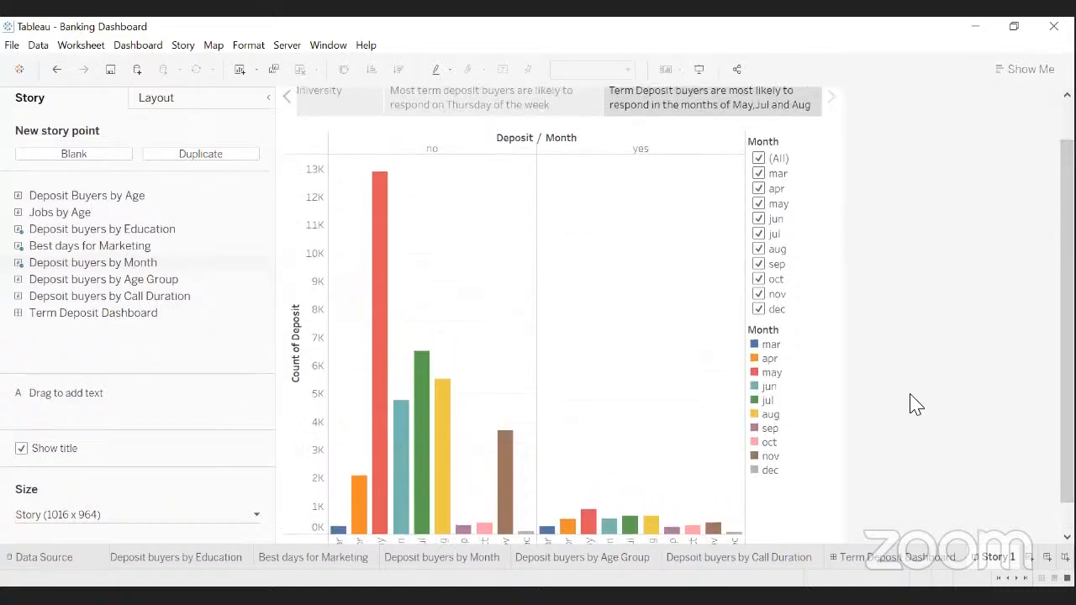
scroll(882, 397, up, 4)
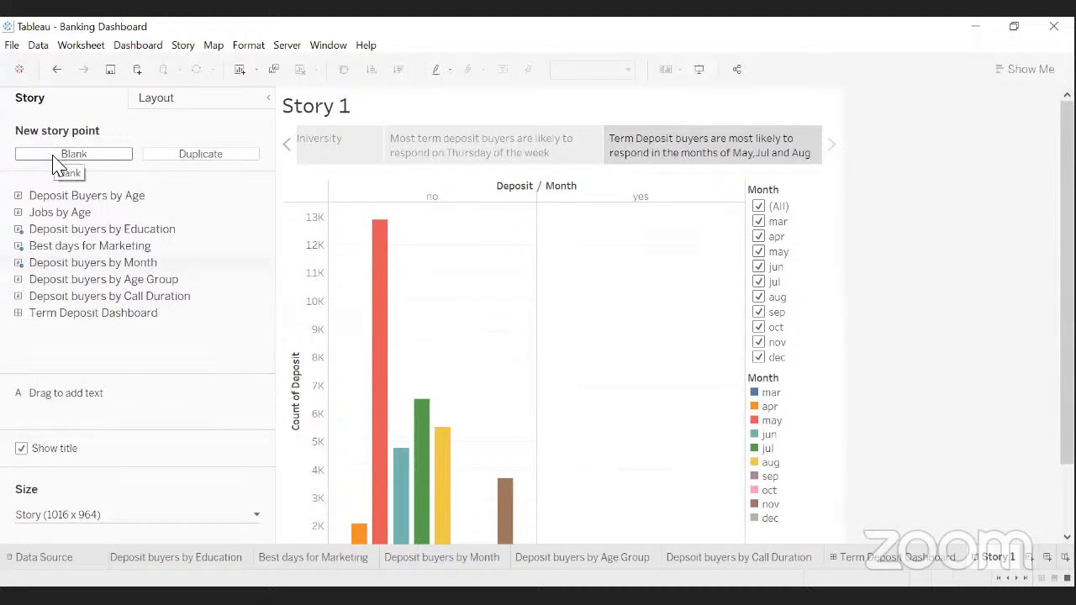
- Add a blank fourth story point holding the Deposit buyers by Age Group chart
click(59, 159)
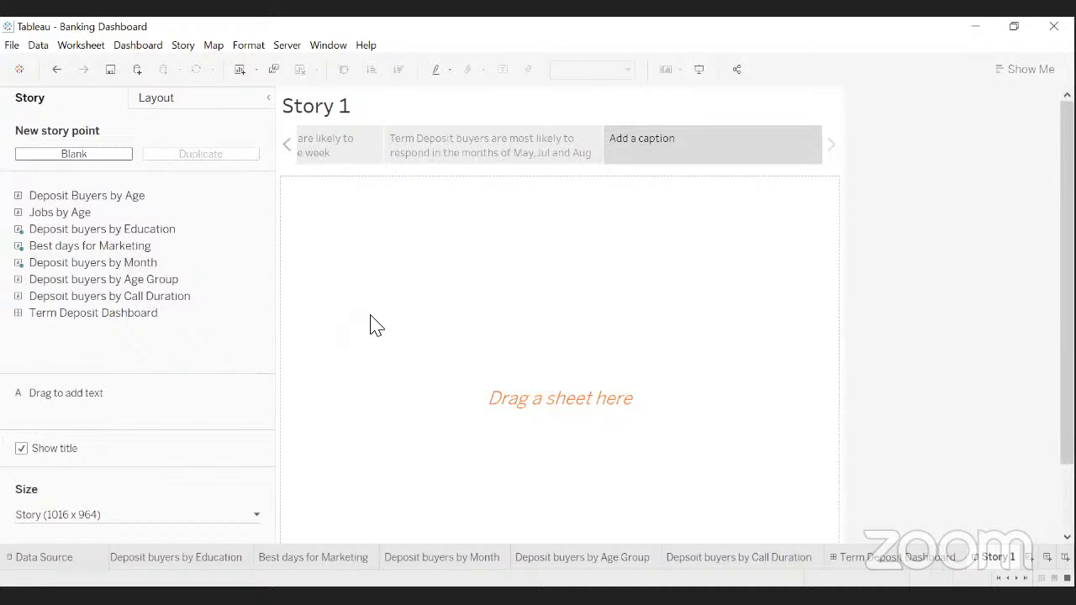
mouse_move(186, 315)
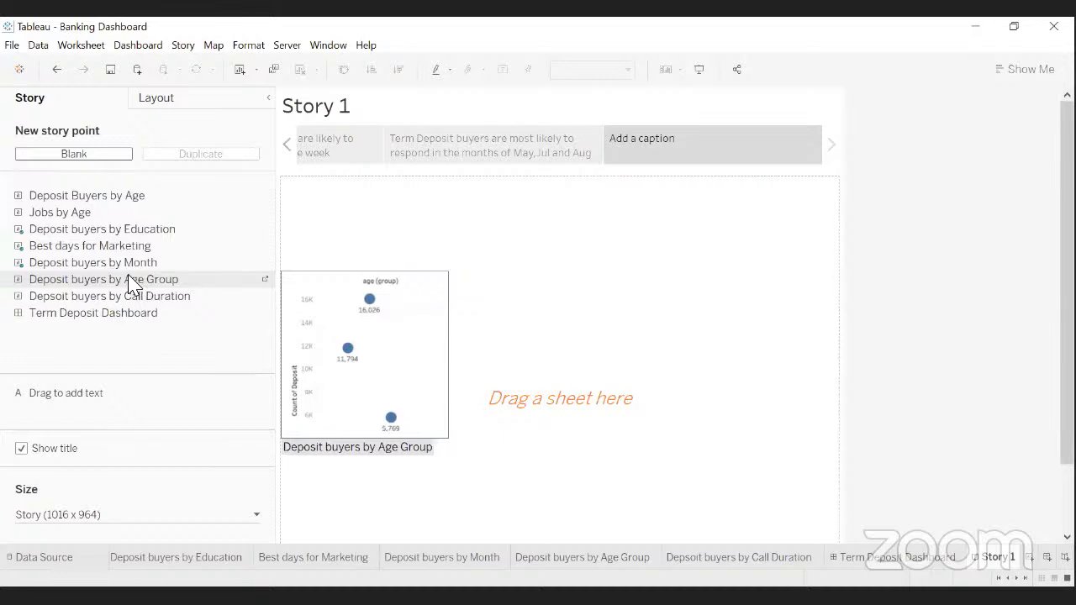
drag(144, 284, 323, 290)
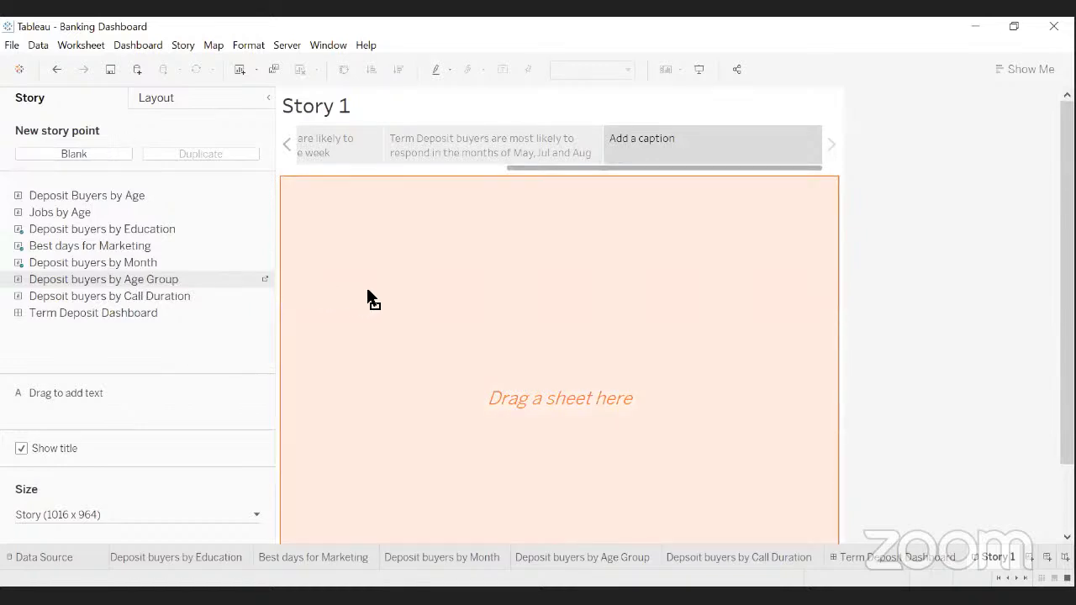
drag(367, 294, 370, 304)
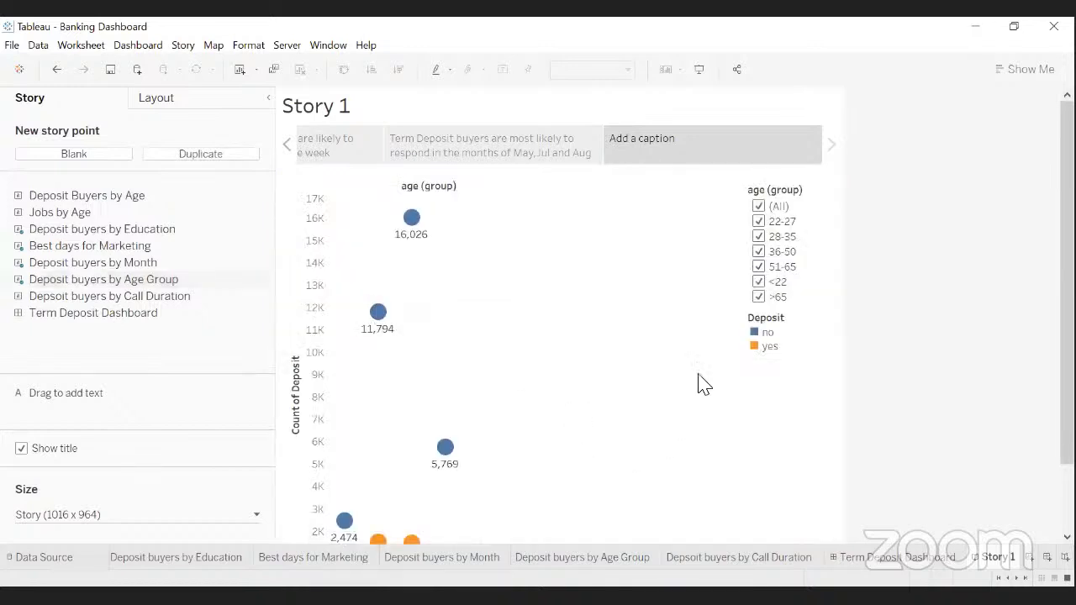
scroll(708, 383, down, 2)
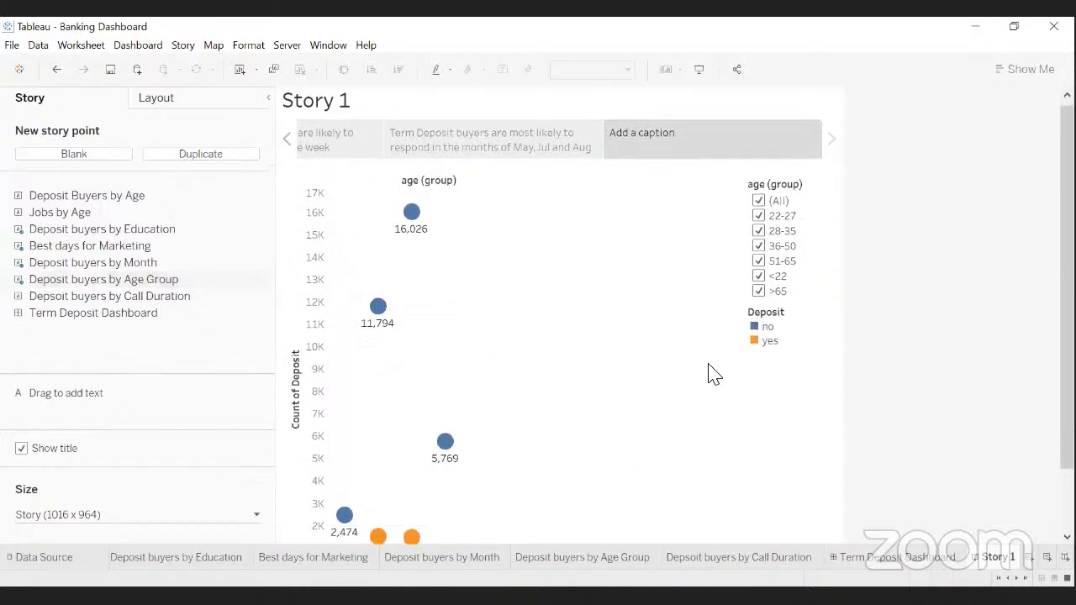
scroll(707, 382, down, 3)
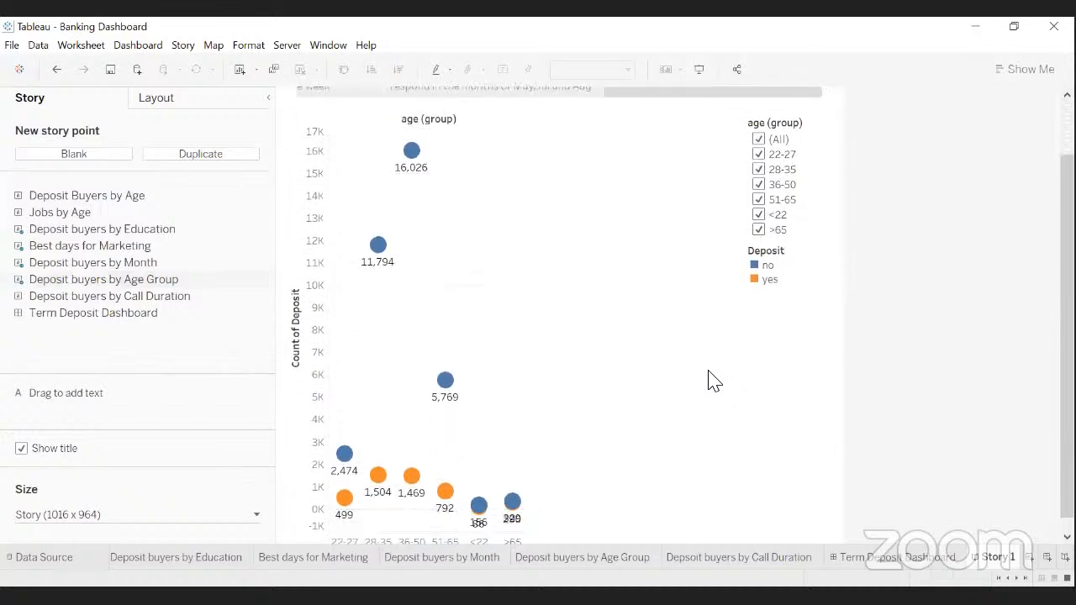
scroll(708, 382, down, 1)
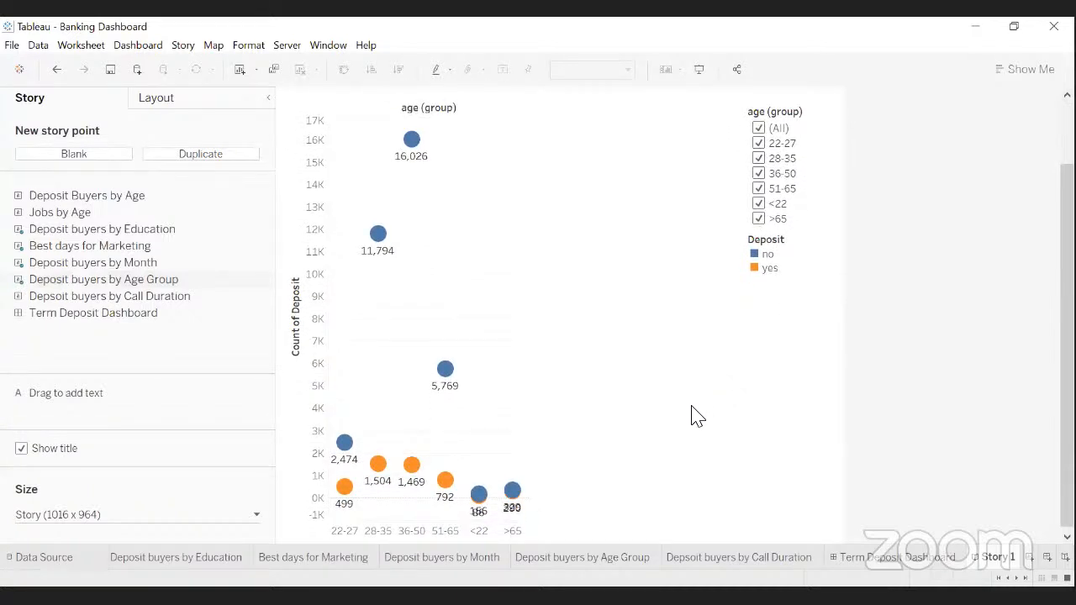
mouse_move(357, 507)
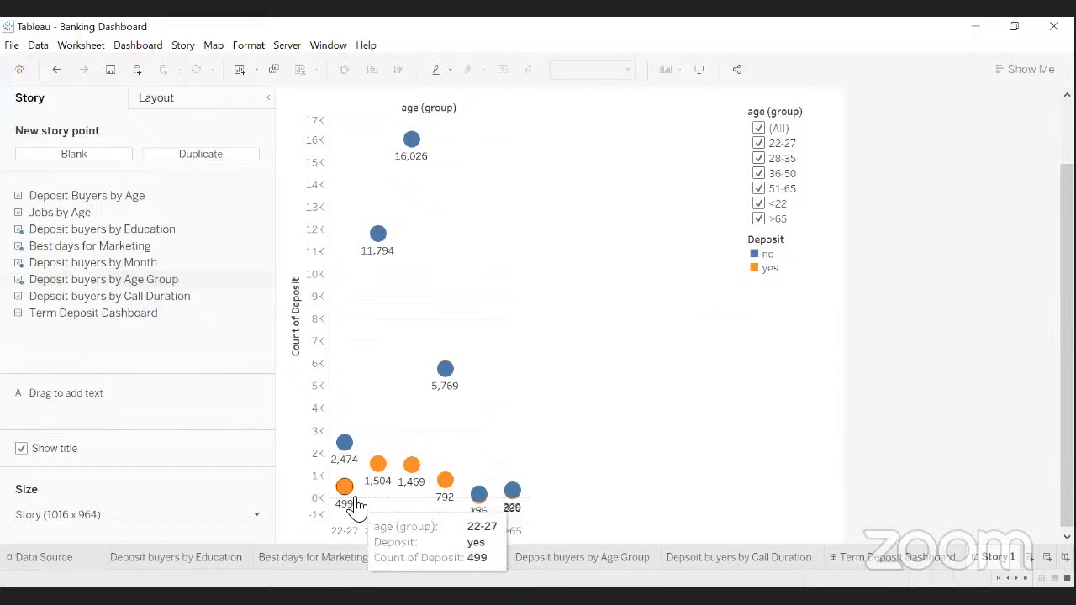
mouse_move(417, 480)
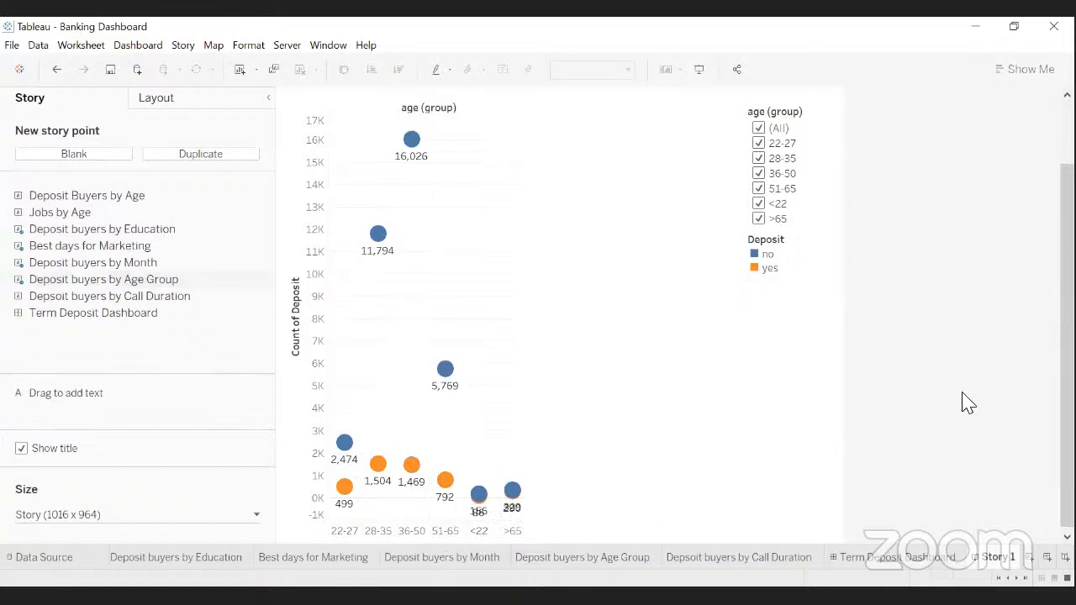
scroll(968, 404, up, 3)
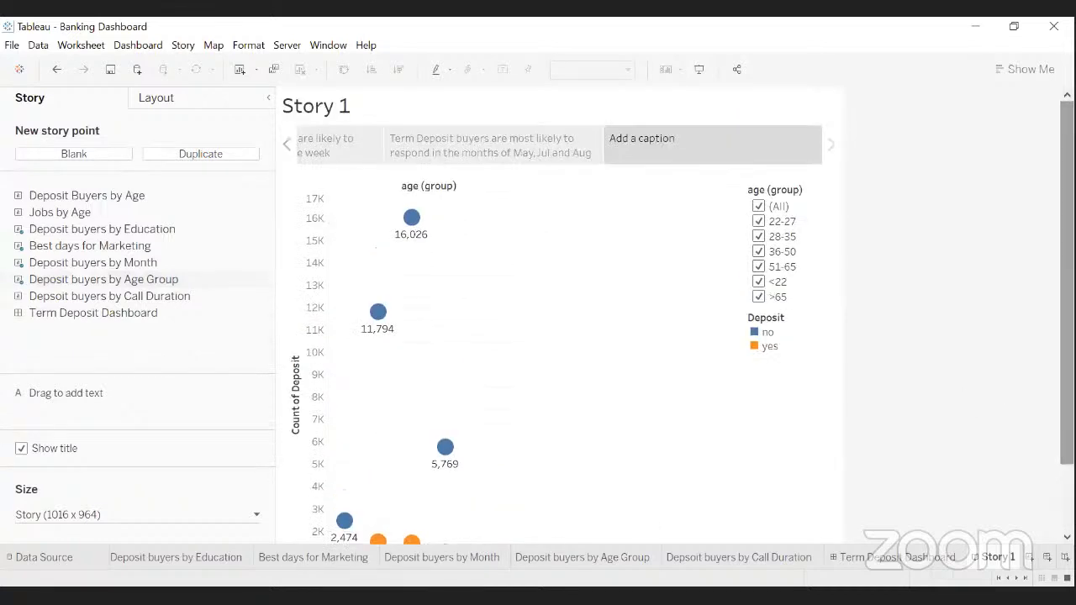
scroll(679, 316, down, 3)
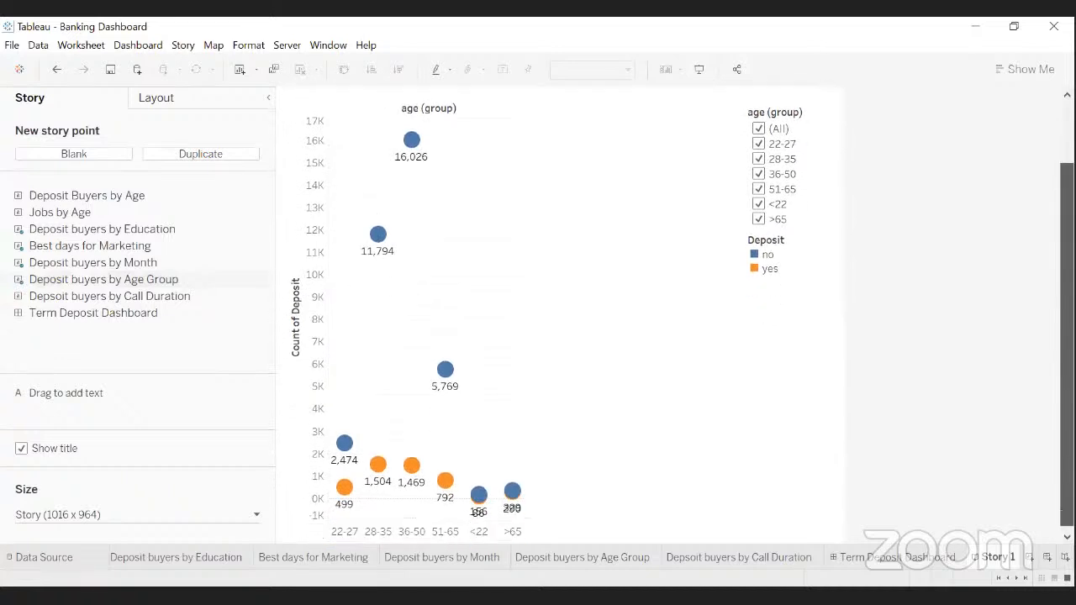
scroll(555, 319, up, 3)
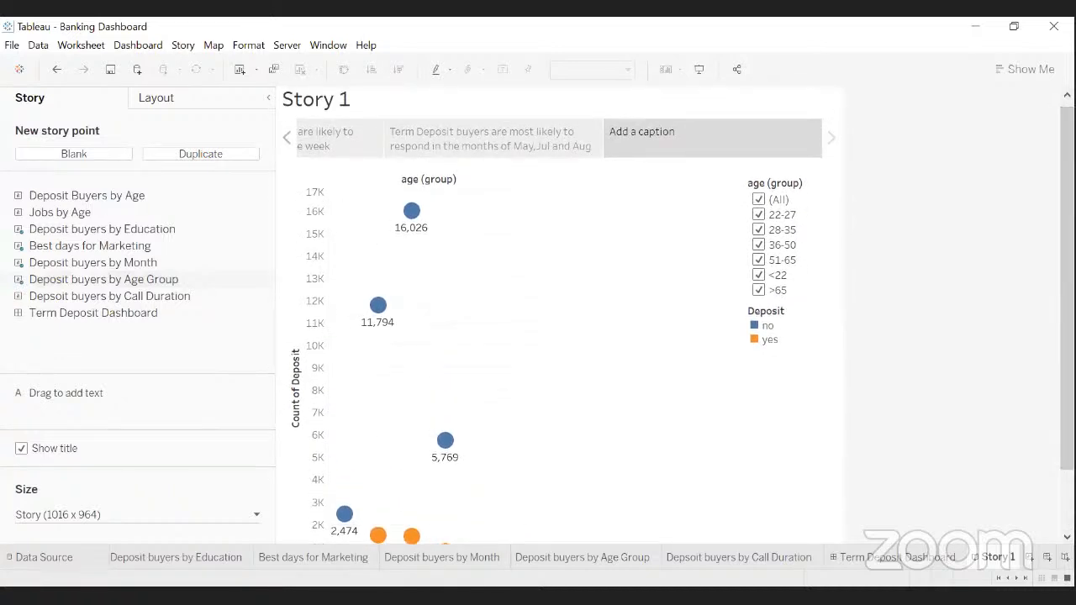
scroll(955, 332, up, 1)
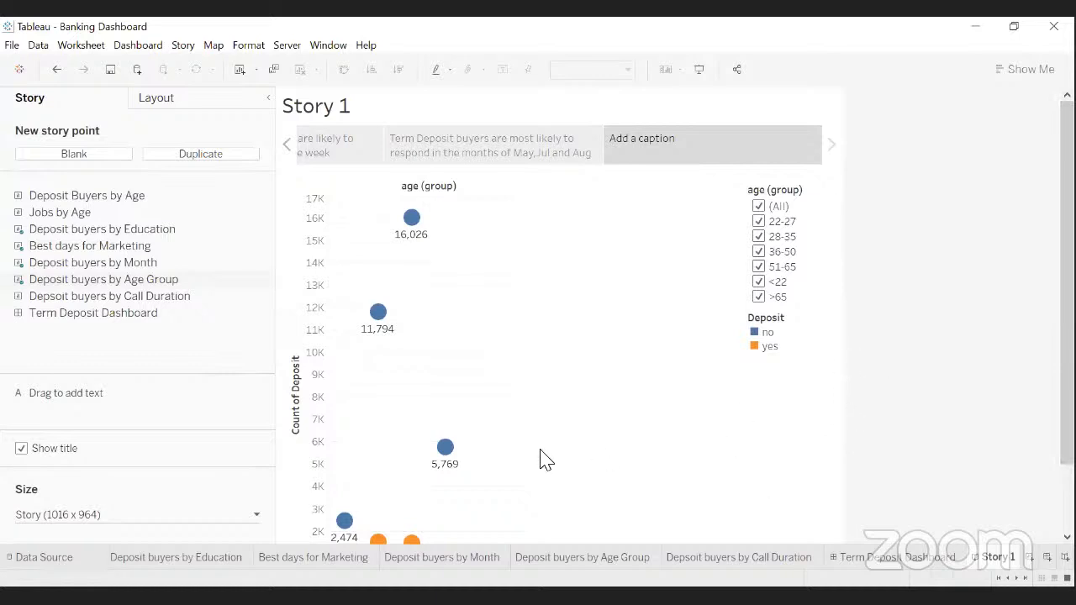
click(647, 142)
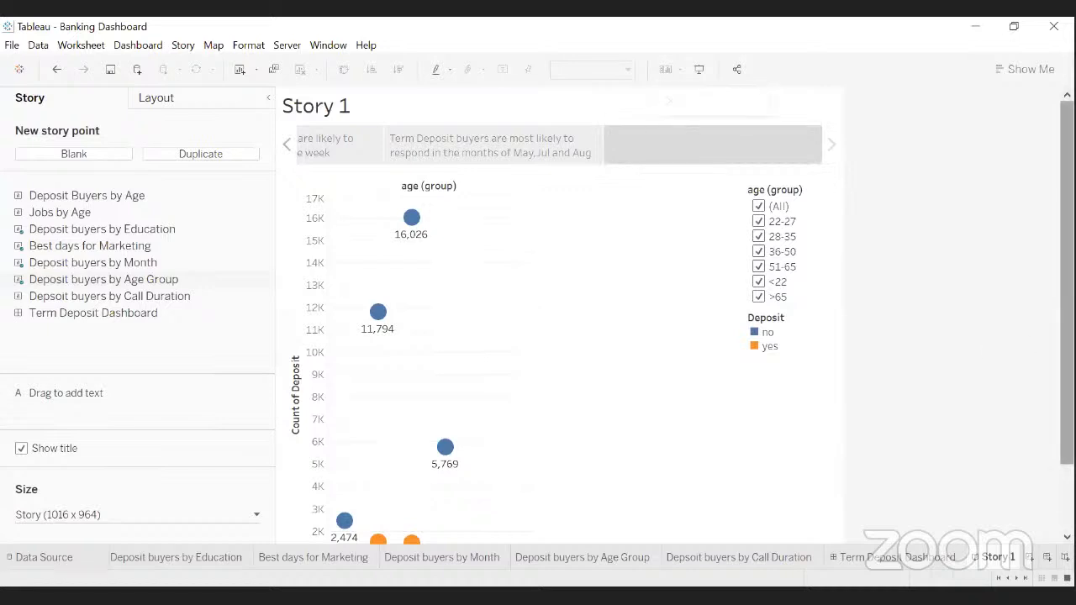
drag(1066, 364, 1066, 431)
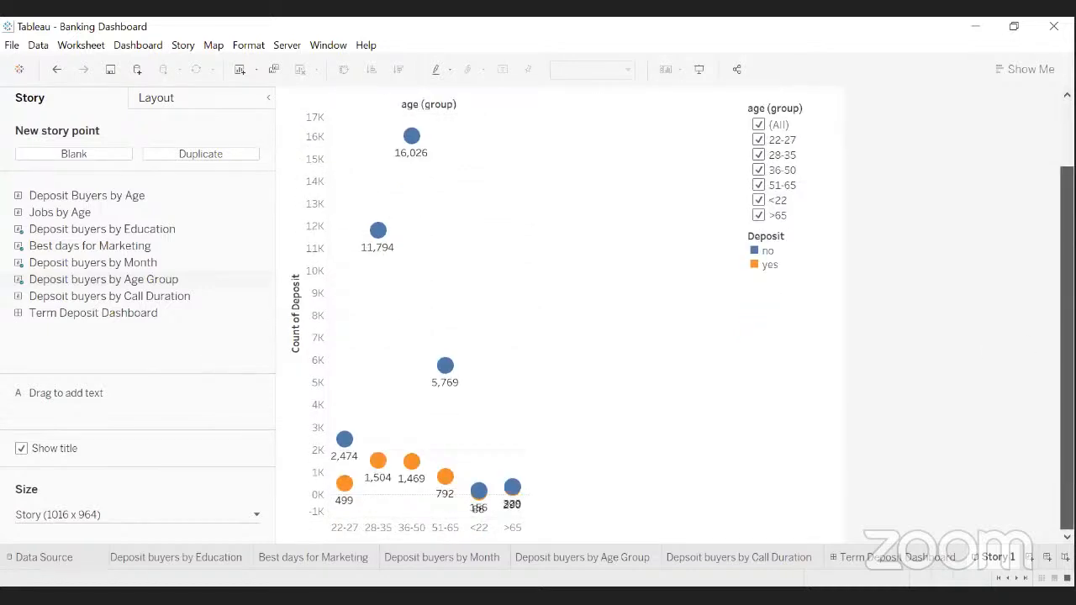
mouse_move(1067, 431)
mouse_down()
mouse_move(1067, 400)
mouse_move(1067, 431)
mouse_up()
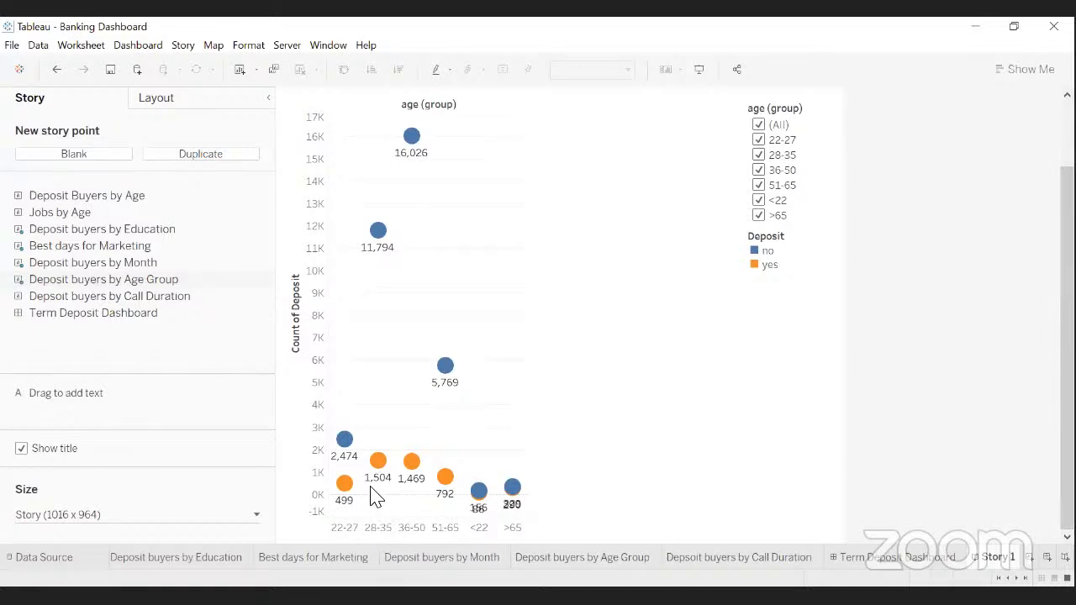
mouse_move(405, 492)
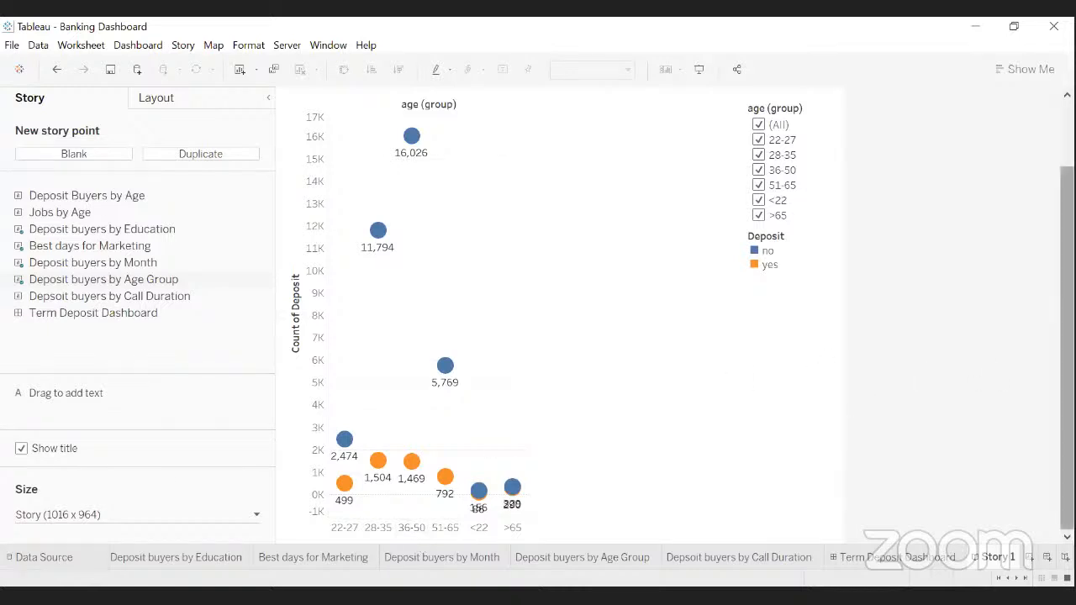
drag(1066, 336, 1067, 272)
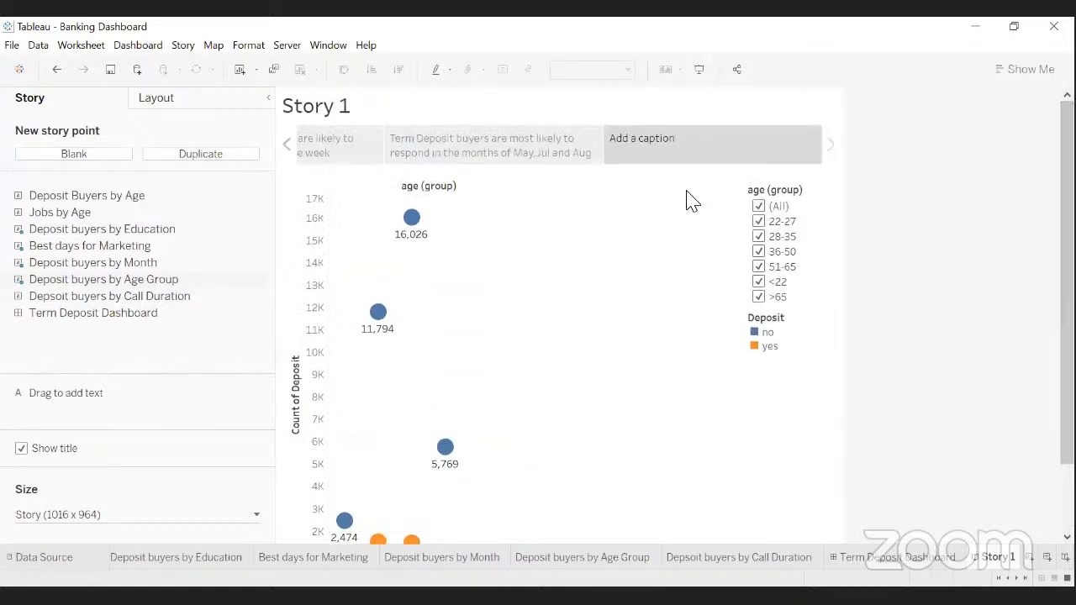
mouse_move(642, 137)
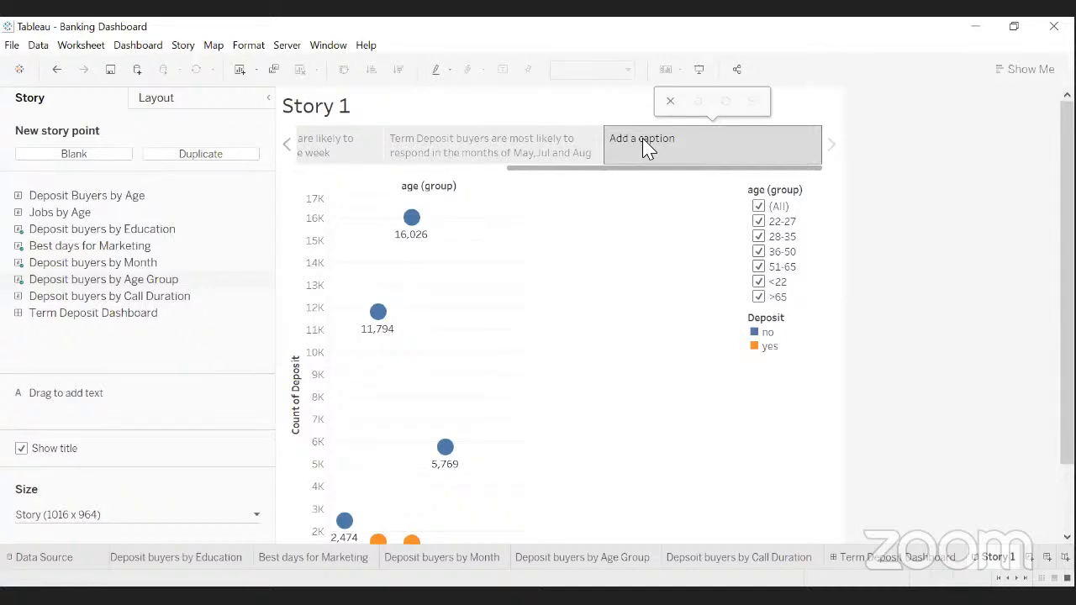
- Caption the point: telecalling teams must target prospective customers aged 28-50 for effective sales
double_click(647, 144)
text(Telecalling teams must target age g)
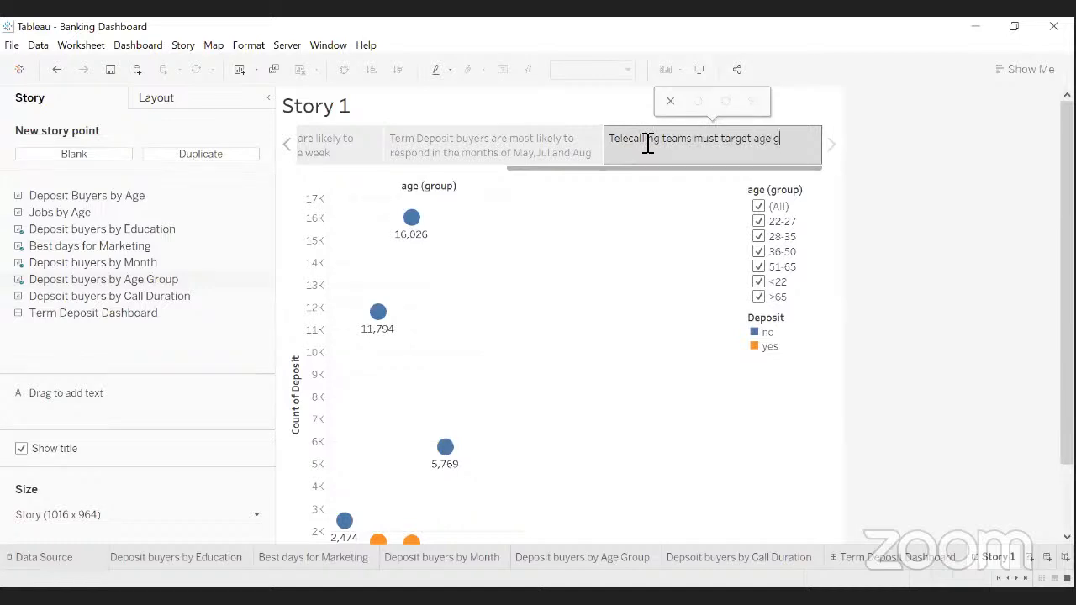
key(BackSpace)
key(BackSpace)
key(BackSpace)
key(BackSpace)
text(the )
text(prospective cusot)
text(mers in the )
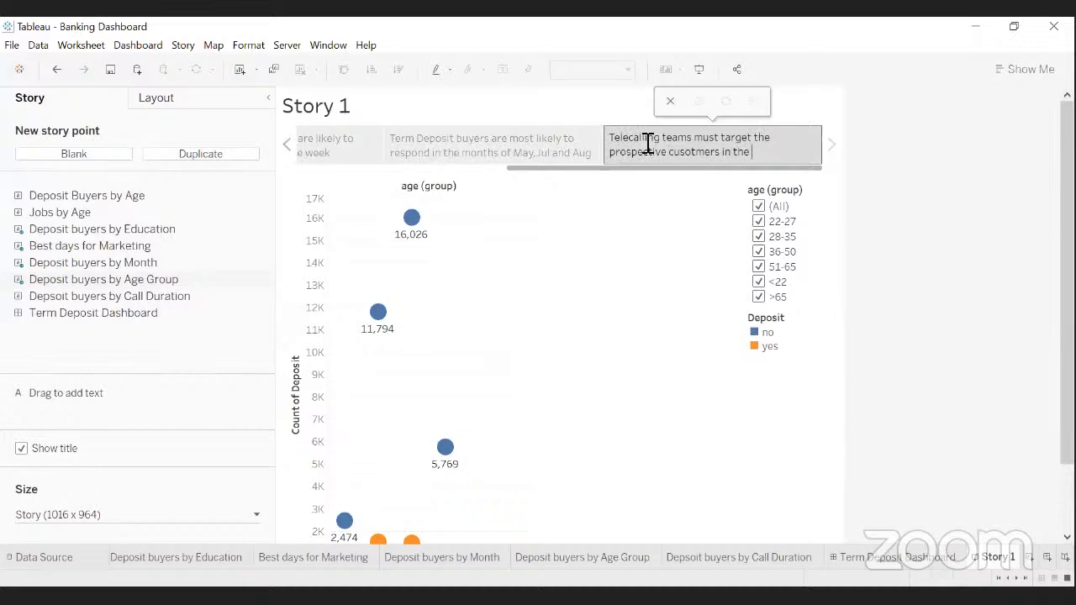
text(age group of 28-)
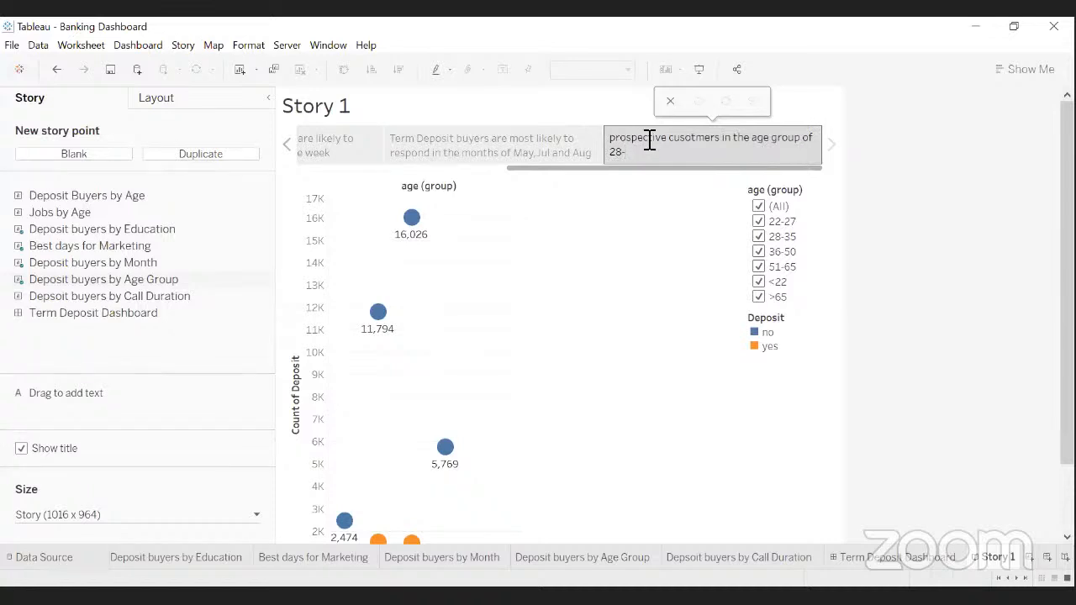
text(50 years for effective sales)
click(828, 174)
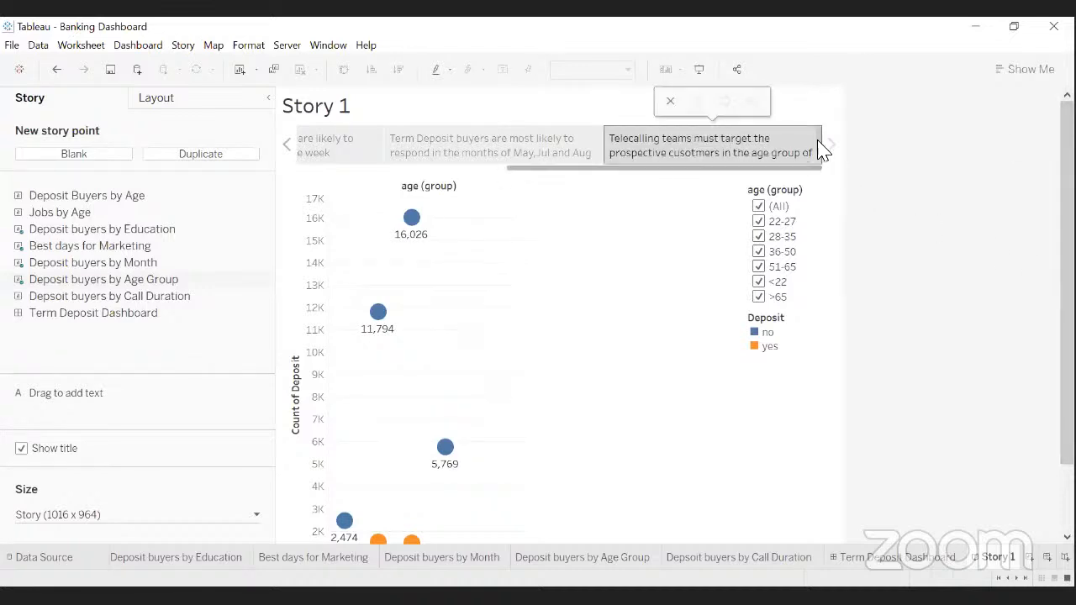
- Widen the age-group story point's caption box
drag(824, 145, 849, 168)
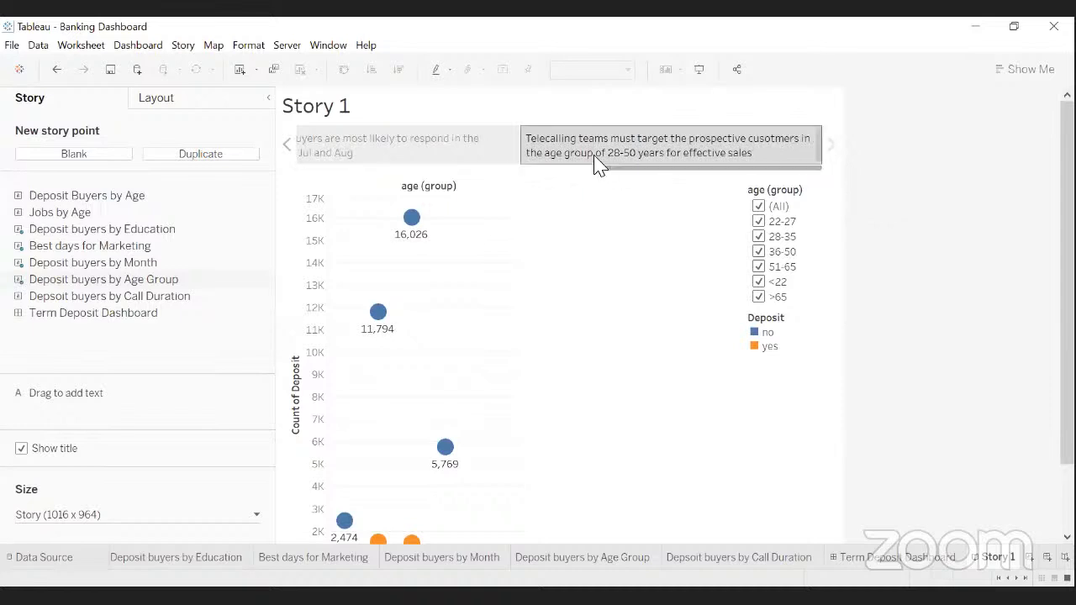
mouse_move(590, 158)
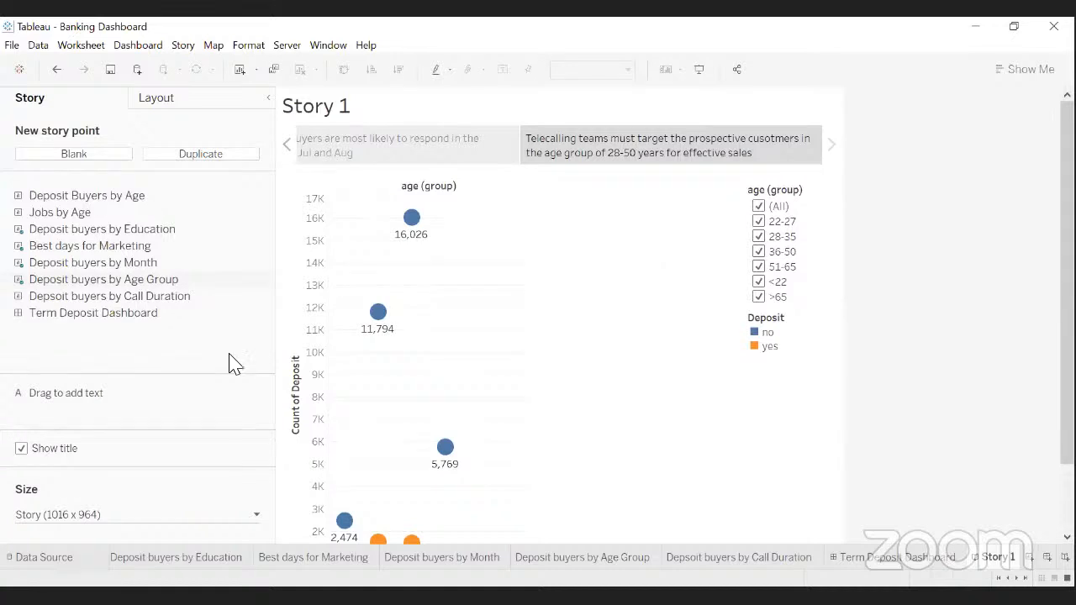
mouse_move(185, 318)
- Add a blank fifth story point showing the Depsoit buyers by Call Duration bar chart
click(73, 163)
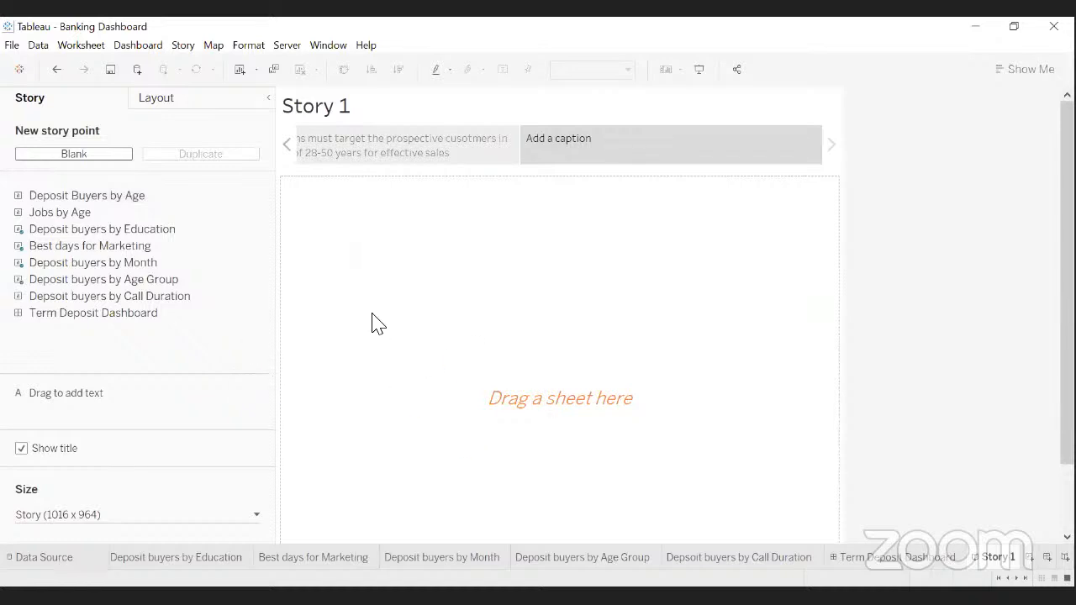
mouse_move(119, 304)
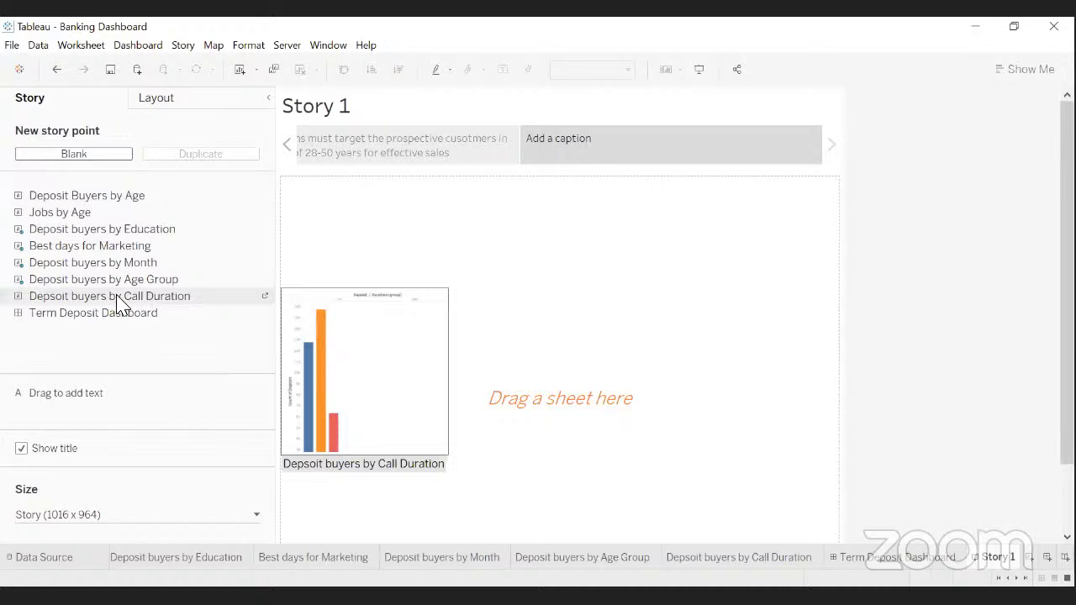
drag(125, 308, 431, 323)
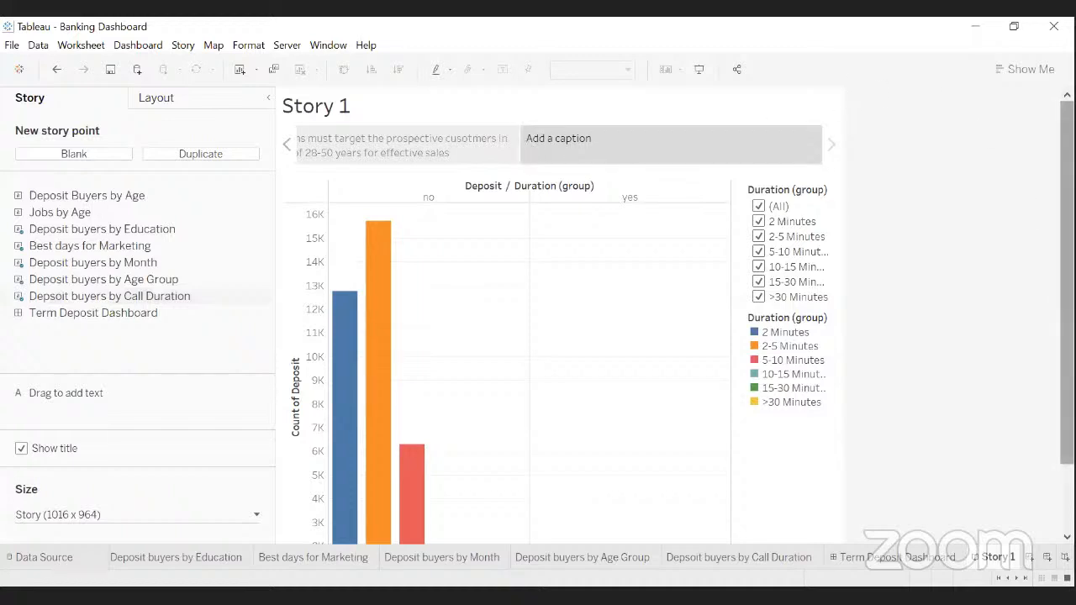
scroll(538, 337, down, 3)
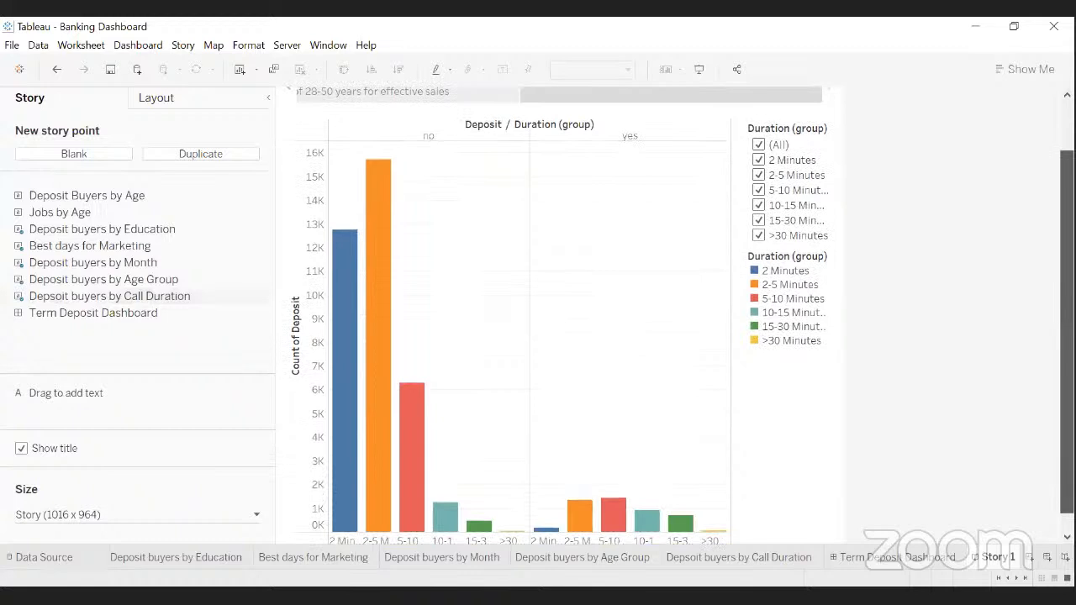
scroll(538, 336, down, 1)
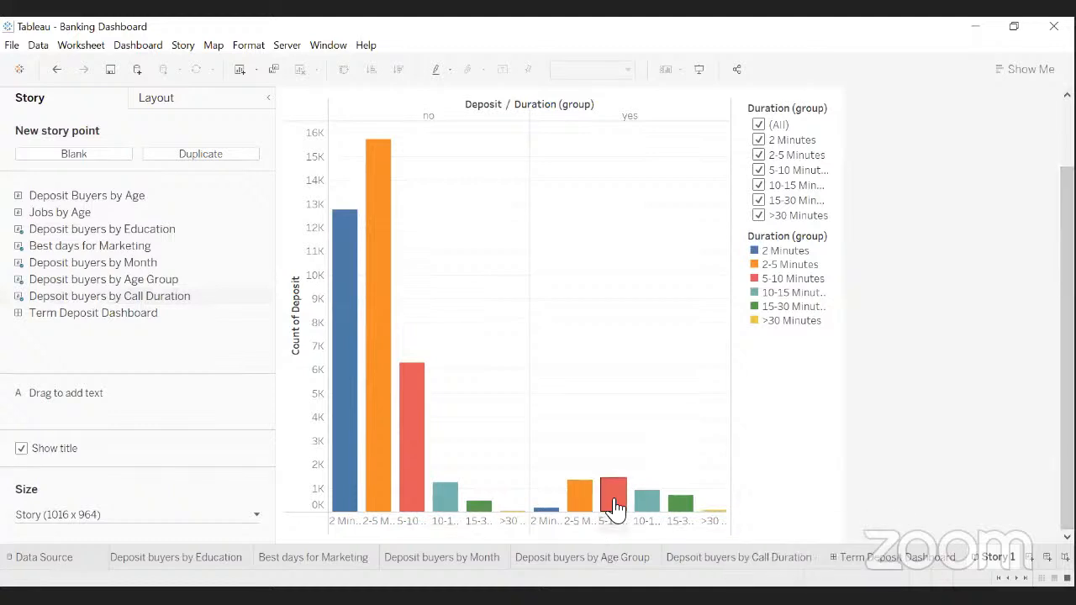
mouse_move(620, 502)
mouse_move(577, 514)
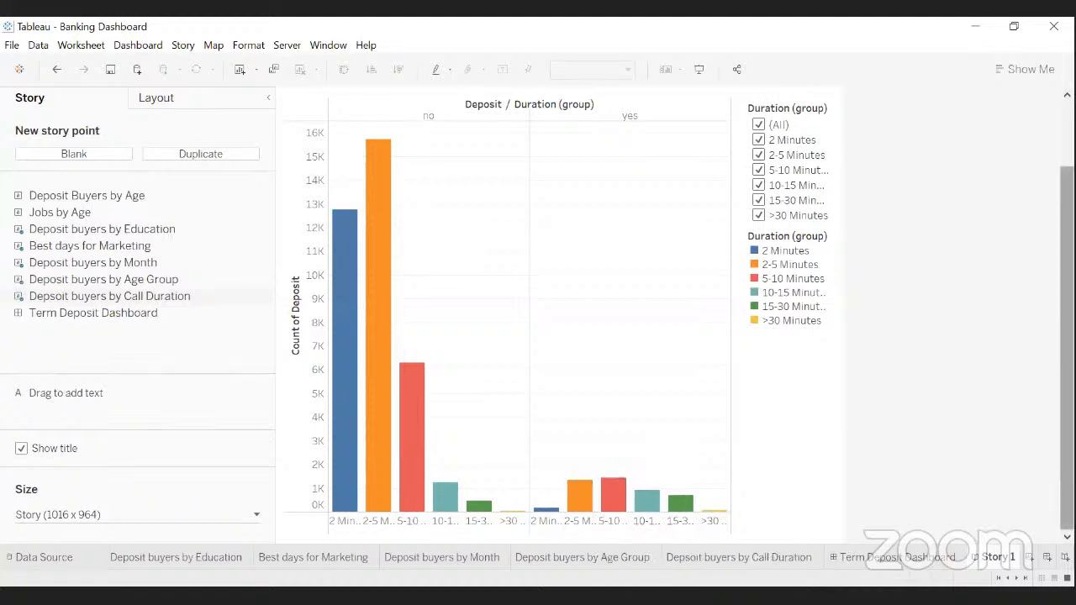
scroll(1065, 336, up, 2)
scroll(1066, 337, down, 2)
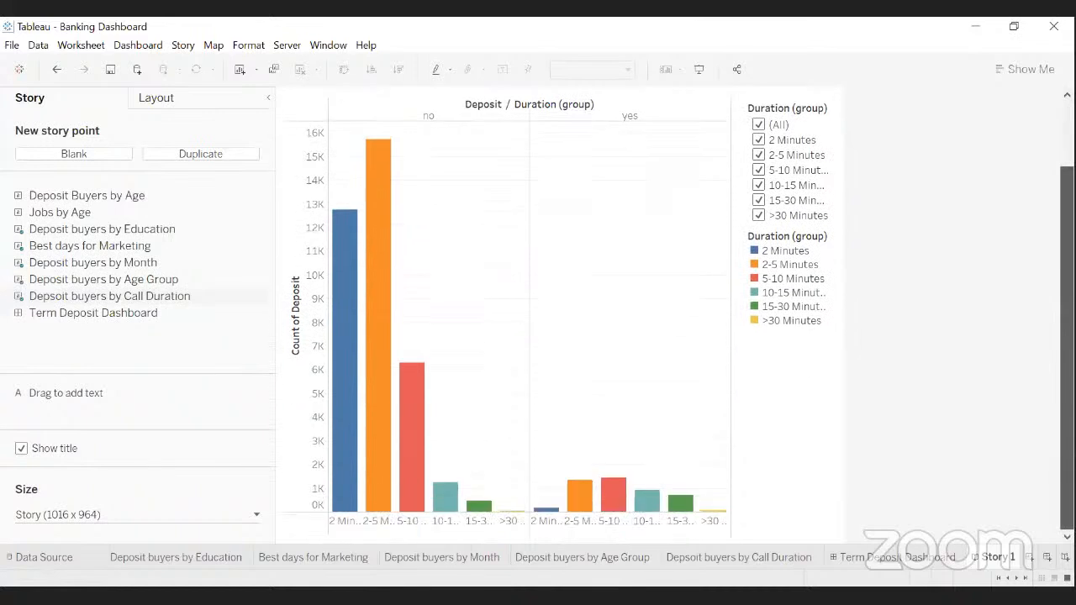
drag(1067, 384, 1067, 320)
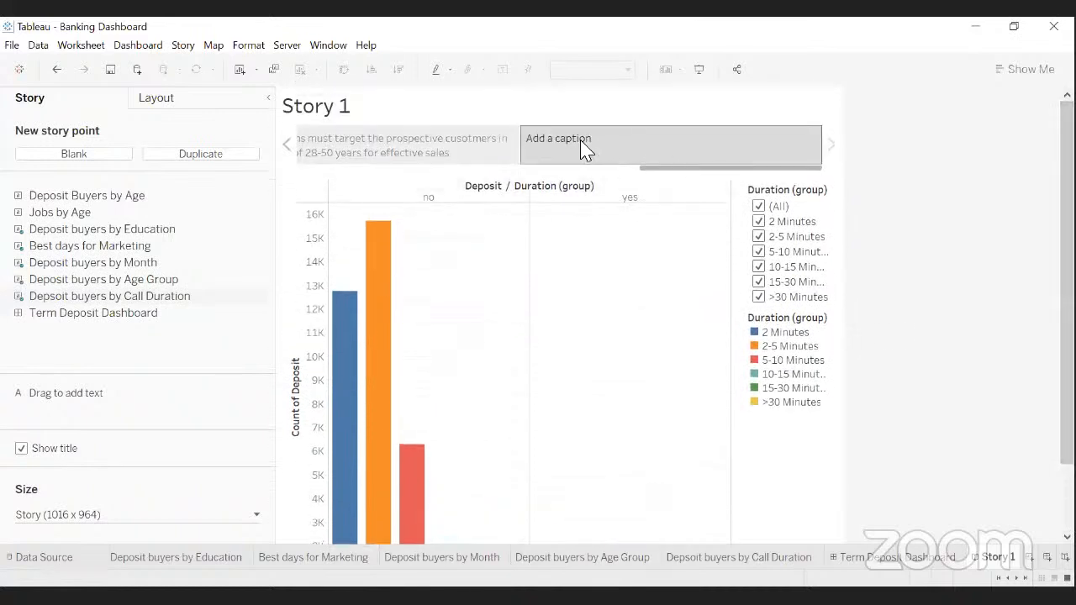
- Caption it 'Call Duration must be restricted to 5-10 Minutes at maximum for effective sales and conversions'
click(560, 149)
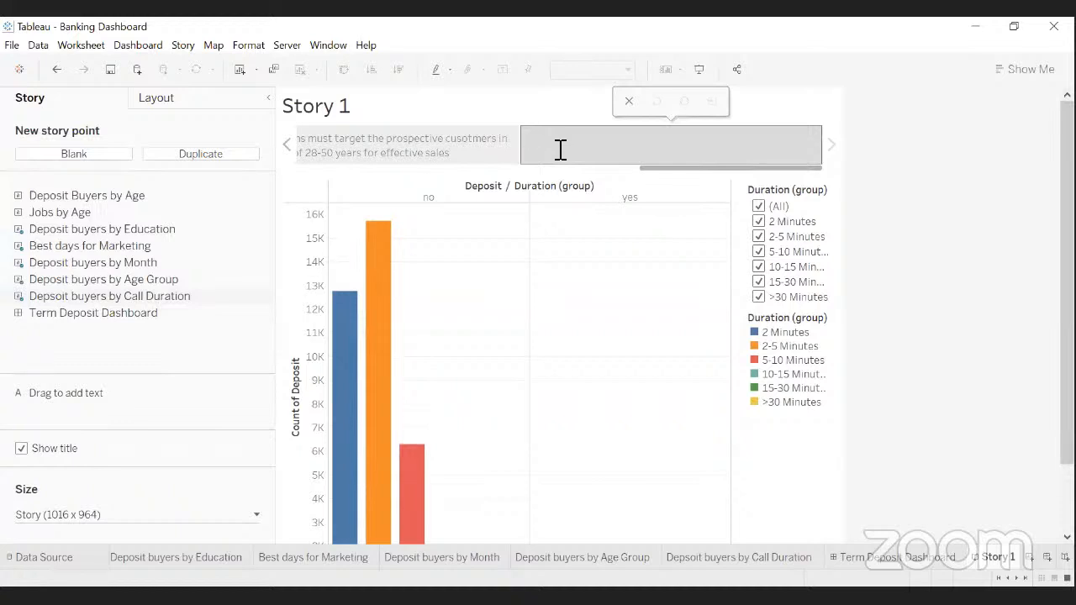
text(Call Duration must be restricted to 5-10 Minu)
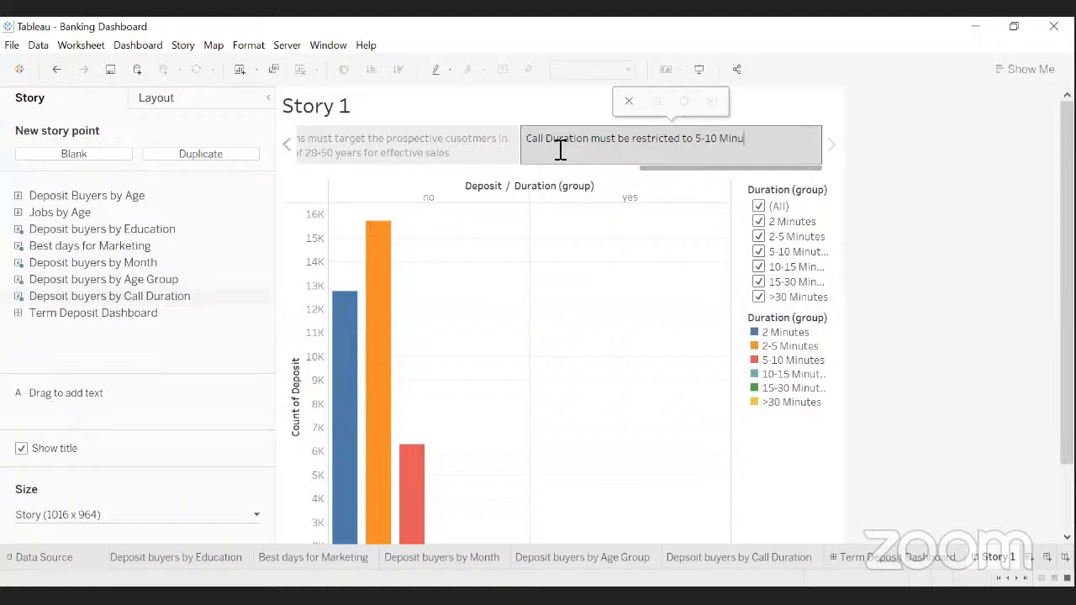
text(tes at maximum)
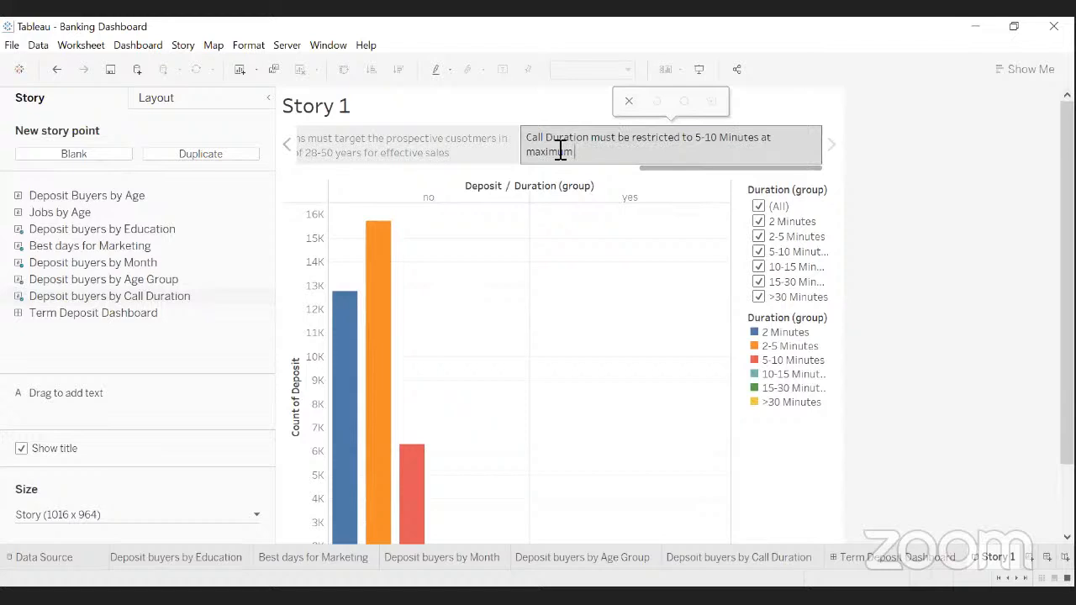
text( for effective sales and vo)
key(BackSpace)
key(BackSpace)
text(conversions)
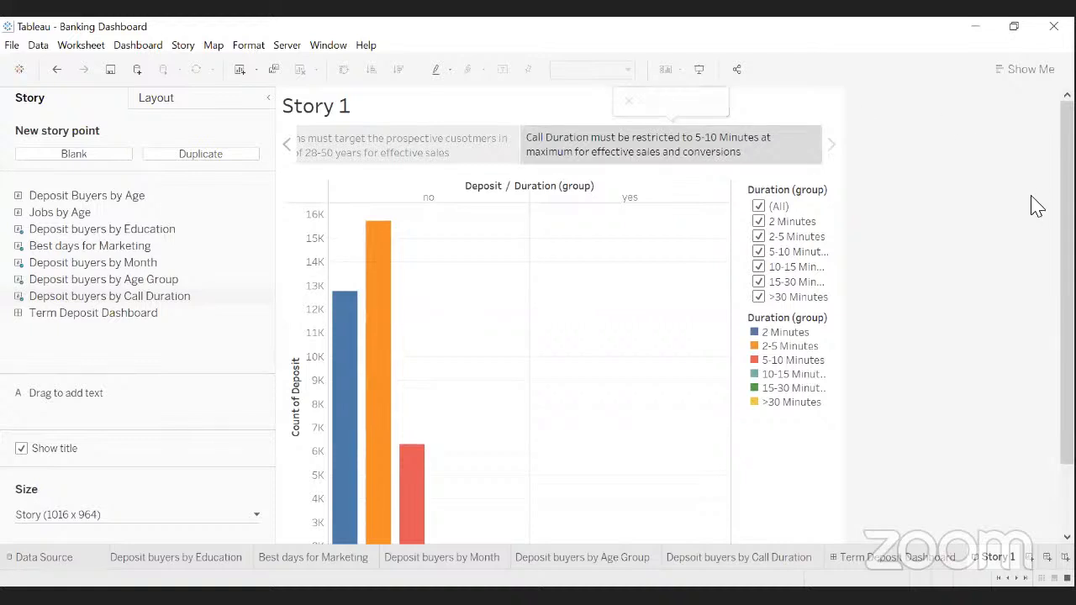
click(1067, 282)
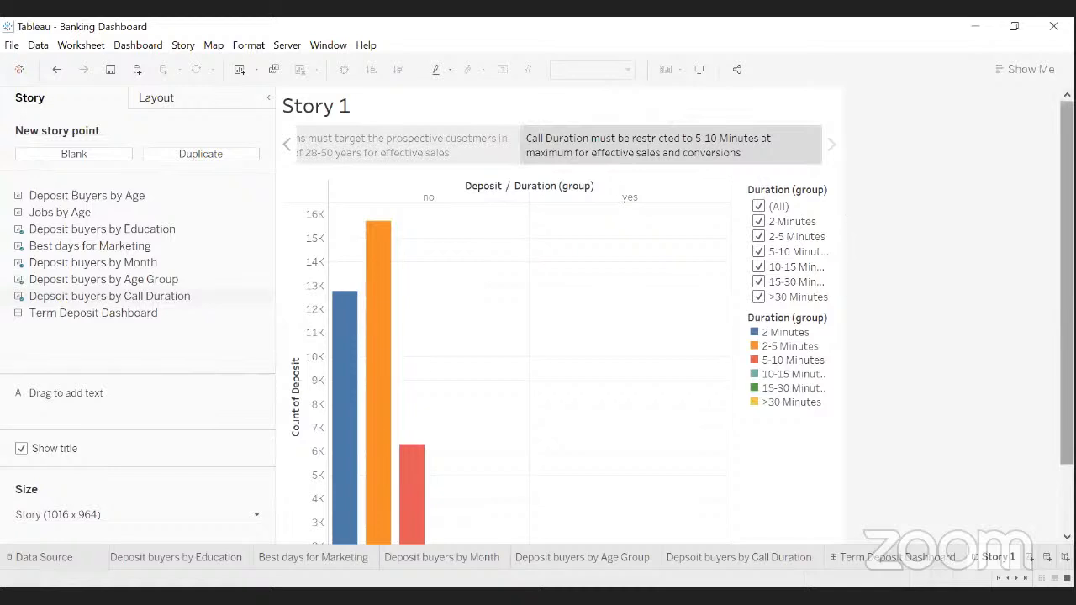
scroll(562, 336, down, 1)
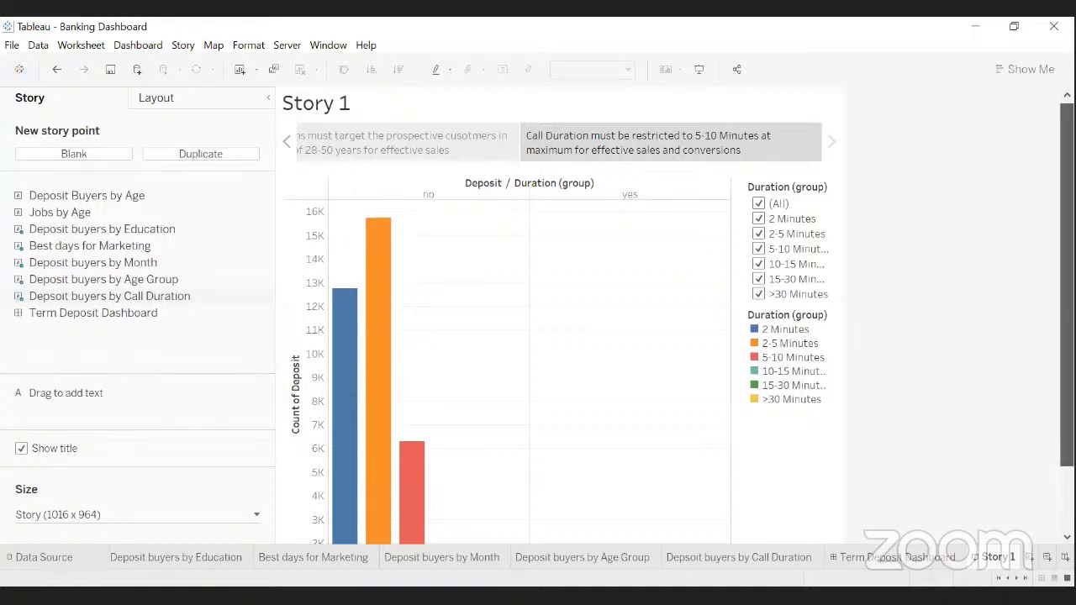
scroll(554, 319, down, 2)
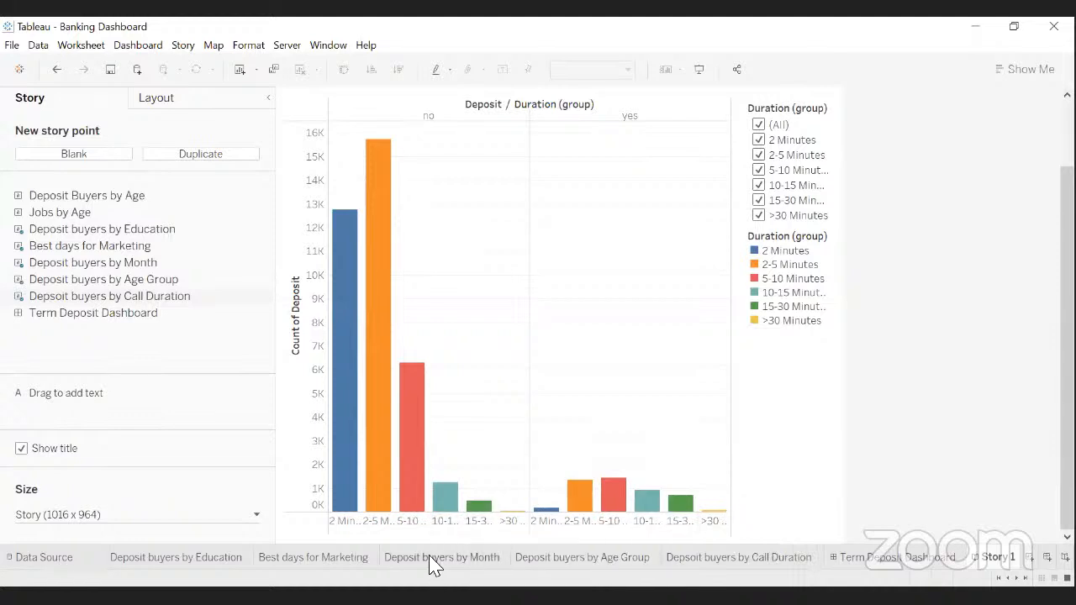
mouse_move(412, 483)
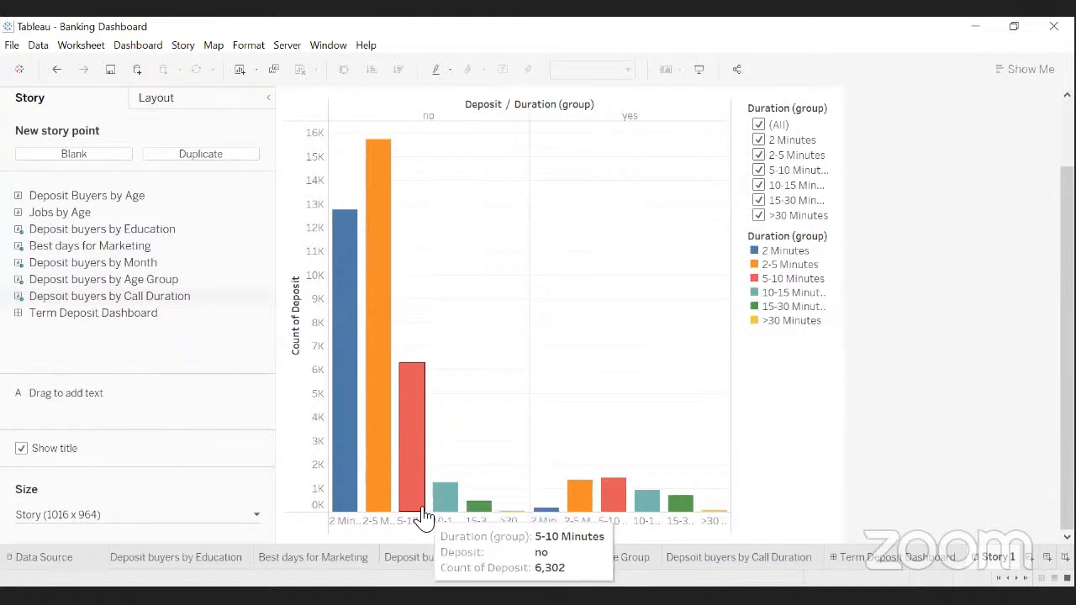
mouse_move(450, 518)
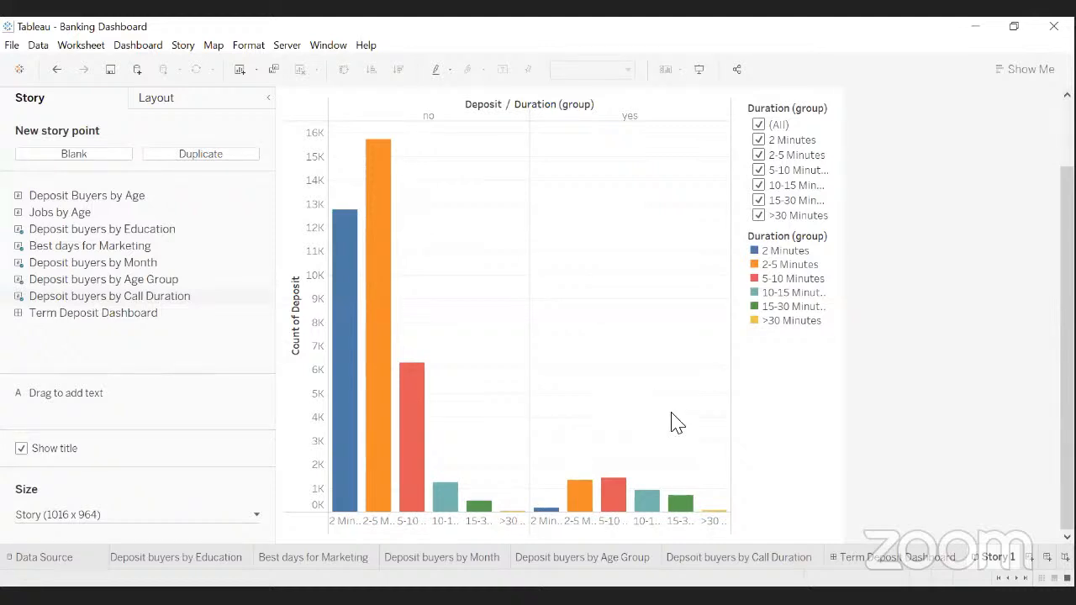
scroll(678, 429, up, 2)
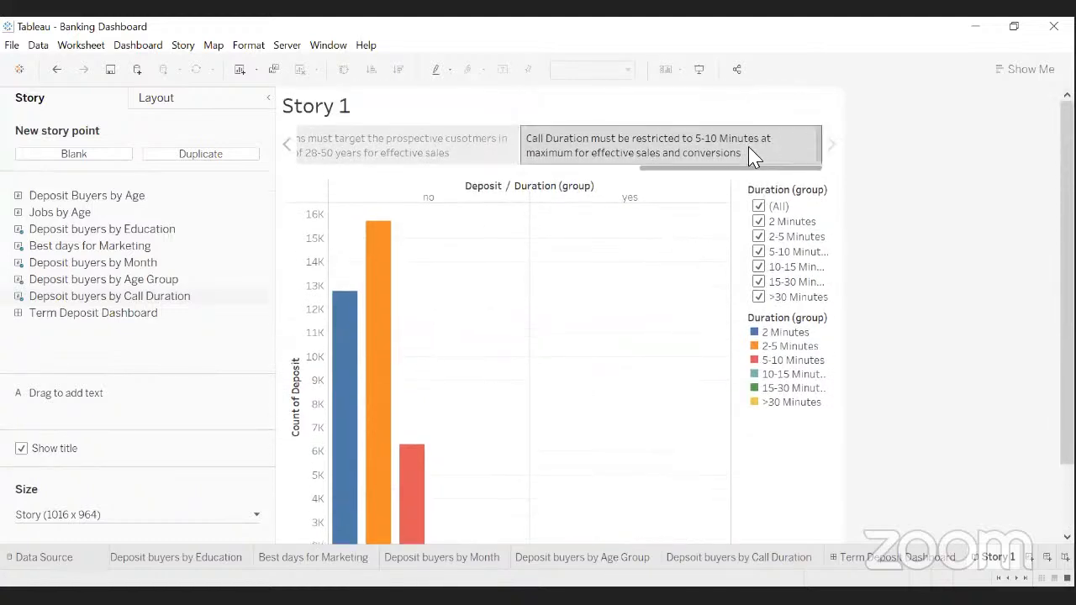
mouse_move(748, 162)
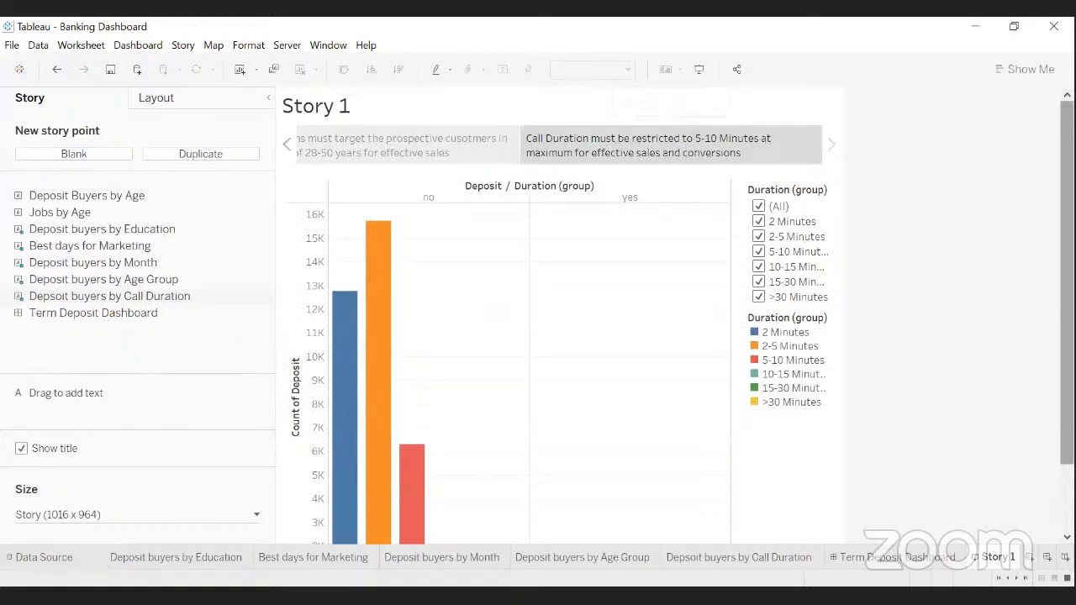
drag(1066, 361, 1067, 429)
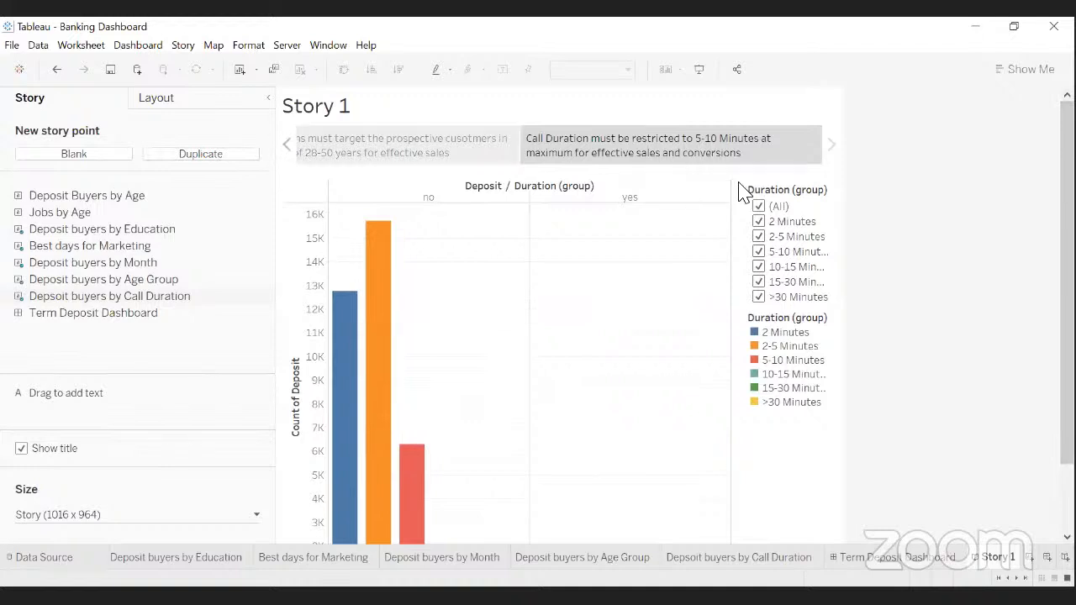
- Step back four story points to the University Degree point
click(286, 145)
click(286, 144)
click(287, 144)
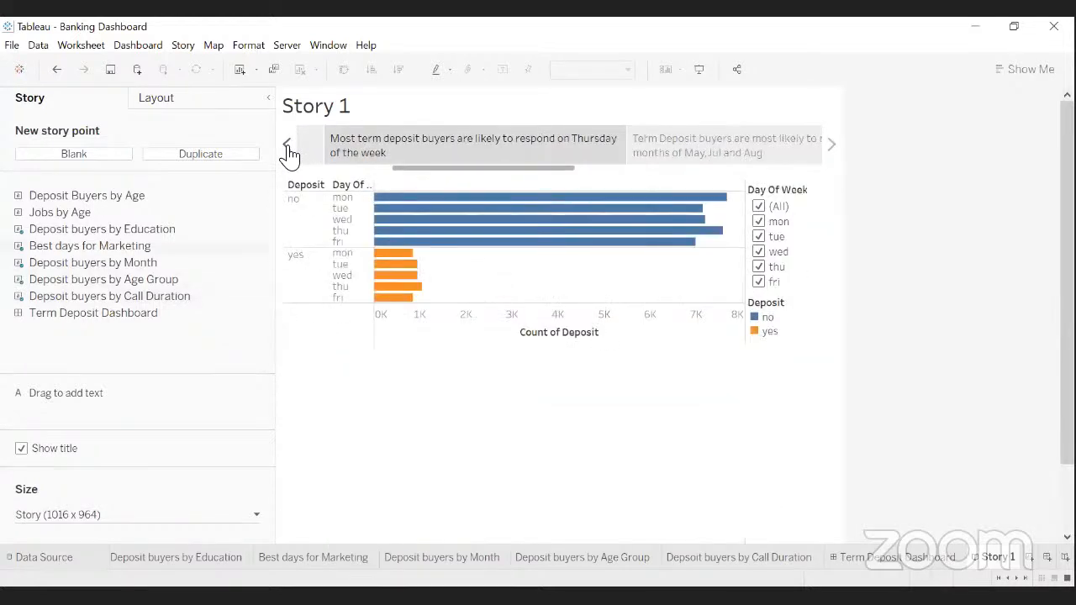
click(287, 145)
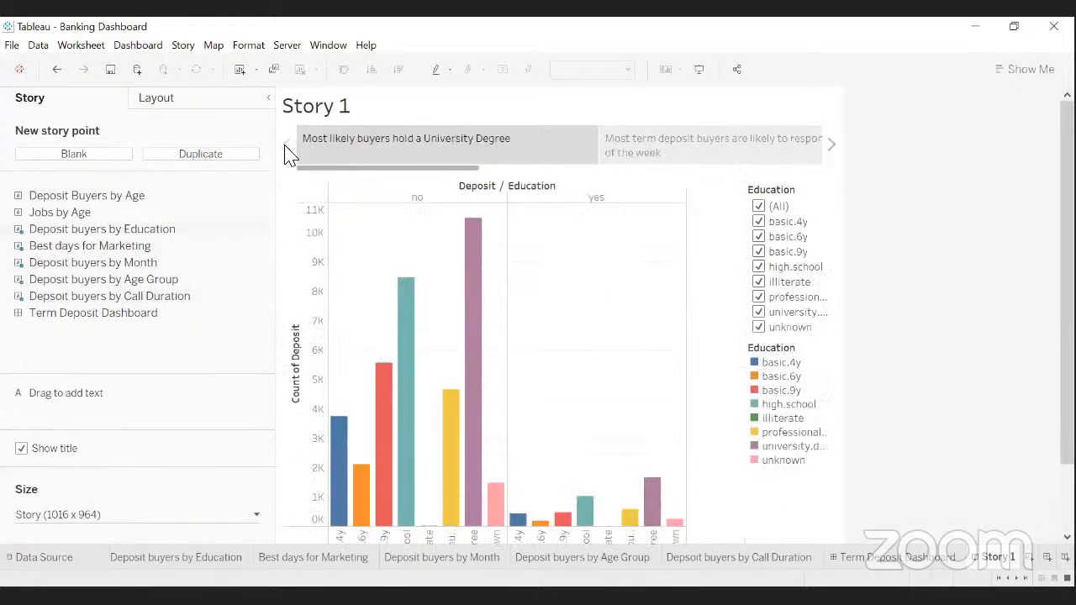
mouse_move(420, 161)
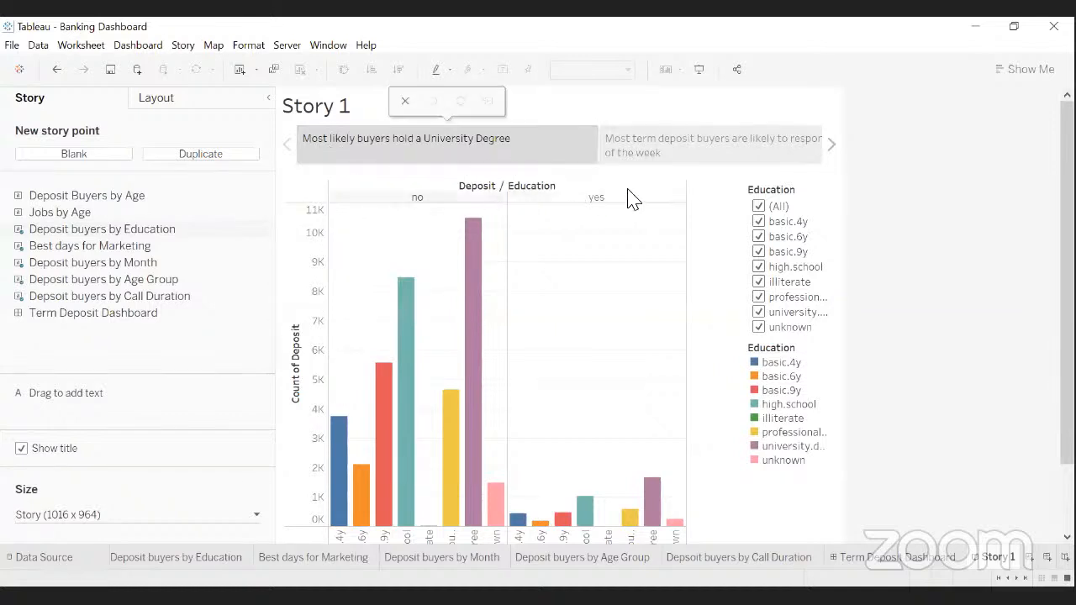
- Advance to the Thursday buyers point, then the May, Jul and Aug months point
click(684, 155)
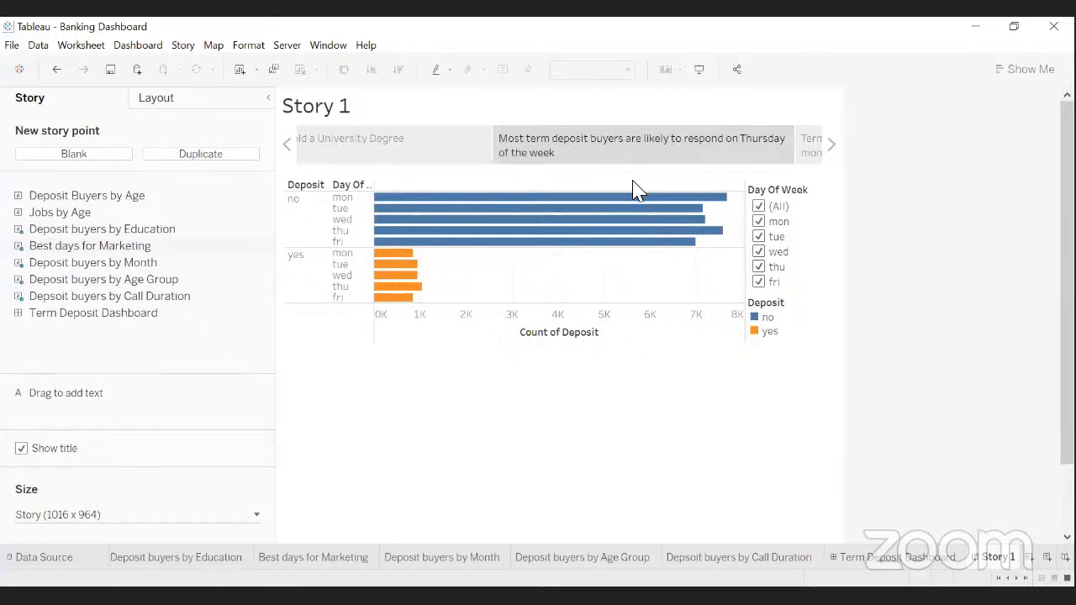
click(835, 151)
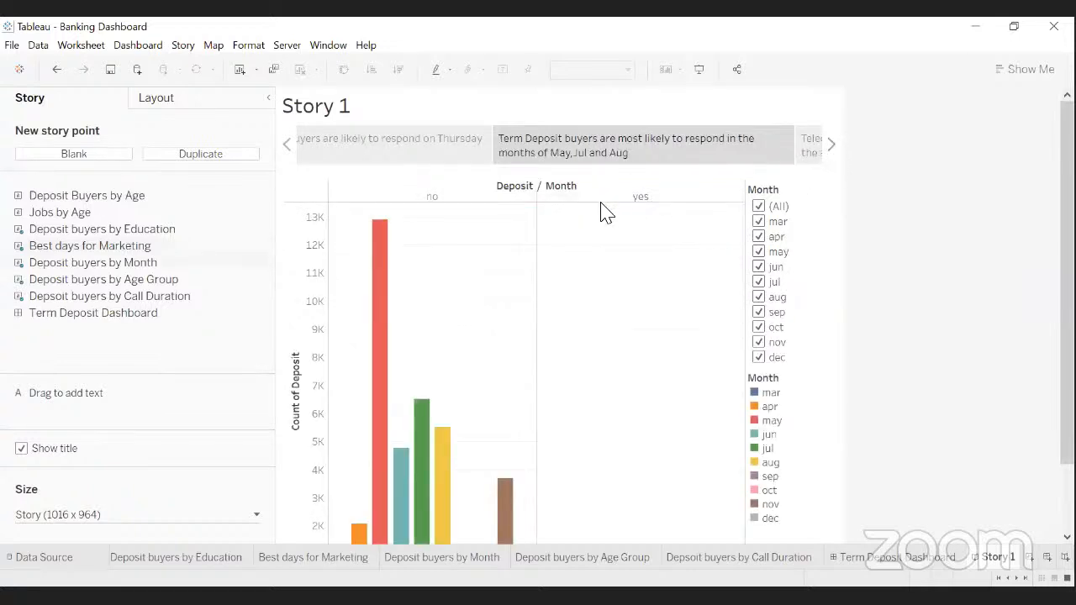
double_click(607, 149)
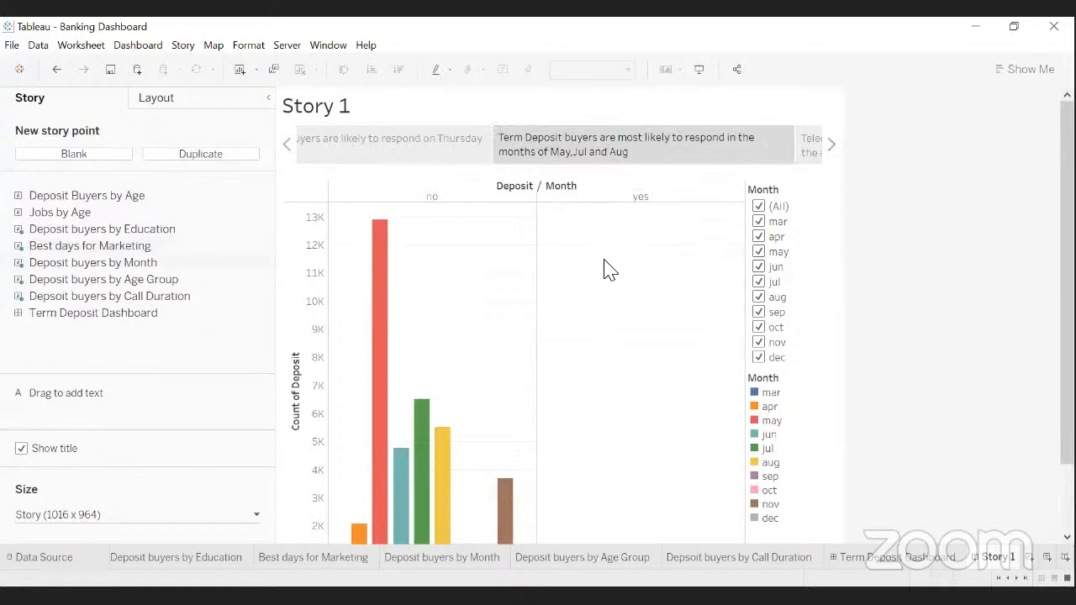
mouse_move(1067, 277)
mouse_down()
mouse_move(1066, 304)
mouse_move(1066, 277)
mouse_up()
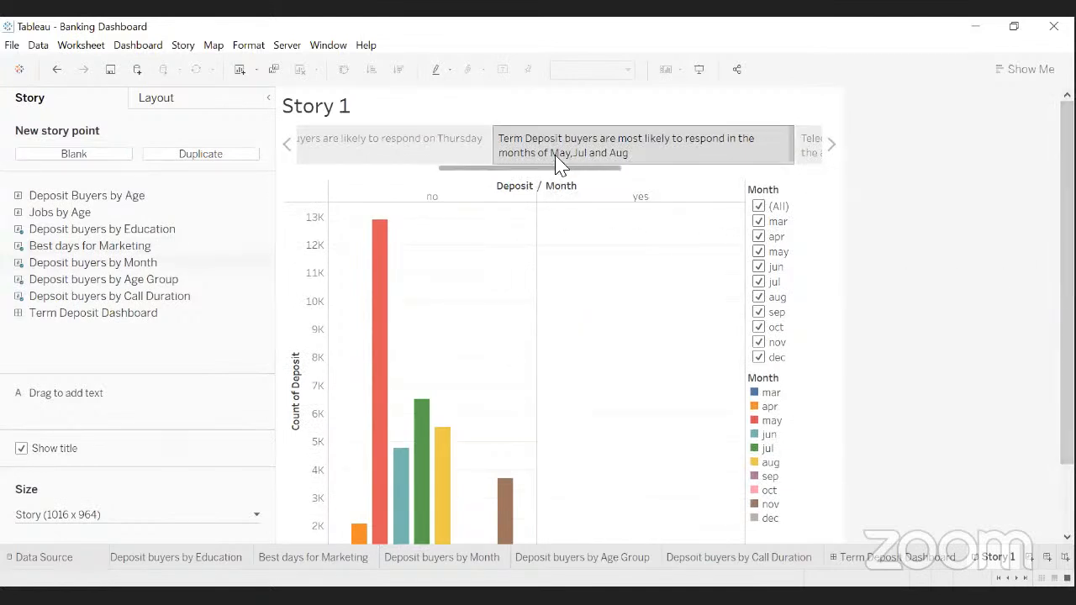
mouse_move(561, 162)
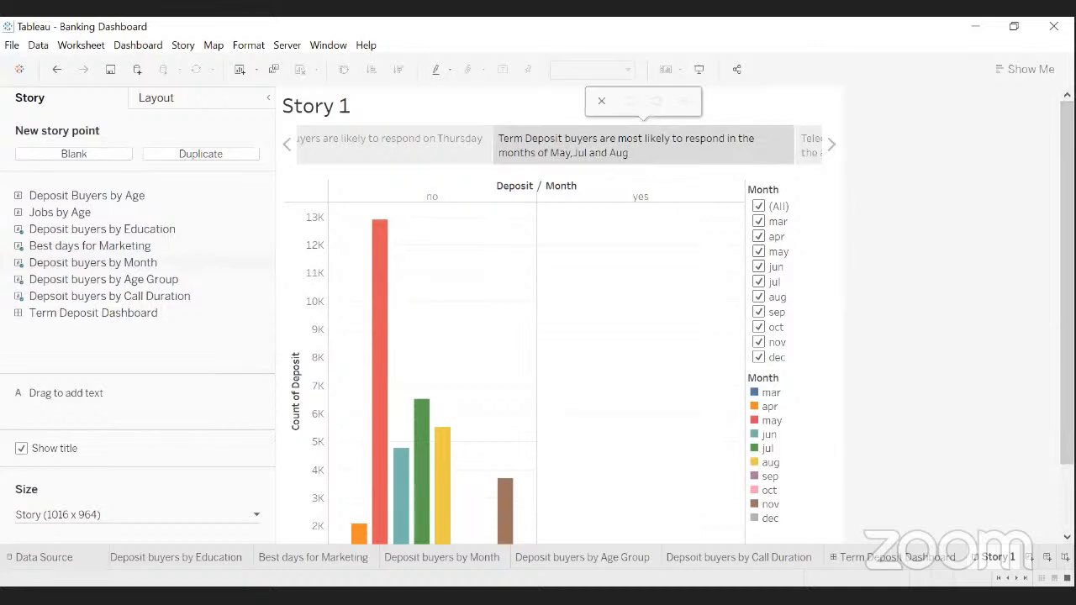
scroll(678, 315, down, 2)
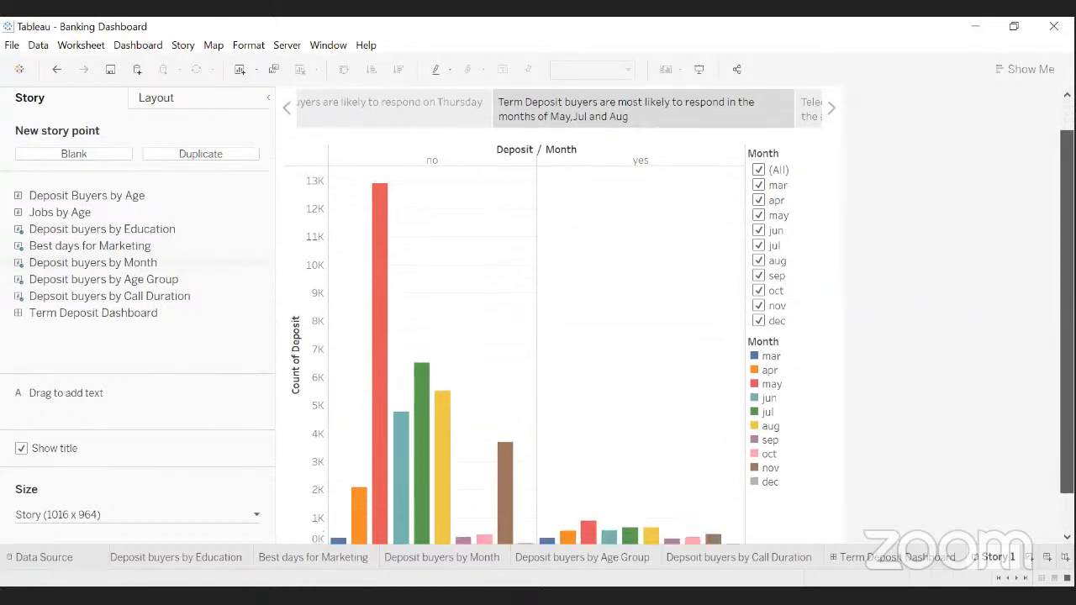
scroll(888, 224, up, 2)
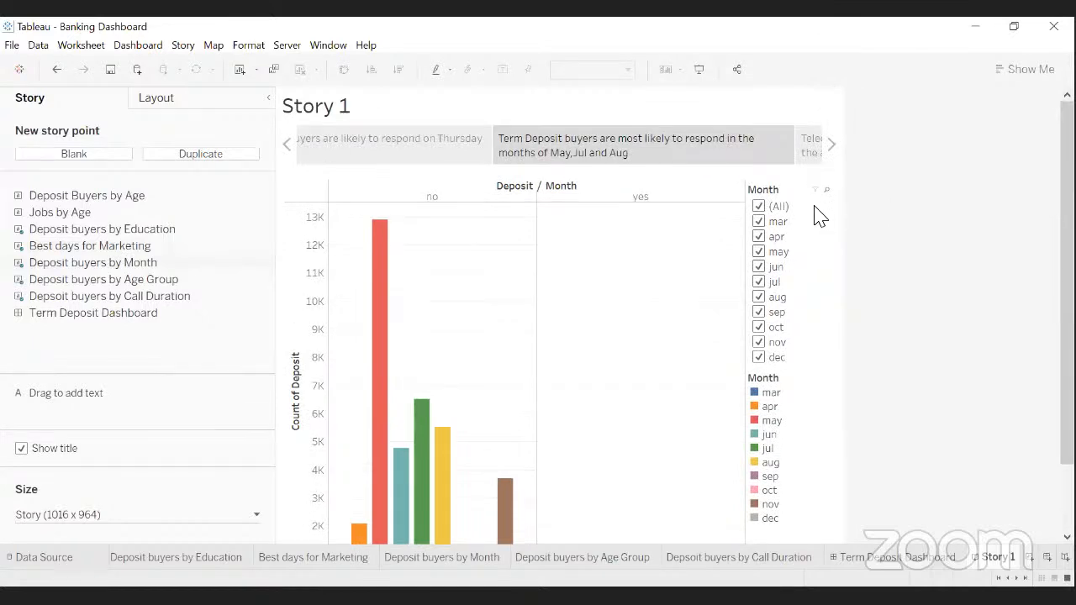
- Move on through the age-group point to the Call Duration story point
click(831, 146)
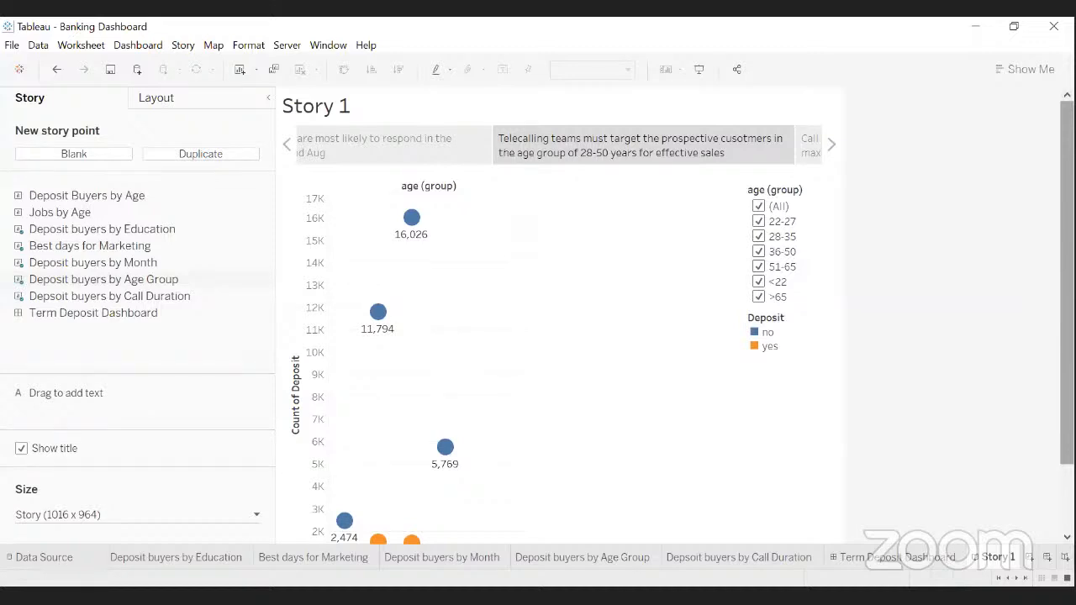
click(834, 149)
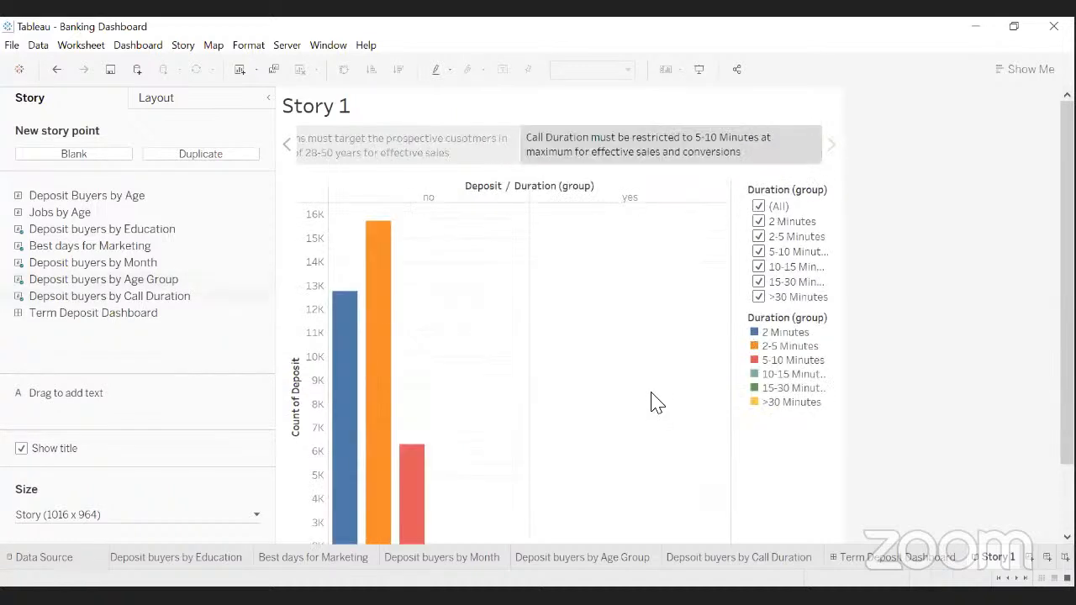
scroll(656, 402, down, 3)
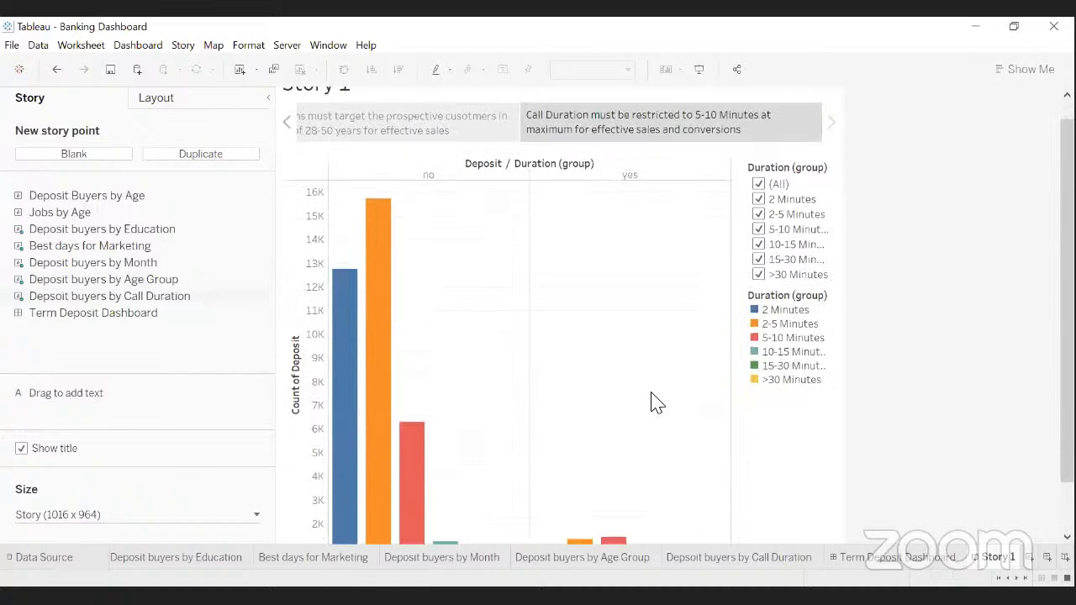
scroll(656, 402, up, 3)
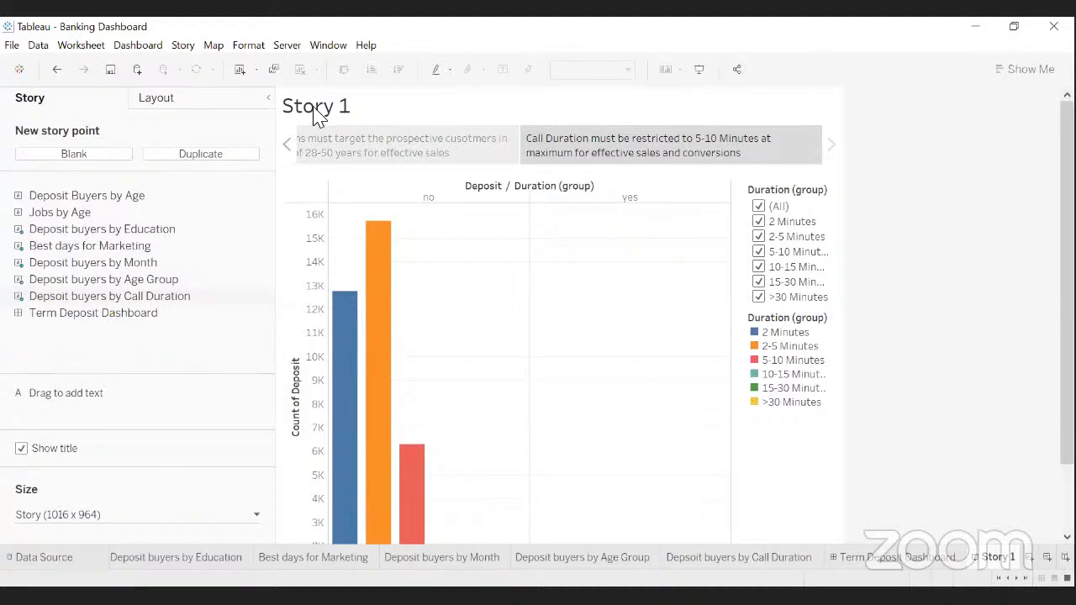
- Replace the <Sheet Name> placeholder with 'Term Deposit Sales for Retail Bank' and apply the title
double_click(314, 110)
click(630, 392)
double_click(315, 118)
drag(460, 267, 350, 275)
key(BackSpace)
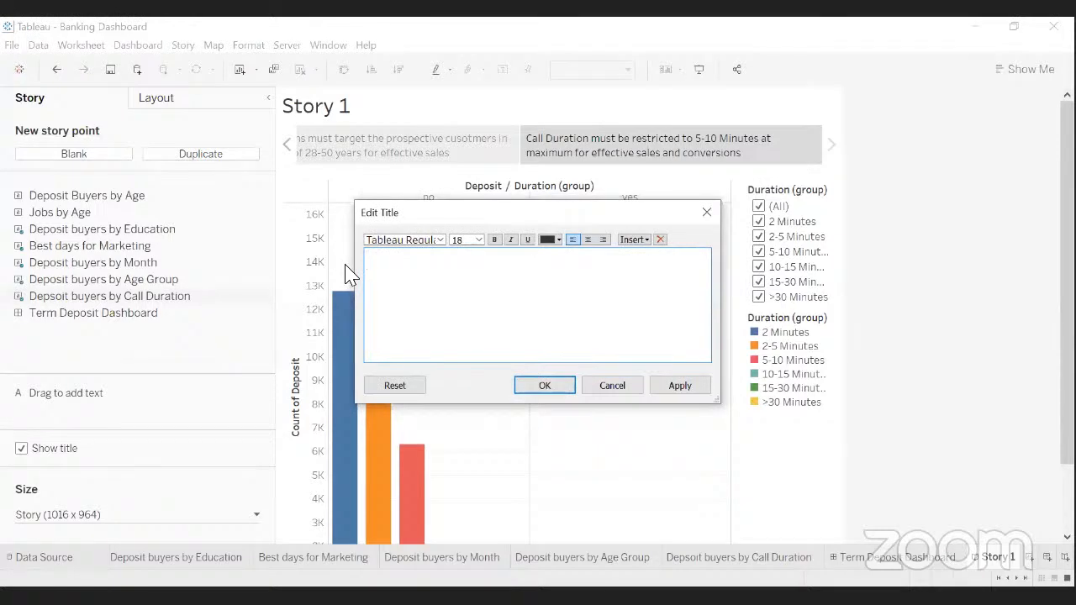
text(Term Deposit Sales fo)
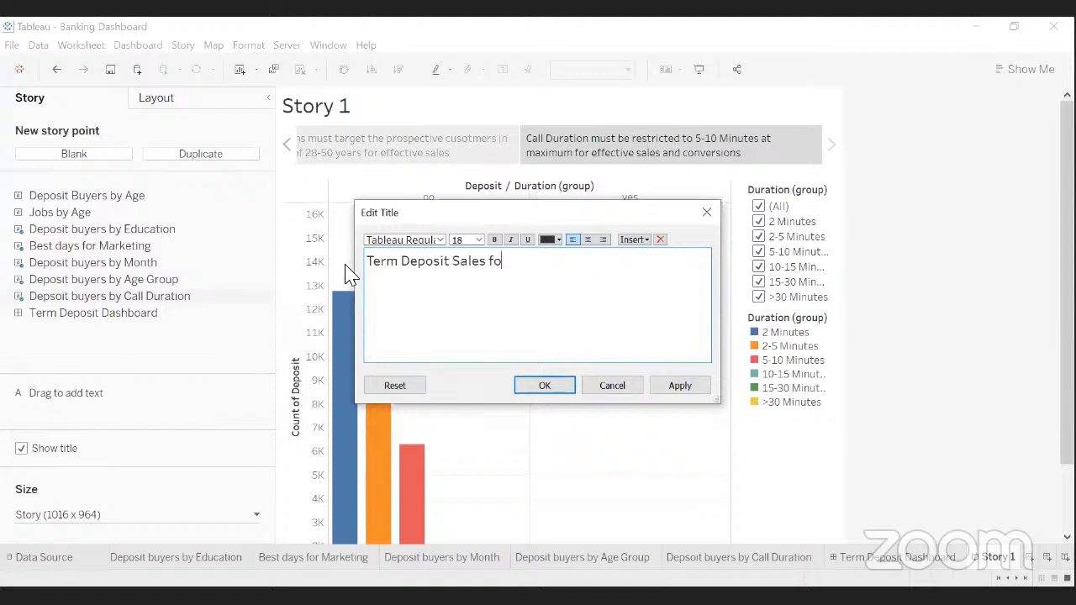
text(r Retail Bank)
drag(583, 263, 558, 263)
drag(478, 267, 367, 271)
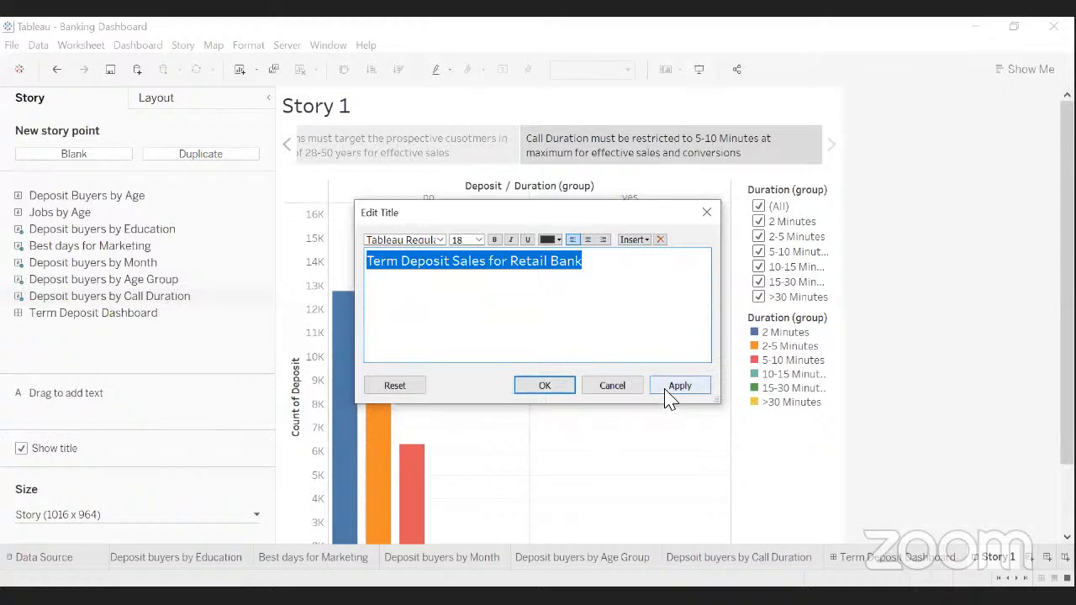
click(384, 268)
drag(370, 262, 592, 269)
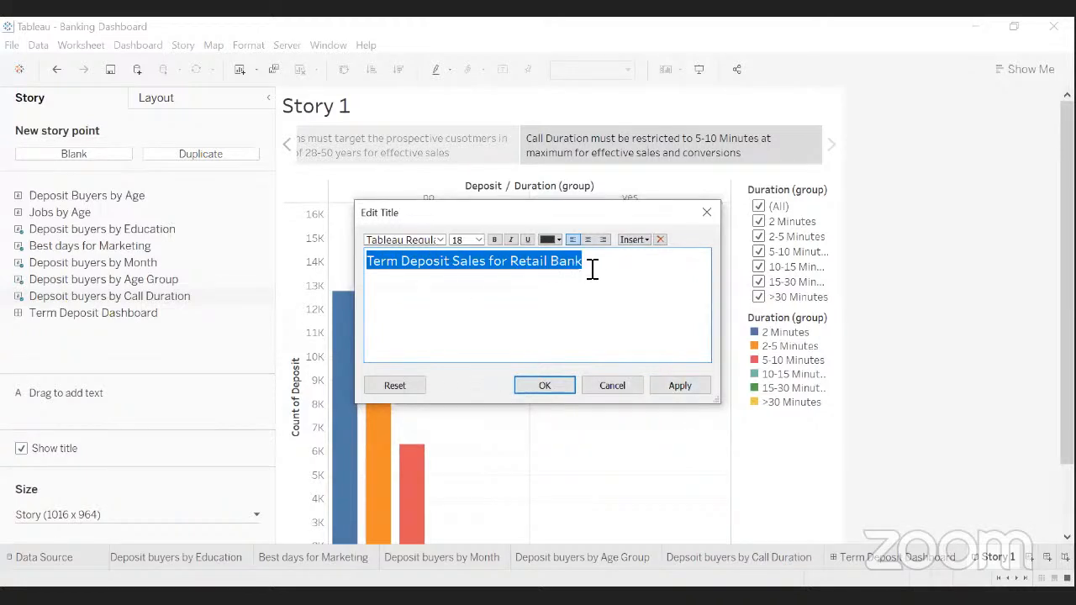
click(672, 392)
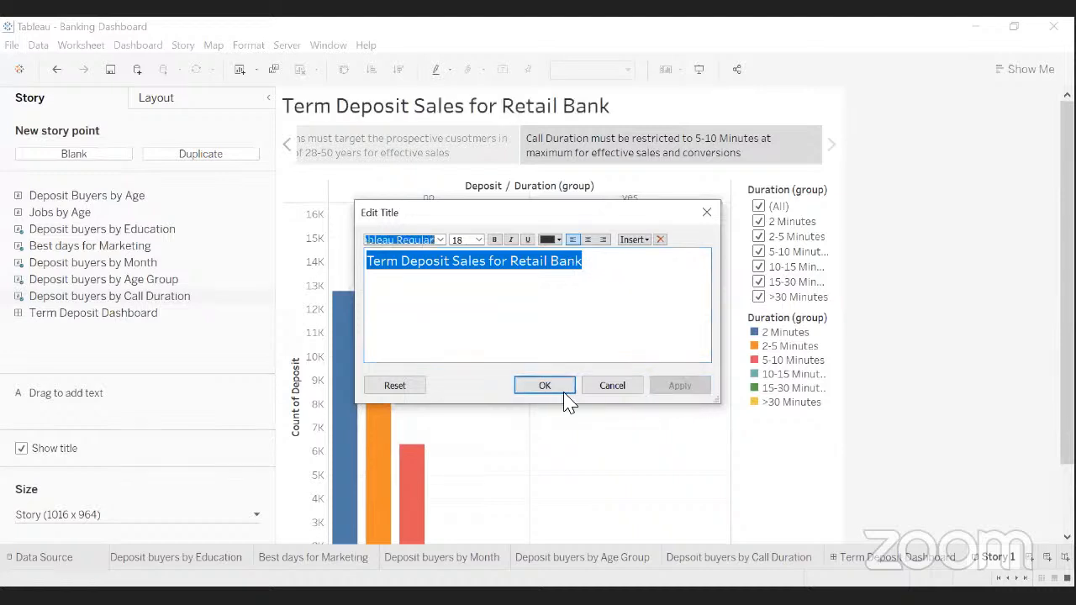
click(544, 386)
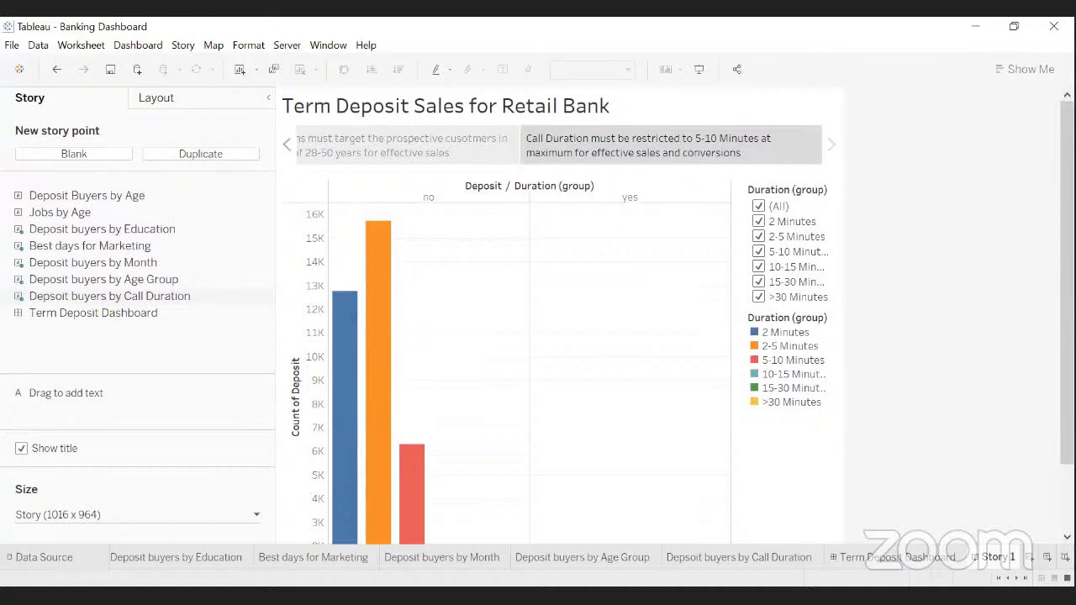
- Open the Format menu to reach the story formatting options
mouse_move(1066, 252)
mouse_down()
mouse_move(1067, 321)
mouse_move(1066, 250)
mouse_up()
mouse_move(381, 233)
click(241, 47)
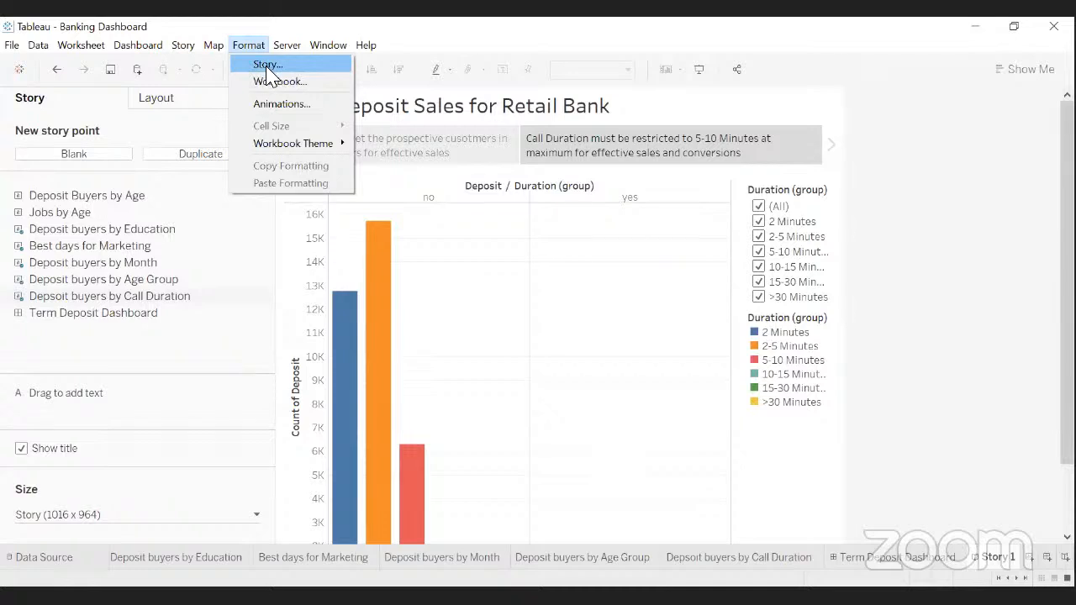
- Open the Story format pane, return to the education point, and preview shading colours
click(269, 67)
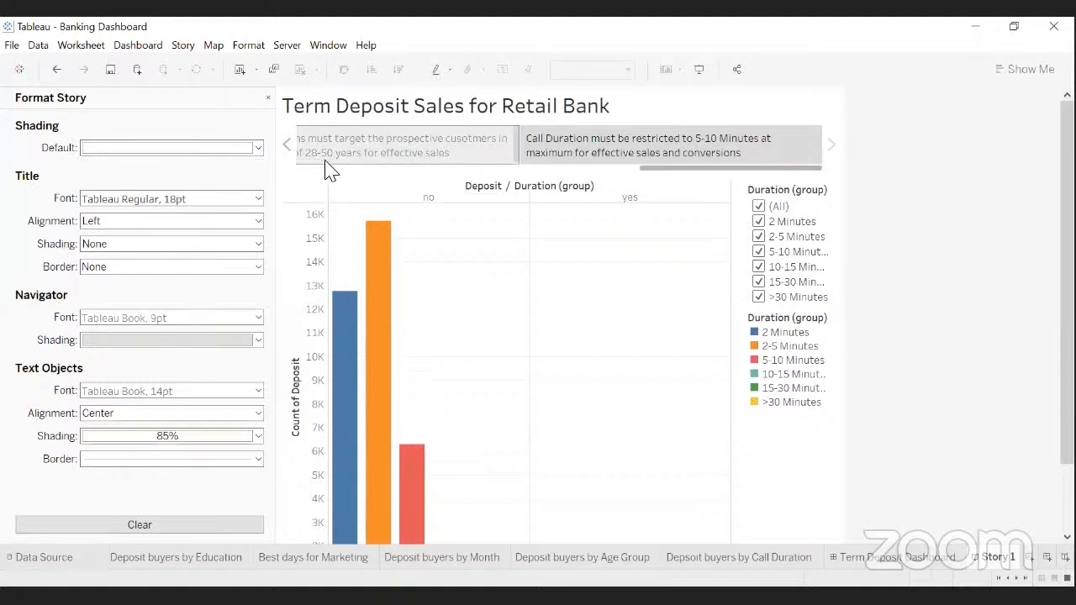
click(287, 145)
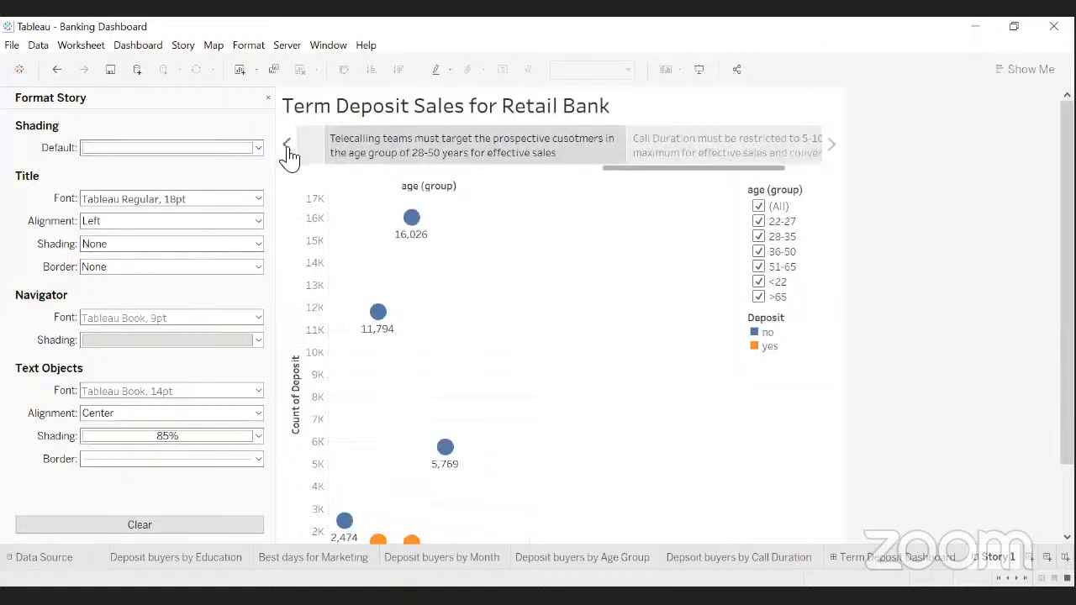
click(287, 146)
click(287, 146)
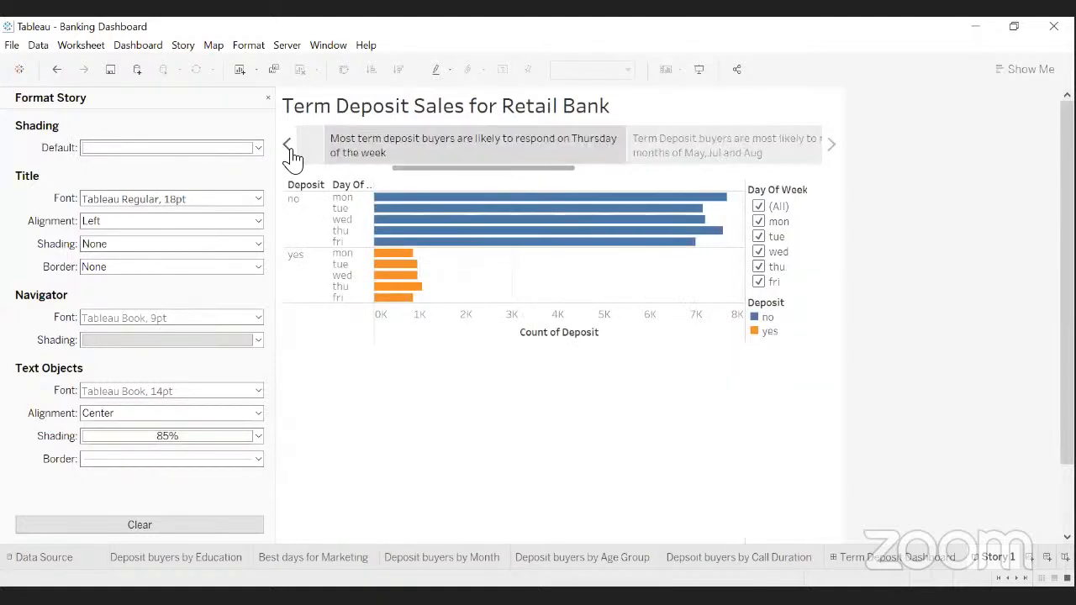
click(287, 146)
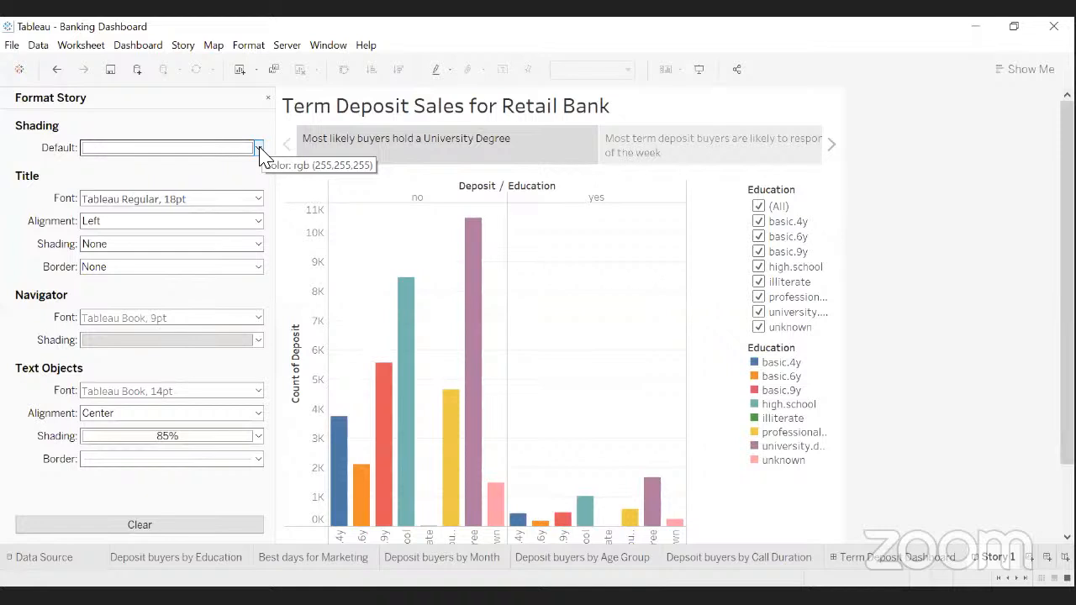
click(259, 149)
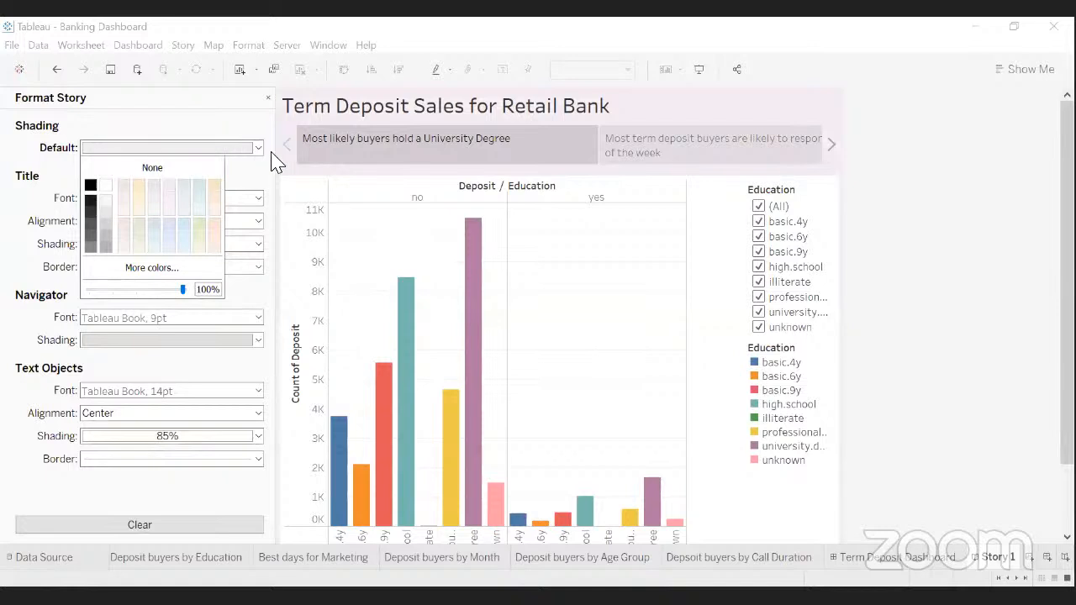
mouse_move(360, 137)
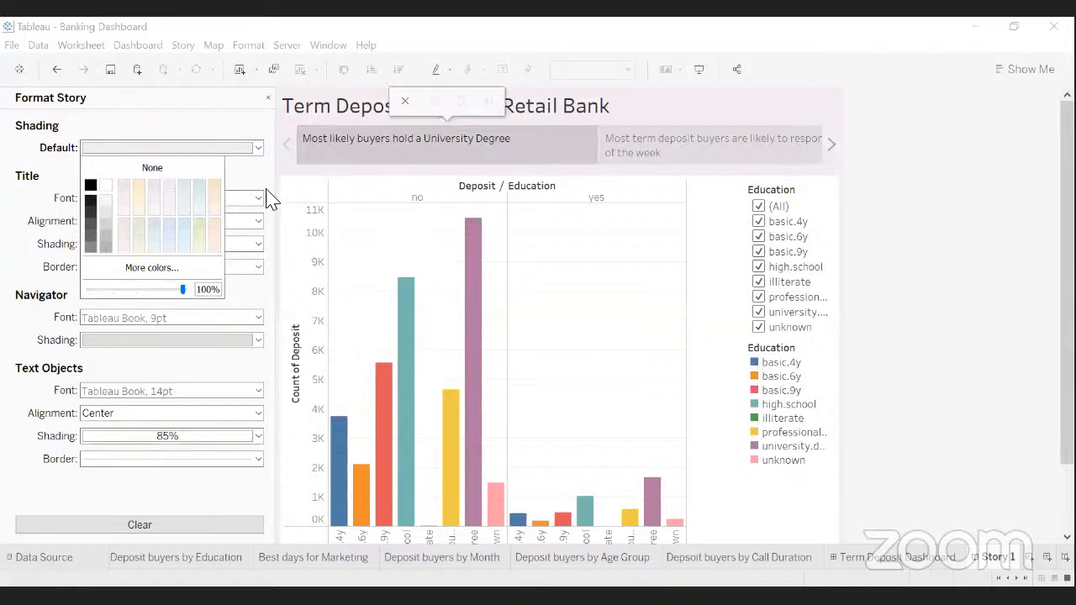
click(226, 217)
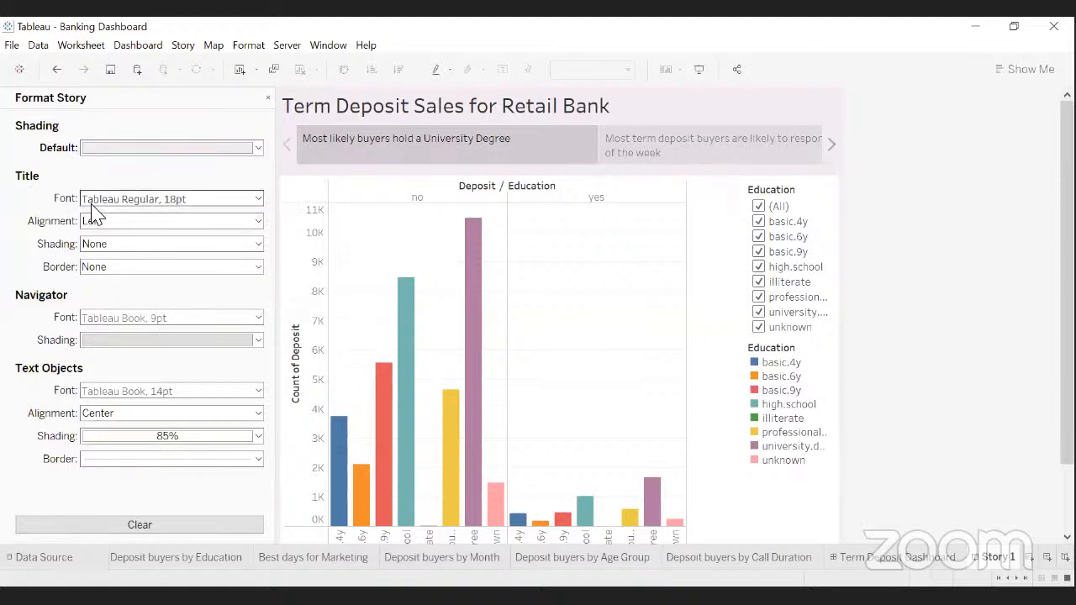
- Set the story title font to Tableau Bold in orange
click(258, 199)
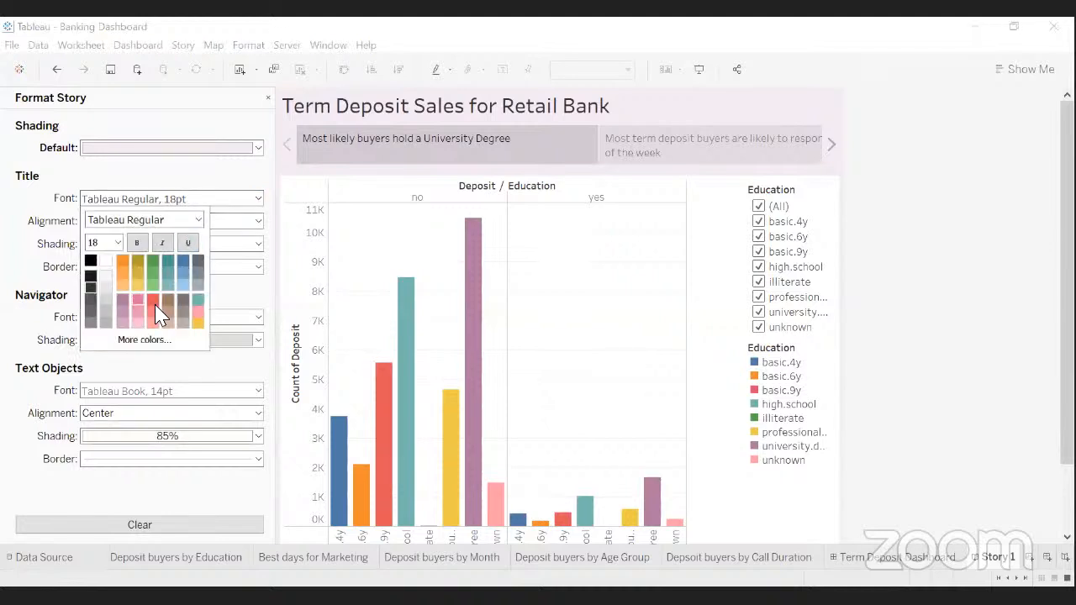
click(199, 220)
click(126, 244)
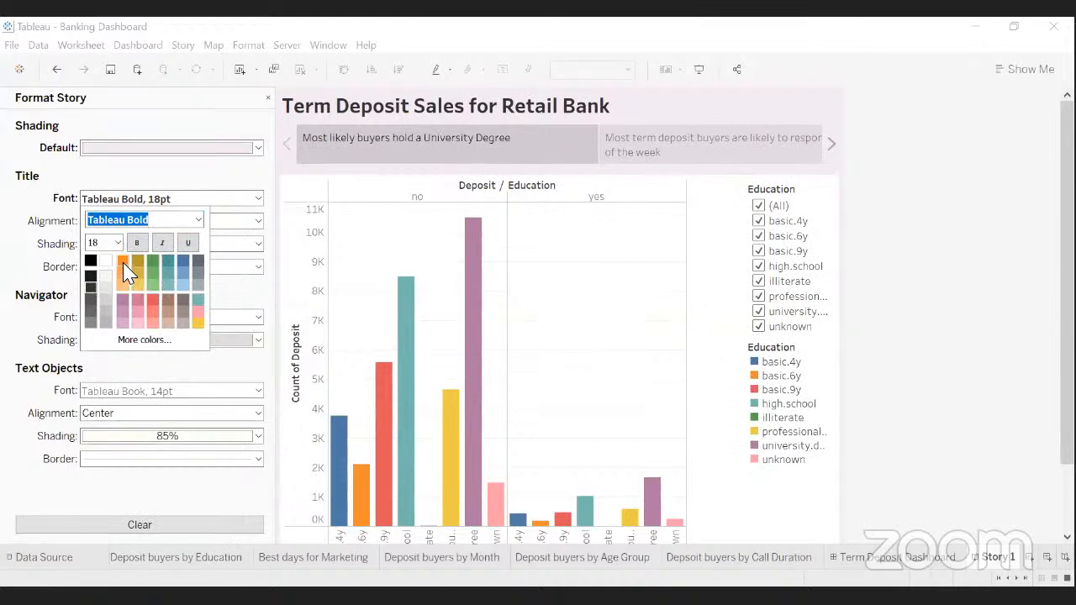
click(123, 262)
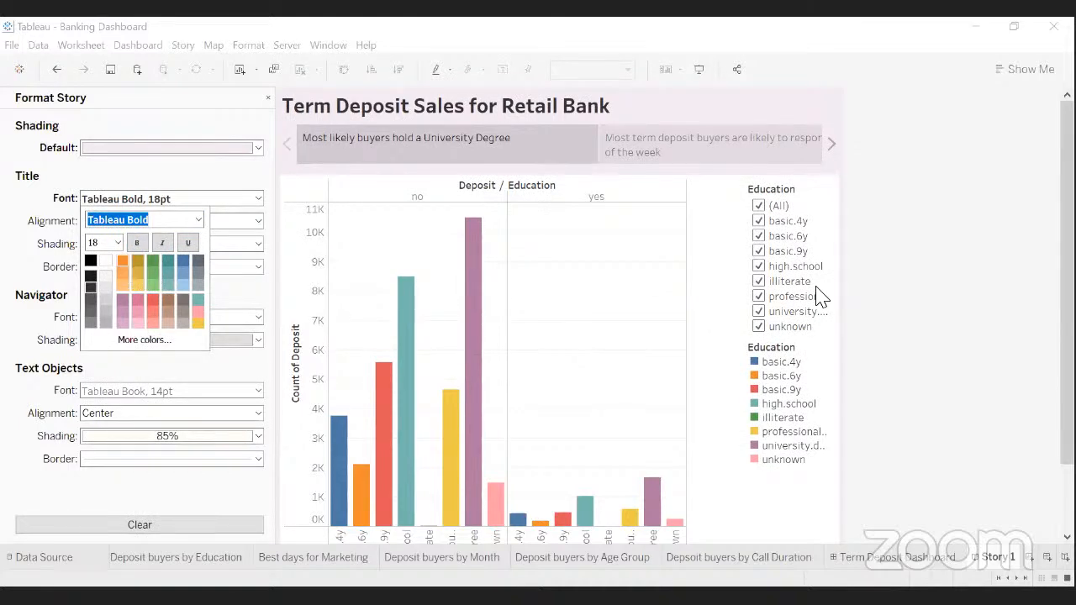
click(267, 178)
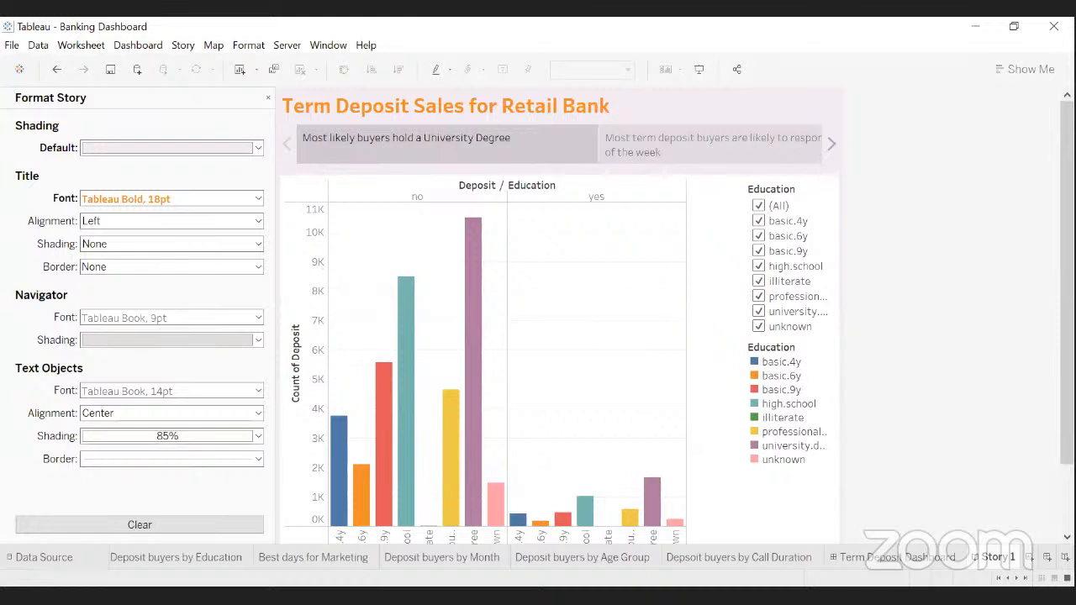
- Keep the title left-aligned after trying centre, and check the navigator font options
click(258, 222)
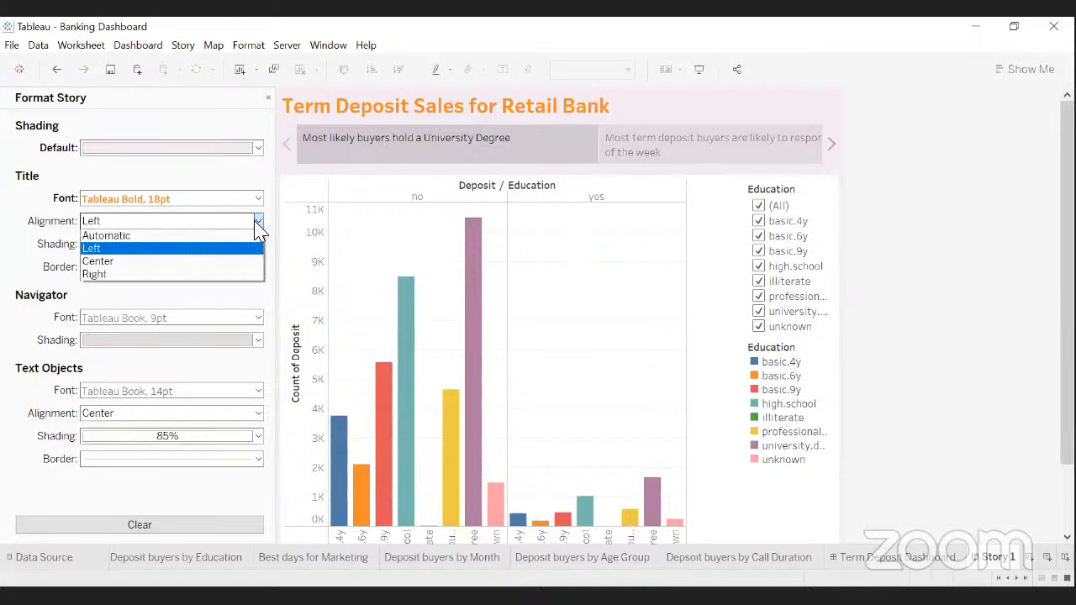
click(154, 260)
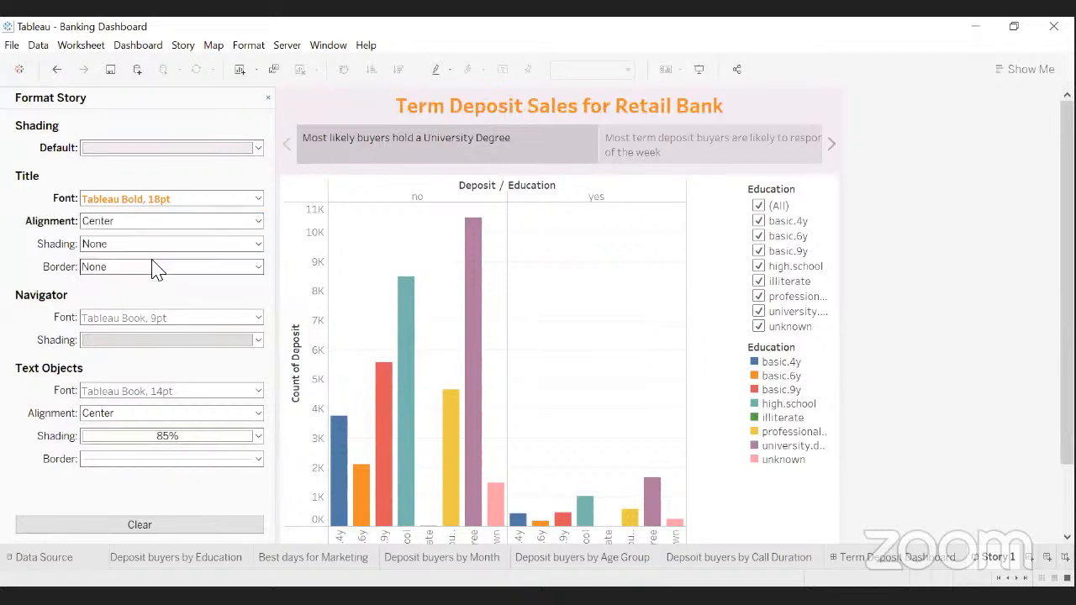
click(254, 222)
click(200, 243)
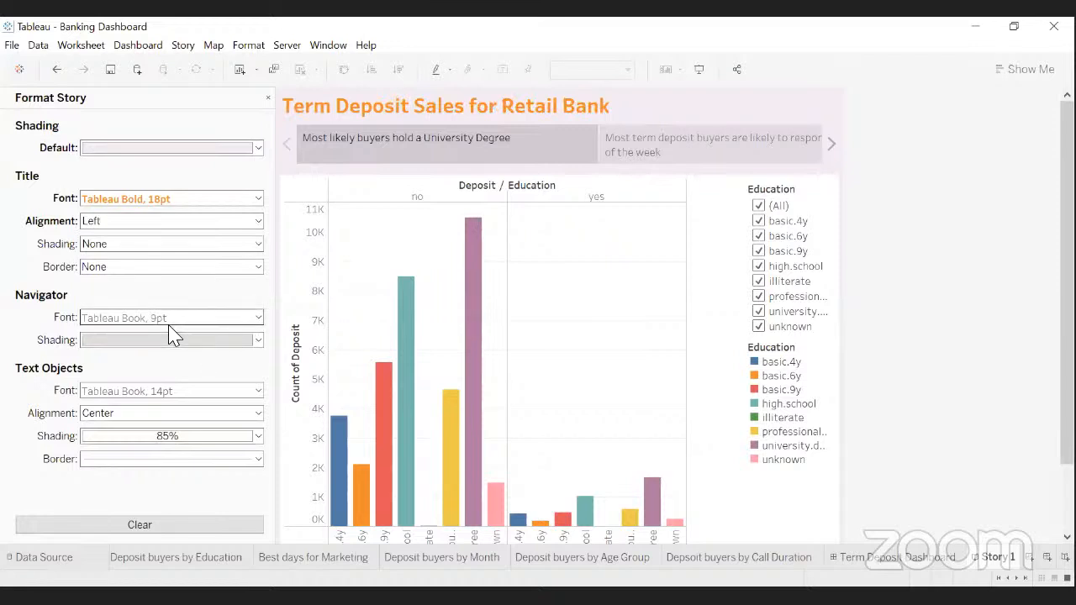
click(257, 320)
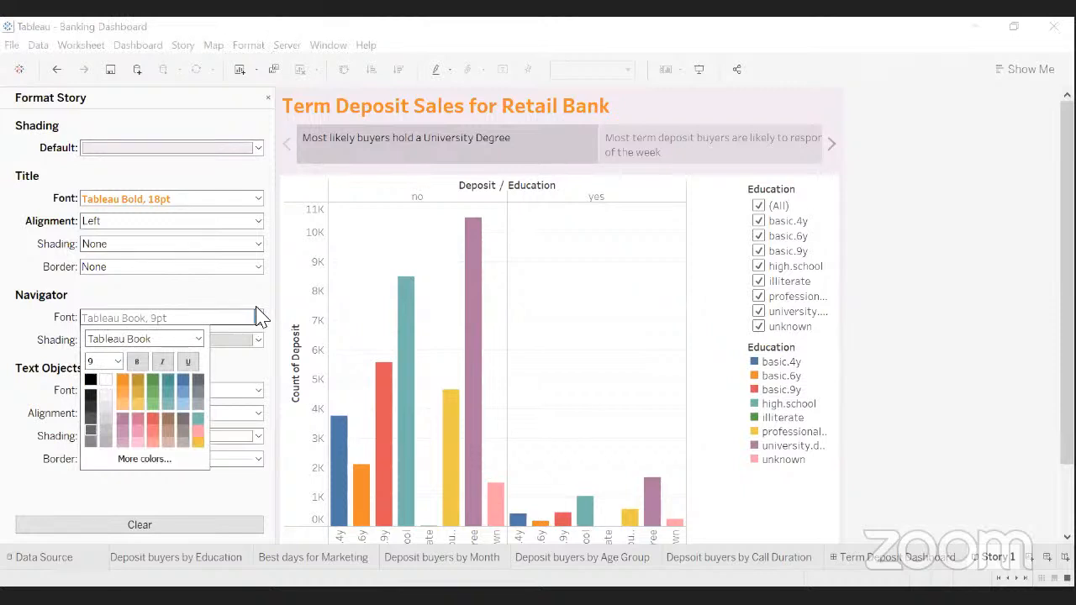
click(257, 312)
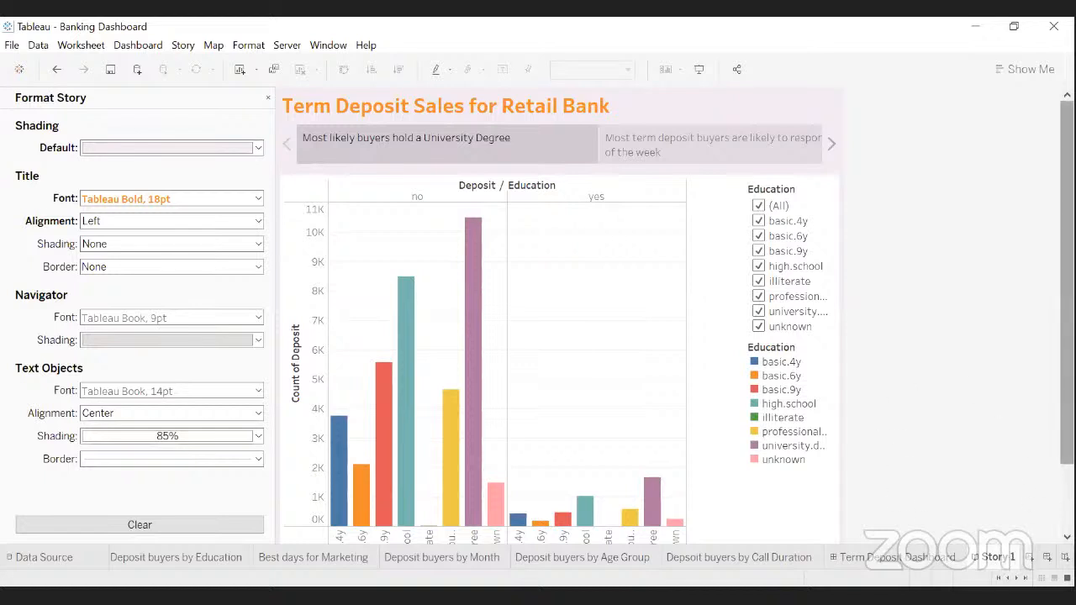
- Advance four story points through month and age group to the call-duration point
drag(1067, 387, 1066, 408)
mouse_move(478, 253)
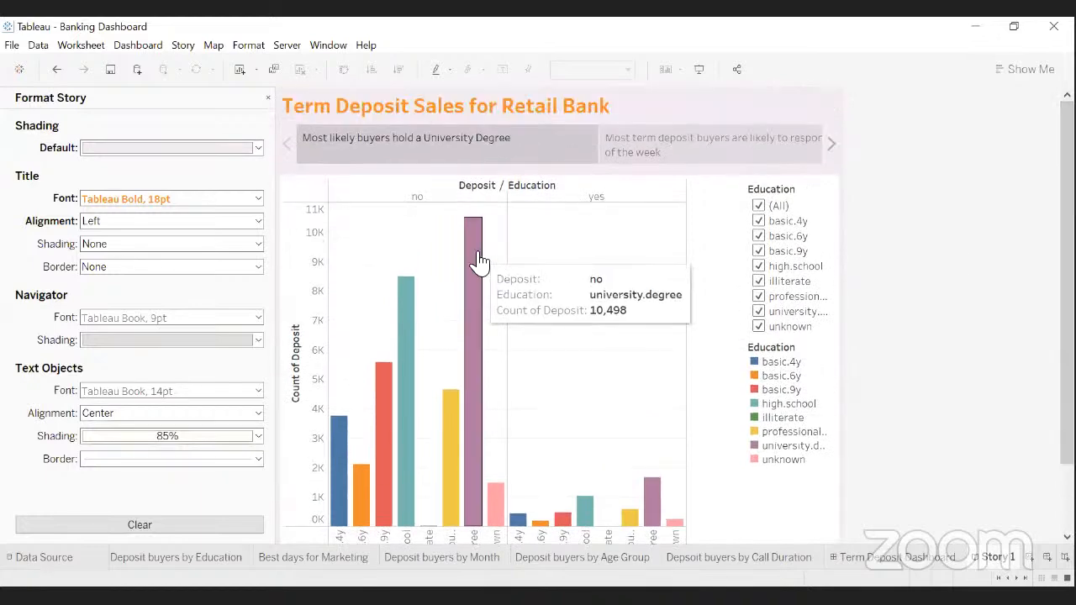
click(833, 147)
click(833, 147)
click(833, 147)
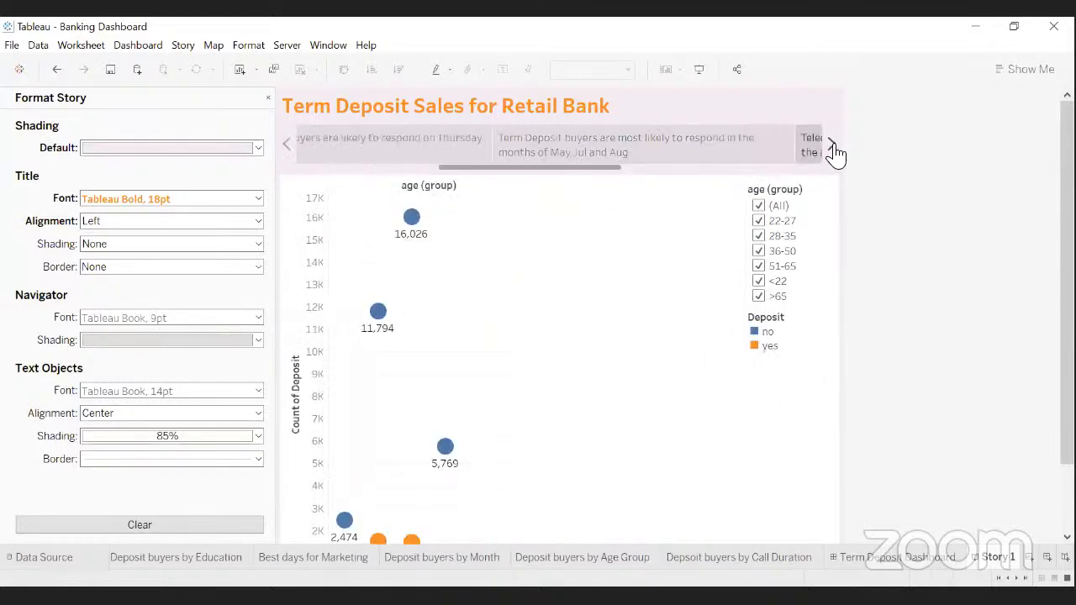
click(833, 147)
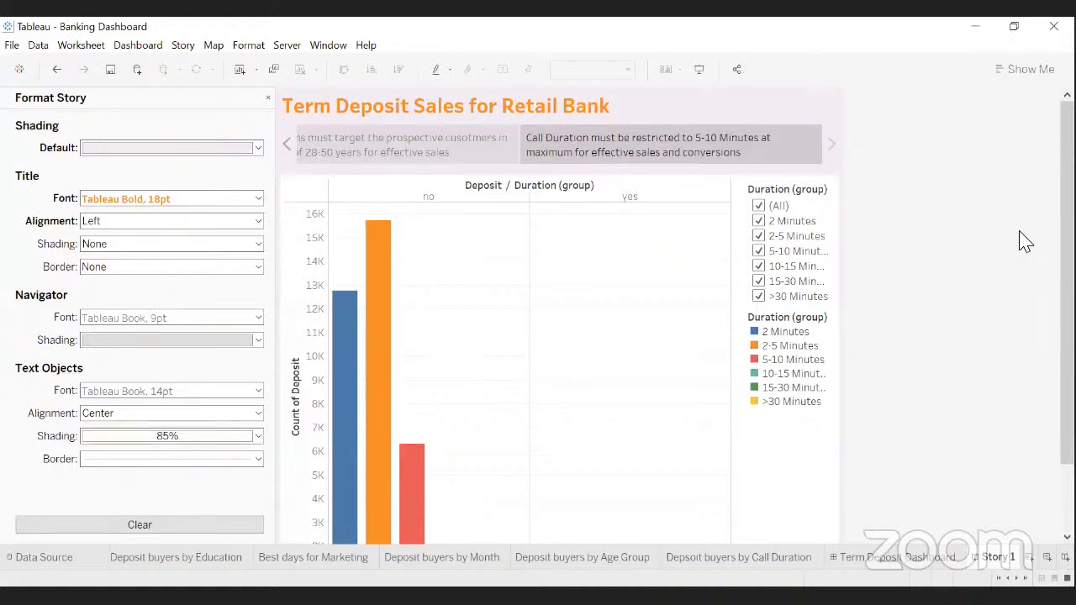
- Scroll the final story point, then open and dismiss the File menu
mouse_move(1067, 252)
mouse_down()
mouse_move(1066, 281)
mouse_move(1067, 251)
mouse_up()
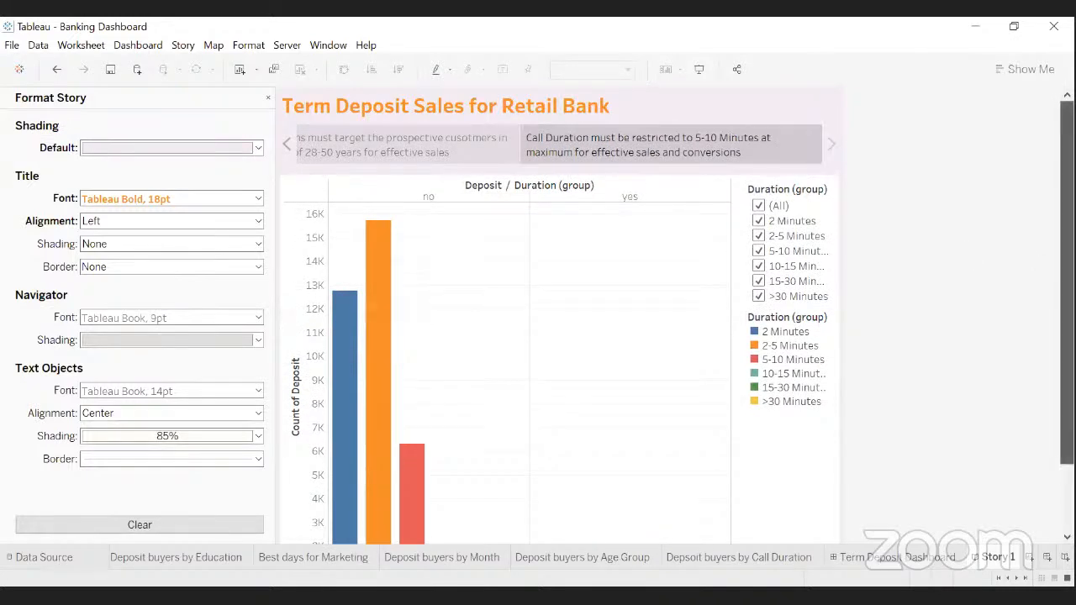
mouse_move(1067, 210)
mouse_down()
mouse_move(1066, 241)
mouse_move(1067, 210)
mouse_up()
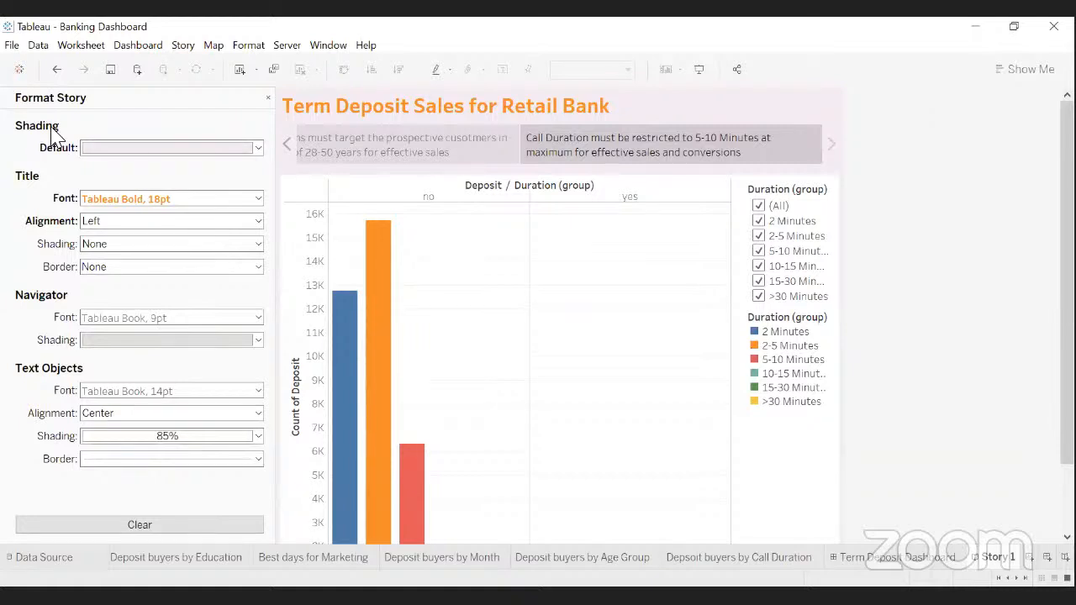
click(12, 45)
click(51, 124)
- Create a new blank workbook, Book2, via File > New
click(14, 46)
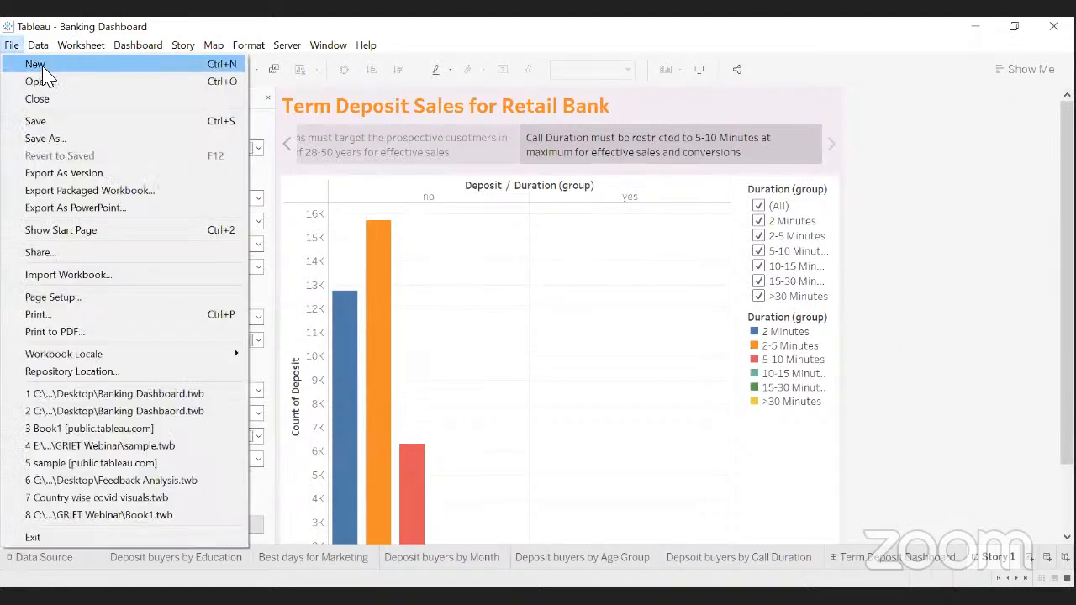
key(Escape)
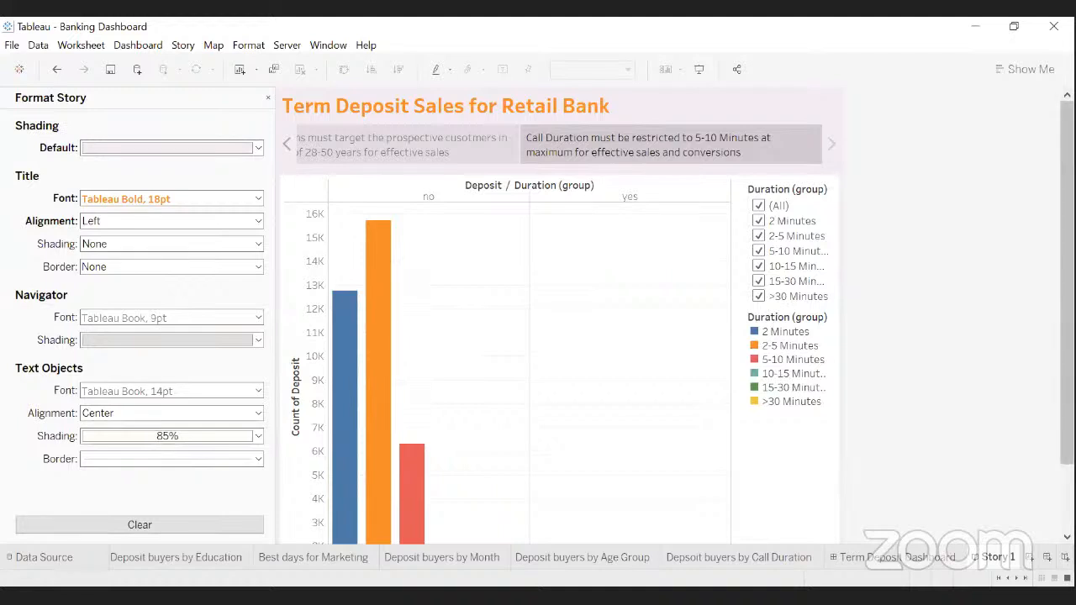
scroll(916, 236, down, 2)
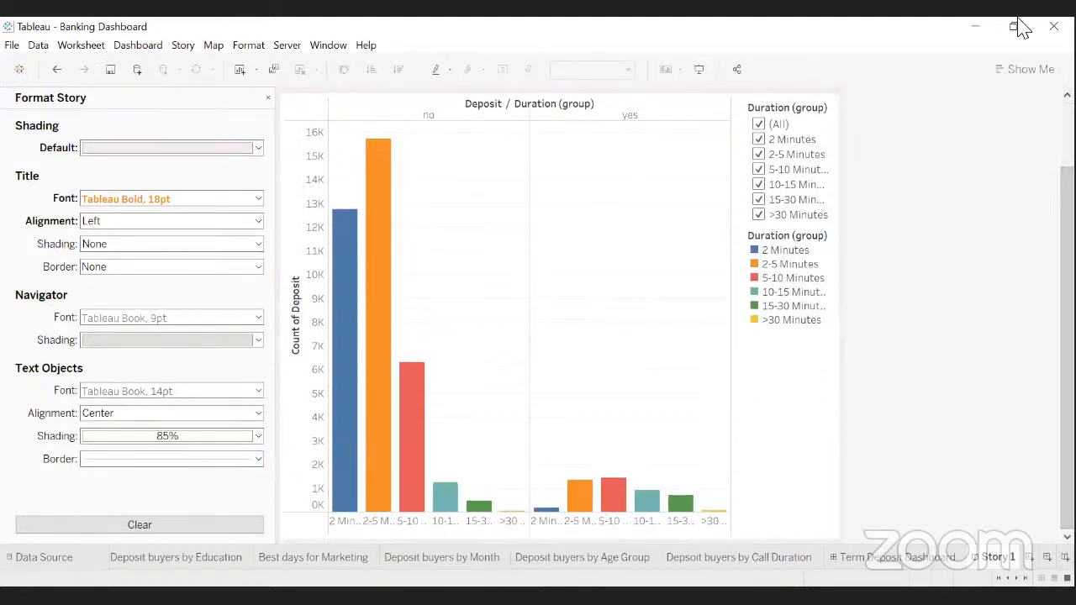
click(10, 45)
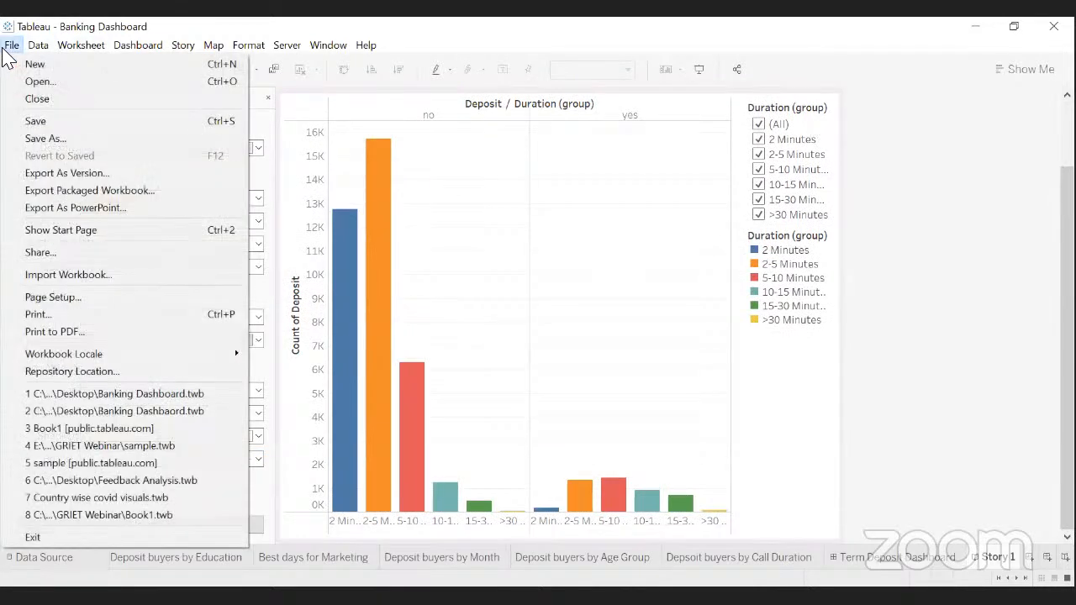
click(46, 64)
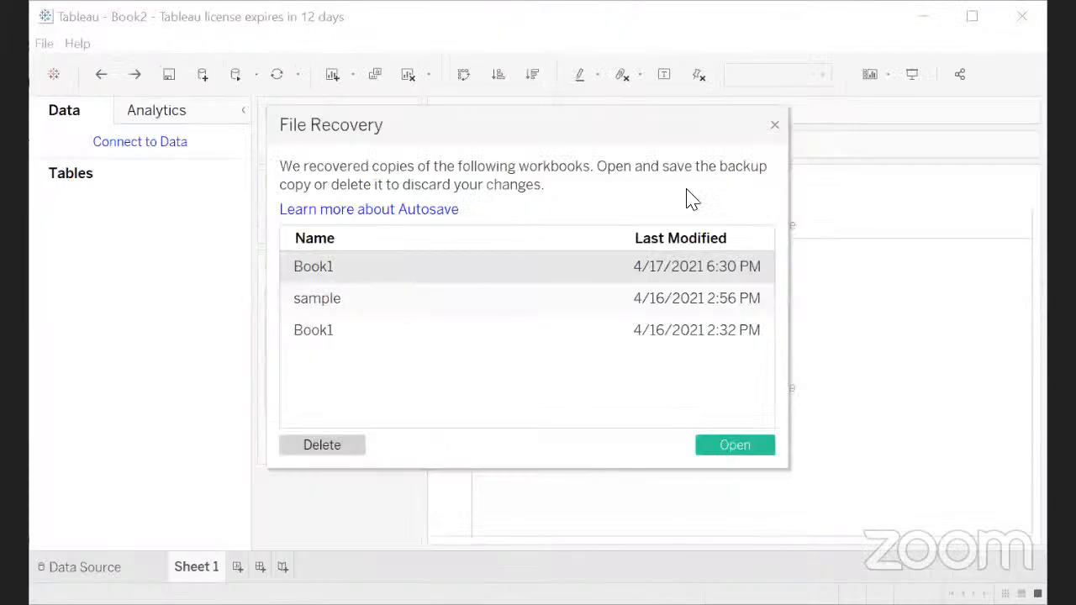
- Dismiss the File Recovery prompt, maximize Book2, and show the list of data connectors
click(774, 126)
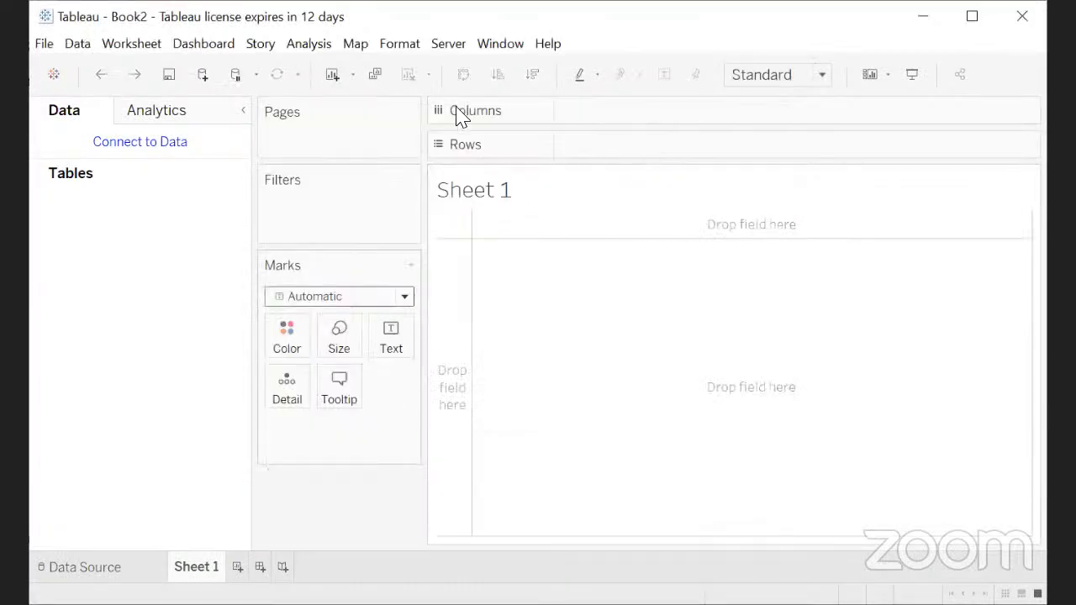
click(972, 19)
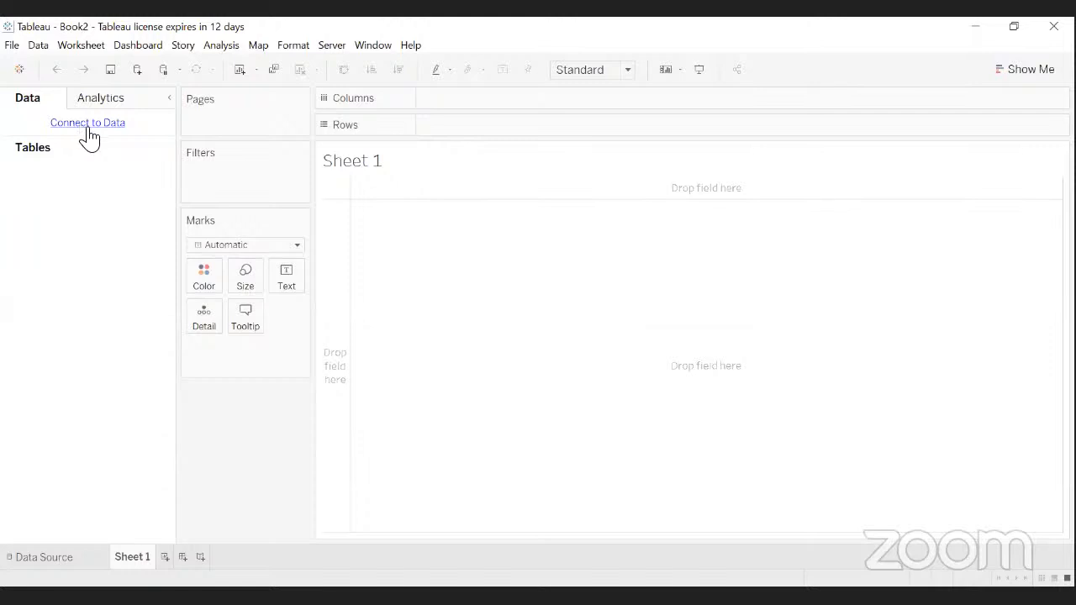
click(89, 124)
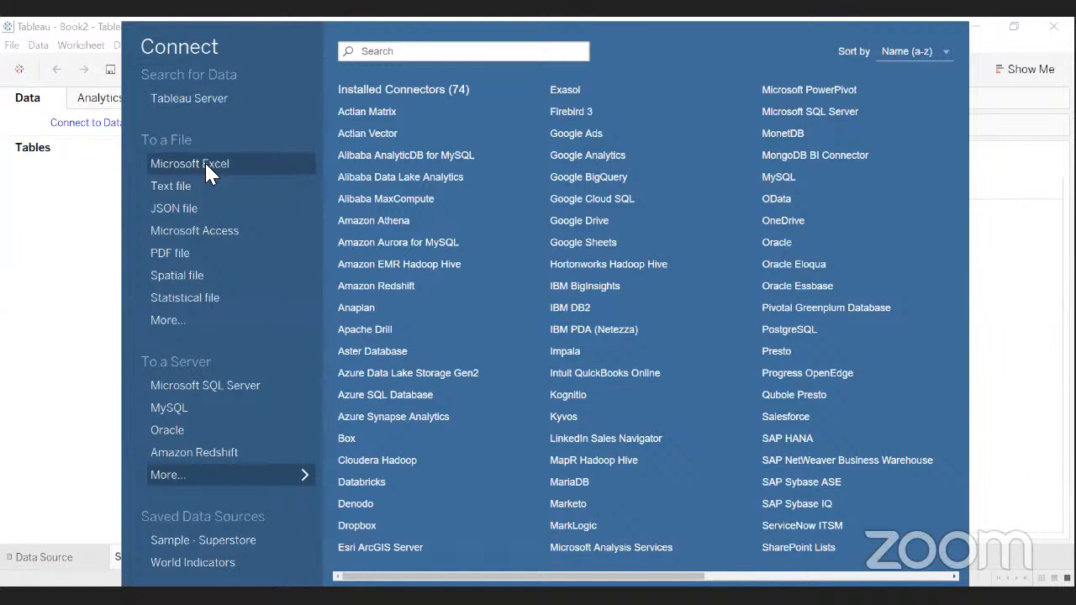
- Start a Microsoft Excel connection and browse from DataViz Challenge > Datasets to the Desktop folder
click(206, 165)
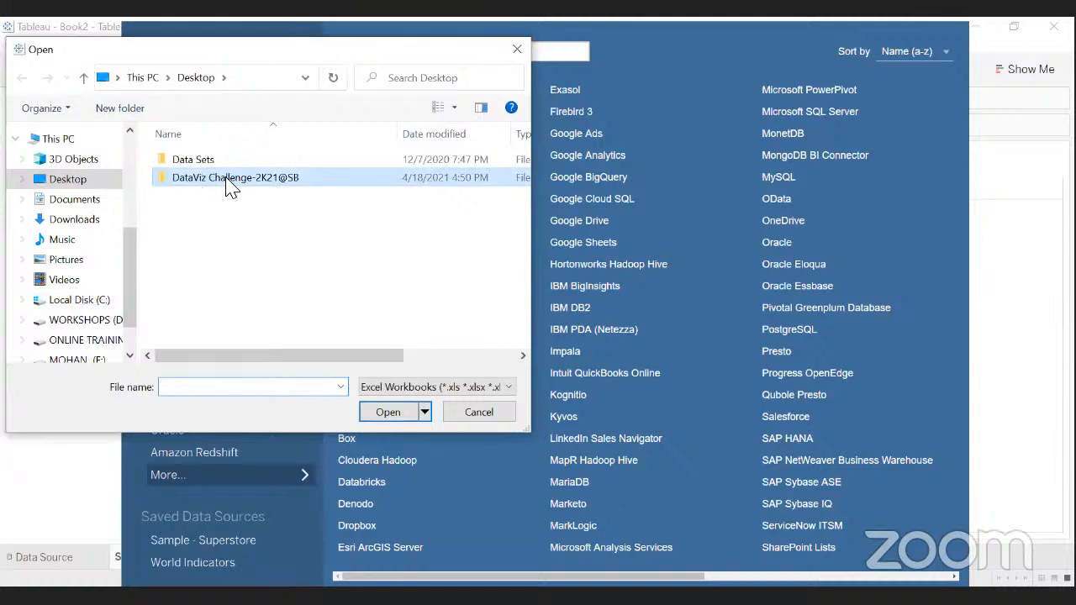
double_click(231, 181)
double_click(197, 162)
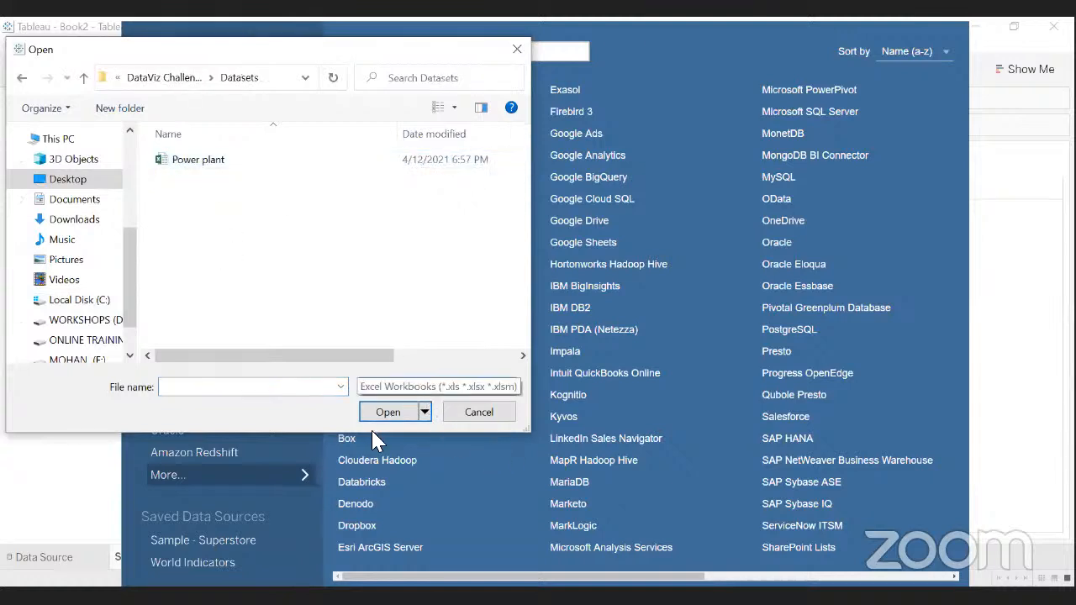
click(85, 78)
click(85, 79)
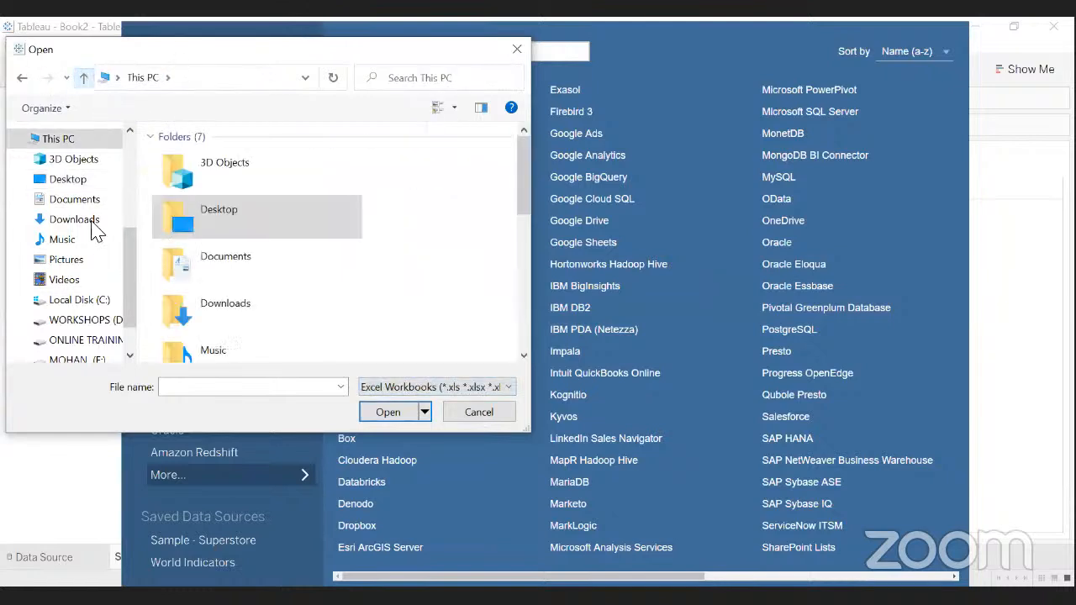
double_click(223, 220)
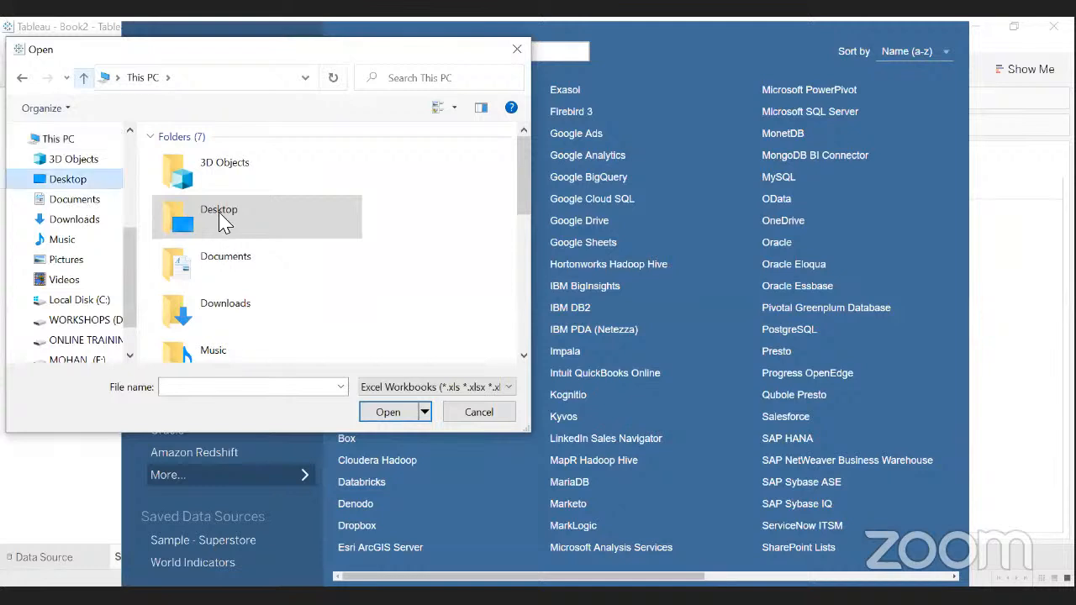
- Show All Files, select covid_19_data in Datasets, then cancel and close the connector list
click(516, 388)
click(393, 418)
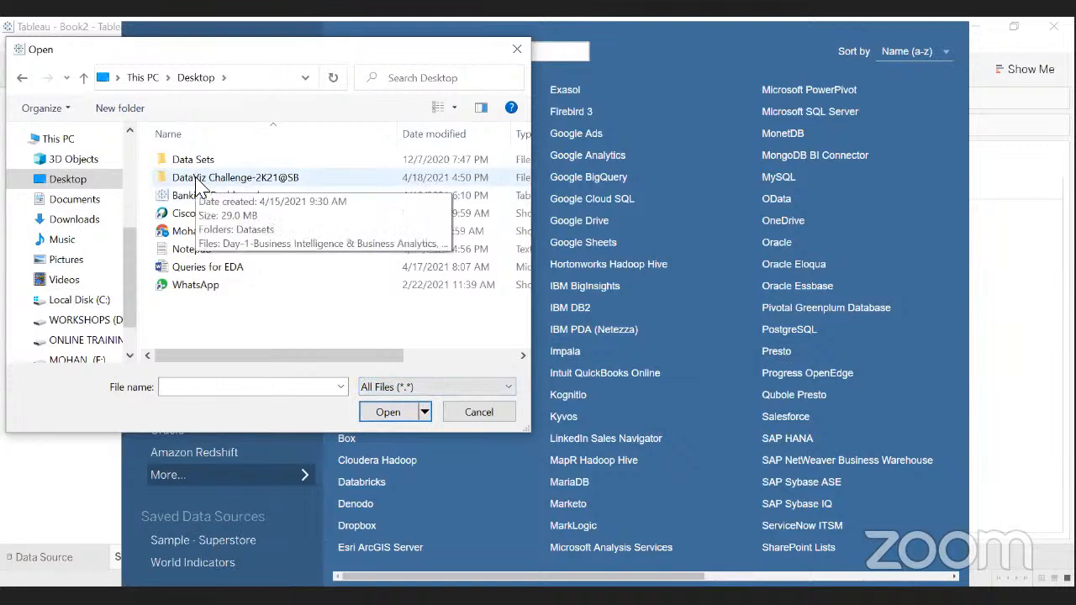
double_click(199, 179)
double_click(195, 161)
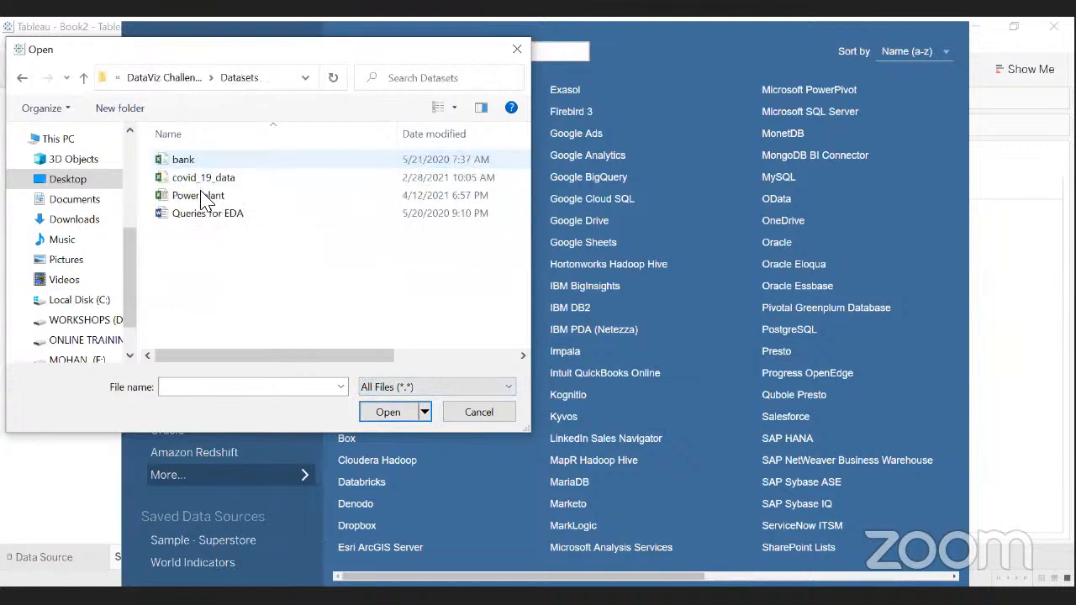
click(202, 178)
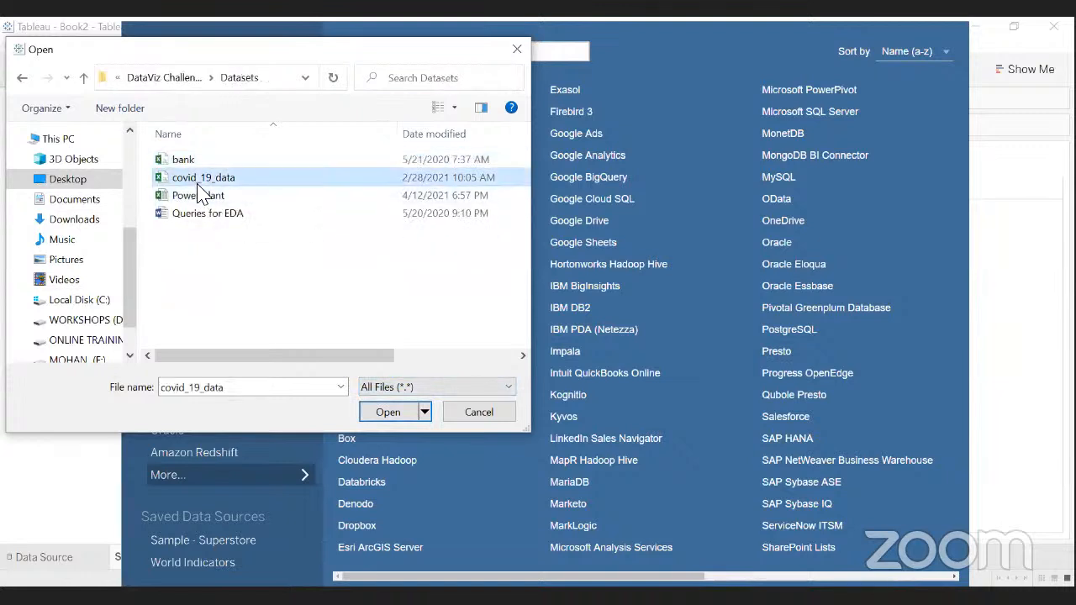
click(476, 412)
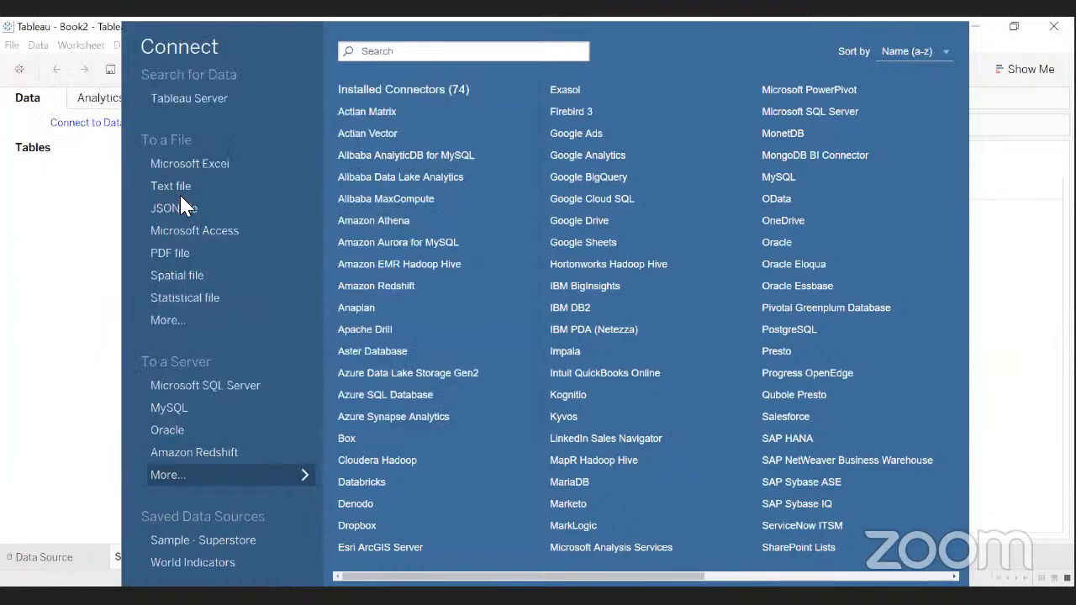
key(Escape)
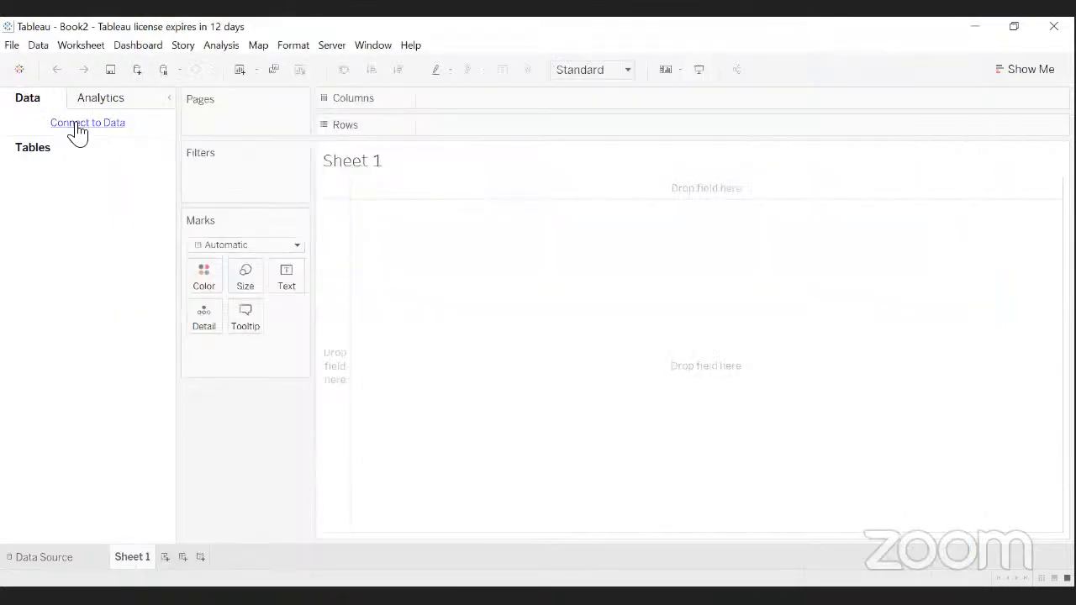
- Connect Book2 to the covid_19_data text file in DataViz Challenge > Datasets
key(ctrl+d)
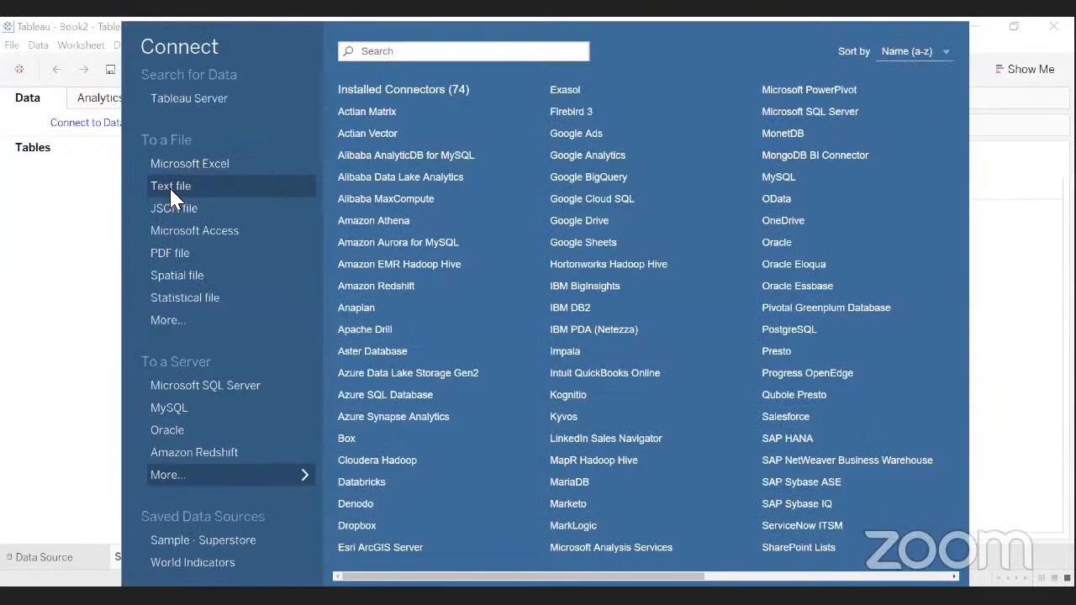
click(216, 192)
double_click(202, 178)
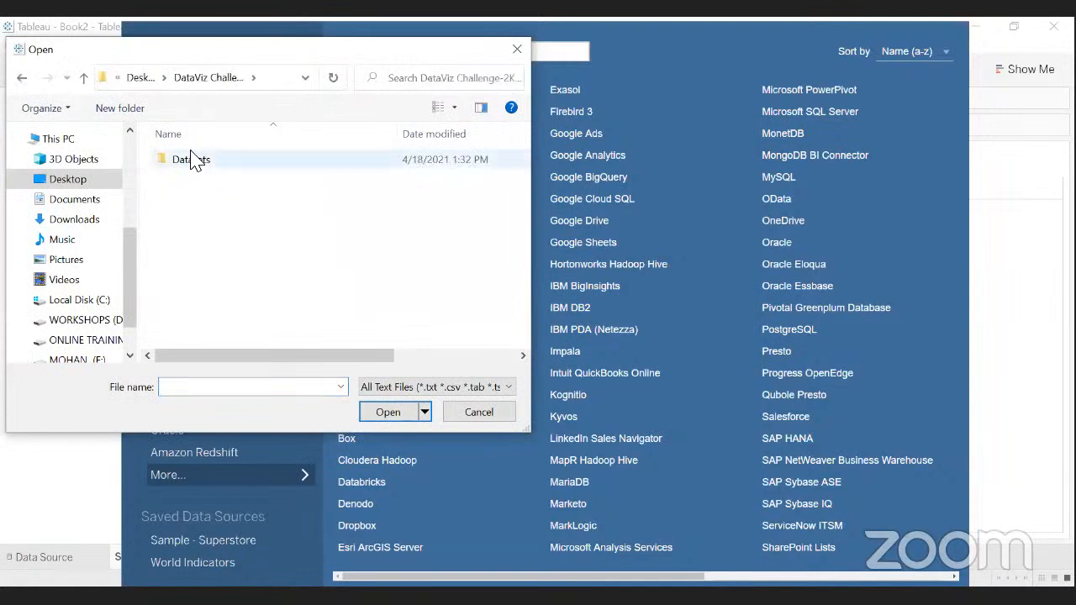
double_click(192, 159)
click(195, 179)
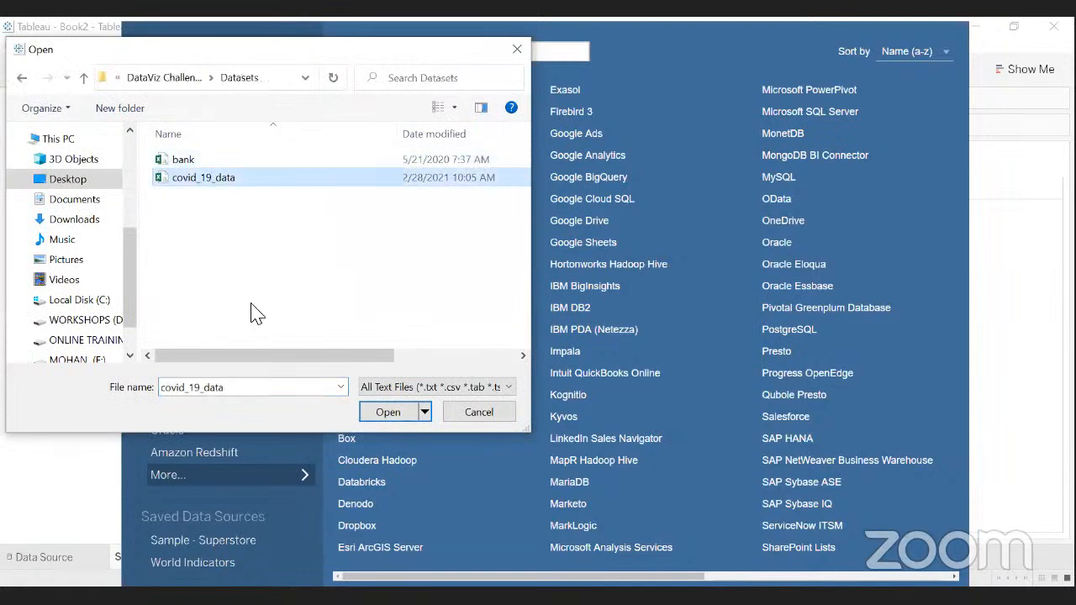
click(401, 416)
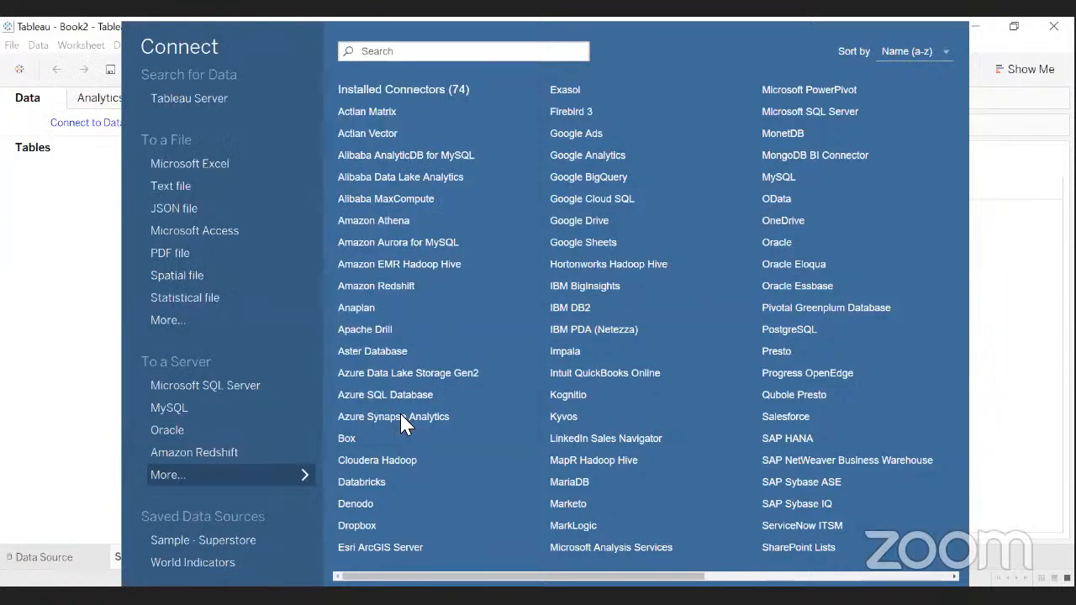
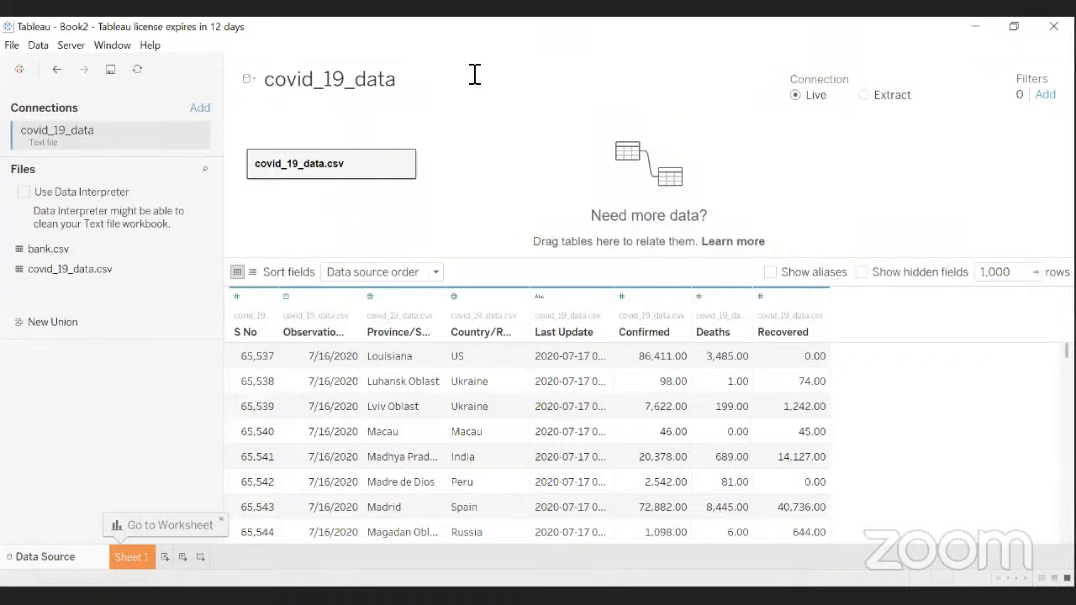
- Leave the Data Source page for the blank Sheet 1 worksheet of covid_19_data
click(133, 563)
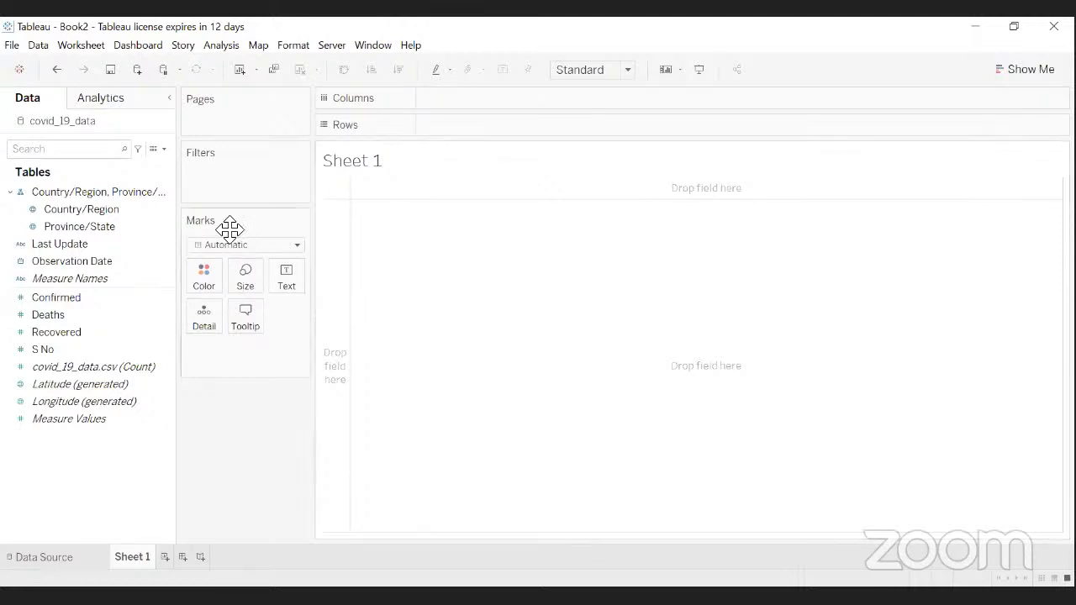
click(113, 210)
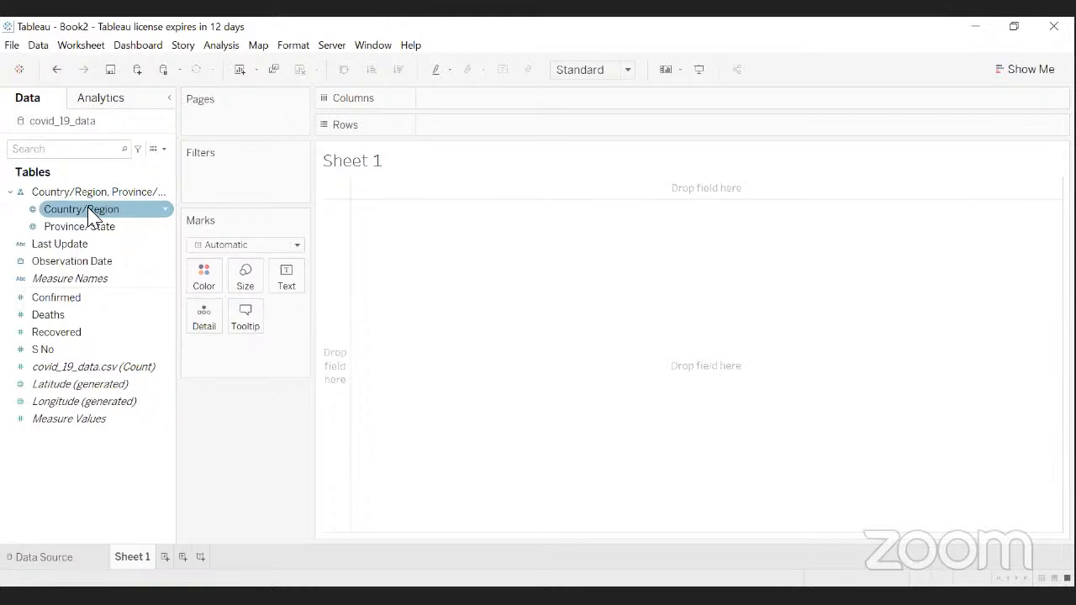
click(90, 213)
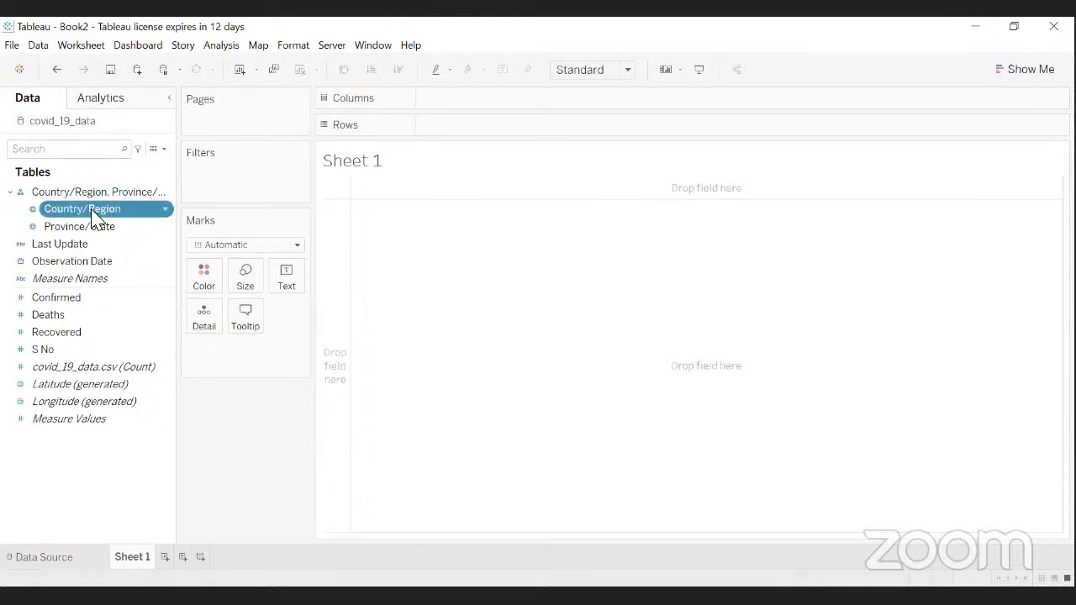
drag(93, 213, 697, 368)
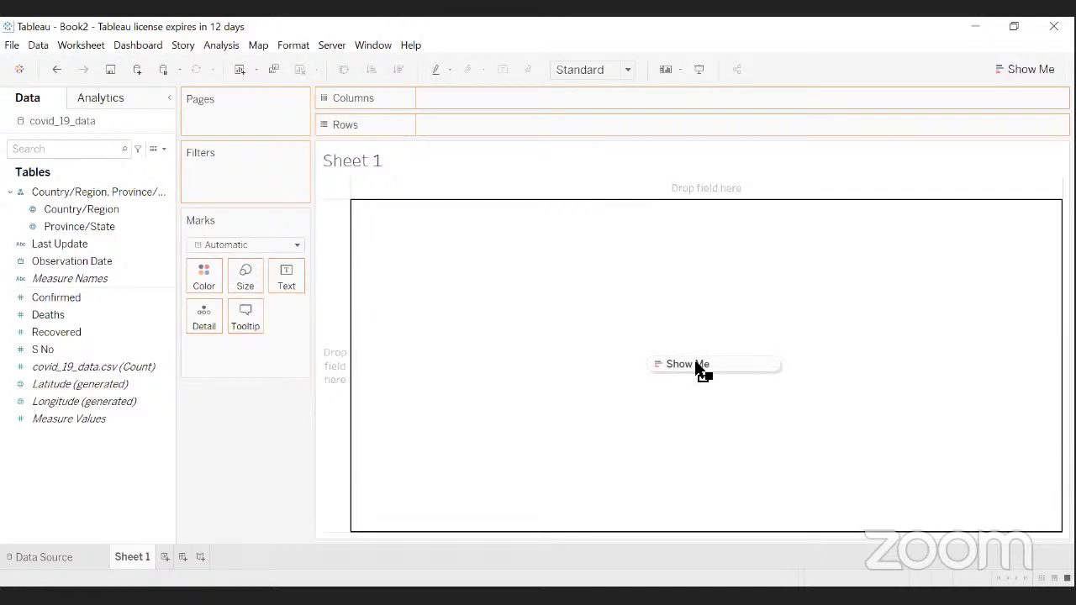
- Map Country/Region as points and show the 6 unknown locations at the default position
drag(697, 367, 698, 370)
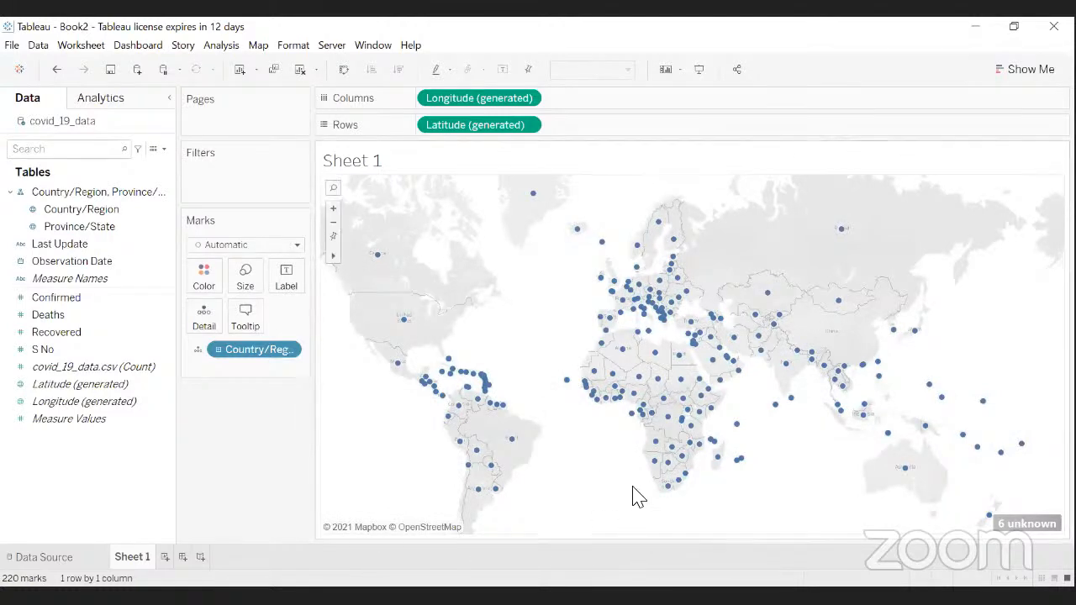
click(1022, 529)
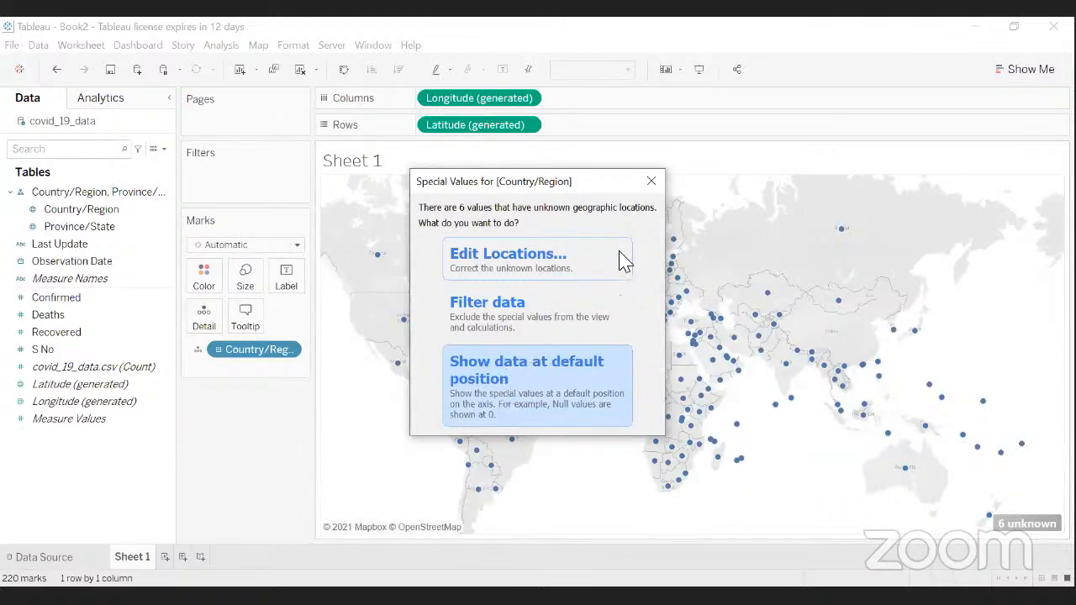
click(649, 182)
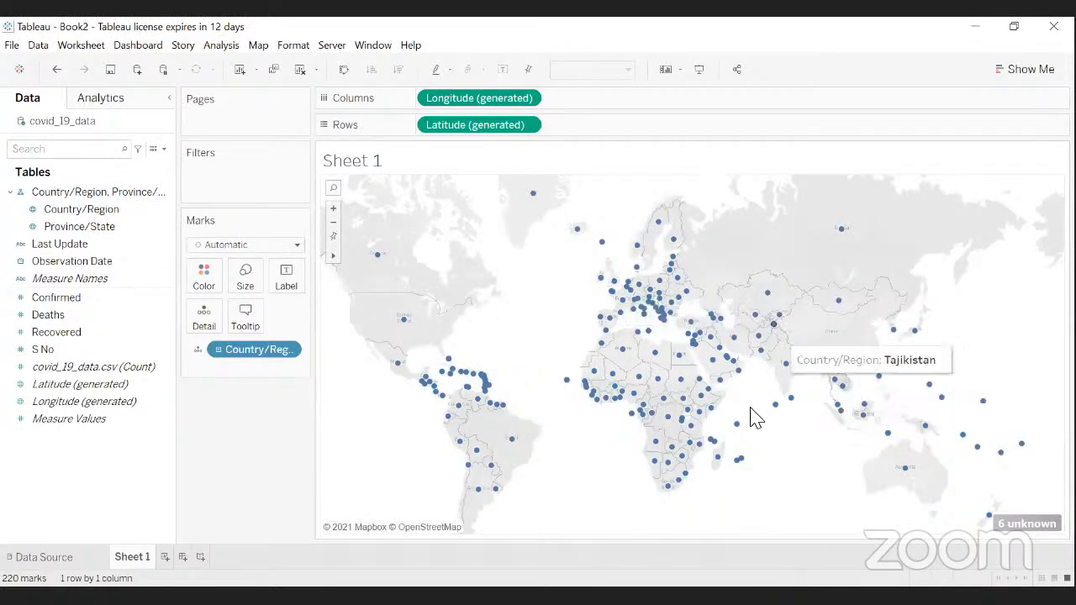
click(1021, 521)
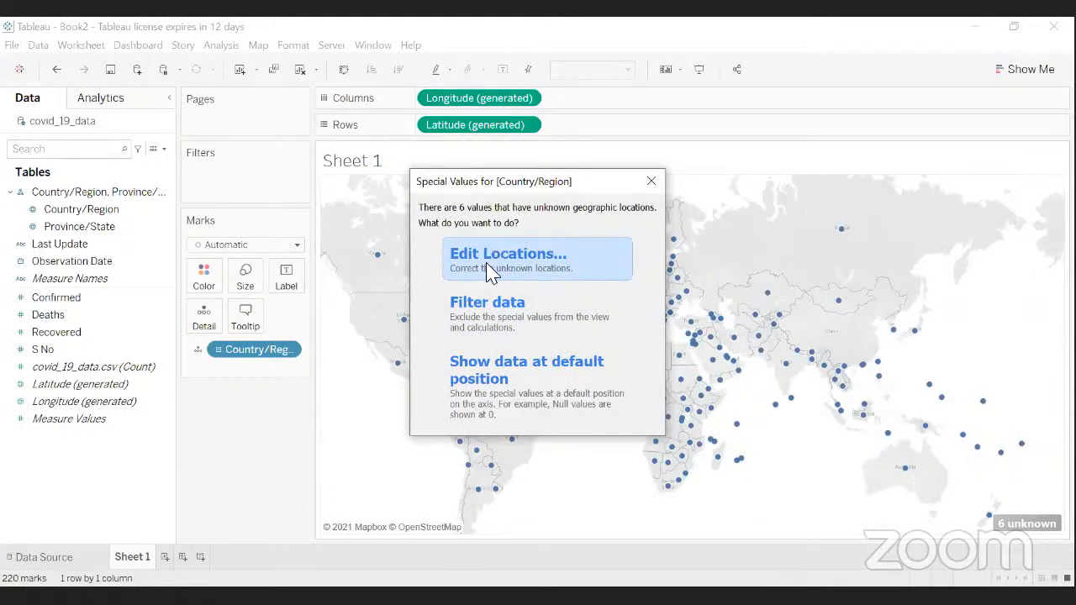
click(498, 388)
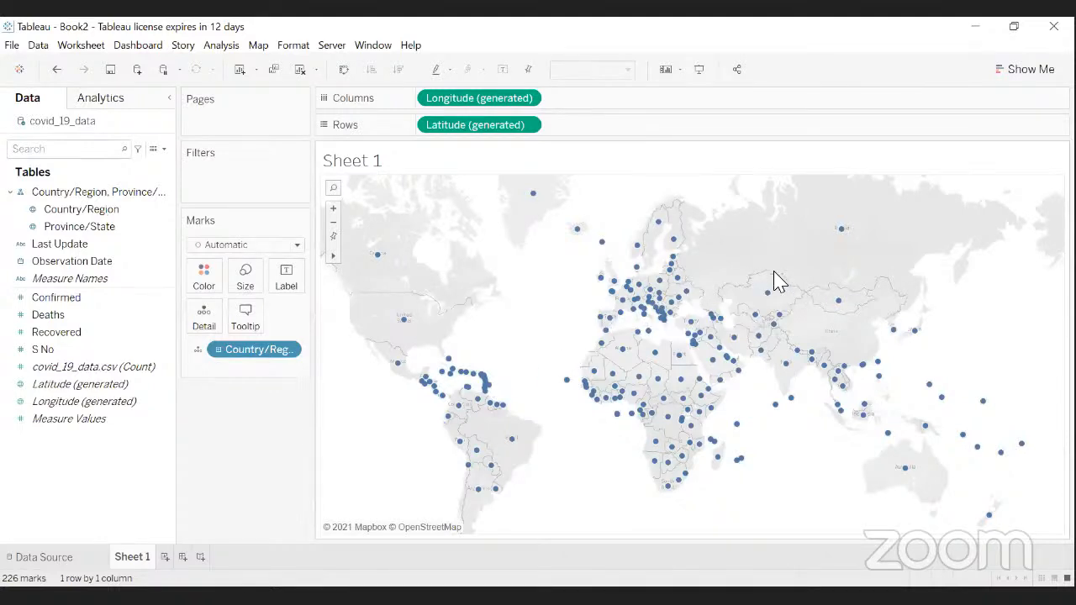
- Switch the Country/Region dot map to a filled map of country shapes using Show Me
click(1016, 83)
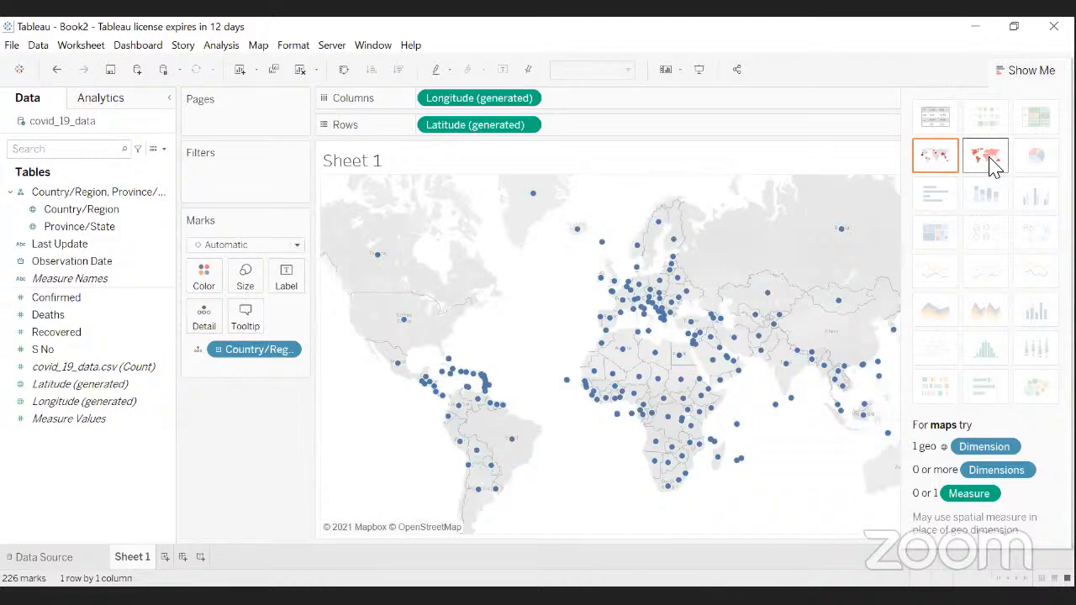
click(987, 158)
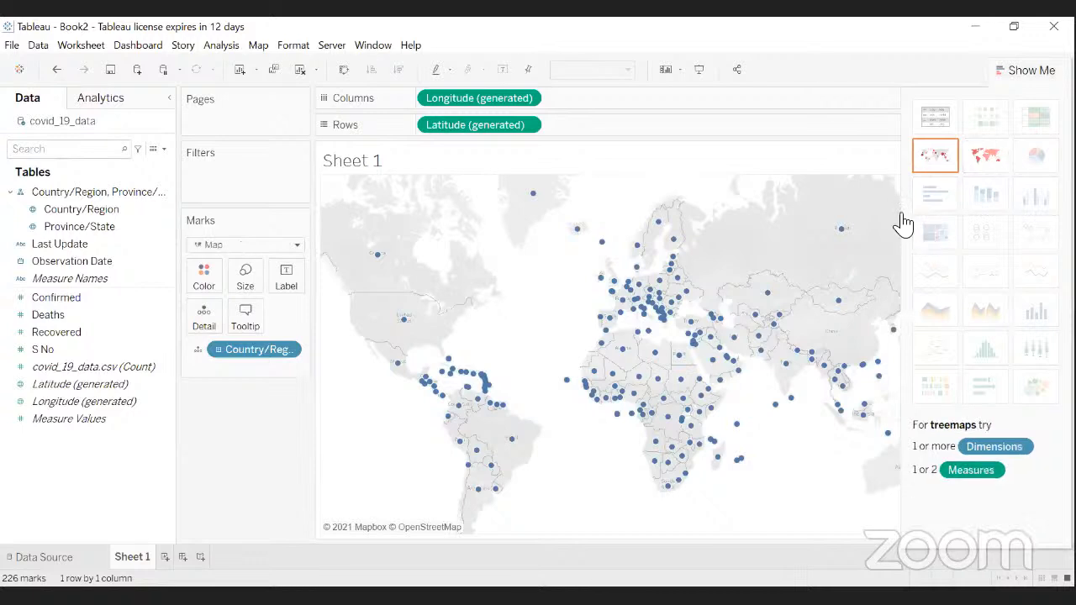
click(1027, 71)
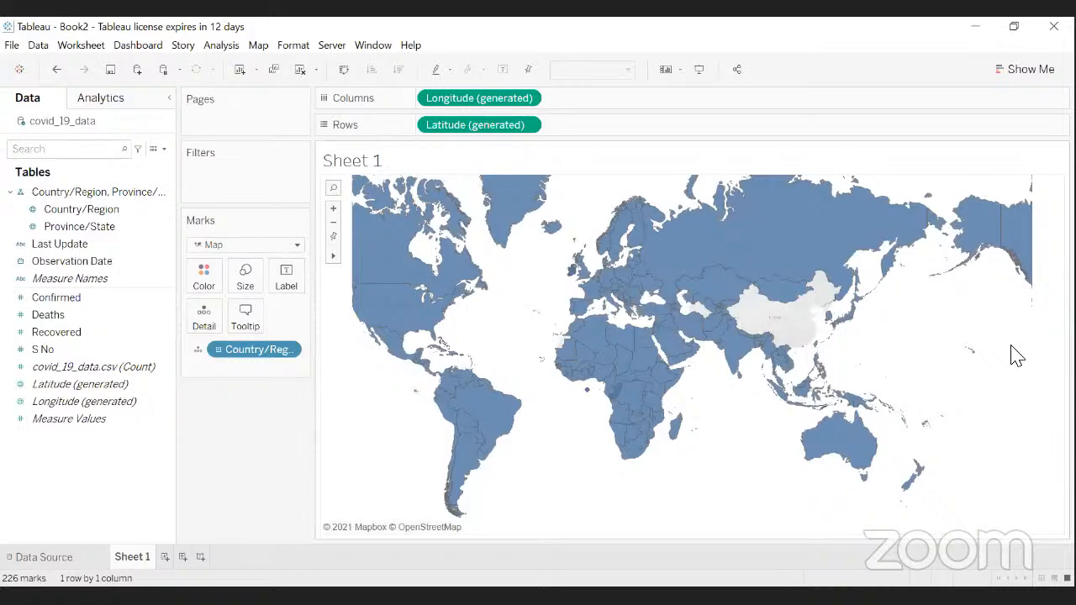
click(106, 209)
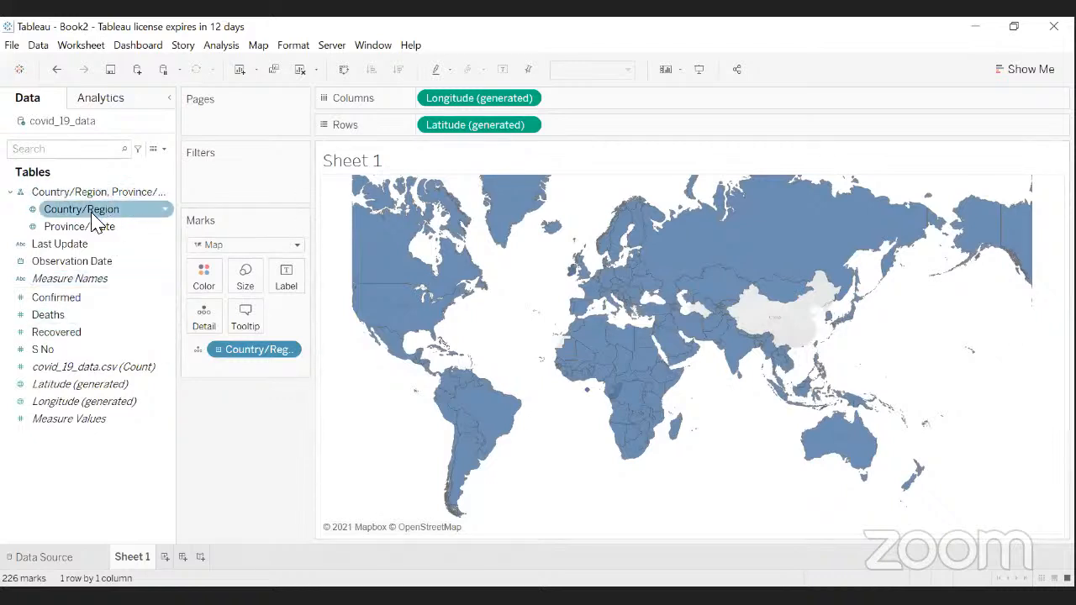
click(540, 390)
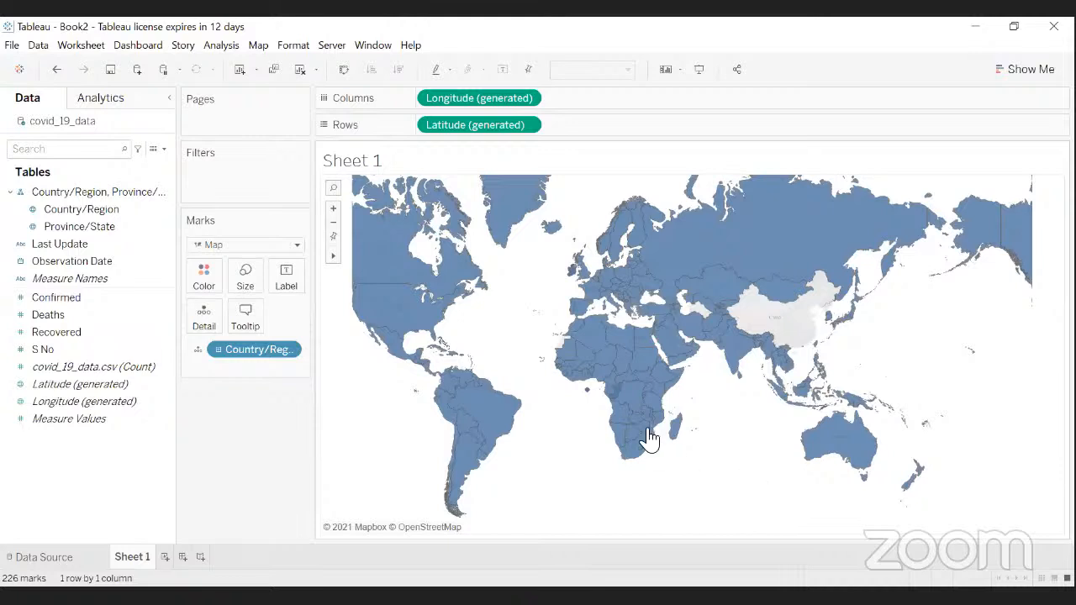
mouse_move(644, 437)
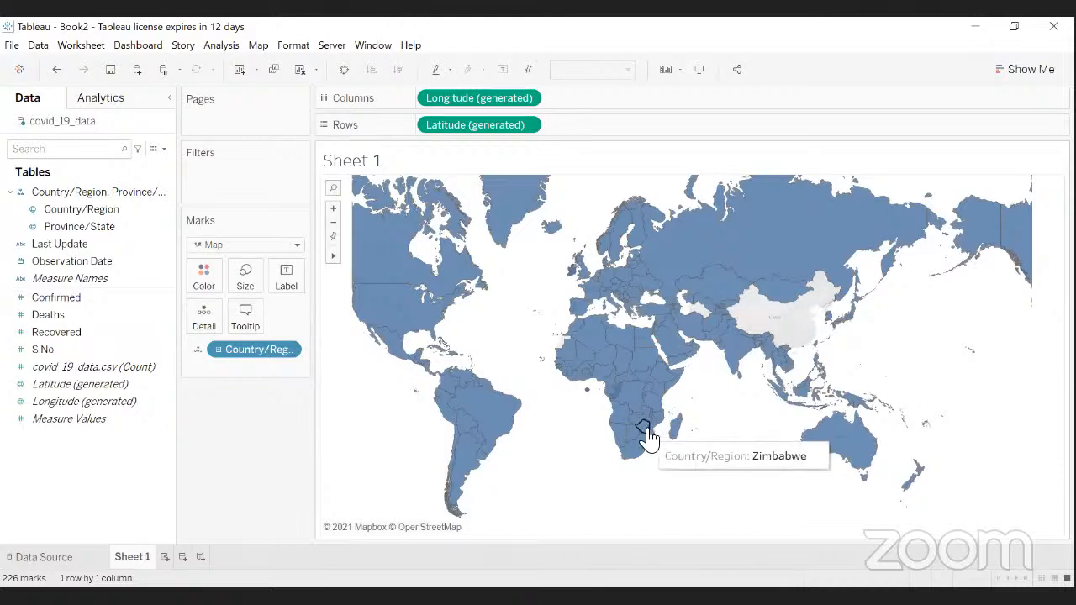
click(1022, 69)
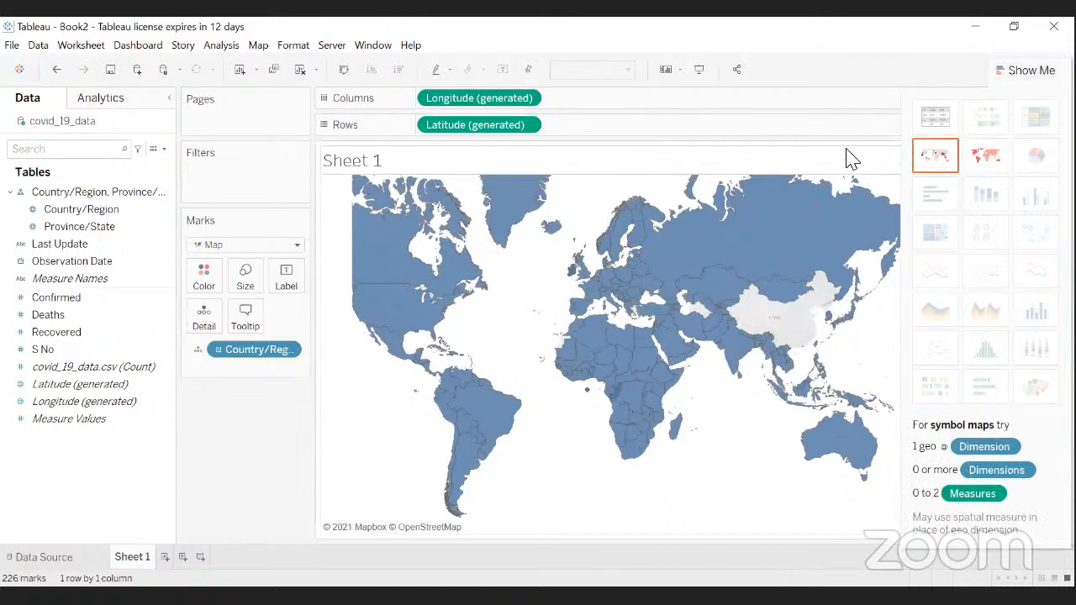
click(1032, 71)
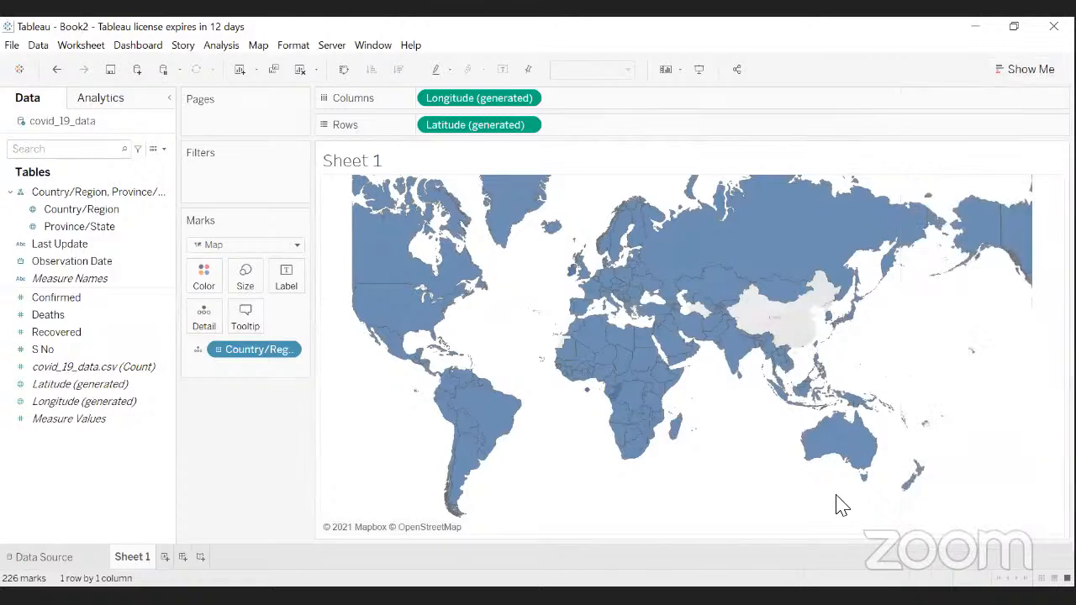
mouse_move(740, 353)
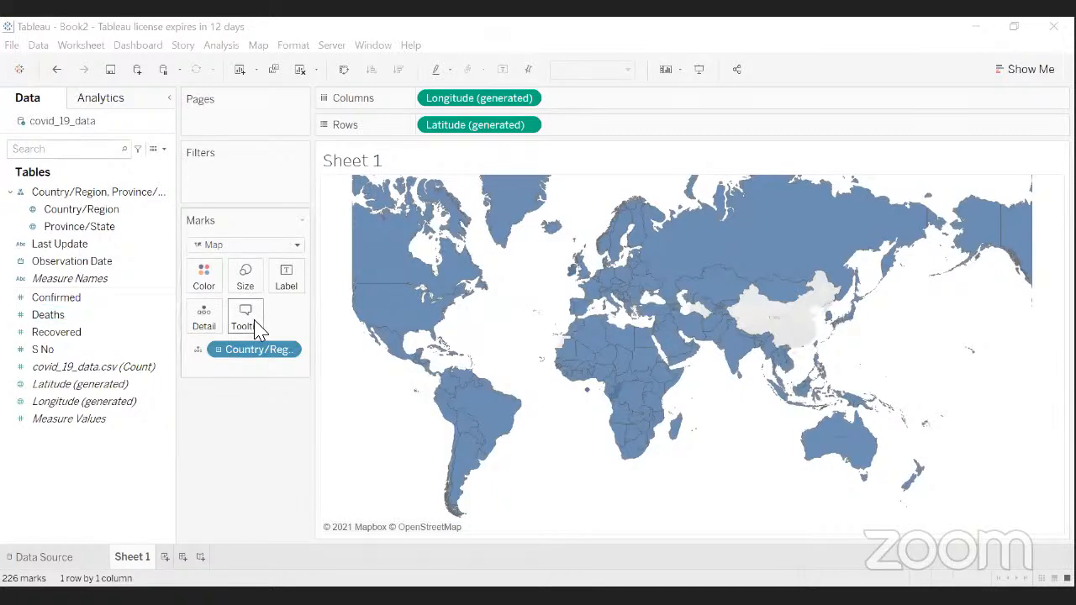
mouse_move(395, 351)
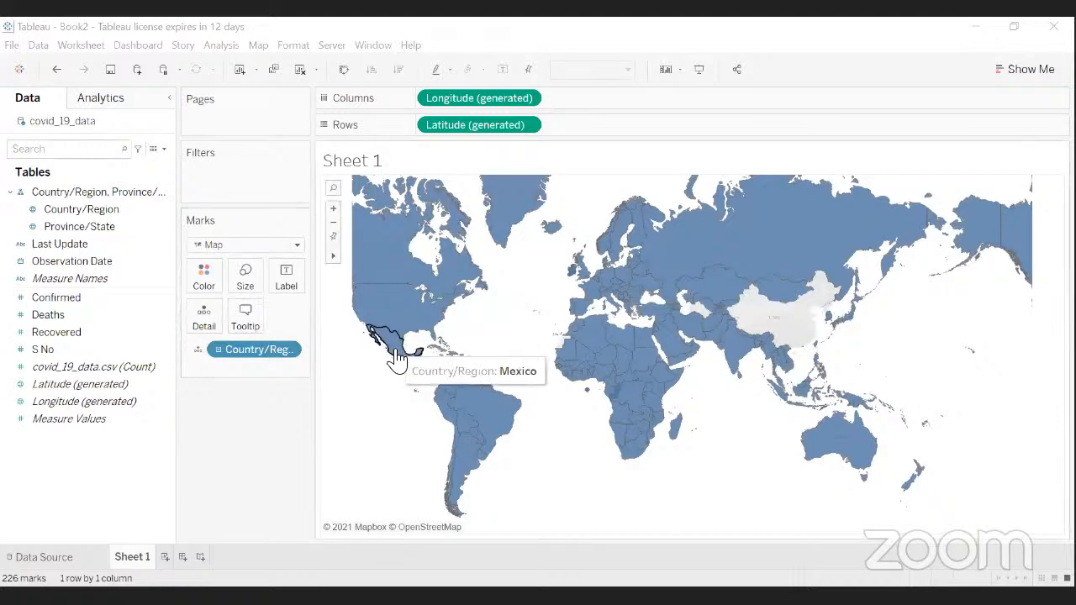
mouse_move(397, 277)
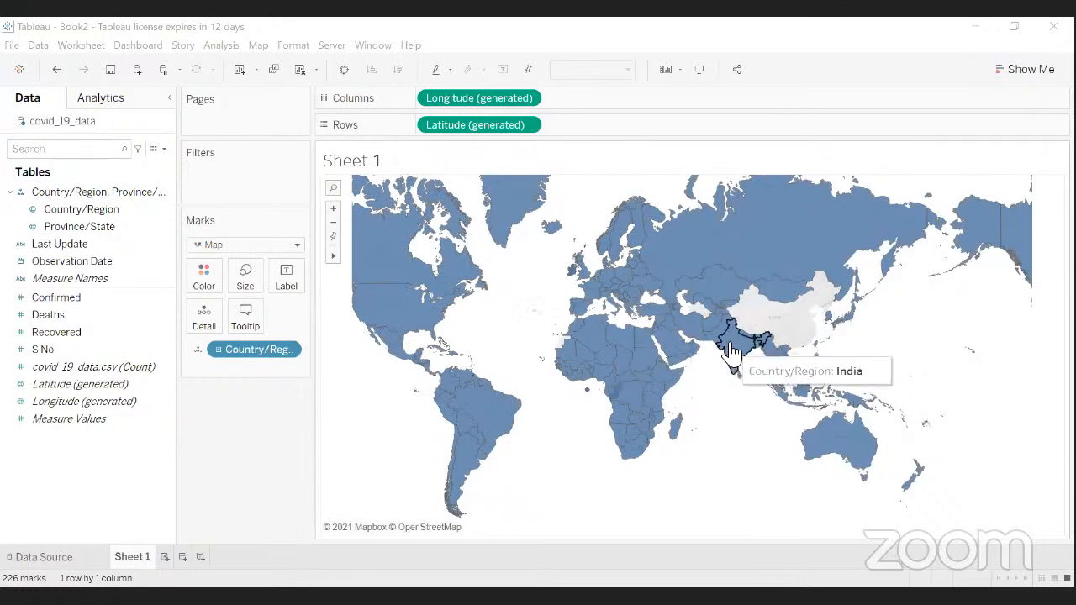
click(25, 298)
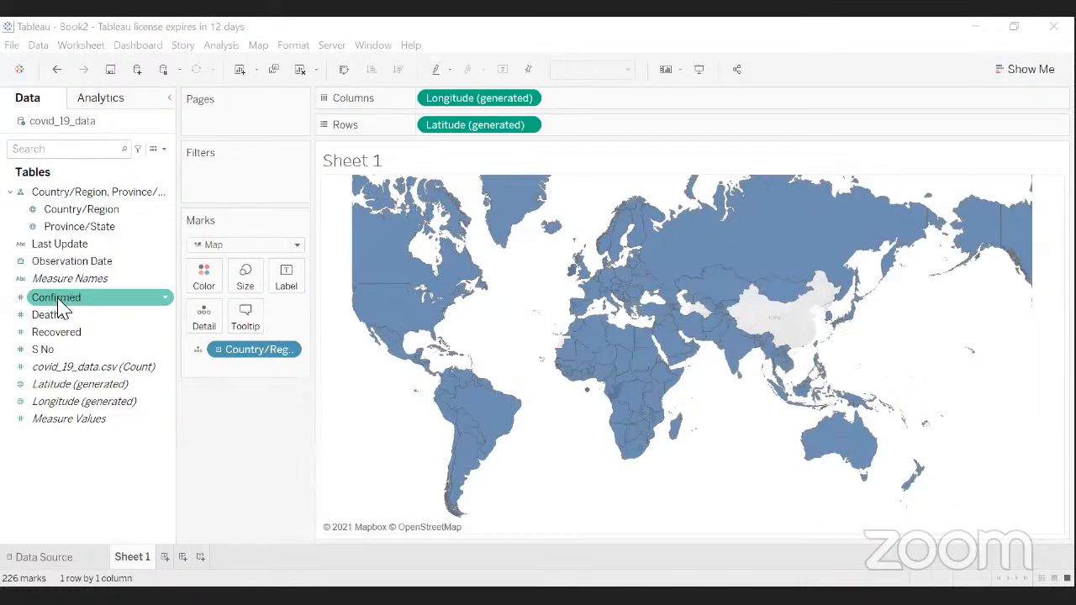
drag(65, 304, 70, 309)
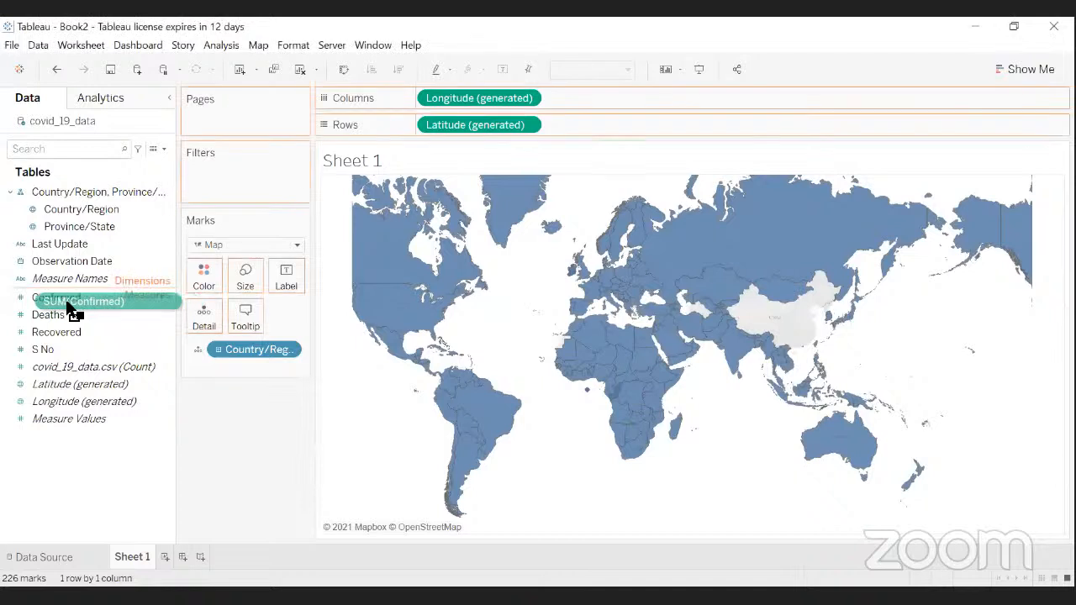
drag(72, 309, 252, 332)
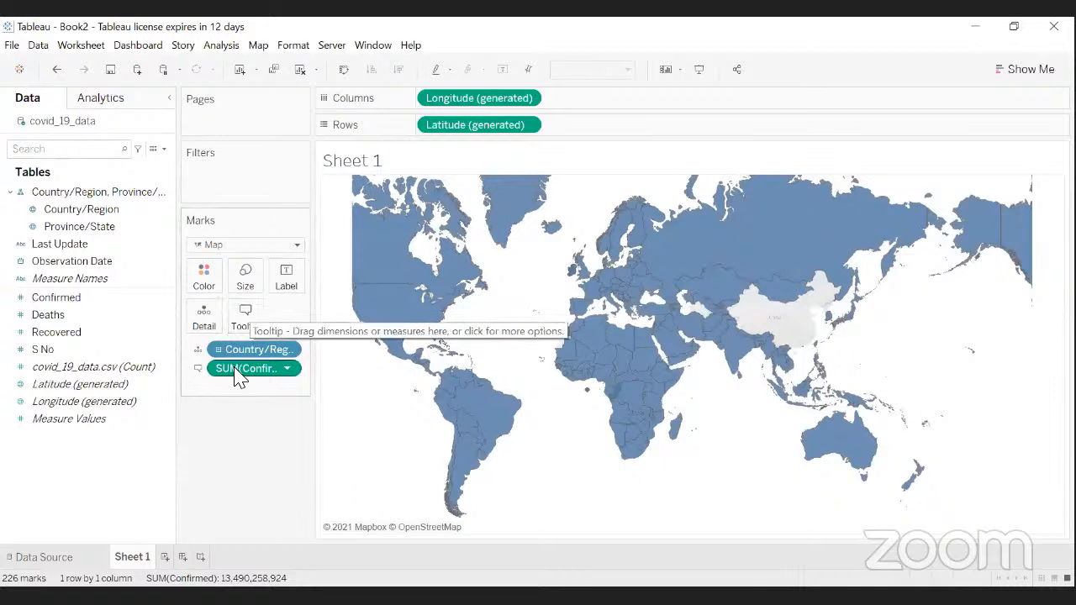
mouse_move(494, 418)
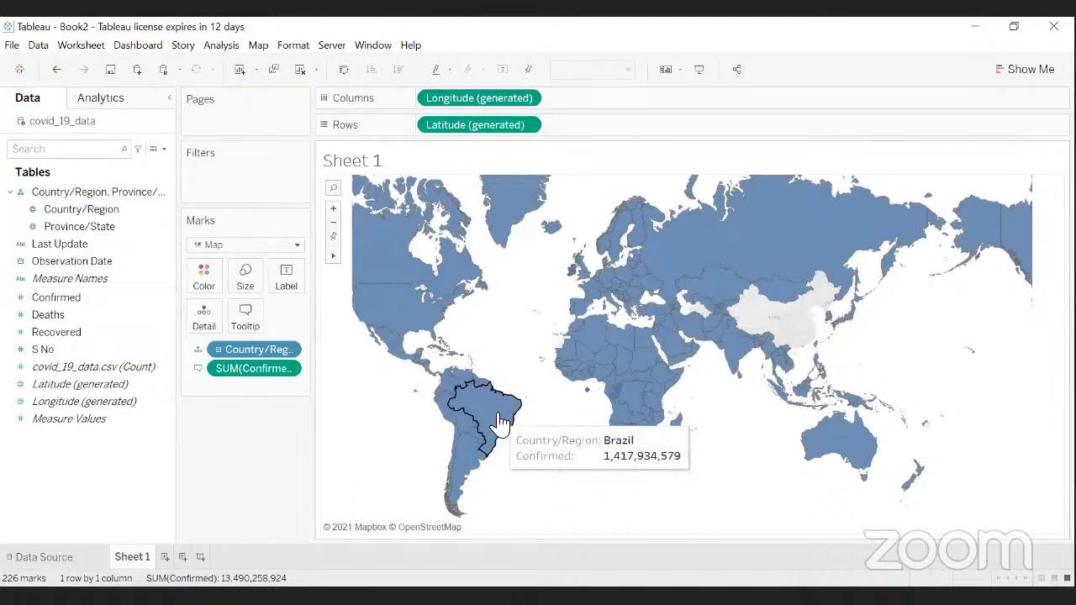
mouse_move(397, 324)
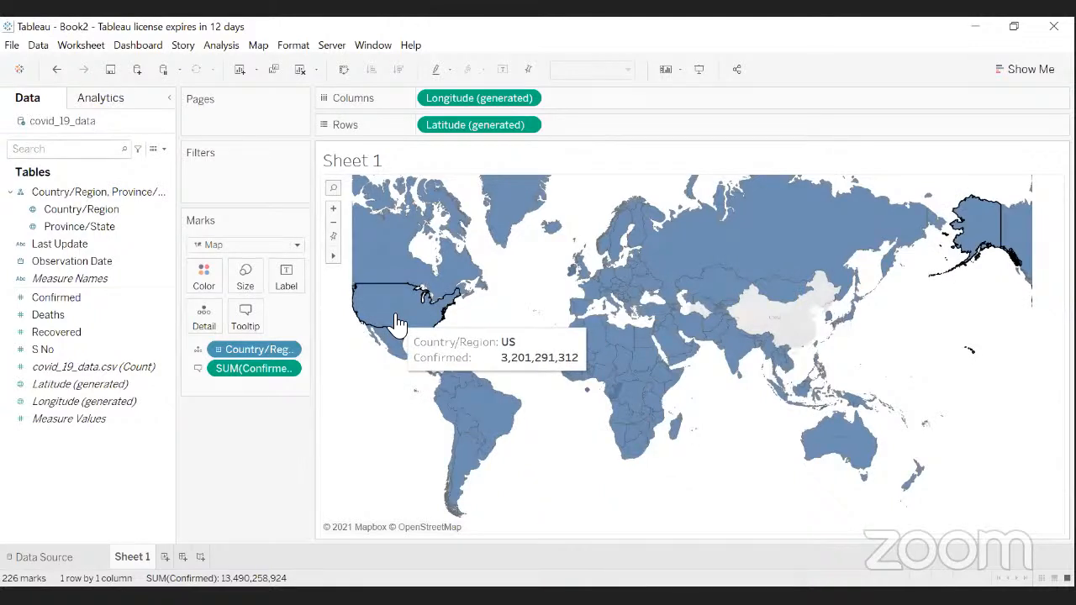
mouse_move(360, 274)
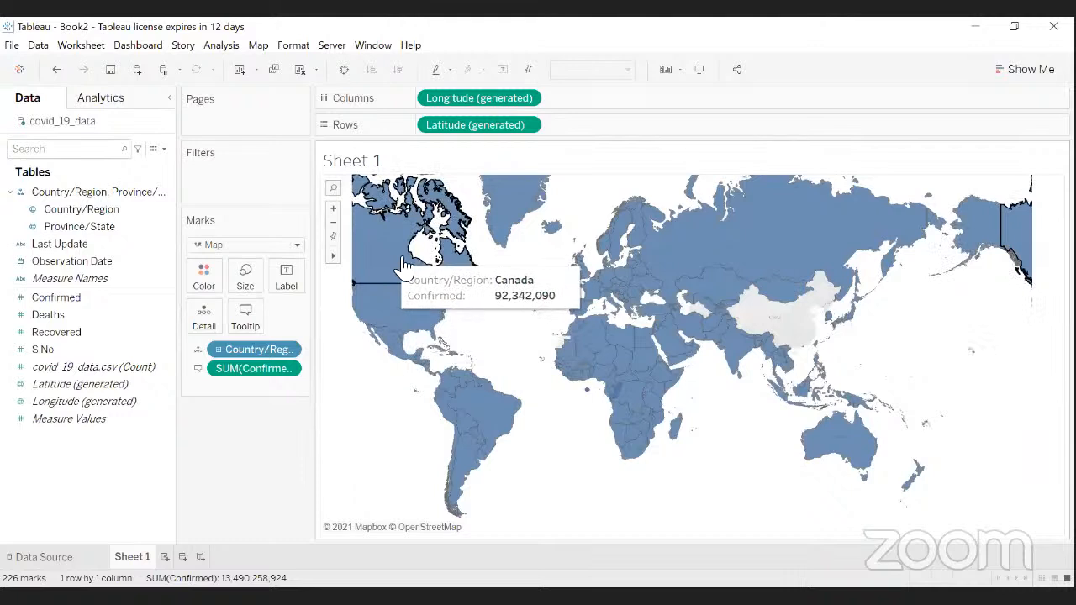
mouse_move(435, 328)
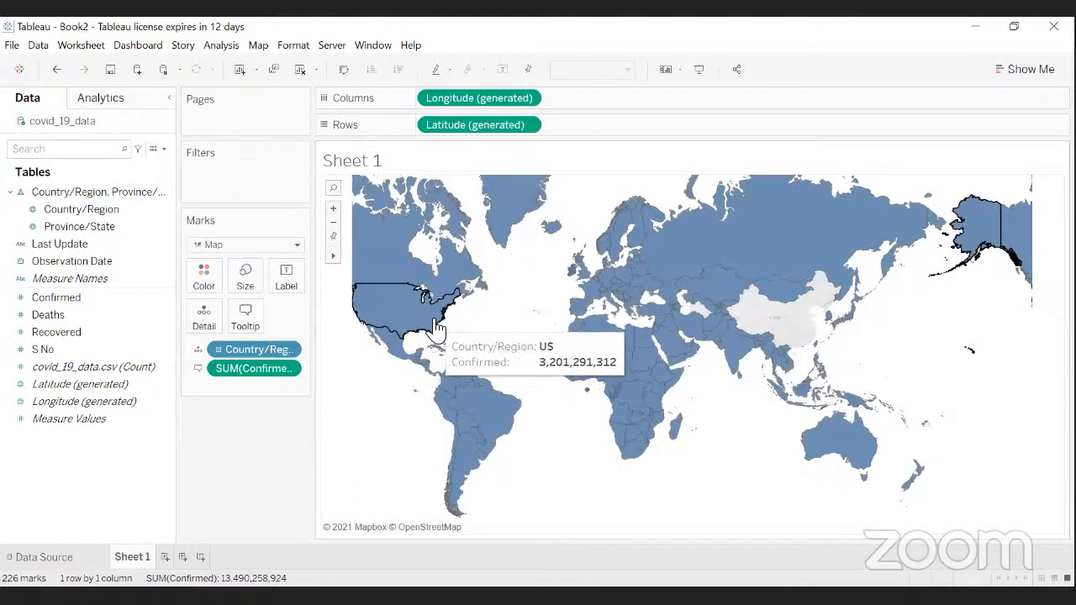
mouse_move(735, 357)
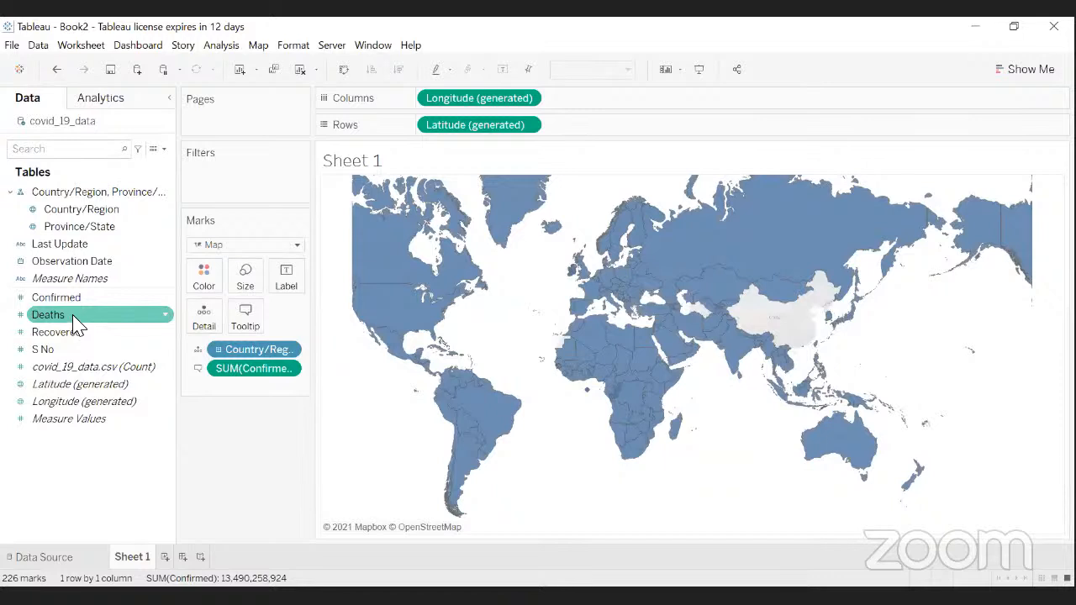
- Add the Deaths and Recovered measures to the Tooltip card for each country
drag(61, 319, 248, 326)
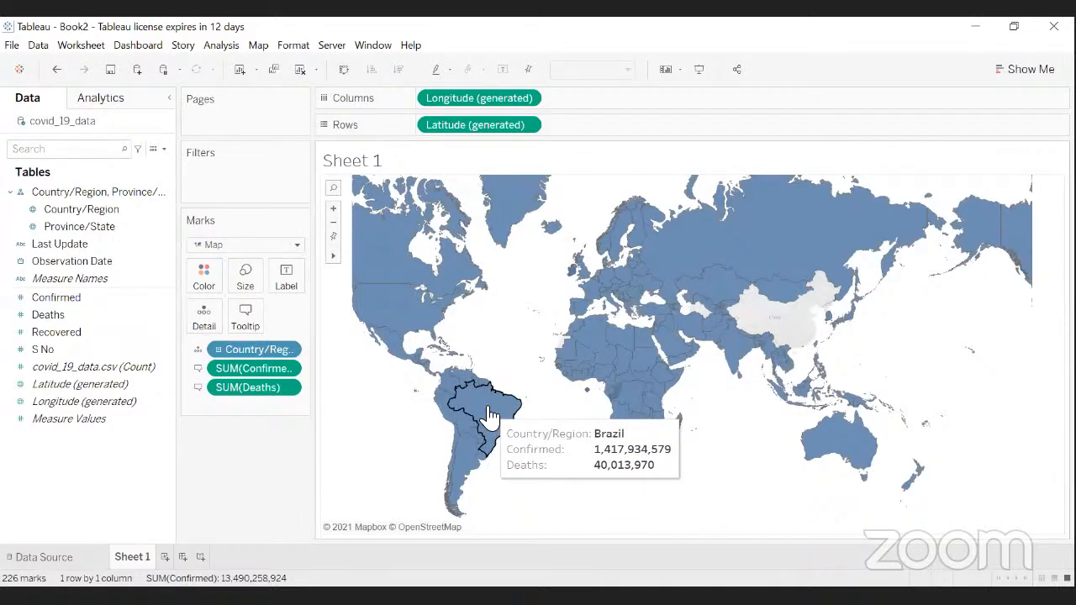
mouse_move(397, 299)
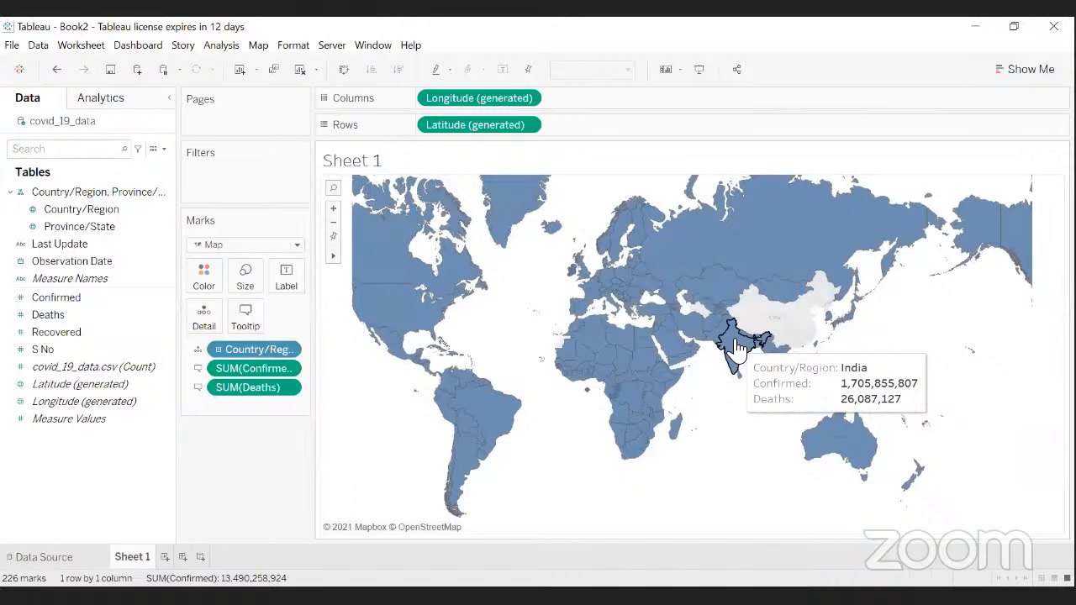
click(55, 333)
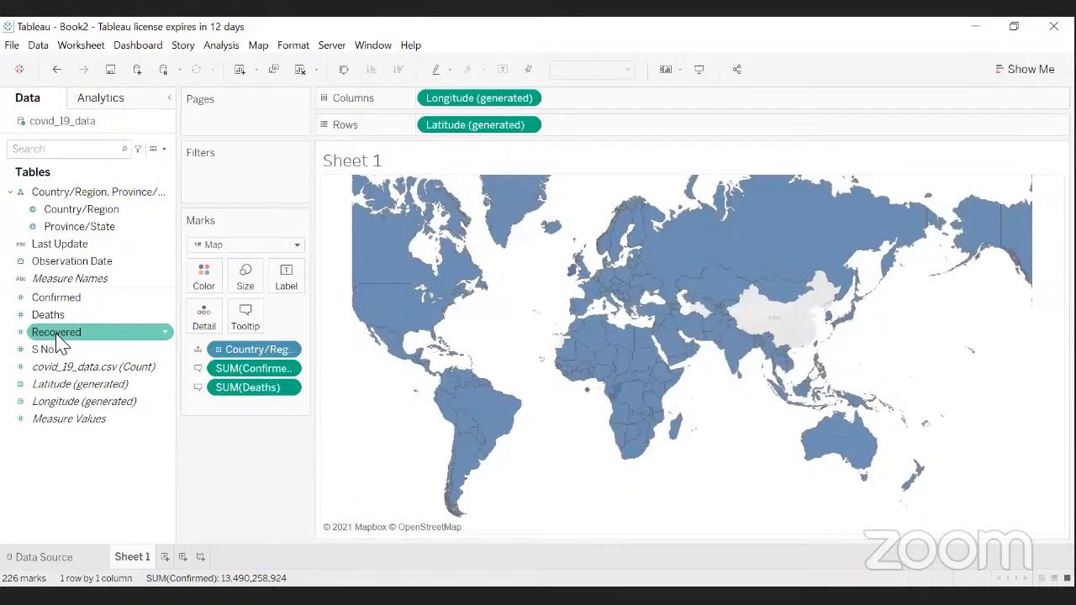
drag(59, 344, 245, 323)
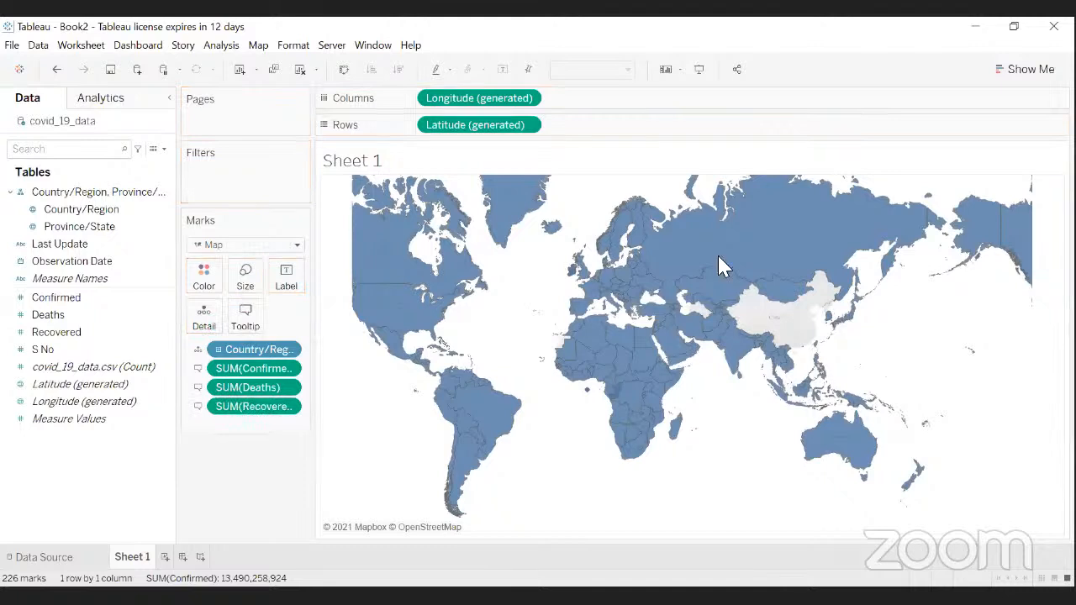
- Check the country tooltips, which now list Confirmed, Deaths and Recovered, e.g. Canada
mouse_move(713, 325)
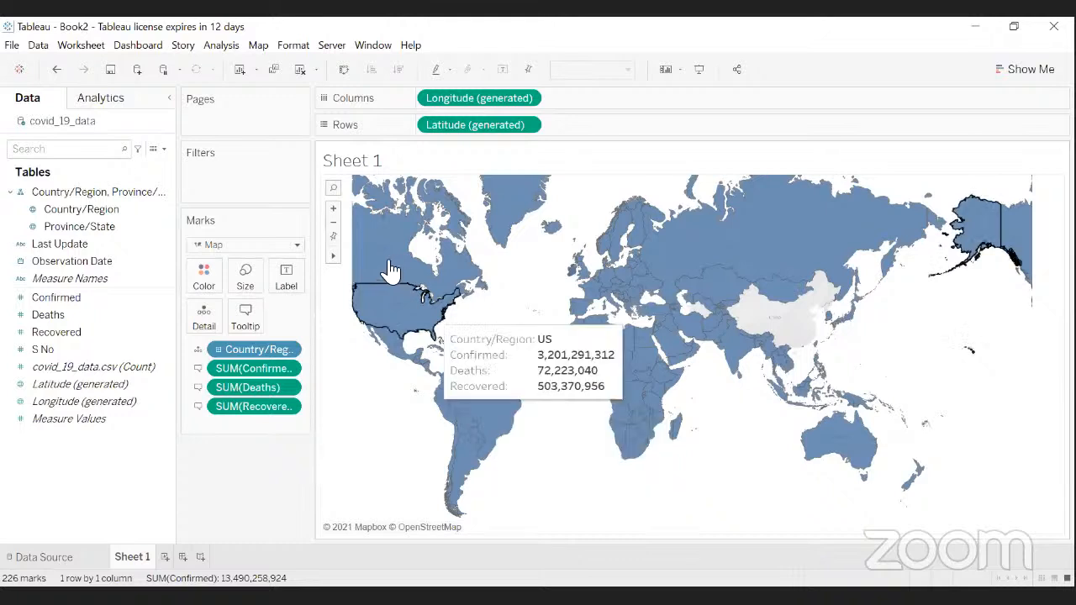
mouse_move(381, 271)
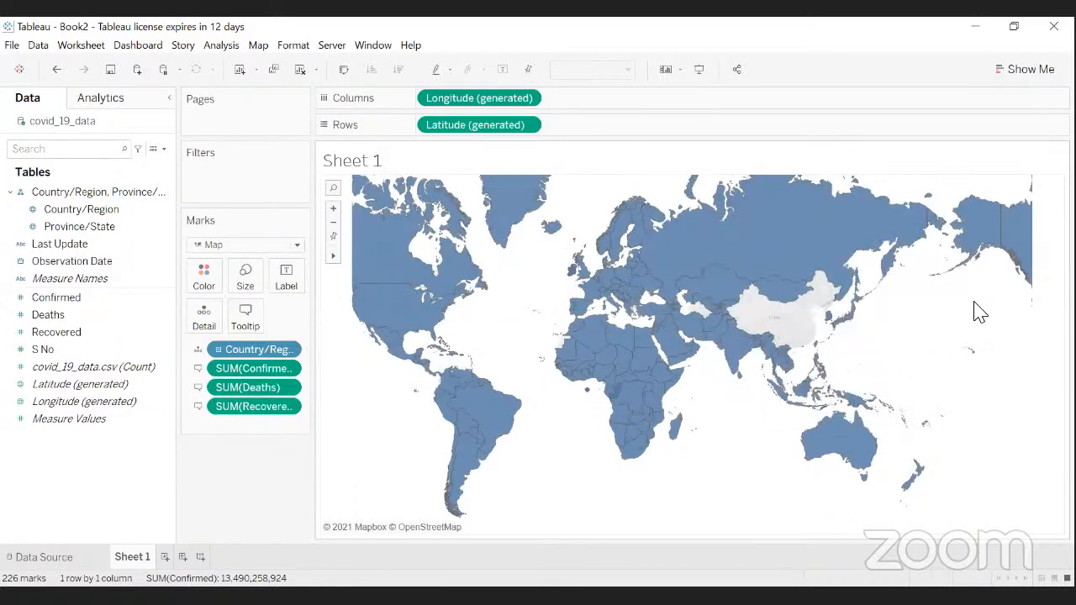
mouse_move(862, 455)
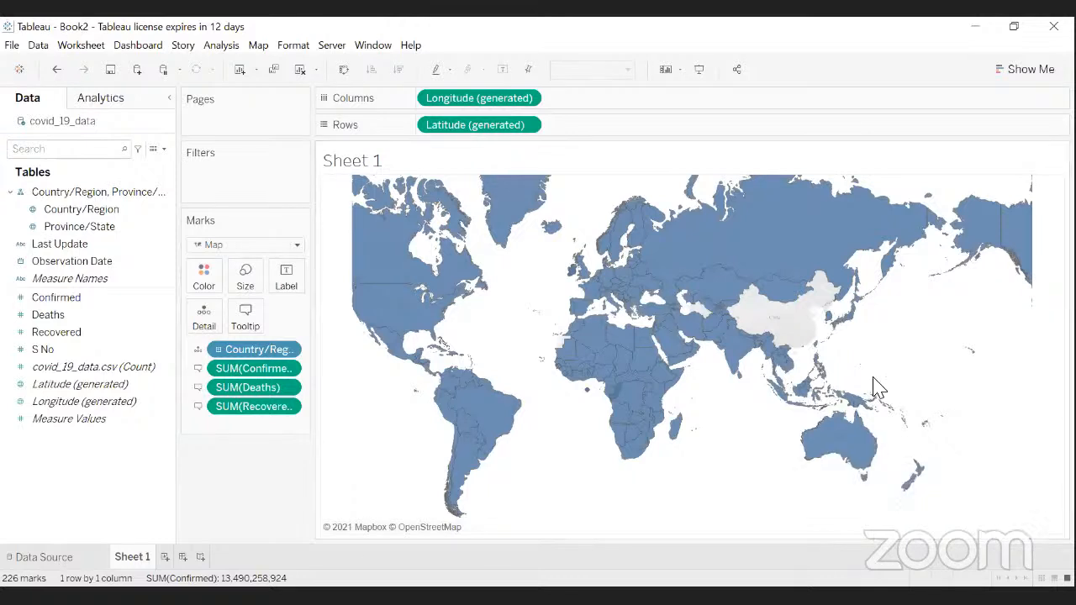
mouse_move(761, 204)
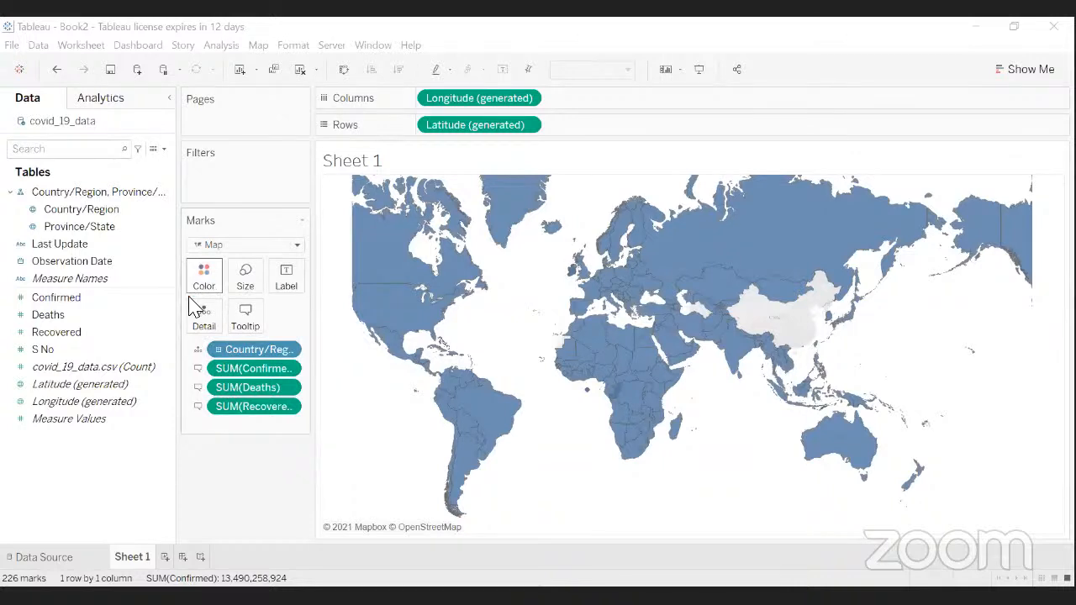
click(74, 304)
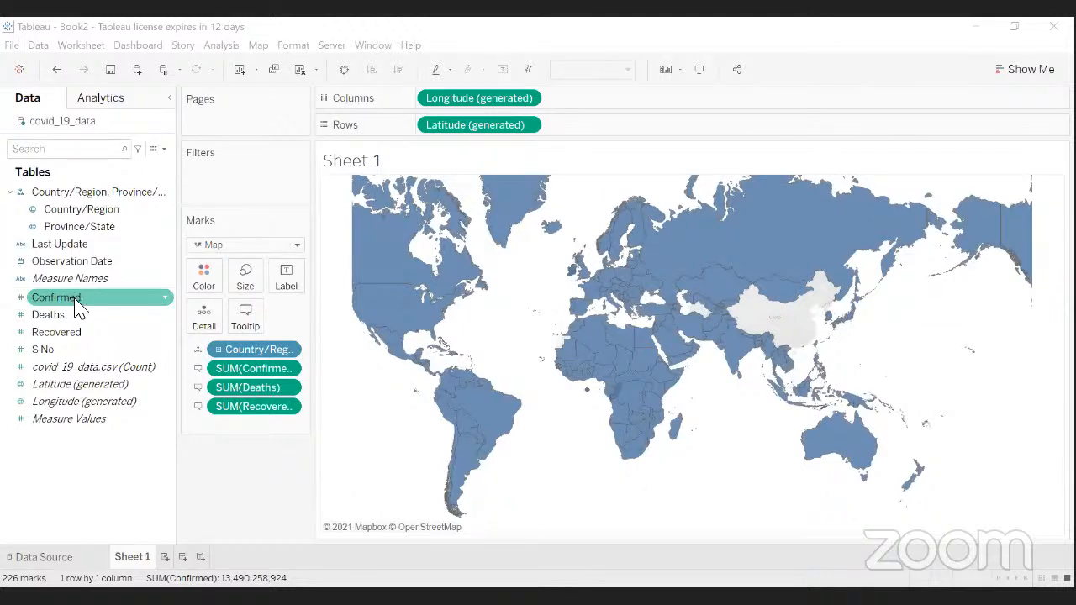
- Put Confirmed on the Color card so countries are shaded by SUM(Confirmed)
drag(73, 299, 203, 280)
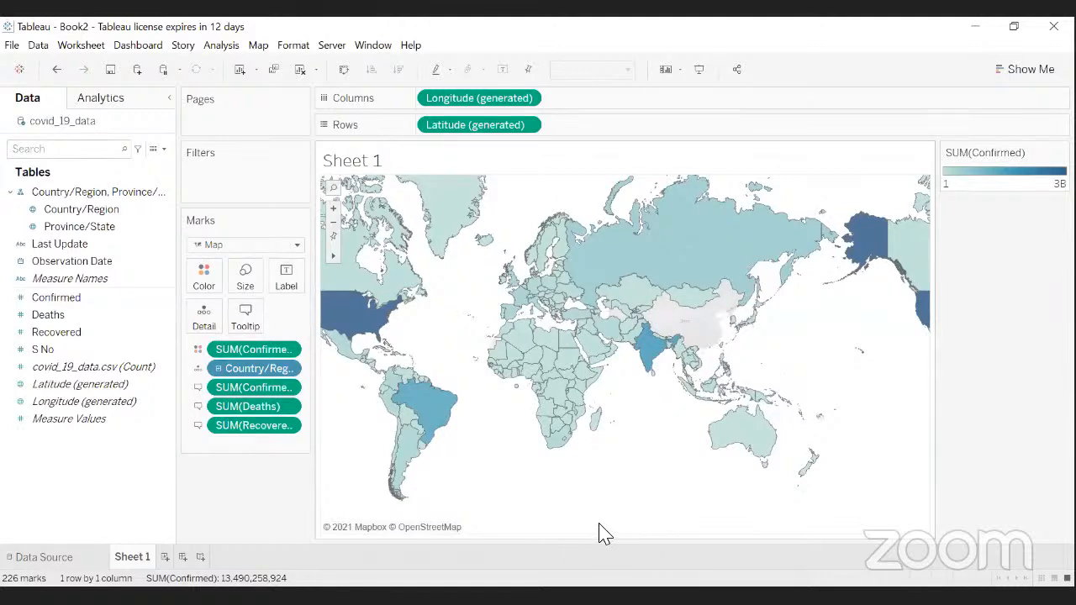
click(172, 404)
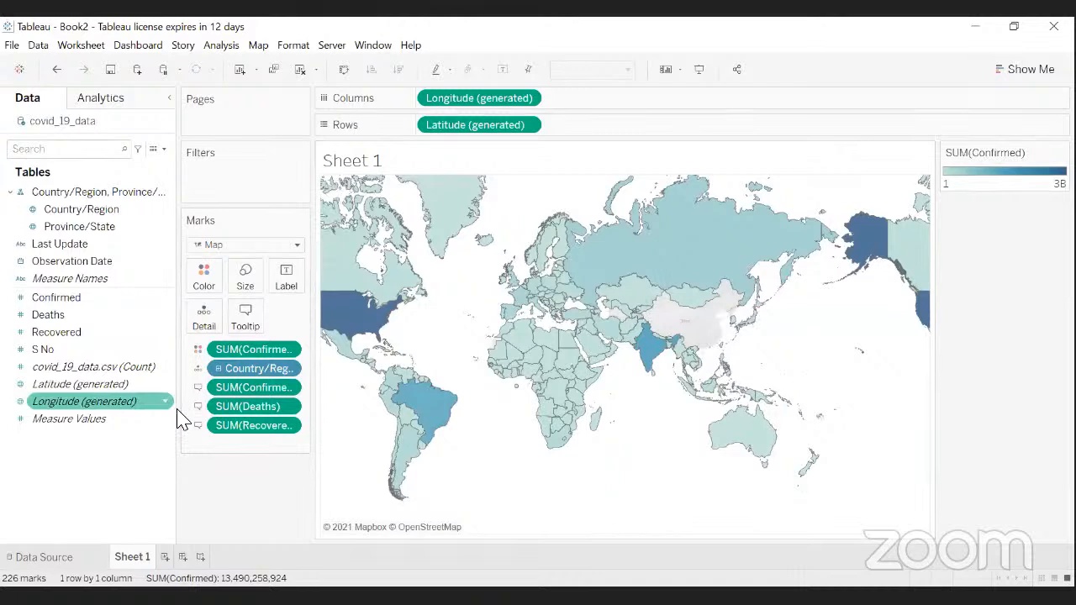
click(72, 313)
click(71, 303)
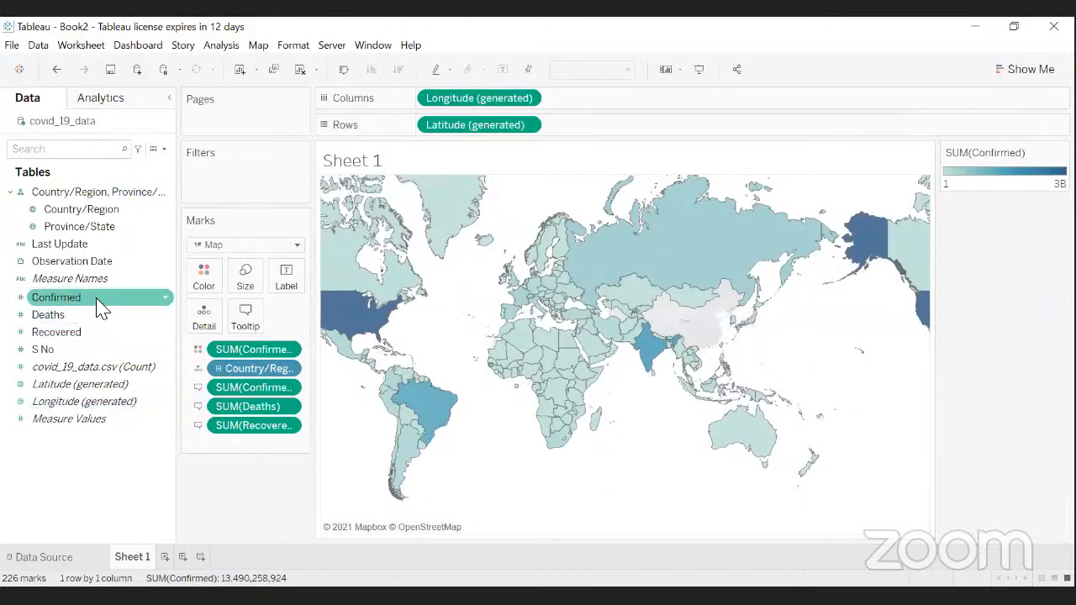
click(207, 286)
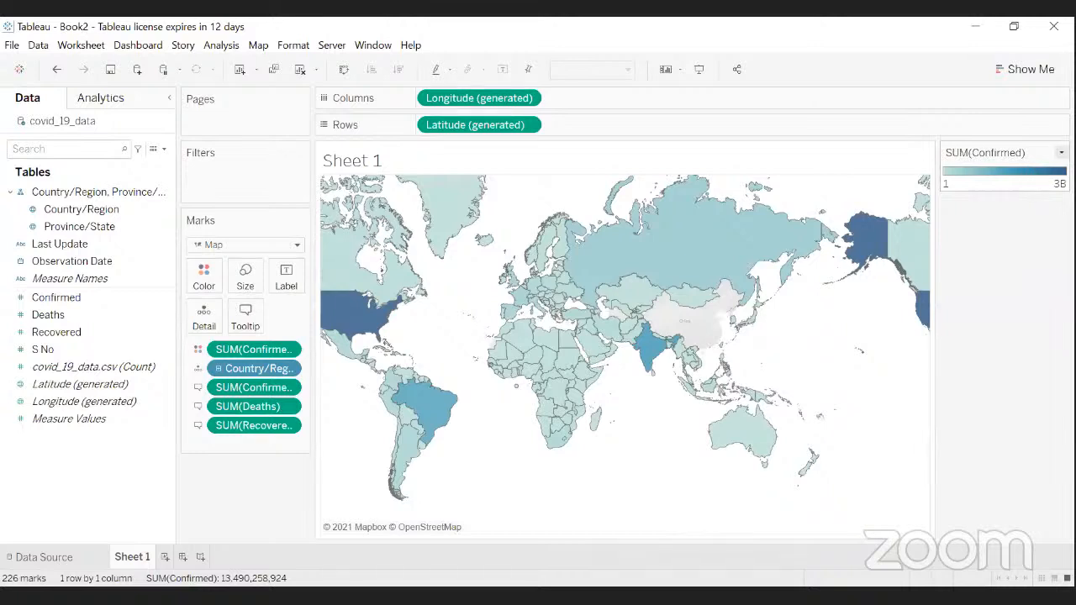
- Hide the SUM(Confirmed) colour legend card through its dropdown menu
click(1061, 152)
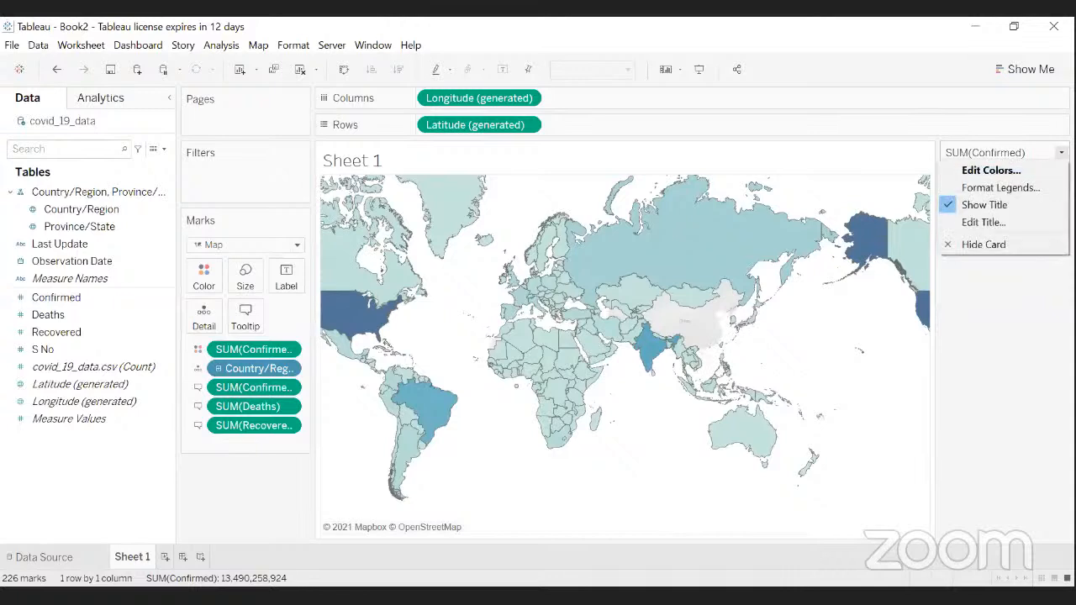
click(1027, 130)
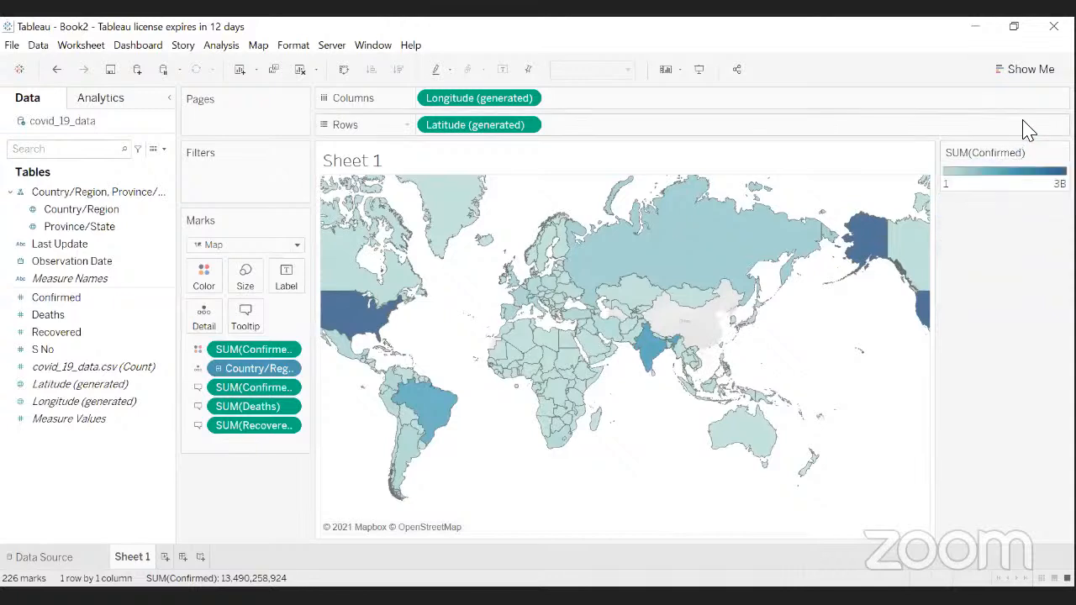
click(1060, 153)
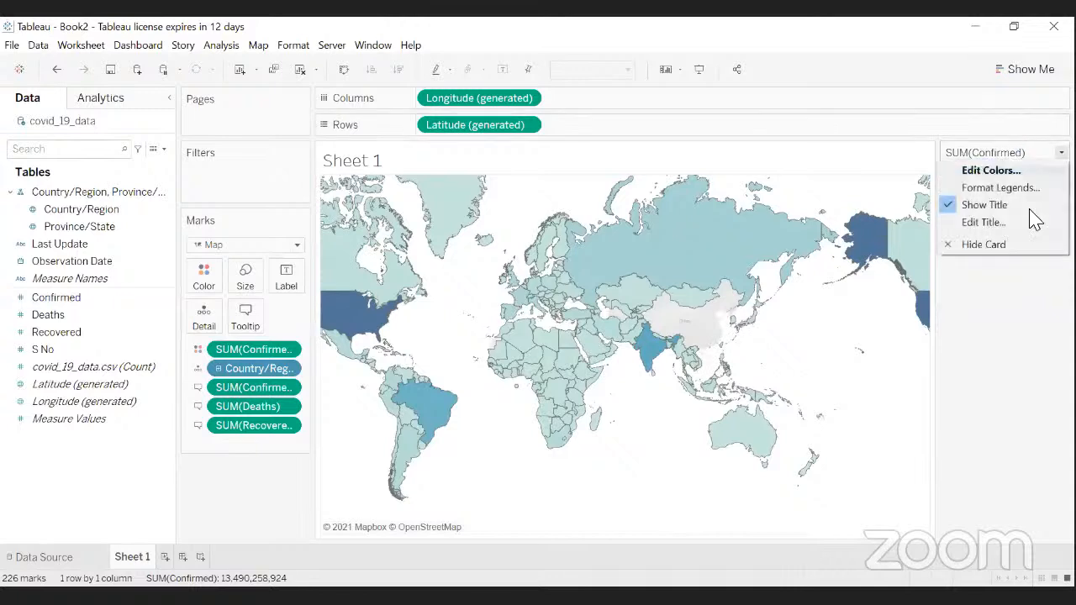
click(981, 245)
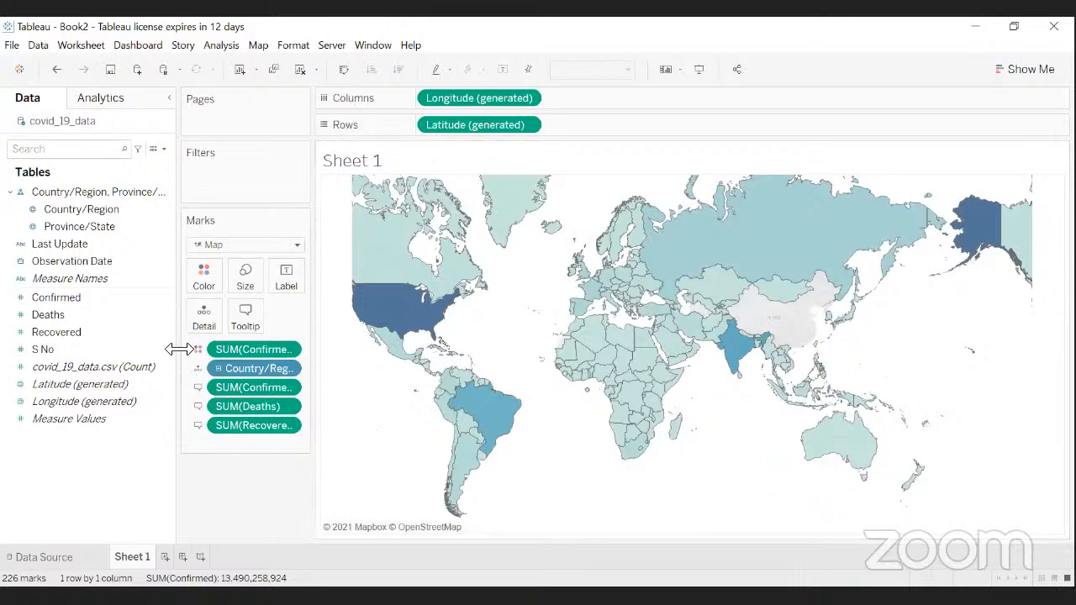
- Raise the country shading opacity to 100% and bring up Edit Colors for Confirmed
click(199, 282)
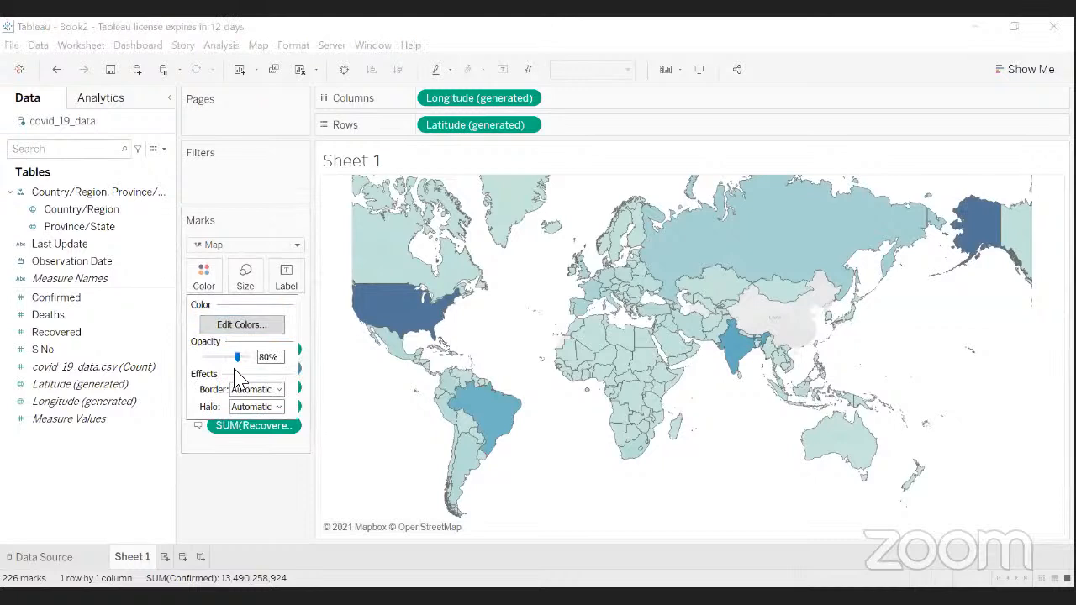
drag(238, 358, 247, 359)
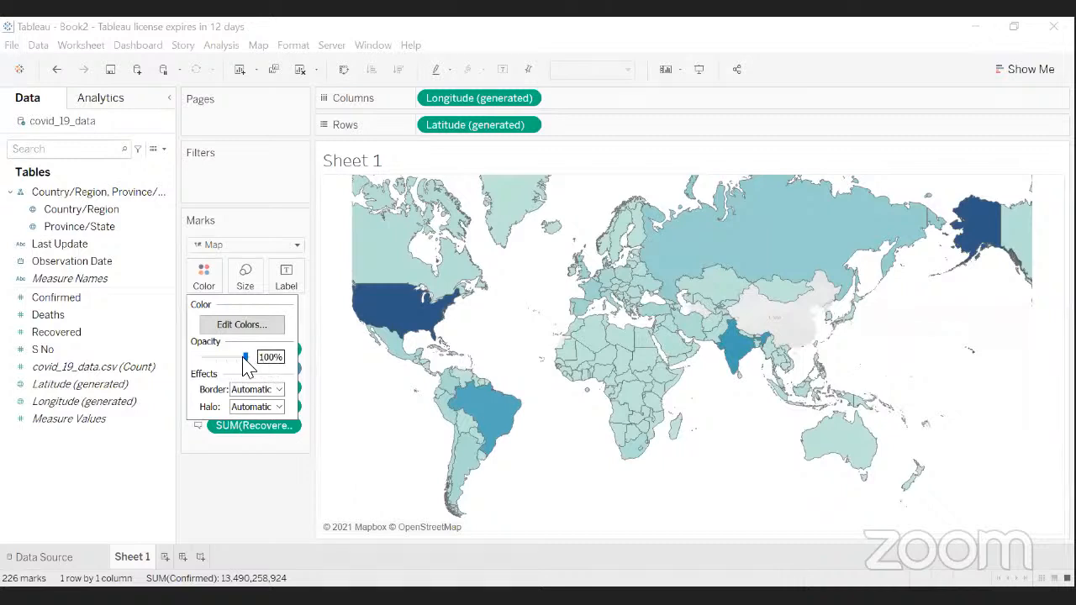
drag(244, 358, 247, 360)
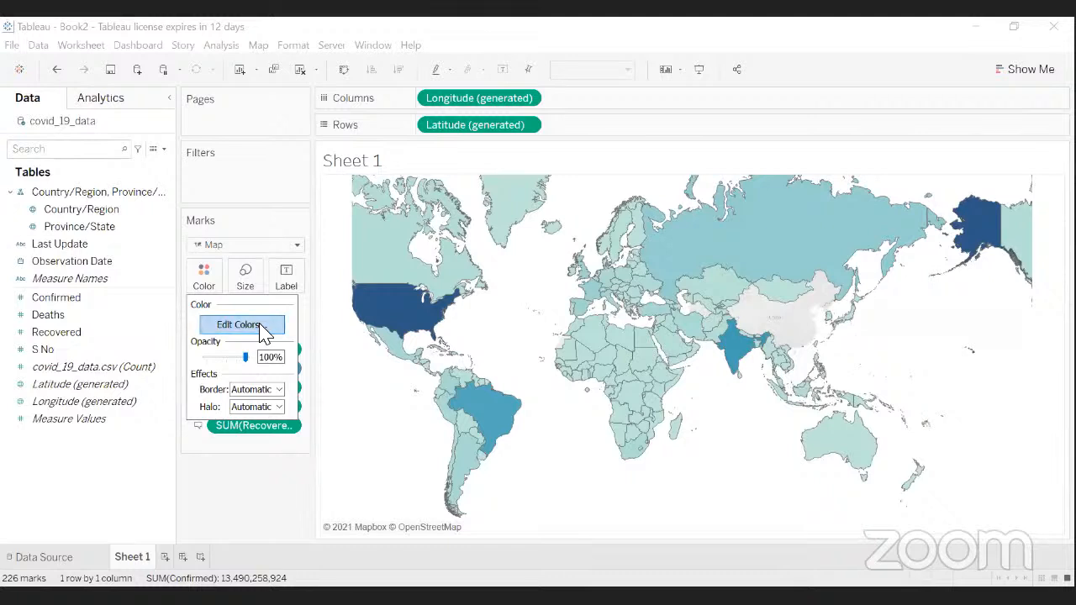
click(263, 332)
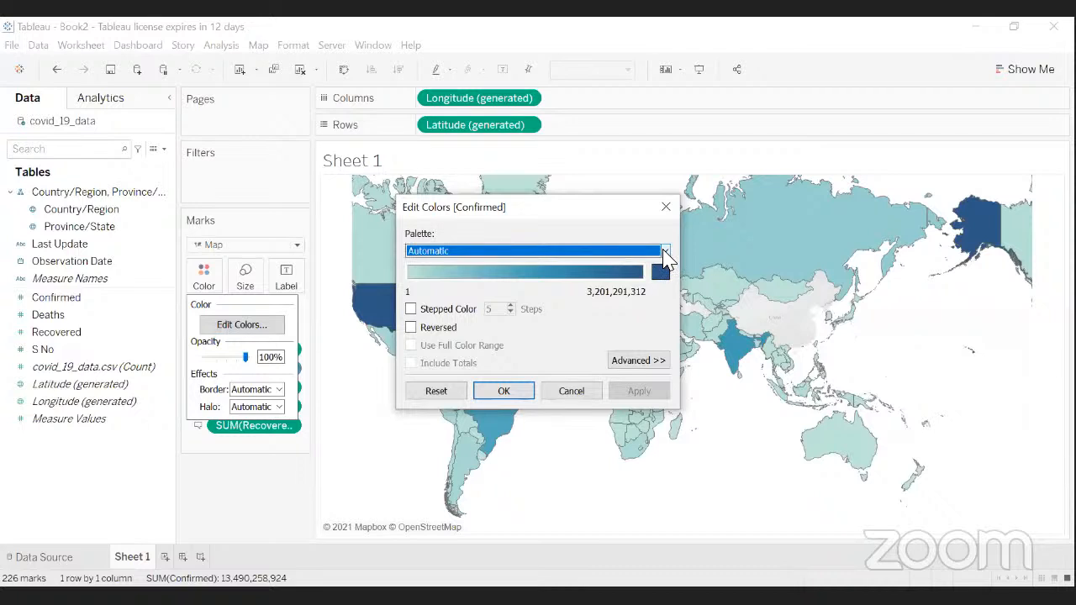
- Browse the palette list, keep Automatic, and cancel the Edit Colors dialog
click(664, 251)
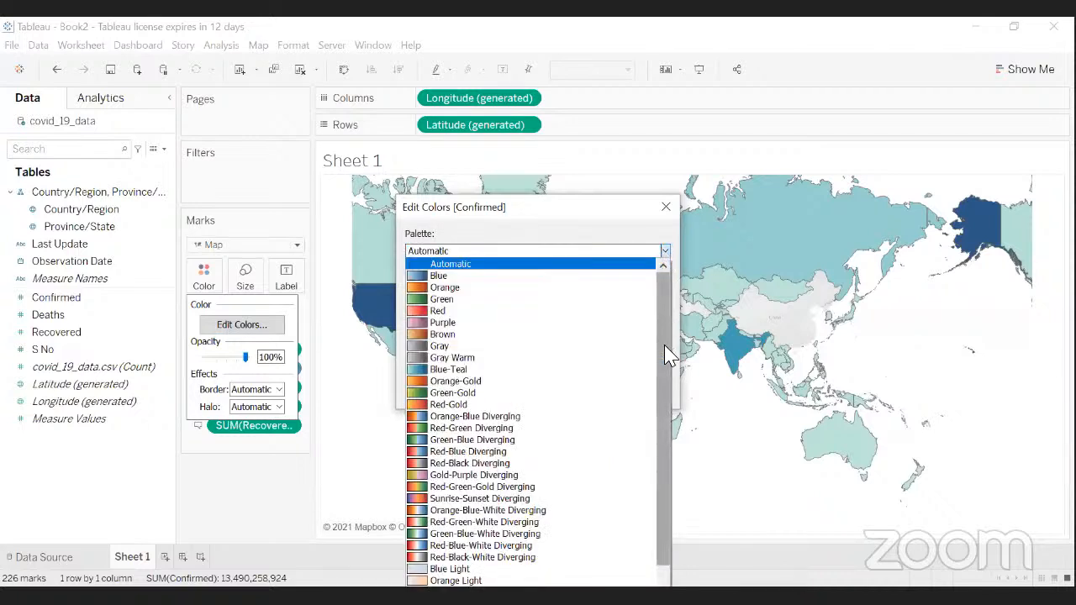
drag(665, 353, 664, 399)
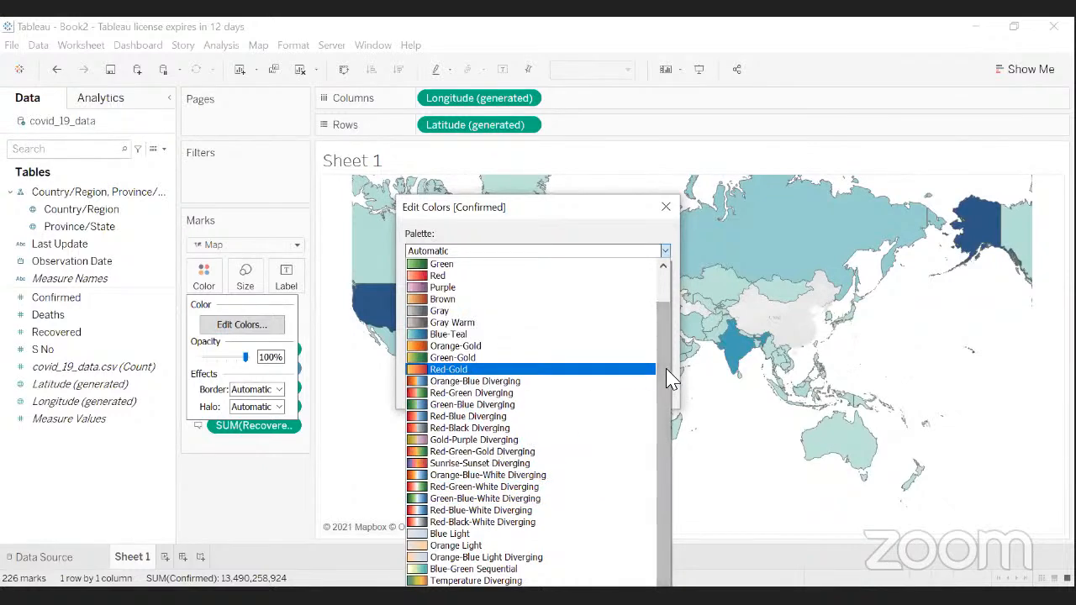
scroll(664, 310, up, 1)
drag(659, 298, 658, 418)
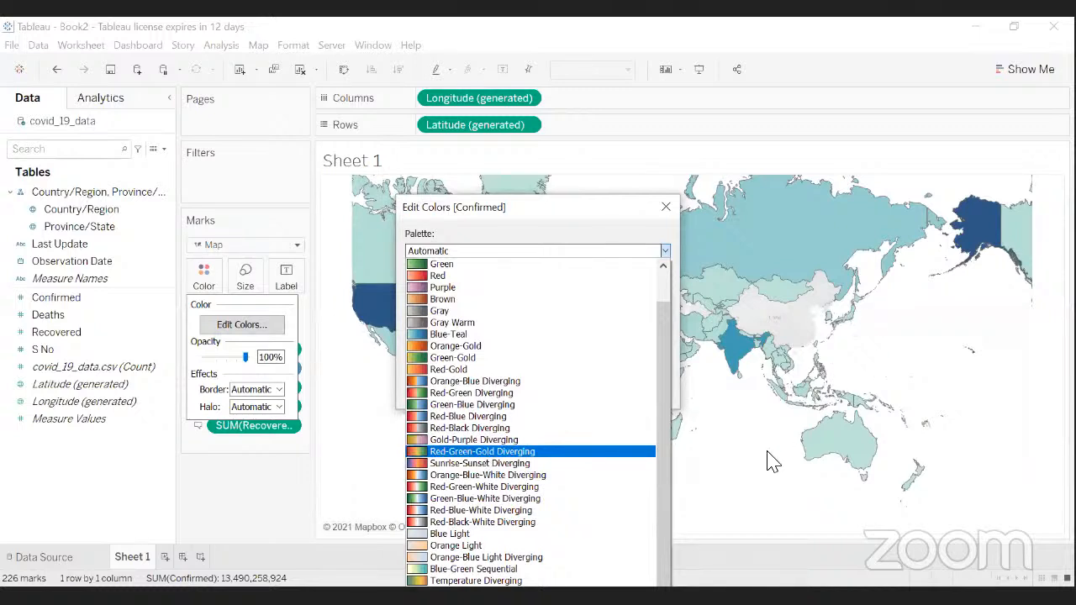
click(666, 209)
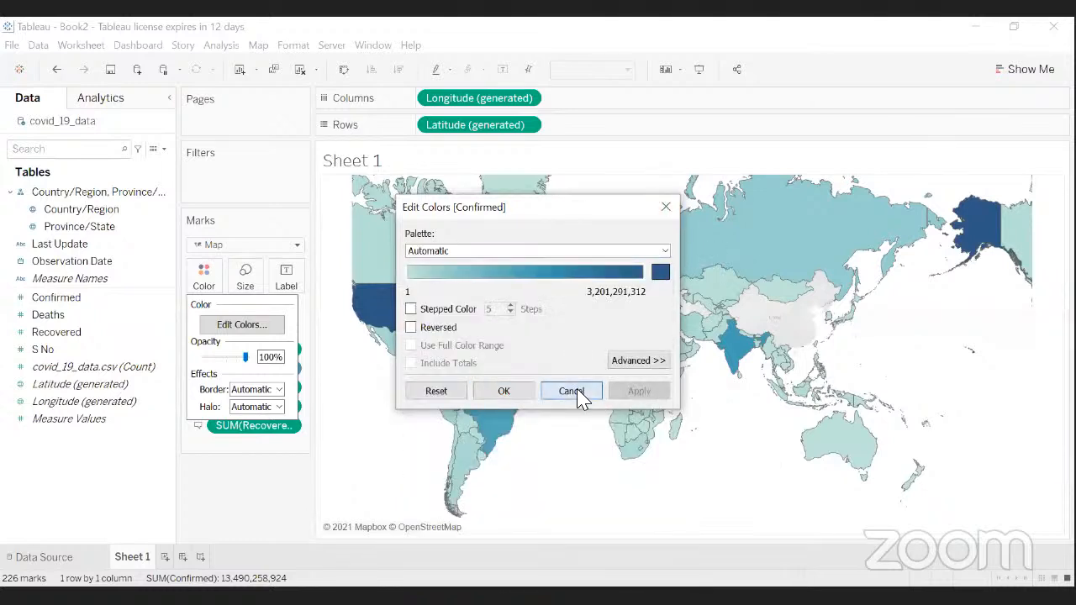
click(576, 395)
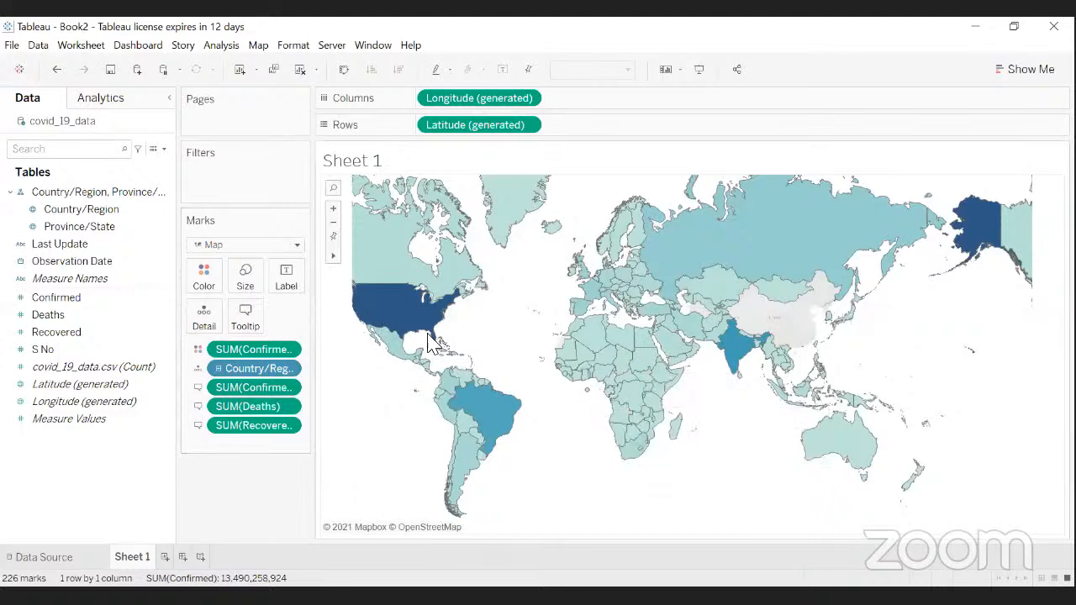
- Bring up the Edit Tooltip dialog for the country marks from the Marks card
mouse_move(403, 315)
click(246, 319)
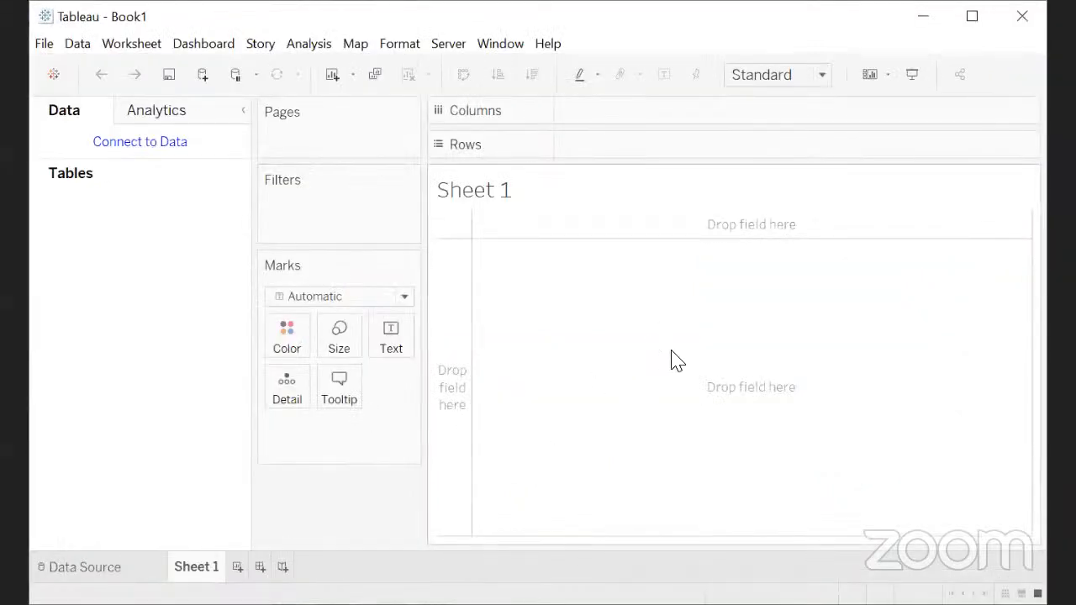
- Maximize the Tableau window and cancel the Edit Tooltip dialog to return to the world map
click(971, 22)
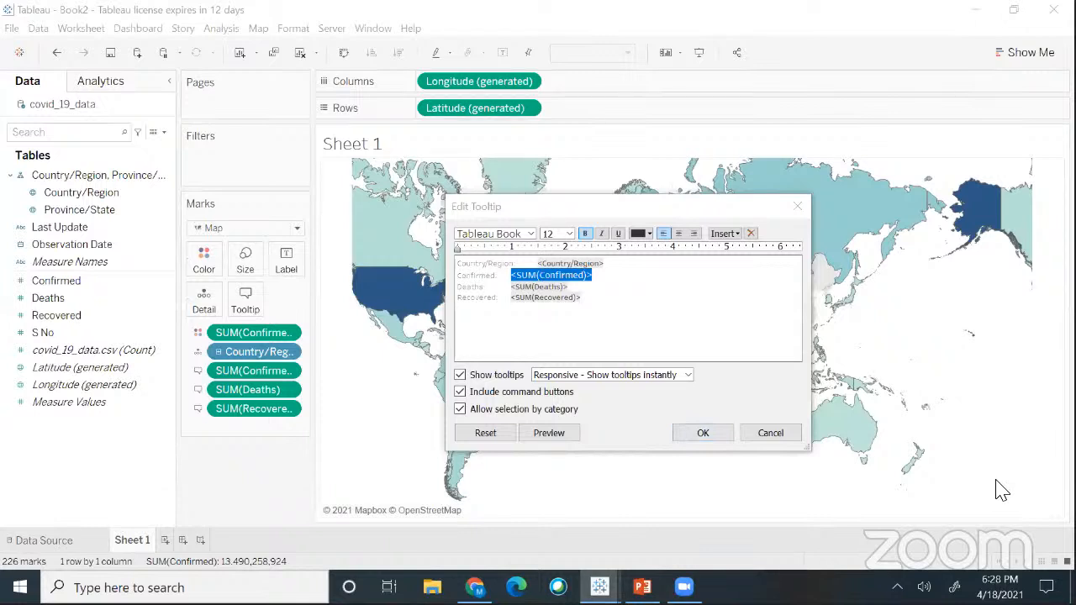
click(791, 437)
mouse_move(423, 295)
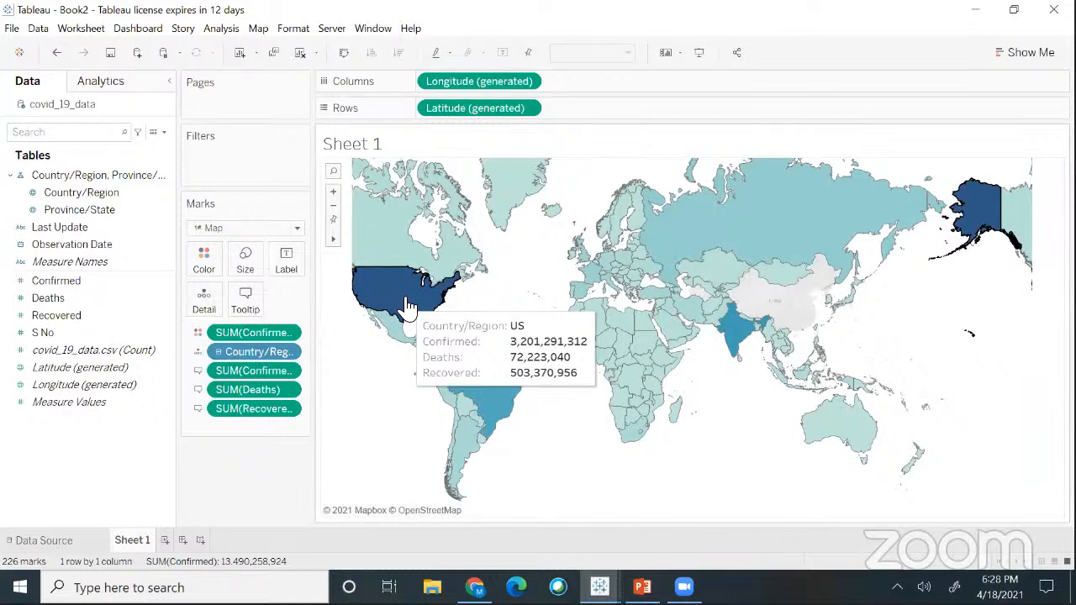
- Make the tooltip's <SUM(Confirmed)> value font size 12 in steel blue
click(246, 305)
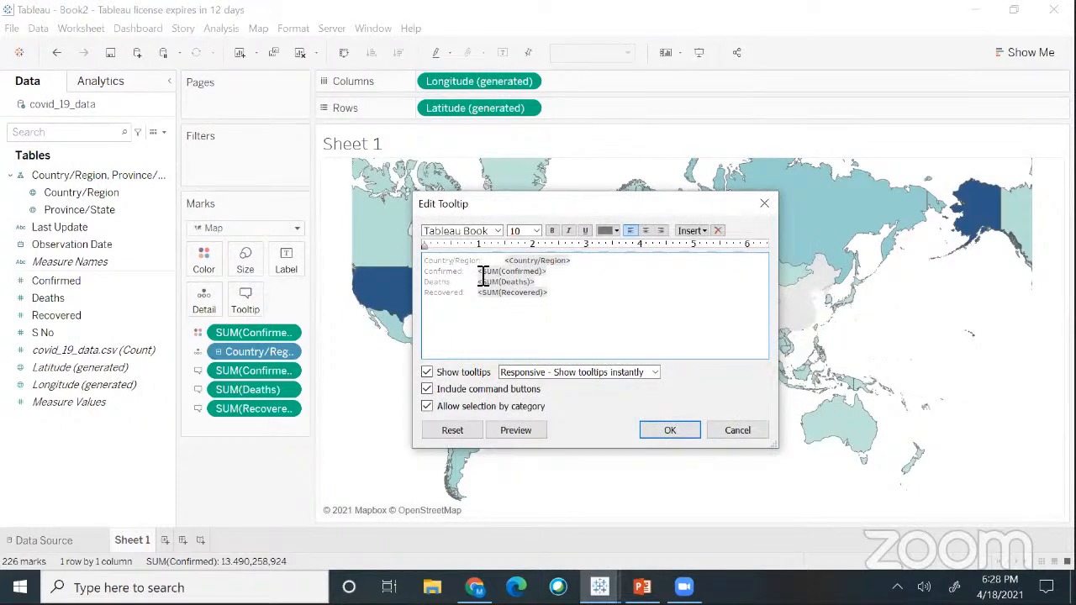
drag(478, 273, 554, 277)
click(537, 230)
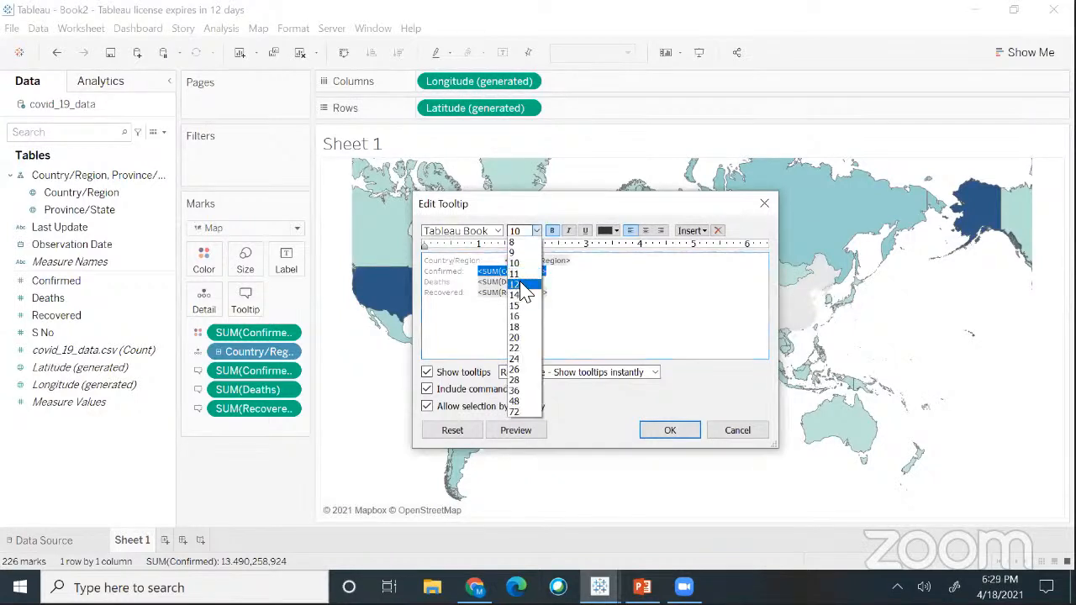
click(514, 284)
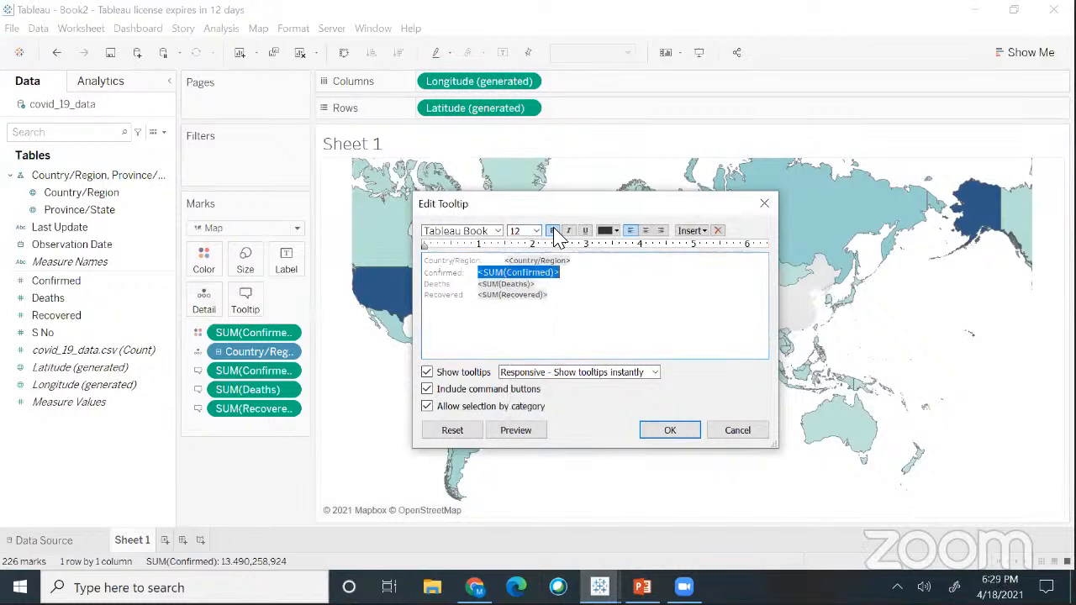
click(616, 231)
click(700, 256)
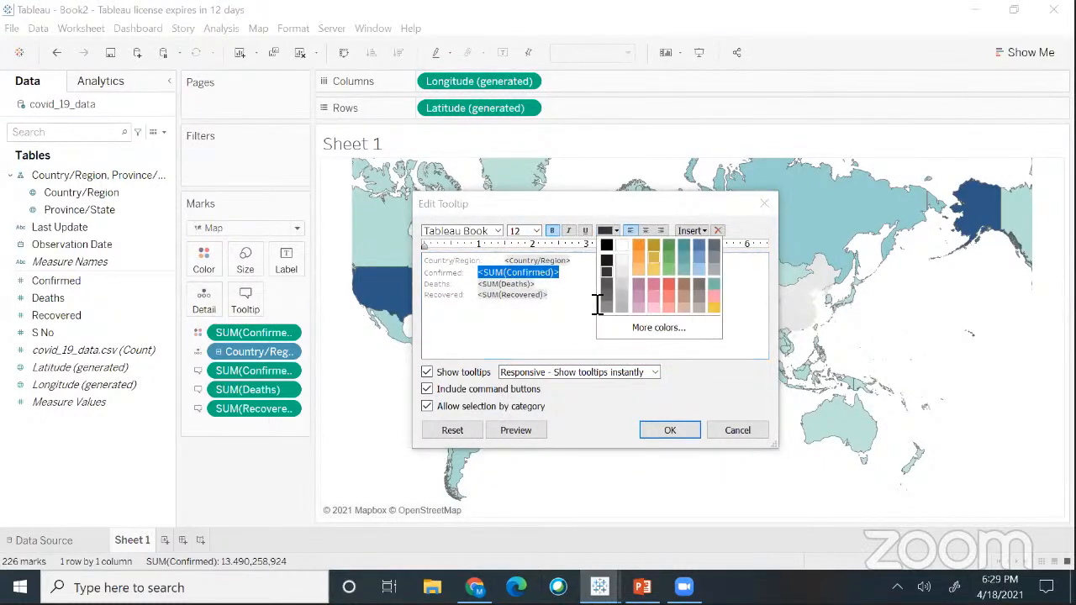
- Style the tooltip's <SUM(Deaths)> value at font size 14 in orange
click(551, 286)
drag(542, 287, 476, 289)
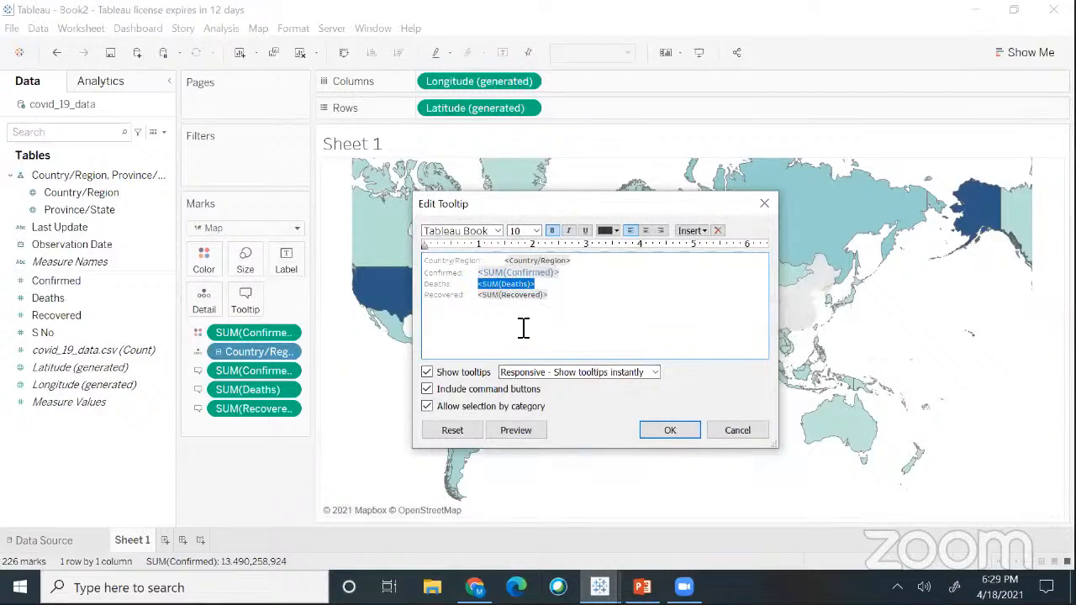
click(537, 230)
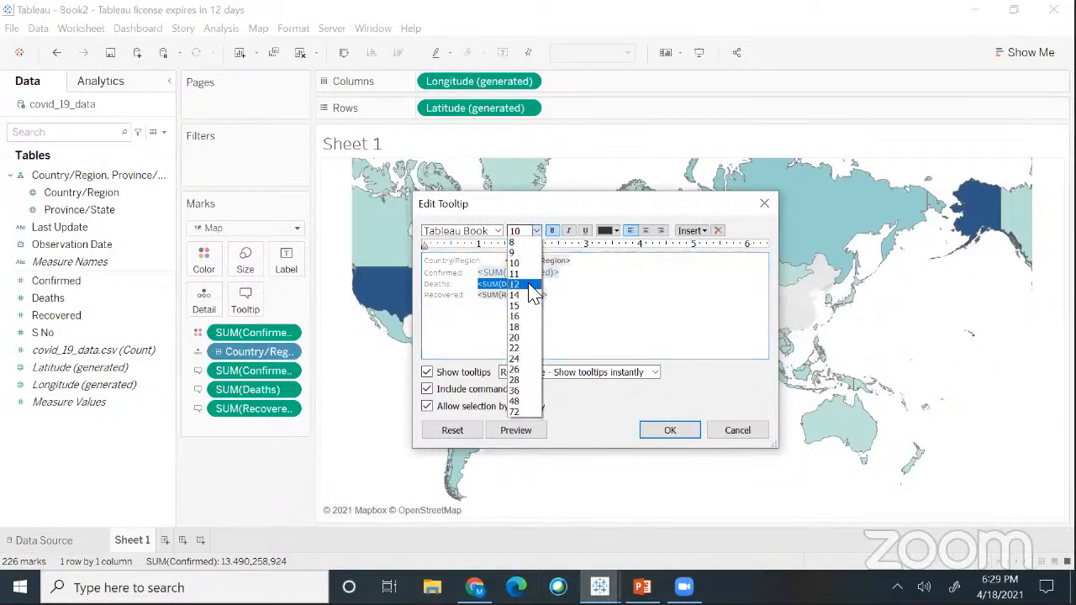
click(523, 295)
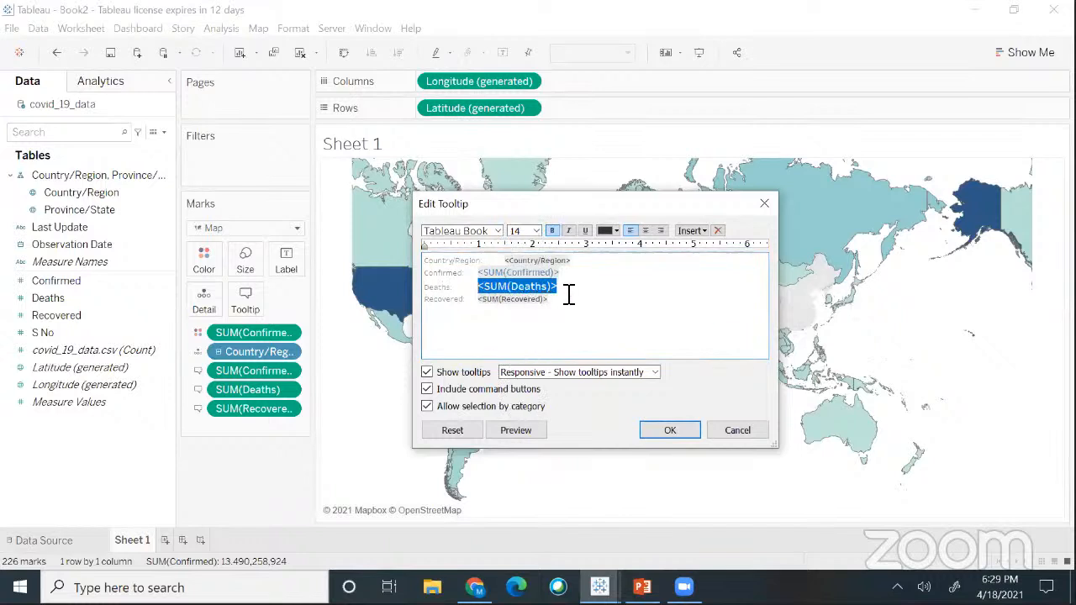
click(616, 231)
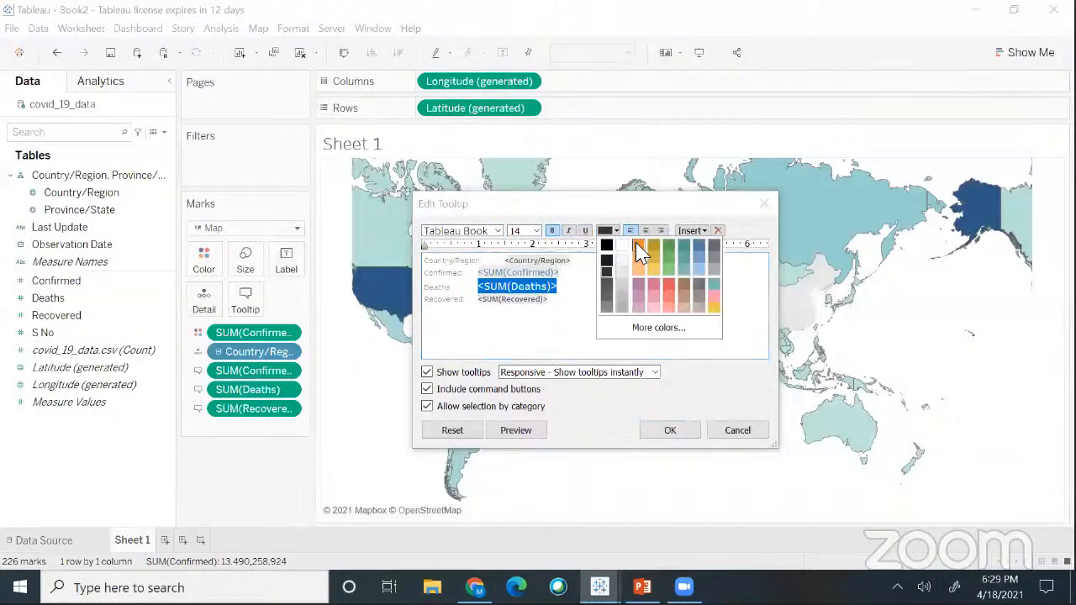
click(638, 252)
click(571, 306)
- Make <SUM(Recovered)> size 16 in red and apply the tooltip changes with OK
drag(566, 304, 478, 304)
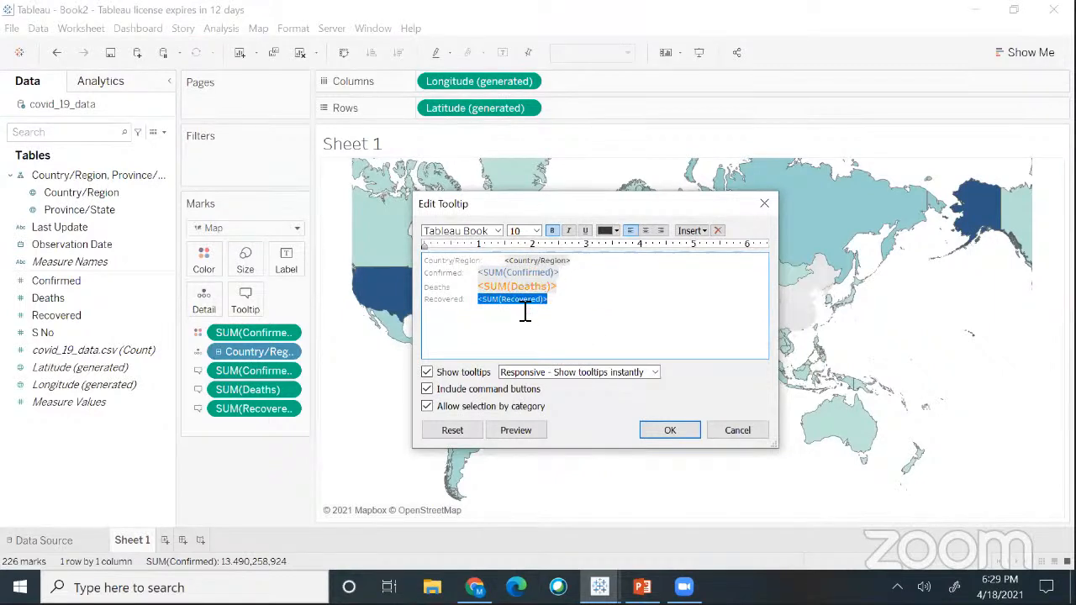
click(537, 233)
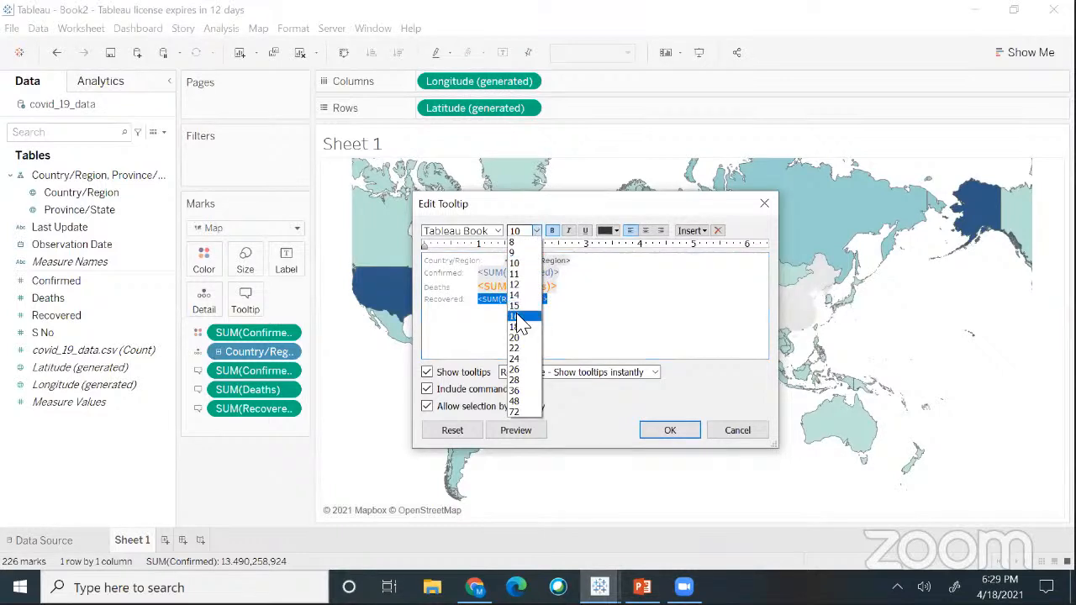
click(519, 317)
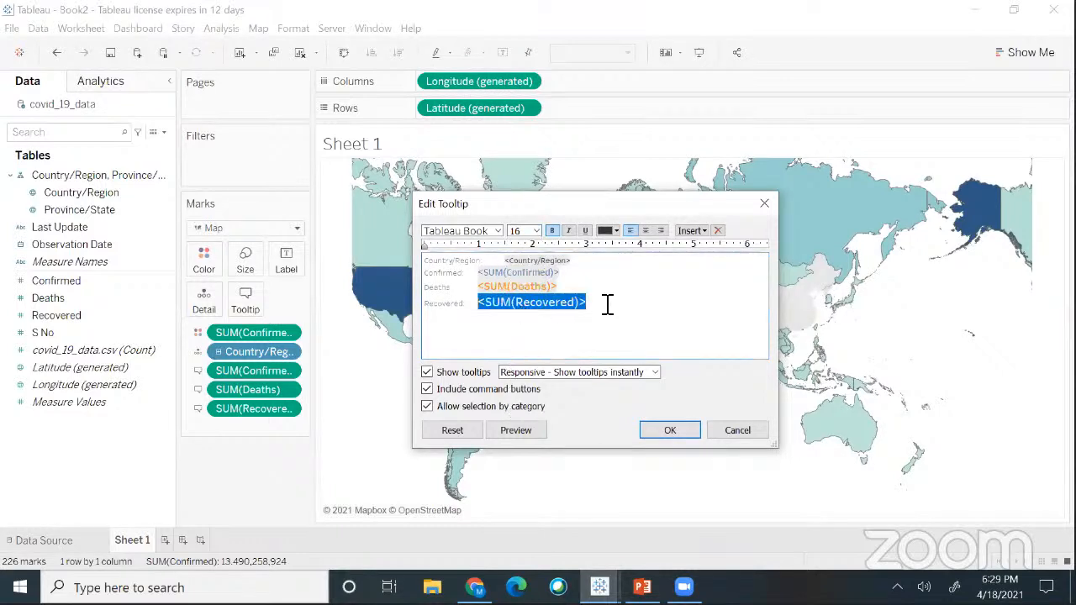
click(616, 231)
click(667, 286)
click(611, 296)
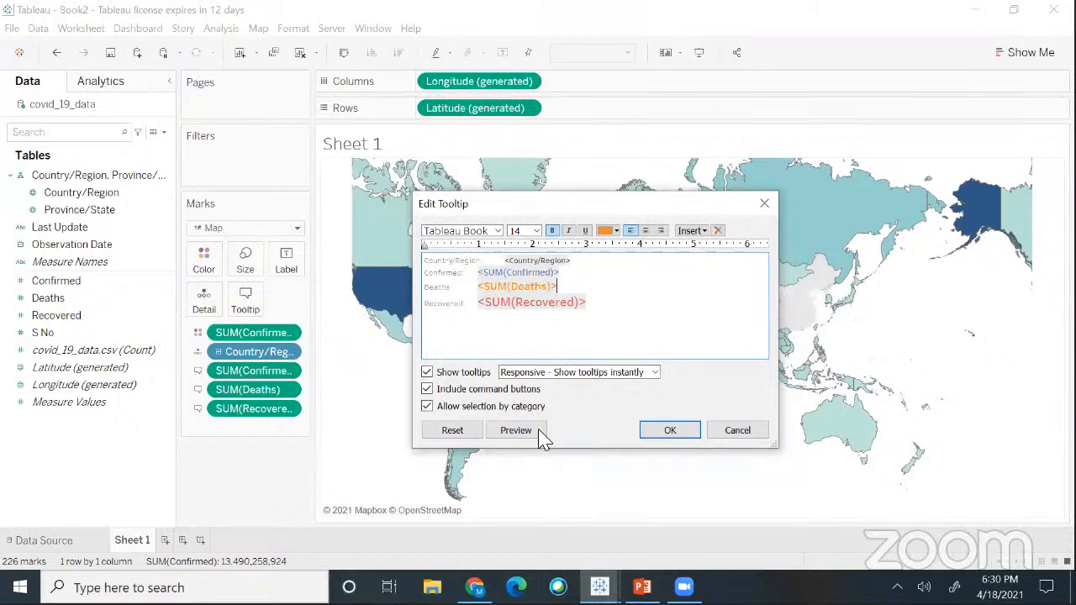
click(669, 430)
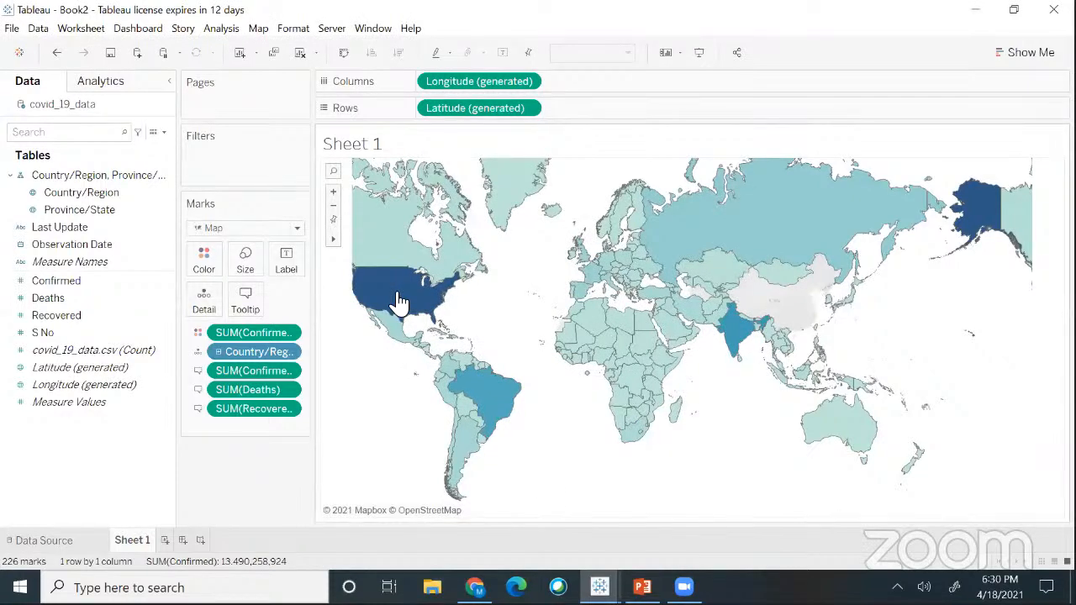
mouse_move(400, 301)
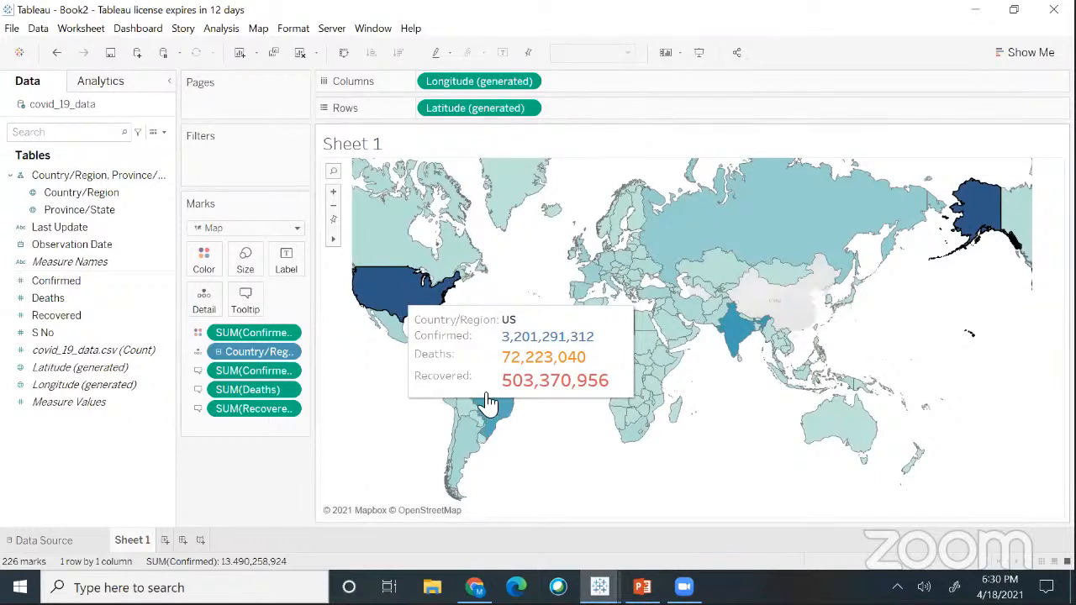
mouse_move(500, 395)
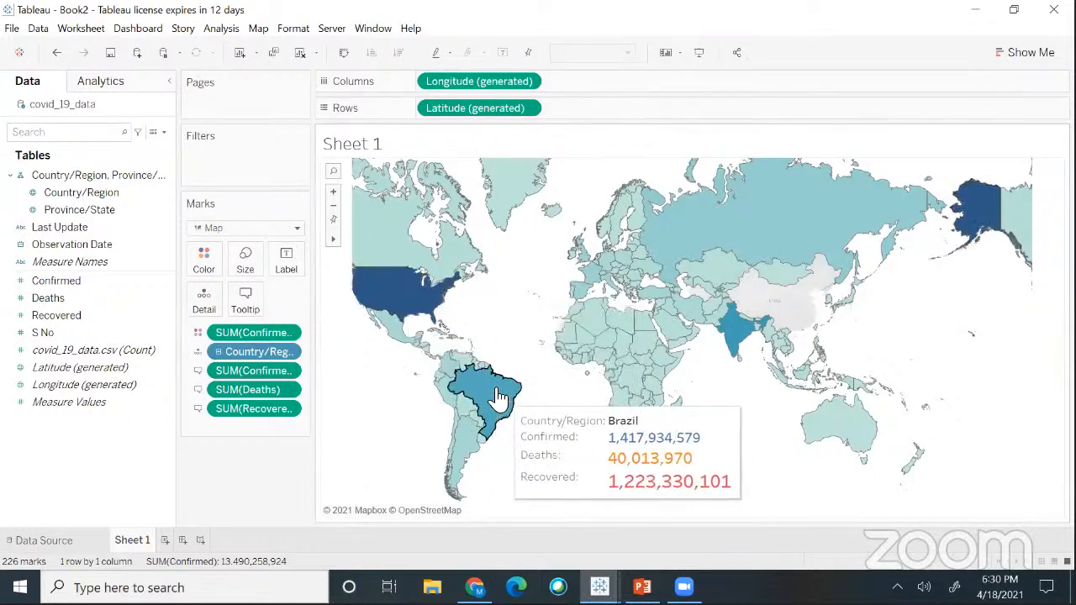
mouse_move(761, 338)
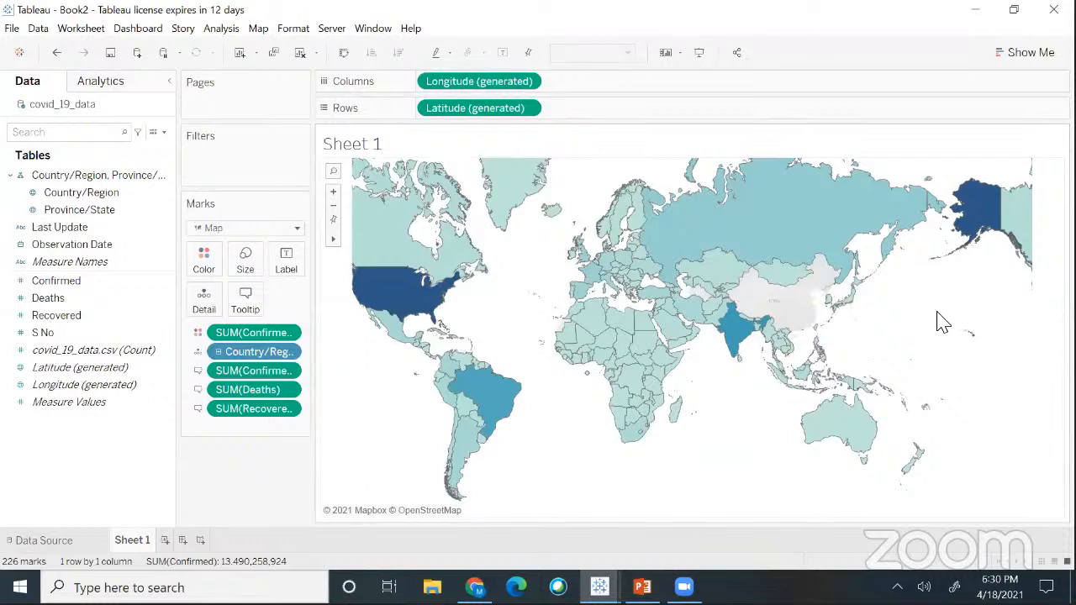
click(740, 333)
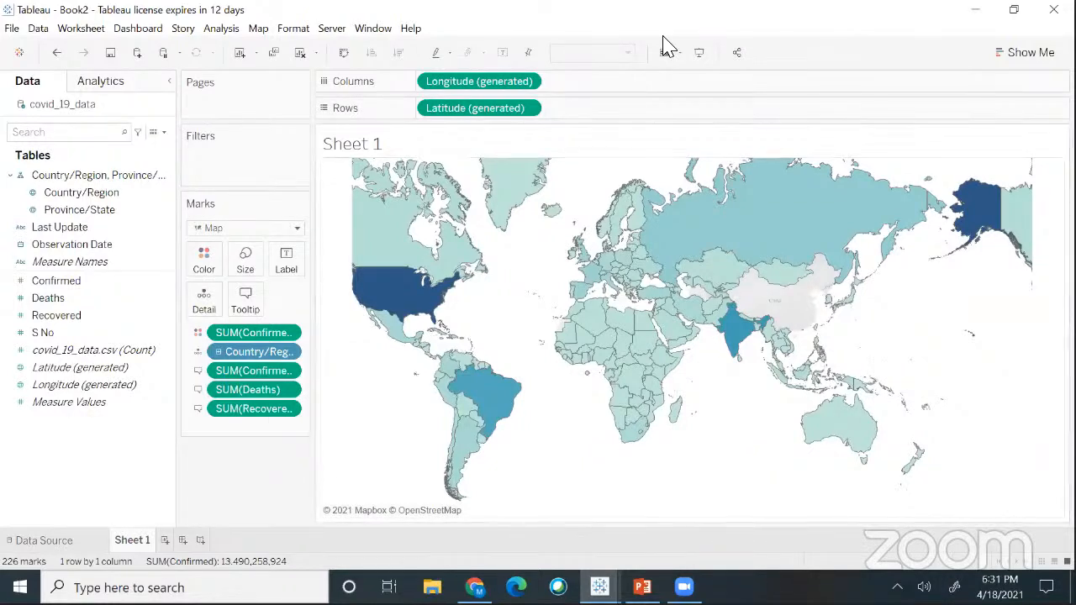
click(663, 183)
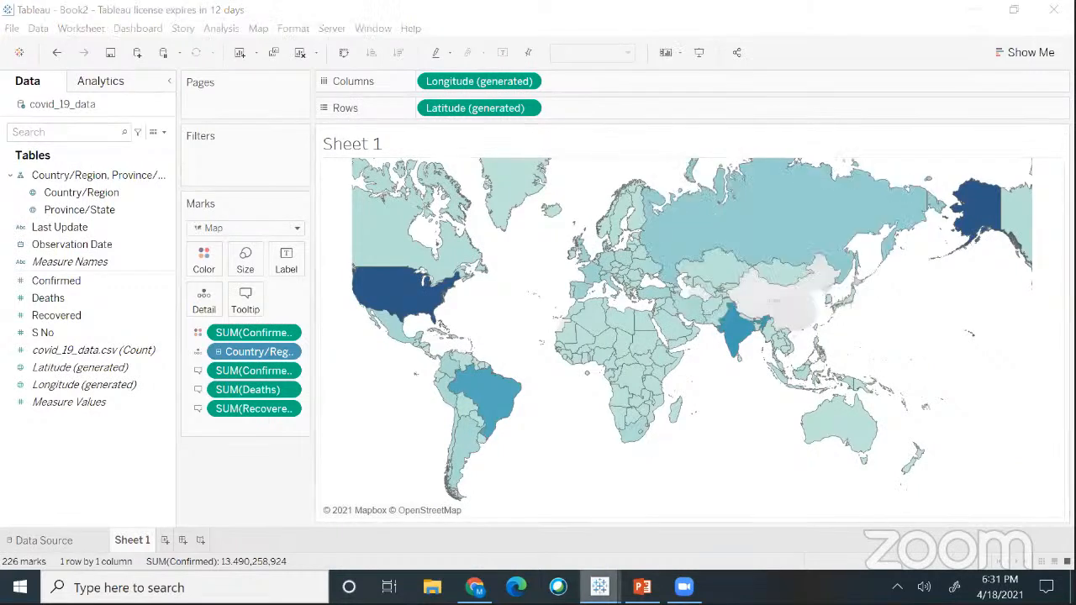
mouse_move(599, 587)
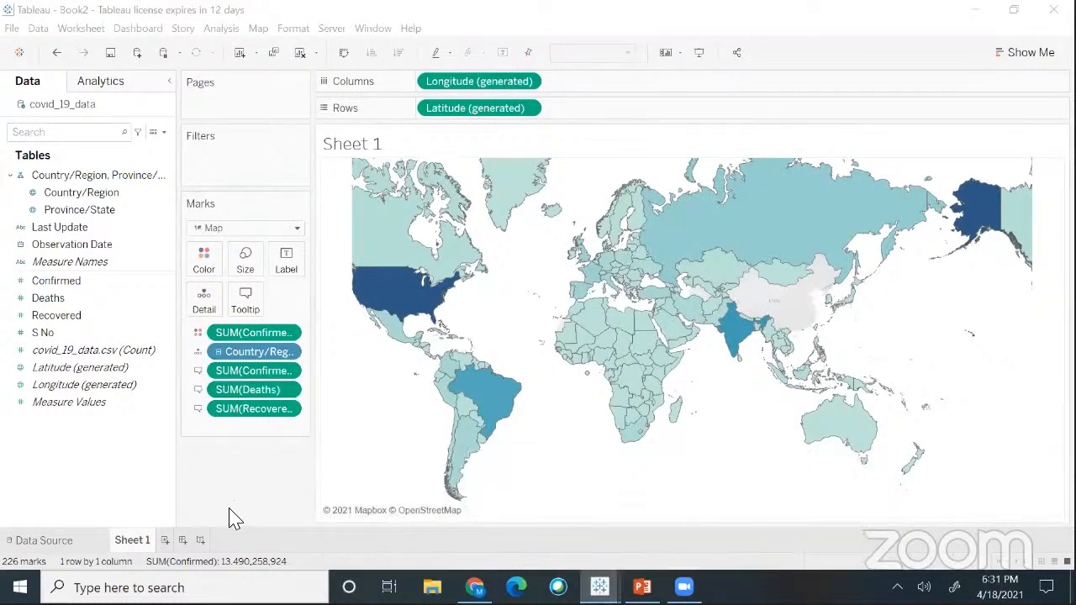
click(172, 555)
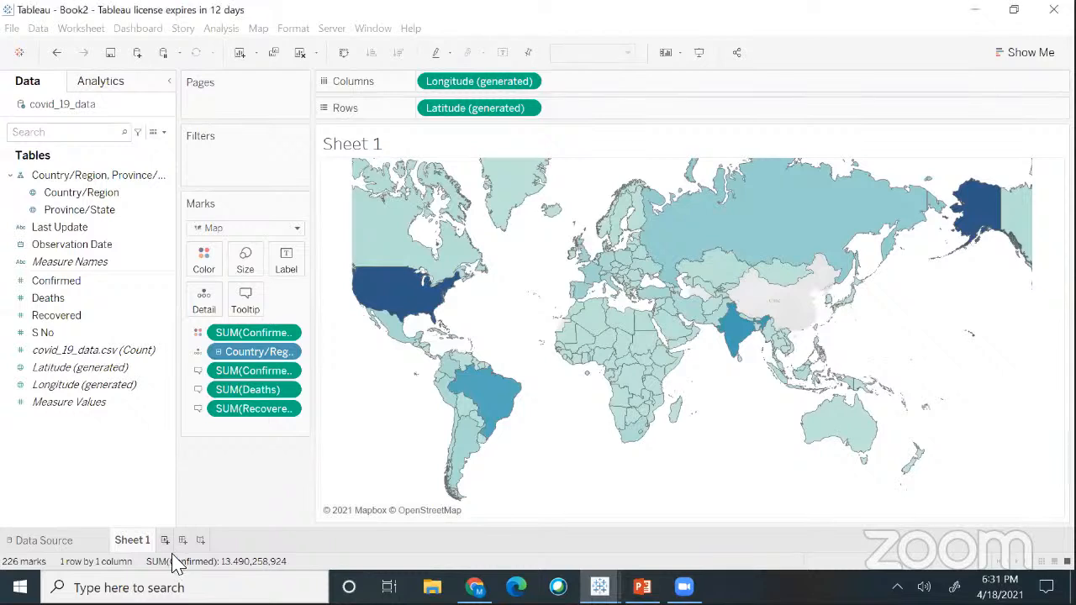
- Add a blank Sheet 2 using the New Worksheet icon beside the Sheet 1 tab
click(172, 553)
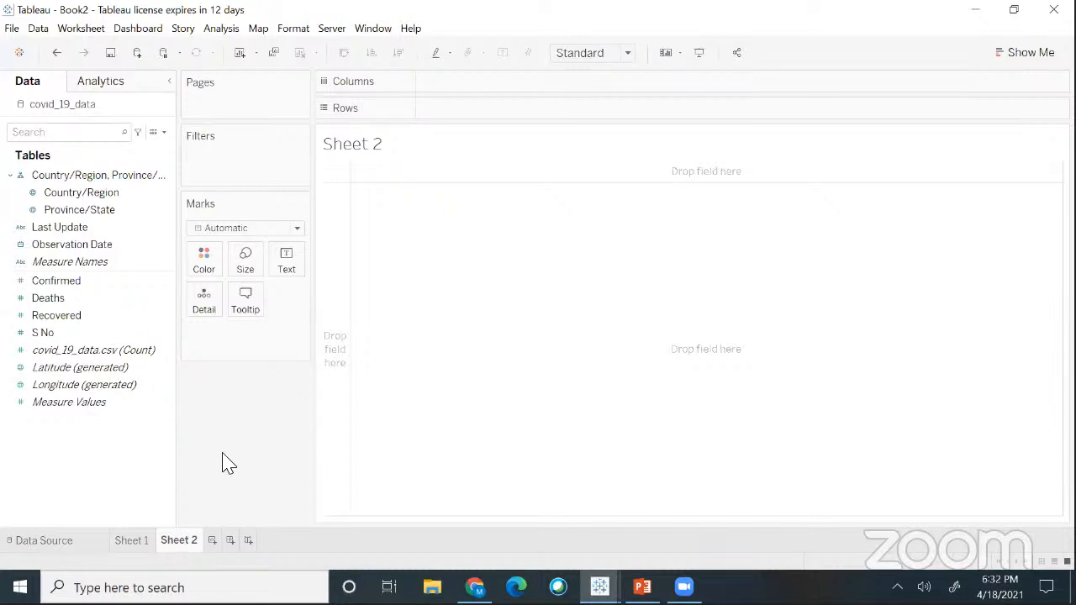
click(61, 245)
drag(66, 252, 466, 118)
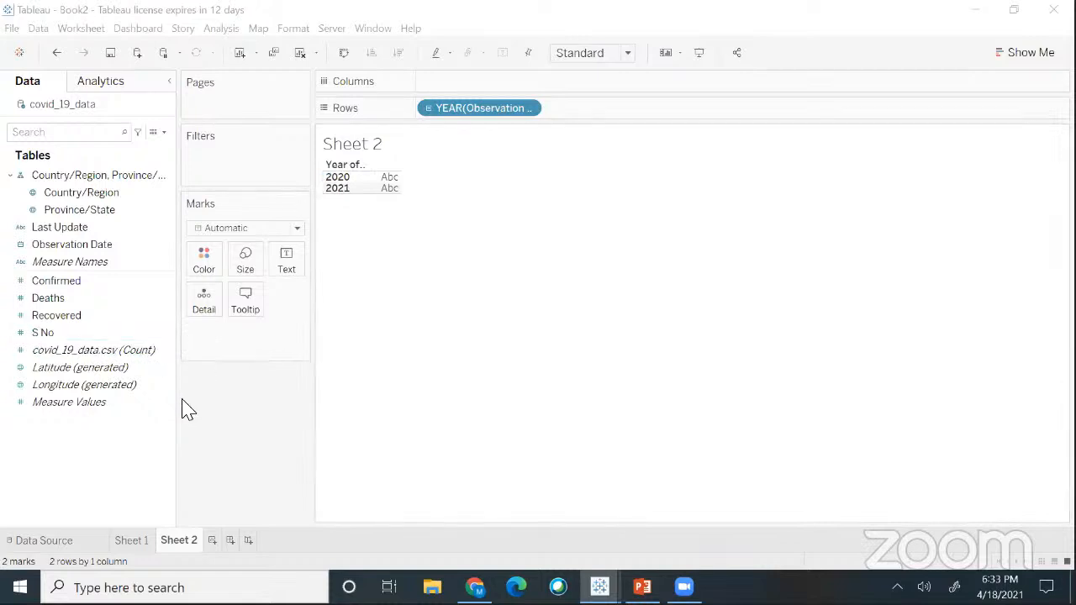
- Drag the Confirmed measure onto Columns to plot SUM(Confirmed) by year
click(139, 308)
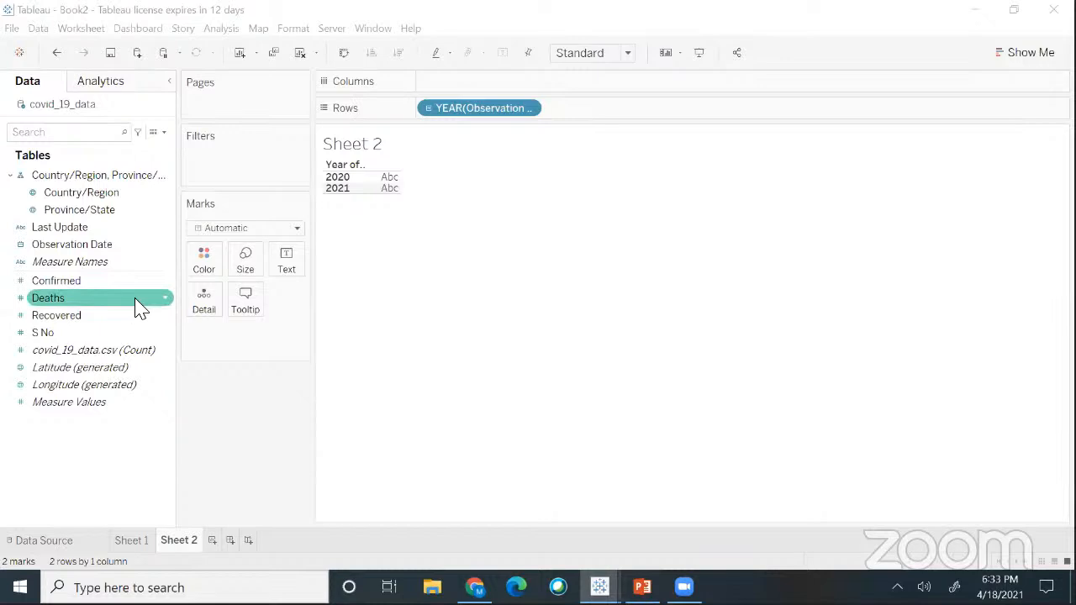
click(118, 286)
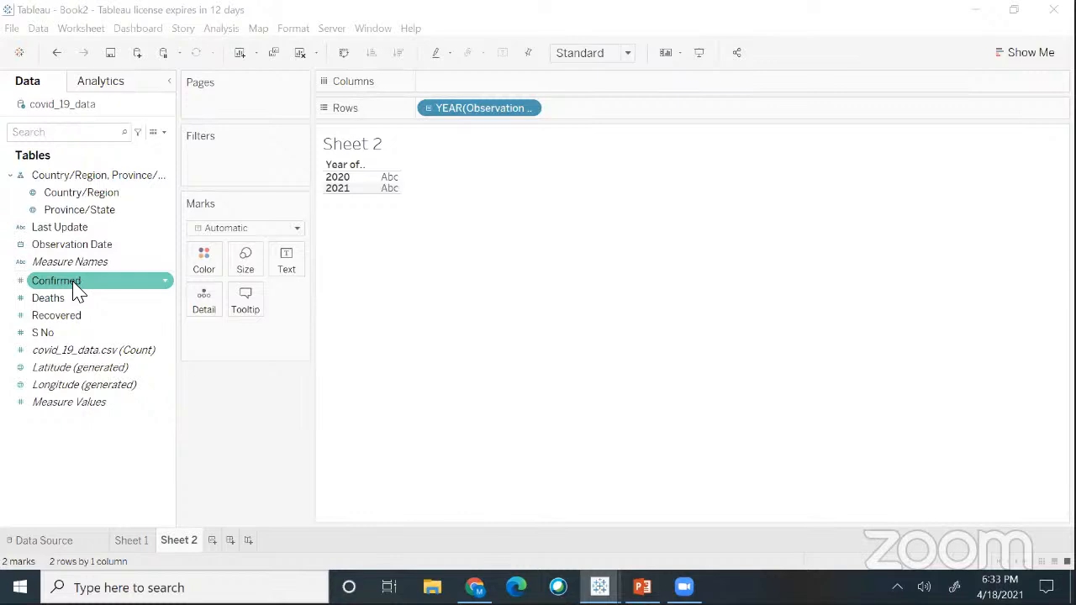
drag(74, 284, 474, 84)
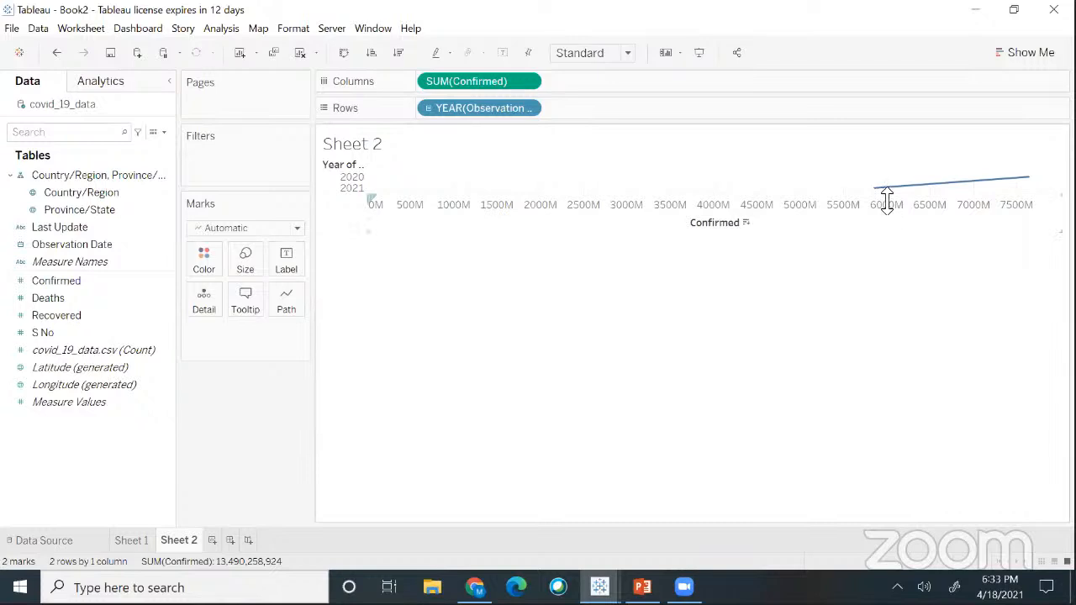
mouse_move(882, 194)
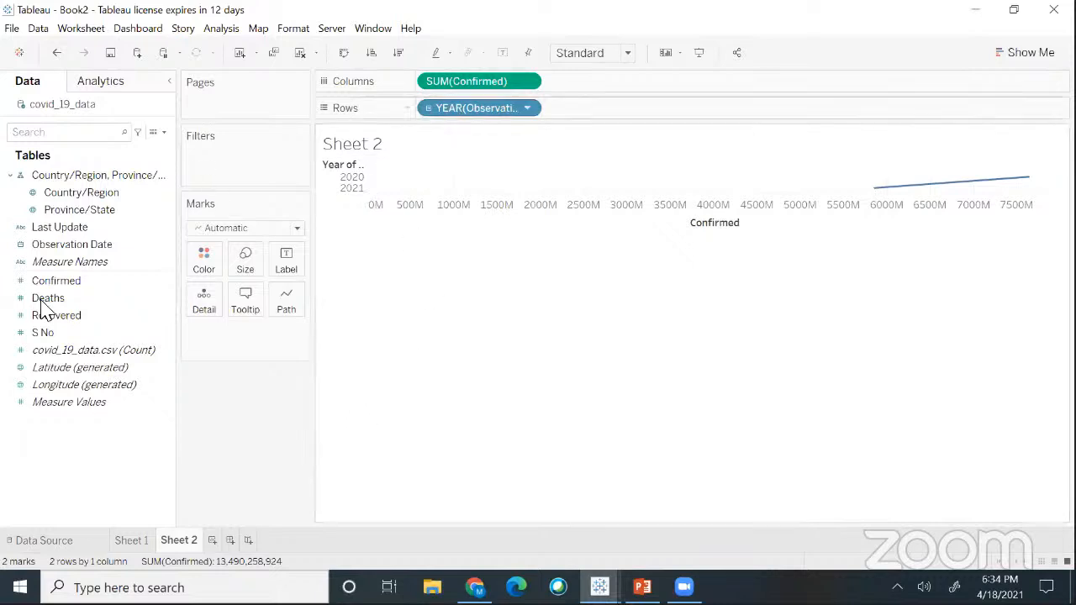
- Open the Show Me chart type suggestions for the yearly confirmed-cases view
click(73, 243)
click(416, 141)
click(122, 404)
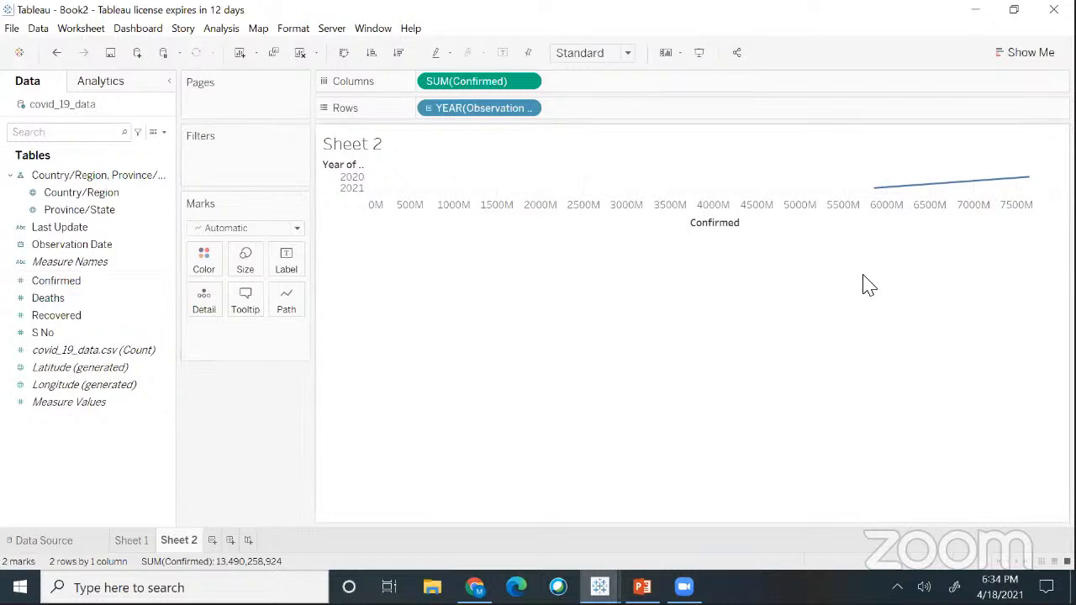
mouse_move(918, 192)
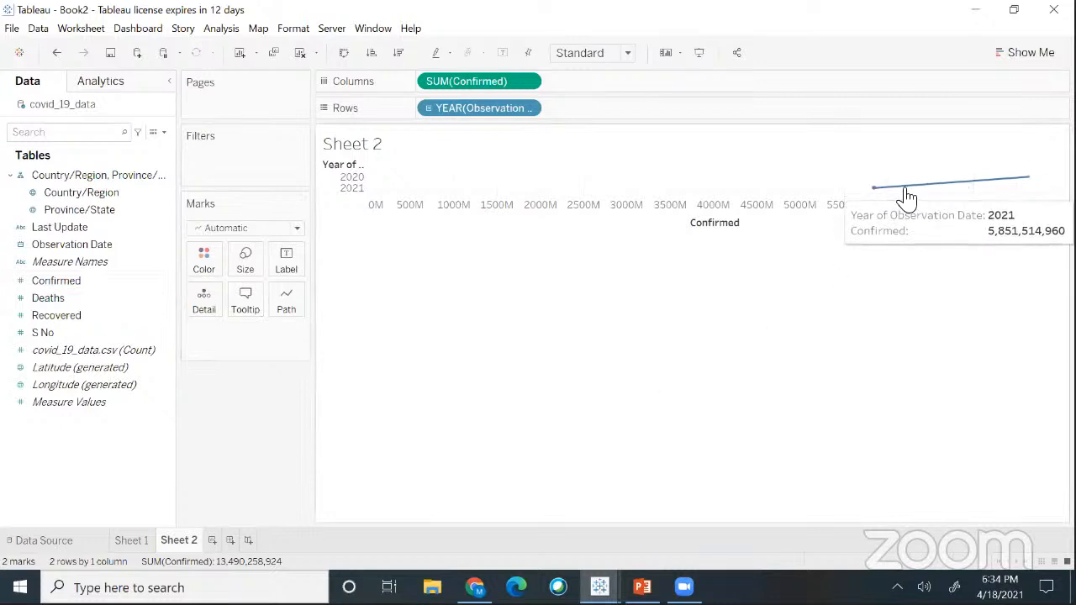
click(1019, 58)
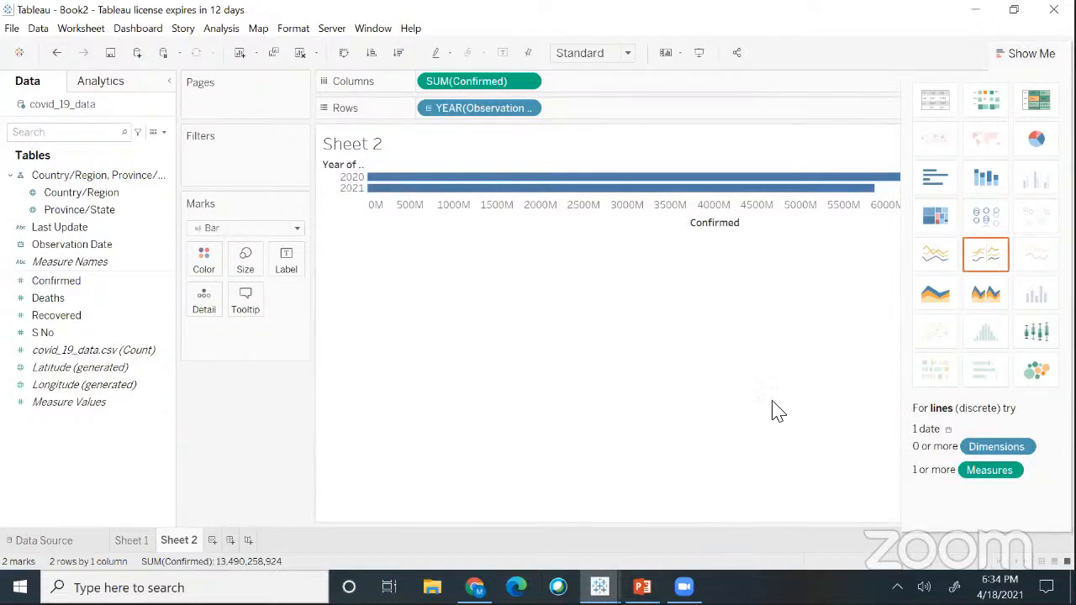
- Close Show Me, leaving horizontal bars for 2020 (~7500M) and 2021 (~5800M)
click(1017, 55)
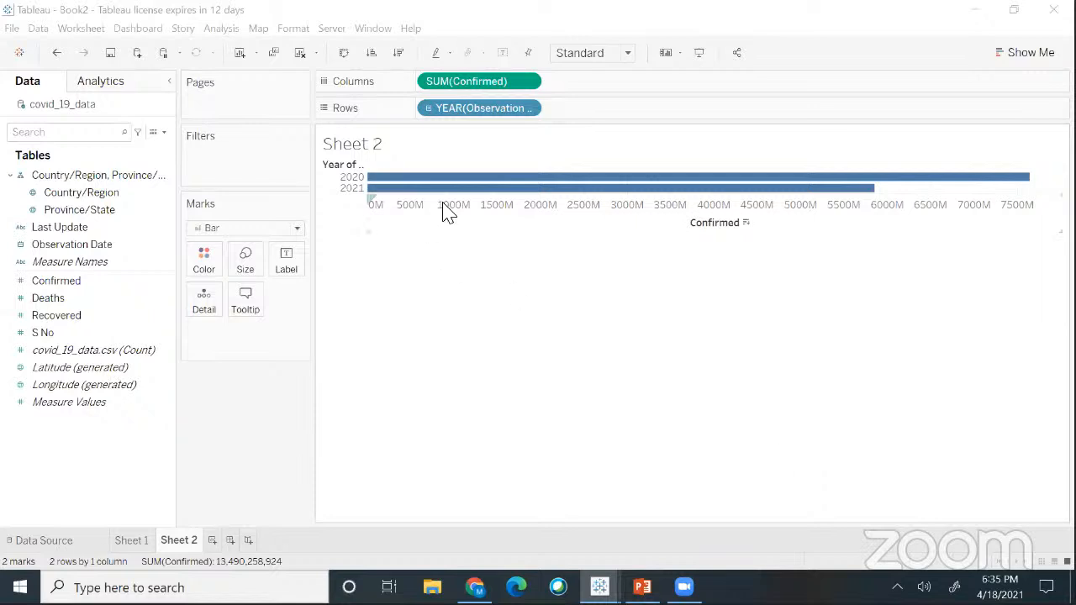
mouse_move(425, 202)
- Change the YEAR(Observation Date) pill on Rows to Exact Date, giving 403 daily bars
click(527, 109)
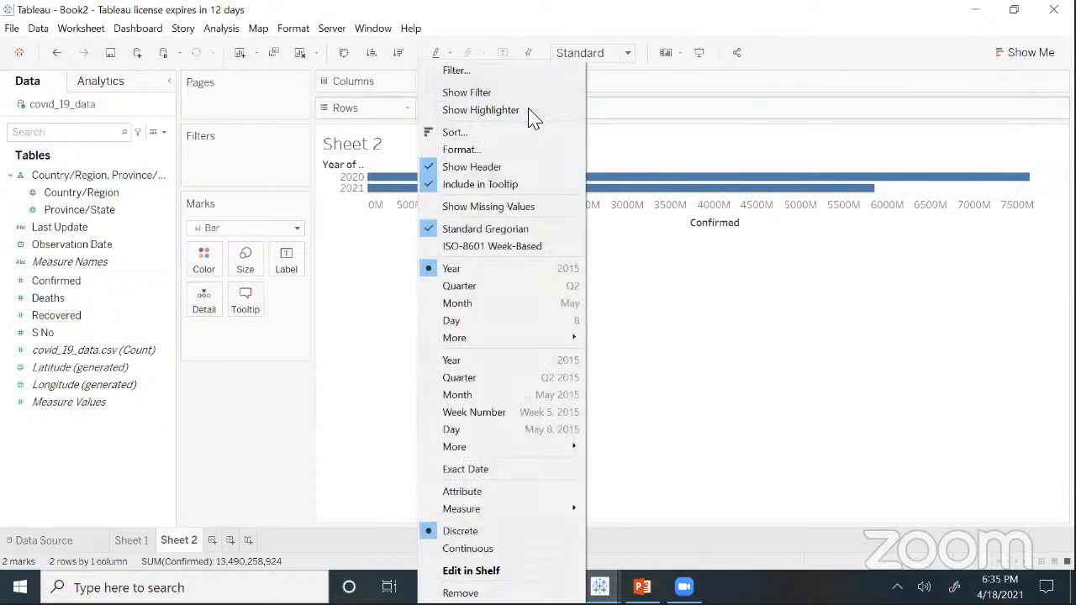
click(586, 126)
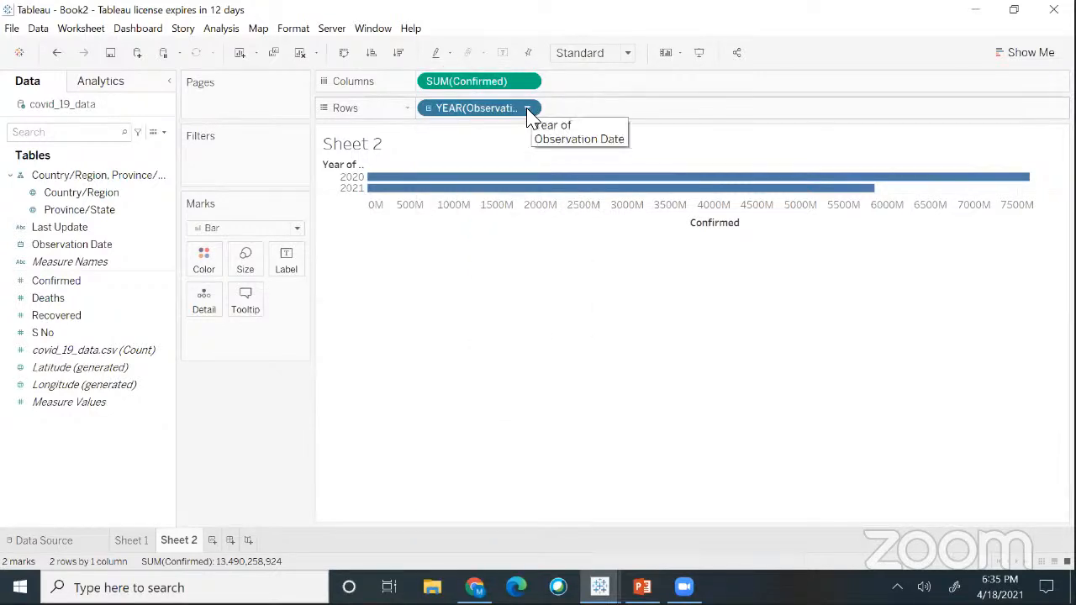
click(529, 114)
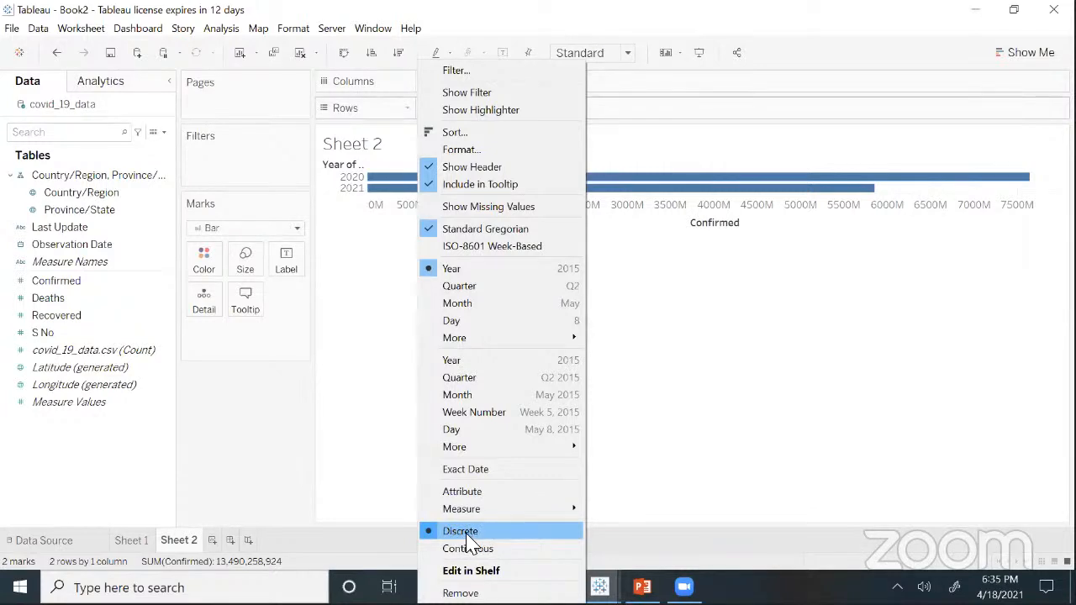
click(707, 107)
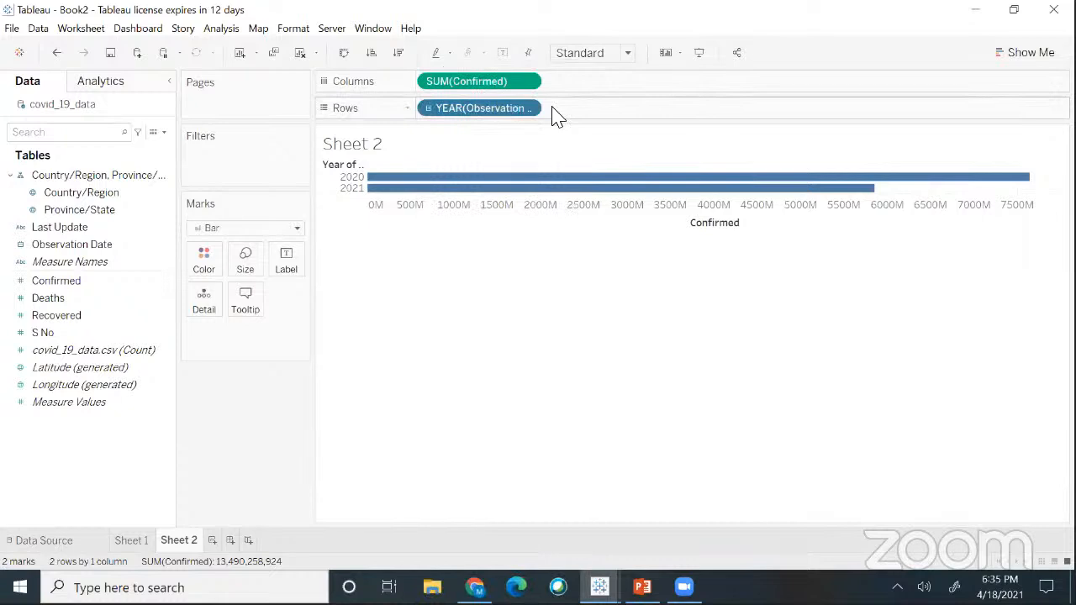
click(532, 109)
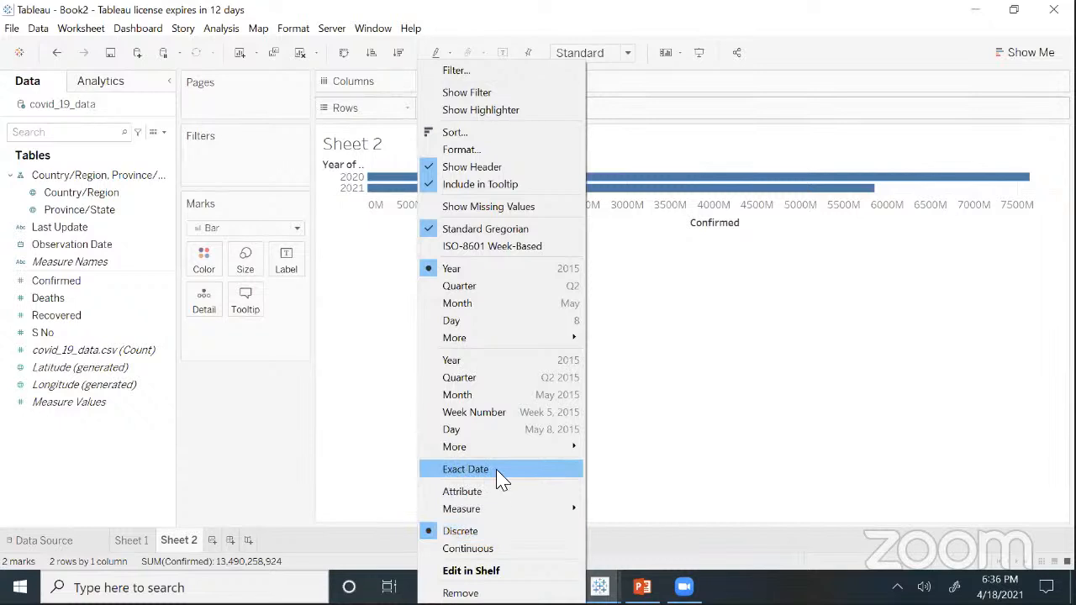
click(587, 374)
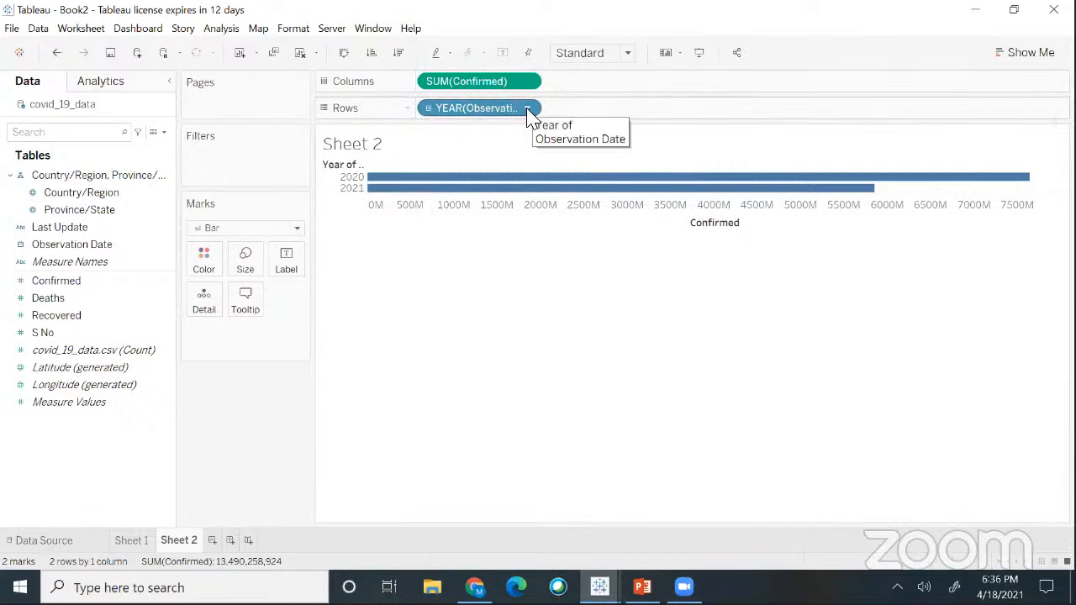
click(528, 110)
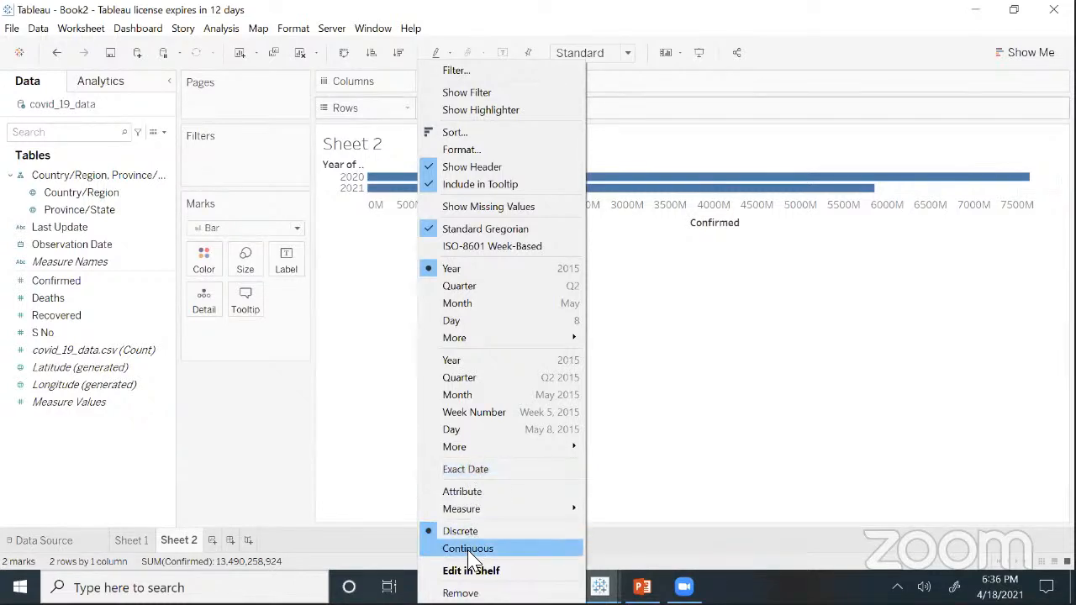
click(475, 469)
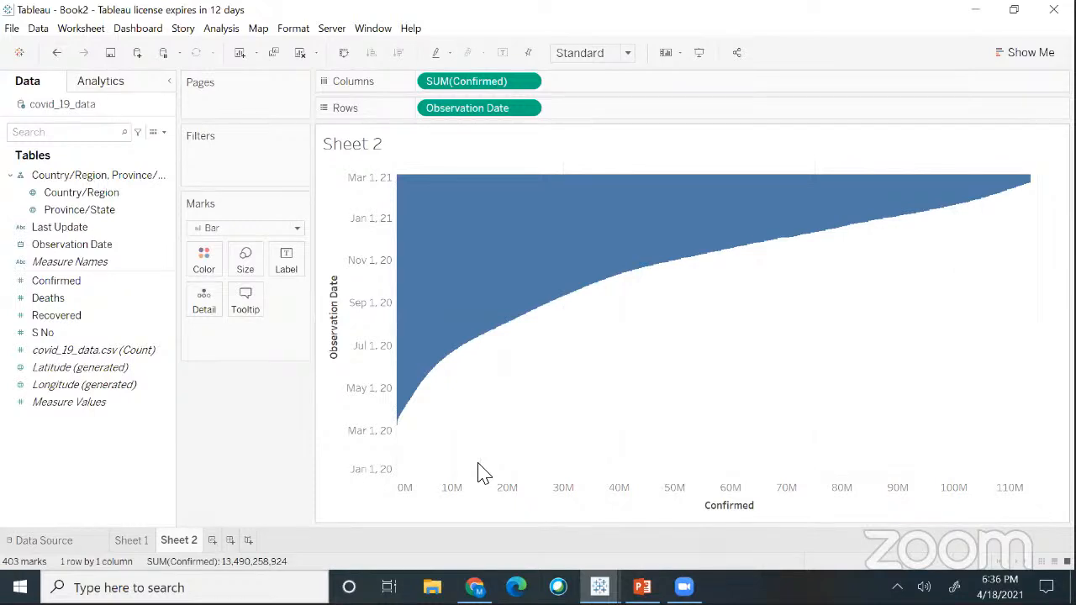
- Undo, then reapply Exact Date to the Observation Date pill
key(ctrl+z)
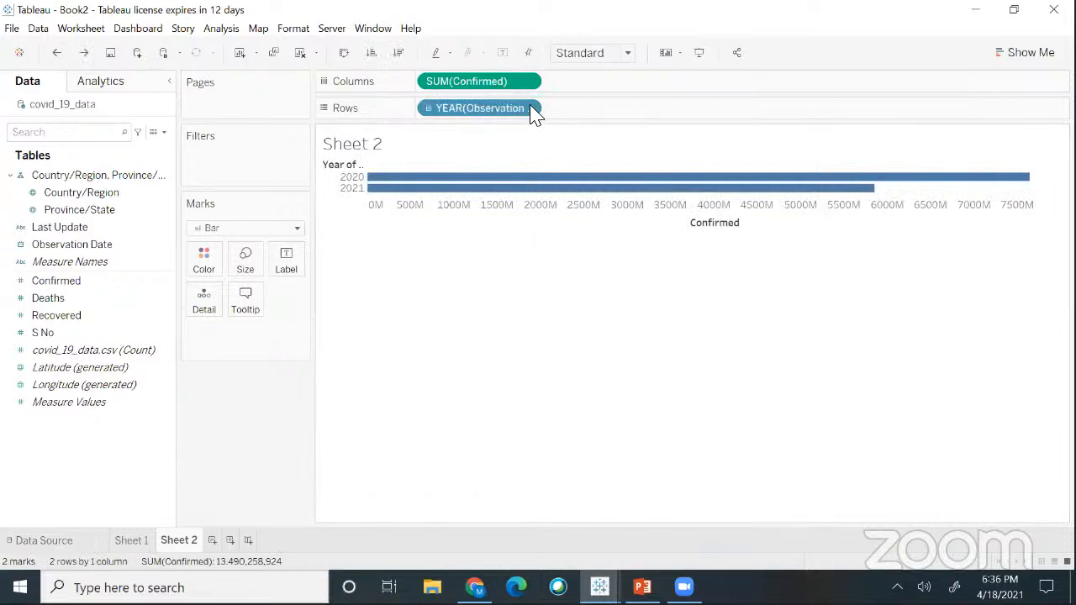
click(530, 108)
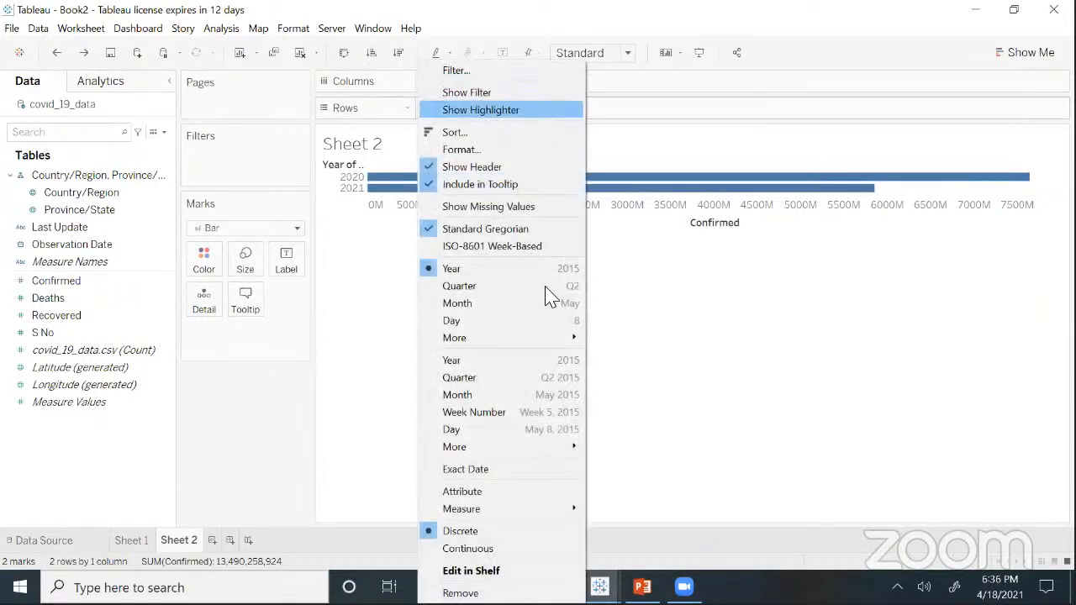
click(467, 469)
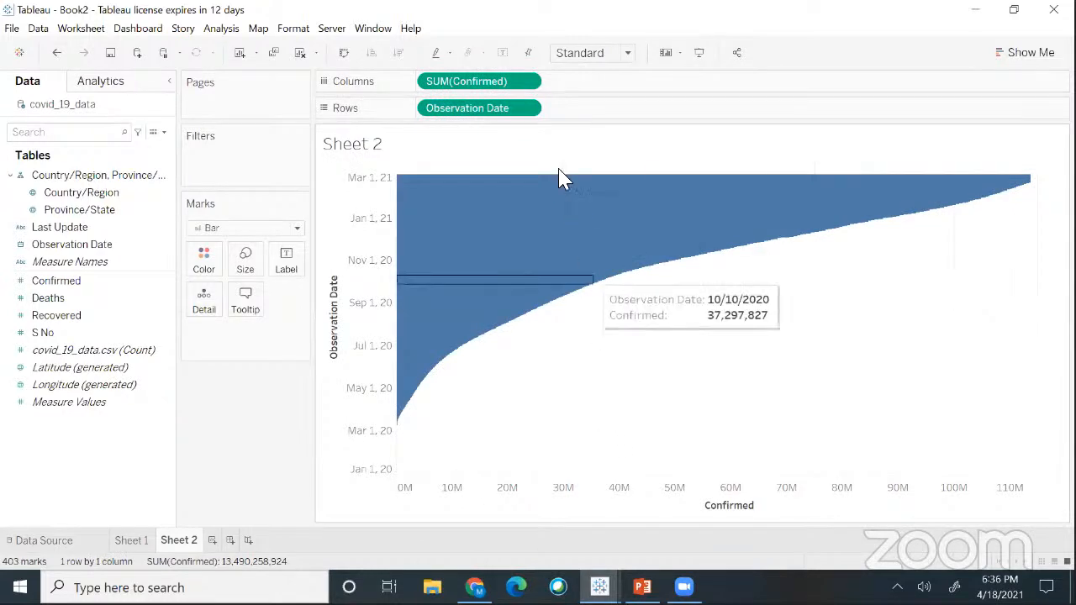
- Swap rows and columns with Ctrl+W so Observation Date runs along the horizontal axis
click(528, 110)
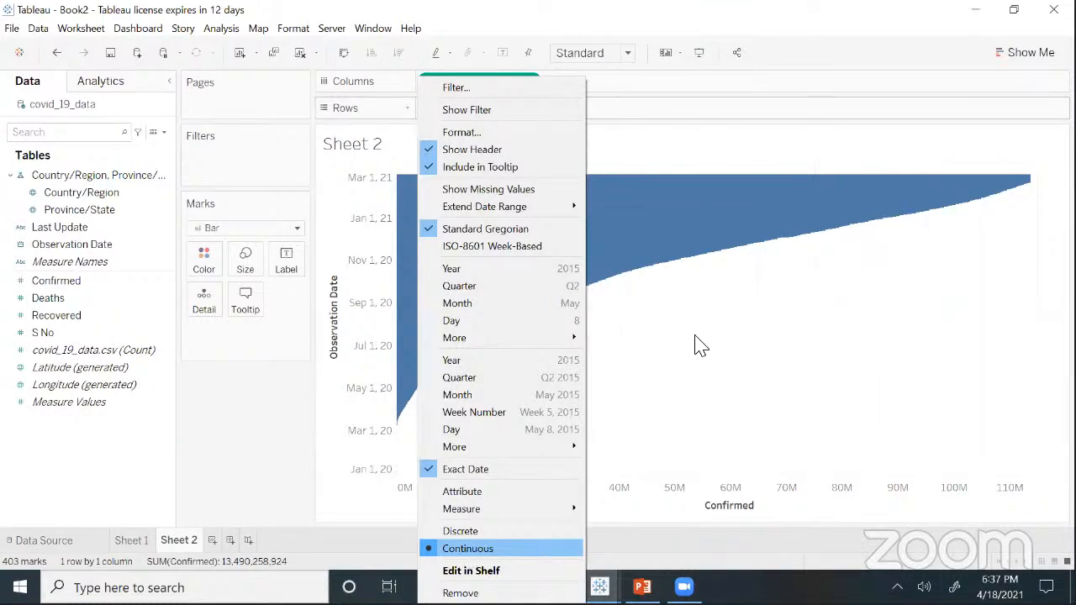
click(409, 380)
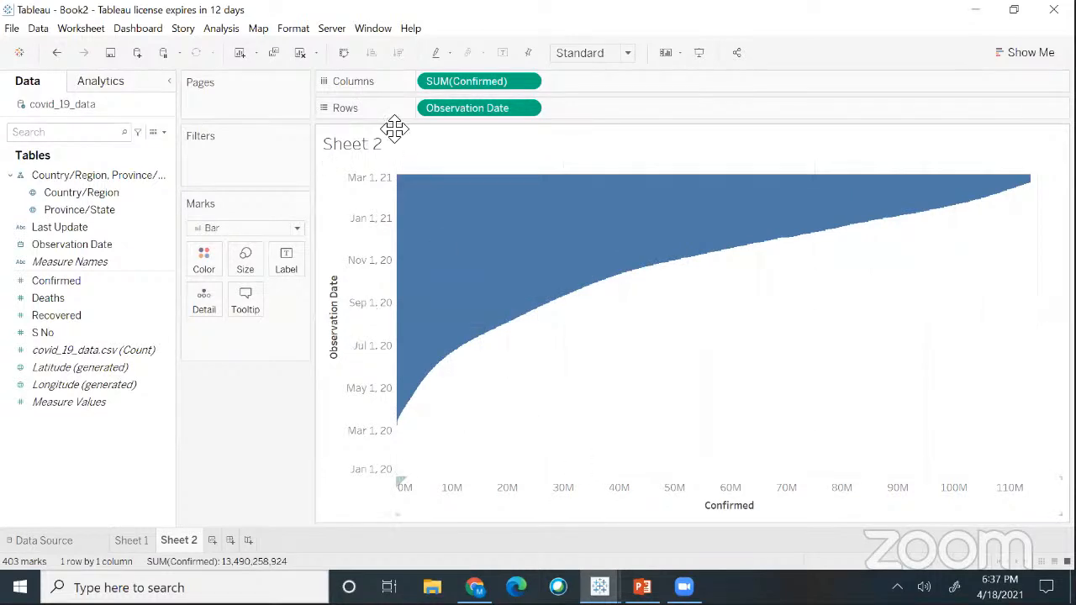
mouse_move(458, 226)
mouse_move(404, 345)
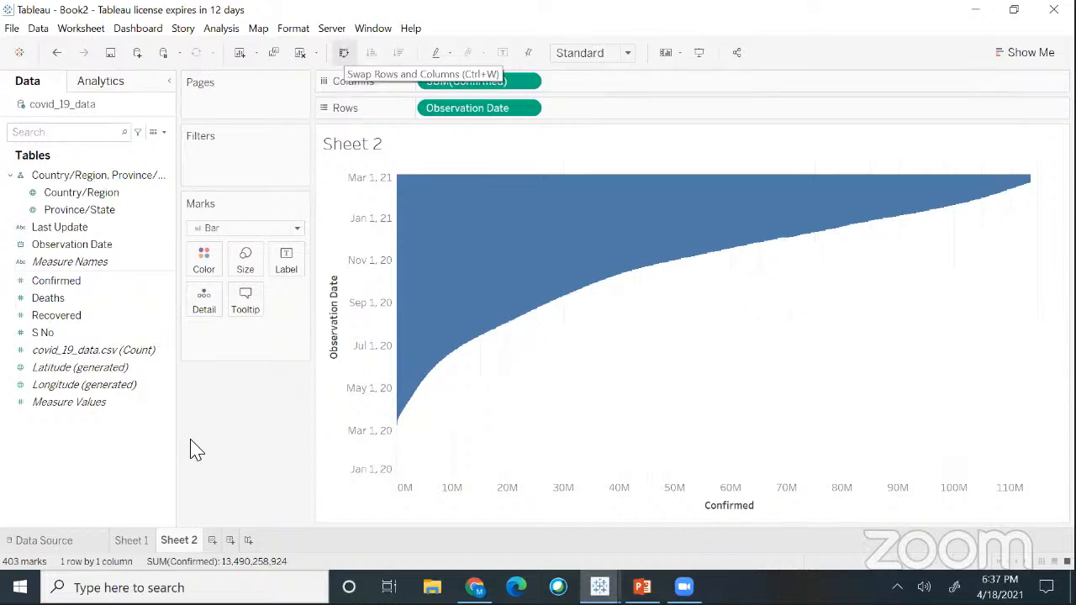
key(ctrl+w)
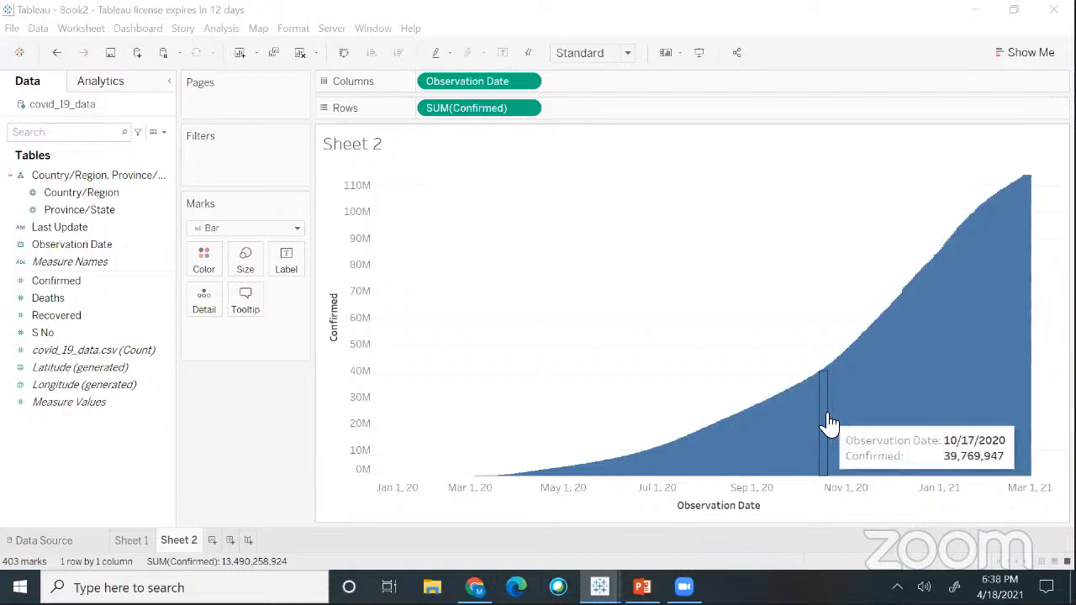
- Open the Size settings on the Marks card for the confirmed-cases bars
click(246, 269)
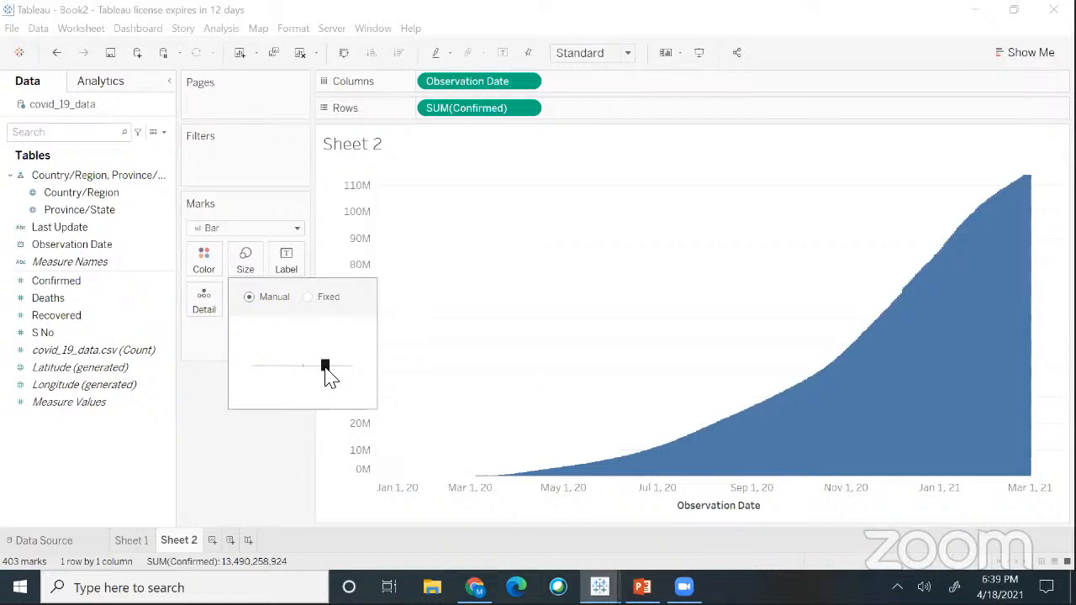
- Drag the Size slider left to thin the bars, then reopen the Size popup
drag(325, 368, 266, 369)
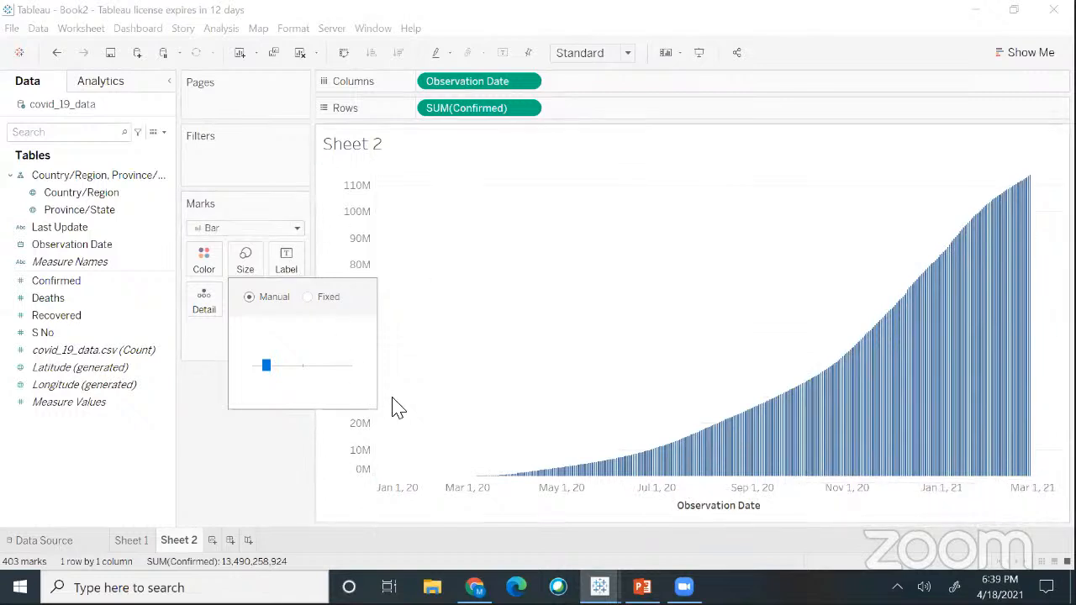
click(243, 268)
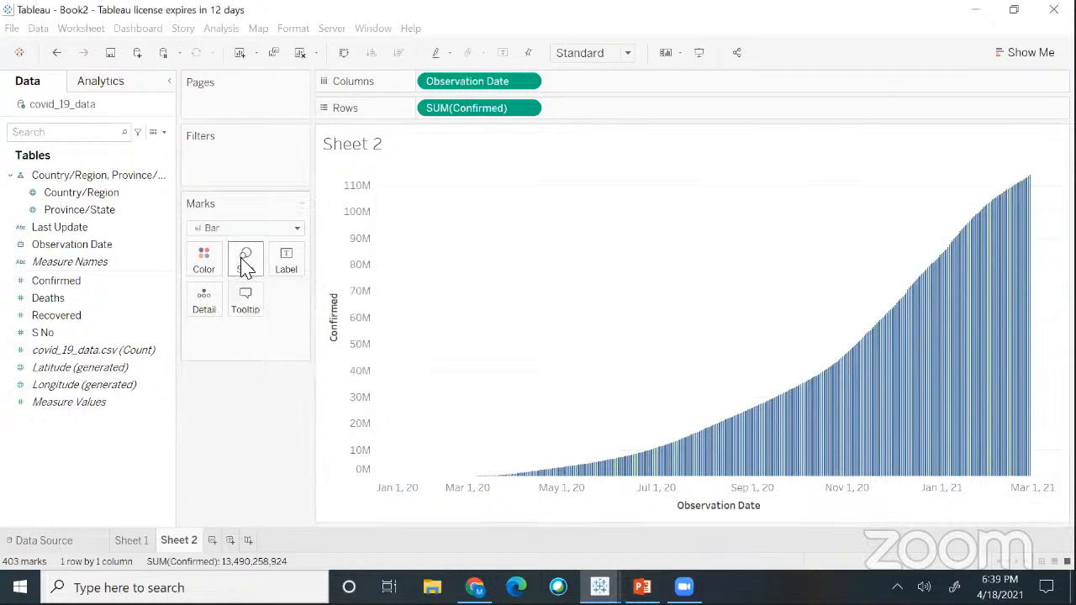
click(244, 269)
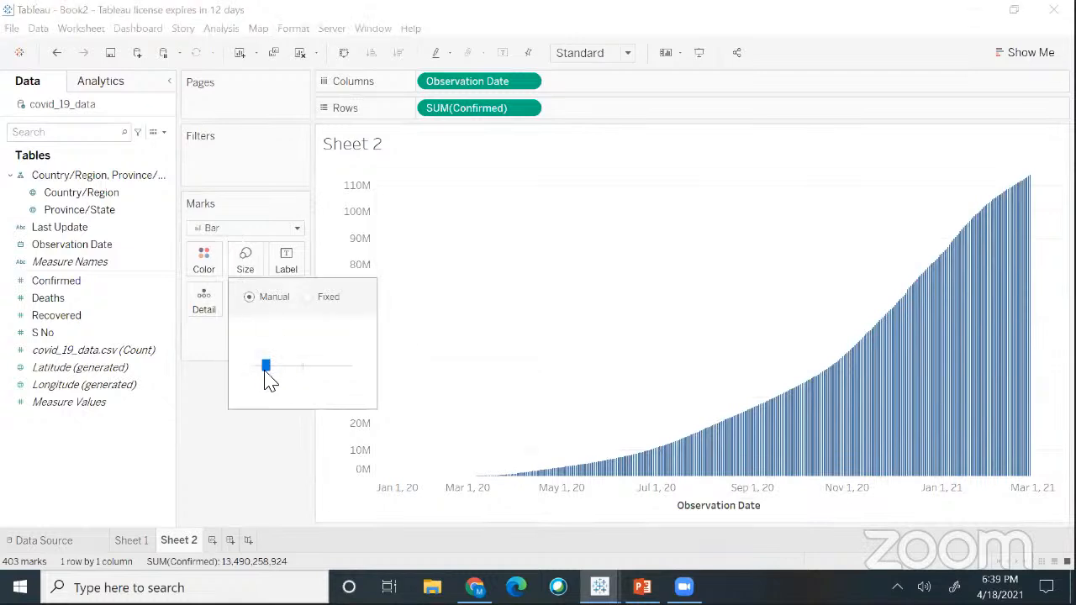
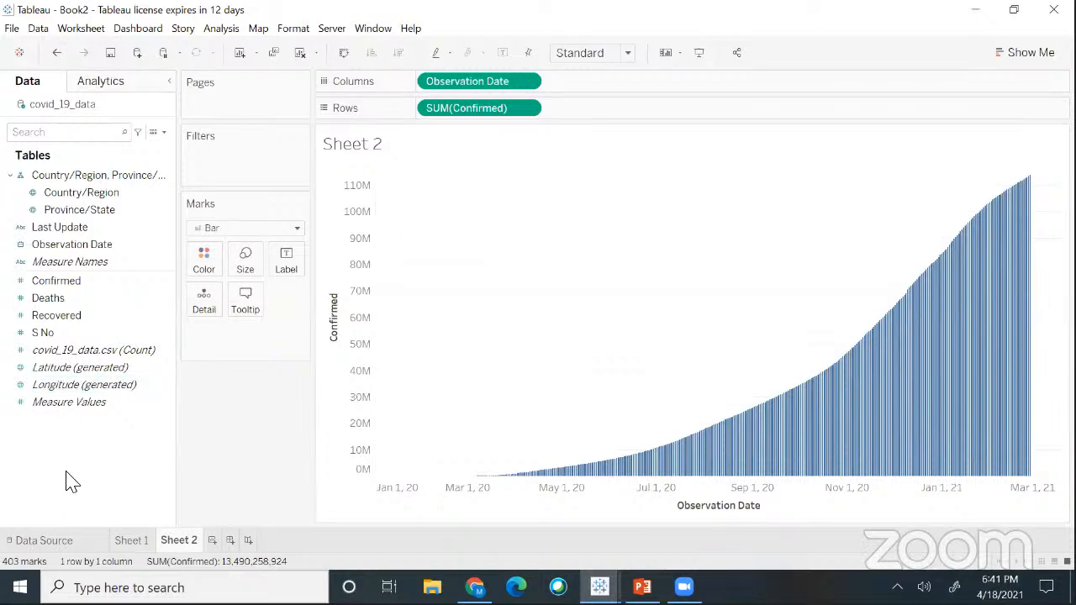
- Select the Last Update and Deaths fields, then open the Data pane's field-creation menu
click(46, 227)
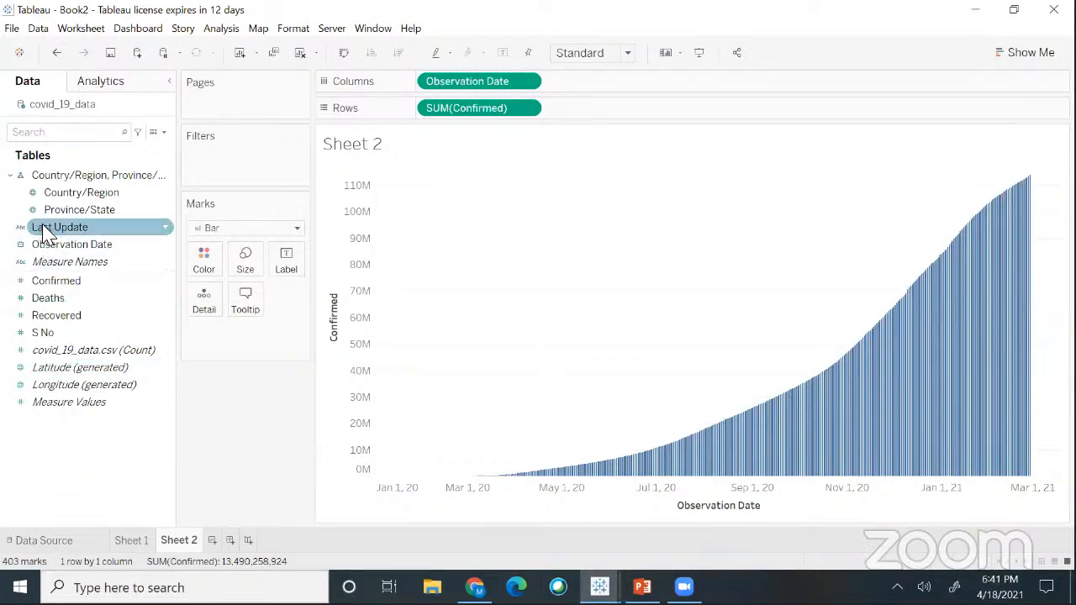
right_click(86, 482)
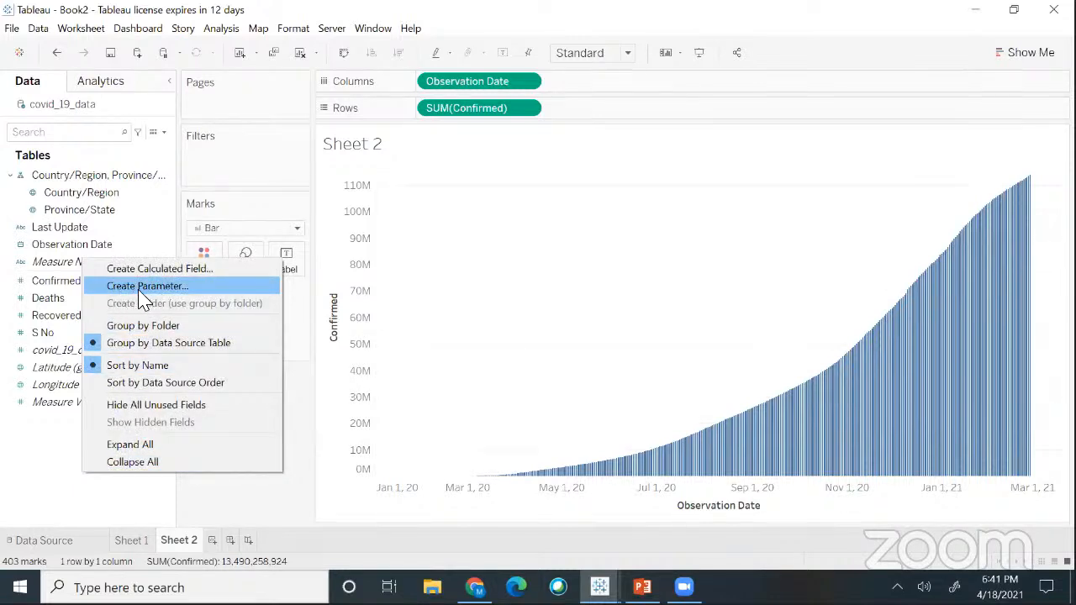
click(53, 462)
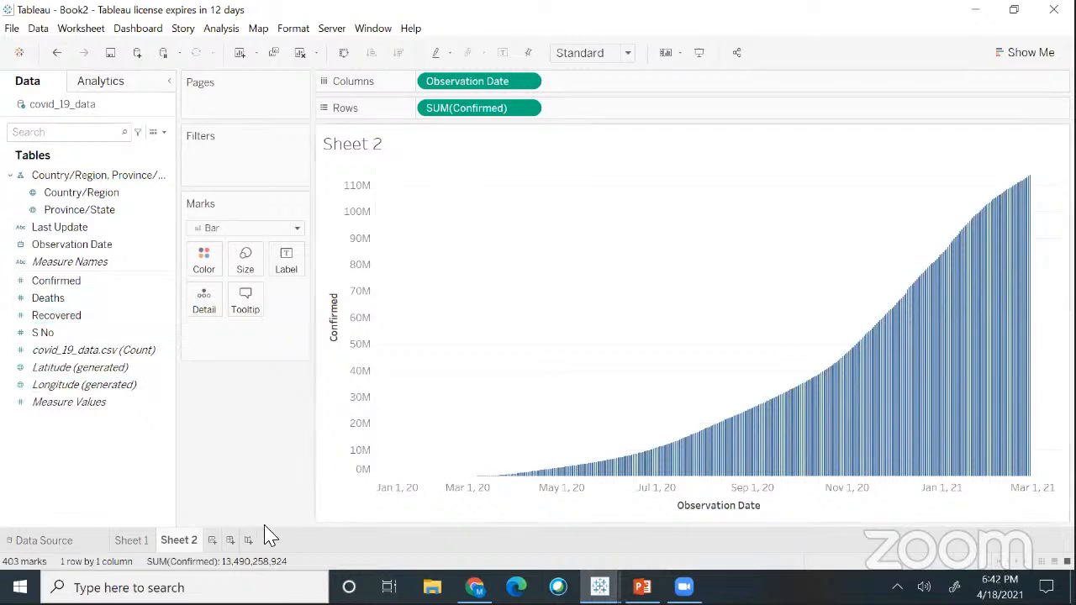
click(120, 294)
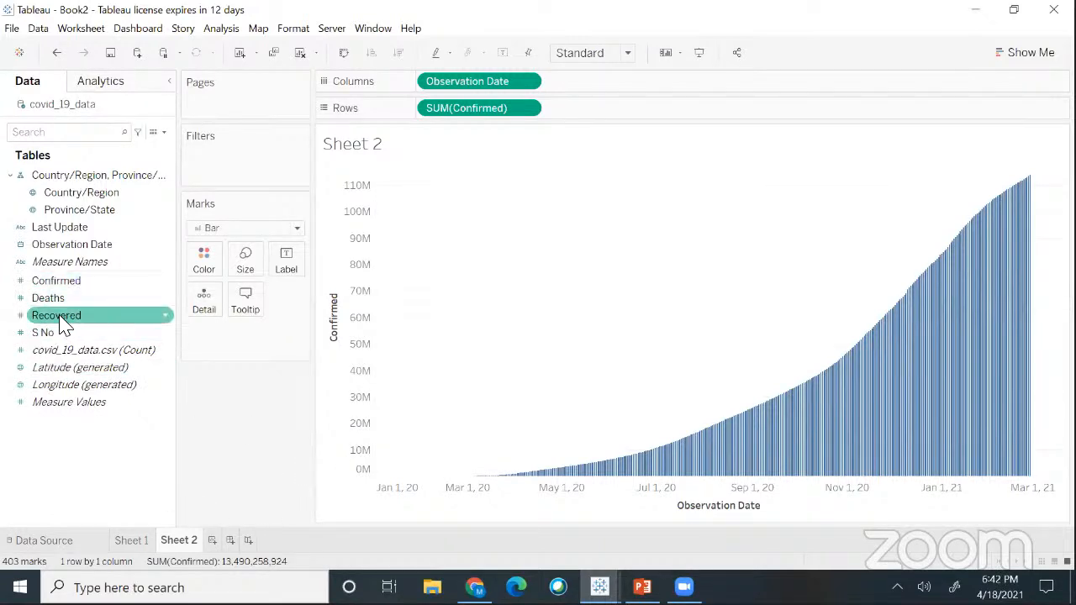
right_click(74, 468)
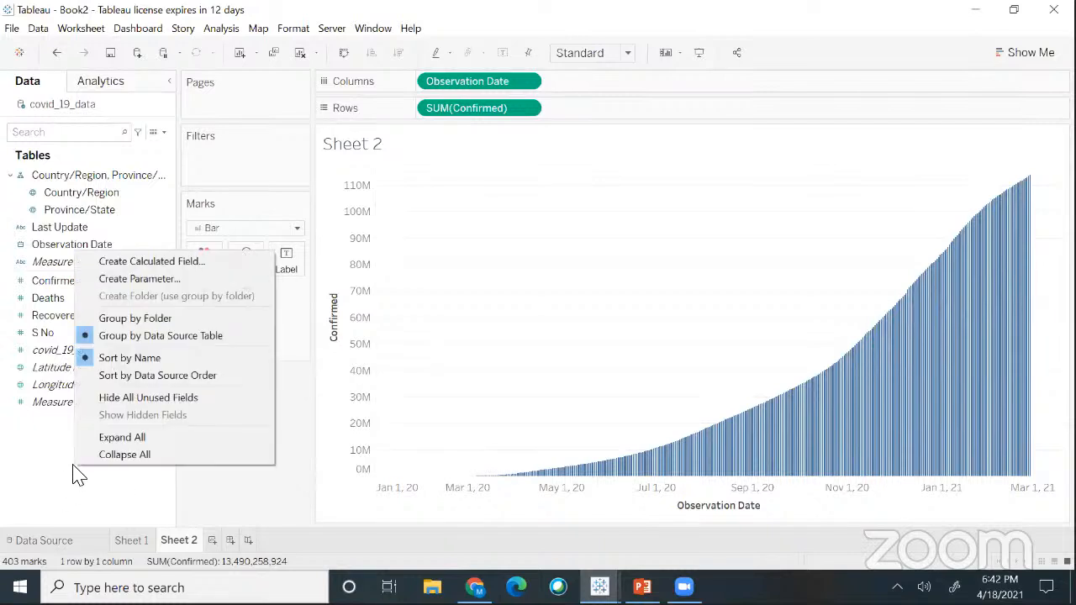
- Create a new parameter, Parameter 1 (Float, current value 1), and move its dialog aside
click(115, 283)
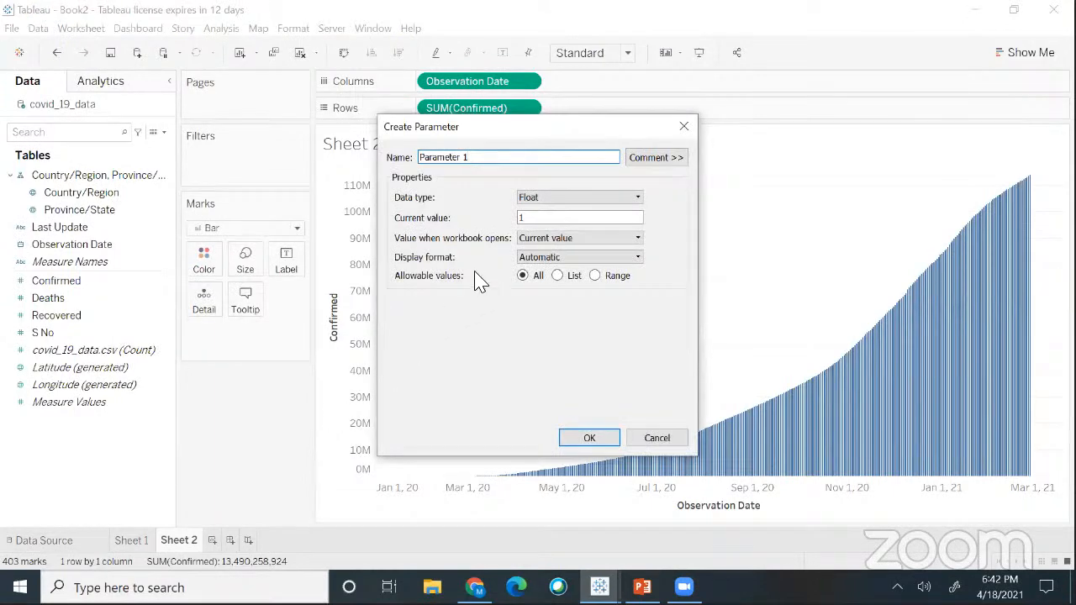
click(542, 104)
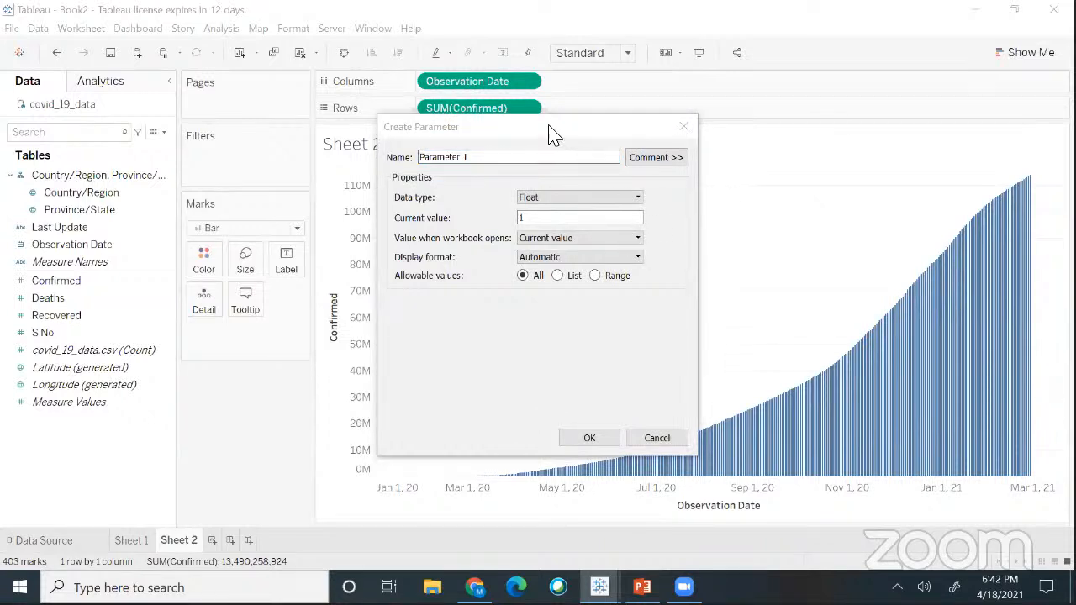
click(542, 127)
drag(540, 120, 599, 143)
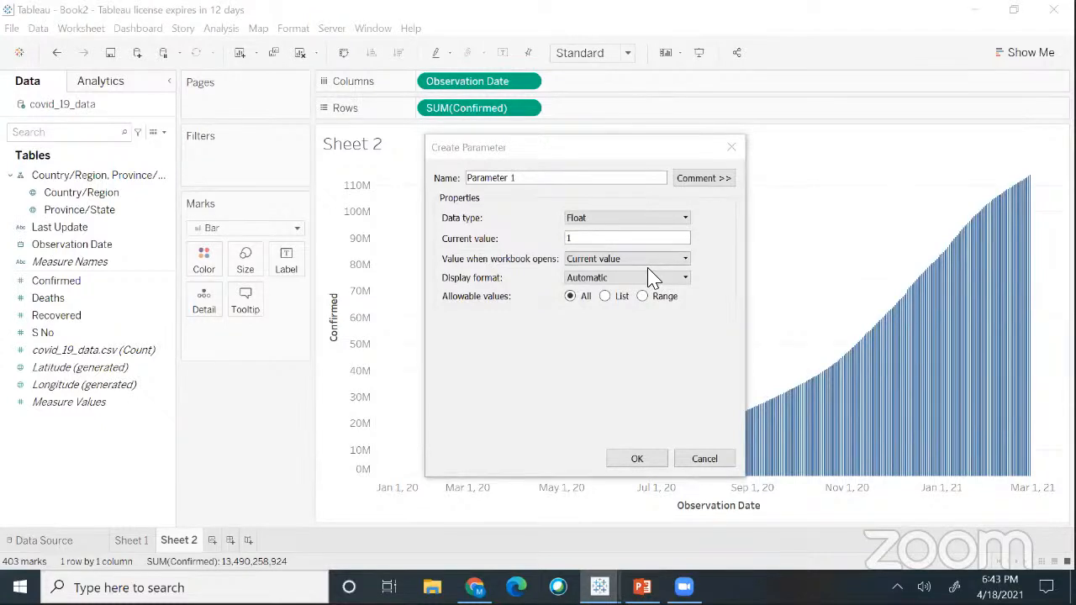
- Set Parameter 1's data type to String with List as the allowable values
click(685, 221)
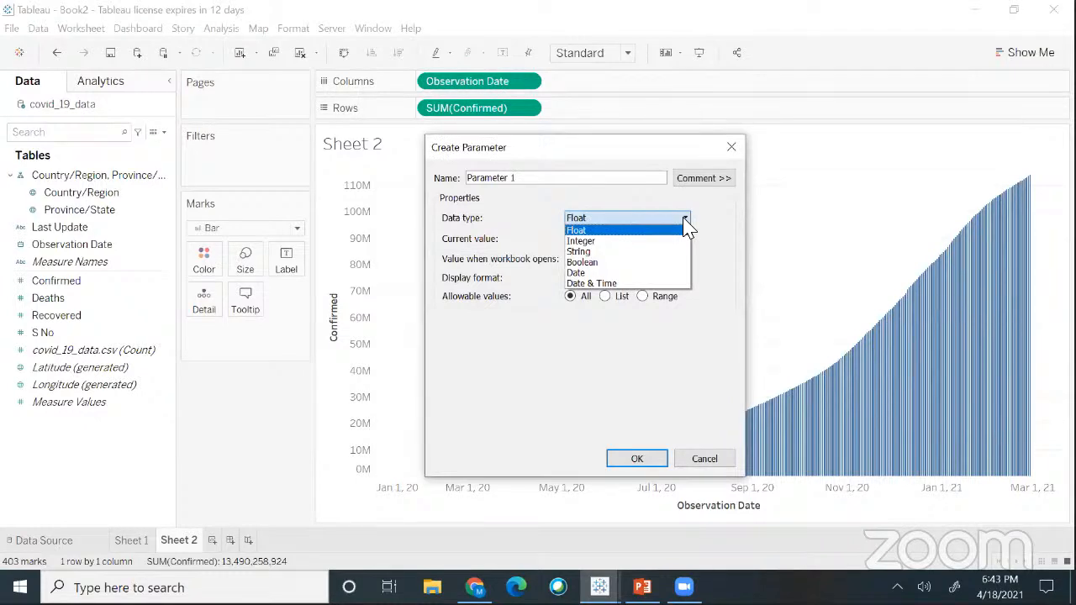
click(579, 254)
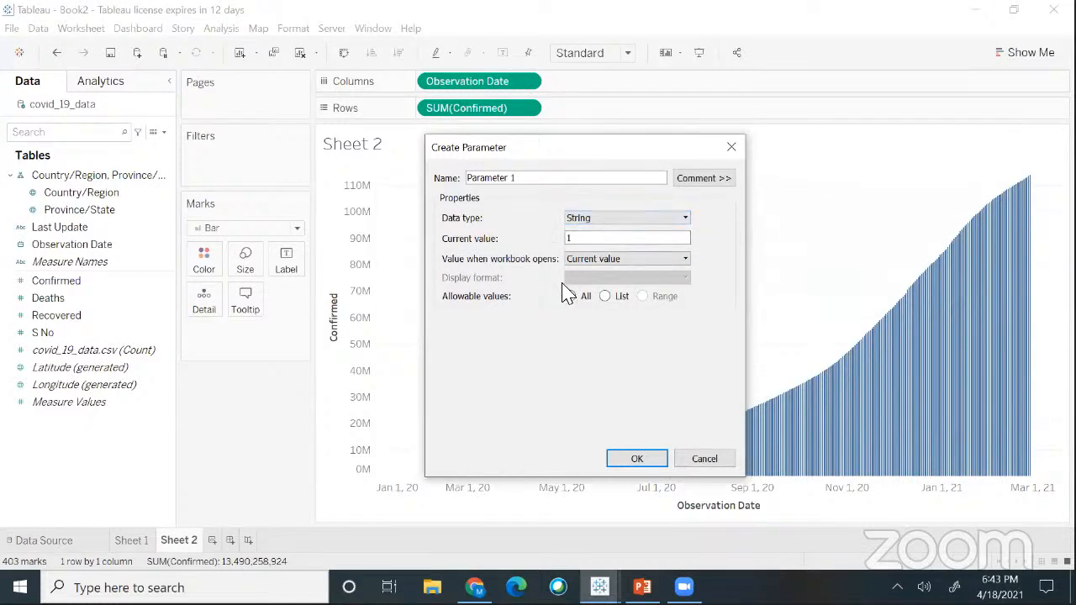
click(606, 297)
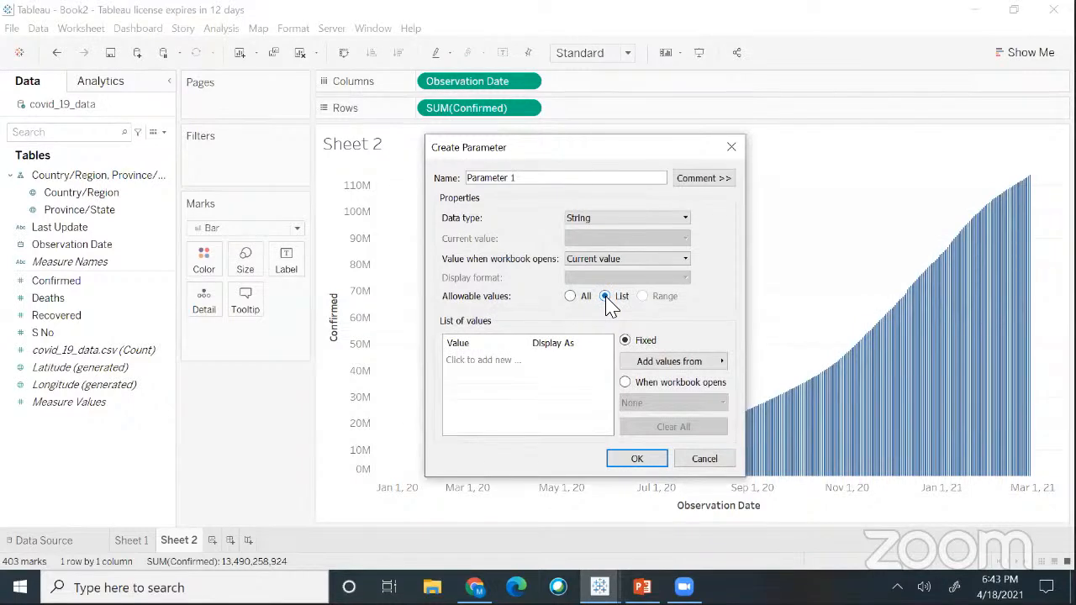
- Add list values Daily Change, No.of Deaths and No.Recovered, then select the default name Parameter 1
click(469, 360)
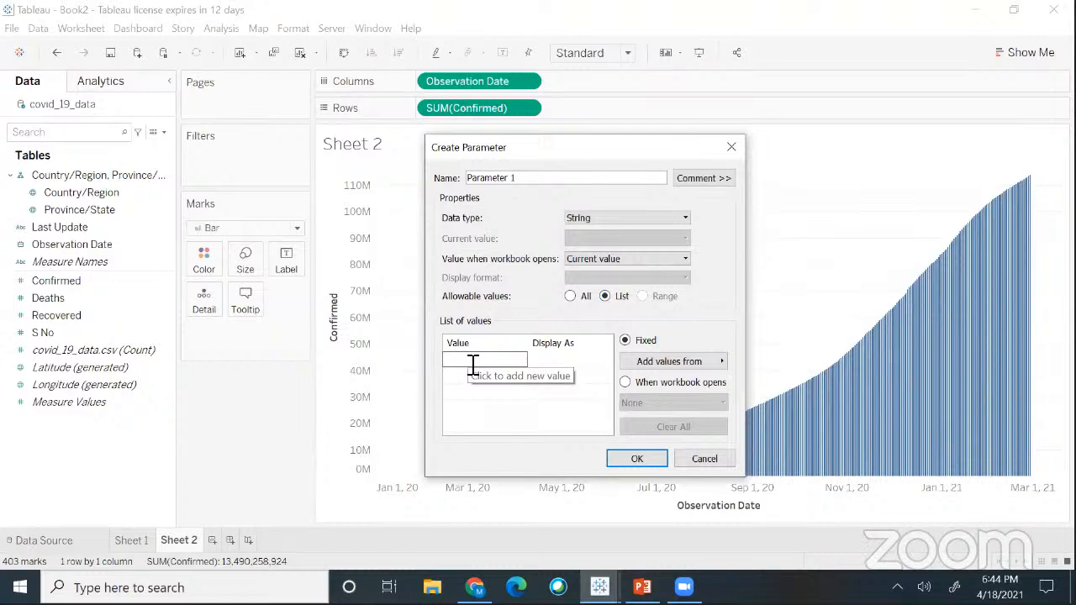
text(Daily Change)
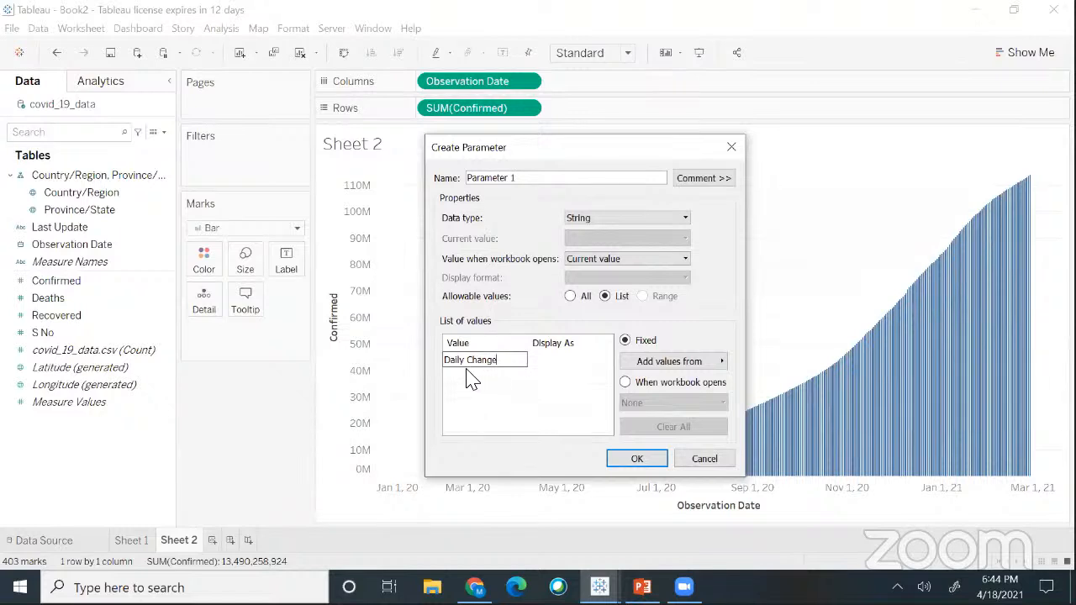
key(Return)
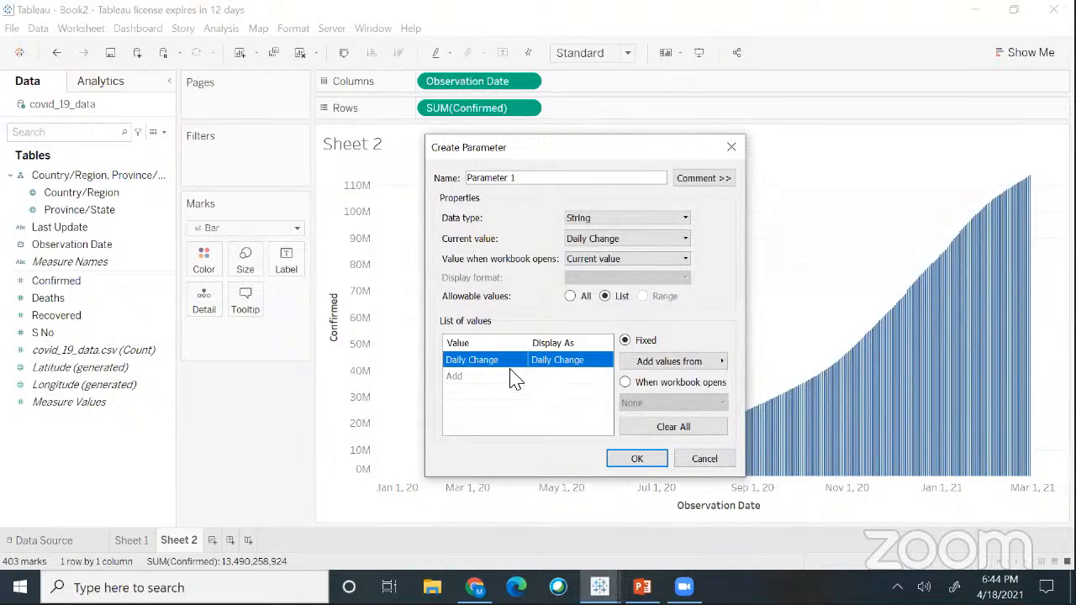
click(462, 376)
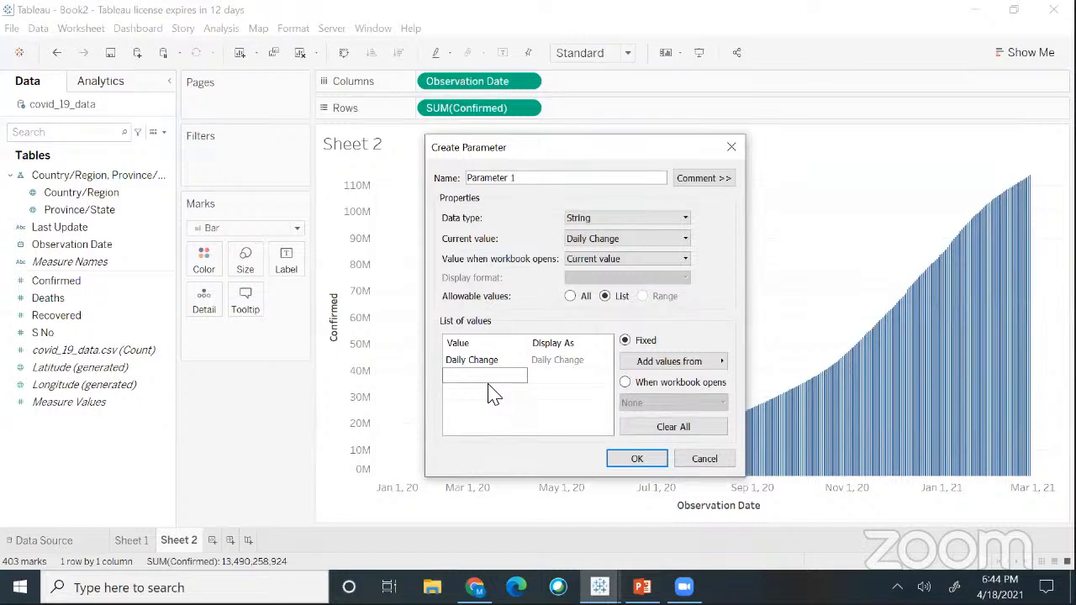
text(No.of Deaths)
click(470, 393)
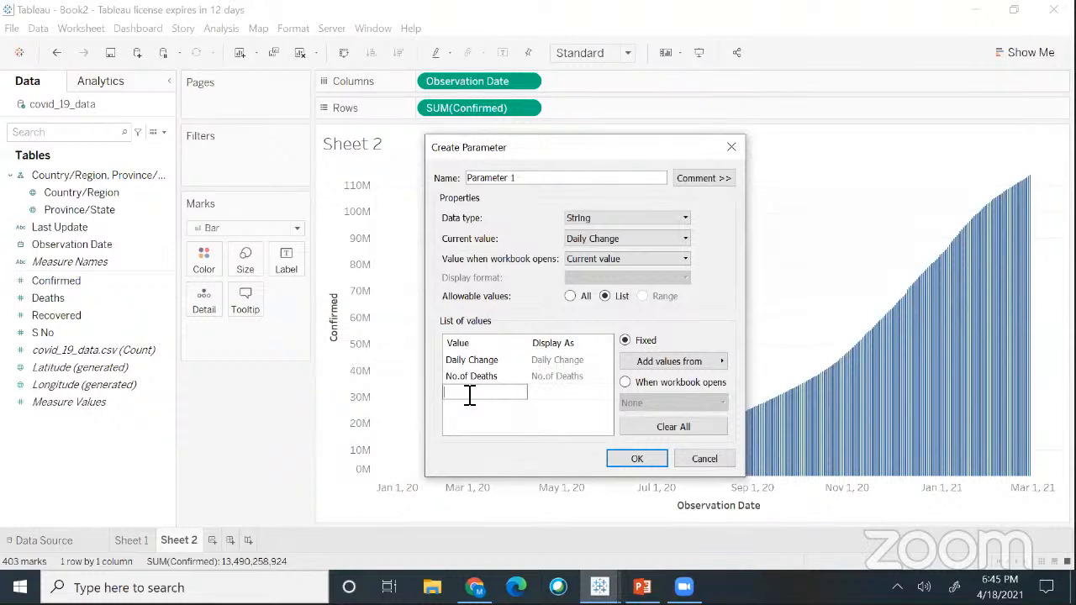
text(No.Recovered)
click(545, 388)
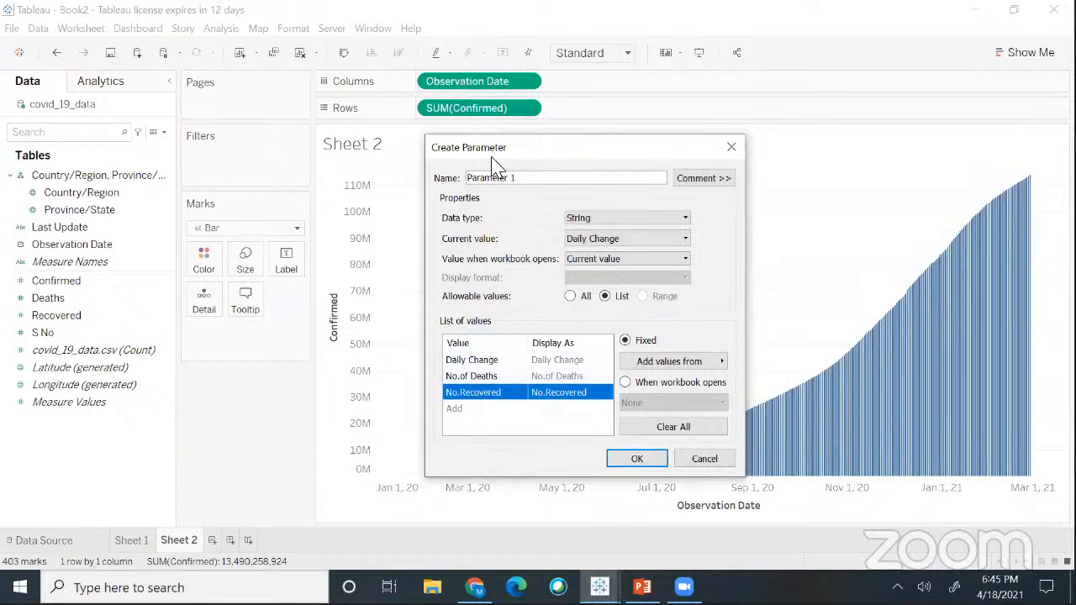
click(528, 178)
drag(528, 177, 463, 177)
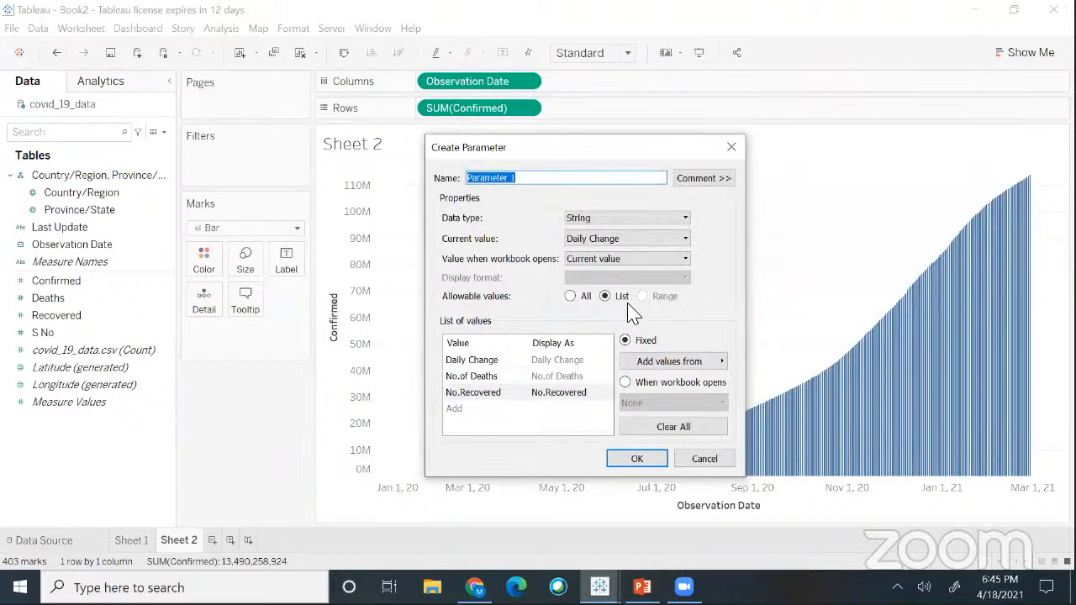
- Name the parameter 'Cases' and confirm it so it appears under Parameters
text(Cases)
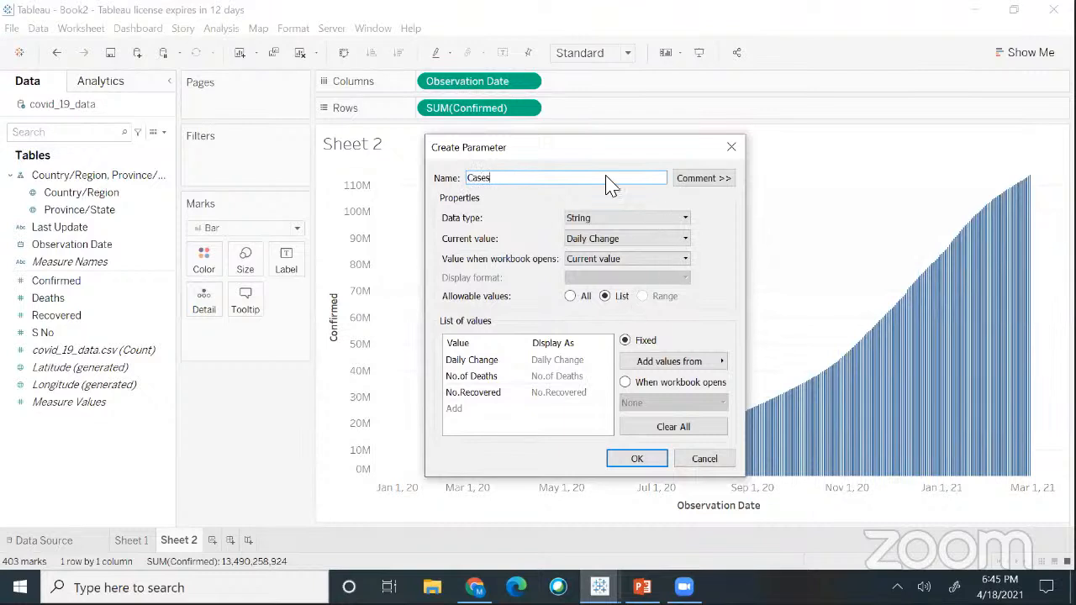
drag(475, 178, 472, 179)
click(504, 180)
click(713, 251)
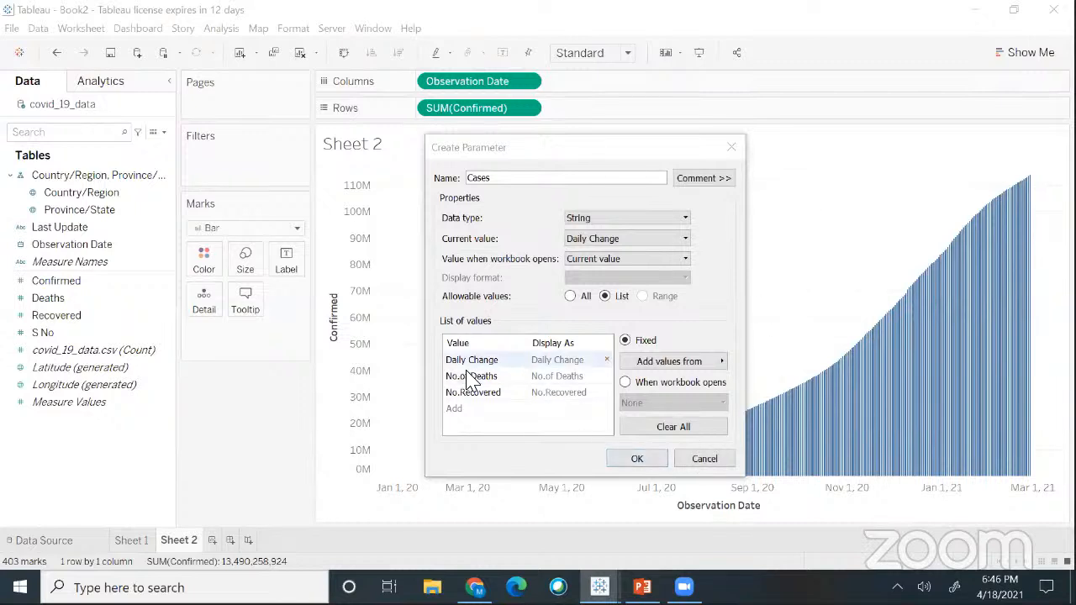
click(496, 177)
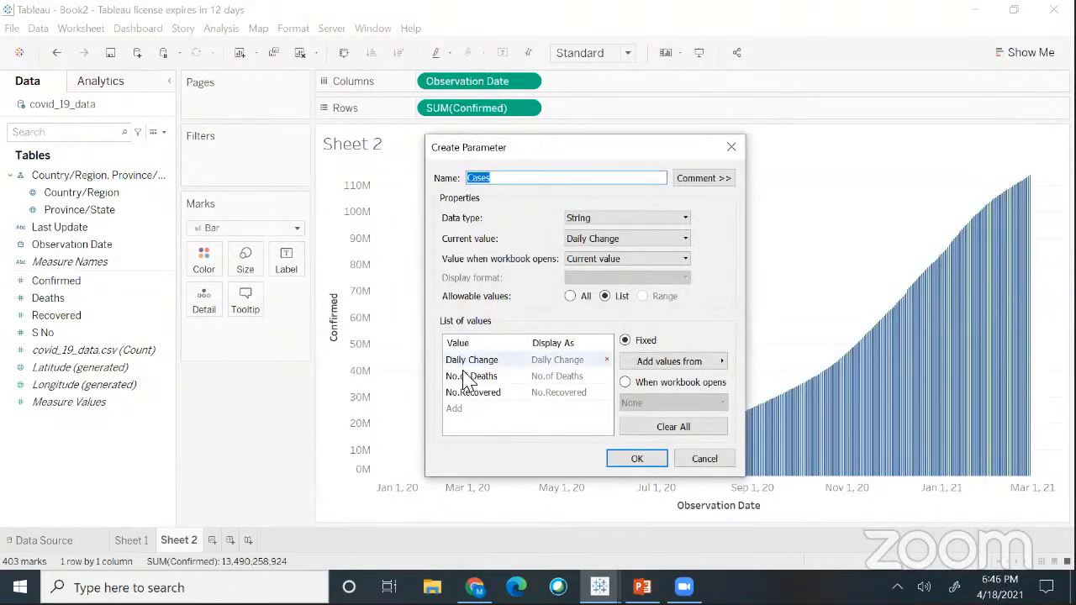
click(632, 464)
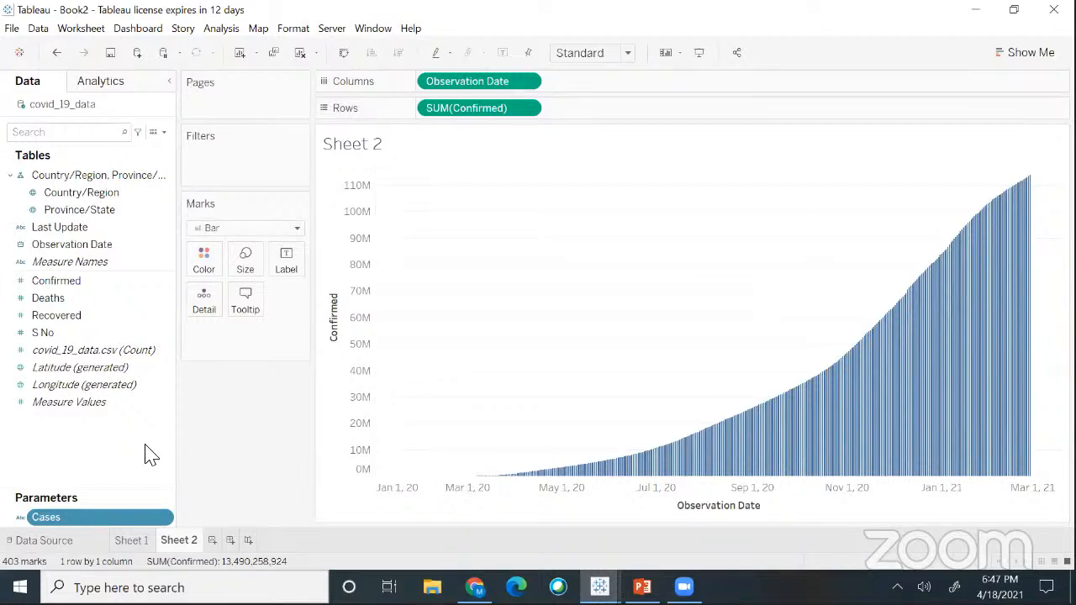
- Start a new calculated field, Calculation1, from the Data pane's context menu
right_click(72, 452)
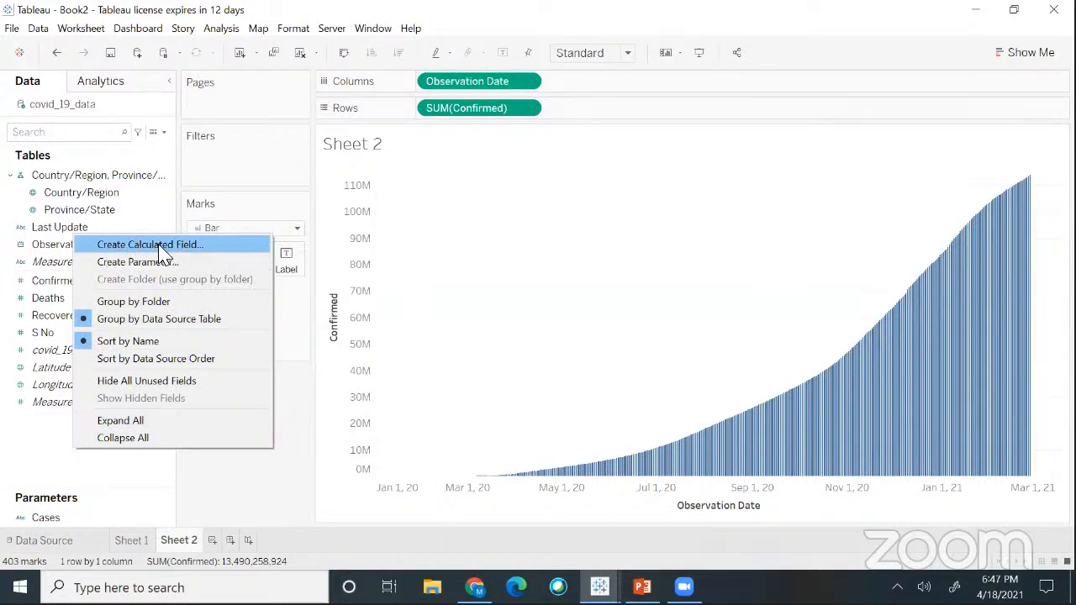
click(92, 484)
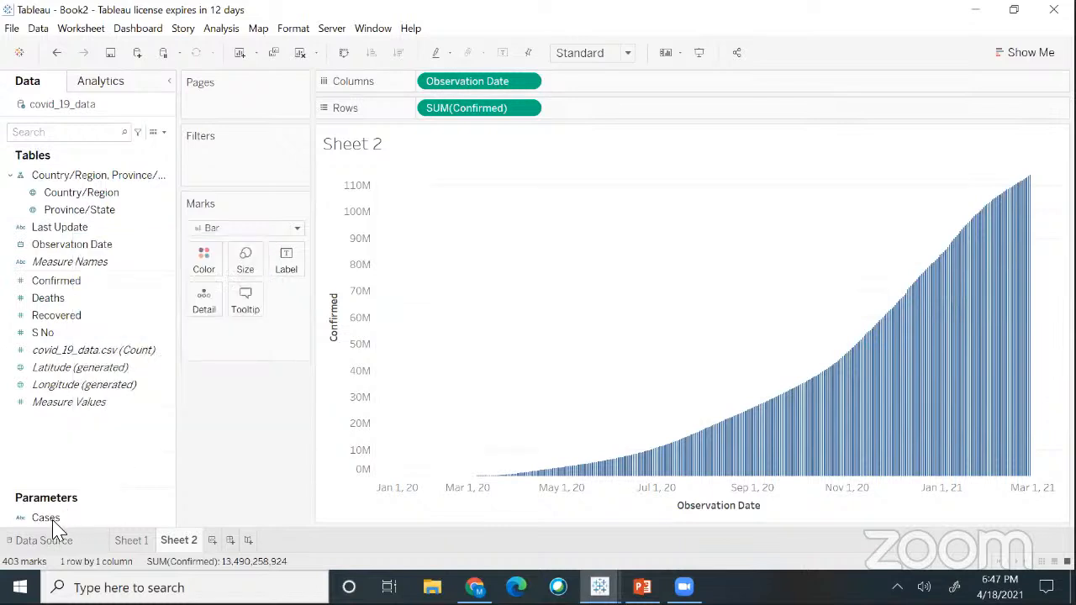
click(52, 517)
click(81, 452)
right_click(82, 452)
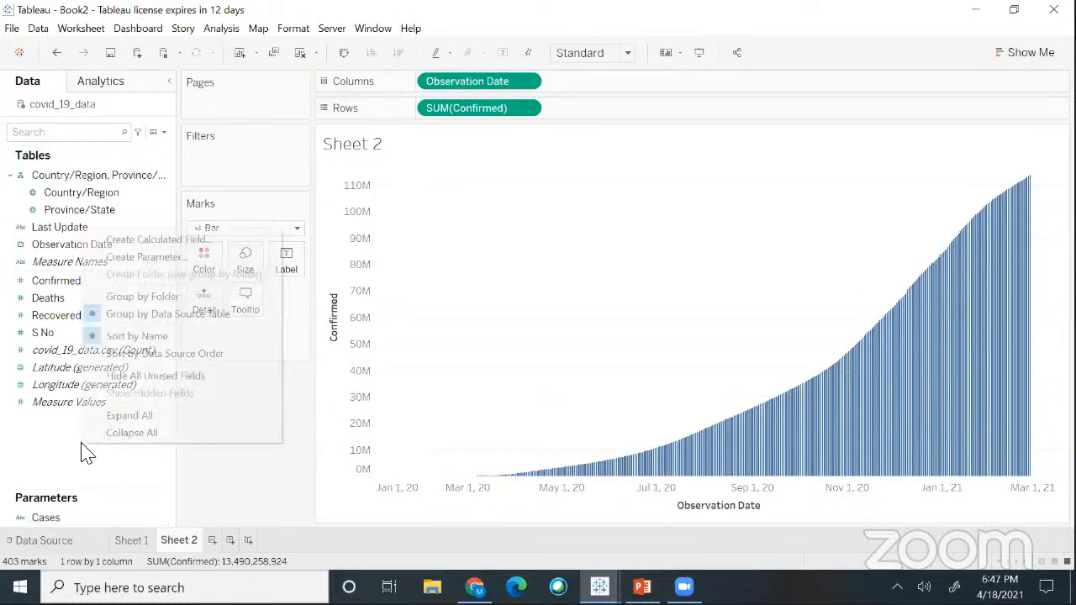
click(147, 242)
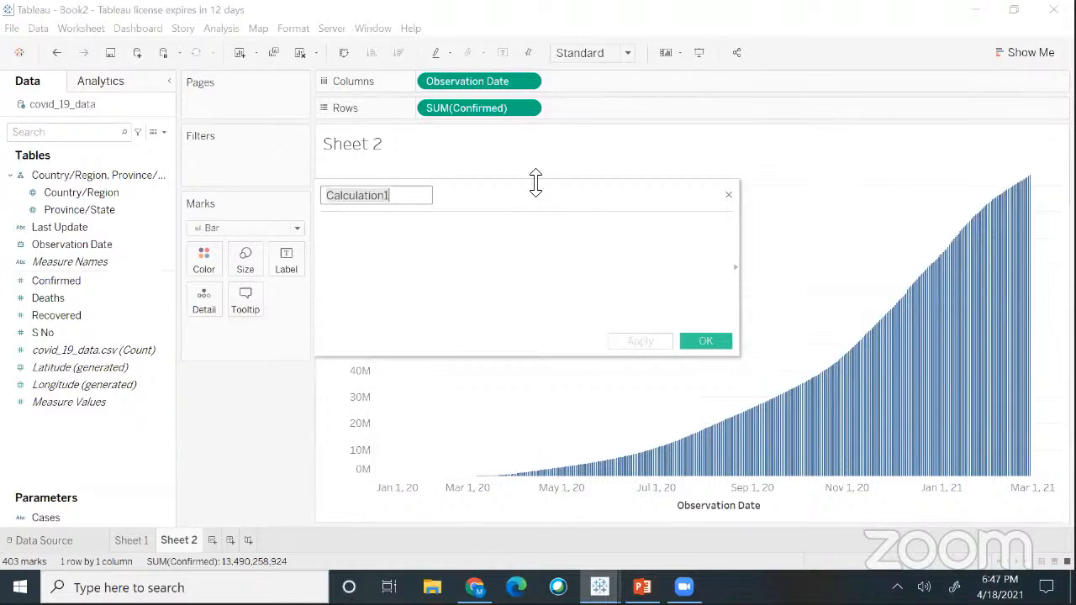
- Rename Calculation1 to 'Cases measure' and move into the empty formula area
drag(535, 186, 676, 207)
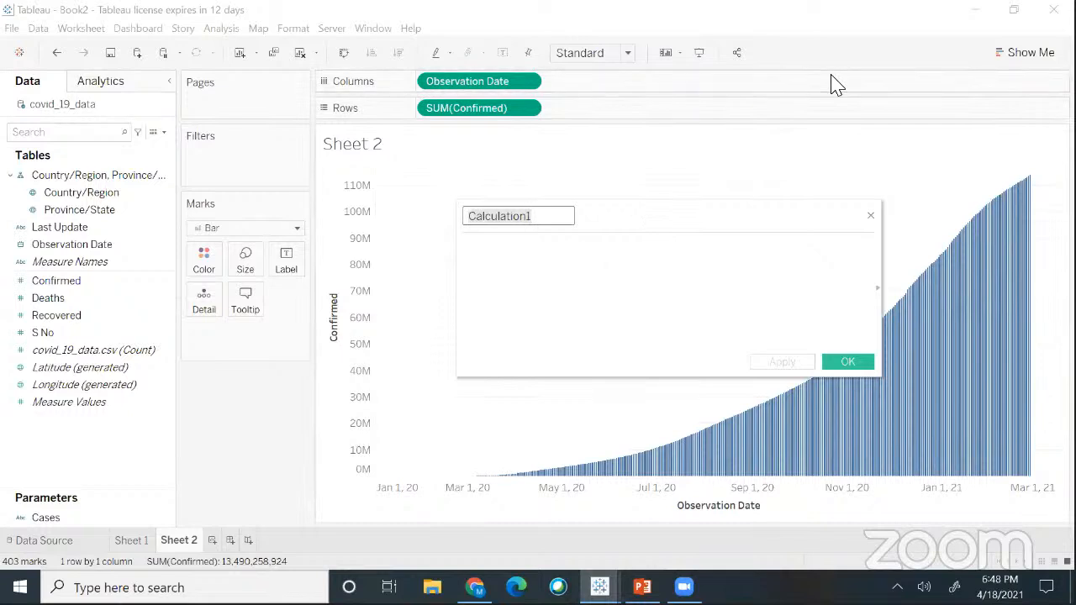
click(678, 350)
click(545, 219)
drag(544, 220, 470, 221)
text(Cases m)
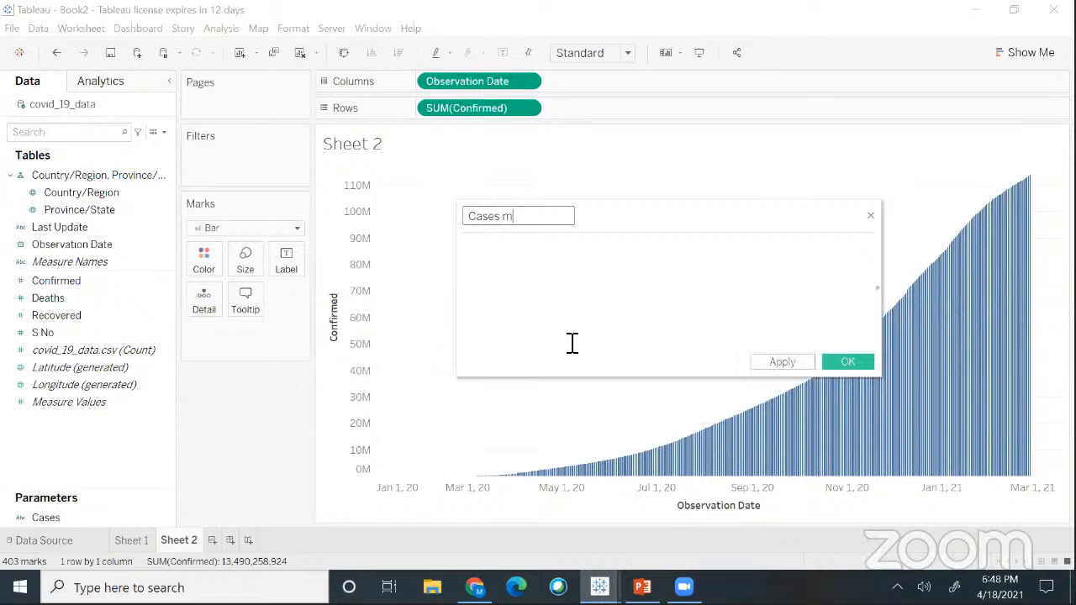
text(easure)
click(552, 300)
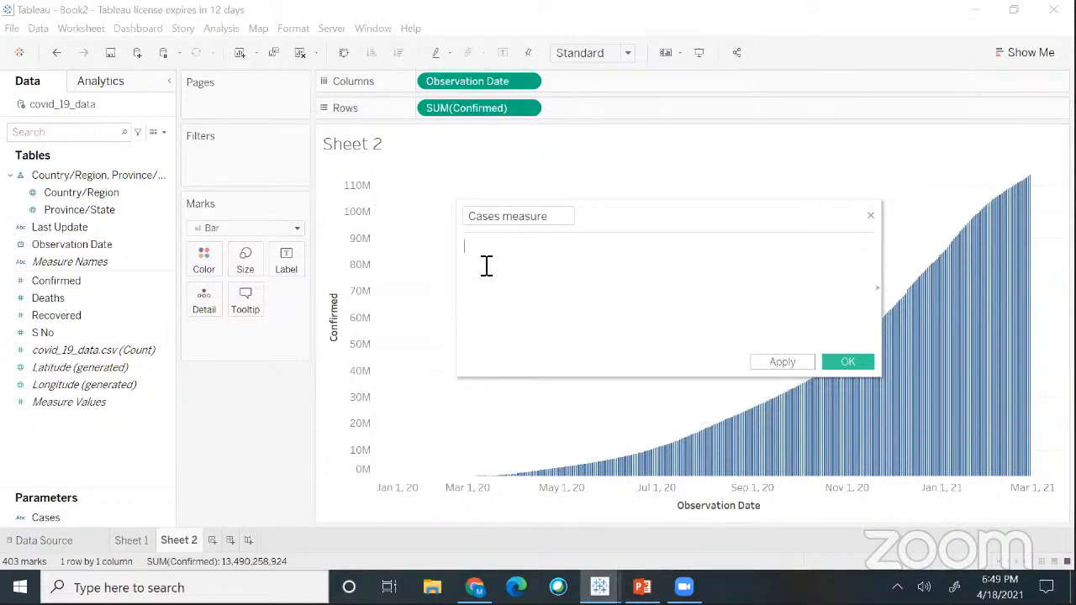
- Write CASE [Cases] on the first line and WHEN on the next, using autocomplete suggestions
text(cas)
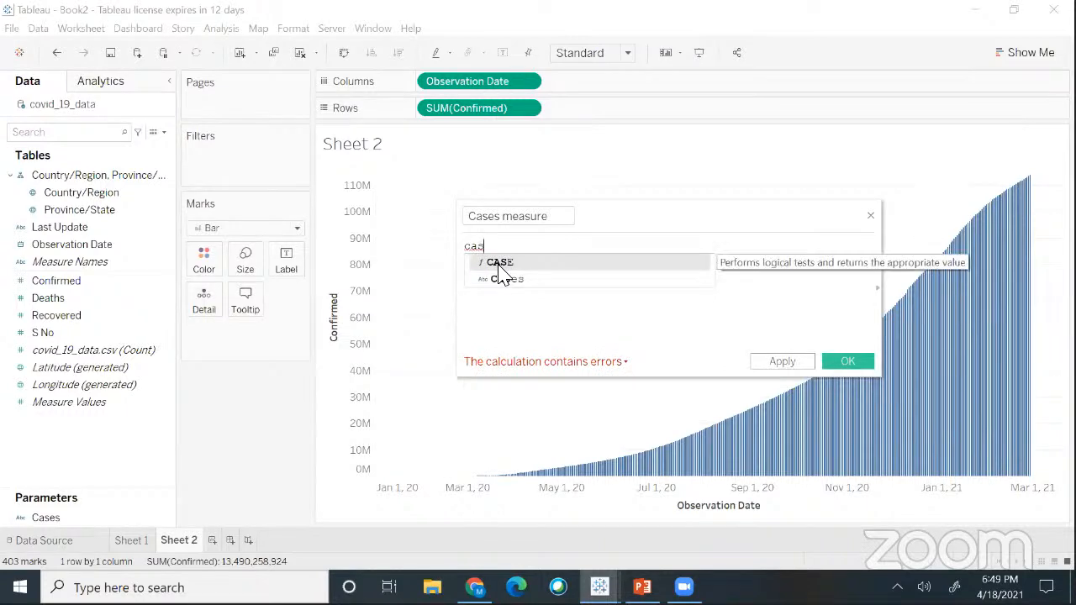
click(499, 264)
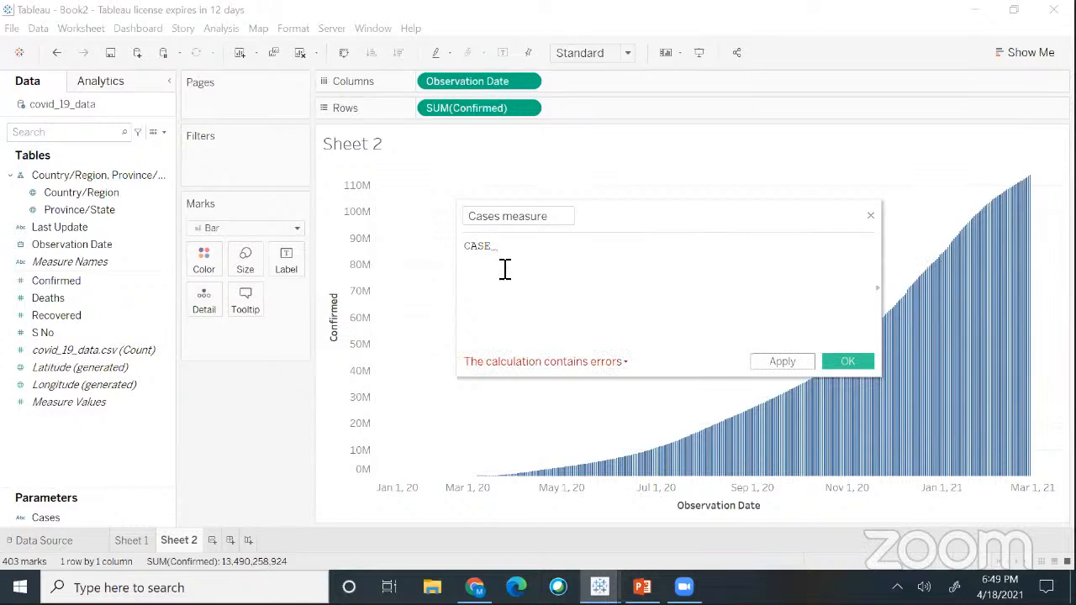
text([)
key(BackSpace)
key(BackSpace)
key(BackSpace)
key(BackSpace)
key(BackSpace)
key(BackSpace)
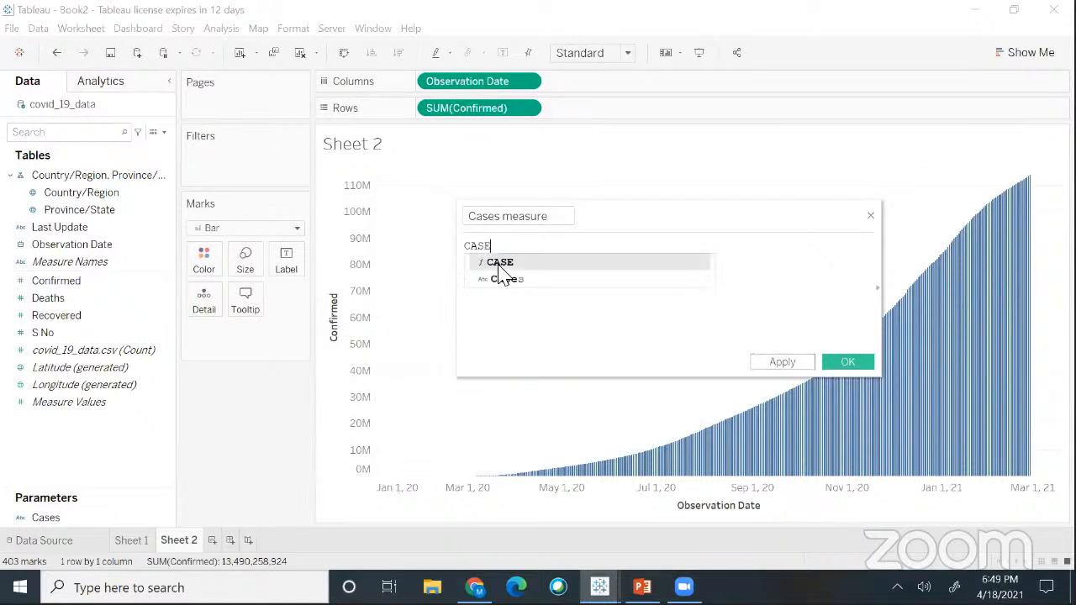
text(ca)
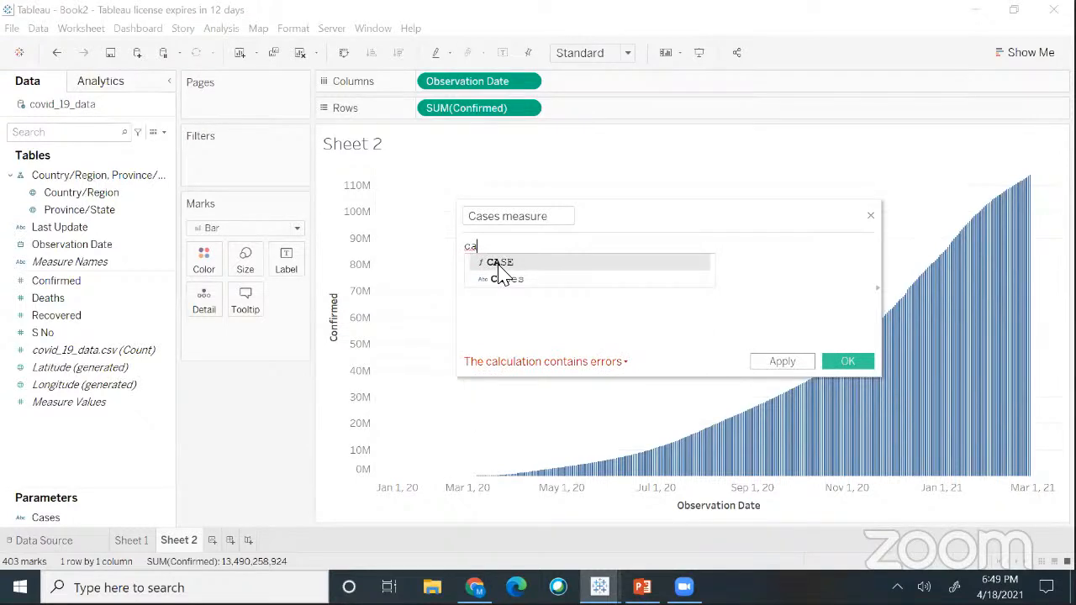
click(500, 263)
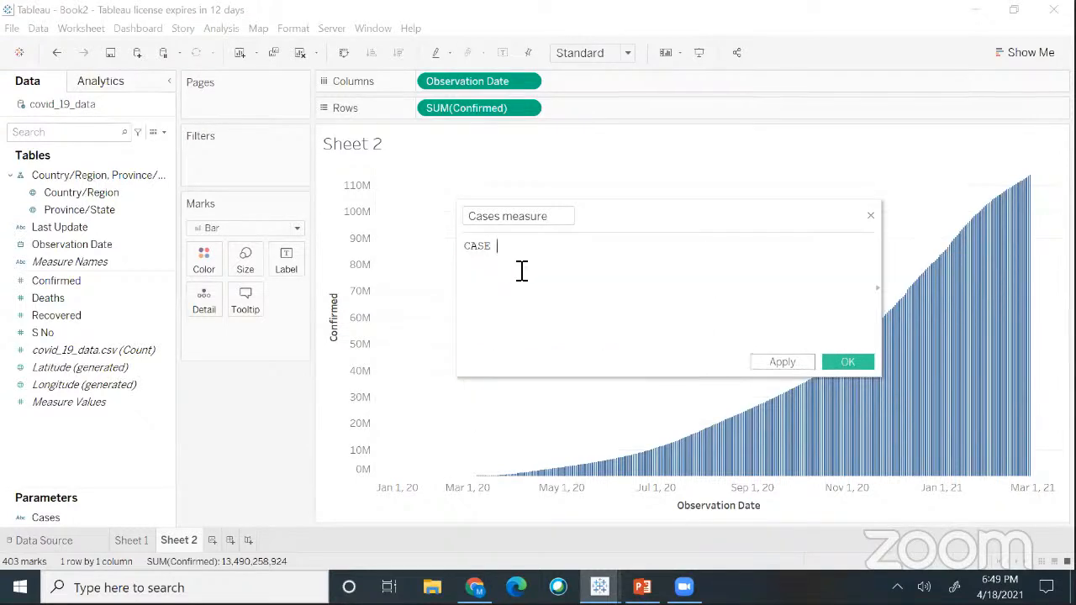
text([)
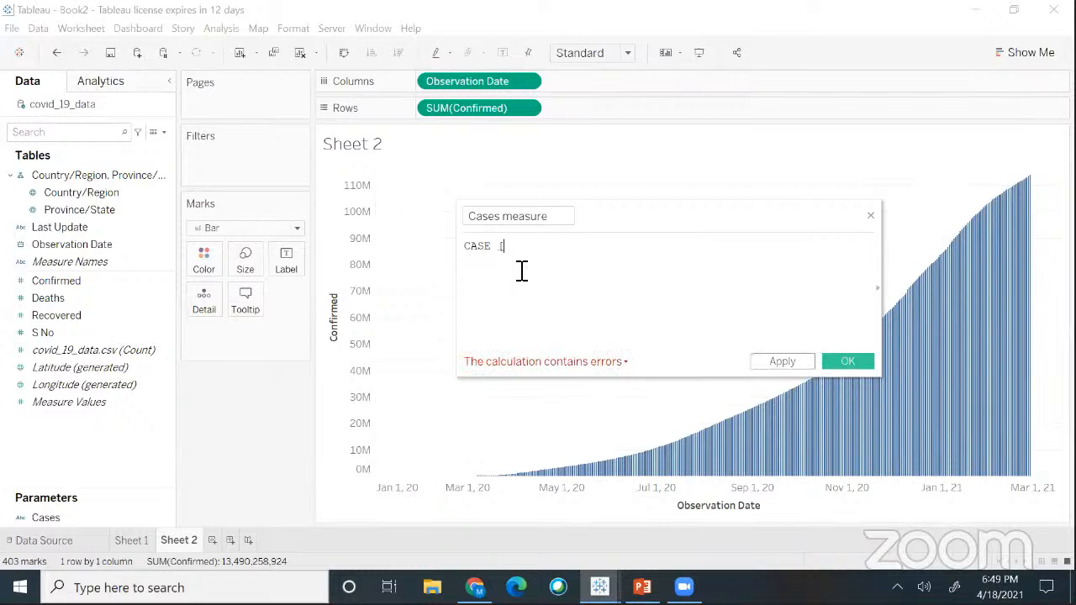
text(cas)
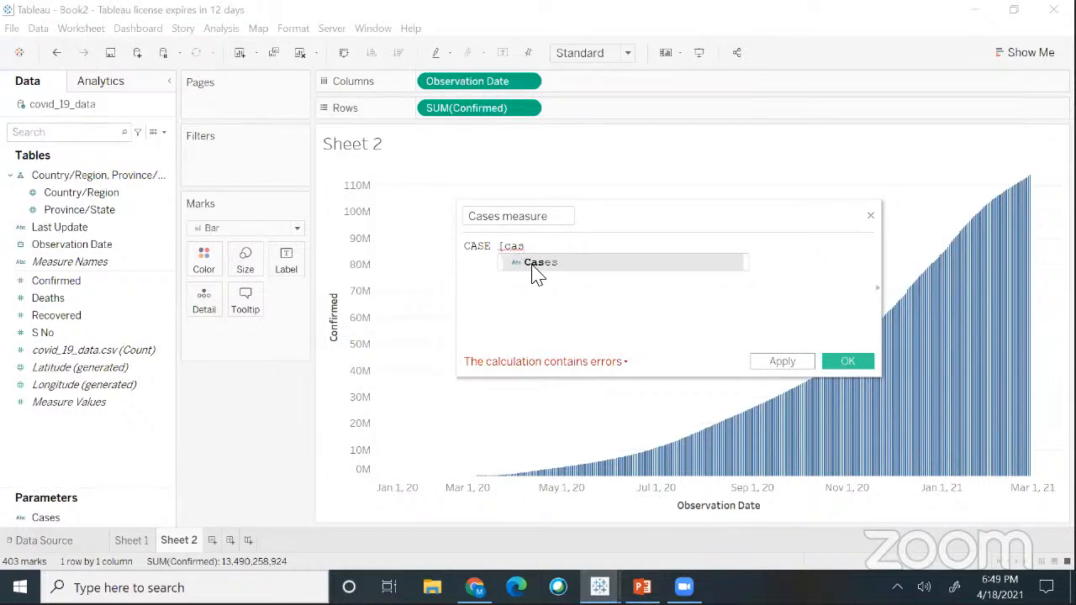
click(538, 263)
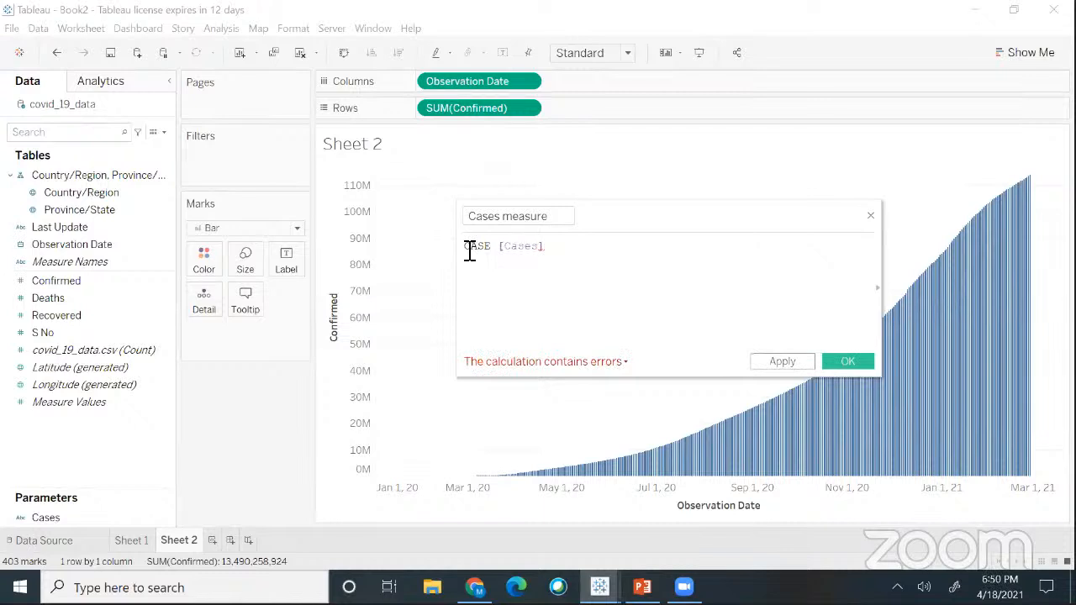
drag(466, 250, 548, 262)
click(551, 255)
key(Return)
text(when)
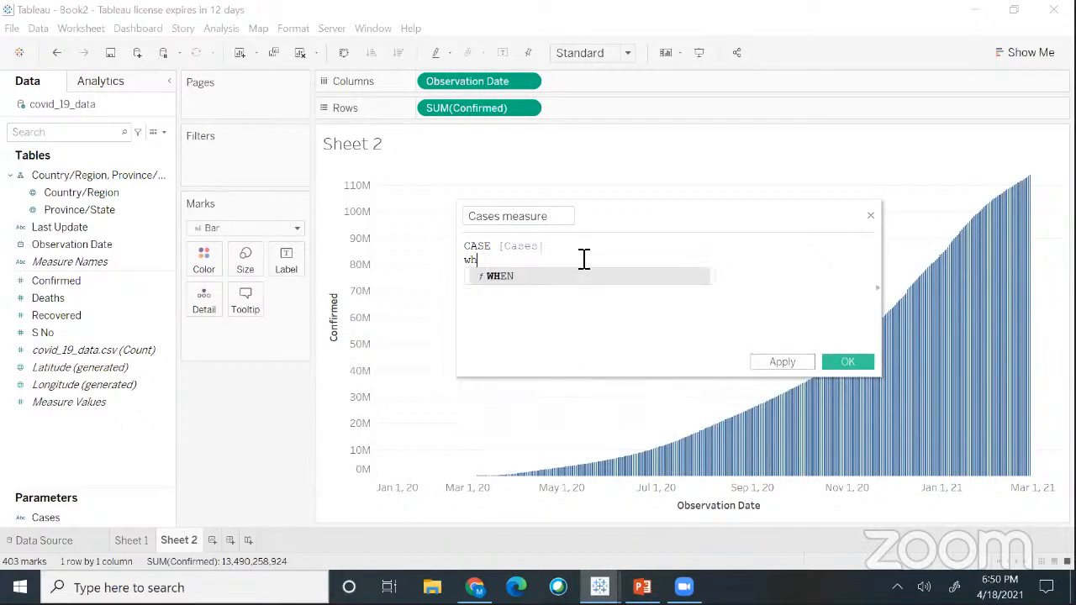
click(519, 278)
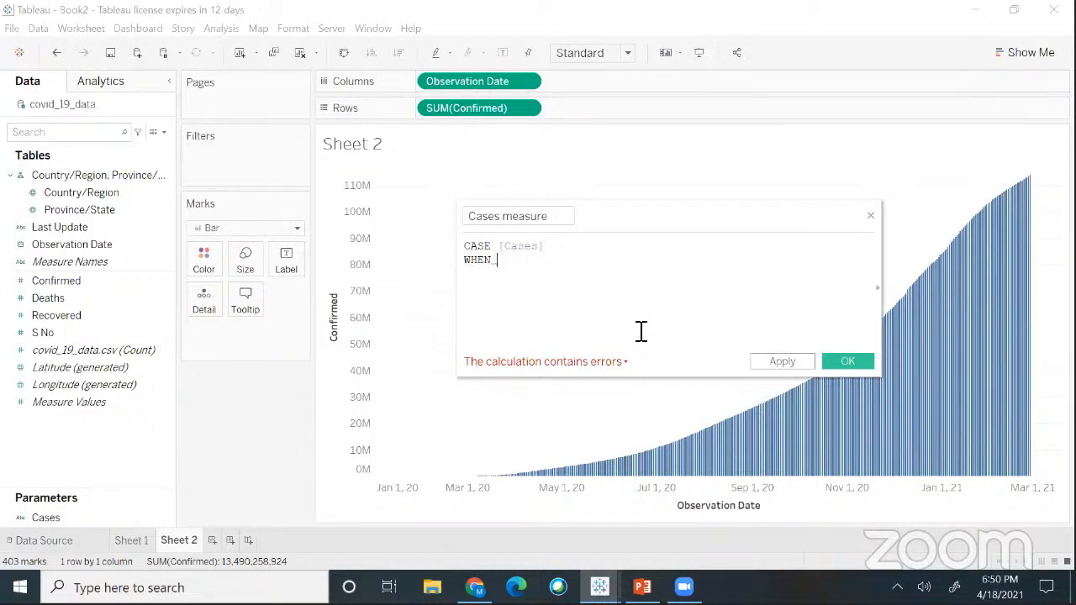
- Reopen the Cases parameter from the Data pane to check its list values
click(48, 517)
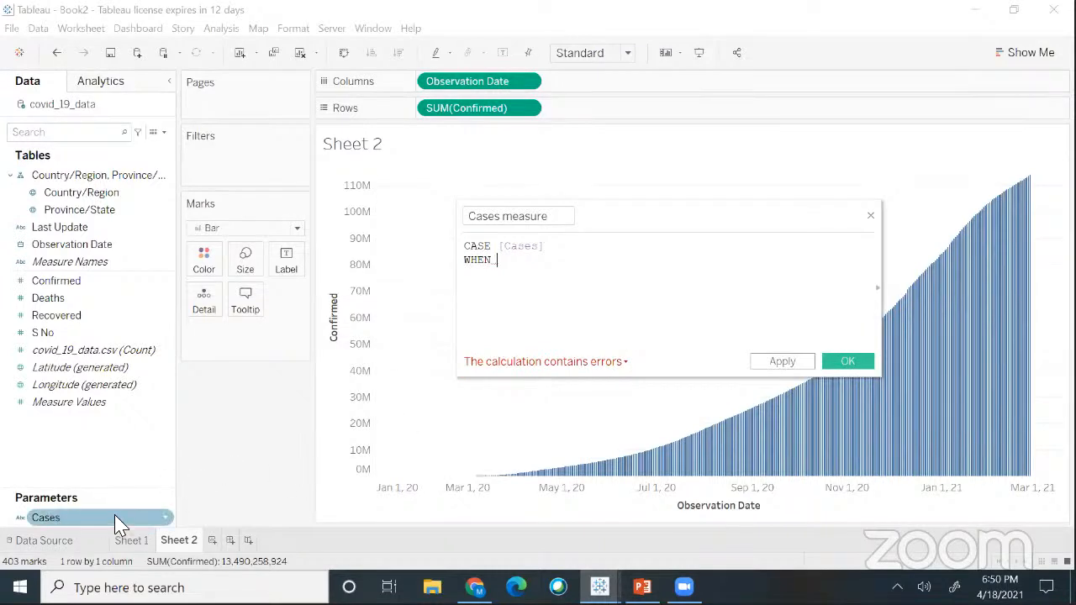
right_click(164, 517)
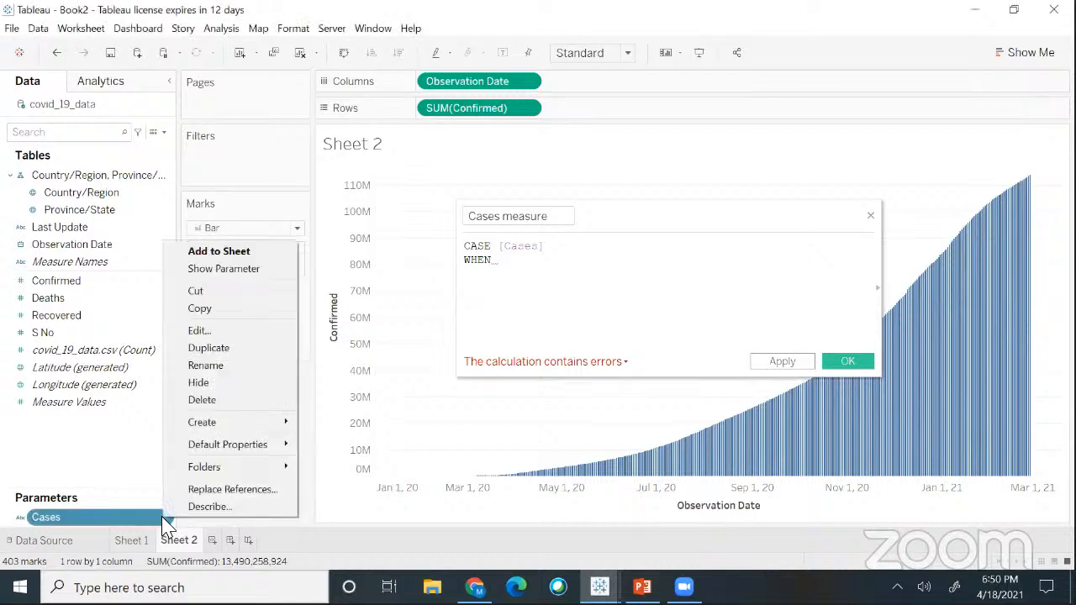
click(199, 332)
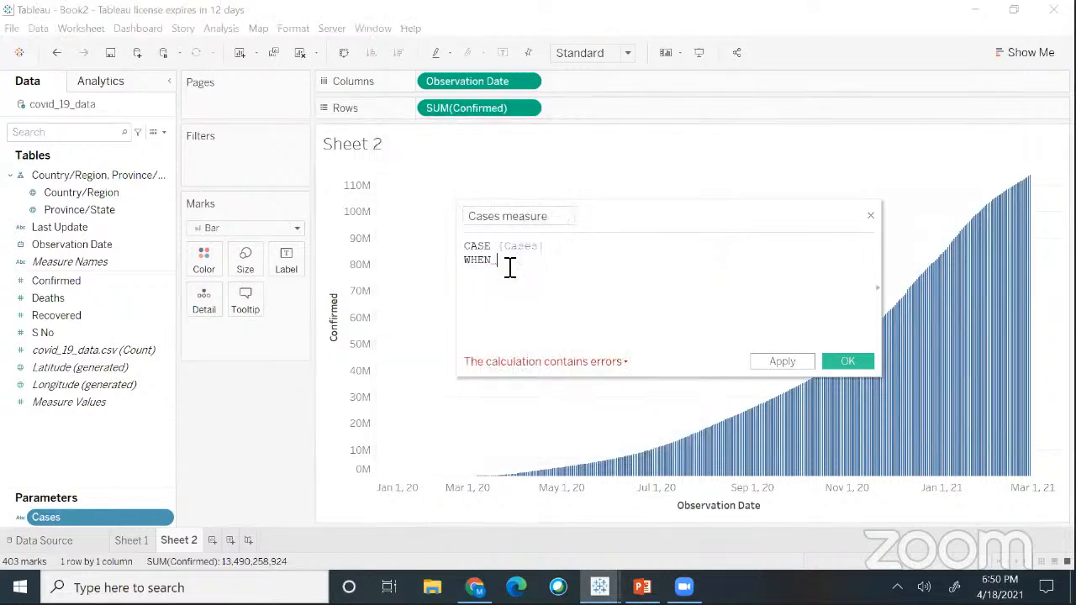
- Add WHEN "Daily Change" THEN [Confirmed], then begin a WHEN "No.of Recovered" line
text(")
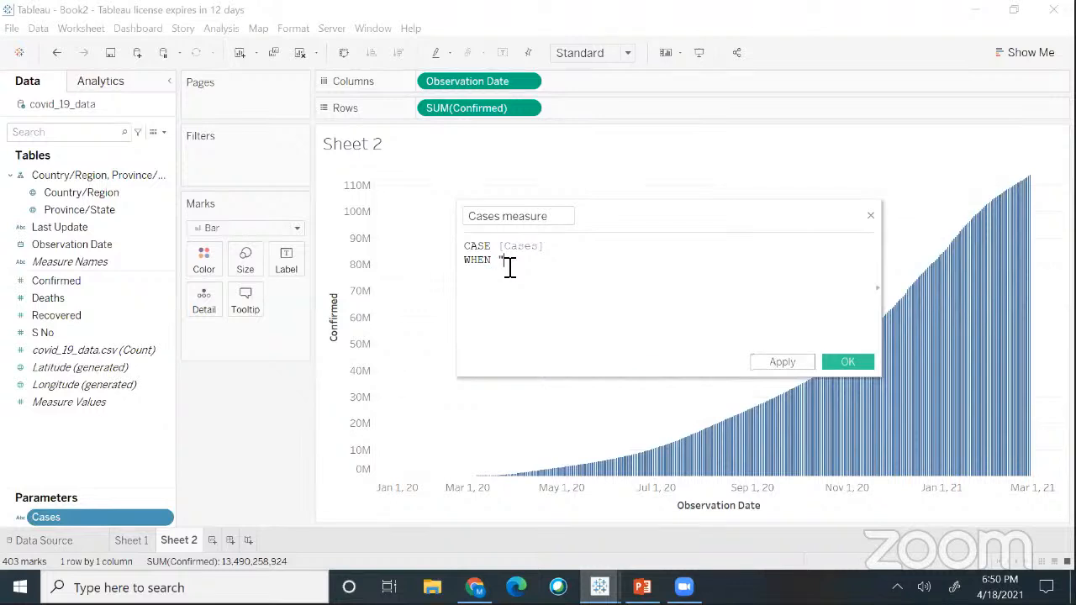
text(C)
text(aily Chan)
text(ge")
text( THE)
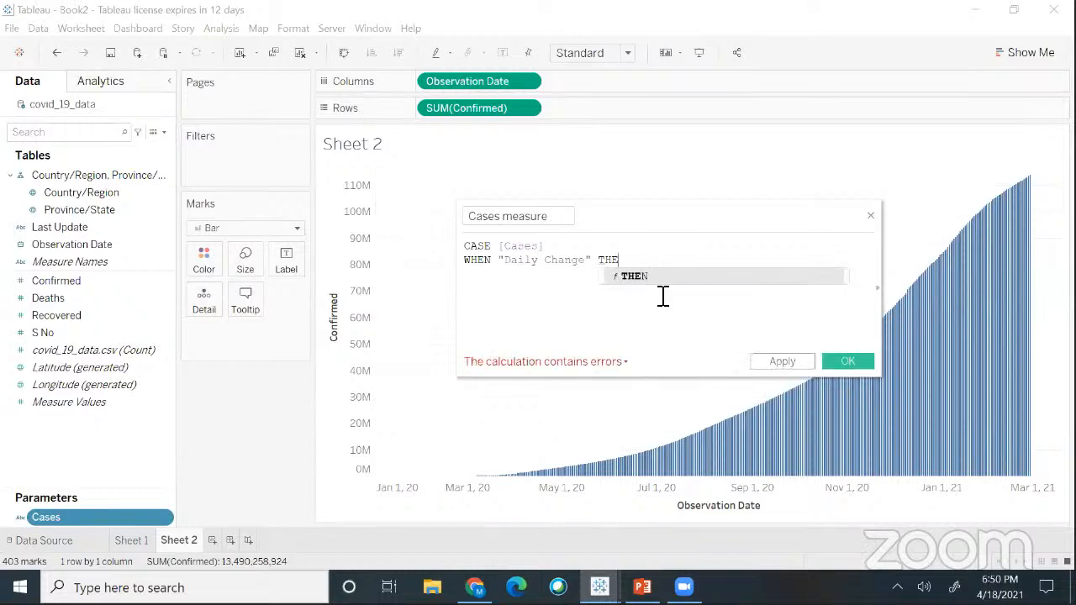
text(N )
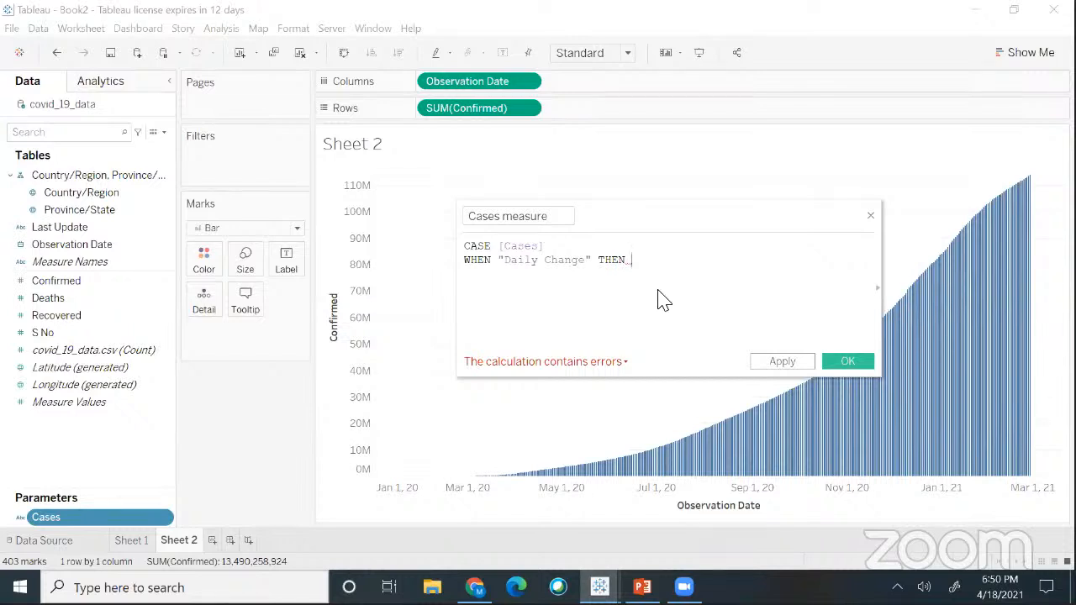
text(C)
click(663, 291)
key(Return)
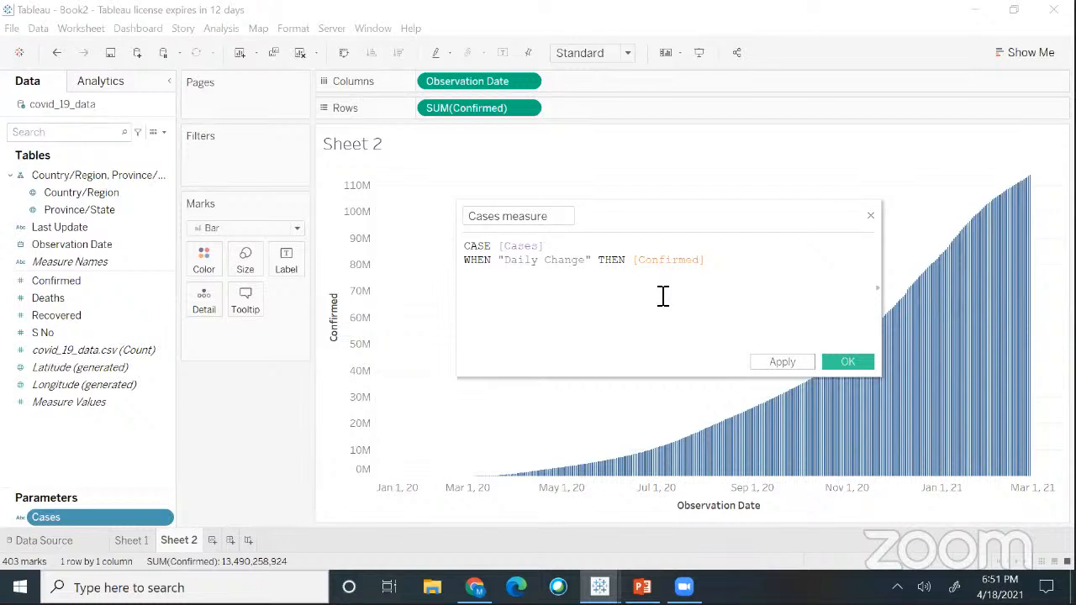
text(WHEN ")
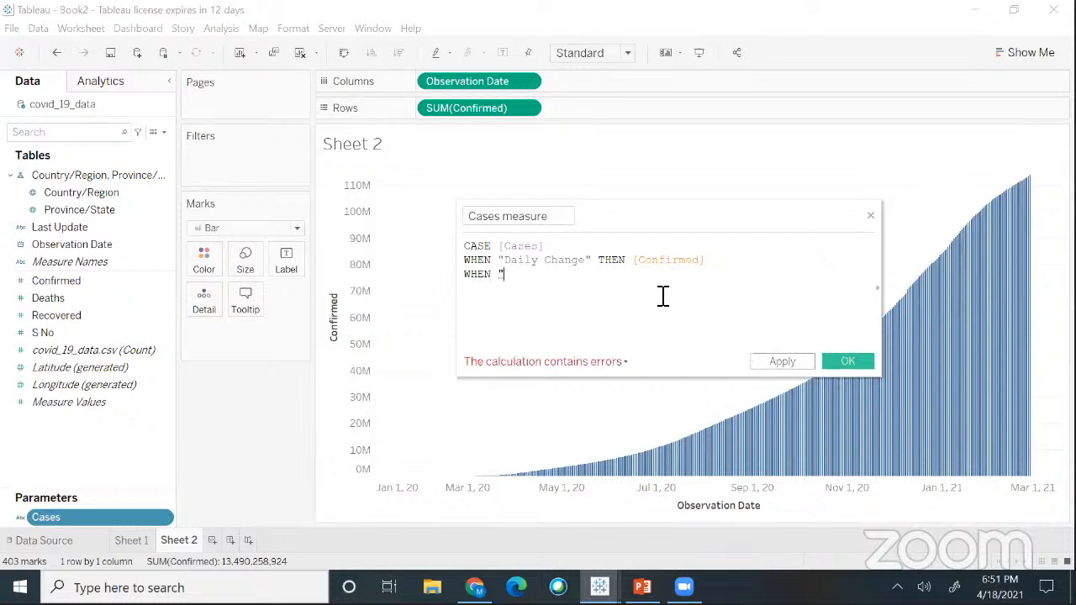
text(No.of R)
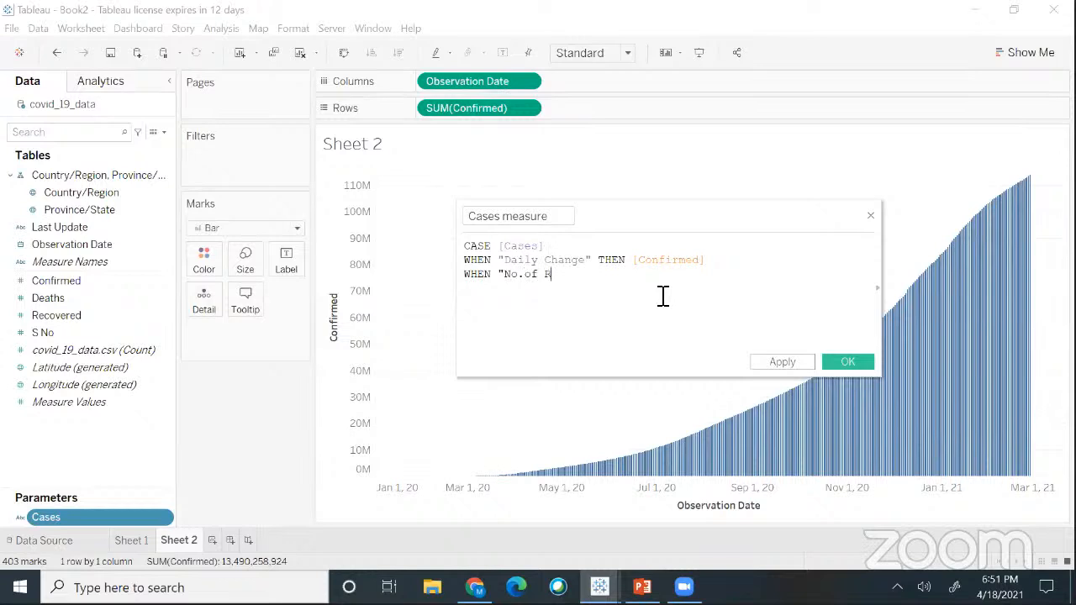
text(ecovered" THEN [)
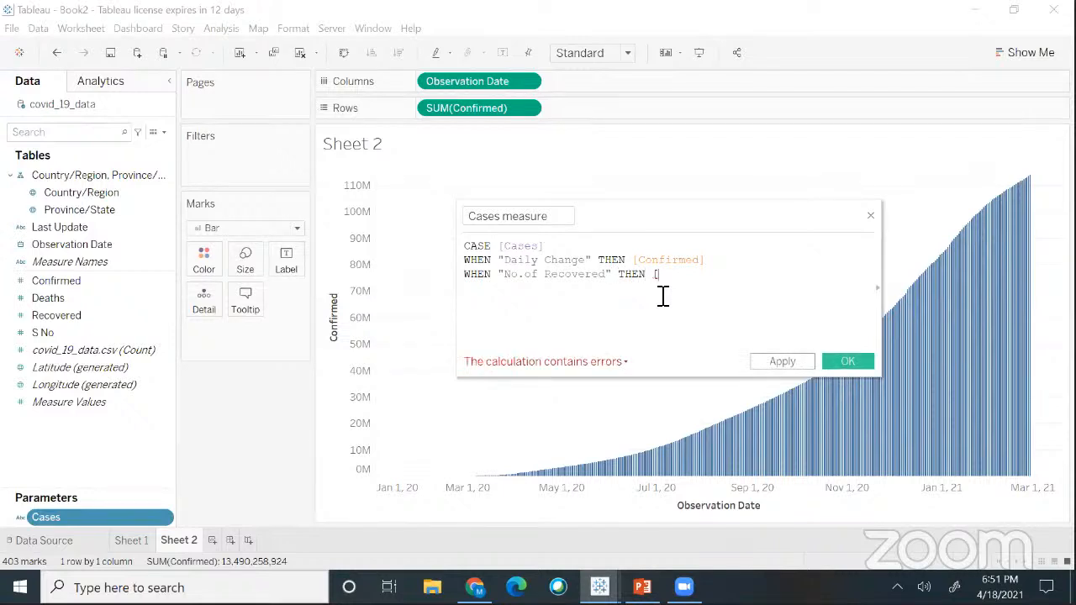
text(D)
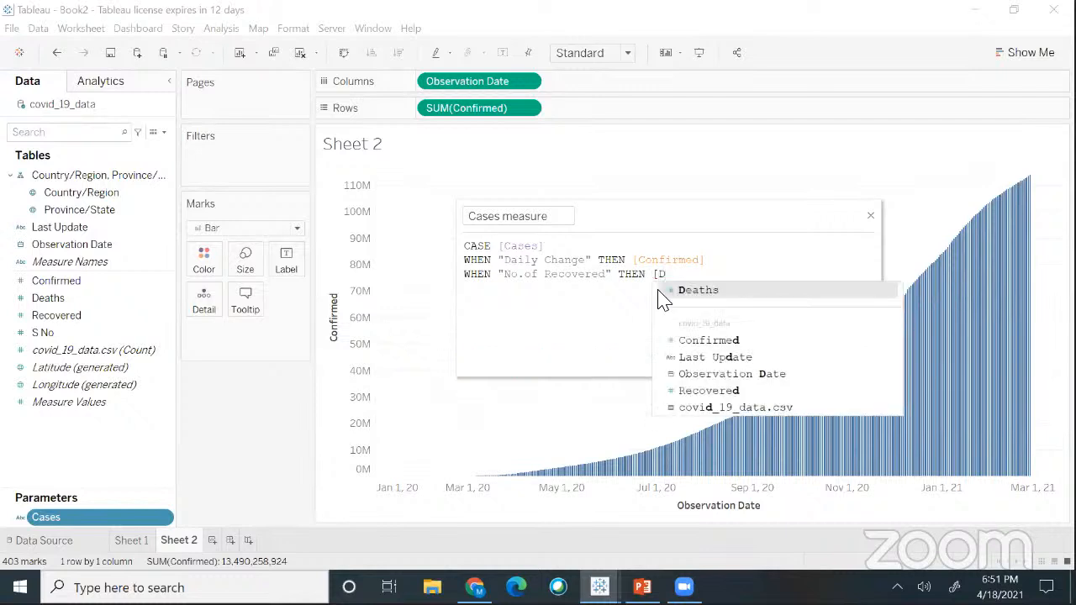
text(e)
- Insert [Deaths] after THEN, correct that branch's label to "No.of Deaths", and start the next WHEN
click(692, 293)
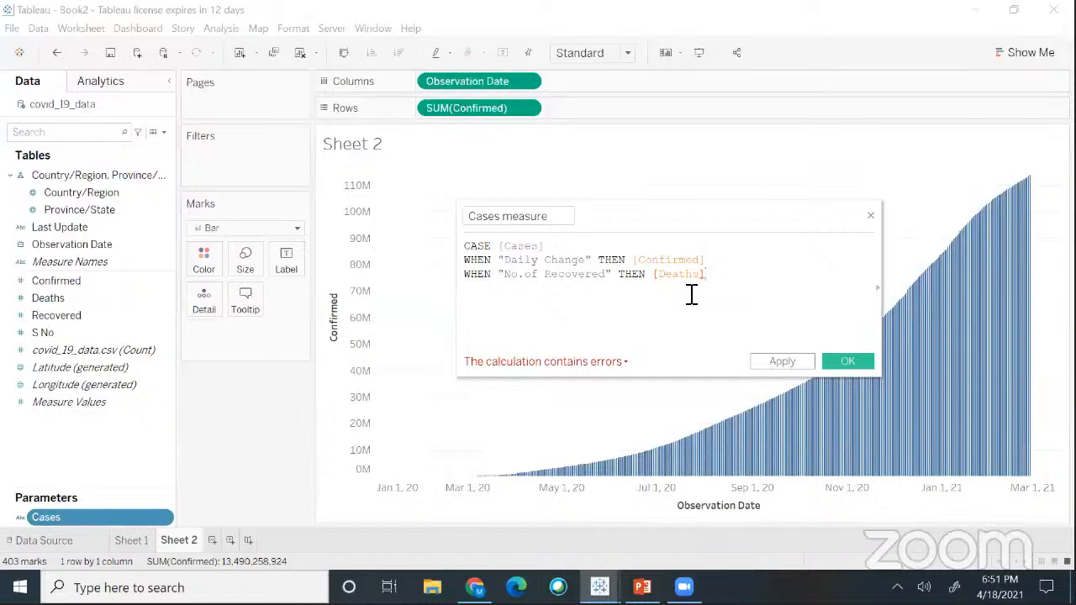
key(Return)
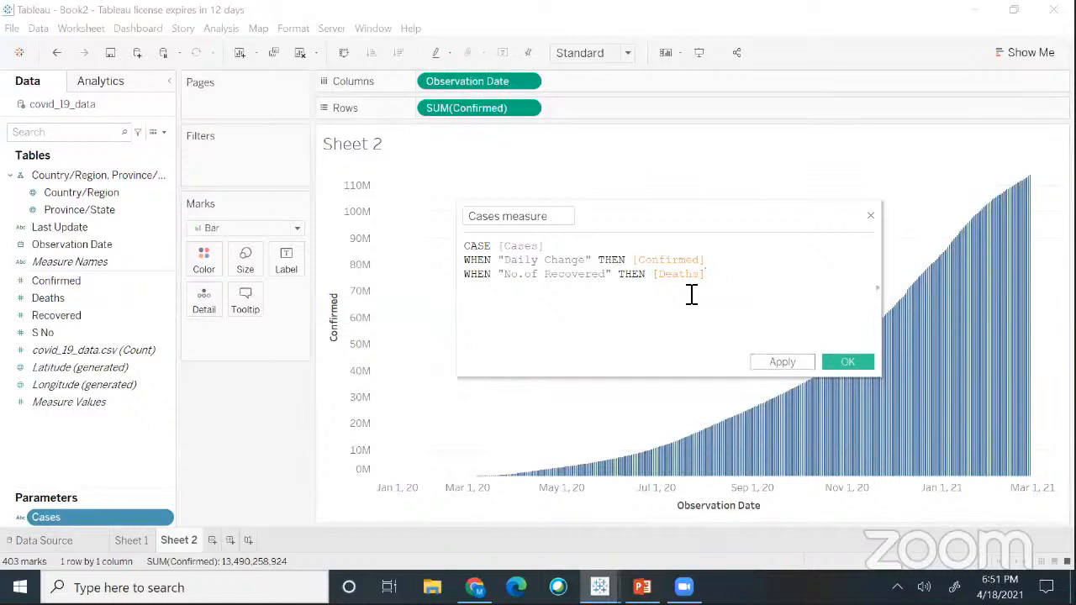
text(WHEN ")
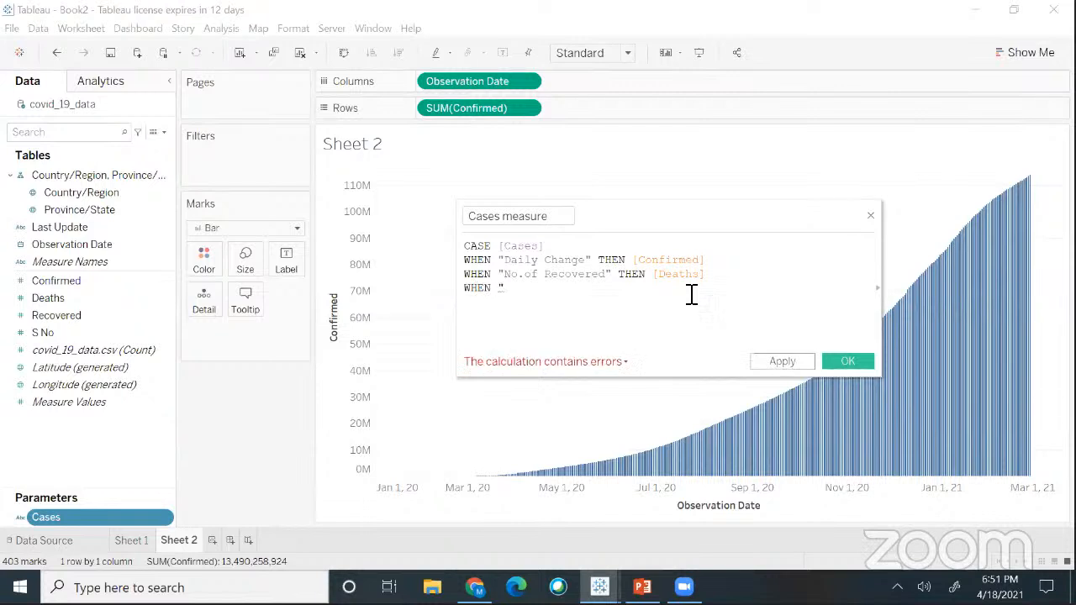
text(N)
click(548, 278)
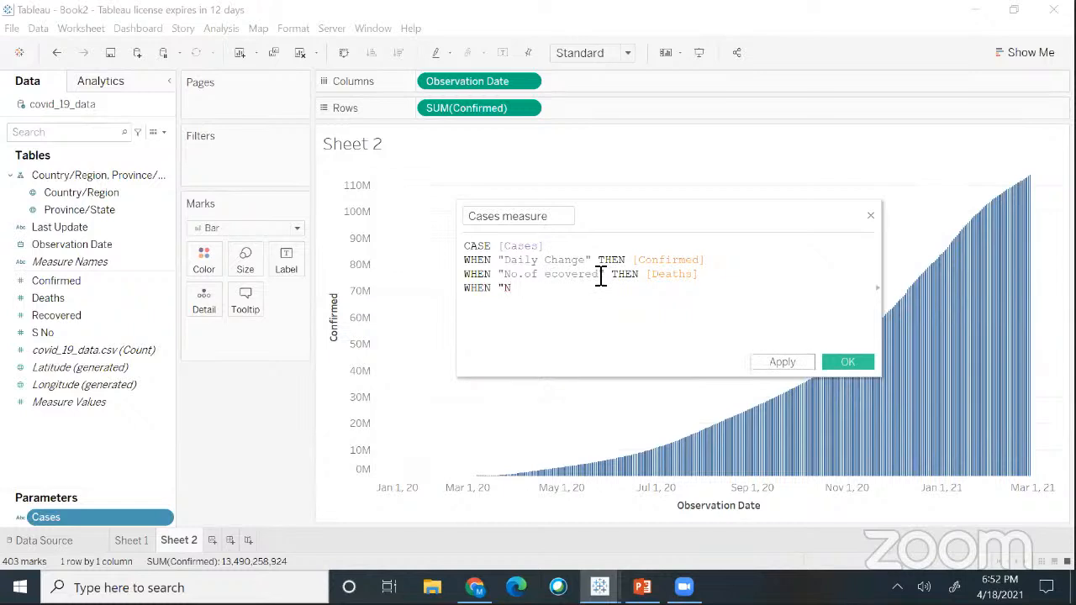
key(Delete)
key(Delete)
key(Delete)
key(Delete)
key(Delete)
key(Delete)
key(Delete)
key(Delete)
key(Delete)
text(Deaths)
- Add WHEN "No.Recovered" THEN [Recovered], fixing the typo, and close the formula with END
click(528, 291)
text(o.Recoev)
text(erd)
key(BackSpace)
key(BackSpace)
key(BackSpace)
key(BackSpace)
key(BackSpace)
text(vered")
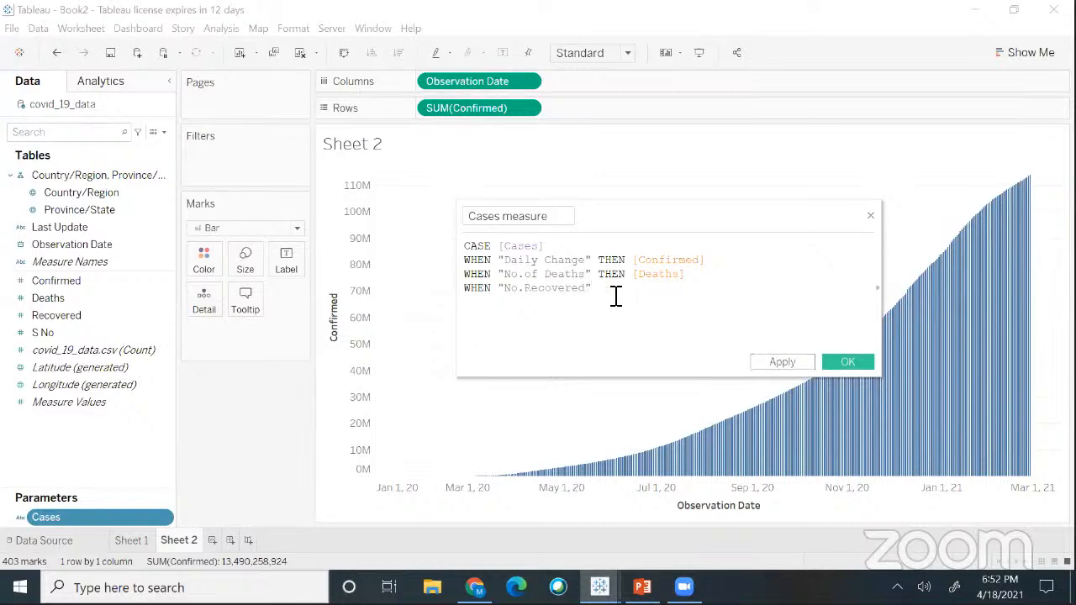
text( THEN [)
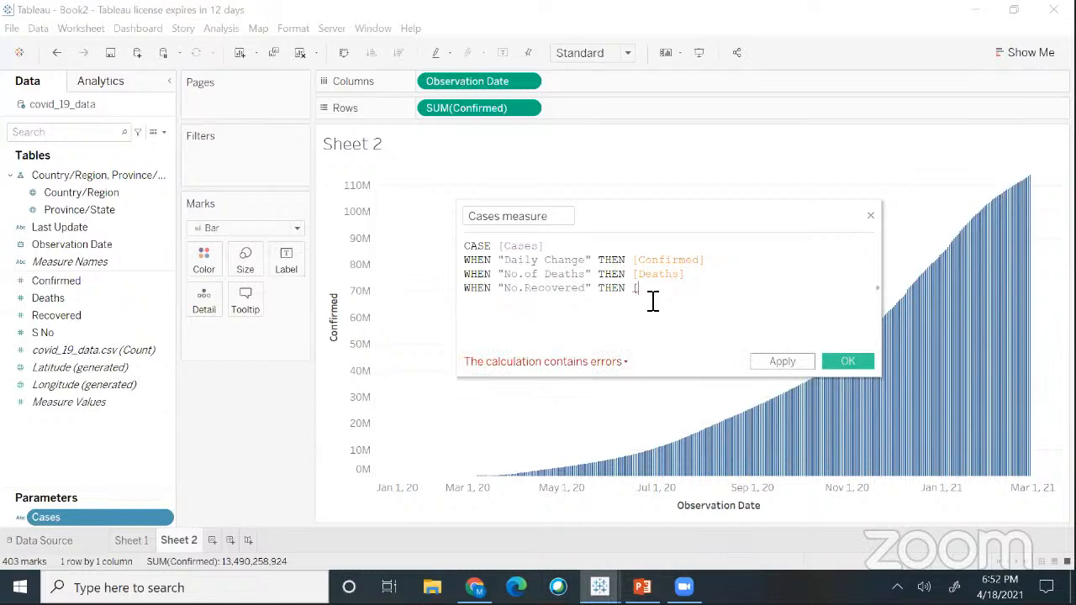
text(Rec)
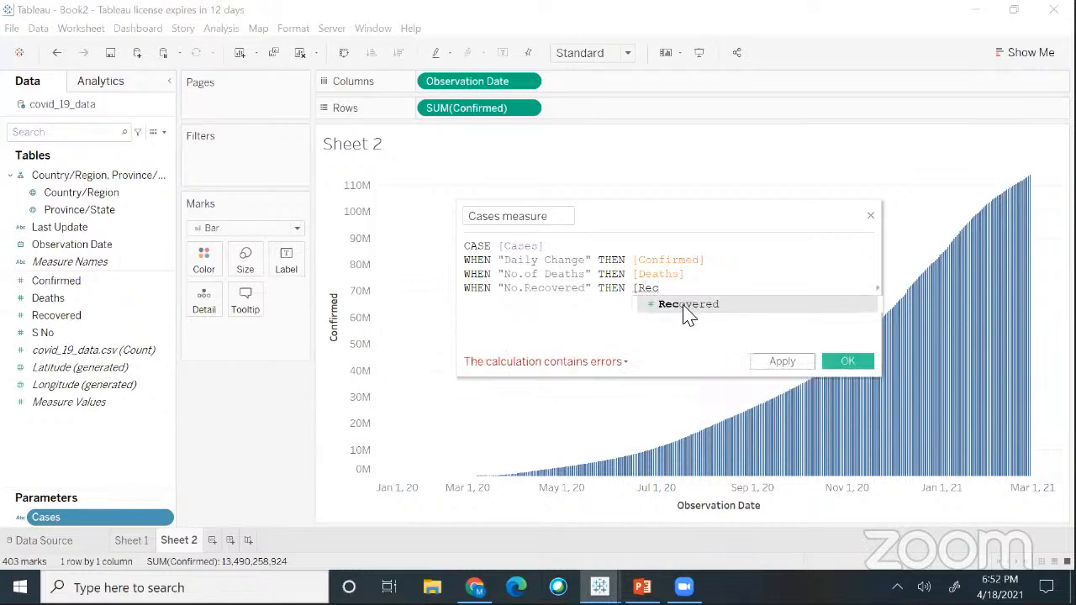
click(689, 309)
key(Return)
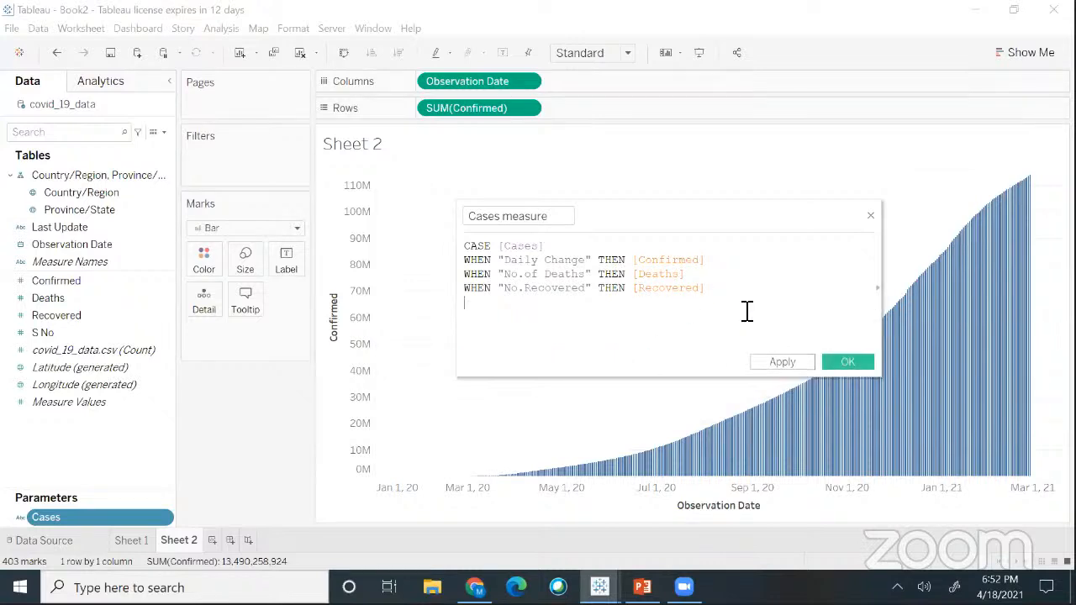
text(End)
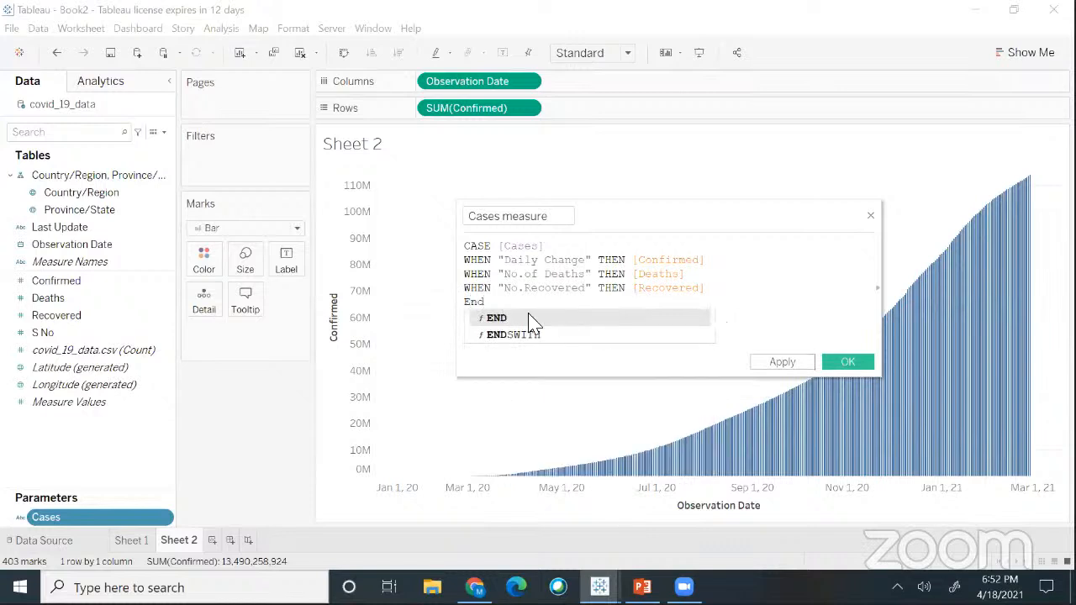
click(496, 320)
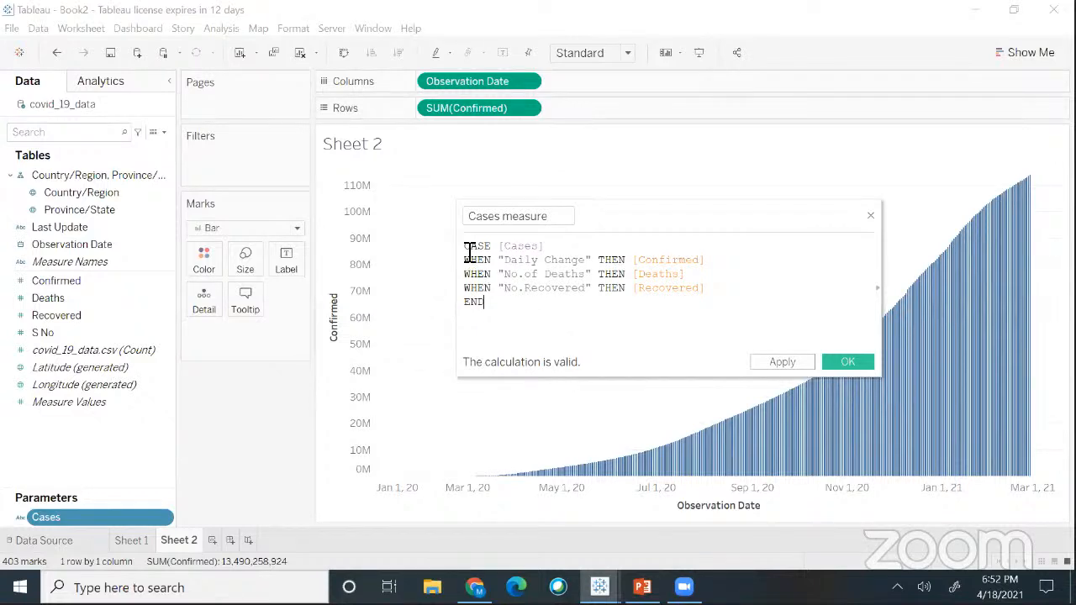
- Review the Cases and Daily Change references in the formula, then apply it to create Cases measure
double_click(541, 248)
drag(505, 262, 586, 264)
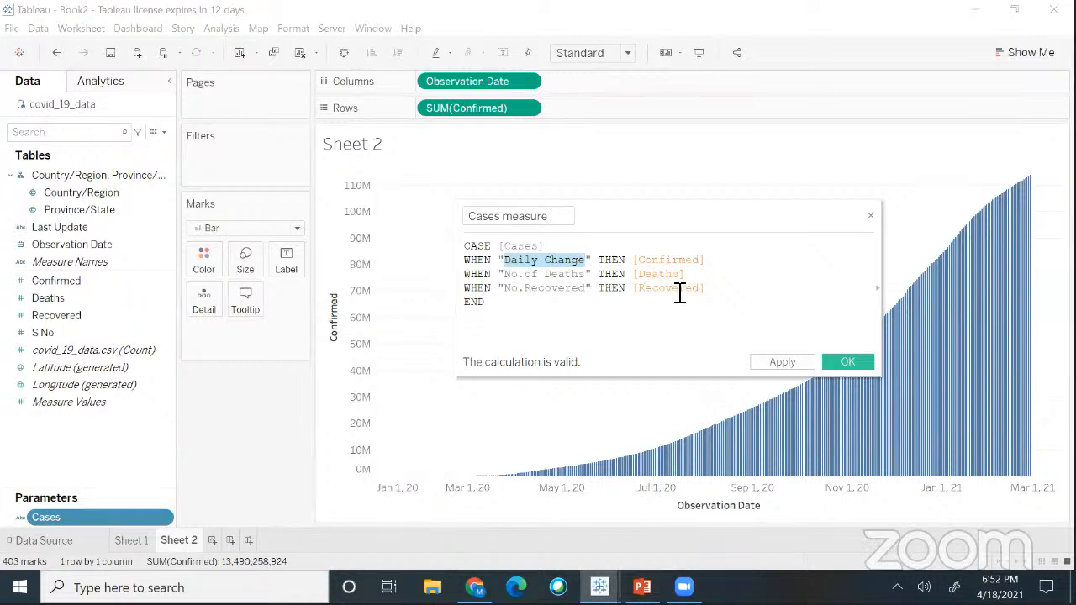
click(554, 308)
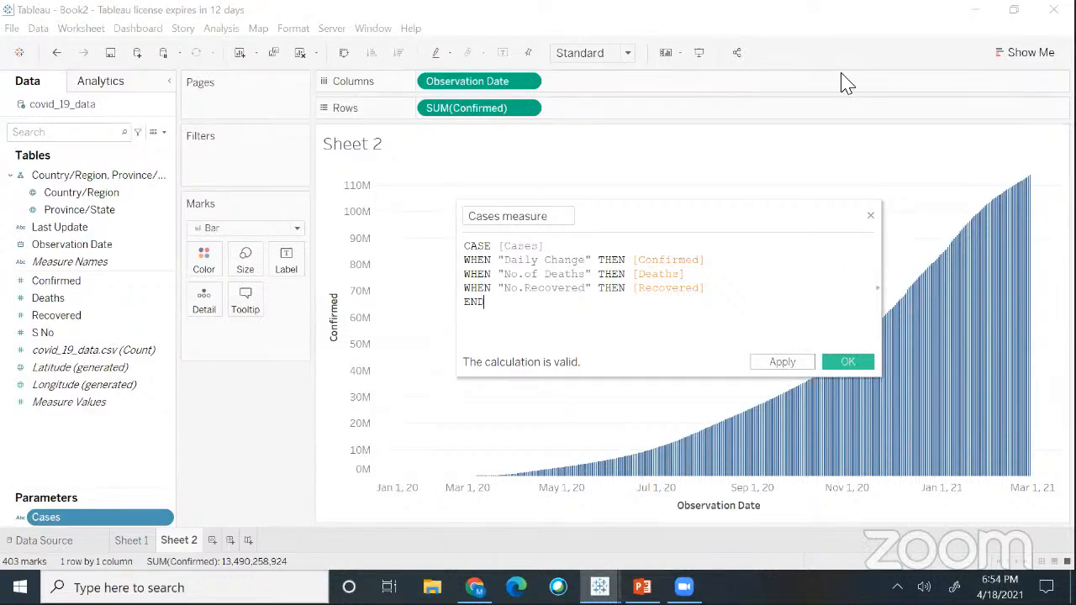
click(790, 368)
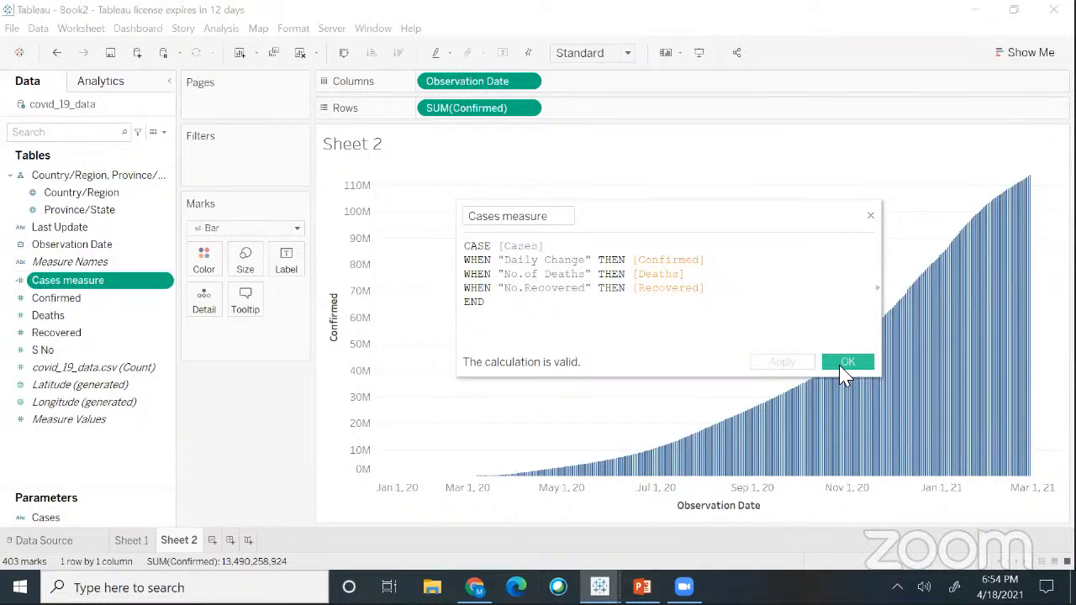
- Save the Cases measure calculation with OK, closing the calculated-field editor
click(841, 368)
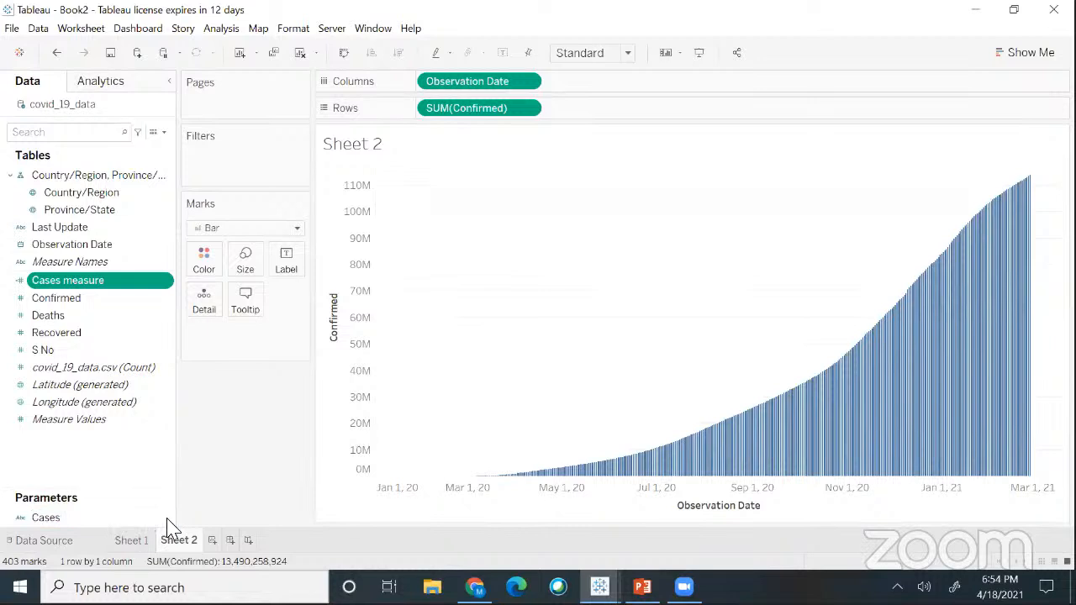
right_click(167, 518)
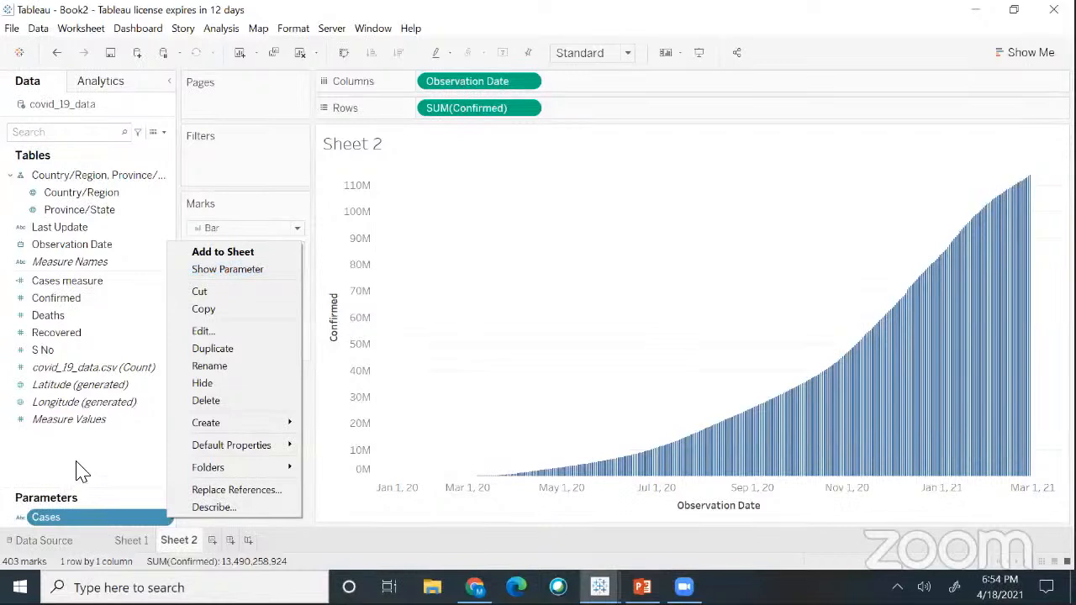
- Turn on Show Parameter for Cases so its control appears beside the Sheet 2 chart
click(75, 296)
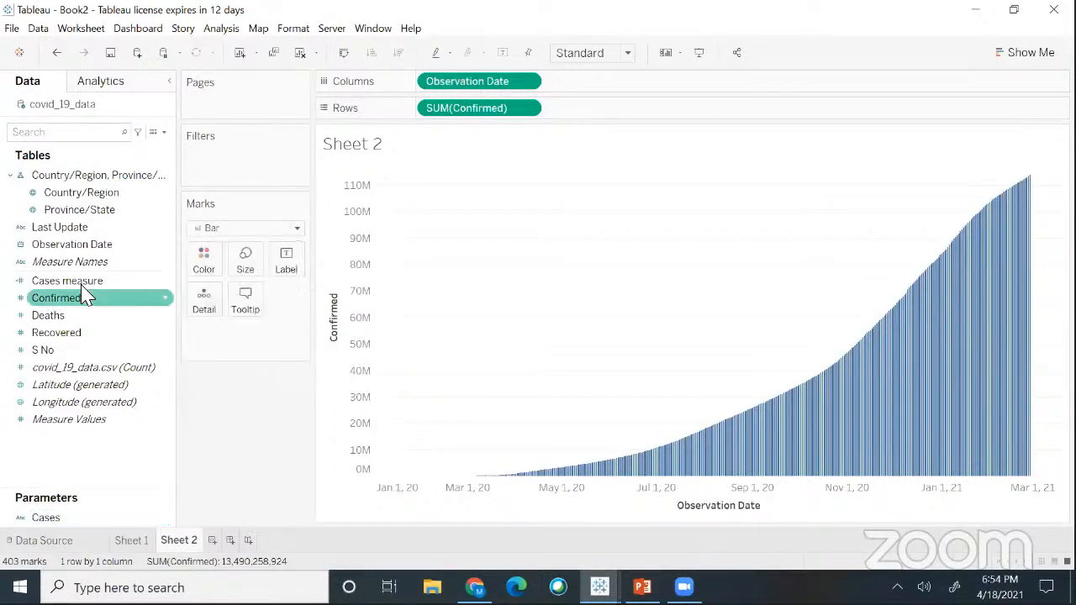
click(81, 284)
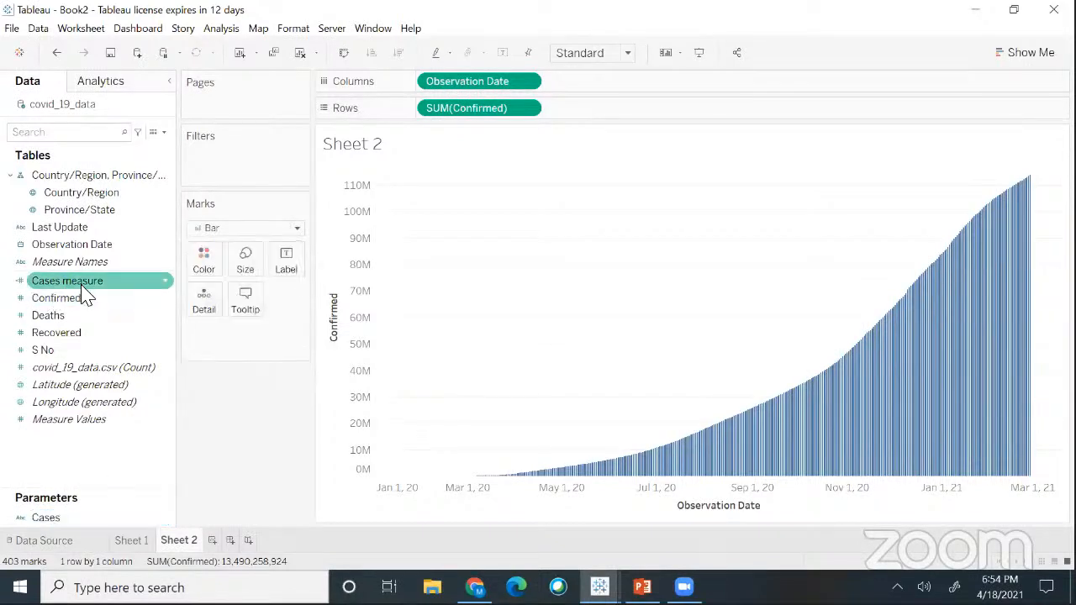
click(164, 519)
right_click(167, 521)
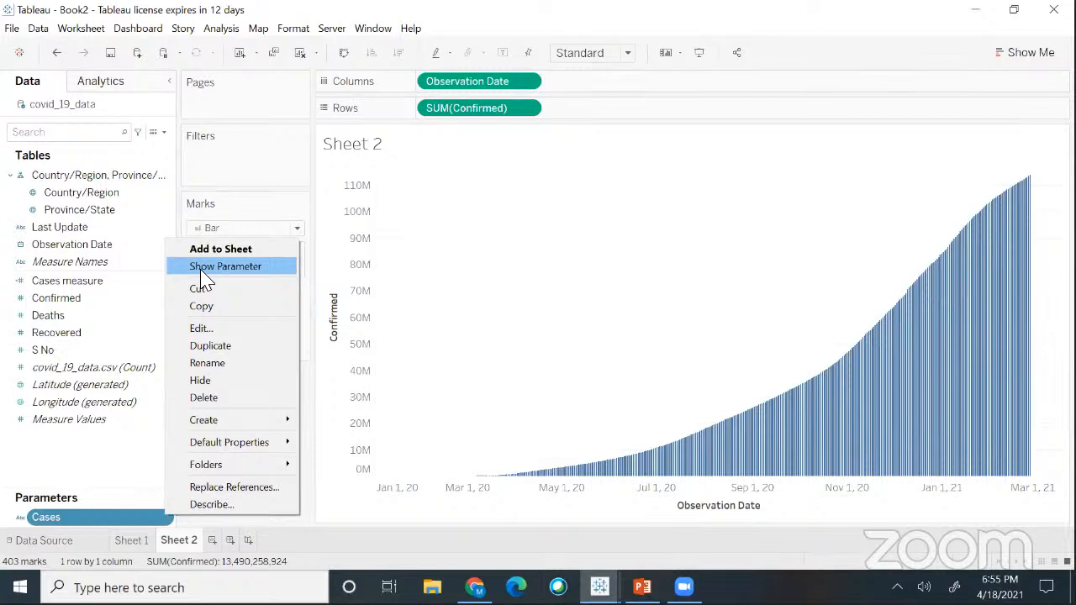
click(201, 267)
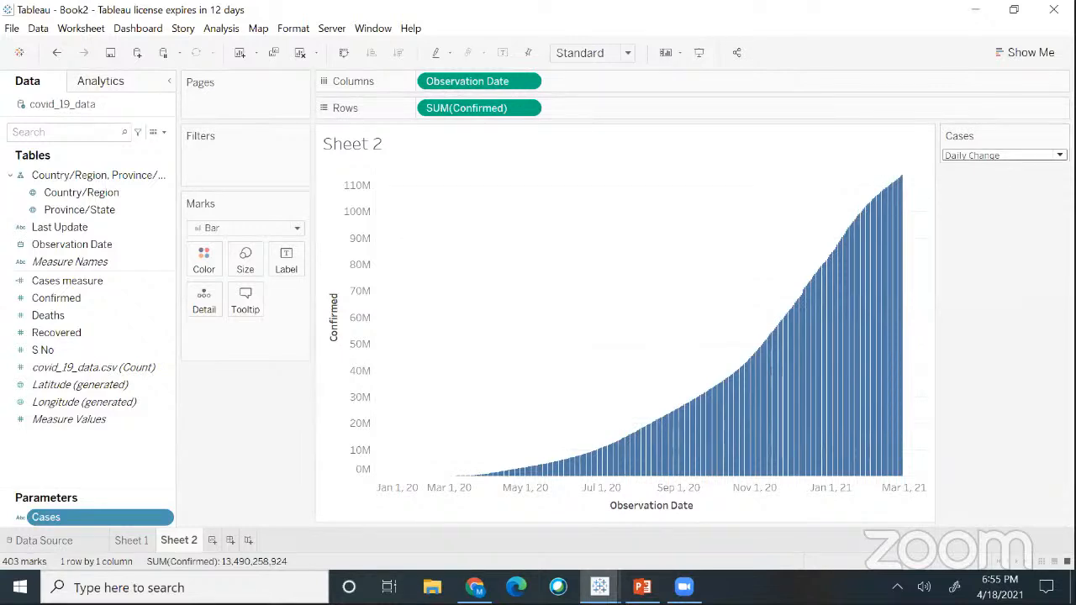
click(1001, 155)
click(995, 183)
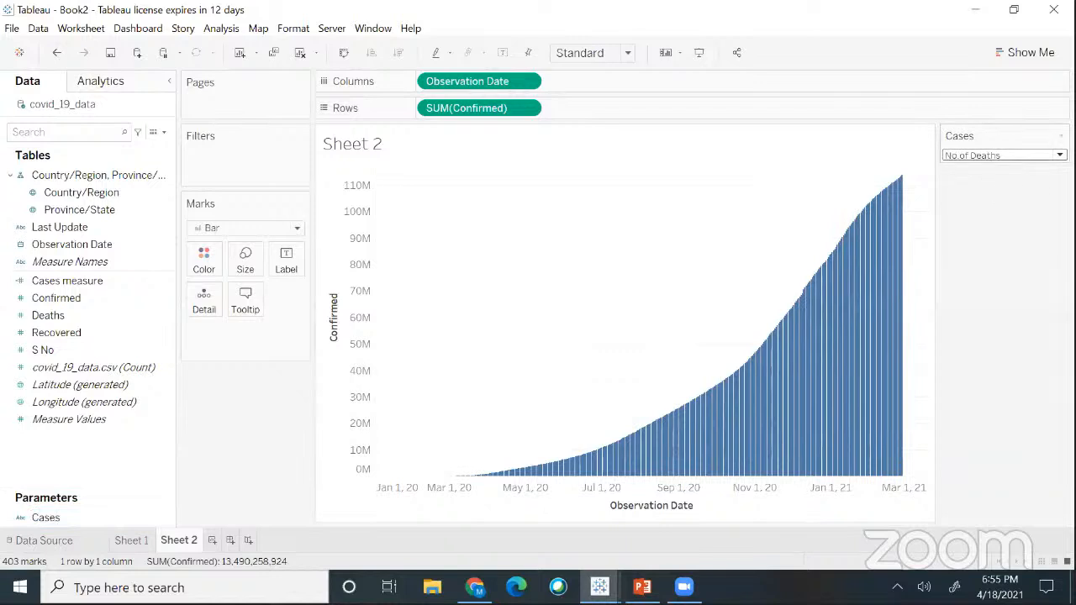
click(992, 155)
click(988, 197)
click(1000, 156)
click(1004, 168)
click(1002, 156)
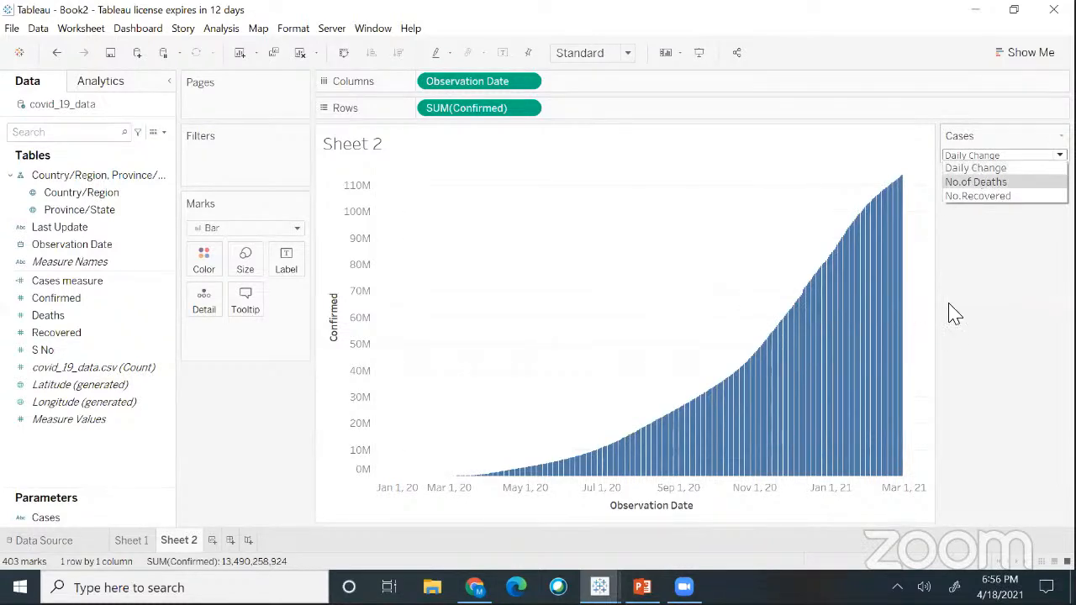
click(1000, 272)
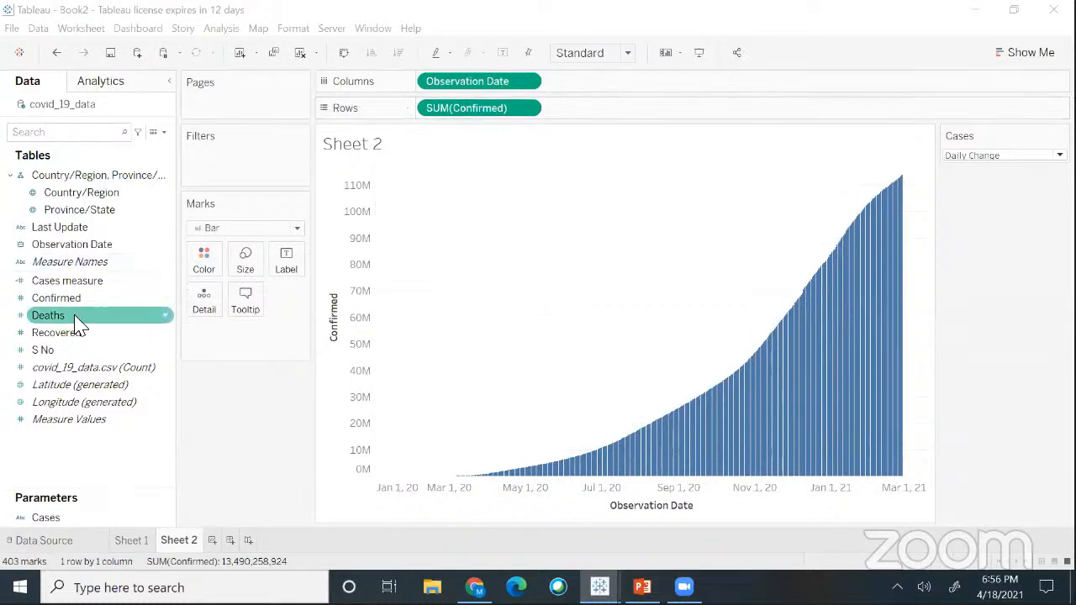
- Replace SUM(Confirmed) on Rows with Cases measure and set the Cases parameter to No.of Deaths
drag(68, 294, 464, 120)
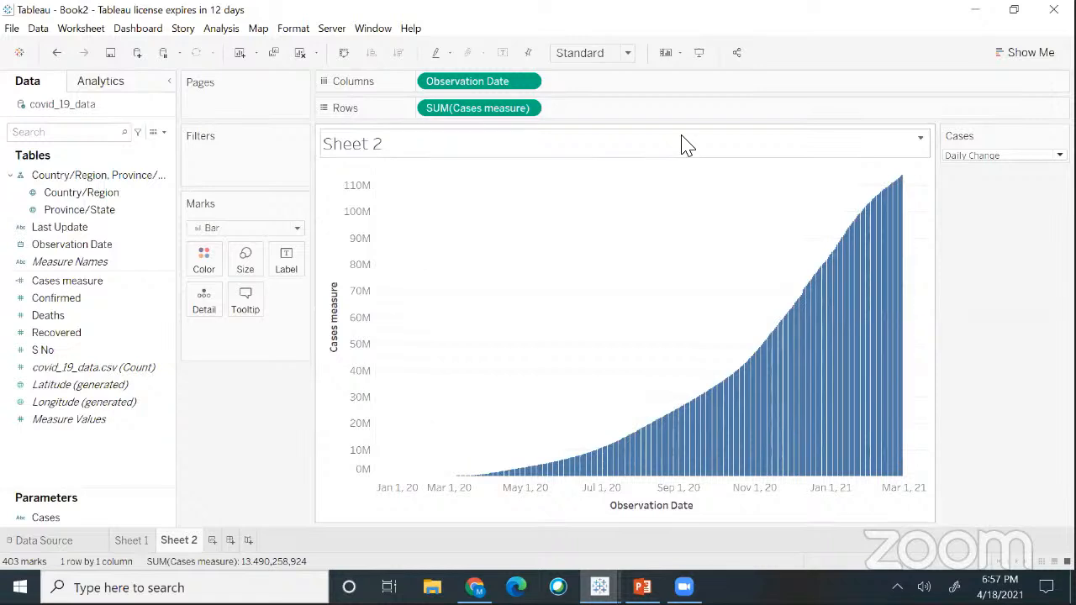
click(1005, 156)
click(979, 177)
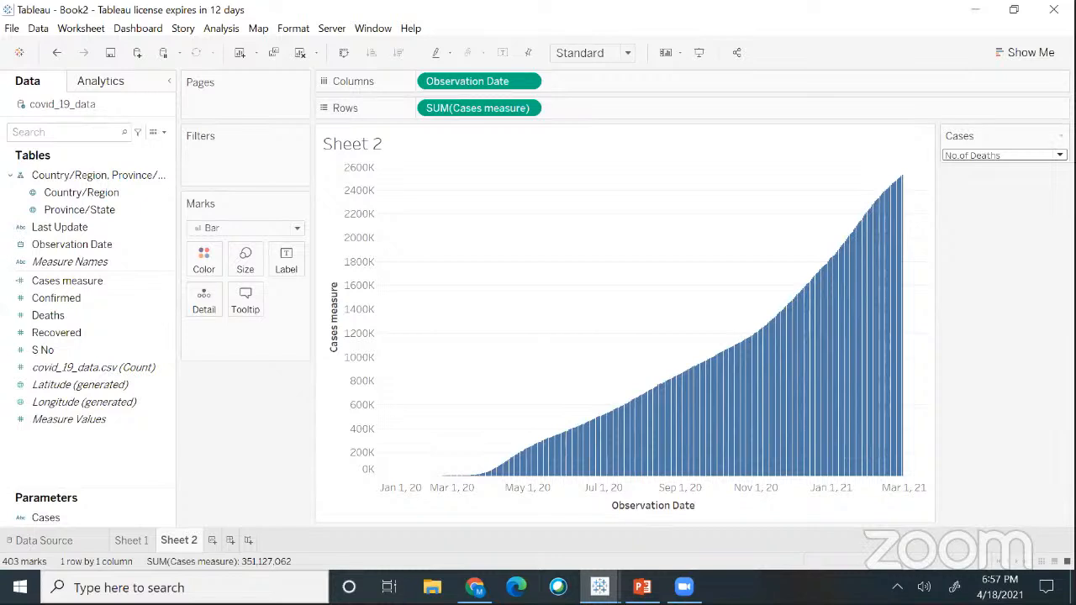
- Switch the Cases parameter to No.Recovered, then back to Daily Change
click(1000, 156)
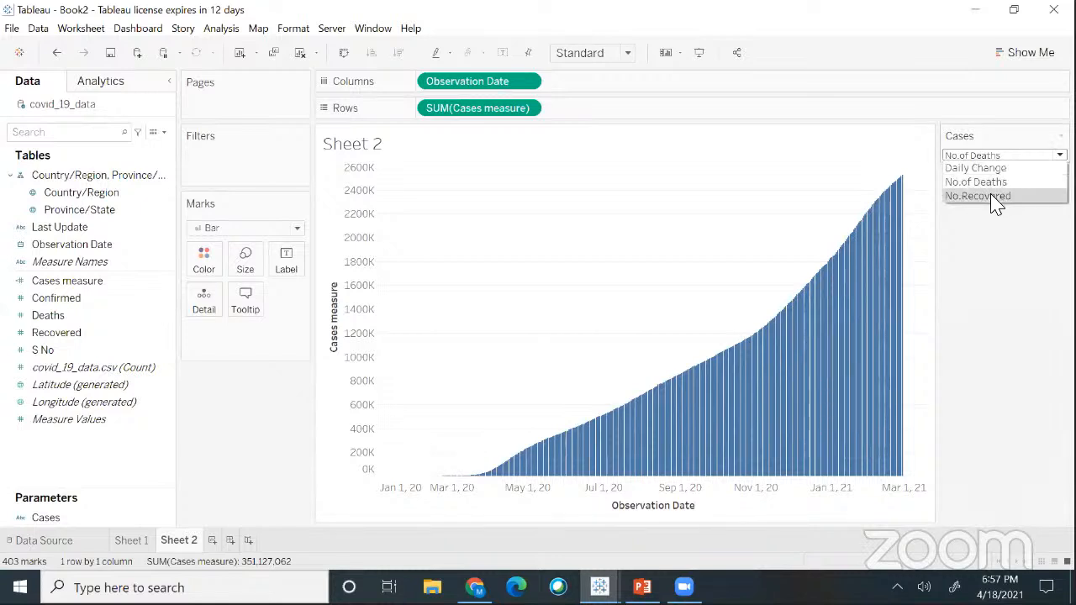
click(996, 197)
click(994, 157)
click(991, 169)
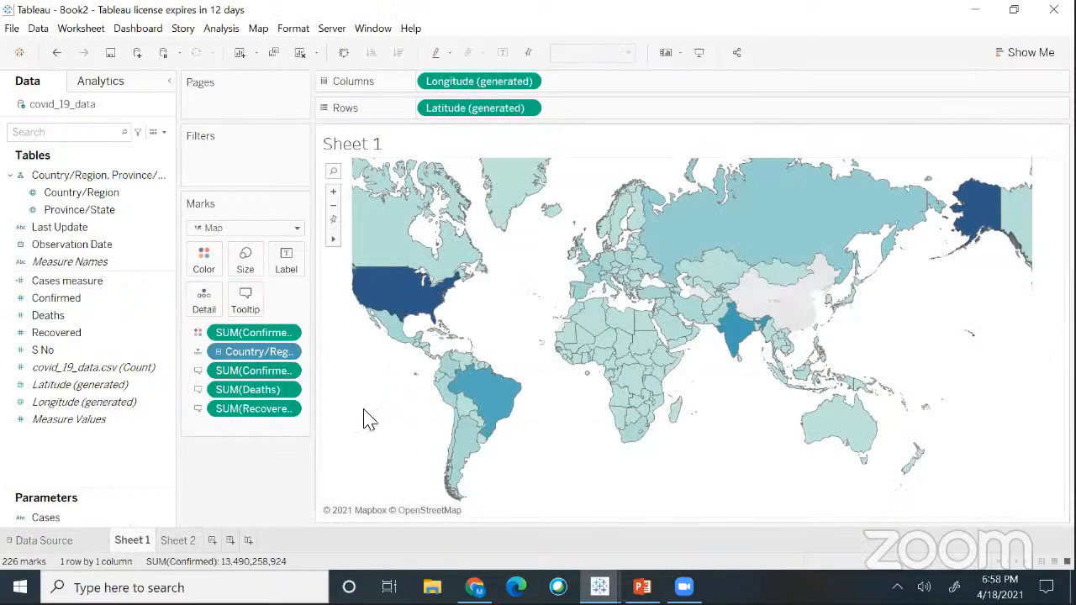
- From the Sheet 2 bar chart, add a new empty Dashboard 1
click(180, 543)
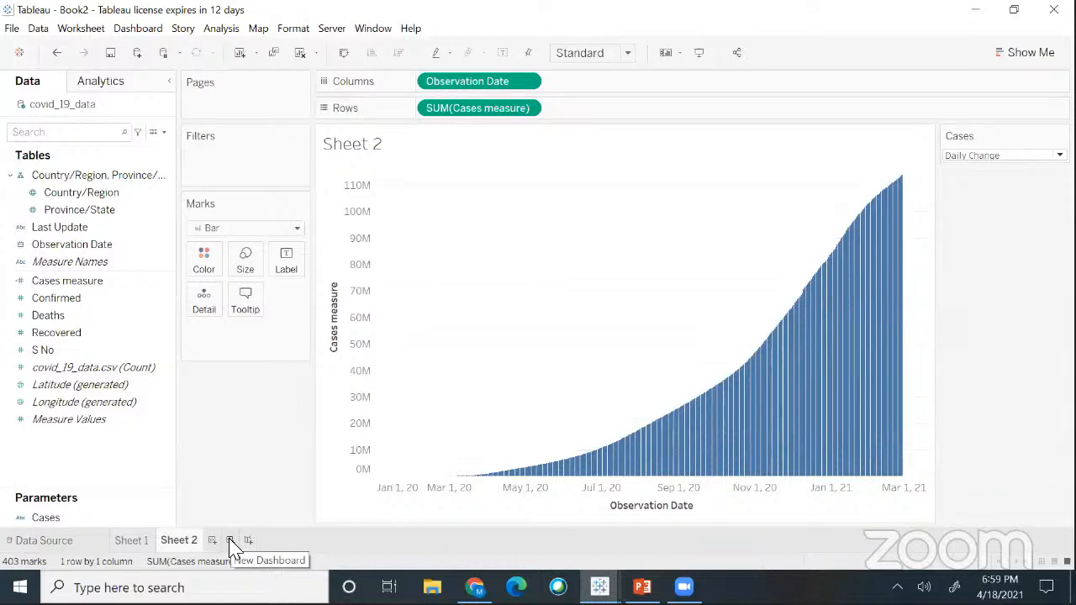
click(230, 540)
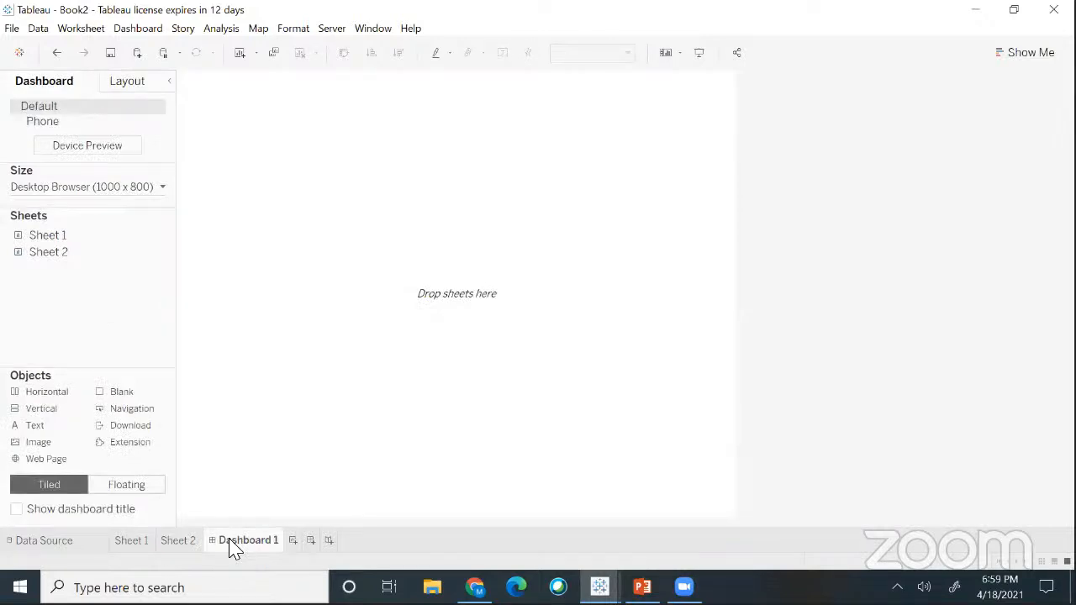
- Return from the empty Dashboard 1 to the Sheet 2 bar chart
click(697, 162)
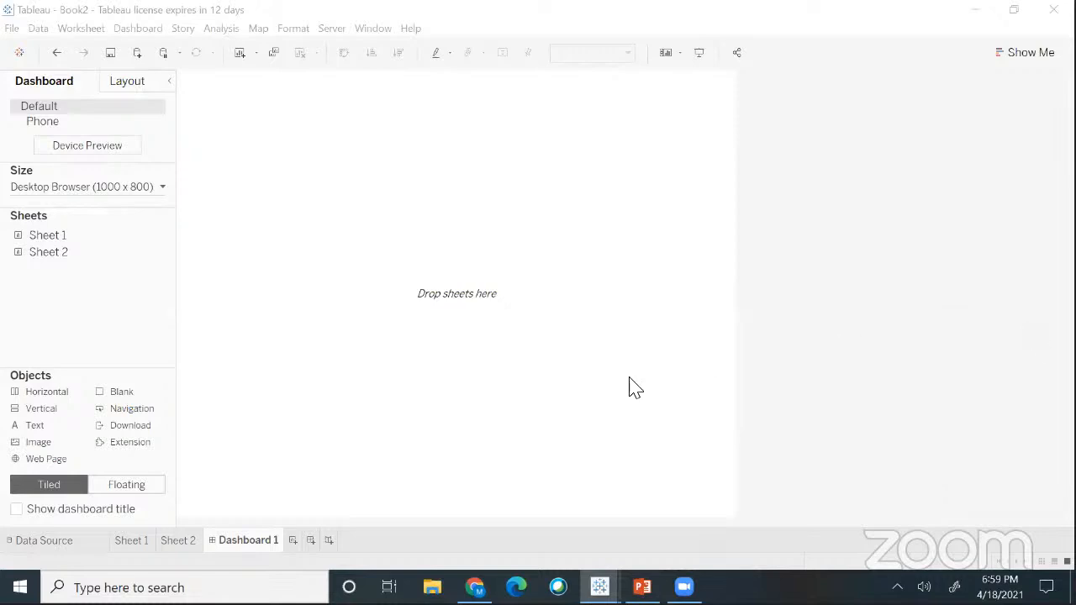
click(180, 541)
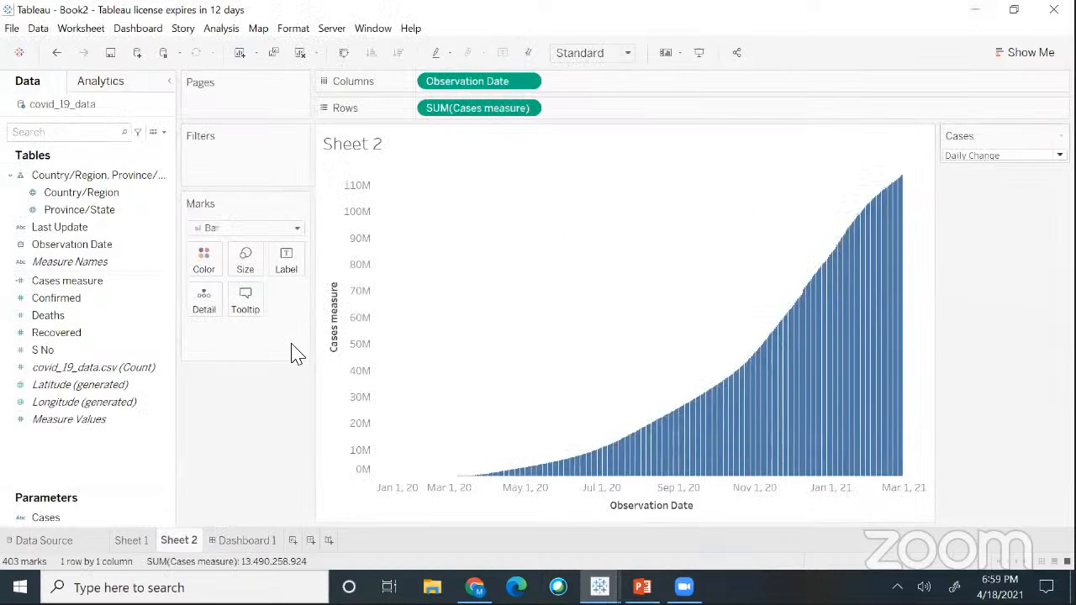
click(72, 281)
click(1005, 155)
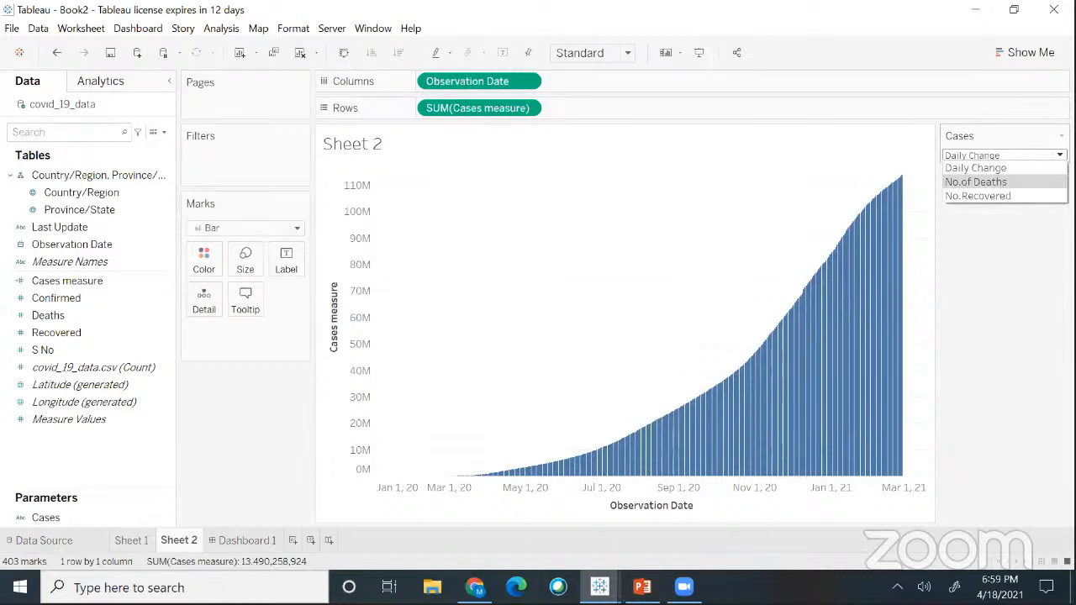
click(997, 183)
click(997, 155)
click(994, 196)
click(990, 157)
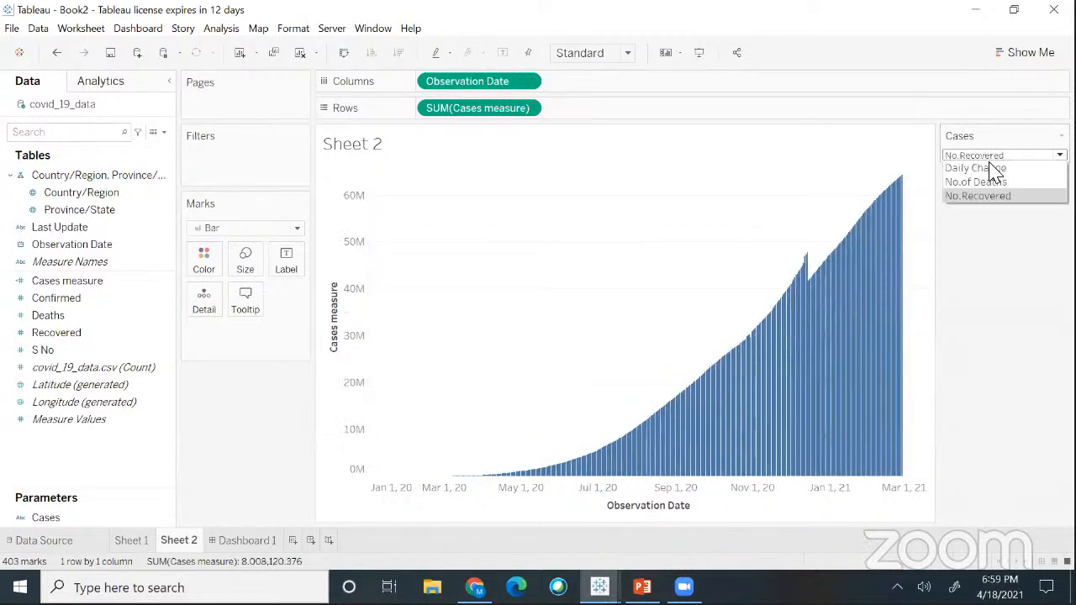
click(982, 168)
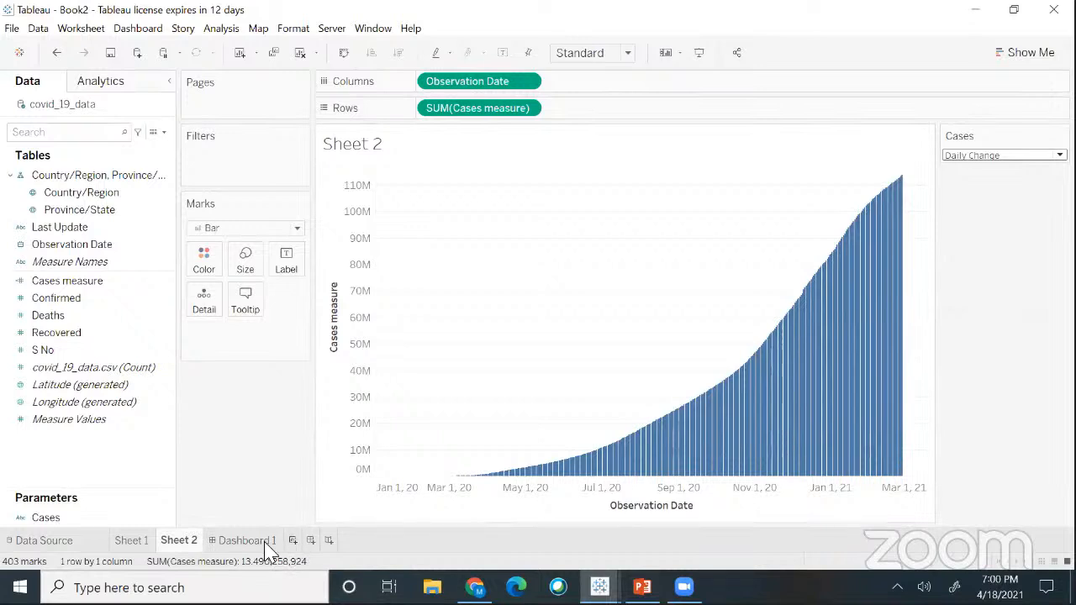
- Drop Sheet 1's world map onto the empty dashboard and Sheet 2's Cases measure chart below it
mouse_move(254, 550)
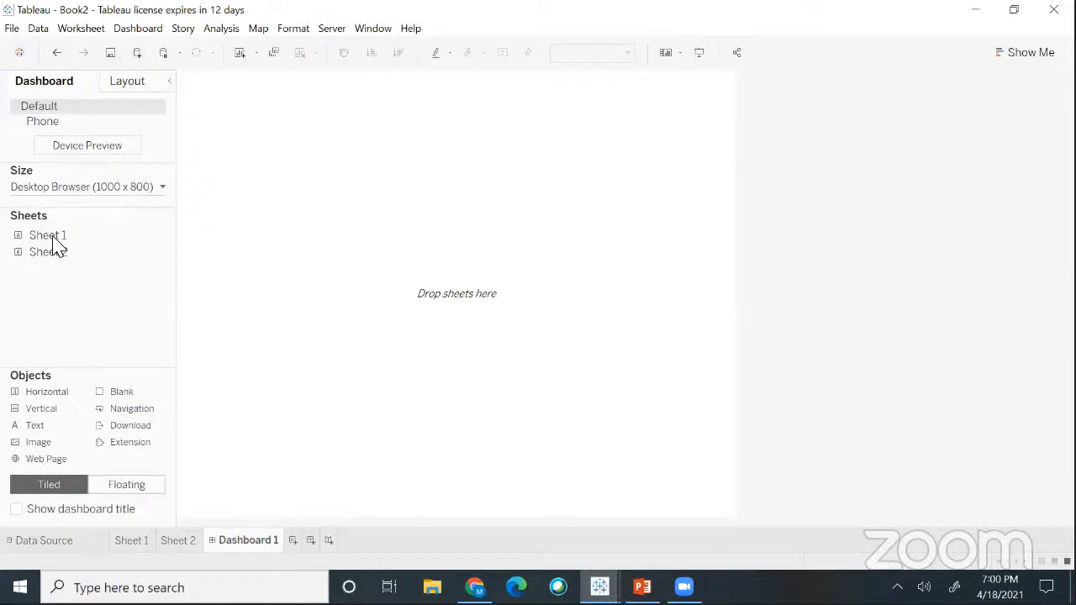
drag(55, 237, 296, 188)
drag(298, 203, 301, 203)
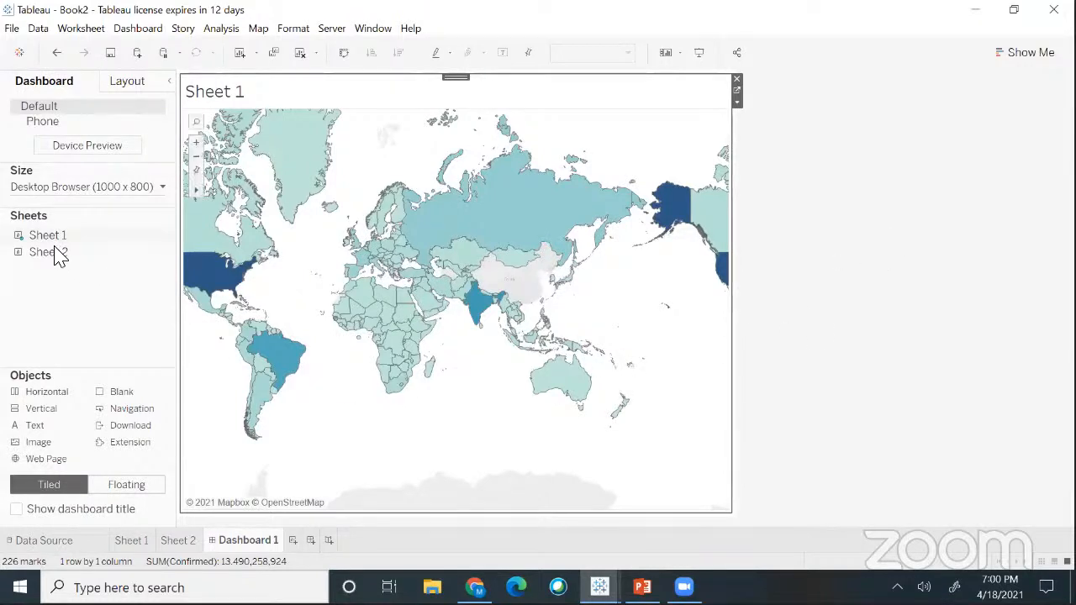
drag(50, 254, 234, 356)
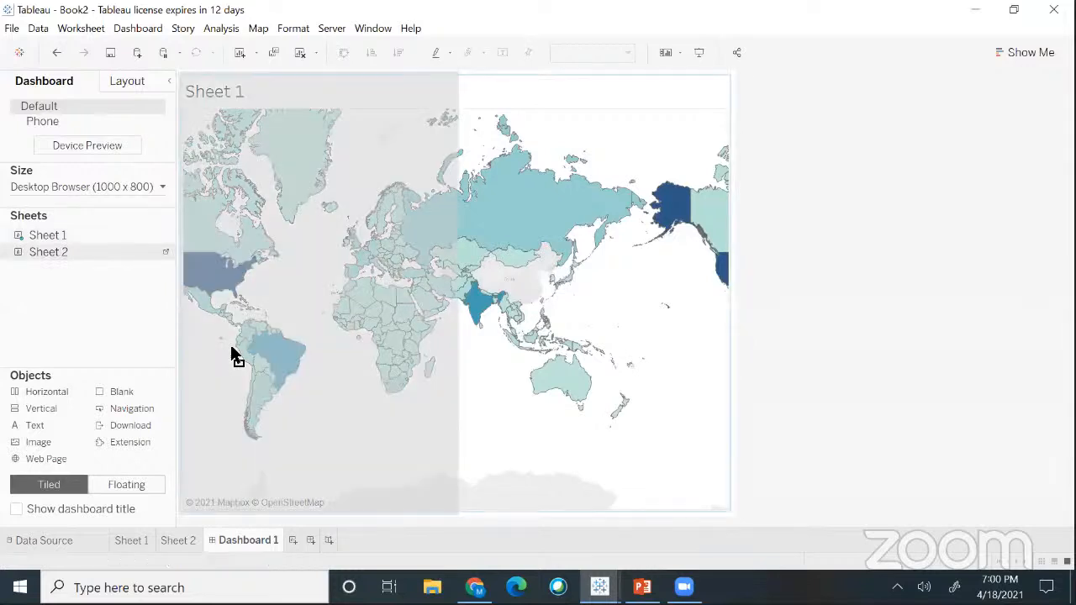
drag(445, 404, 445, 404)
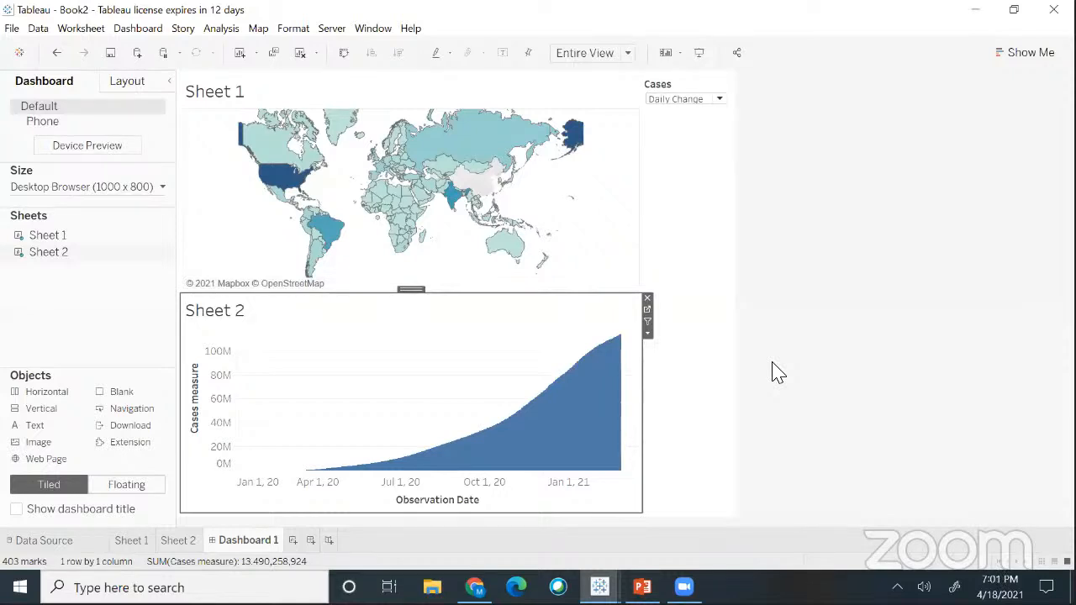
- Pick the Generic Desktop (1366 x 768) preset in Dashboard 1's Size settings
click(163, 192)
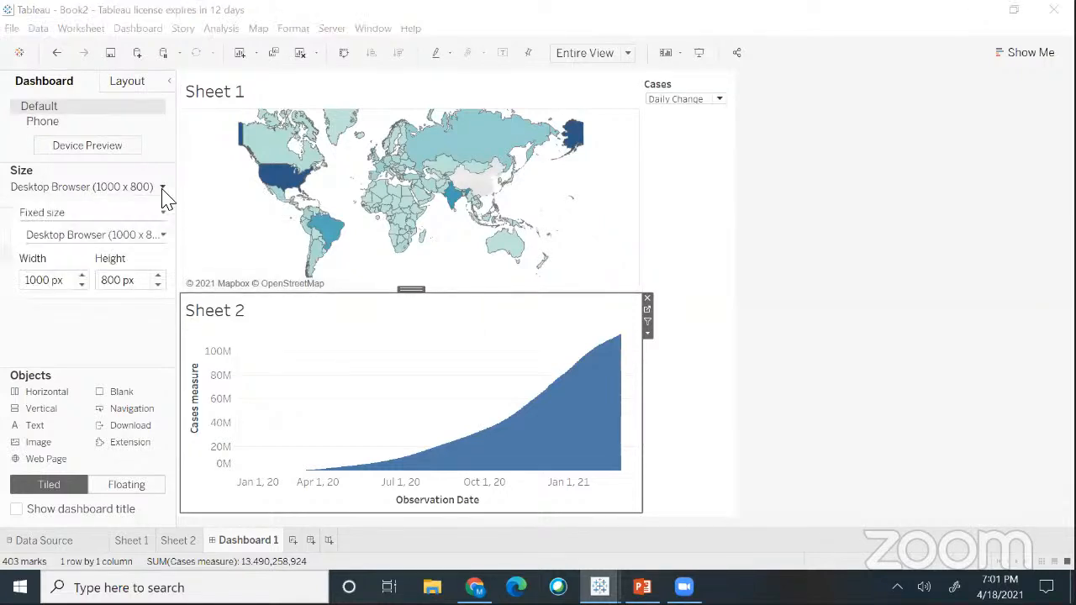
click(163, 236)
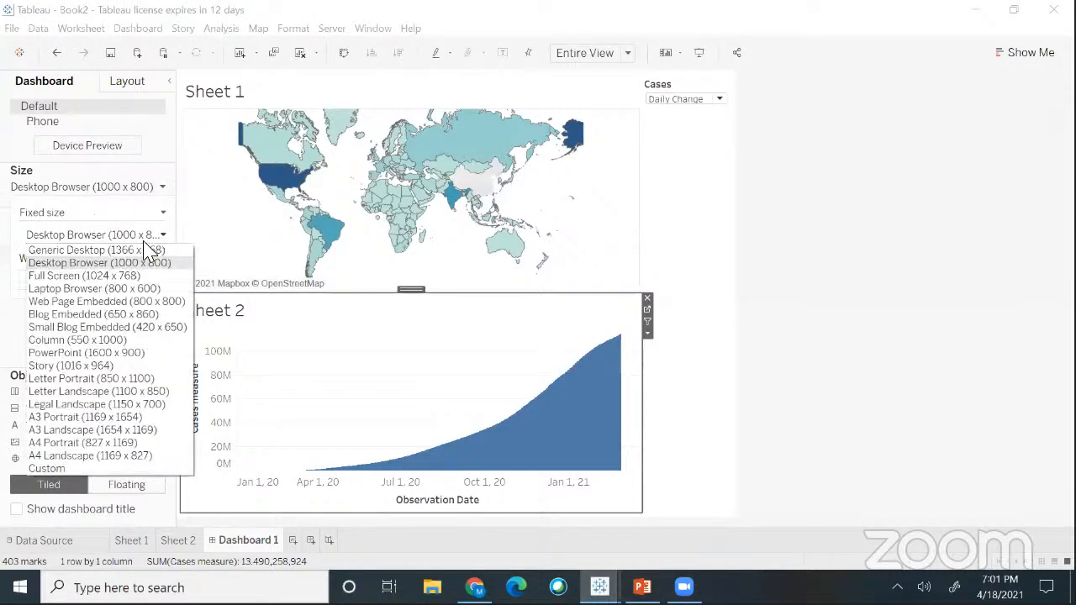
click(90, 250)
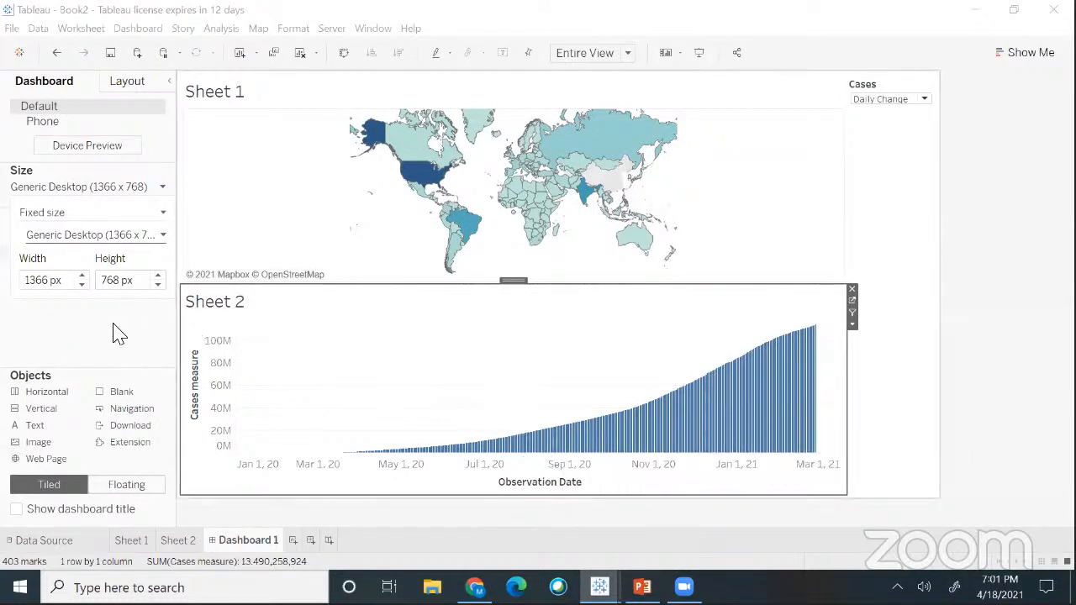
click(163, 188)
click(127, 237)
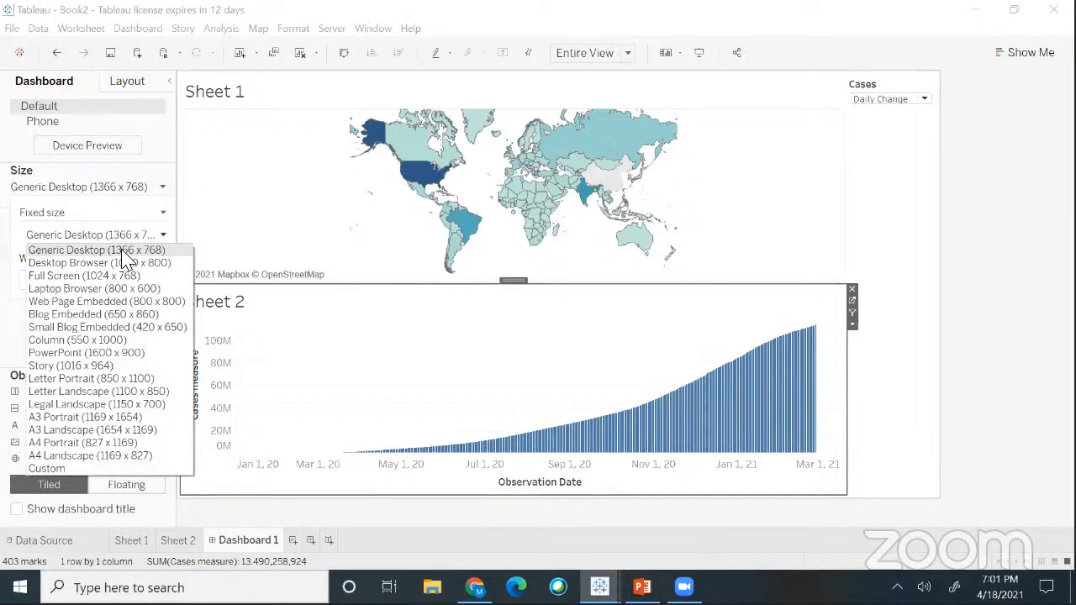
click(98, 252)
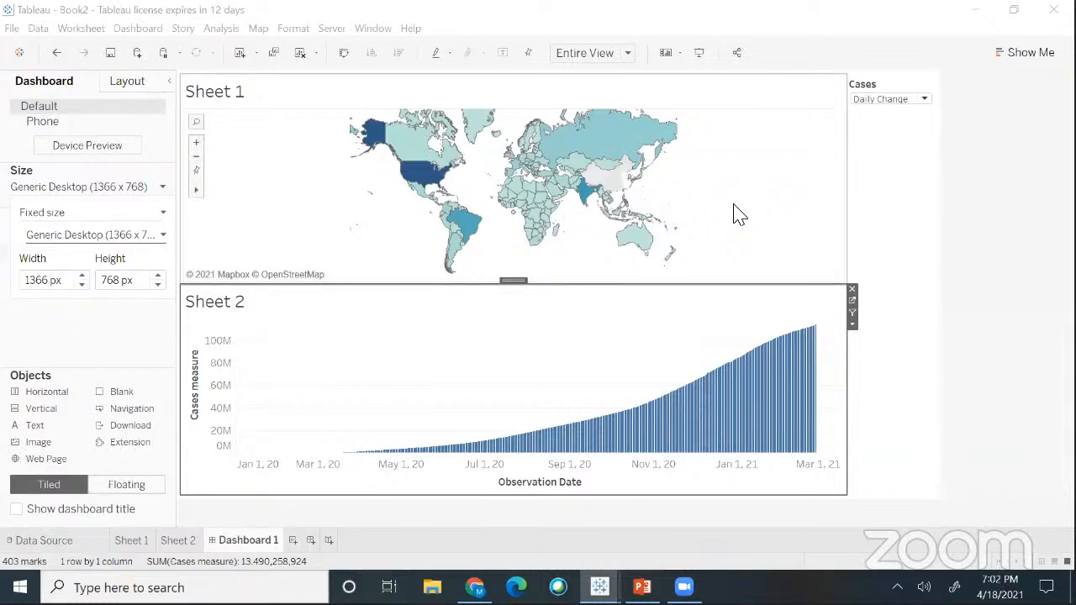
click(701, 171)
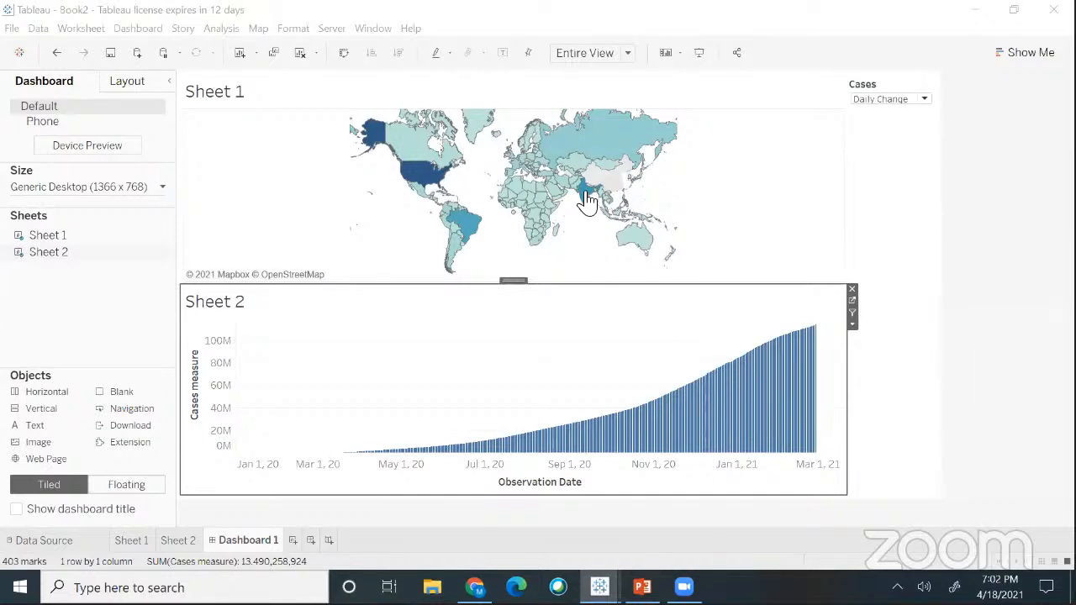
mouse_move(585, 192)
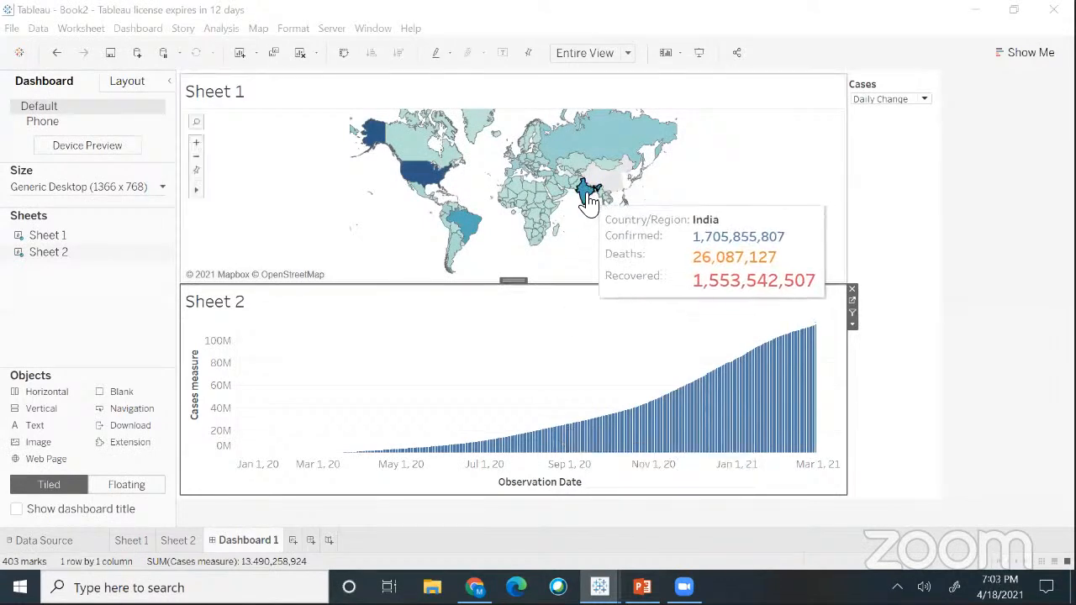
click(586, 200)
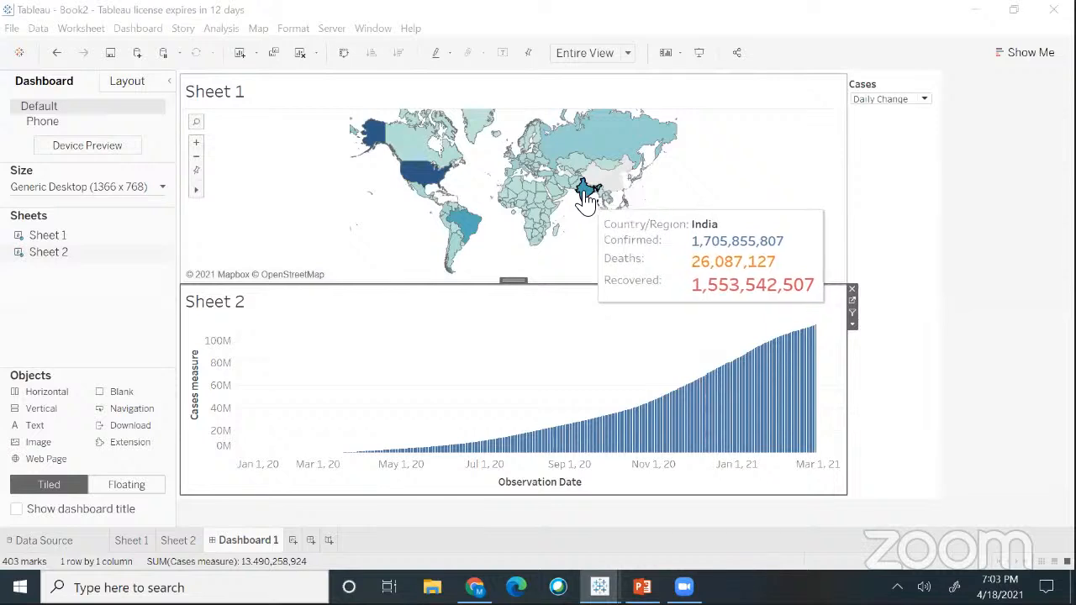
click(547, 400)
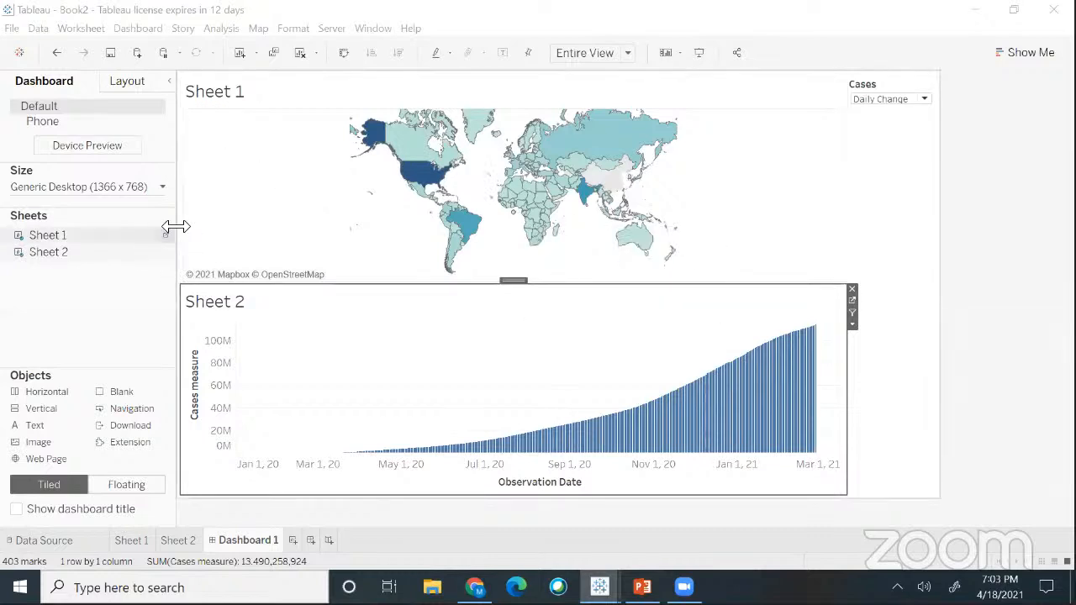
- Open the Actions dialog for Dashboard 1 and expand the Add Action menu
click(138, 30)
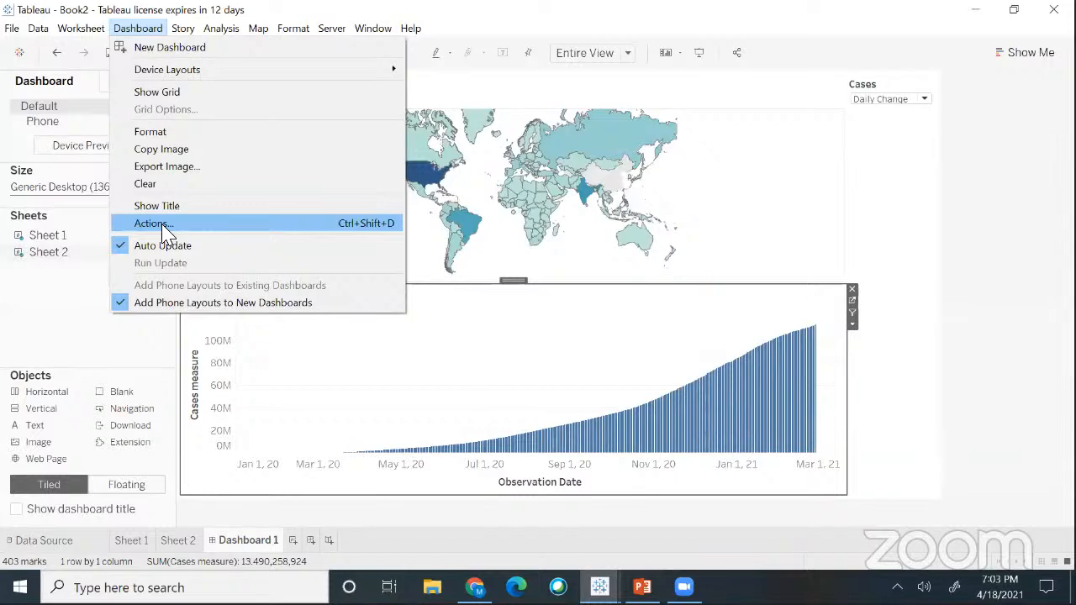
click(160, 224)
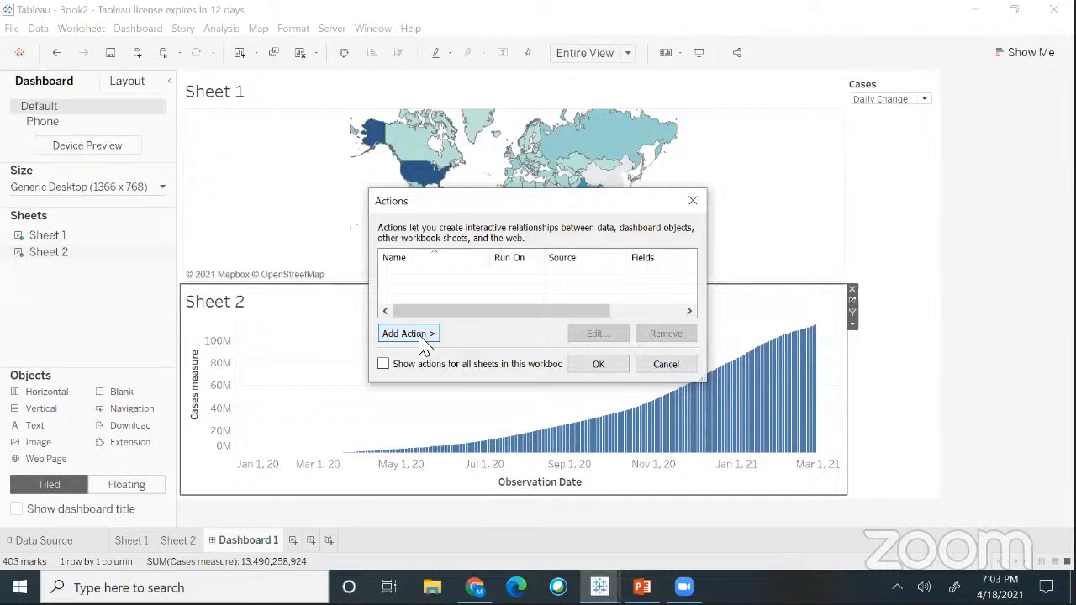
click(424, 339)
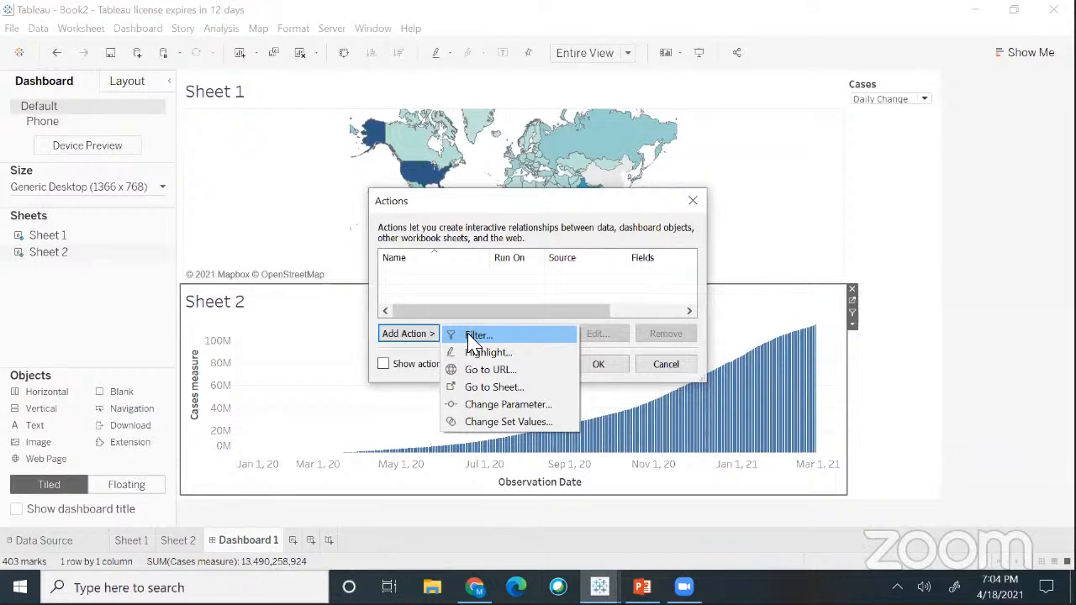
- Add filter action Filter1, removing Sheet 2 as a source and Sheet 1 as a target
click(476, 335)
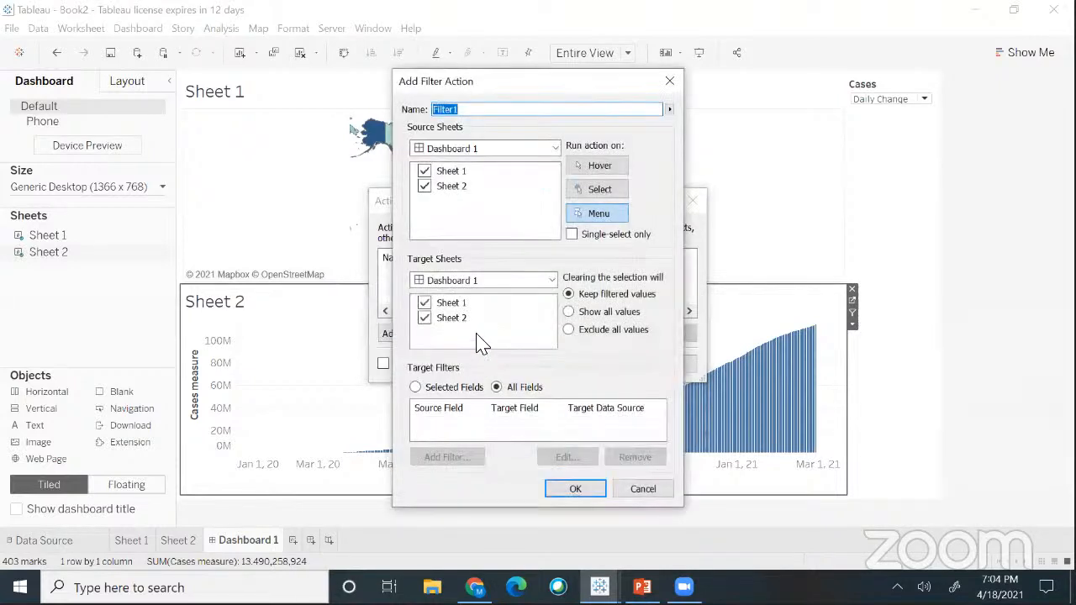
click(471, 110)
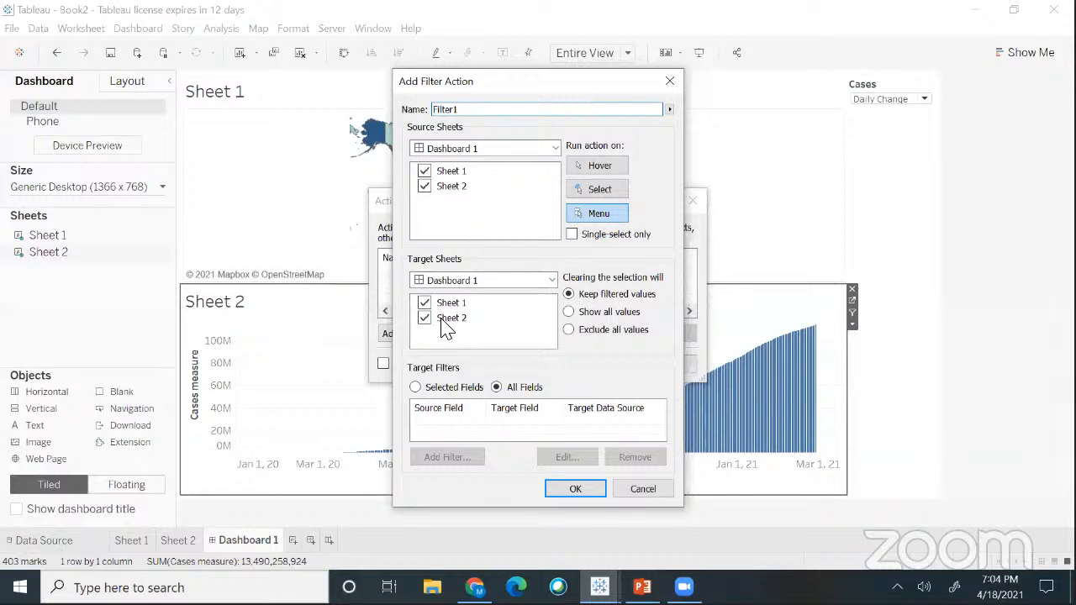
click(424, 186)
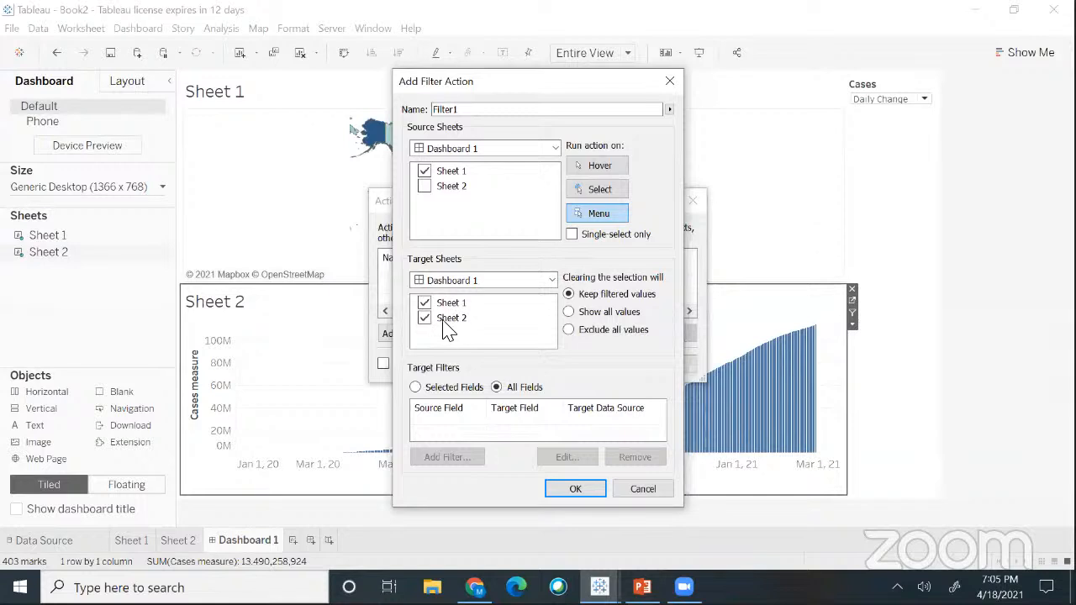
click(424, 304)
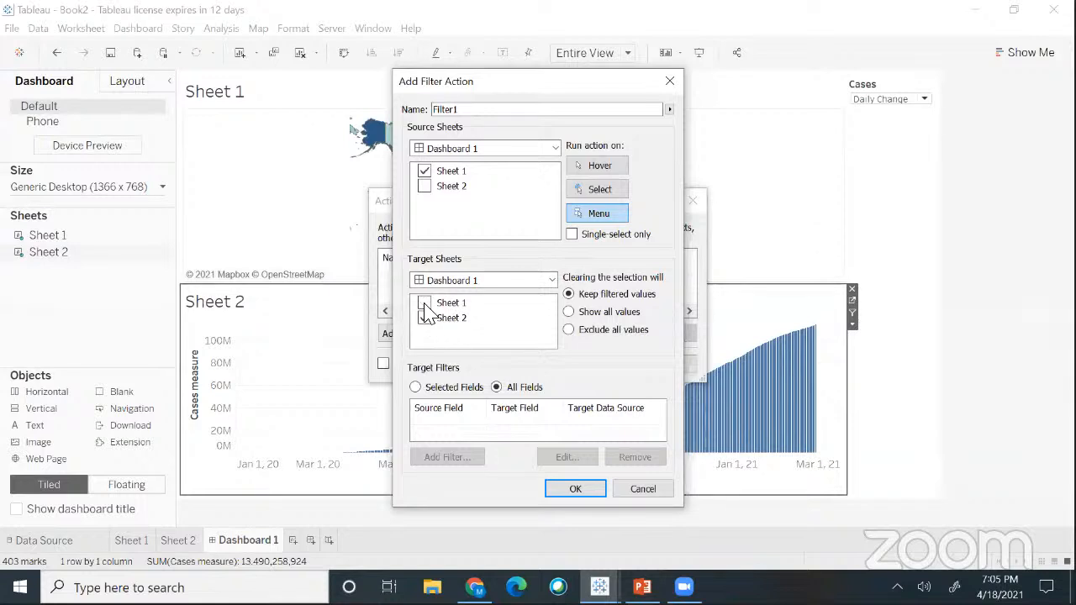
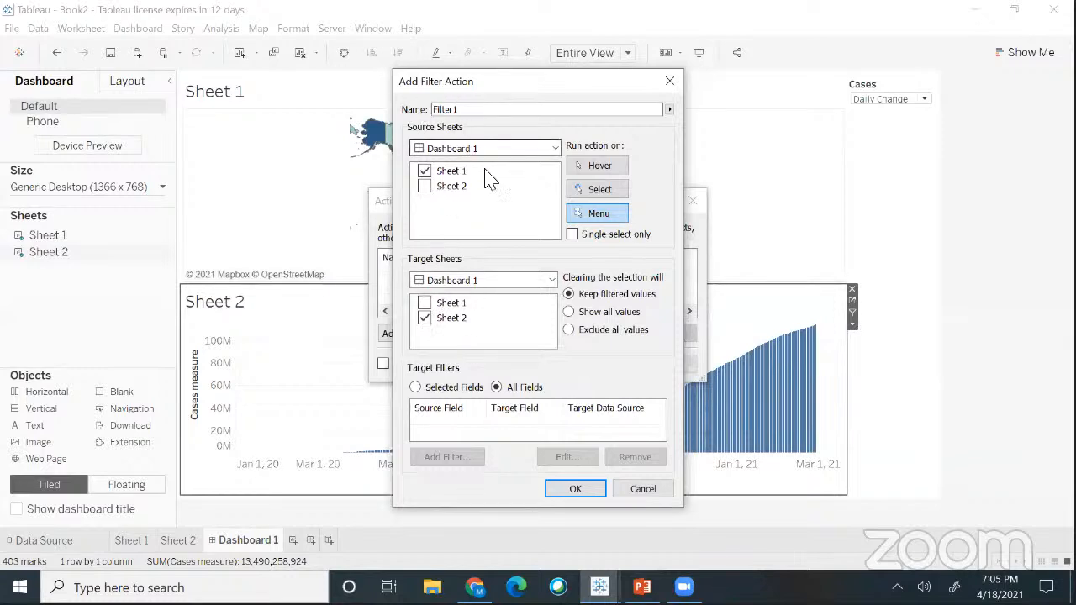
- Make Filter1 run on Select, show all values when cleared, and close both dialogs
click(599, 191)
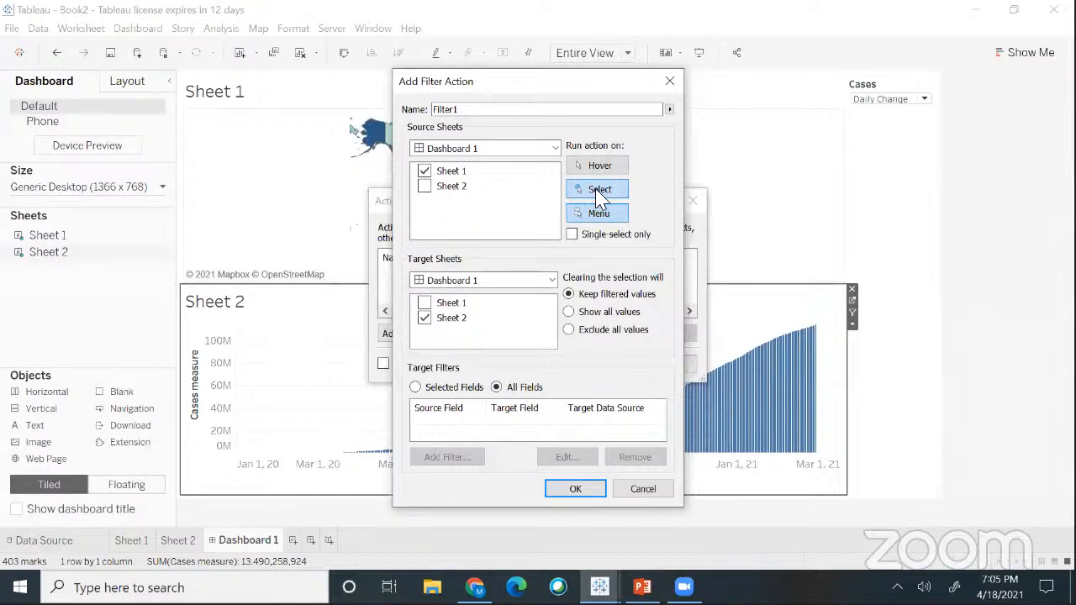
click(601, 214)
click(607, 193)
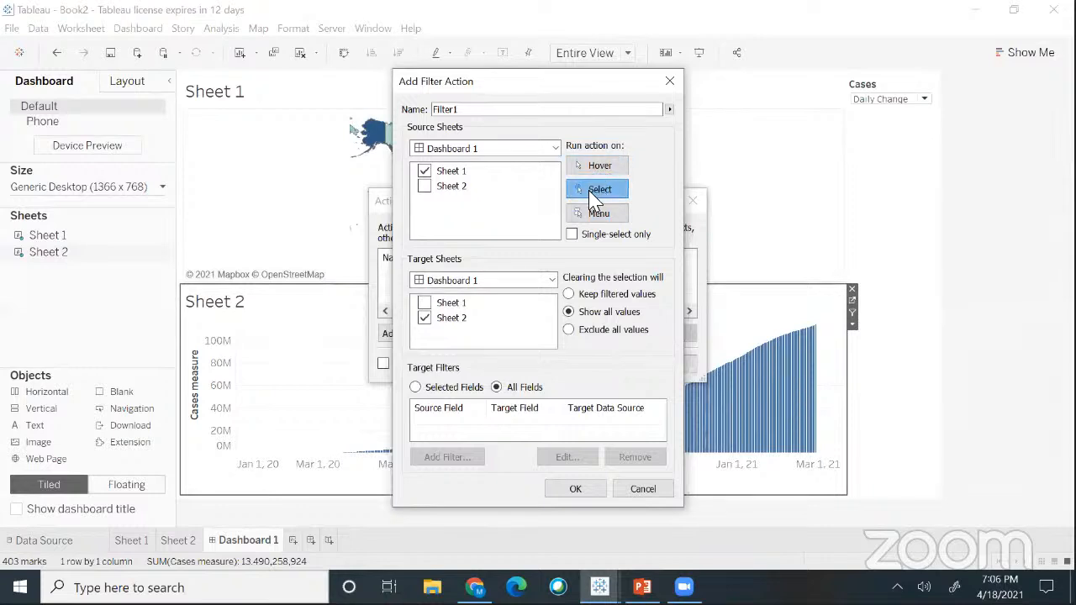
click(575, 489)
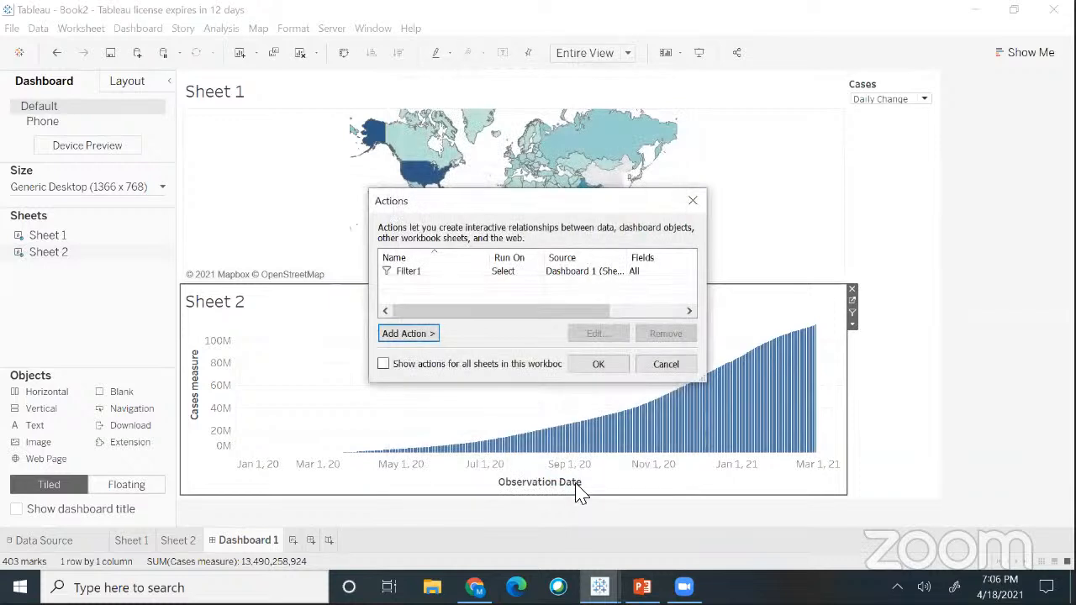
click(596, 368)
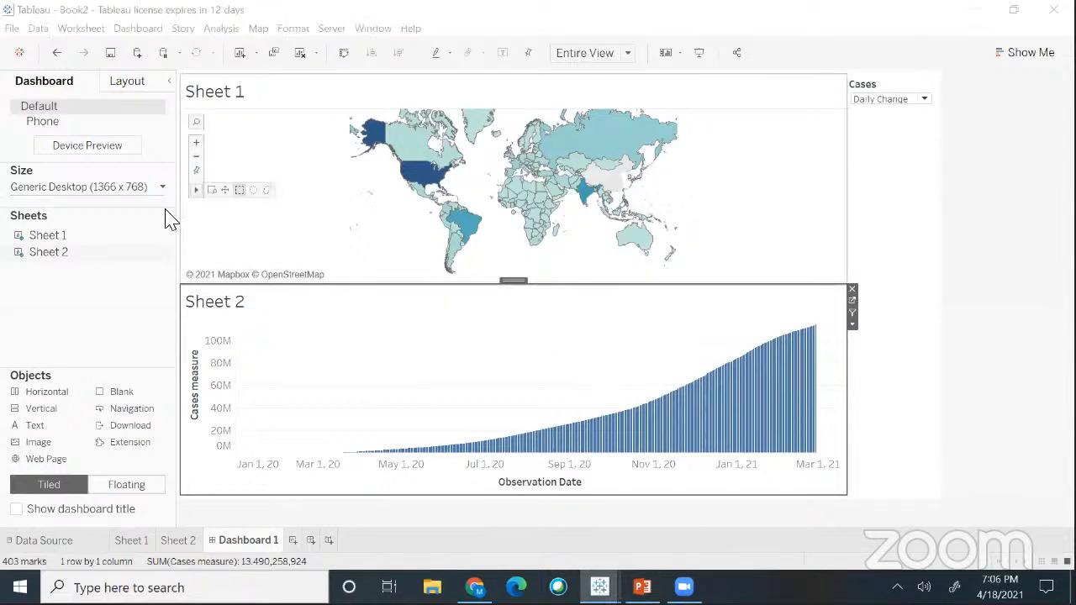
- Bring the Tableau window into focus and open the Dashboard menu
click(179, 227)
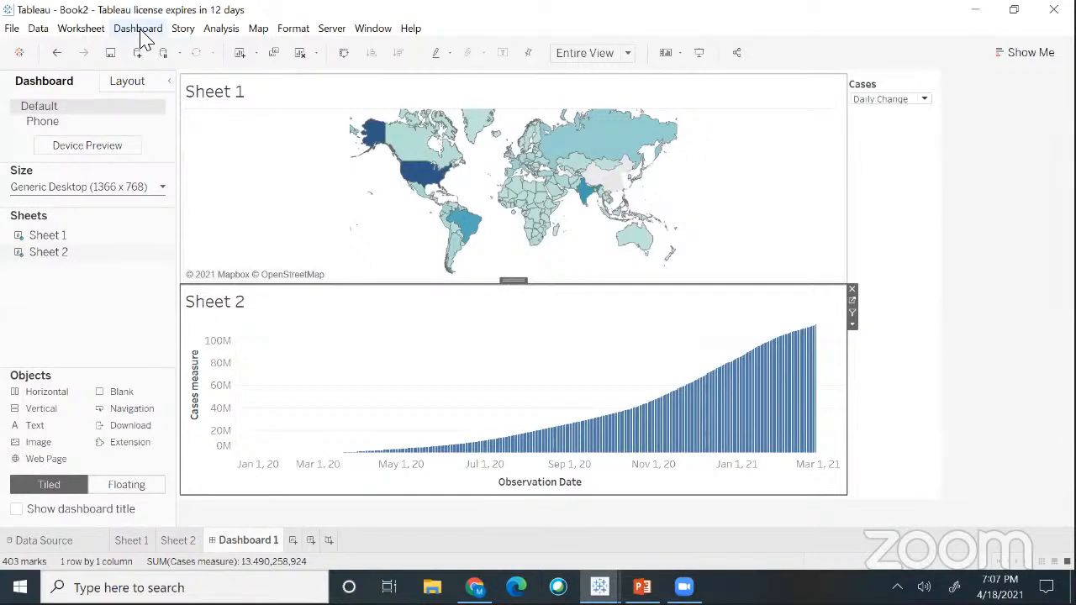
click(140, 30)
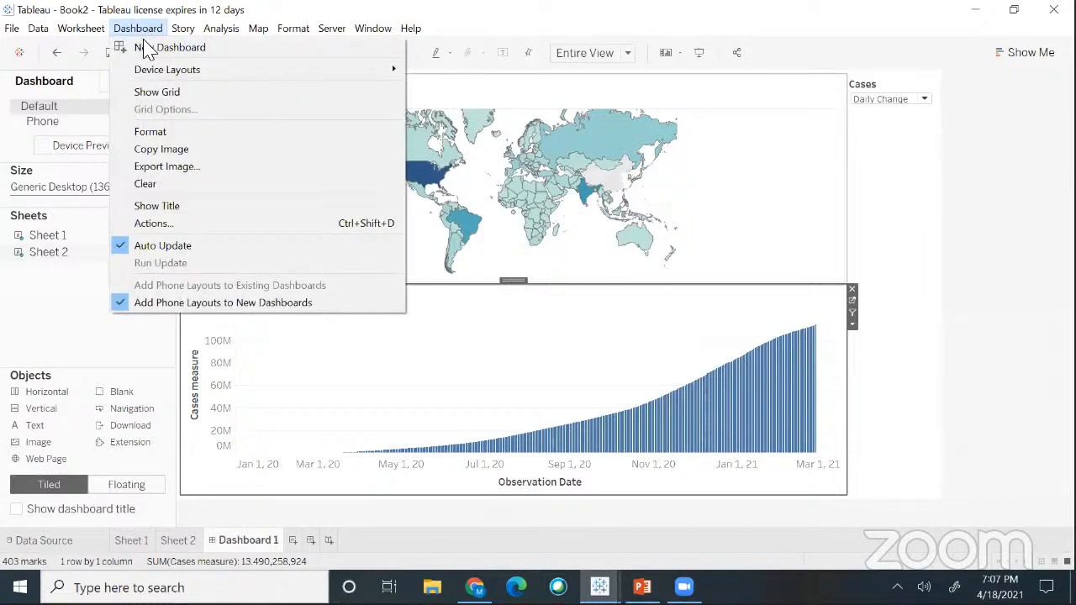
- From Dashboard > Actions, add a new filter action, Filter2
click(165, 228)
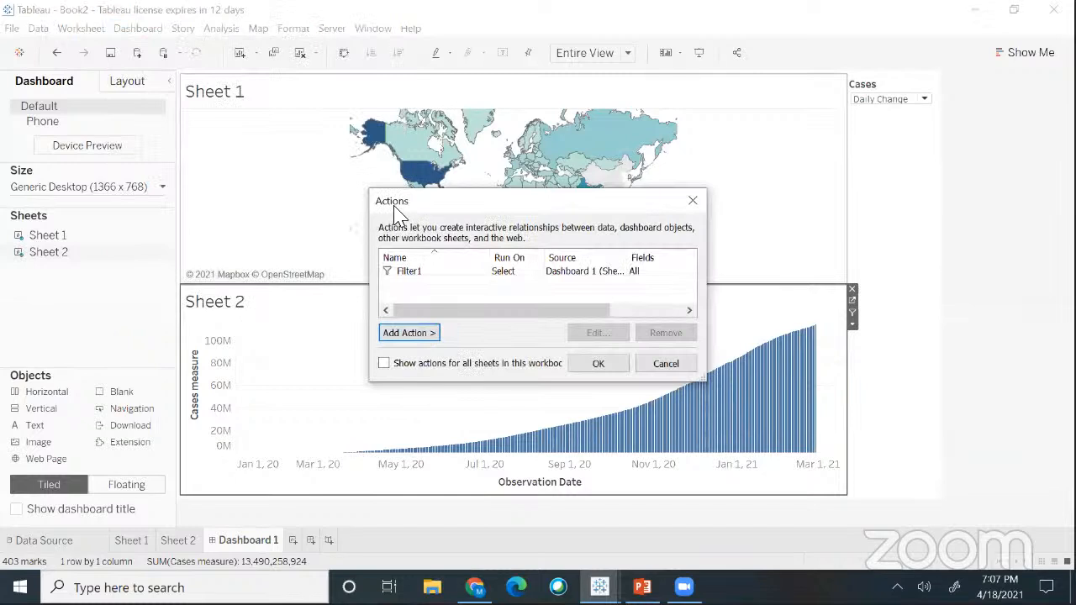
drag(395, 210, 387, 202)
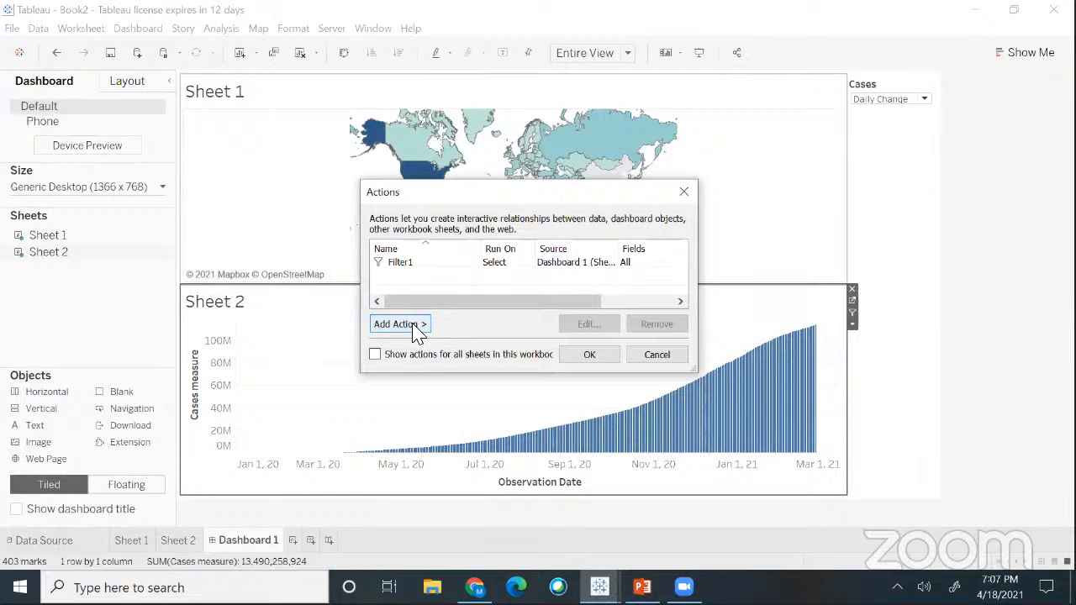
click(399, 324)
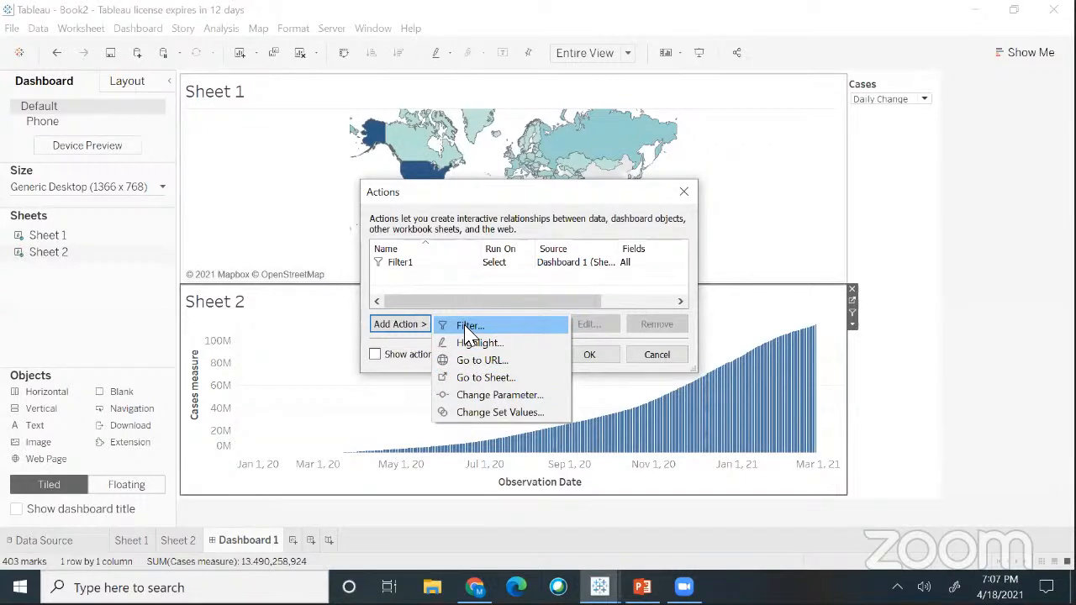
click(469, 327)
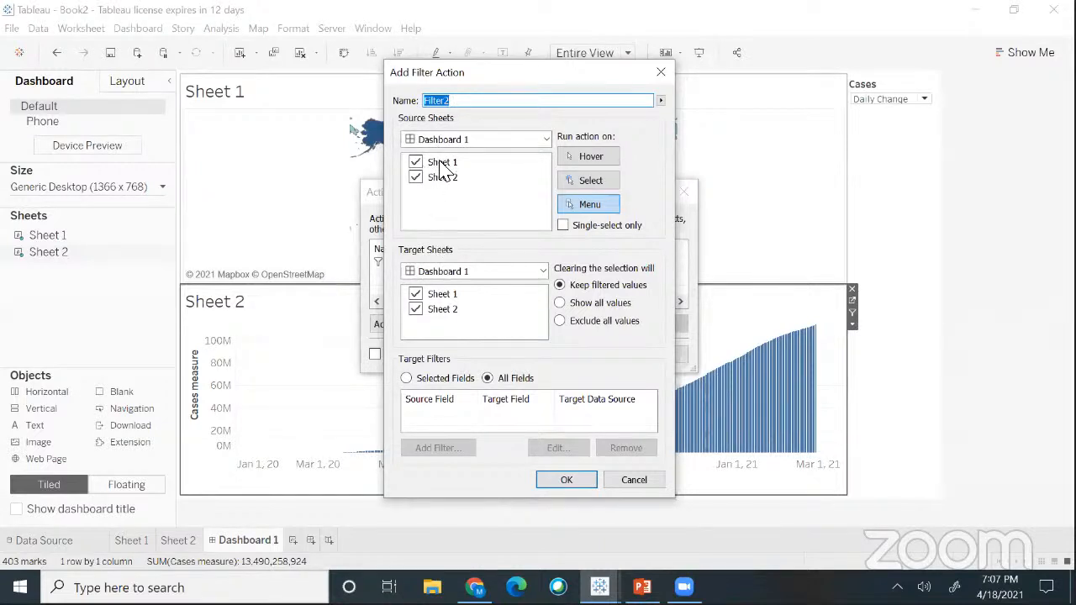
- Set Filter2 to source Sheet 1, target Sheet 2, run on Select, then cancel both dialogs
drag(464, 85, 841, 106)
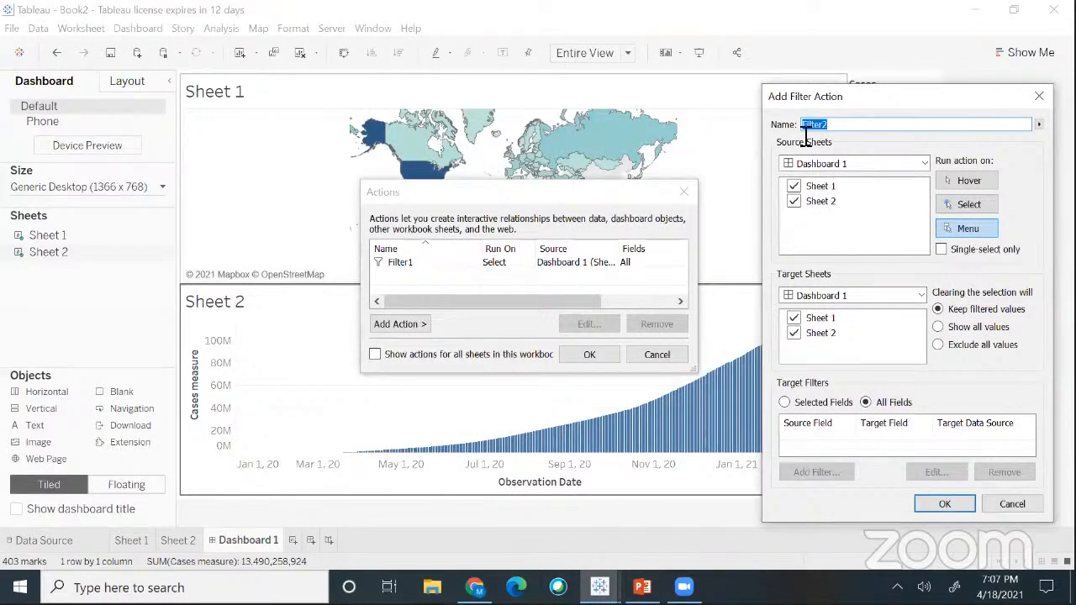
drag(836, 101, 807, 92)
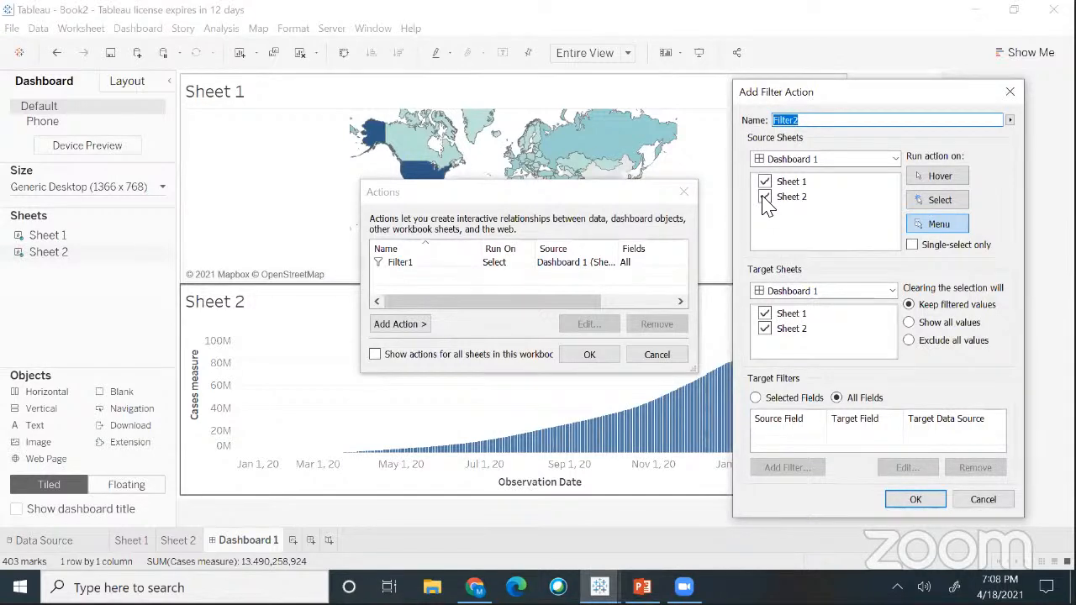
click(764, 199)
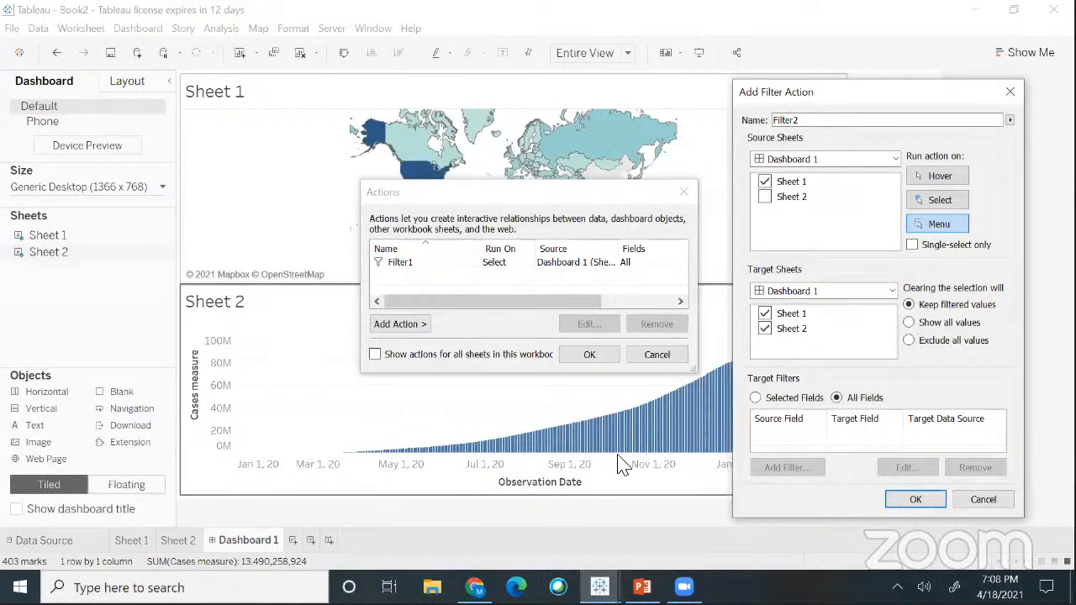
click(765, 314)
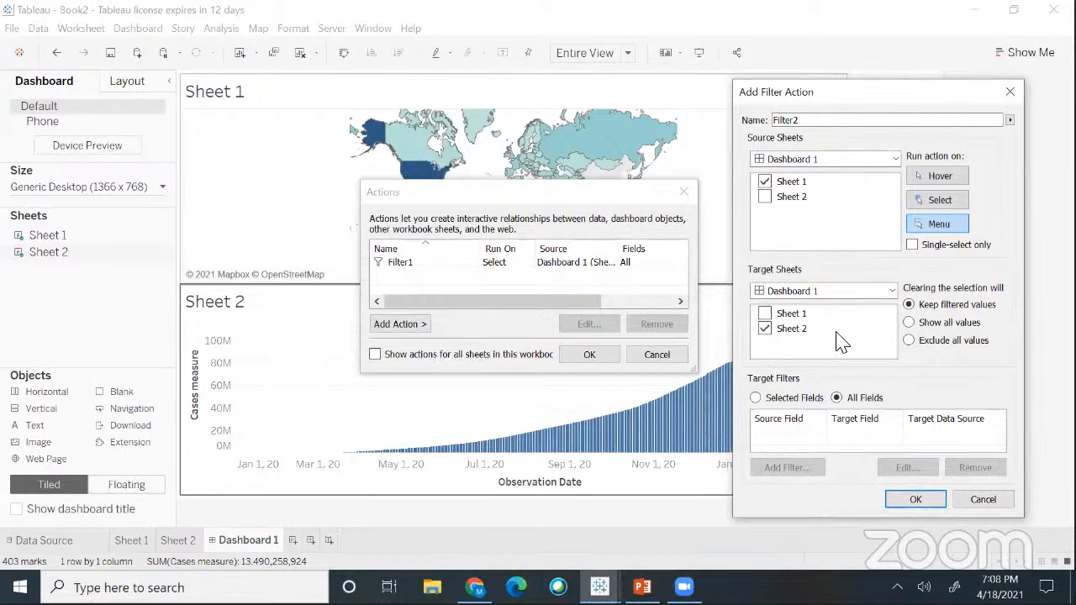
click(765, 329)
click(937, 207)
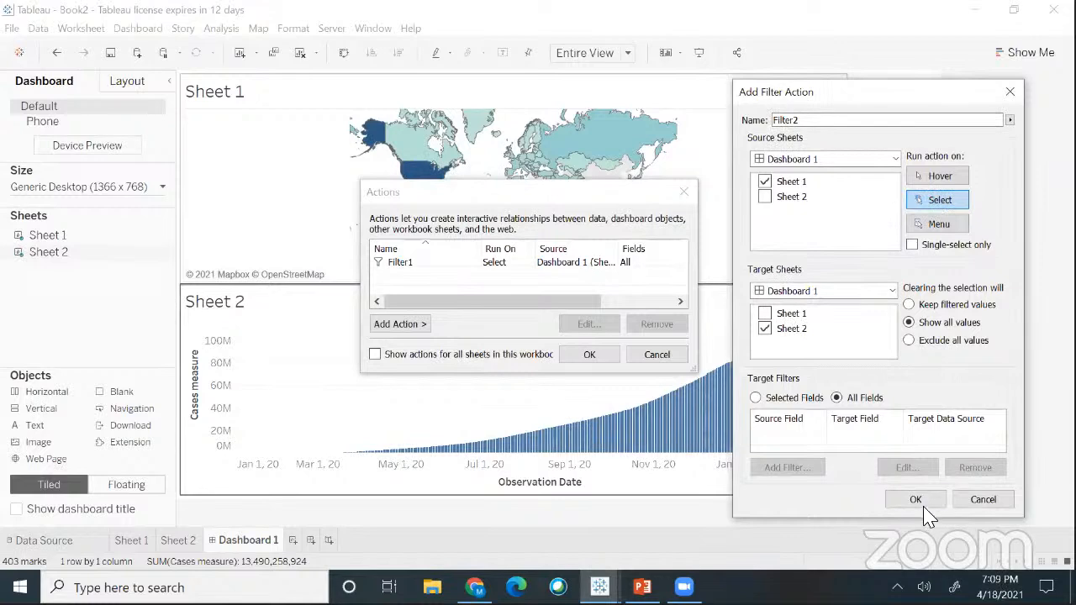
click(982, 499)
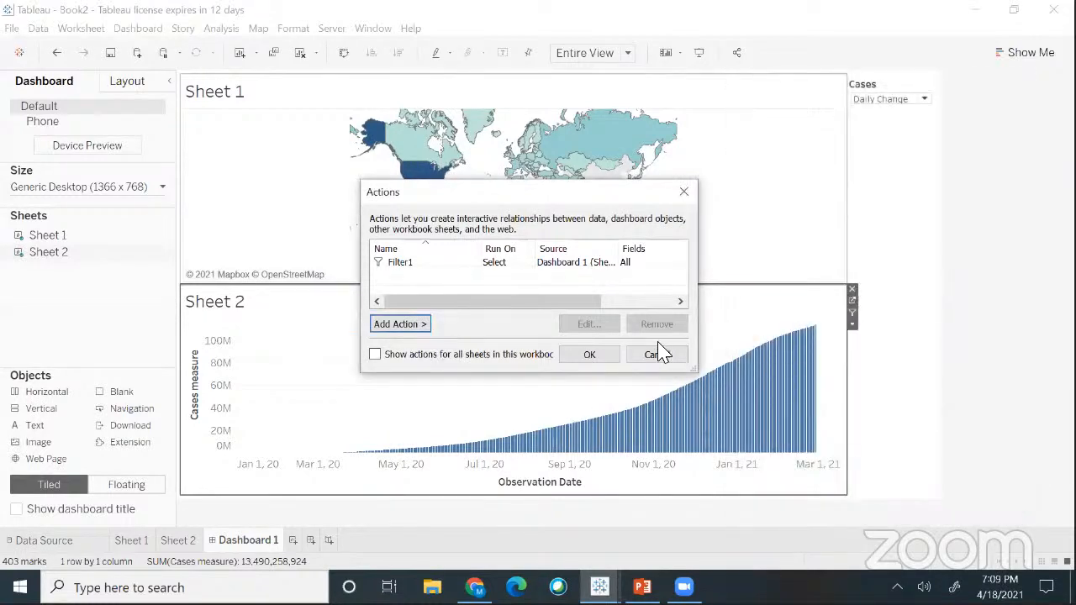
click(657, 353)
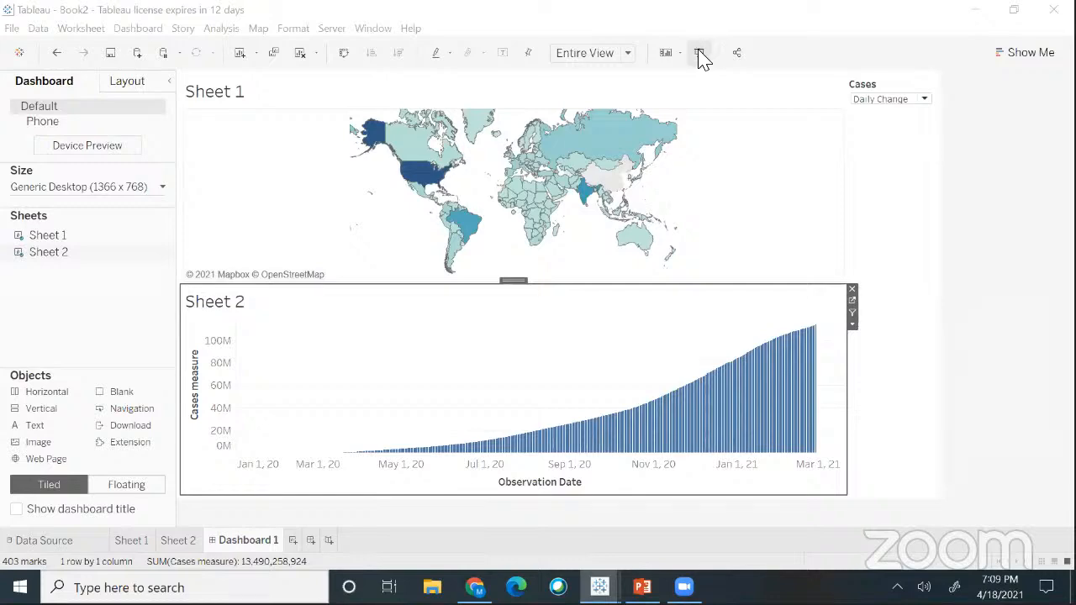
click(702, 57)
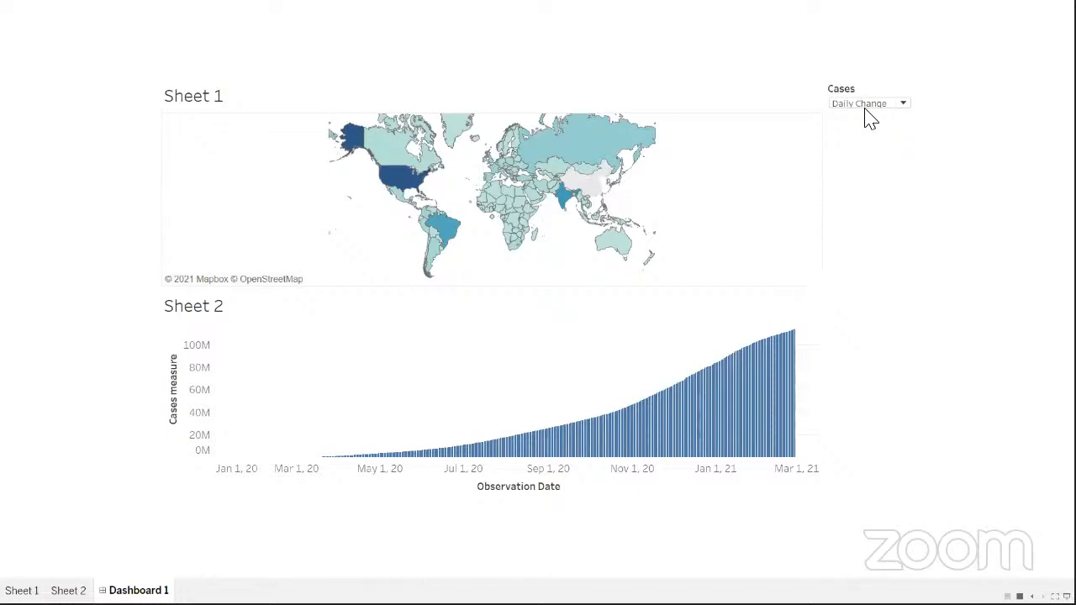
click(904, 106)
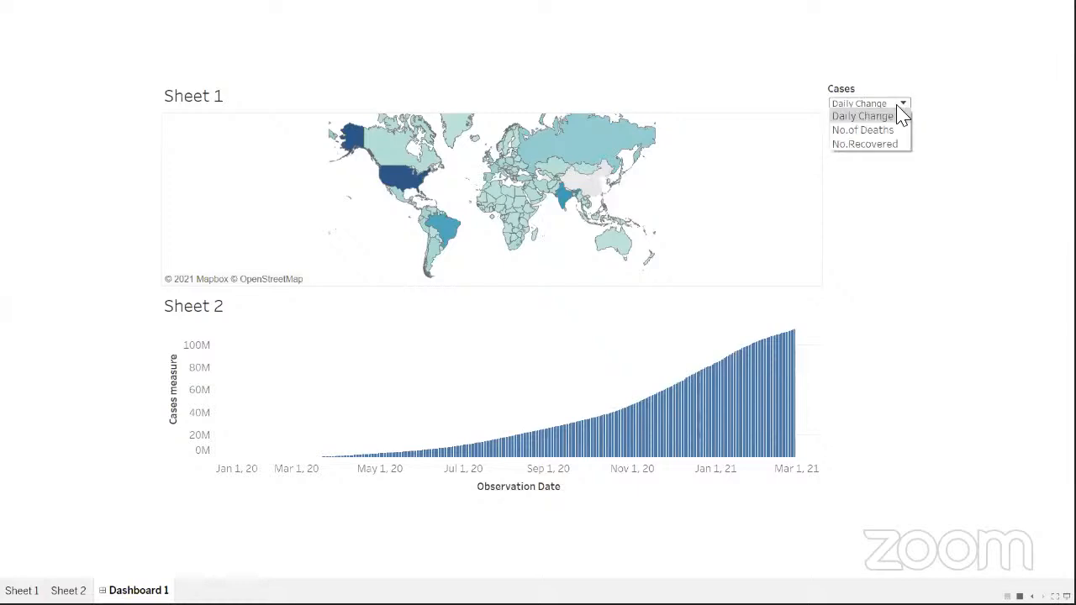
click(871, 131)
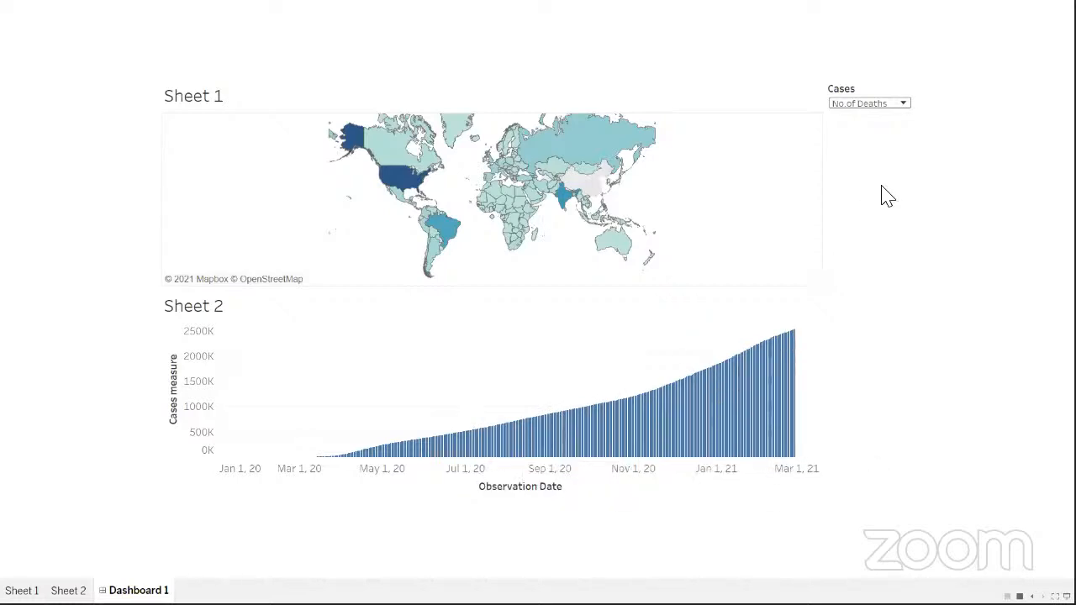
click(903, 104)
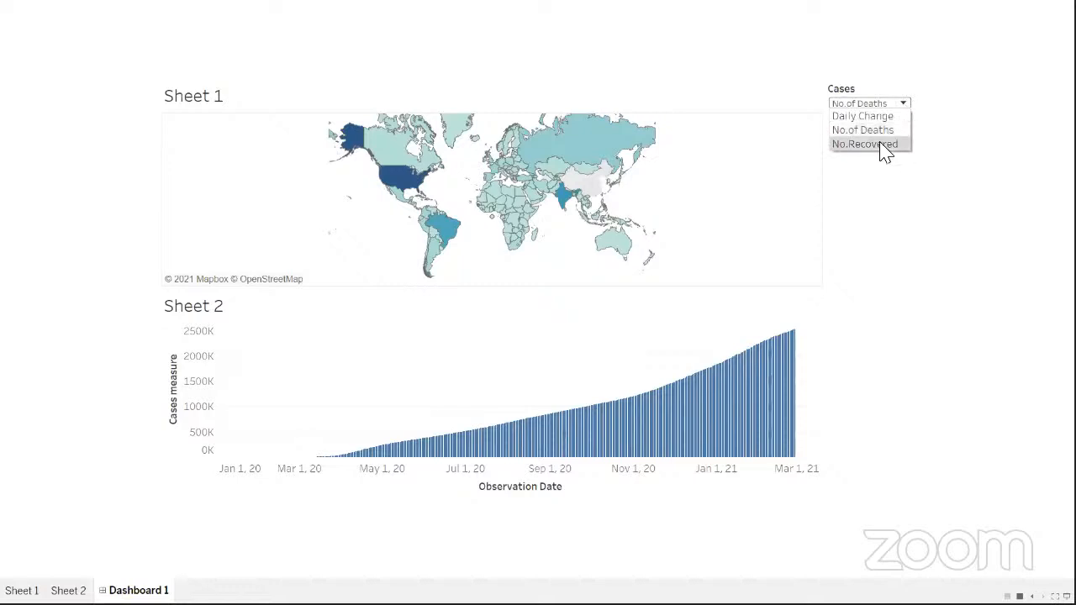
click(881, 145)
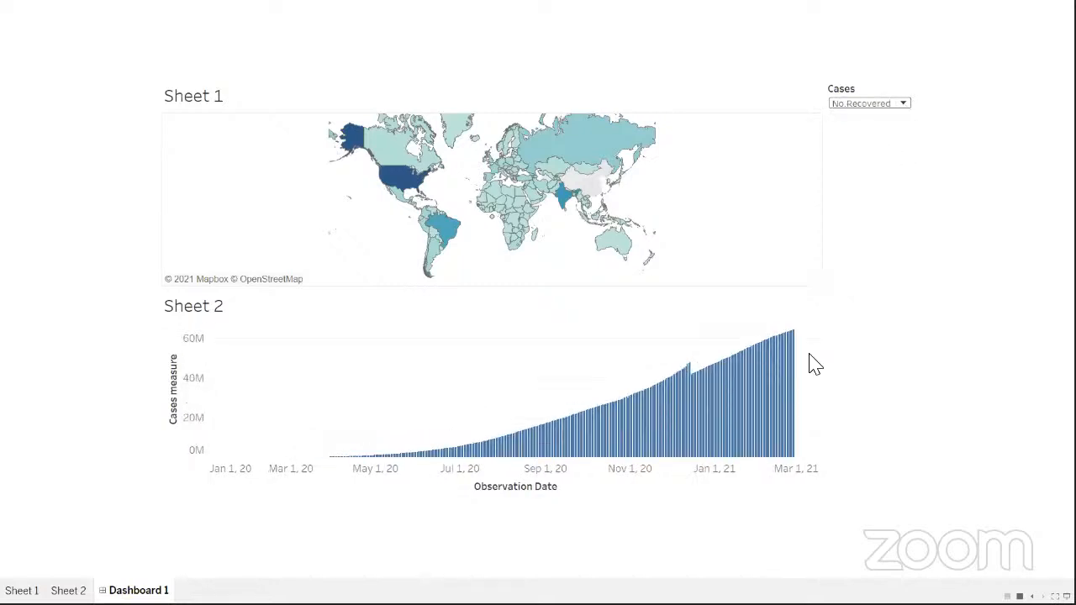
click(903, 104)
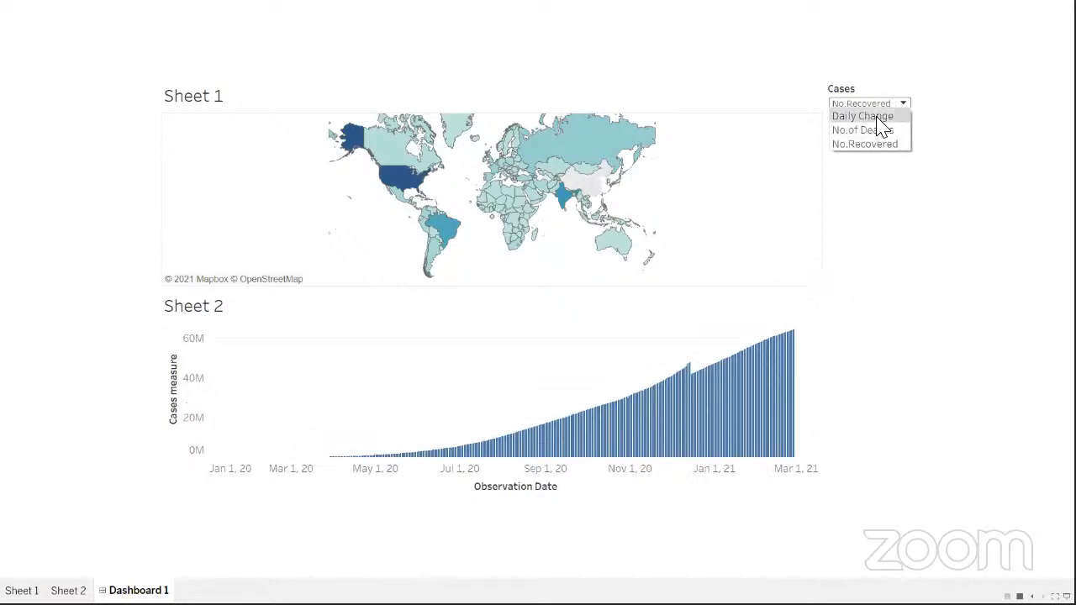
click(879, 120)
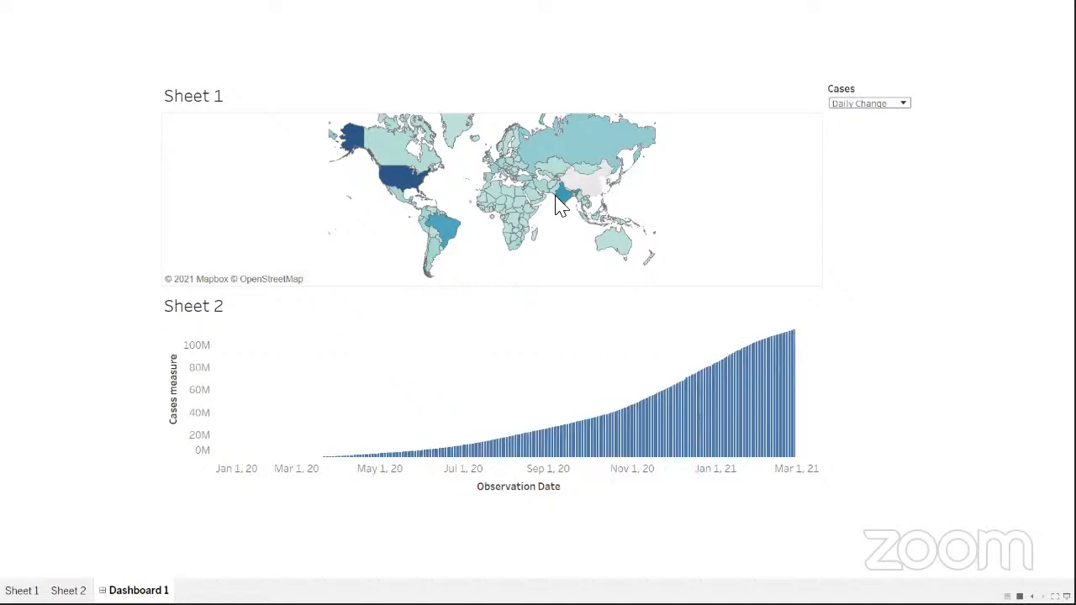
mouse_move(561, 207)
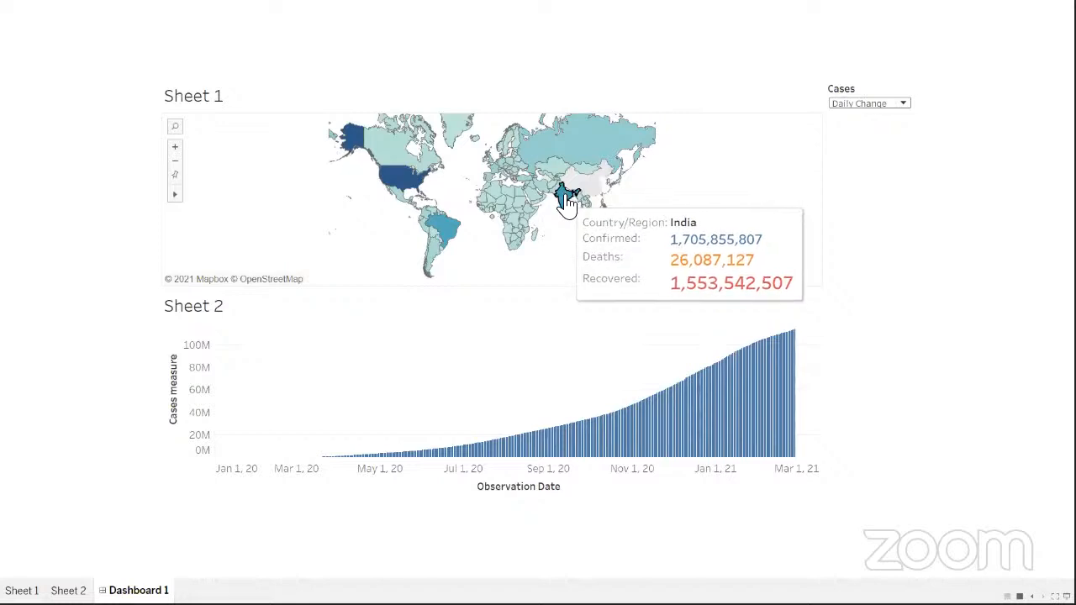
- Select India on the map, then switch Cases to No.of Deaths and then No.Recovered
click(568, 201)
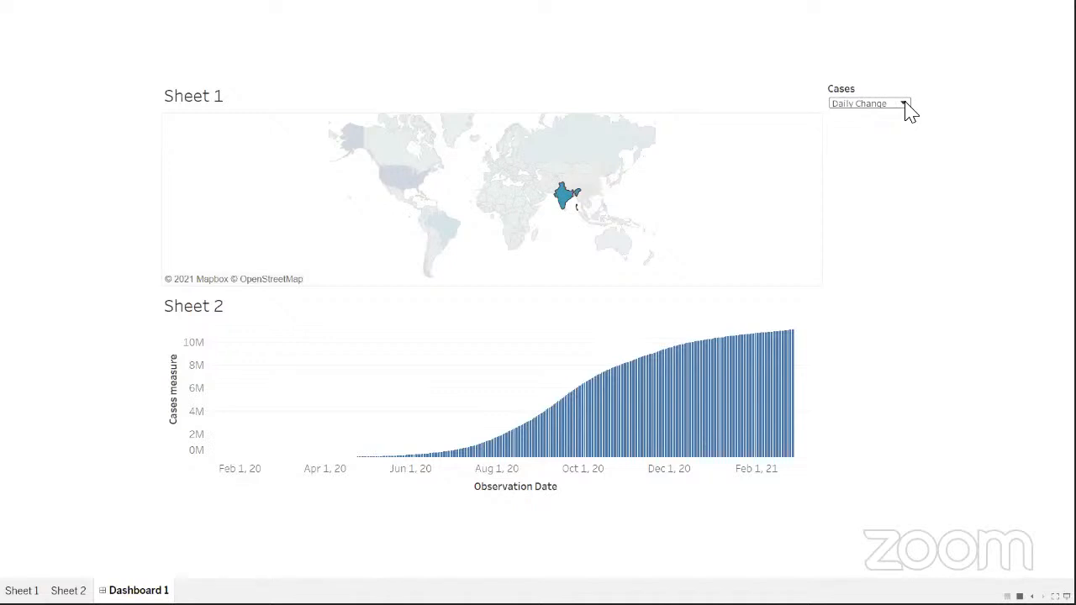
click(905, 105)
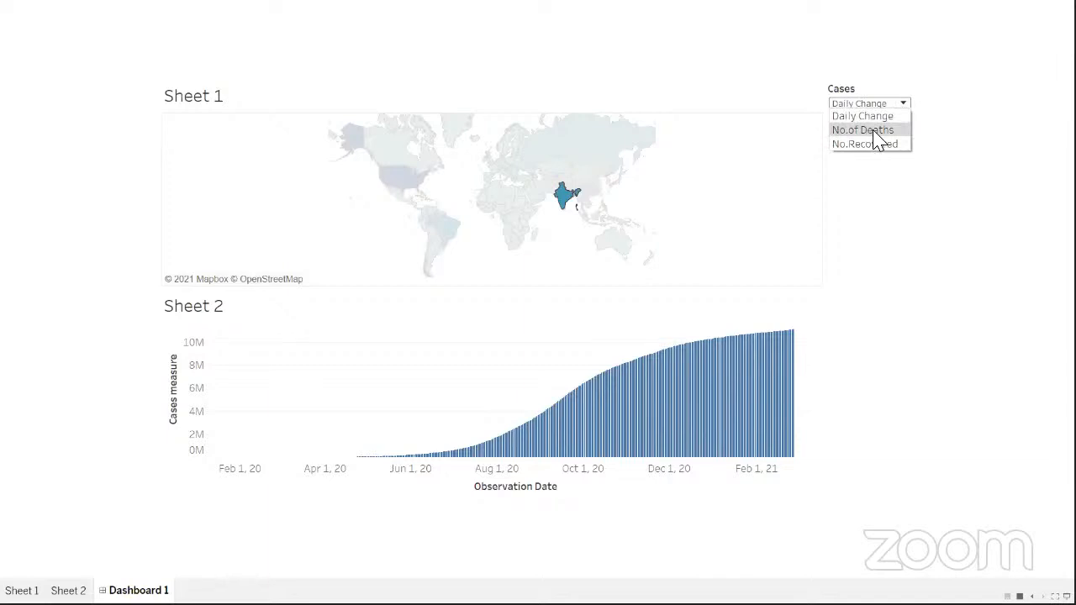
click(877, 132)
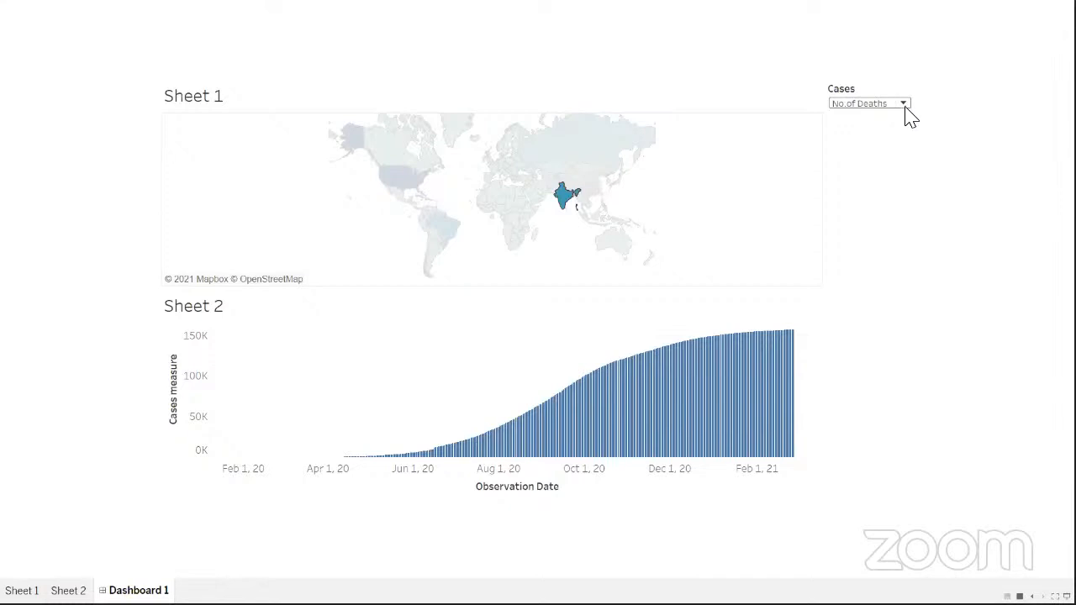
click(904, 106)
click(869, 146)
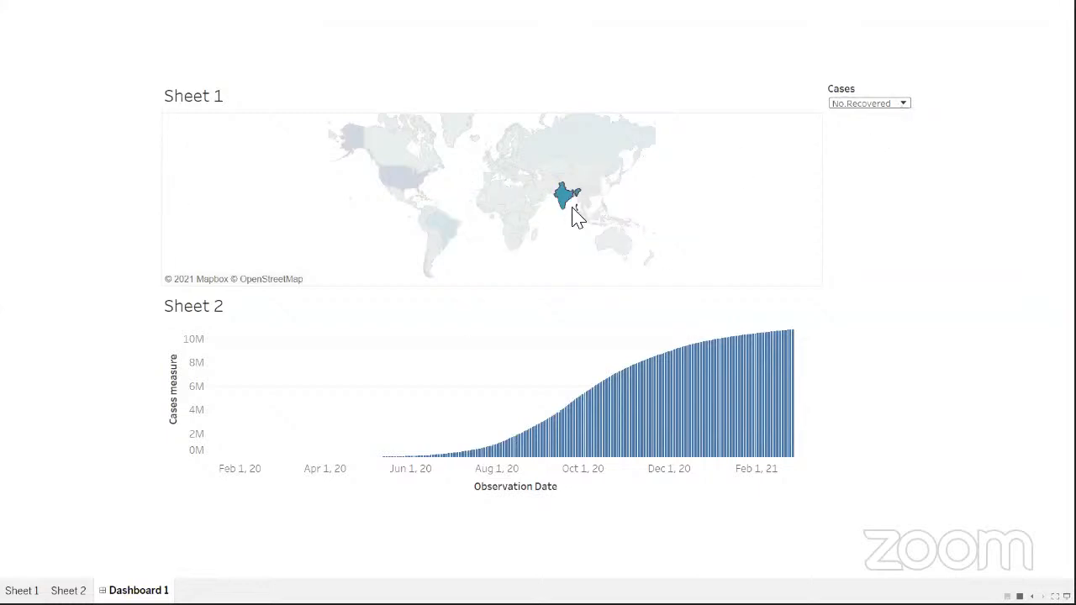
mouse_move(569, 210)
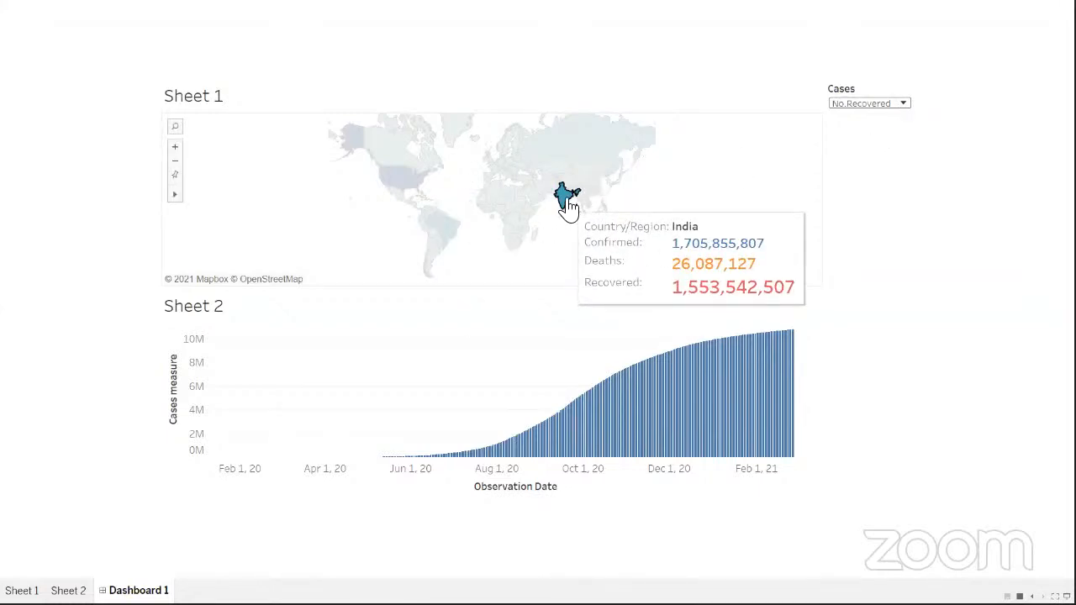
- Deselect India, select the United States on the map, and switch Cases to Daily Change
click(240, 224)
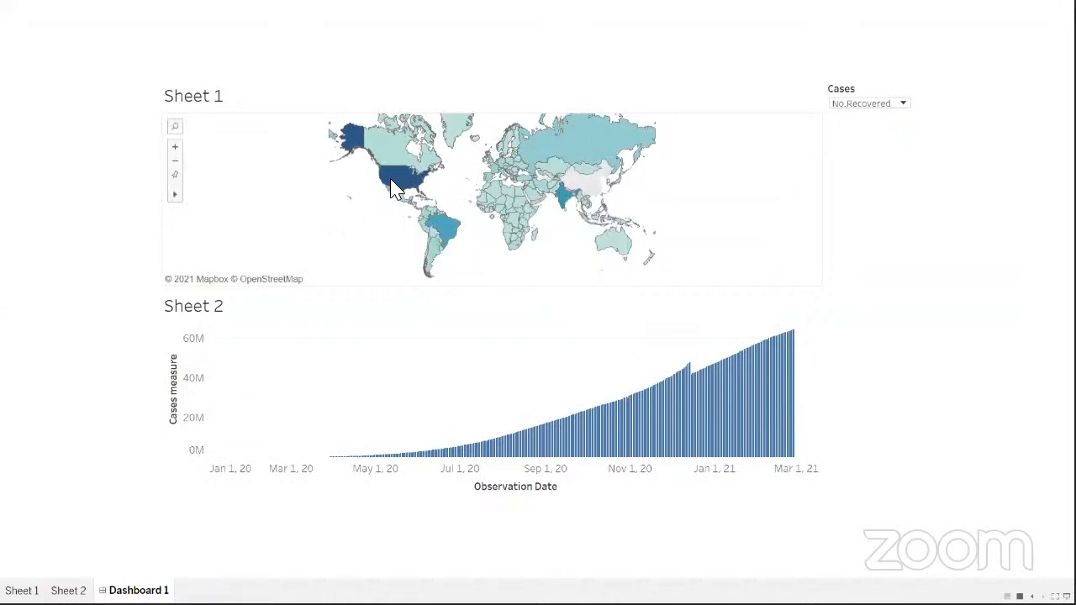
mouse_move(410, 189)
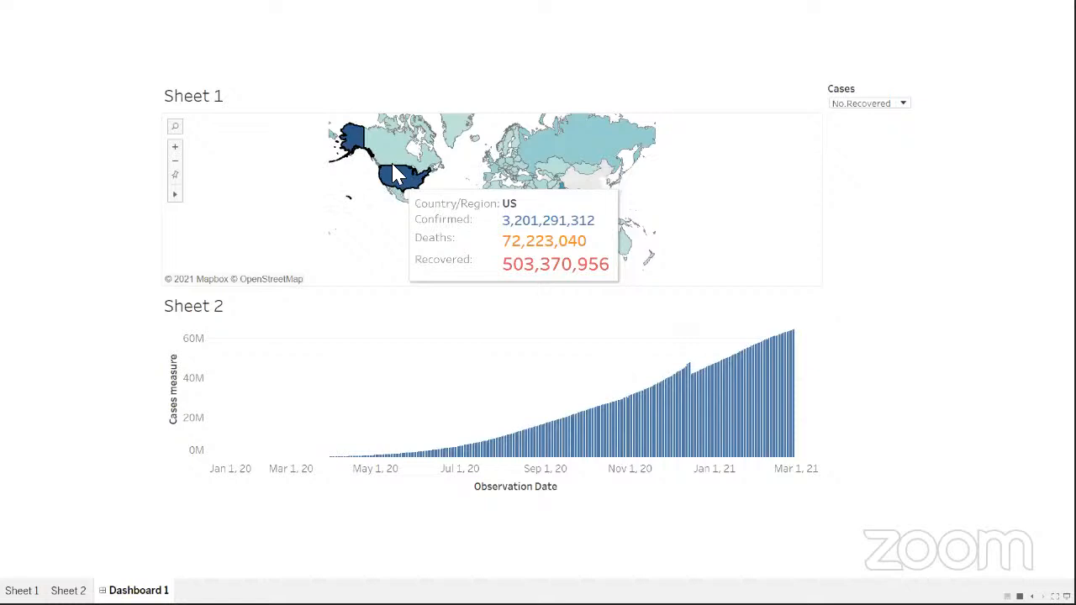
click(401, 186)
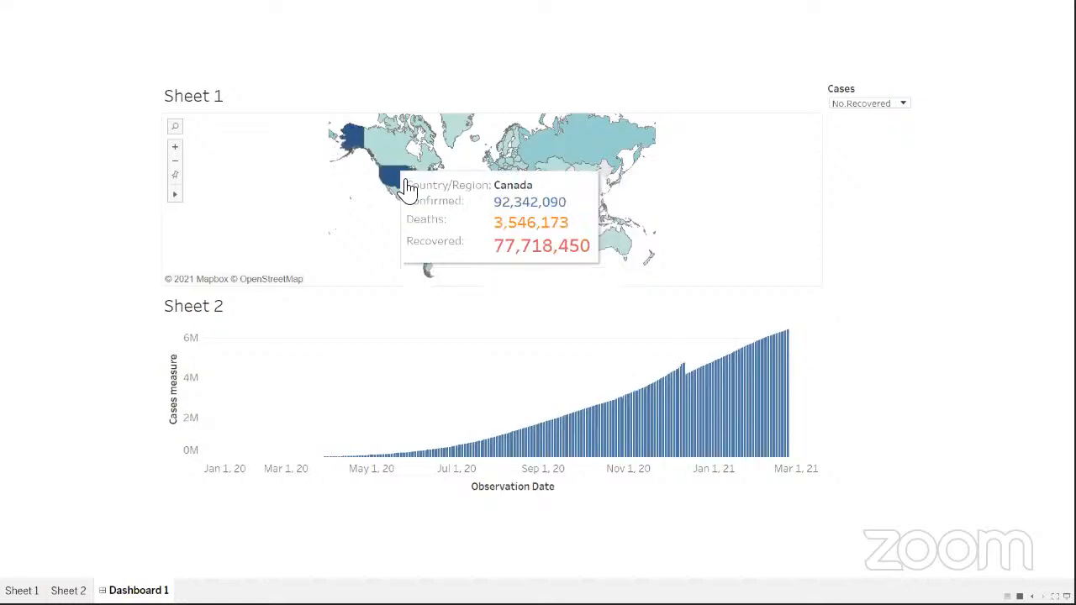
click(407, 185)
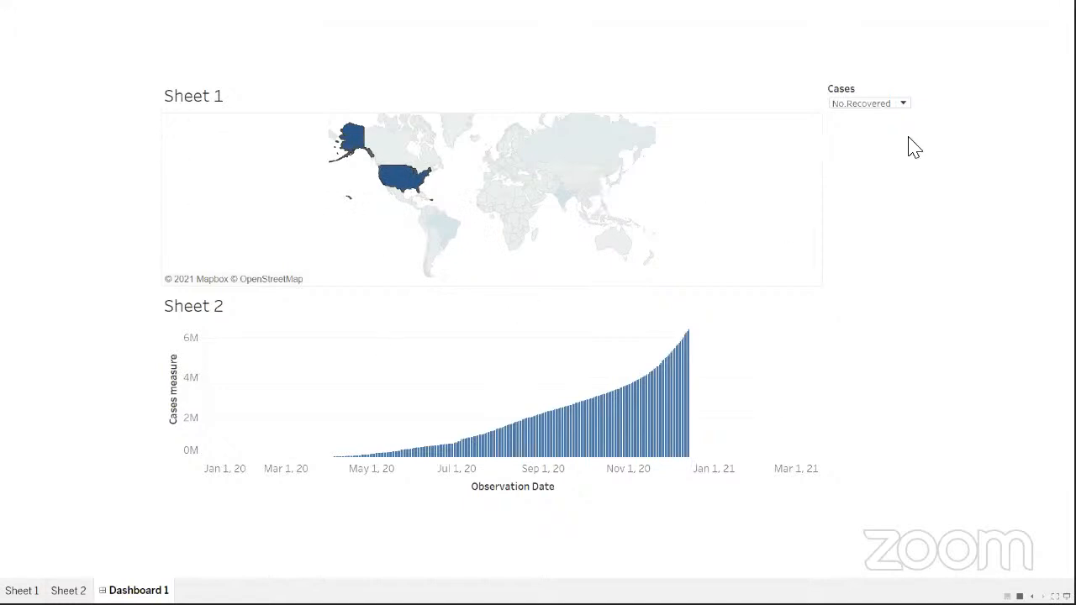
click(902, 104)
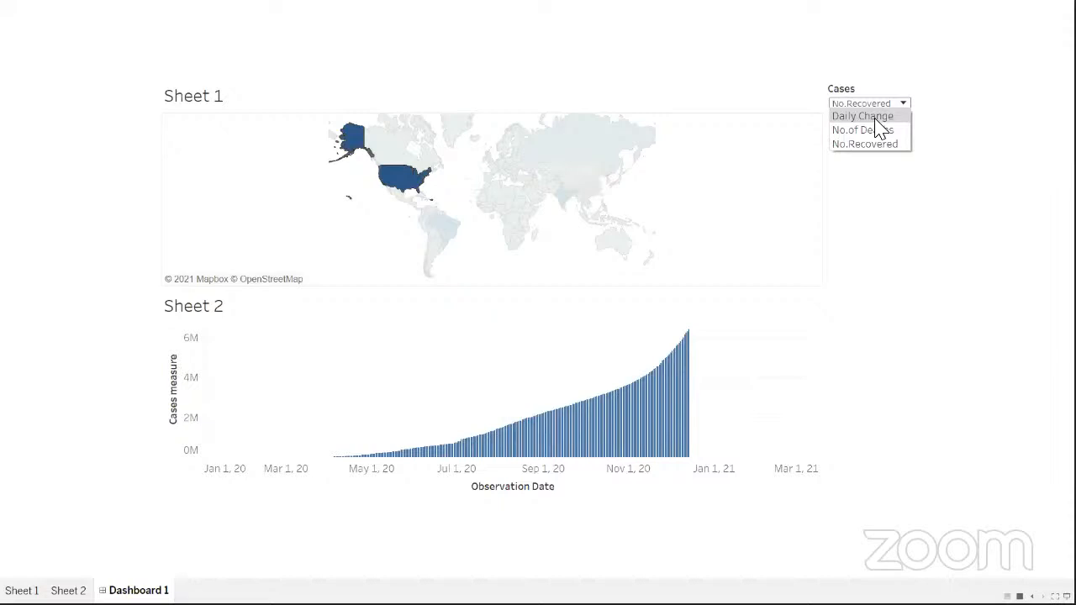
click(875, 118)
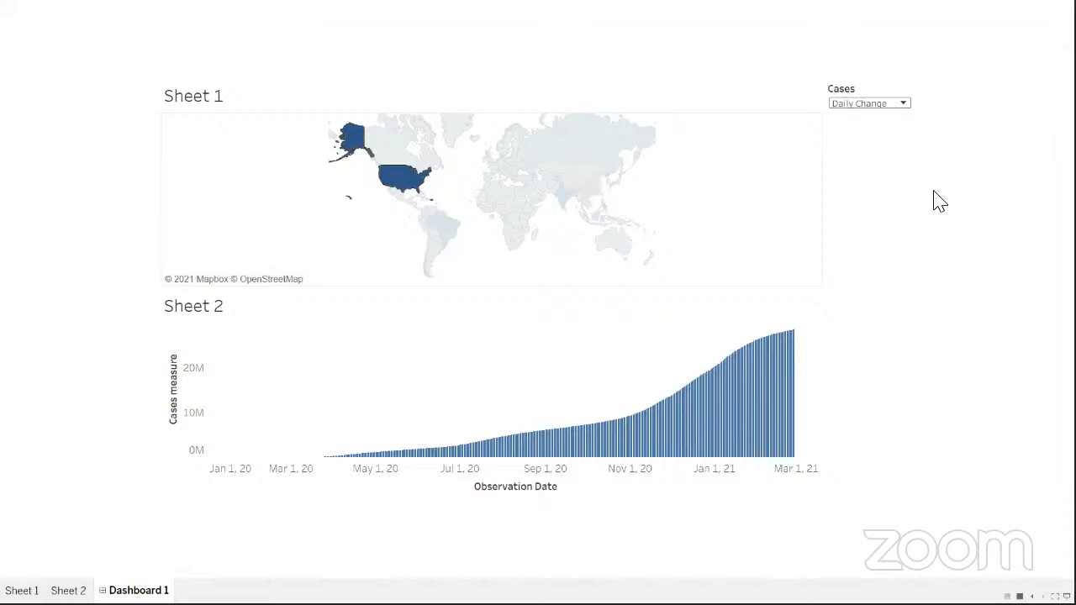
- Switch the Cases dropdown to No.of Deaths, then to No.Recovered for the US
click(904, 106)
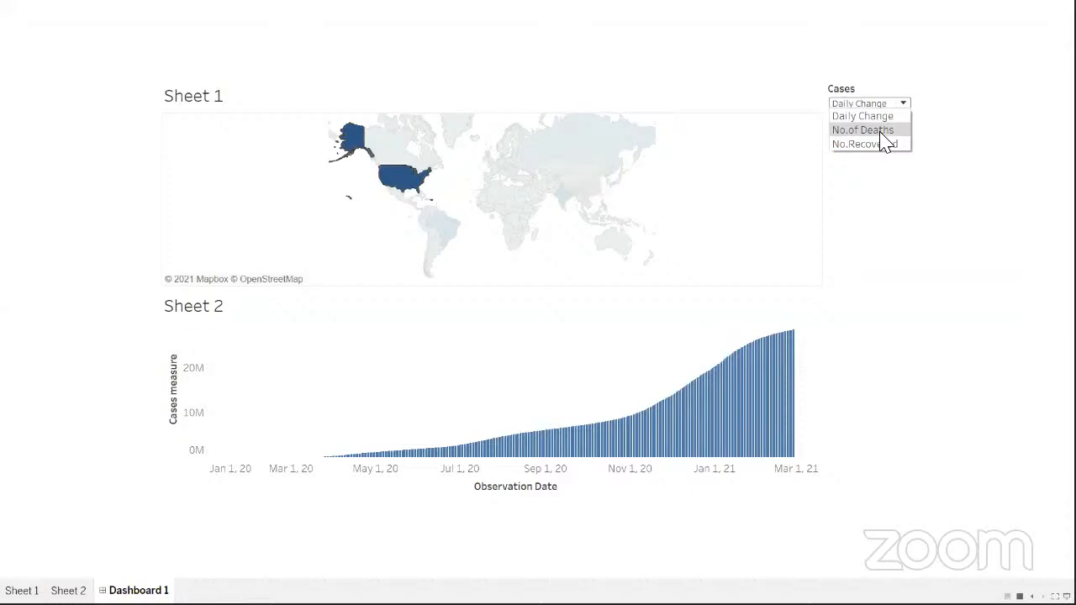
click(884, 143)
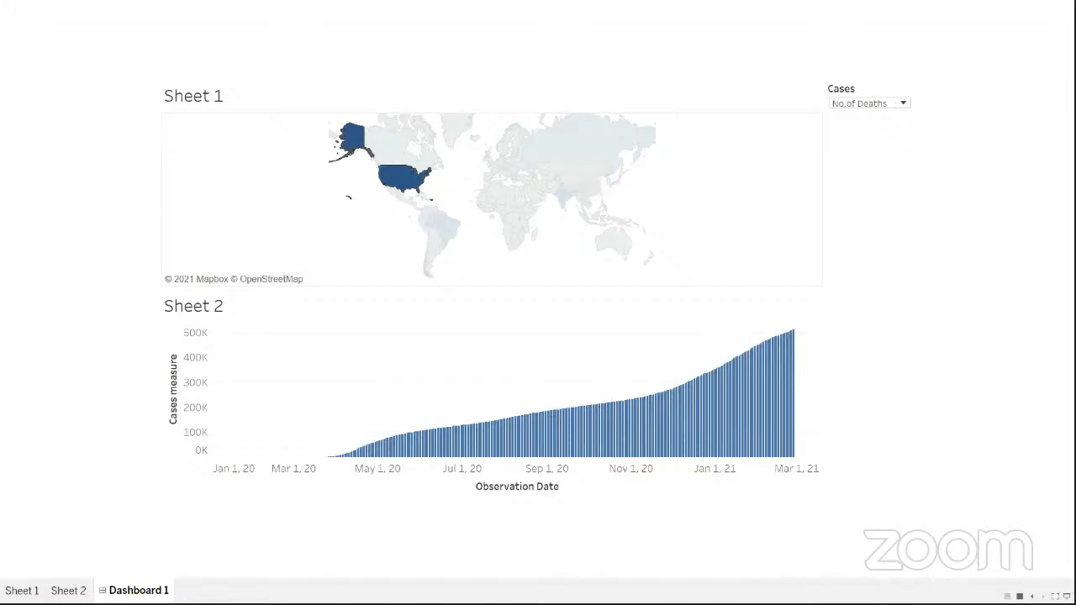
click(901, 109)
click(864, 147)
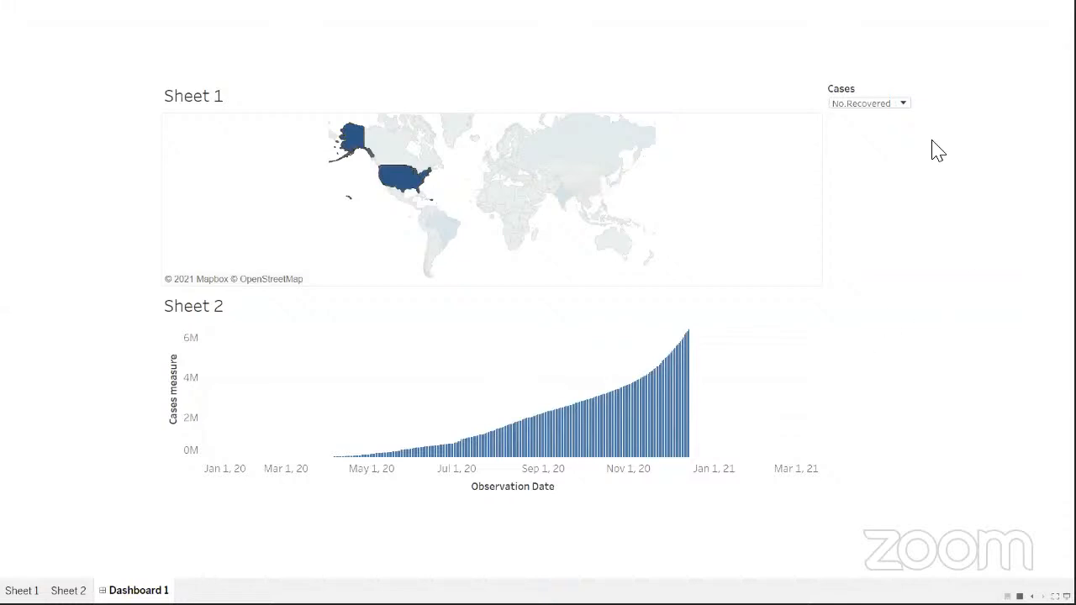
- Deselect the US on the map so worldwide No.Recovered bars reach past 60M
click(903, 102)
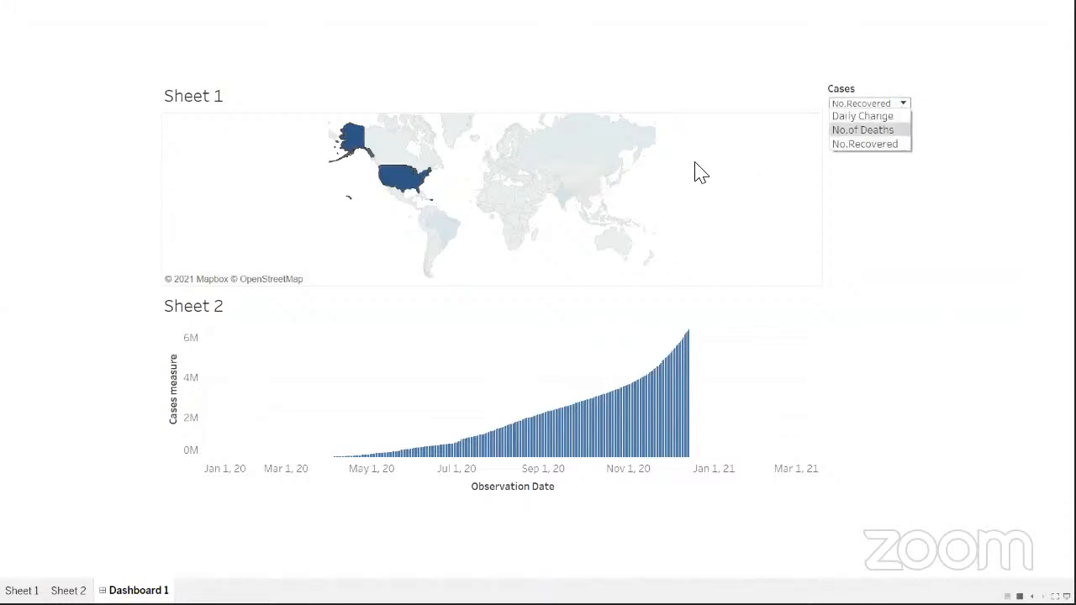
click(195, 254)
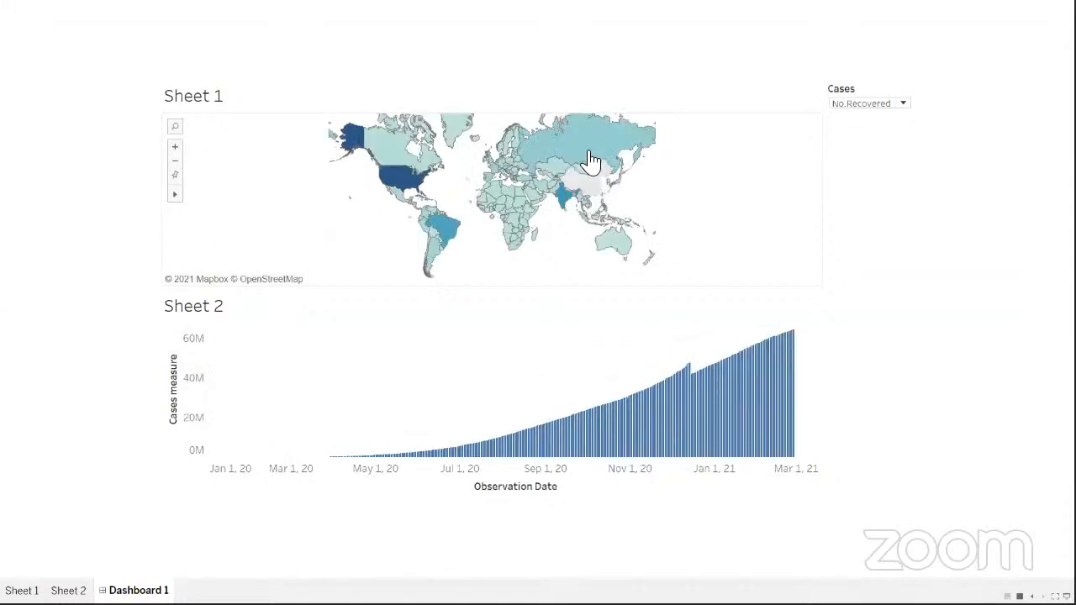
- Select Russia on the world map to filter the No.Recovered chart to Russia
mouse_move(593, 137)
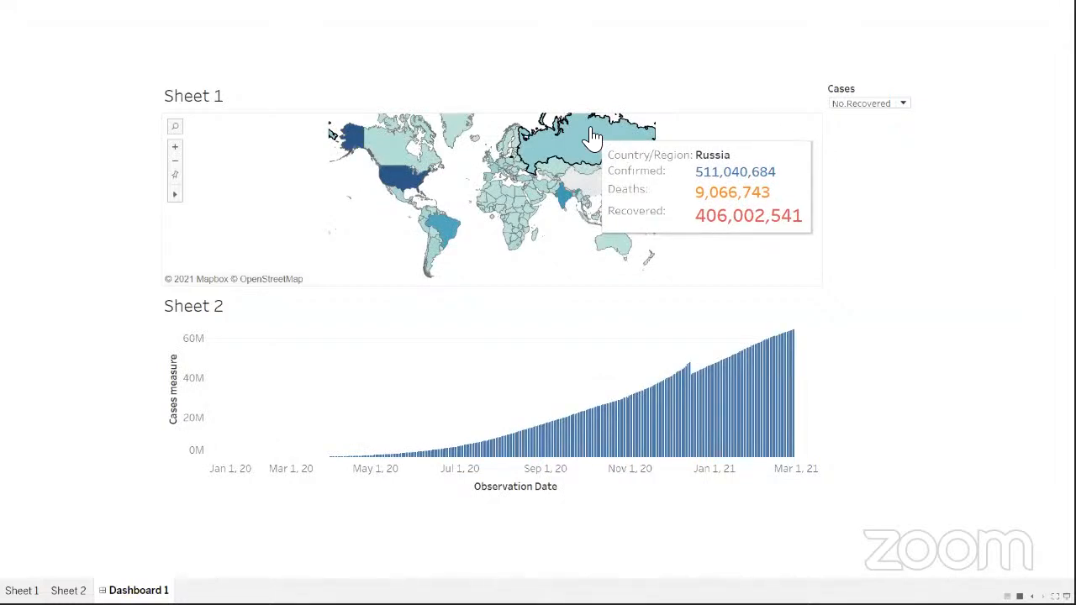
click(593, 137)
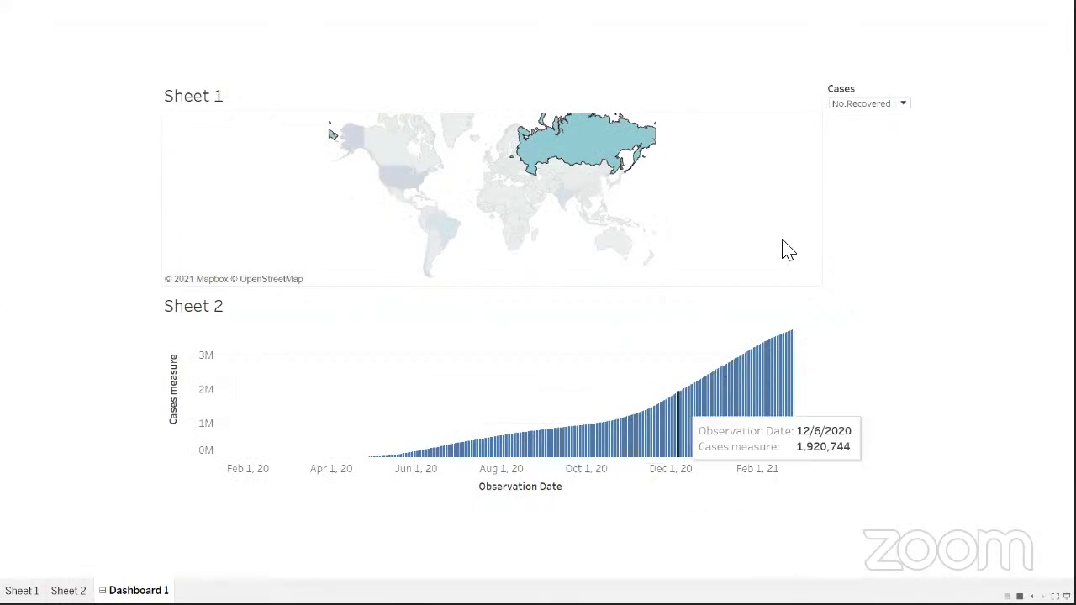
- Switch the Cases measure for Russia's chart to Daily Change
click(904, 109)
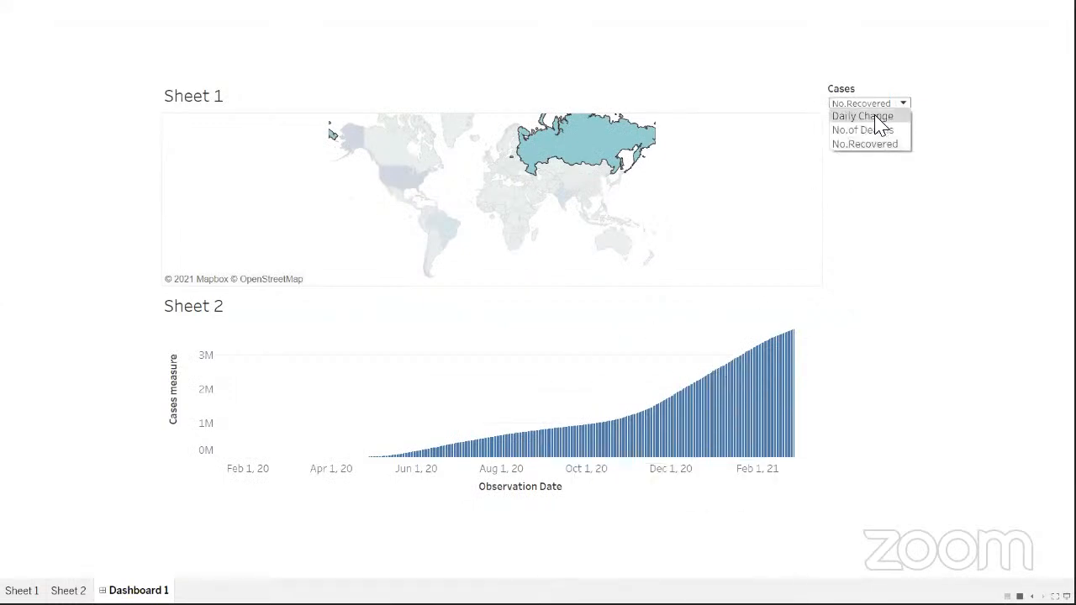
click(875, 117)
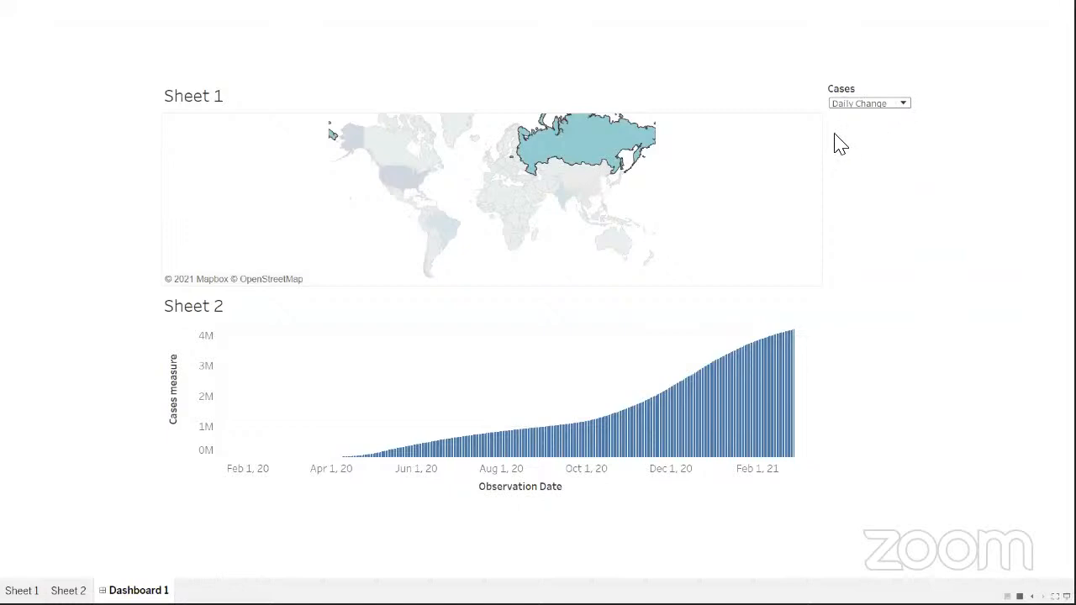
mouse_move(786, 126)
click(896, 107)
- Set the Cases parameter to No.of Deaths to show Russia's death counts
click(878, 131)
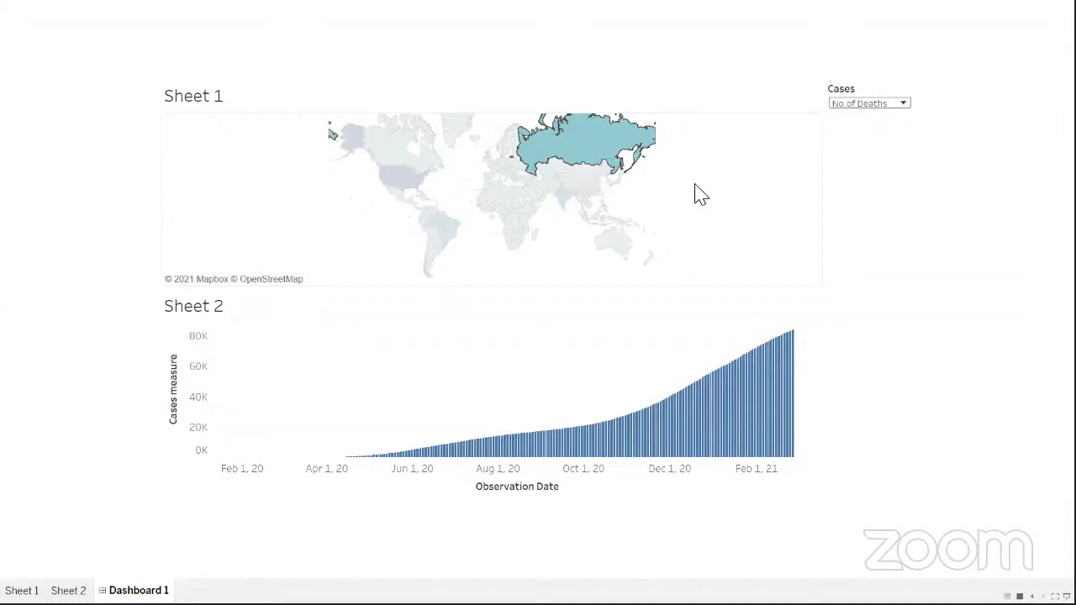
click(901, 106)
- Return Cases to No.Recovered, leave full-screen mode, and switch to the PowerPoint deck
click(870, 144)
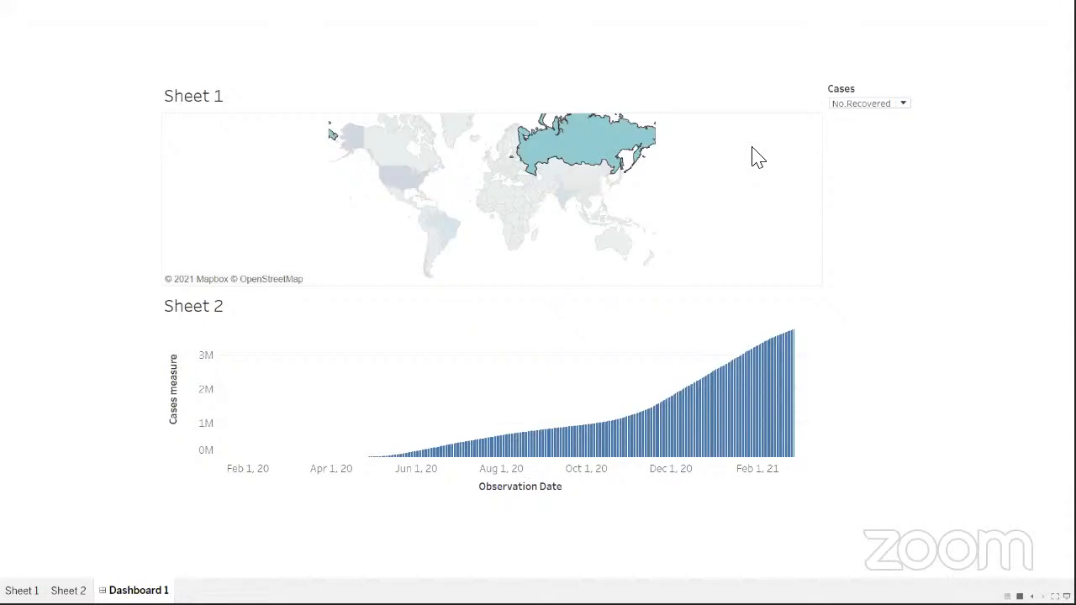
mouse_move(753, 151)
key(Escape)
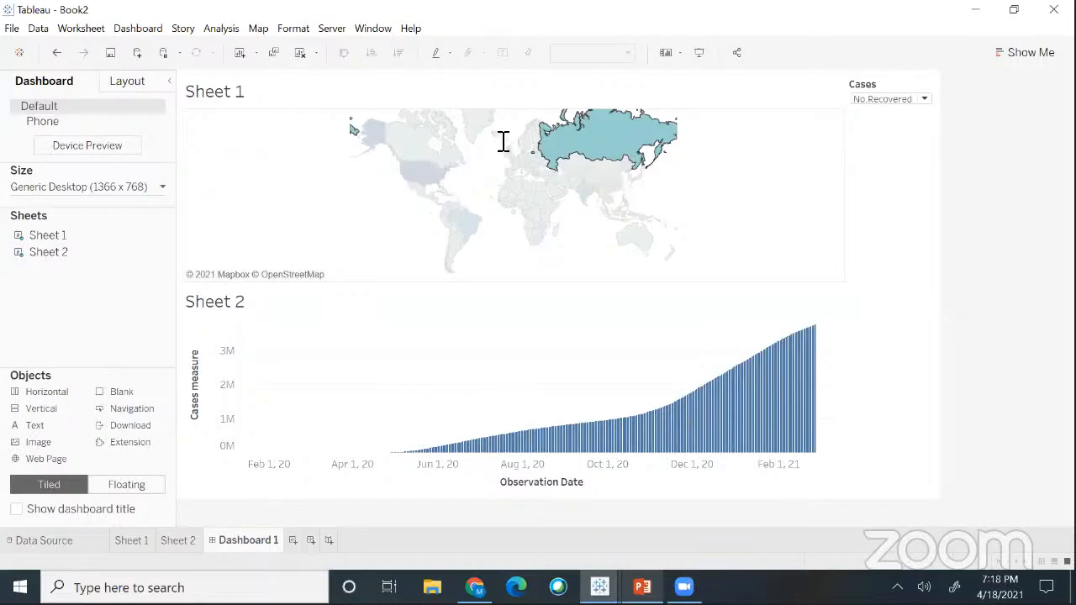
key(alt+Tab)
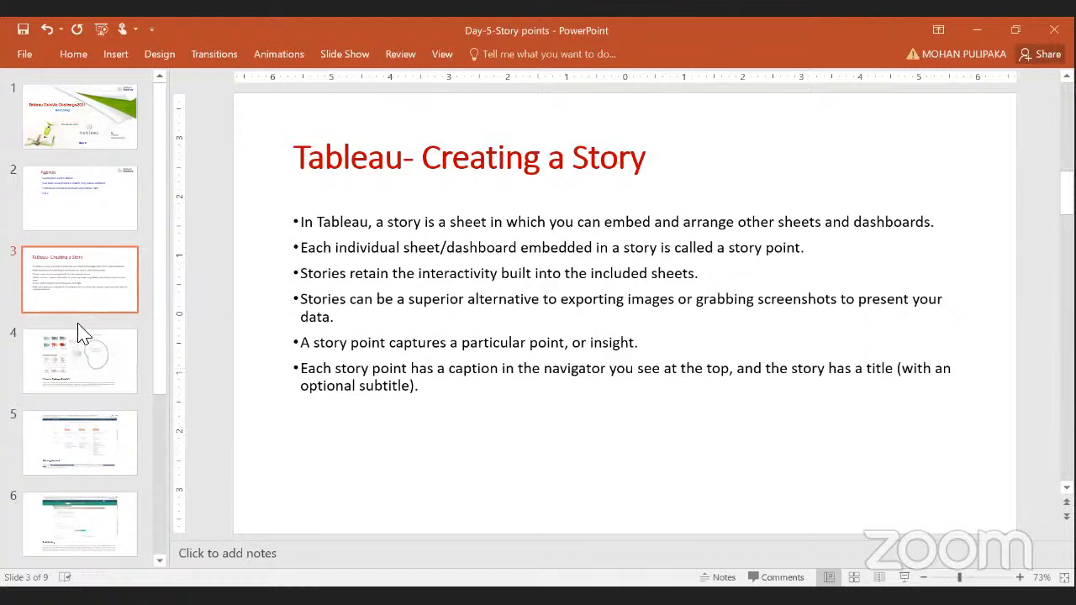
- Show slide 4, 'What is Tableau Public?', in the Day-5-Story points deck
click(88, 363)
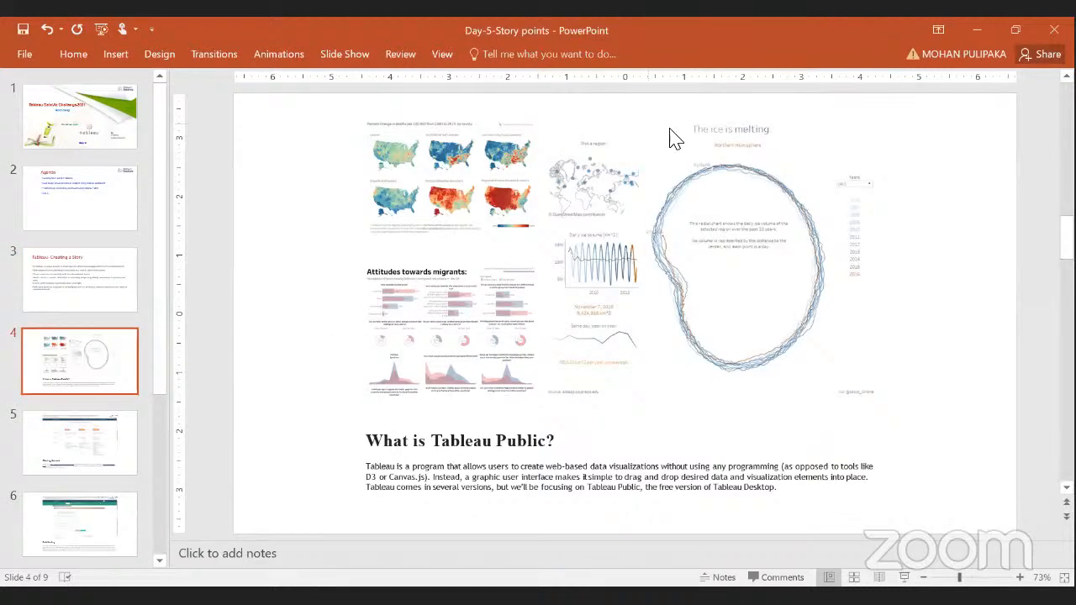
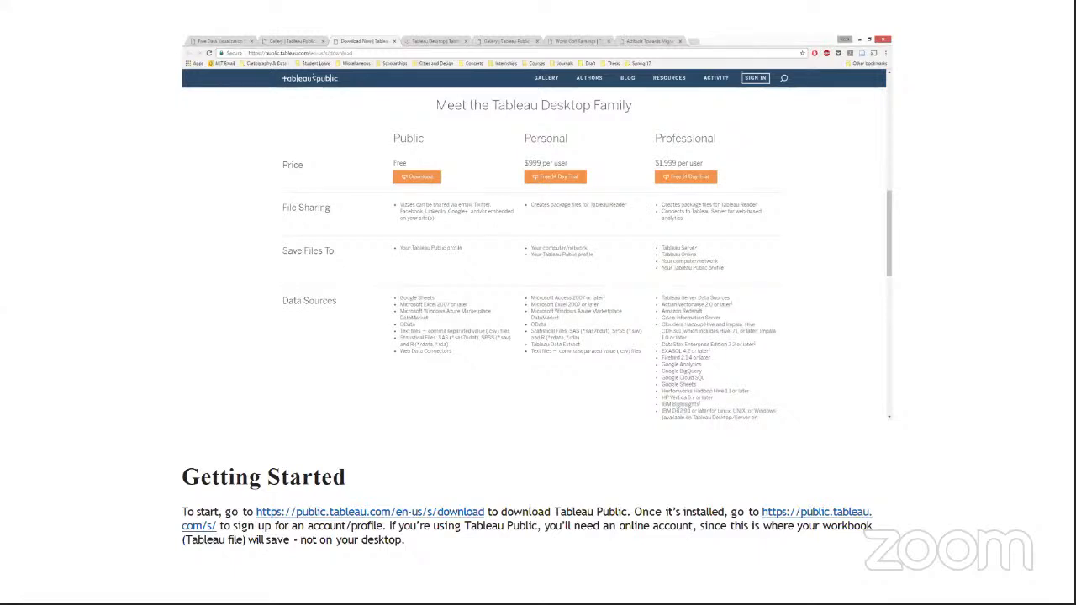
- Advance the slide show from Getting Started to the Publishing slide
click(251, 528)
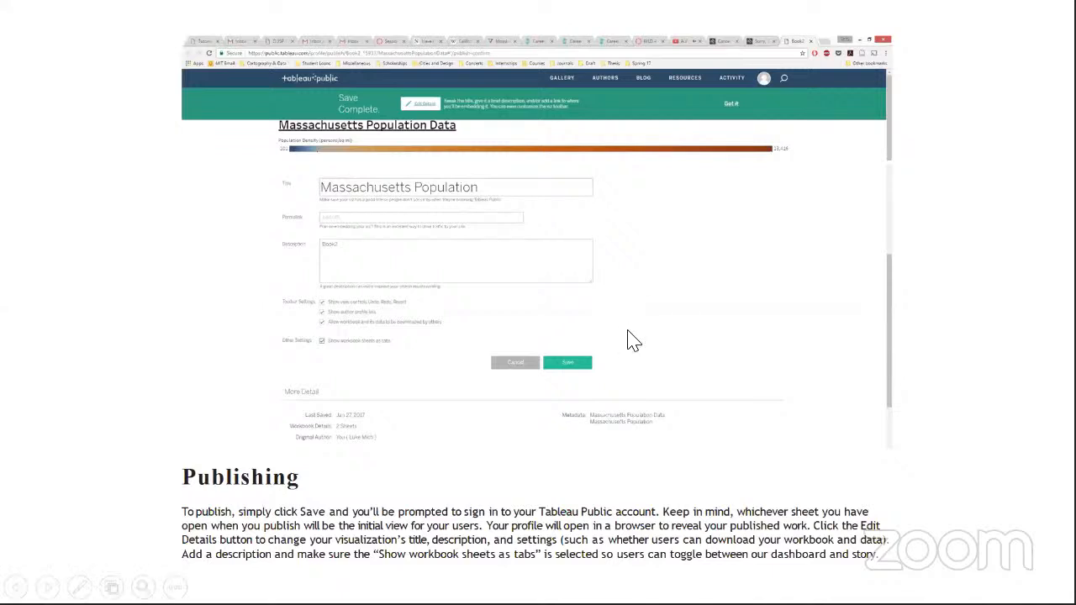
- Exit the PowerPoint slide show with Esc
key(Escape)
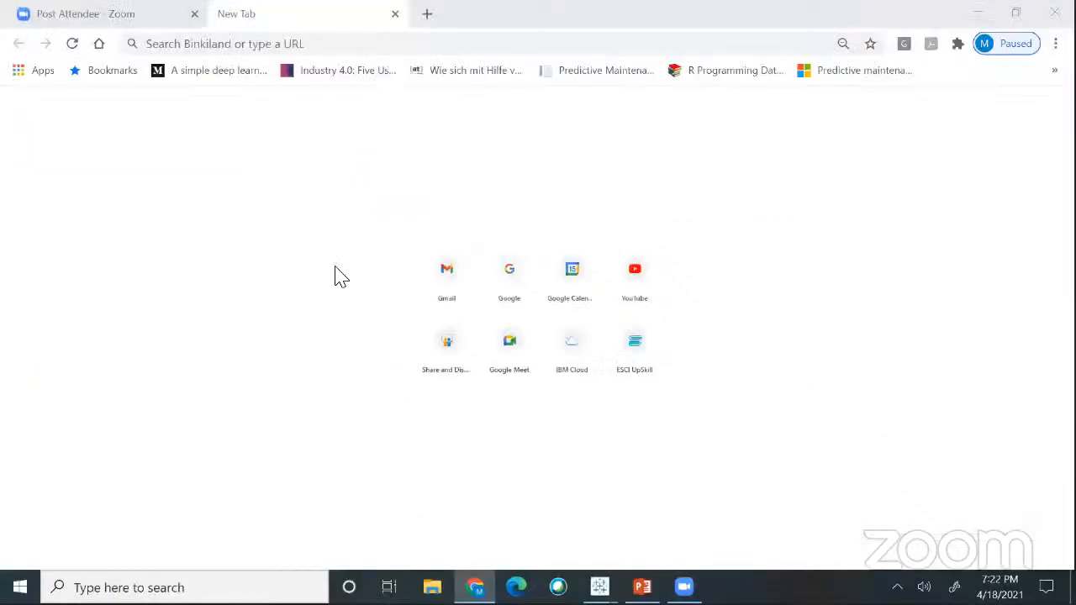
- Load public.tableau.com in the new Chrome tab
click(197, 44)
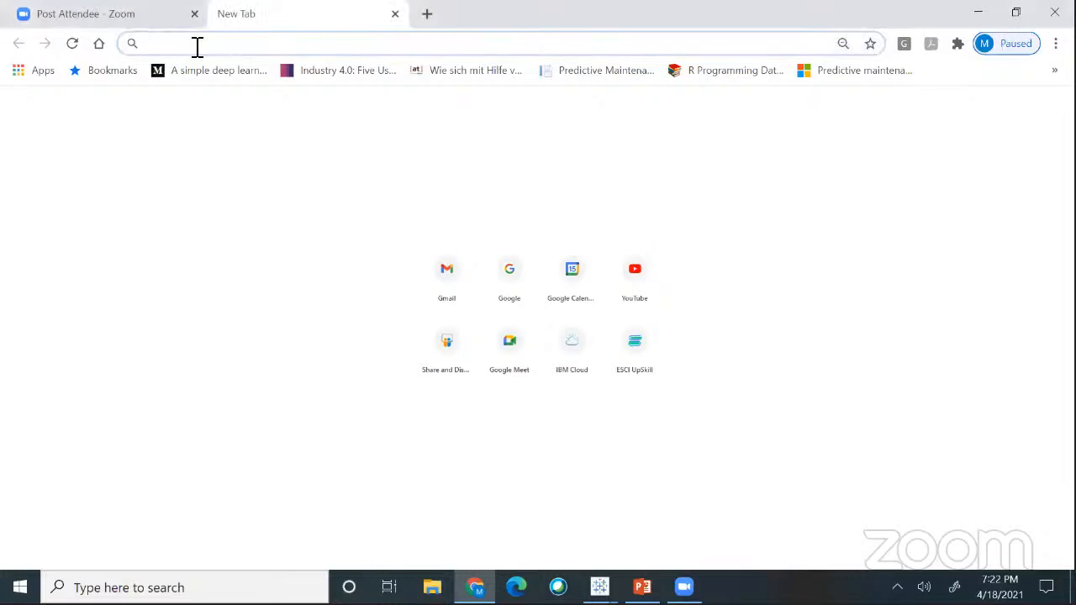
text(tab)
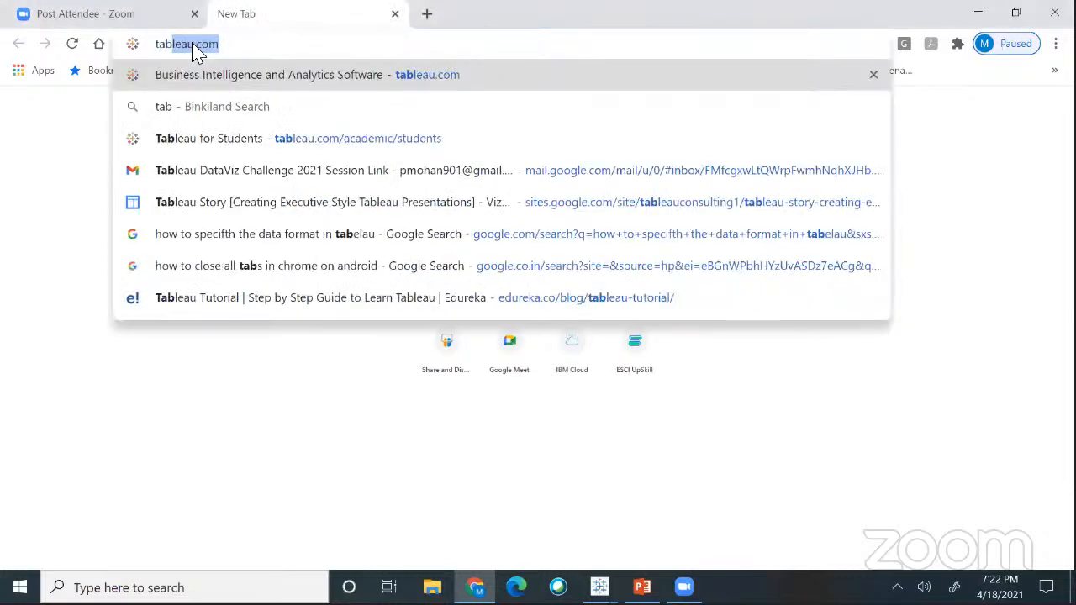
text(le)
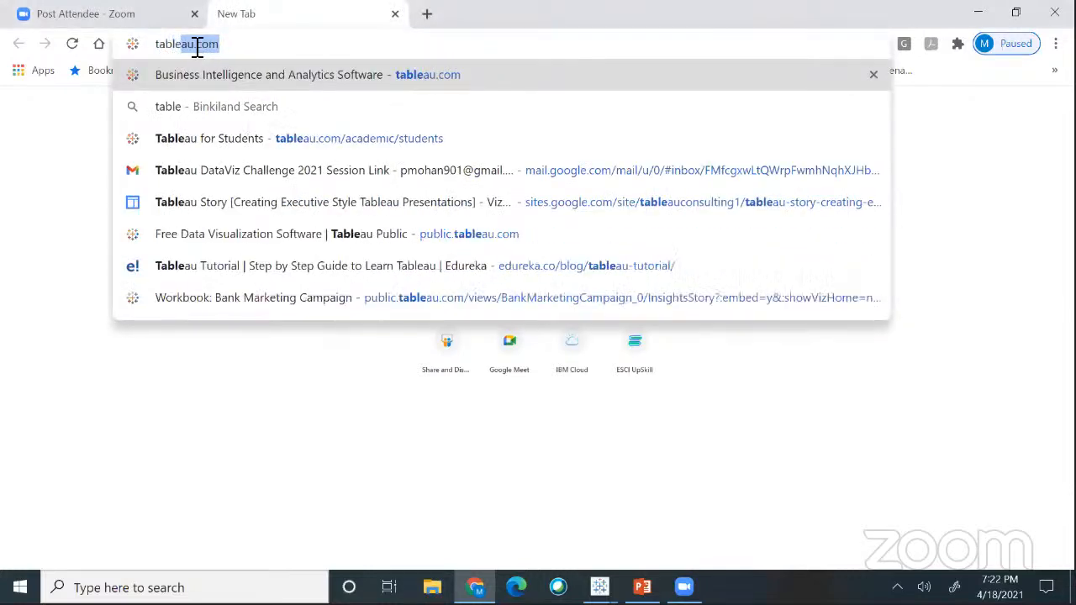
key(Escape)
text(pu)
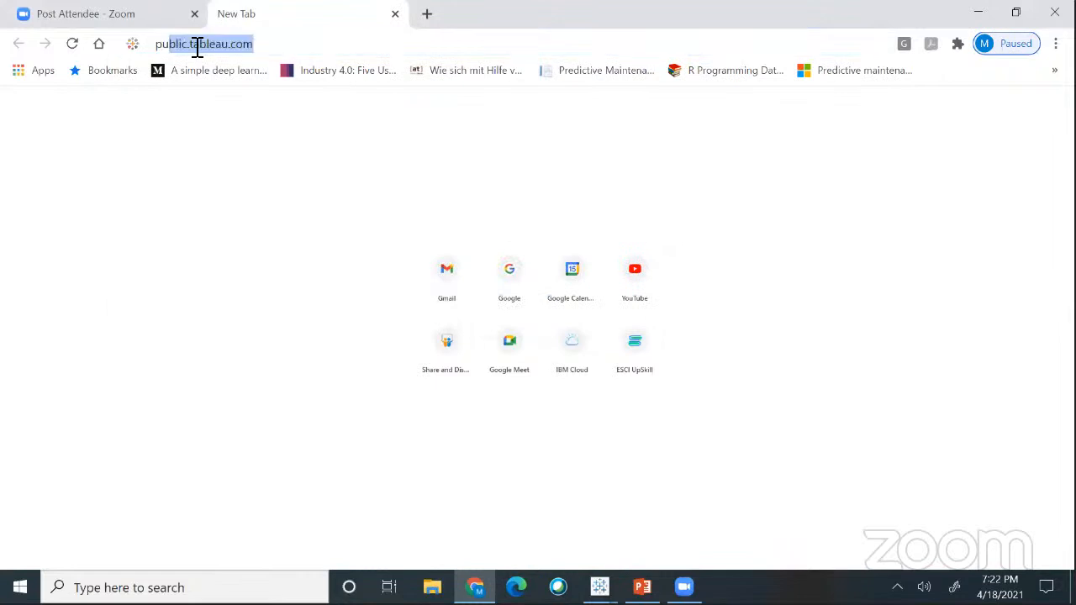
text(blic.tab)
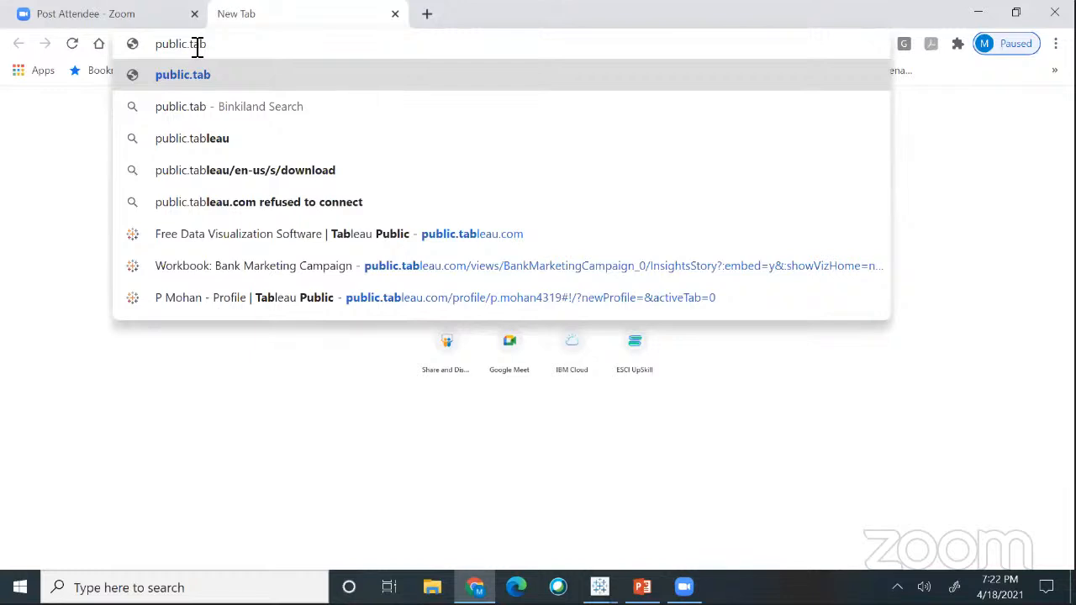
text(leau.com)
key(Return)
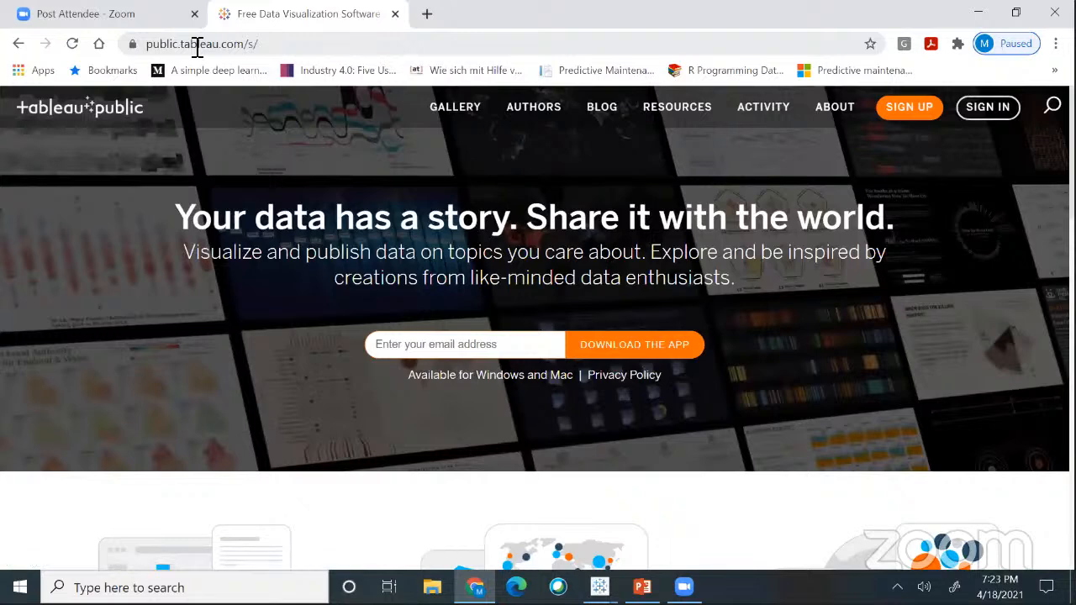
- Open the Create a Profile form, step through its fields, then close it without registering
click(912, 110)
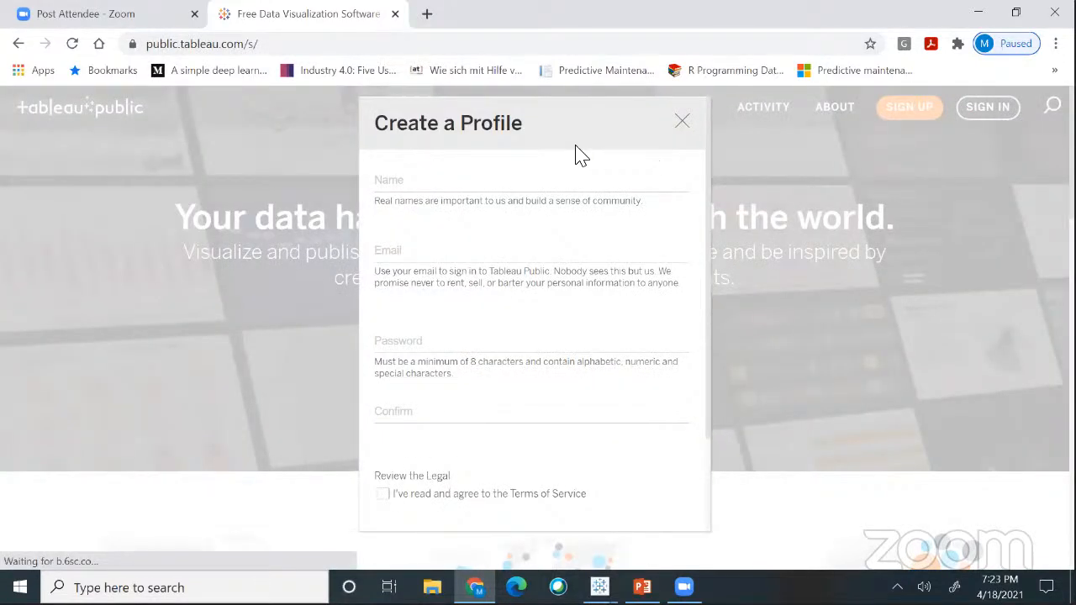
click(407, 191)
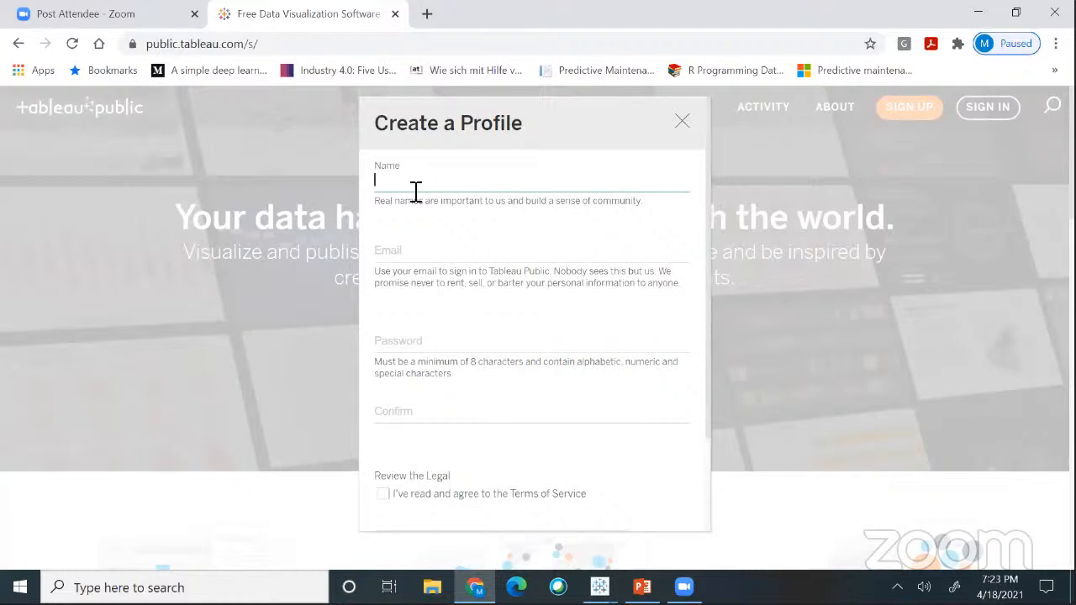
click(408, 254)
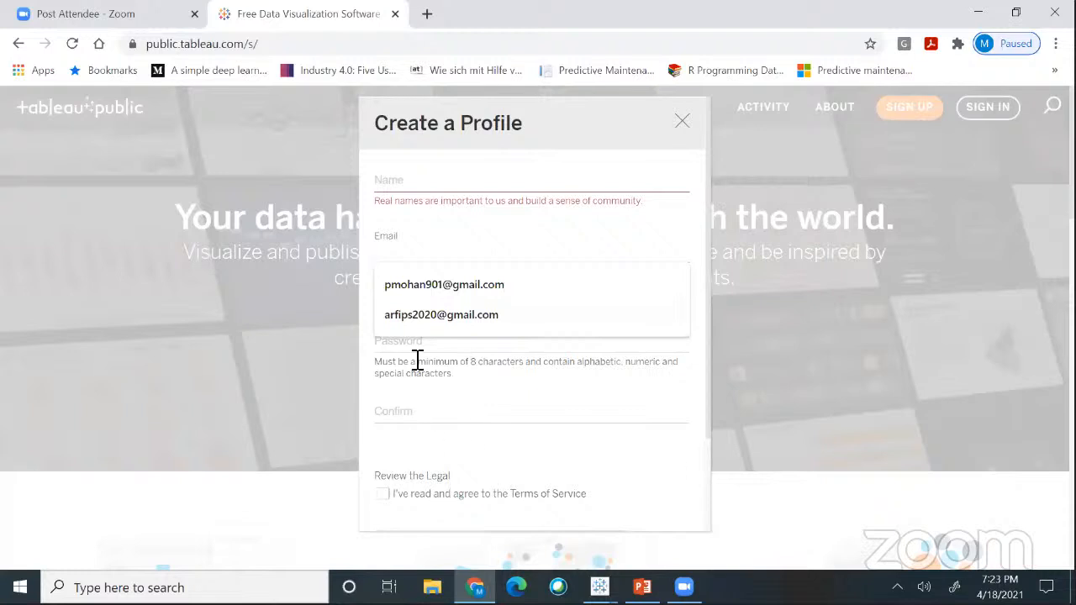
click(404, 412)
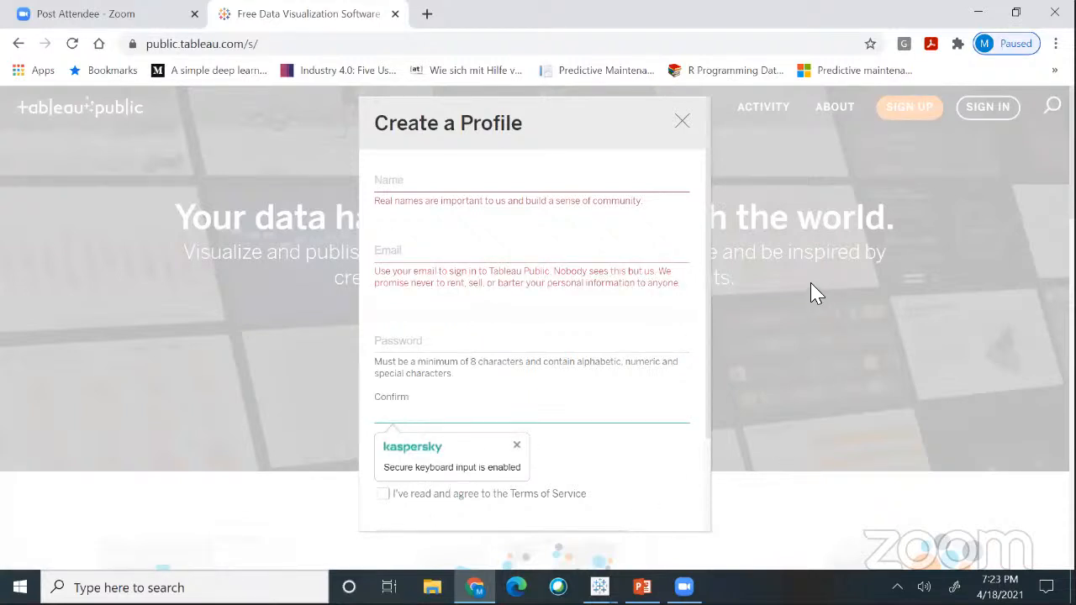
click(683, 126)
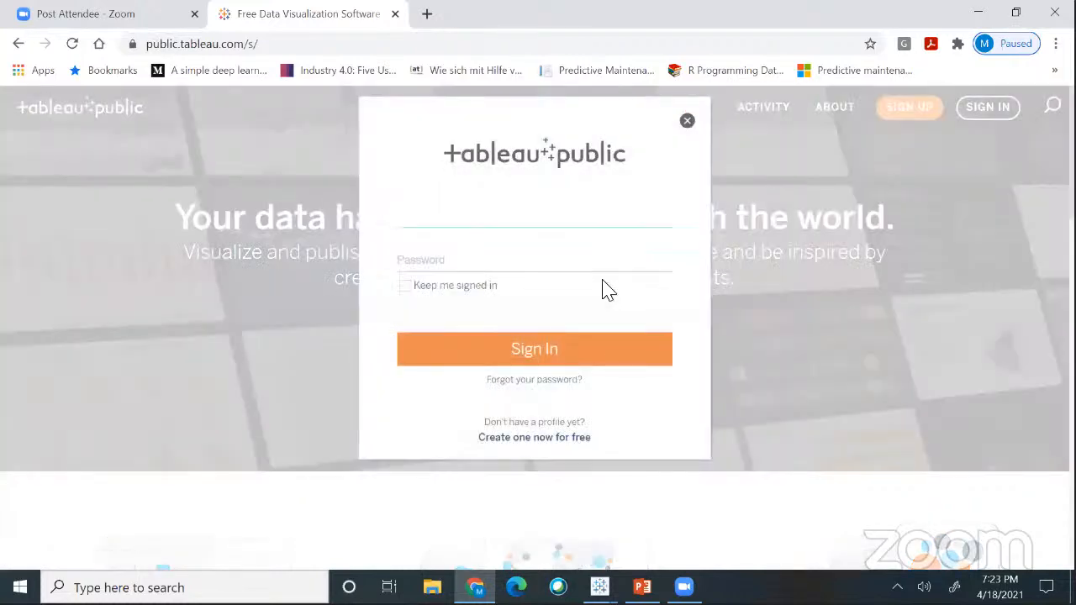
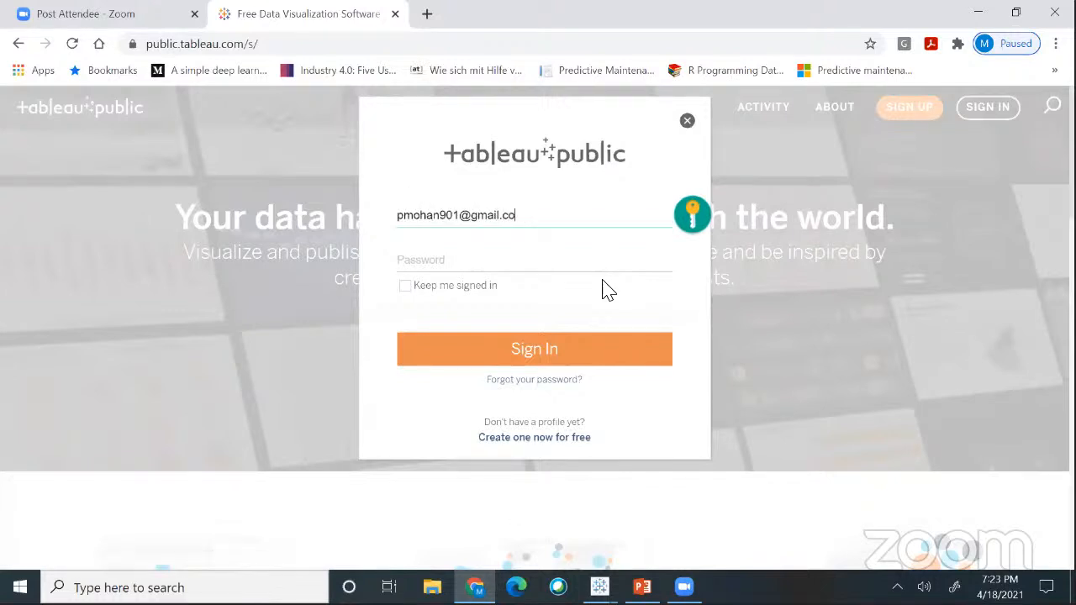
- Enter the account e-mail and password in the sign-in form and submit
click(451, 264)
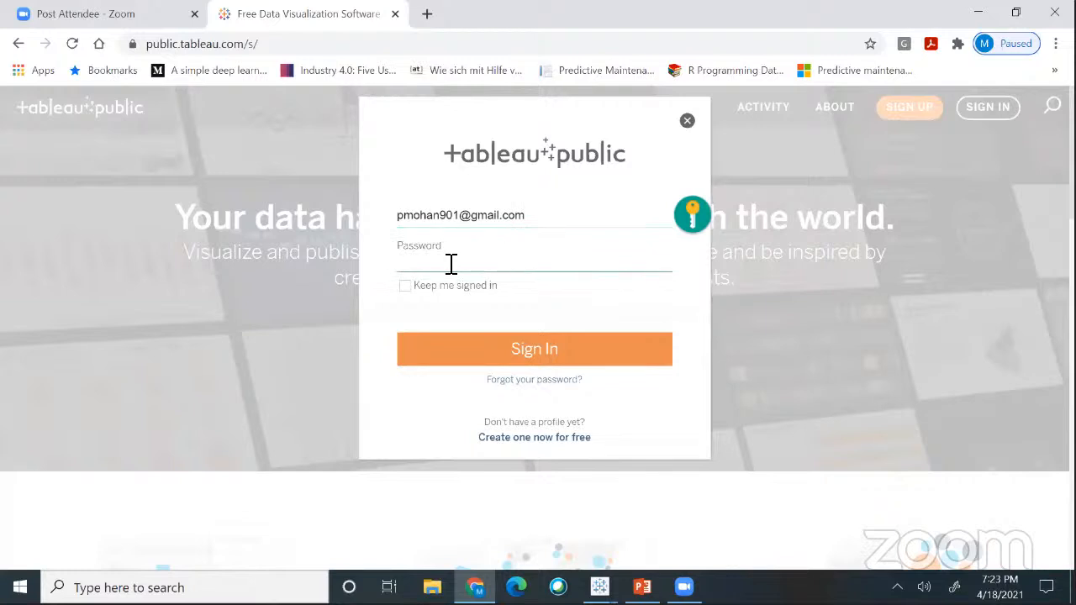
text(•••)
key(BackSpace)
key(BackSpace)
key(BackSpace)
text(•••••••••••••)
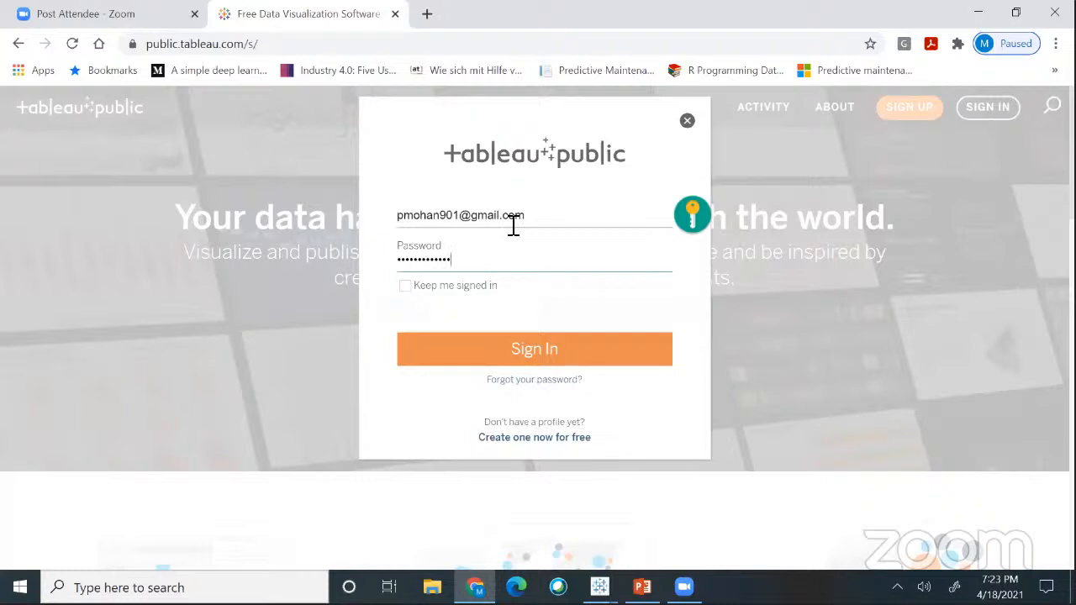
click(508, 354)
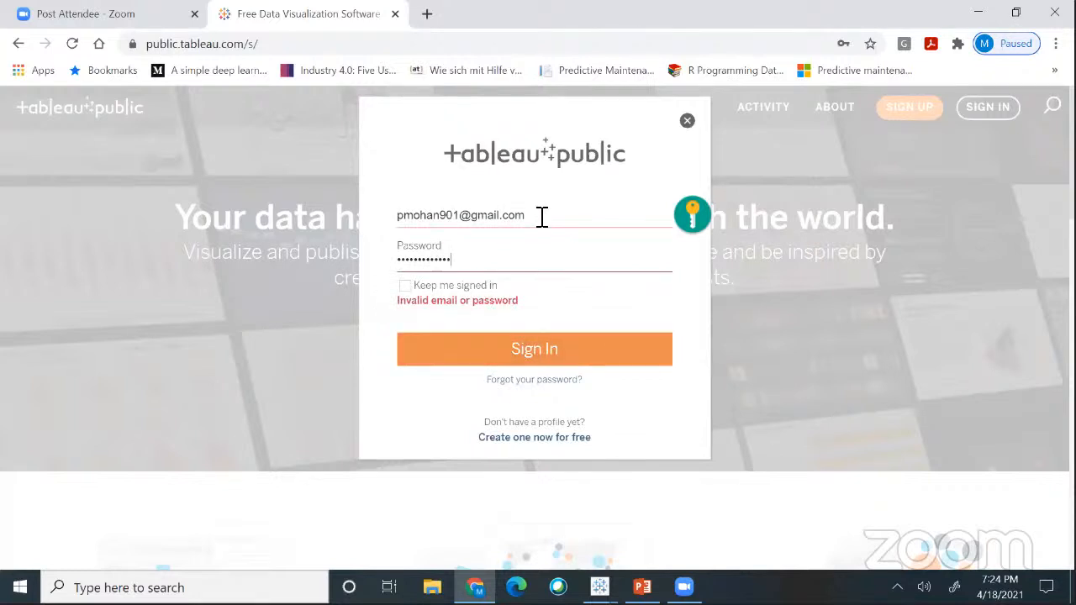
- Replace the e-mail with the saved autofill credentials and sign in again
drag(539, 216, 200, 217)
text(tra)
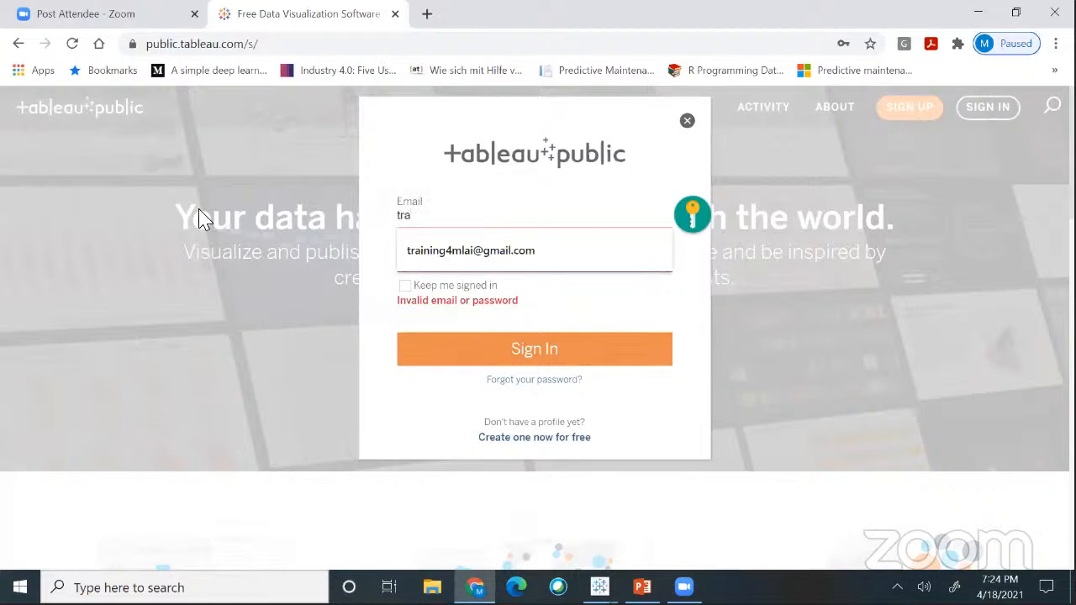
click(475, 262)
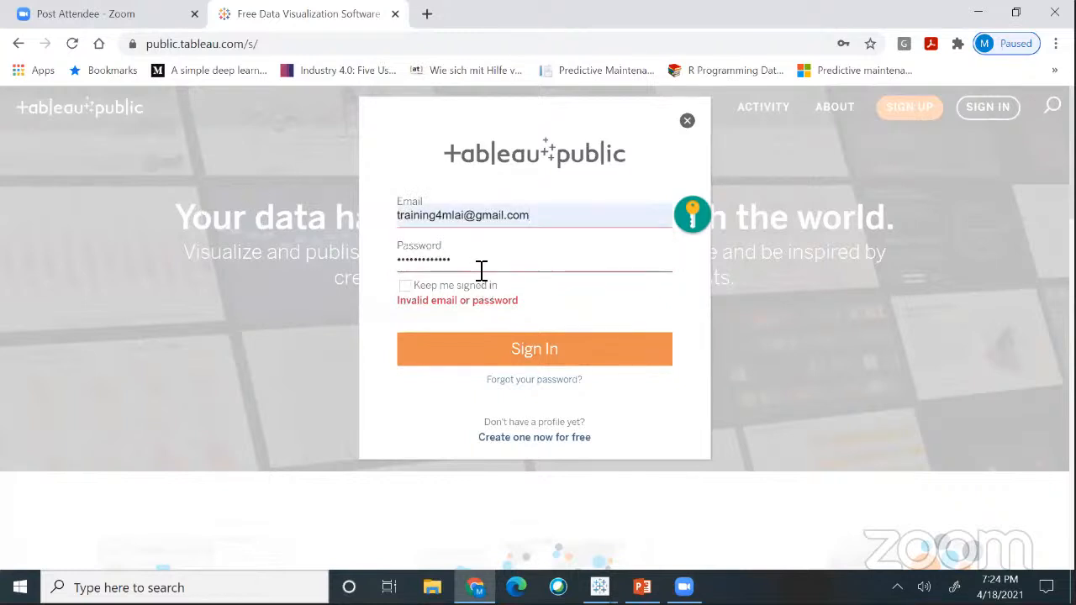
click(508, 347)
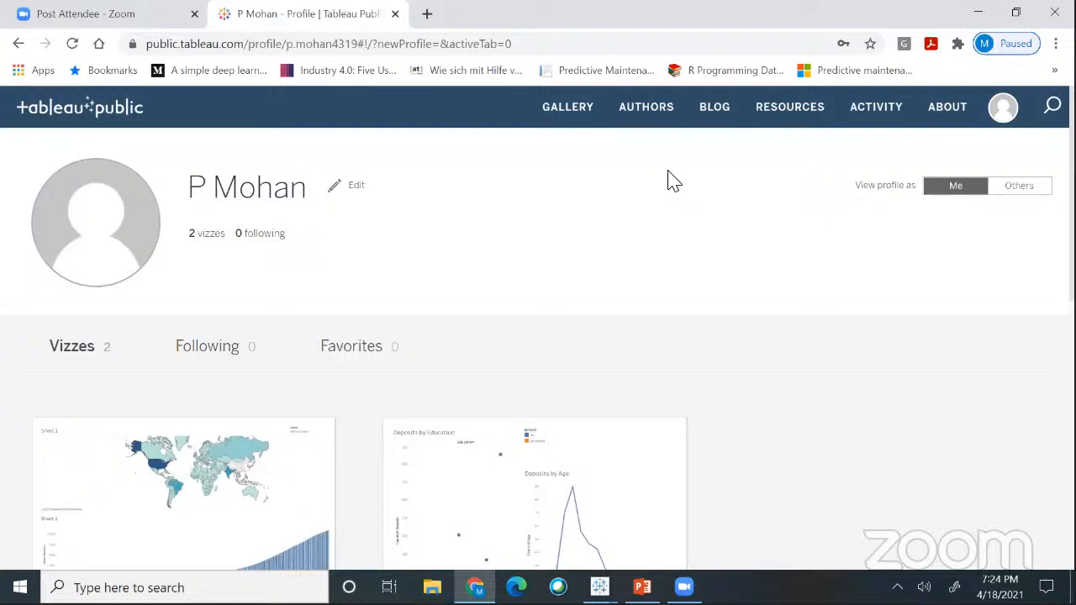
- Browse the Book1 and sample viz thumbnails, then return to Tableau Desktop
scroll(349, 458, down, 4)
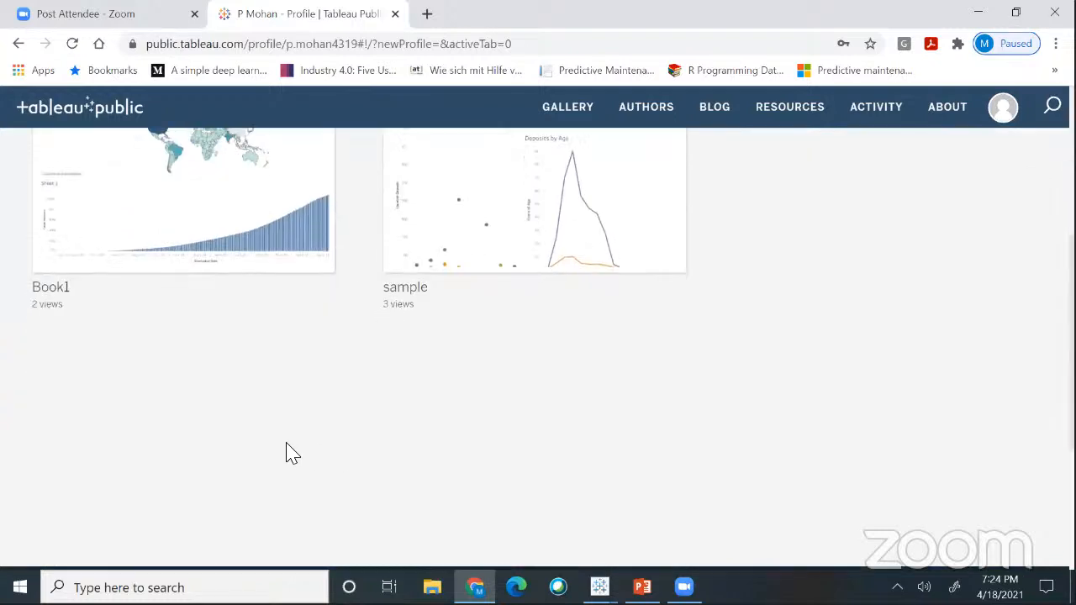
scroll(288, 452, up, 3)
mouse_move(404, 429)
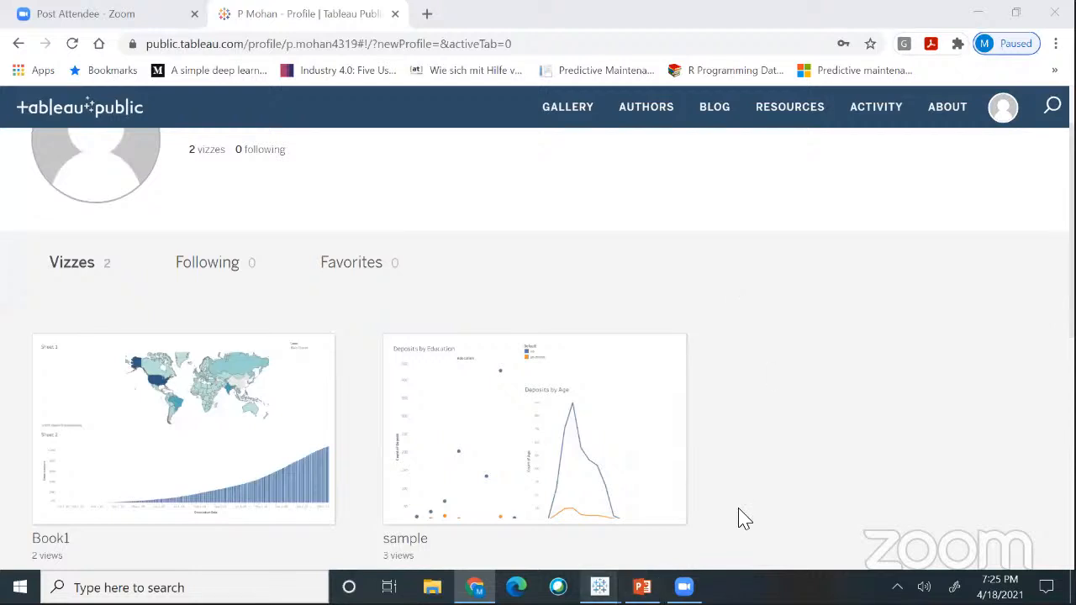
key(alt+Tab)
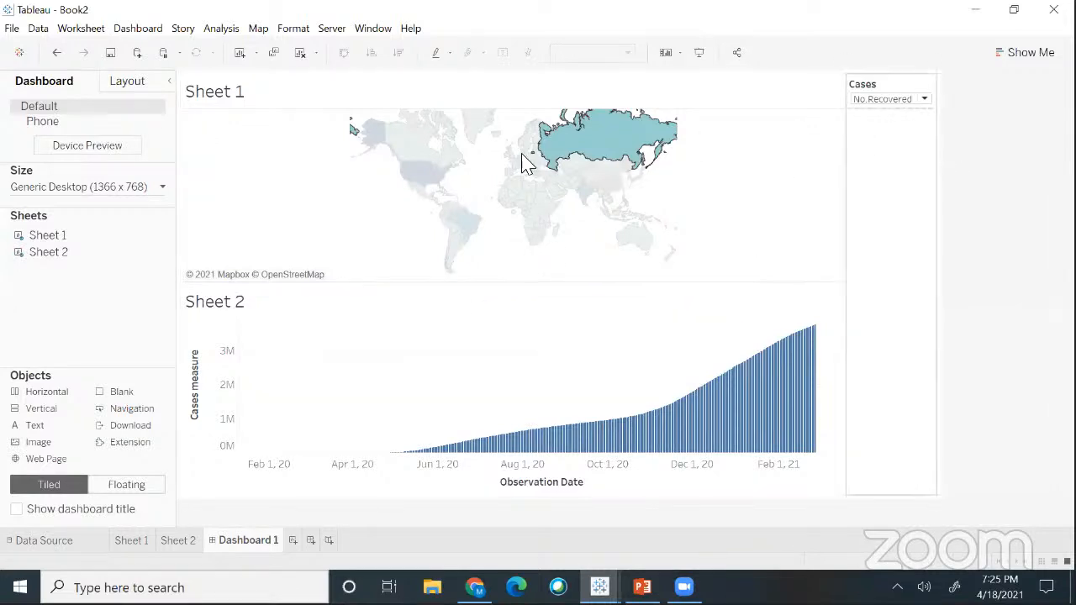
- Deselect Russia on the map and set the Cases filter to Daily Change
click(197, 245)
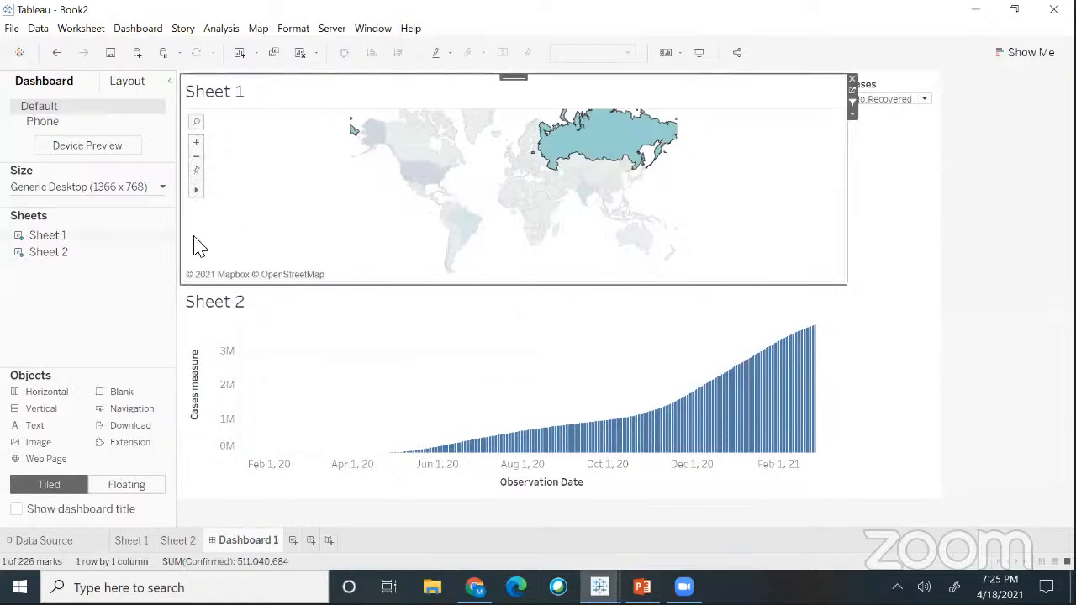
click(240, 233)
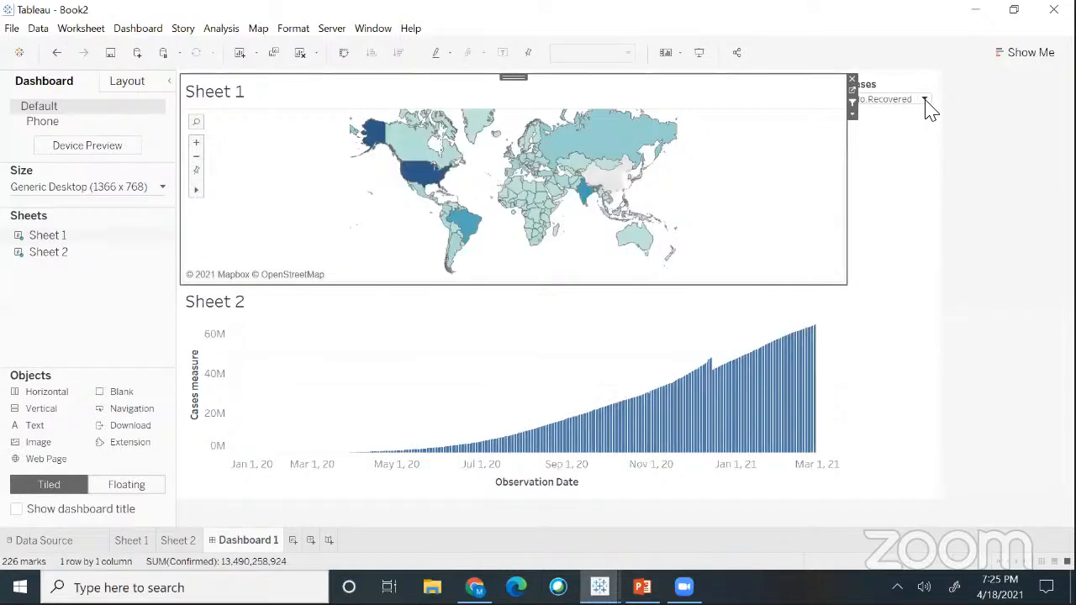
click(893, 100)
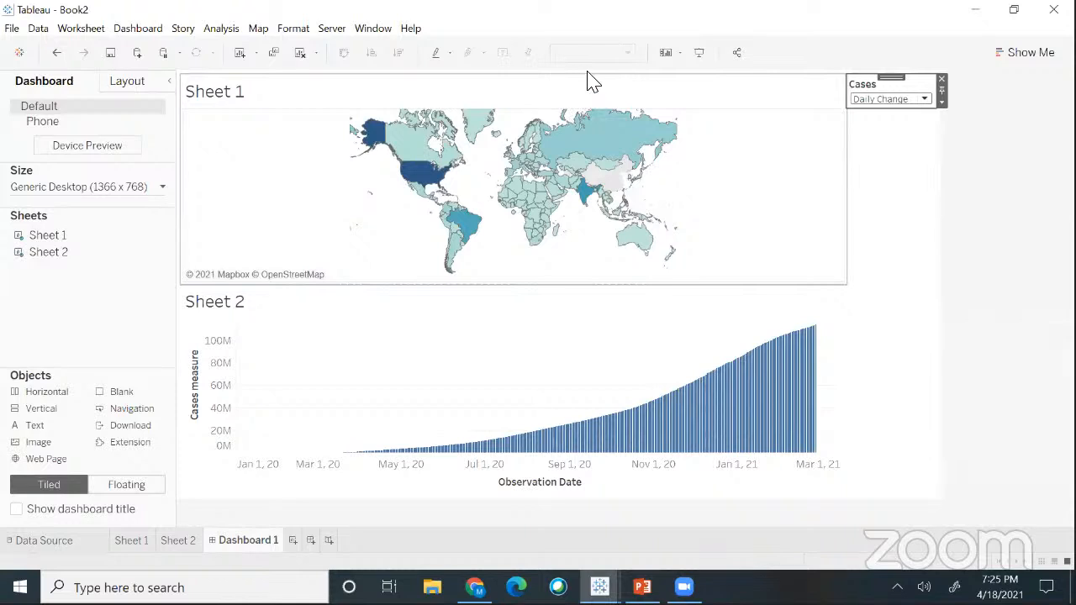
mouse_move(595, 128)
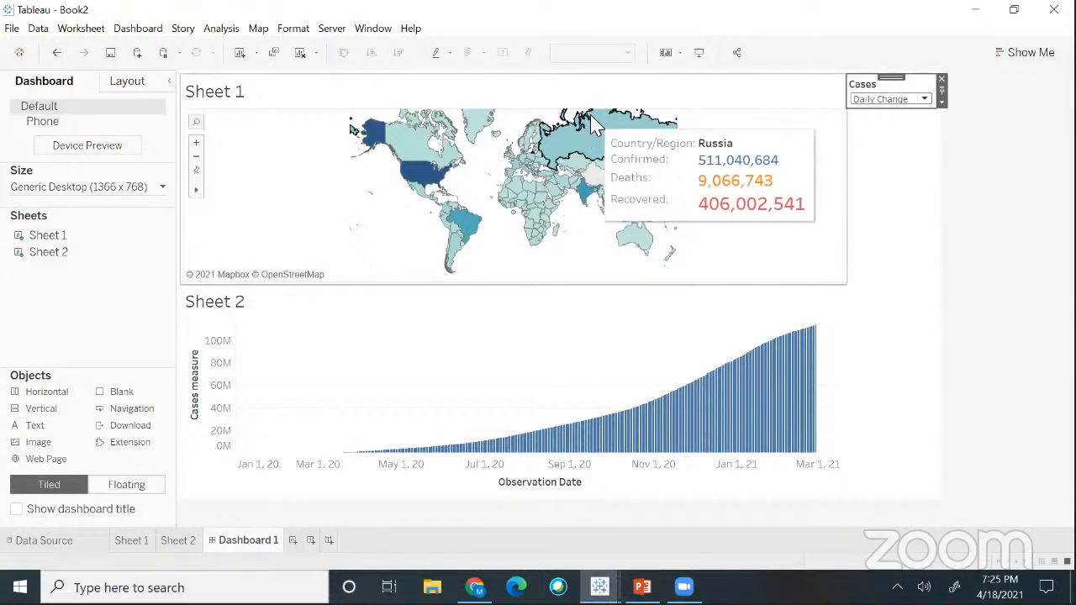
click(331, 29)
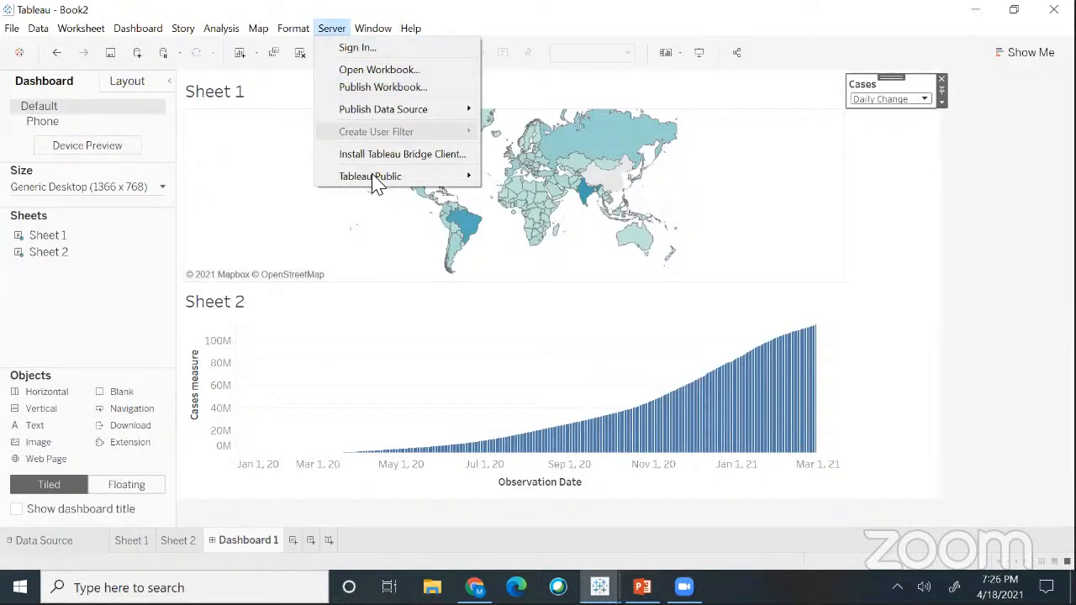
- Choose Server > Tableau Public > Save to Tableau Public
mouse_move(376, 184)
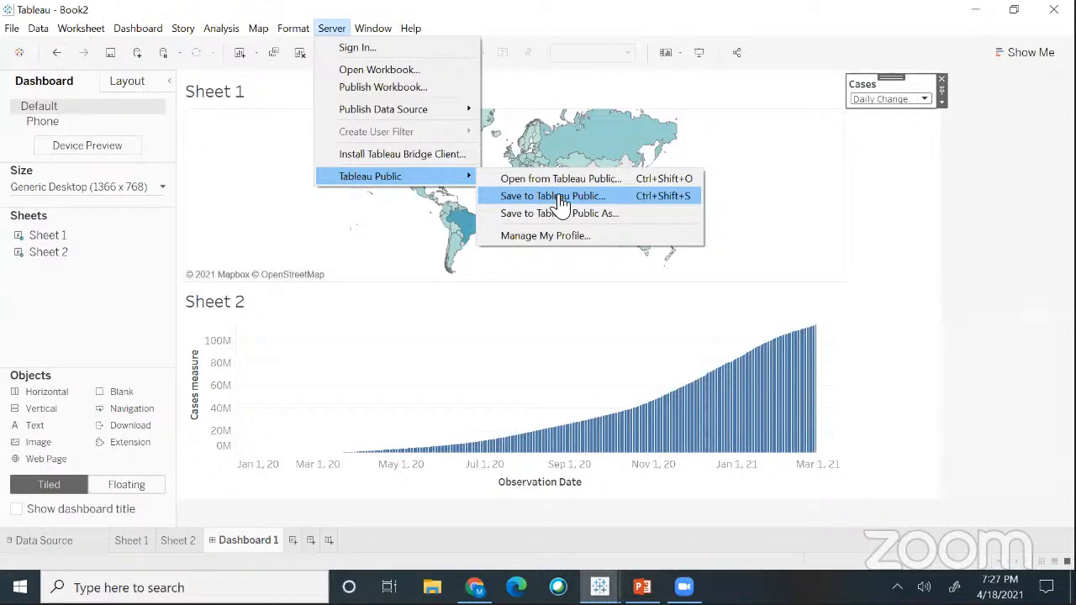
click(560, 199)
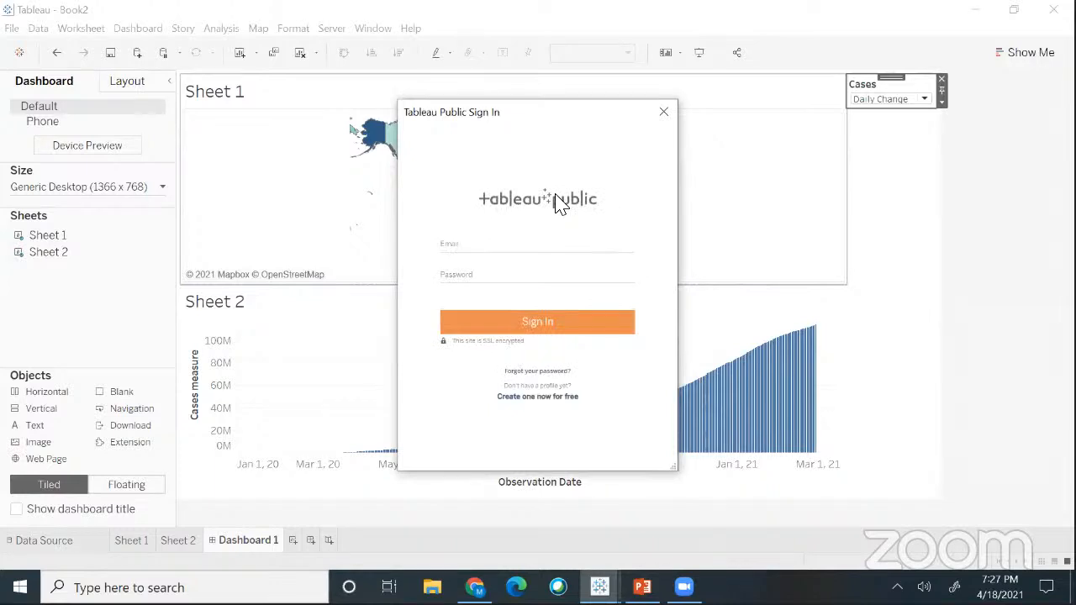
- Sign in to Tableau Public with the account e-mail and password to attempt the save
click(485, 252)
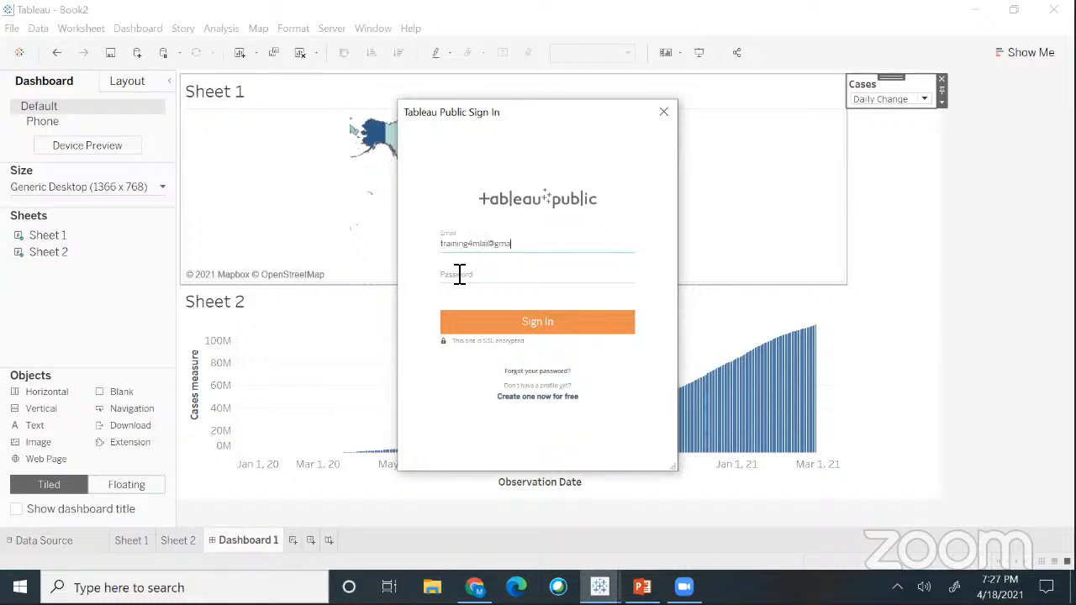
click(459, 274)
text(************)
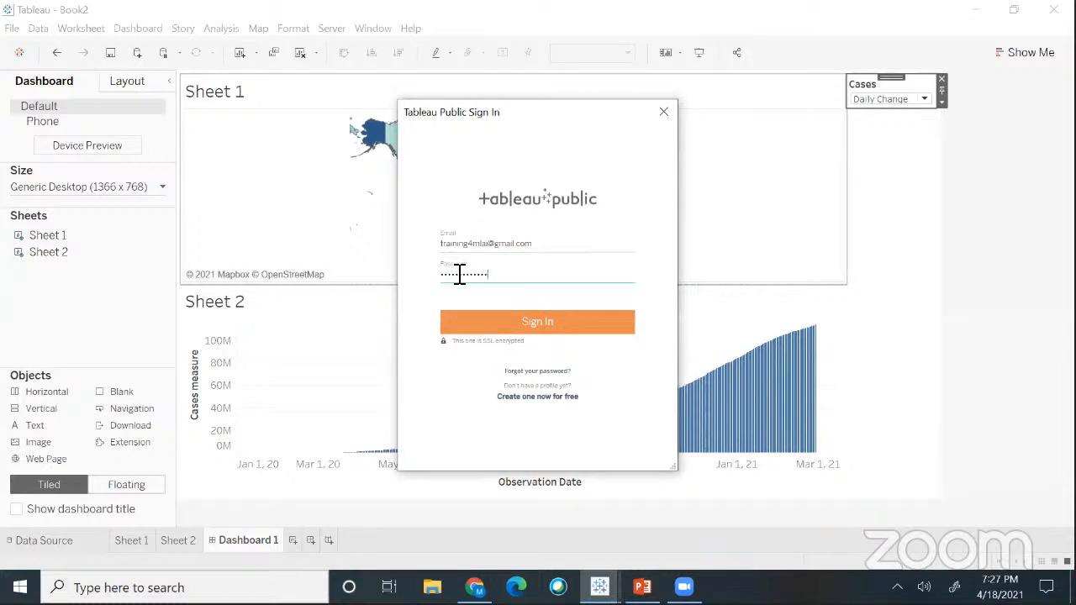
click(476, 310)
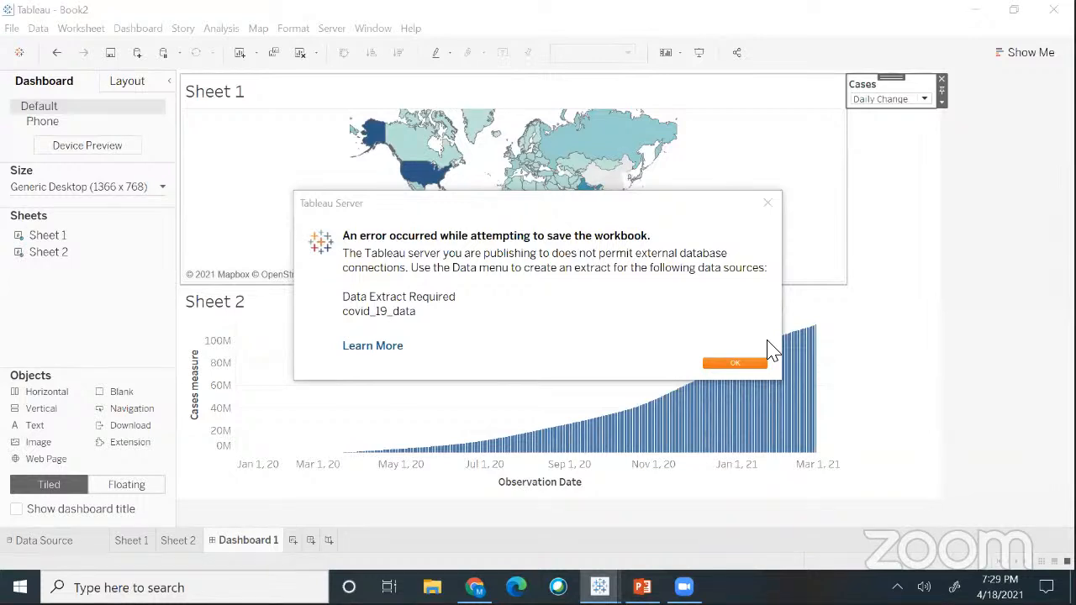
- Dismiss the extract-required error and open the Data menu for covid_19_data
click(743, 364)
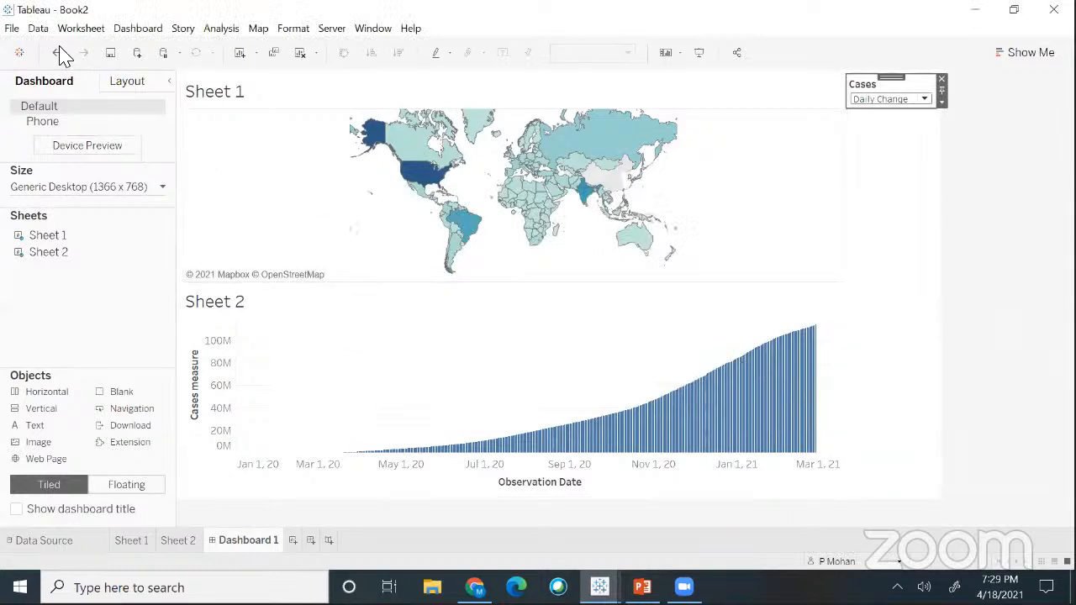
click(38, 30)
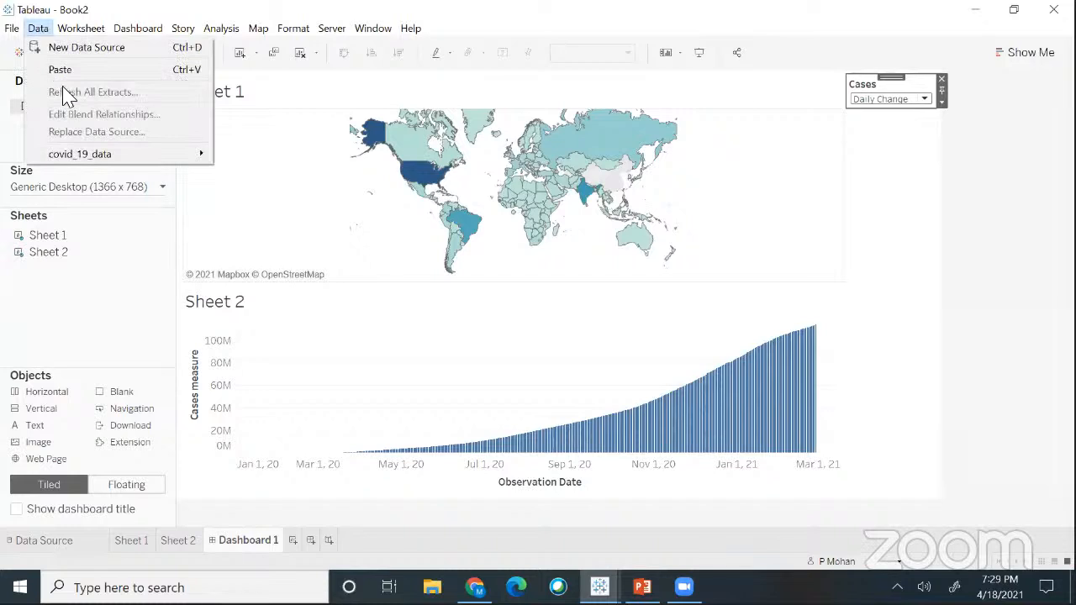
mouse_move(79, 155)
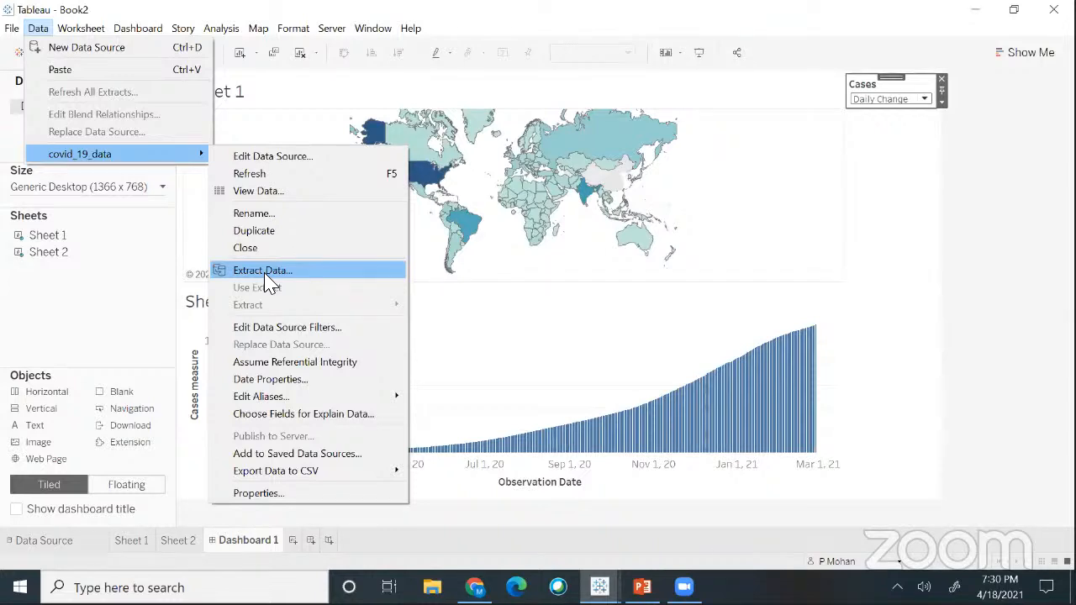
click(38, 28)
click(38, 28)
click(38, 30)
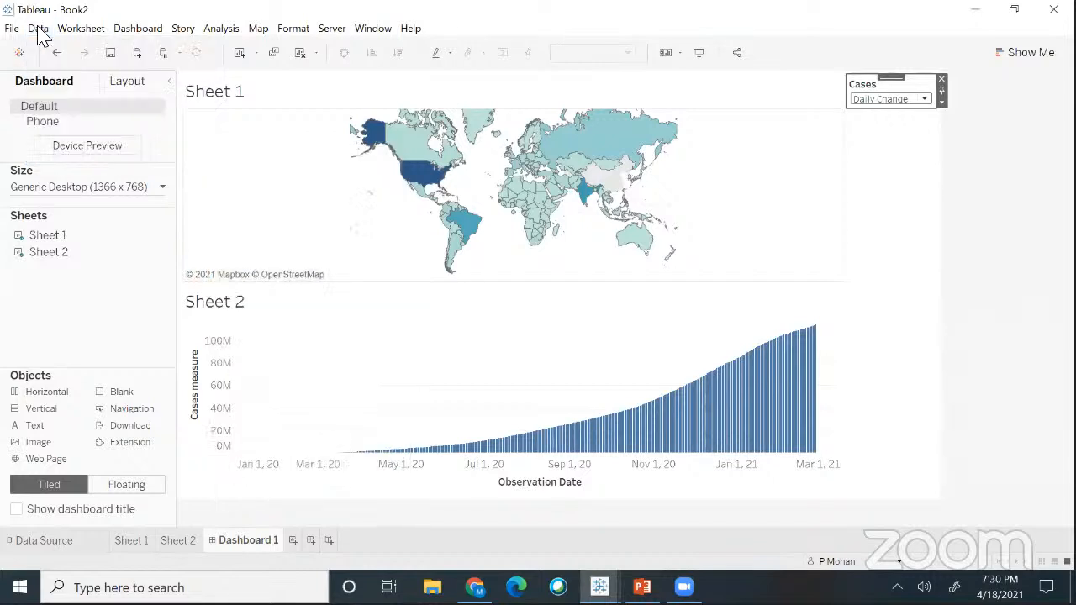
click(38, 29)
- Create an extract of covid_19_data keeping All rows
mouse_move(100, 166)
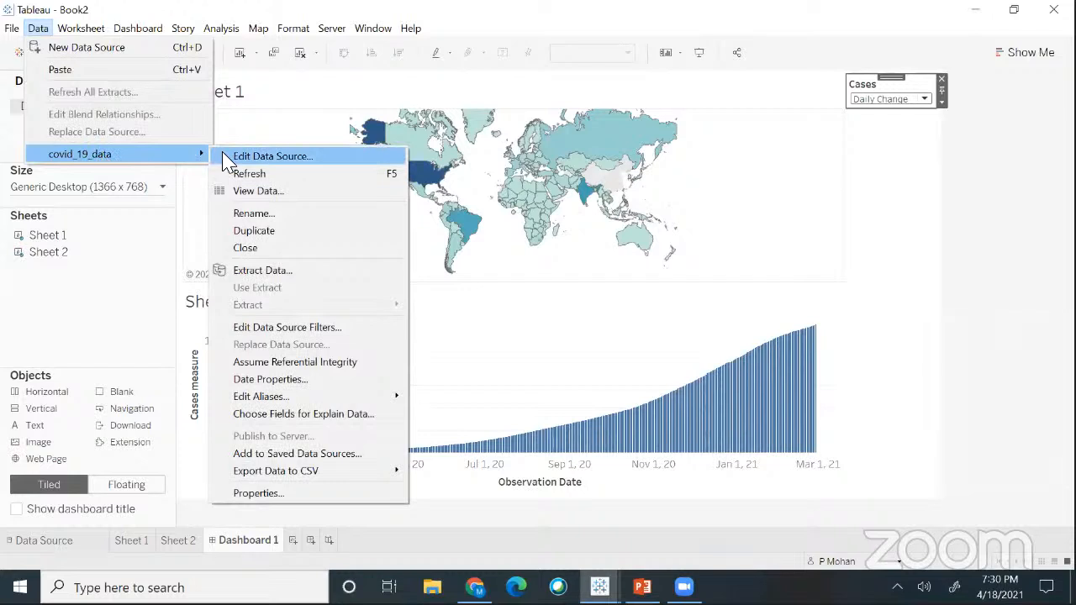
click(283, 280)
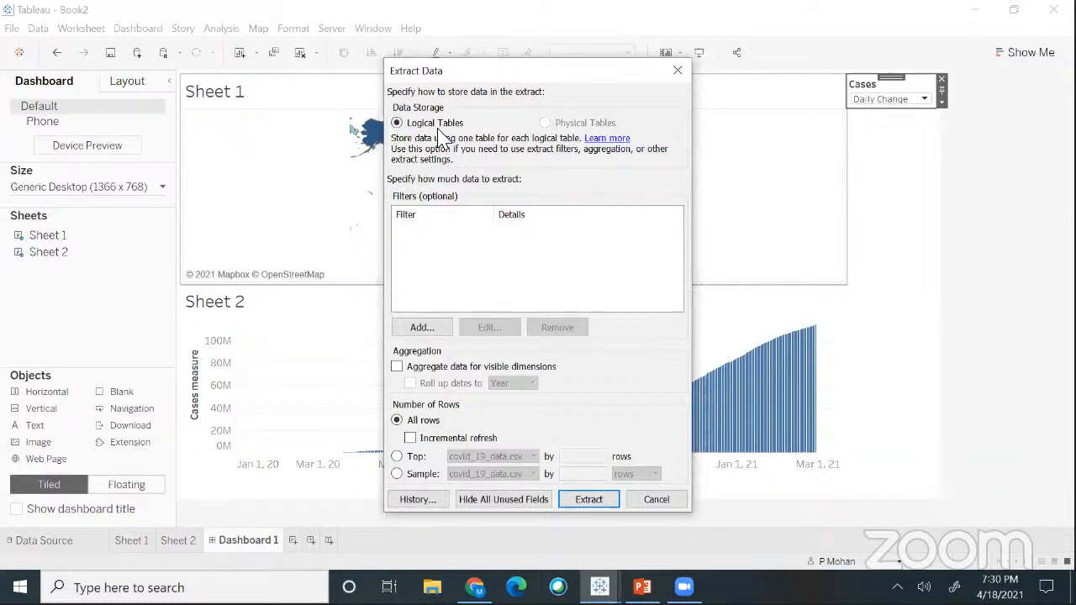
click(588, 502)
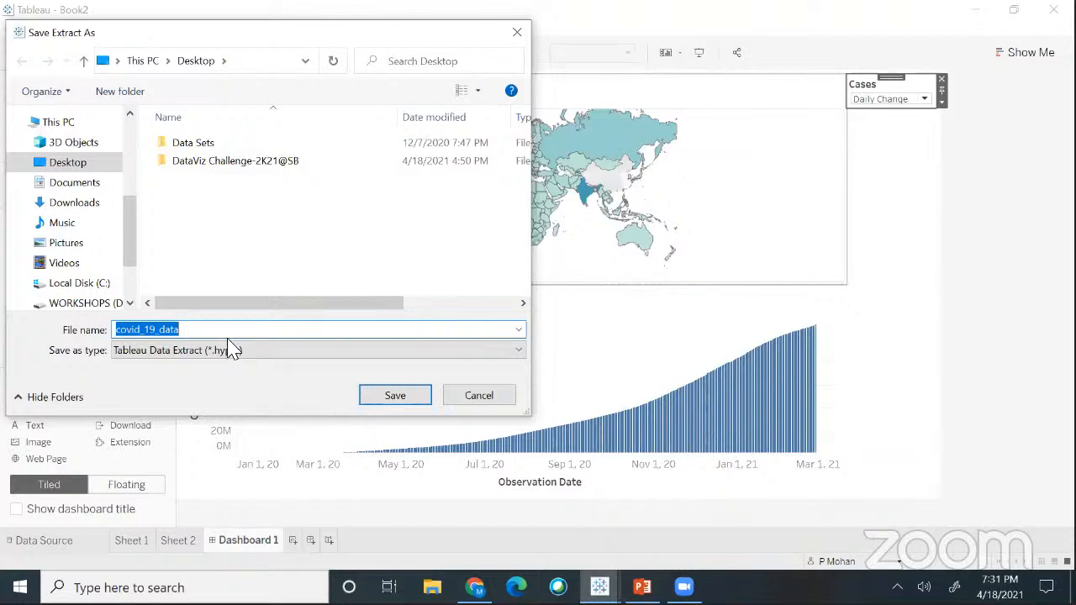
- Save the covid_19_data extract to the Desktop as a .hyper file
click(197, 331)
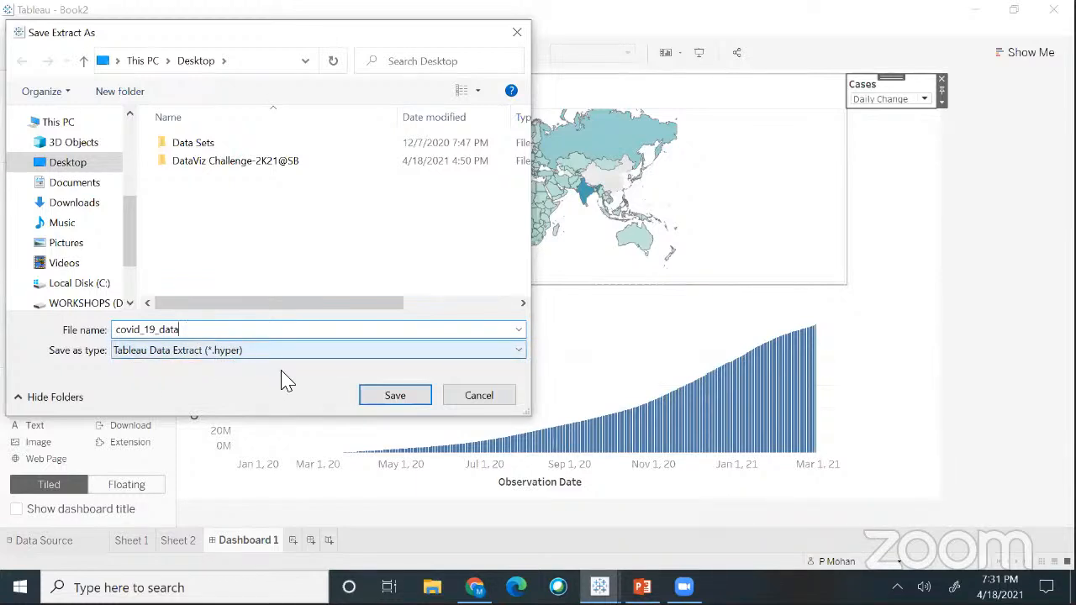
click(392, 395)
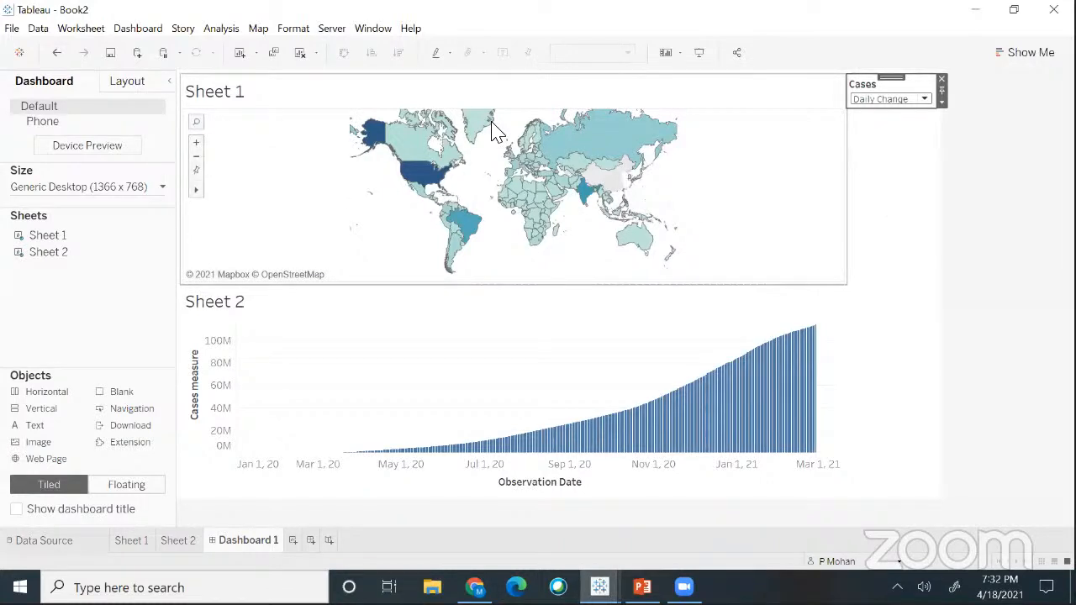
- Choose Server > Tableau Public > Save to Tableau Public for the Book2 workbook
click(333, 32)
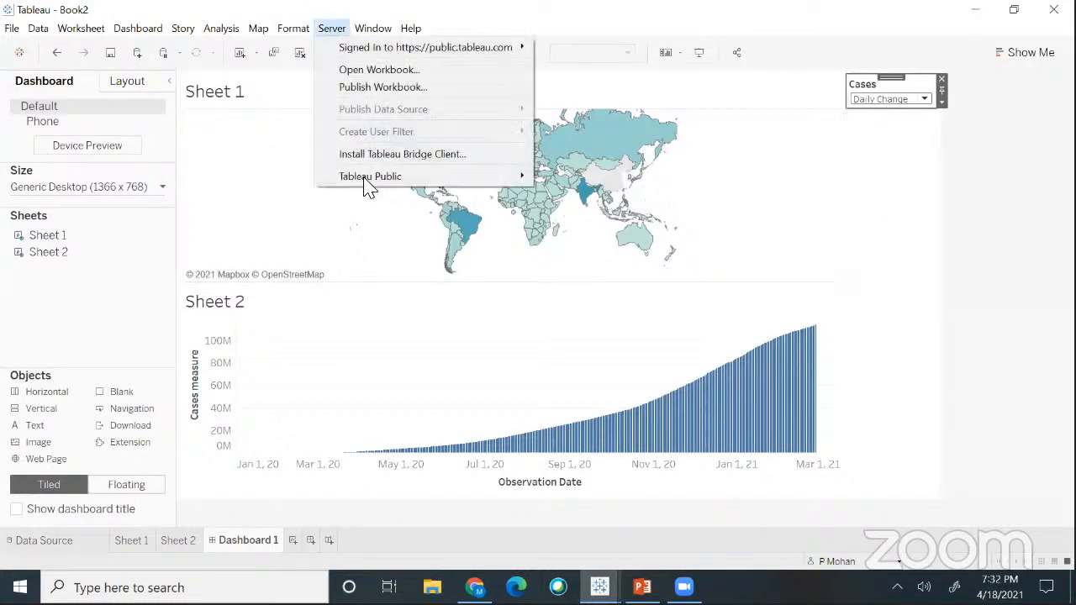
mouse_move(368, 183)
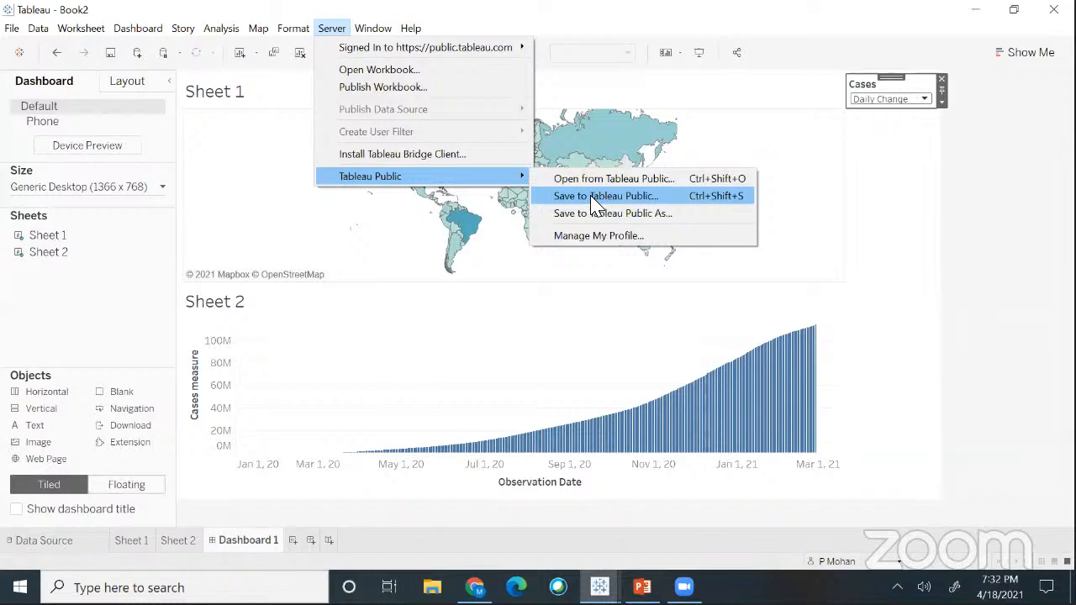
click(593, 198)
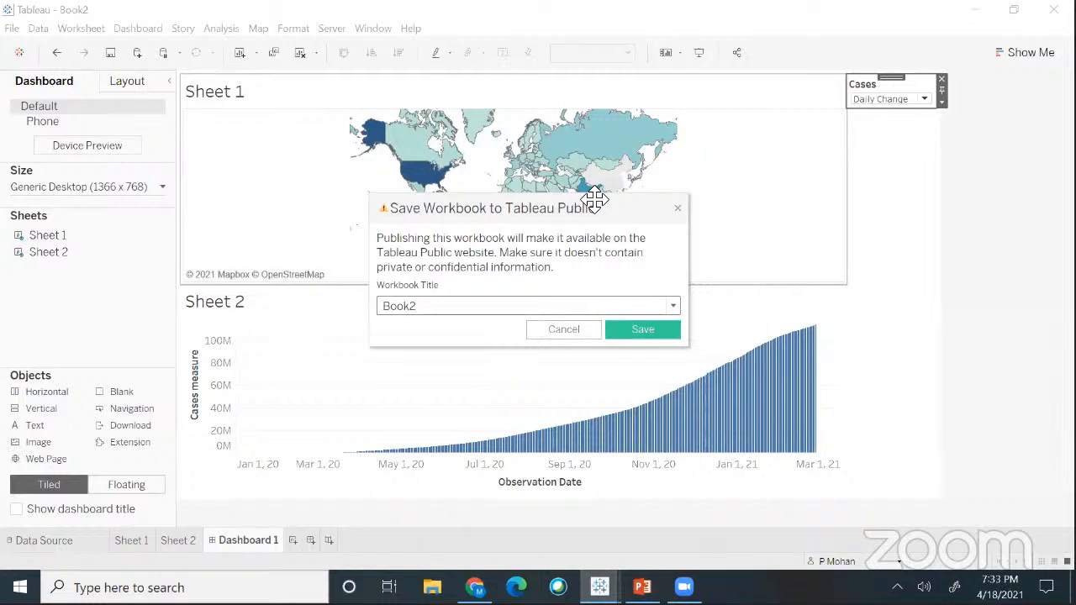
- Confirm publishing Book2 to Tableau Public and let the dashboard open online
click(632, 334)
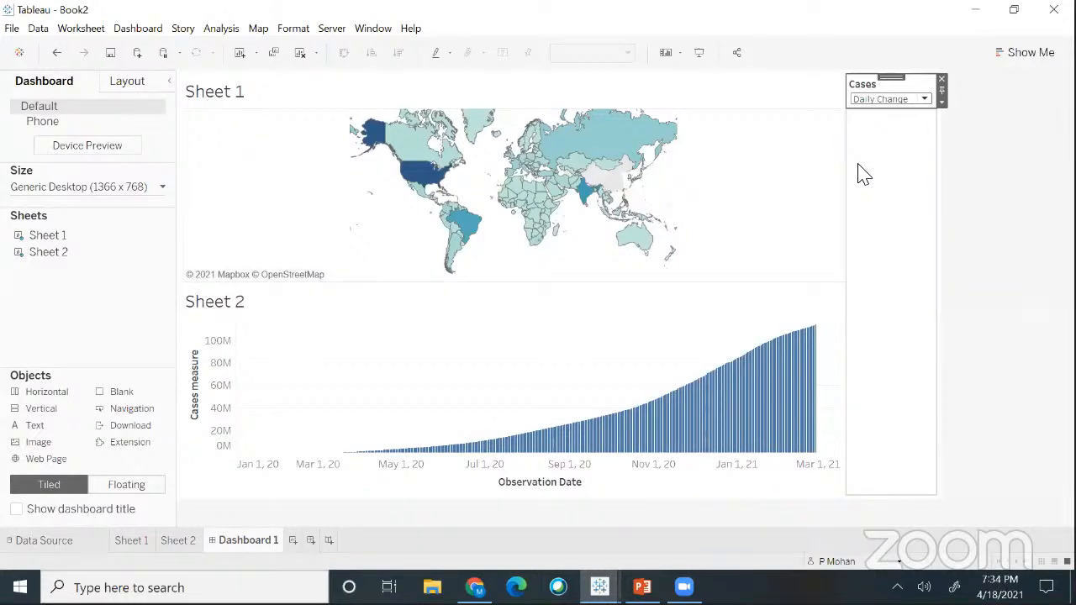
key(F1)
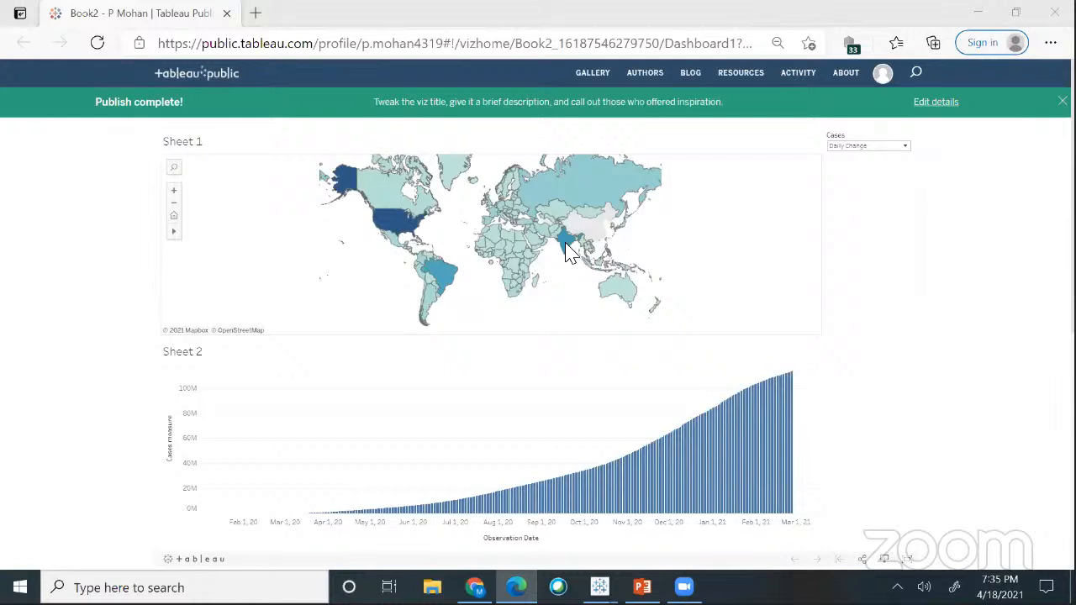
- Filter the online dashboard to India and switch the Cases measure to No. of Deaths
mouse_move(569, 250)
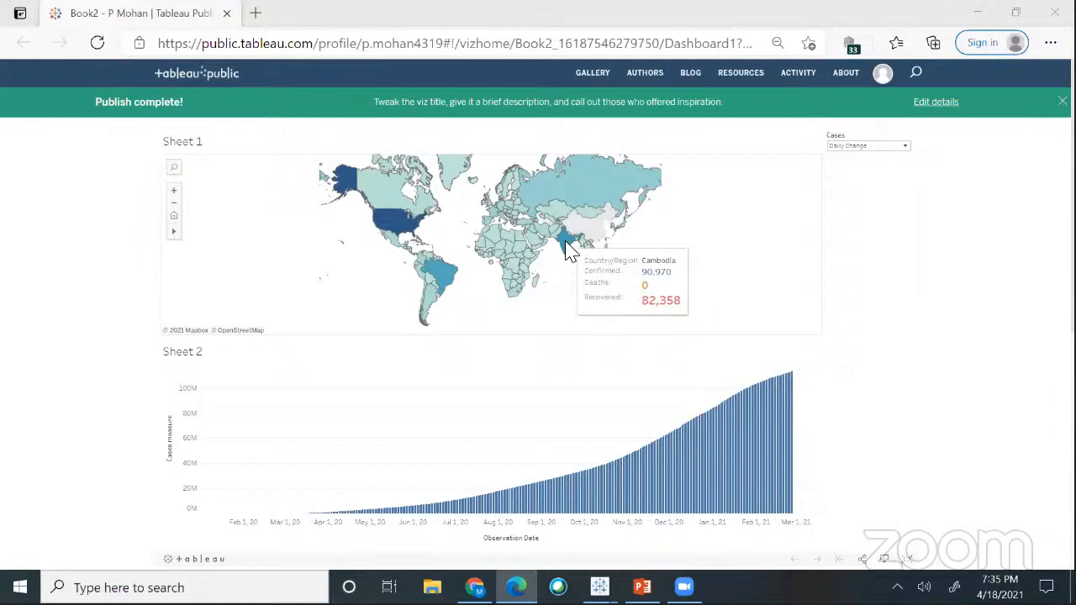
click(578, 248)
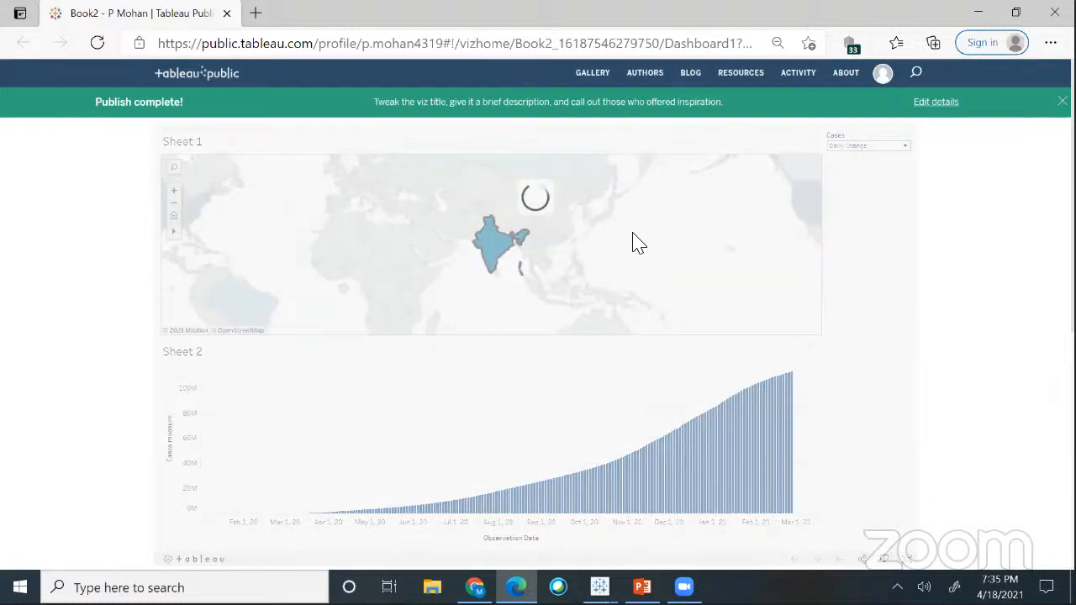
click(905, 146)
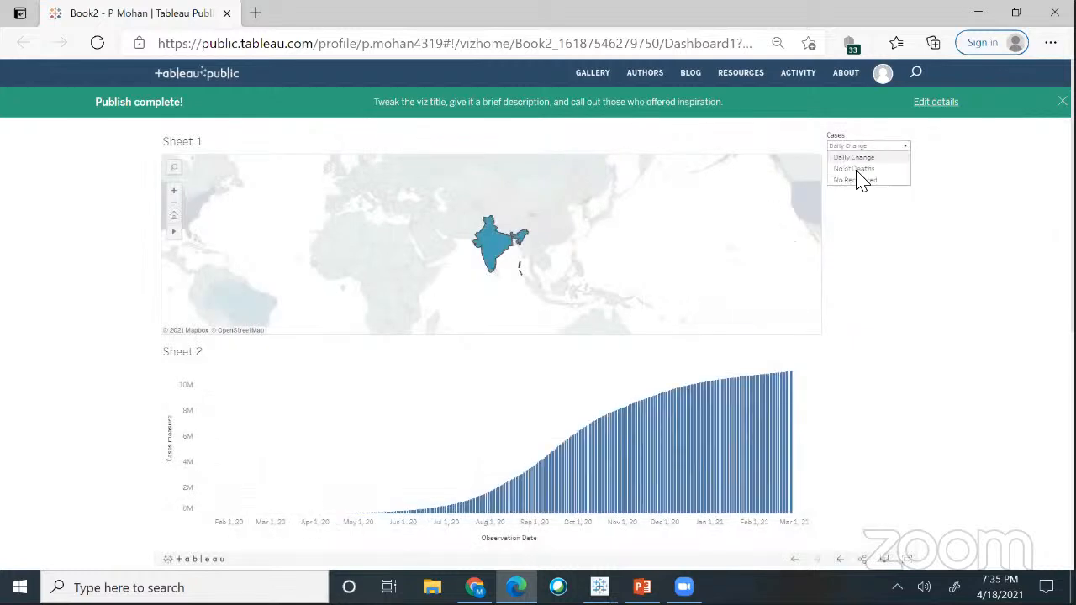
click(863, 172)
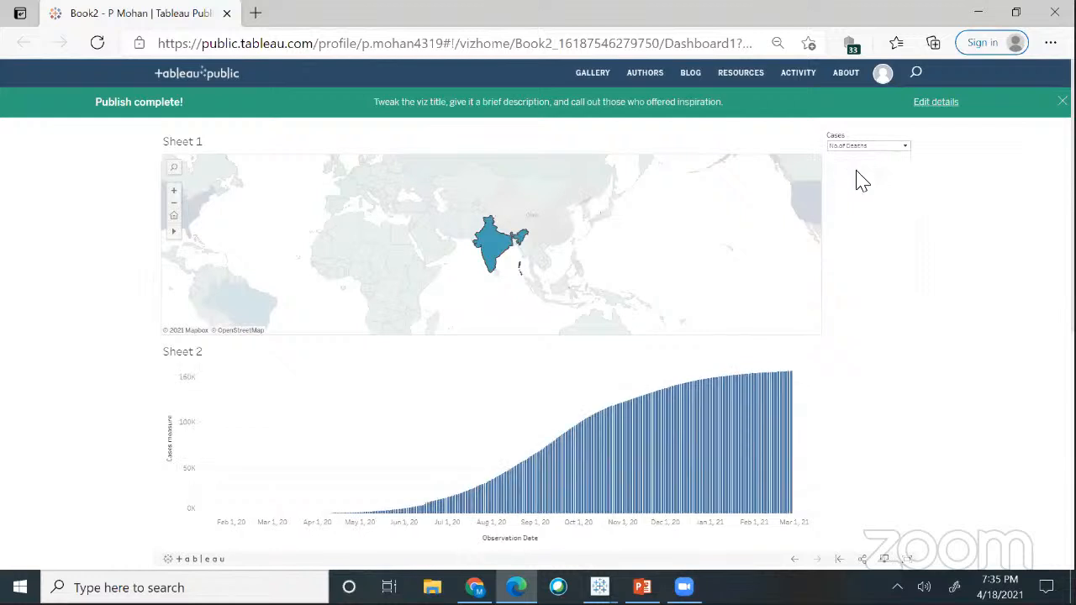
- Select the US on the map and switch Cases back to Daily Change
click(906, 147)
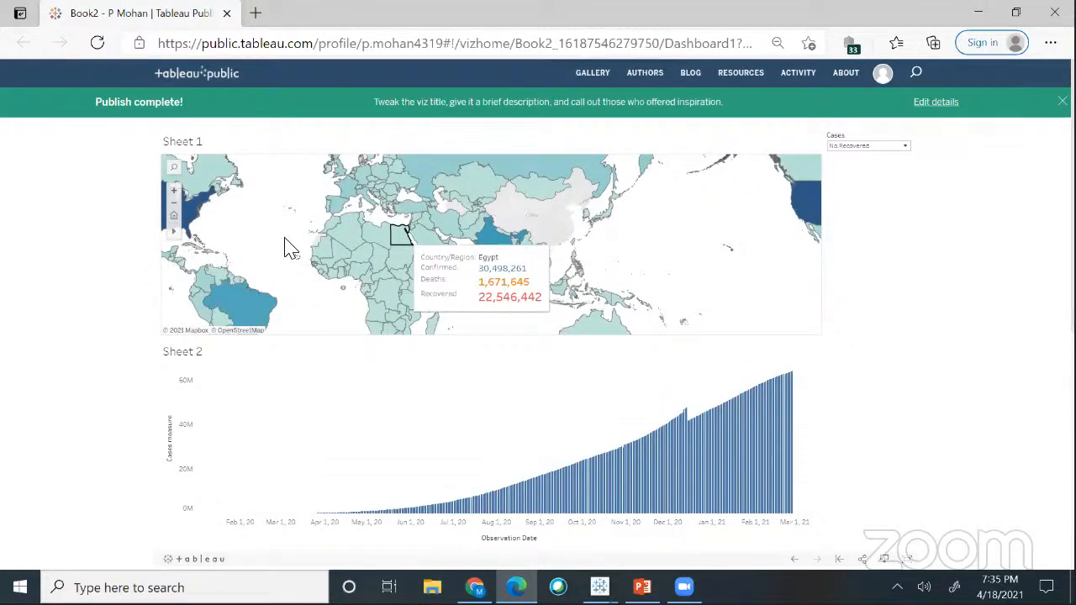
click(197, 213)
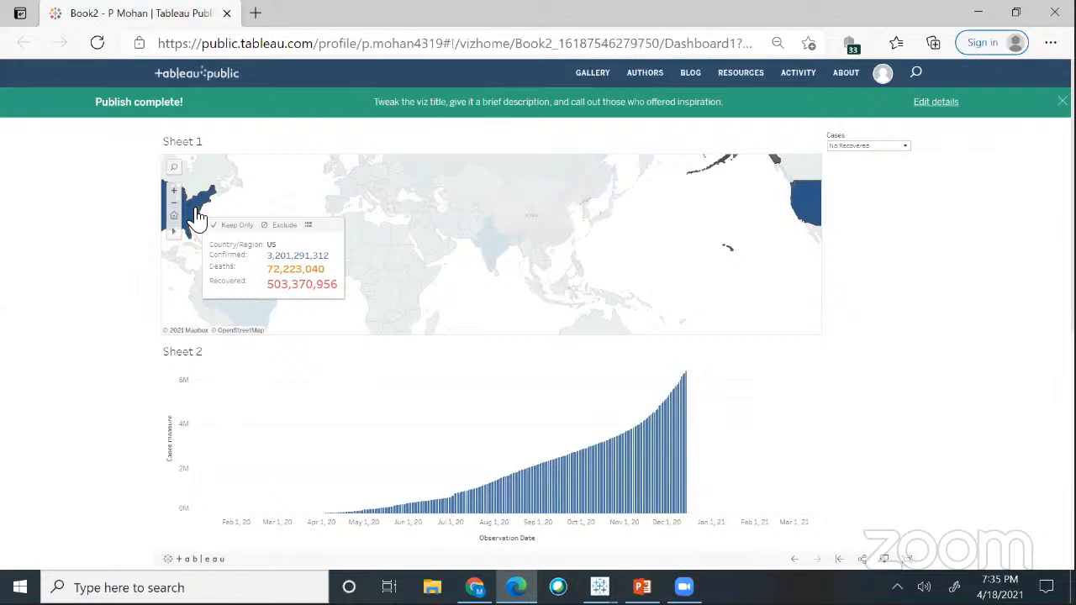
click(903, 148)
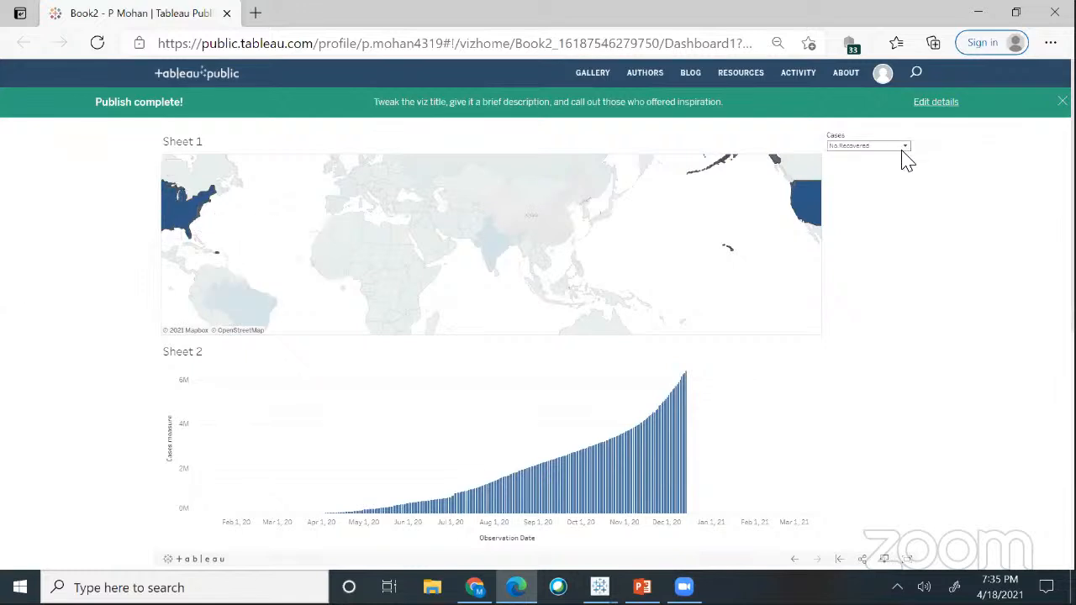
click(863, 158)
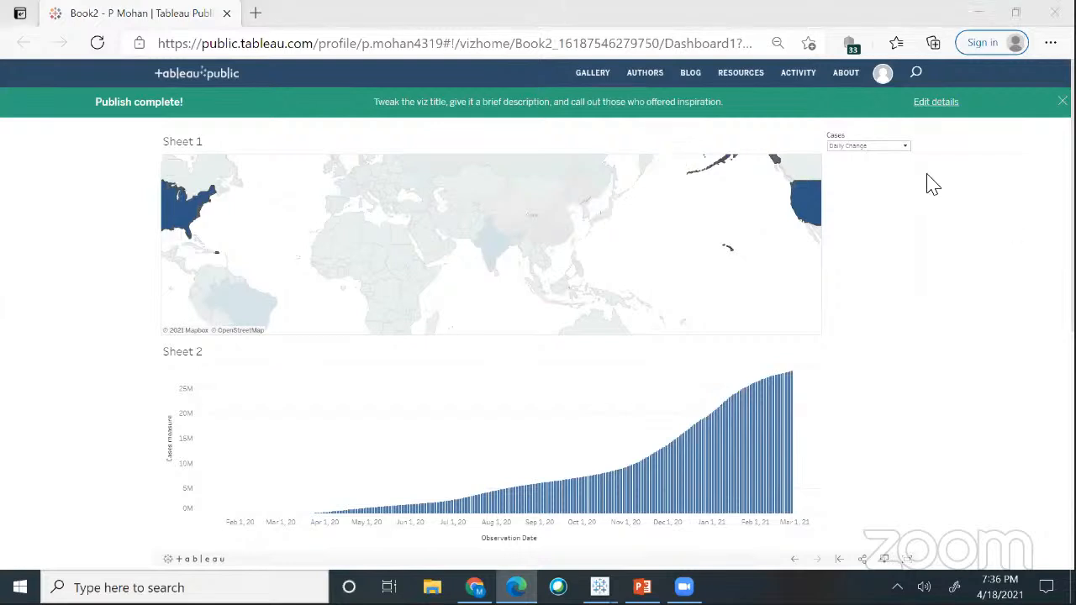
- Switch the Cases filter to No. of Deaths, then to No.Recovered
click(903, 148)
click(863, 170)
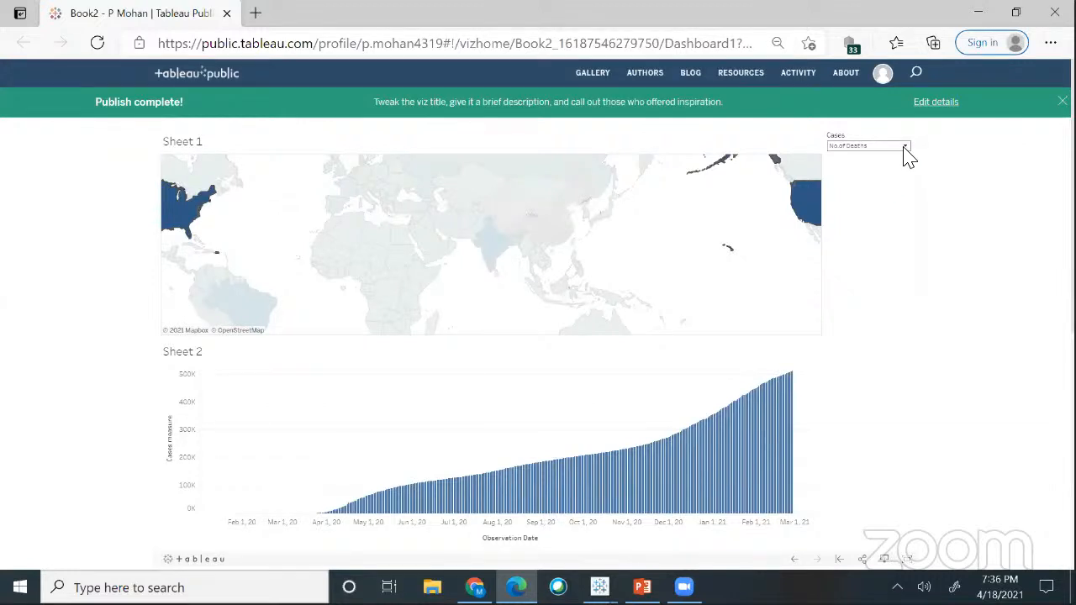
click(904, 155)
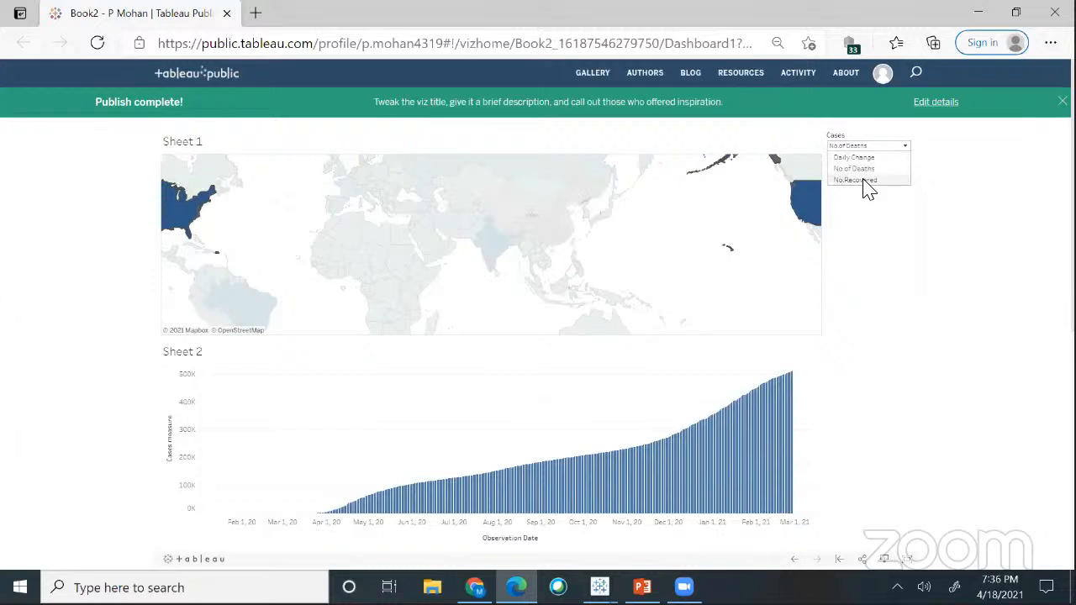
click(867, 183)
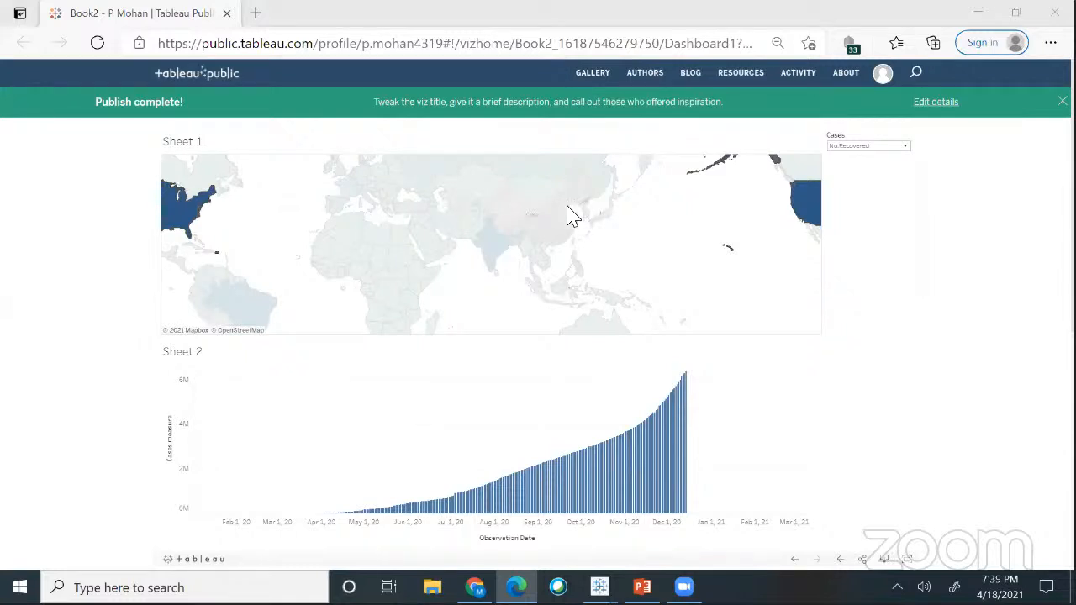
- Bring the Banking Dashboard workbook forward, close the Format Story pane, and scroll the story up
mouse_move(599, 587)
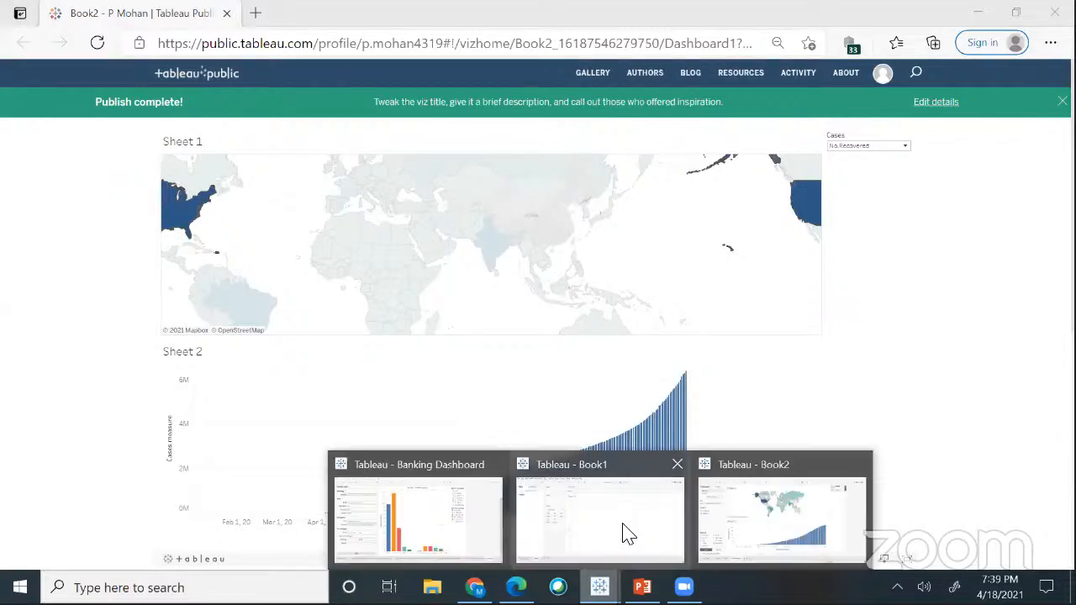
click(429, 529)
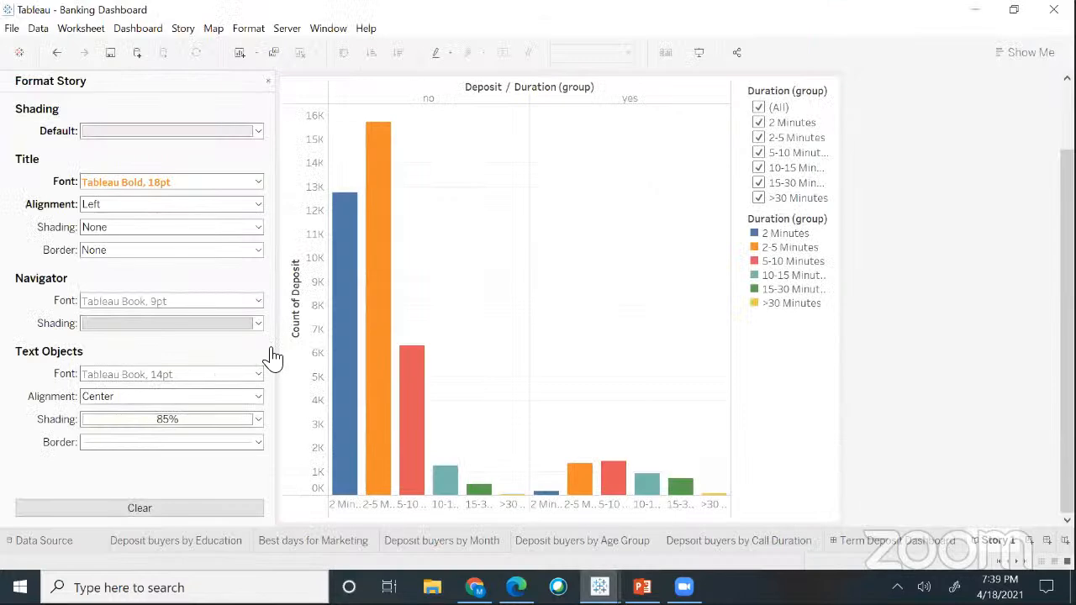
click(268, 82)
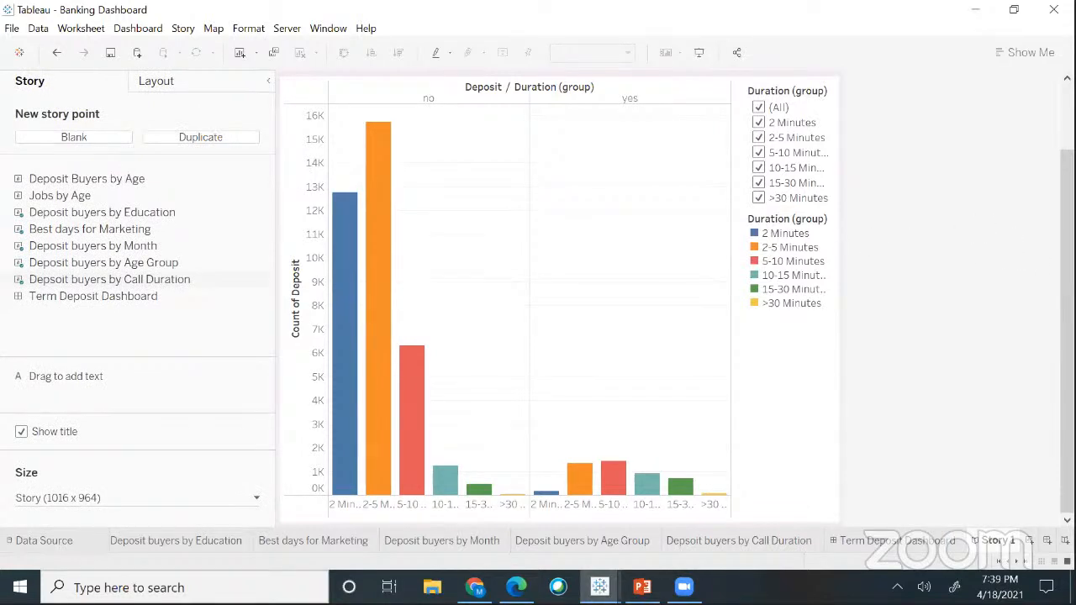
scroll(951, 202, up, 2)
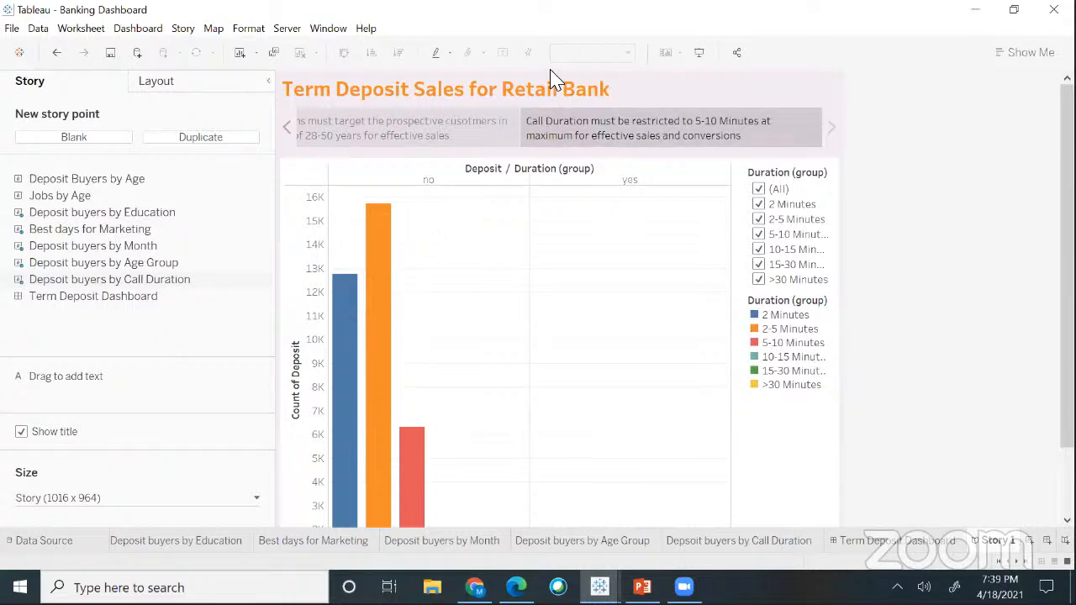
- Start saving the Banking Dashboard workbook to Tableau Public
click(287, 31)
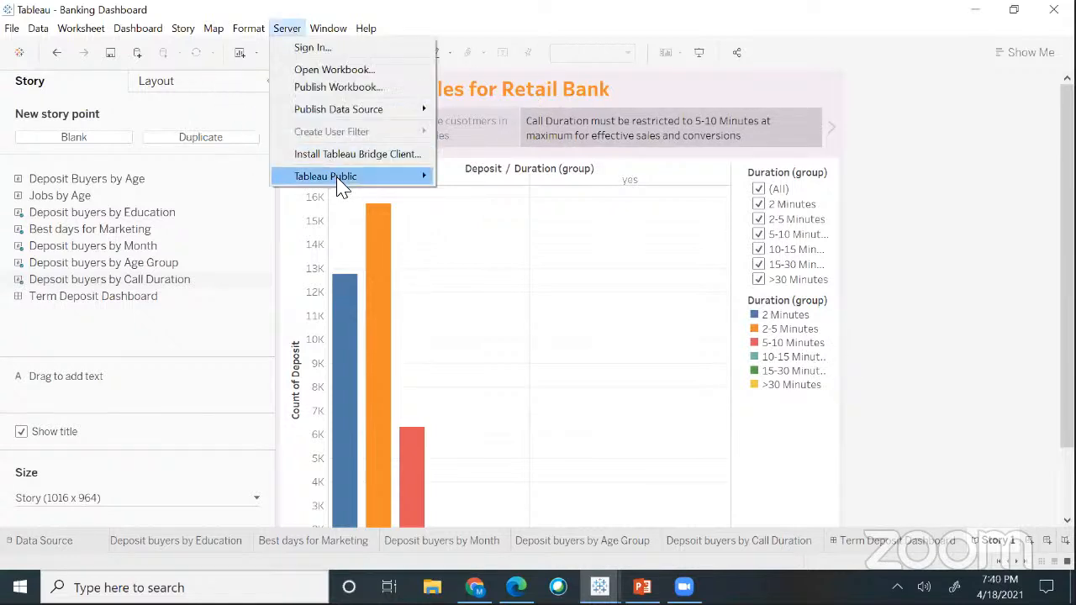
mouse_move(341, 186)
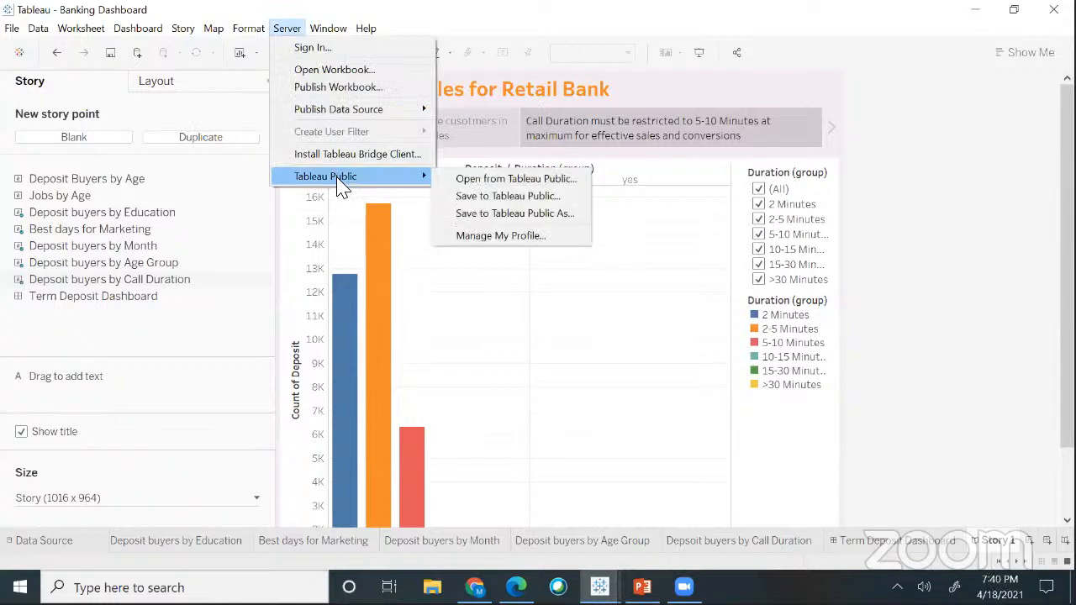
click(494, 201)
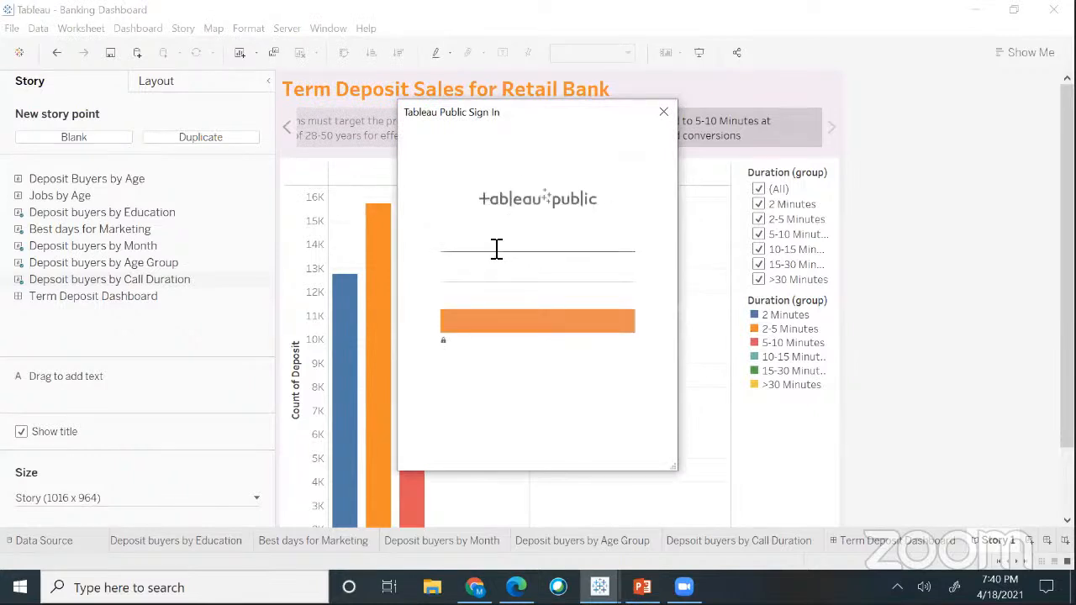
- Sign in to Tableau Public with the account e-mail and password
click(485, 244)
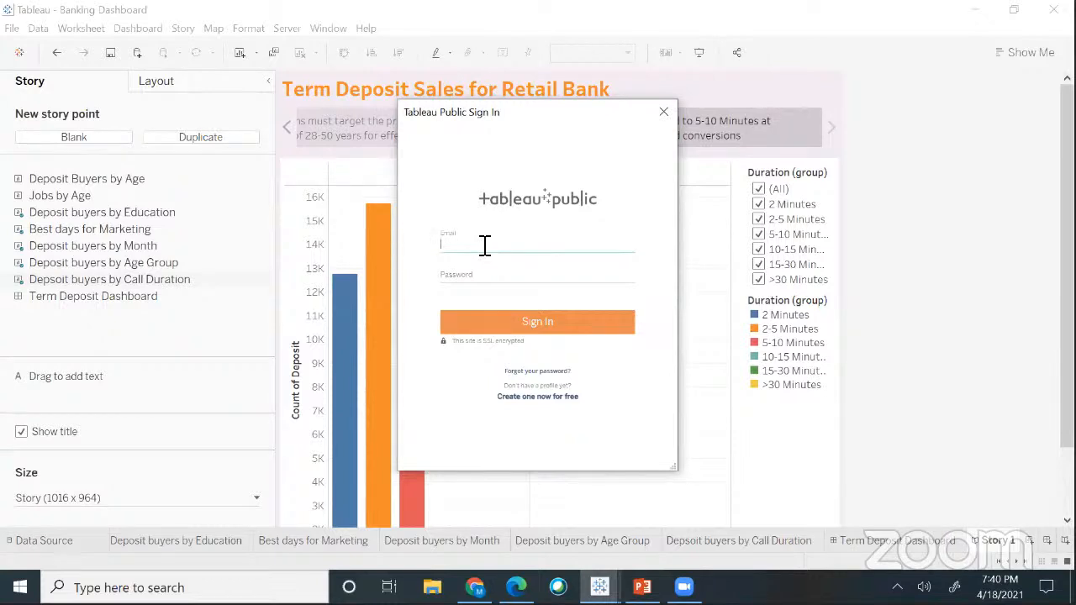
key(Tab)
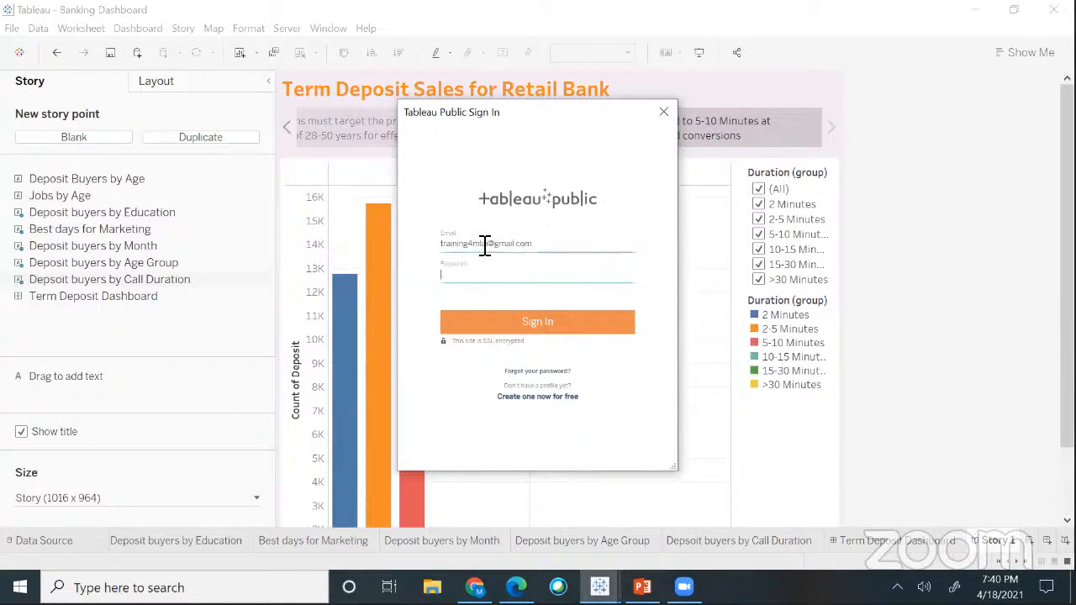
text(•••••••••••••)
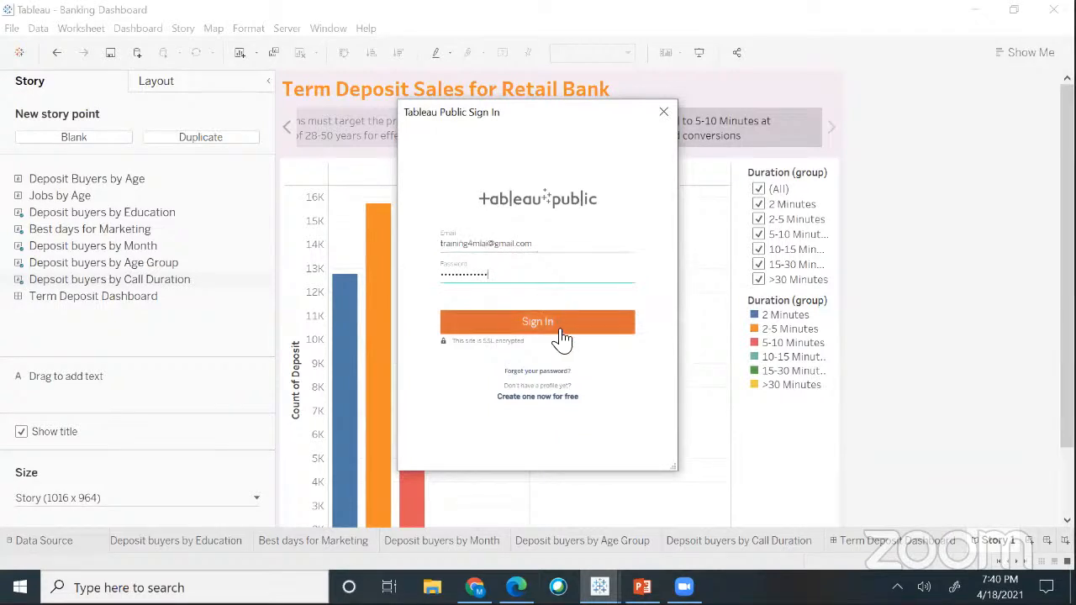
click(560, 331)
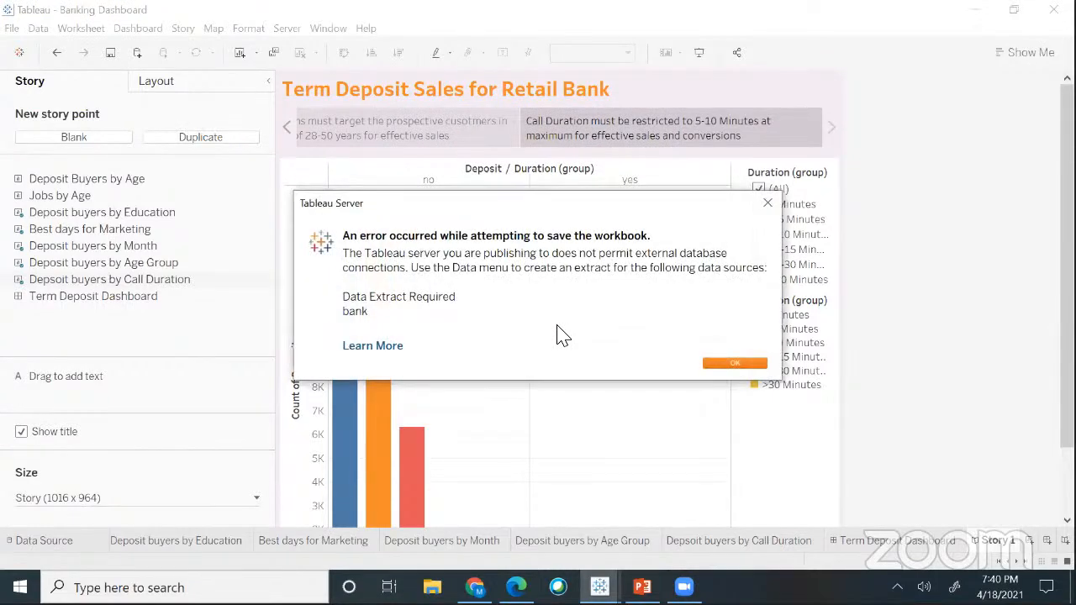
- Dismiss the extract-required error and extract all rows of the bank data source
click(767, 202)
click(40, 30)
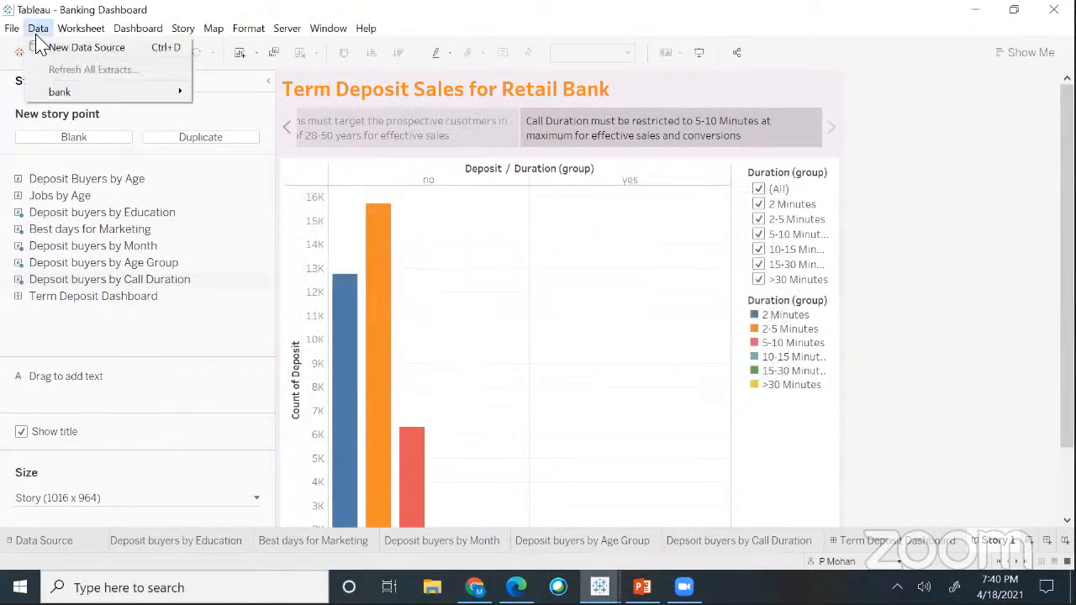
mouse_move(74, 94)
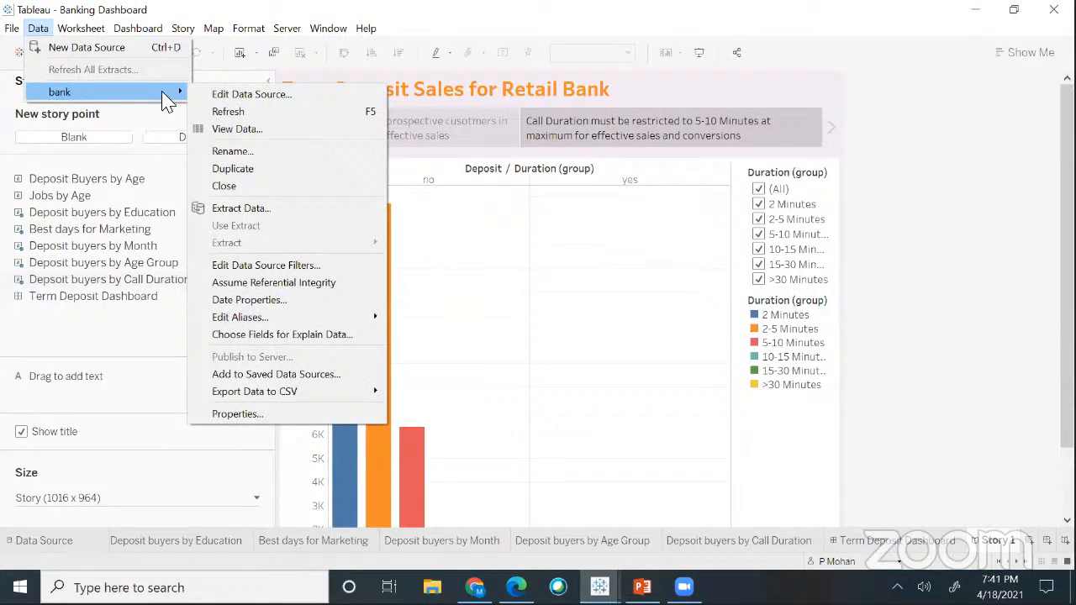
click(241, 209)
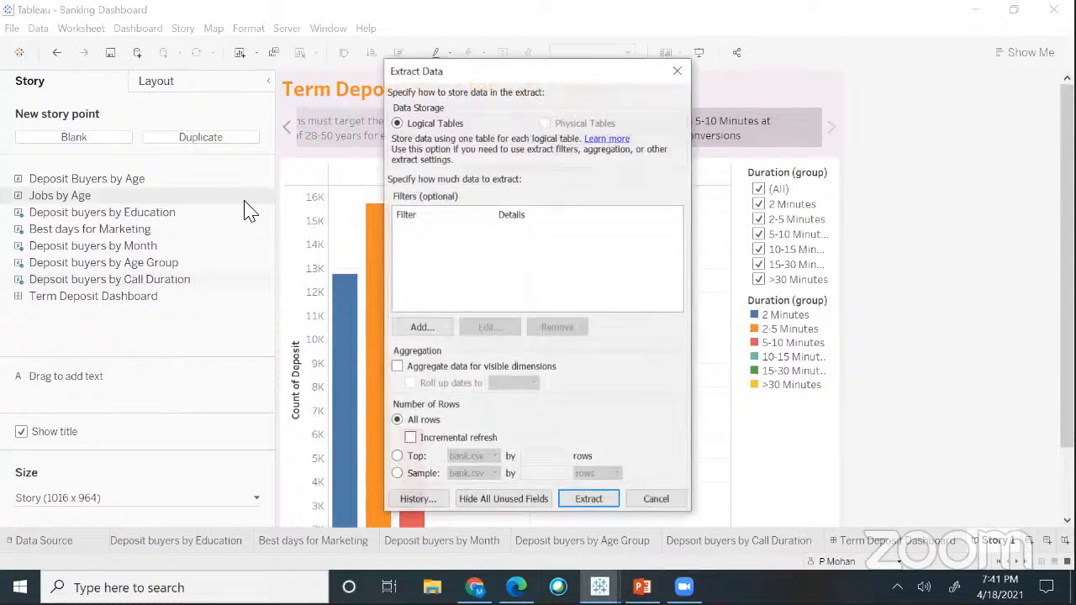
click(588, 499)
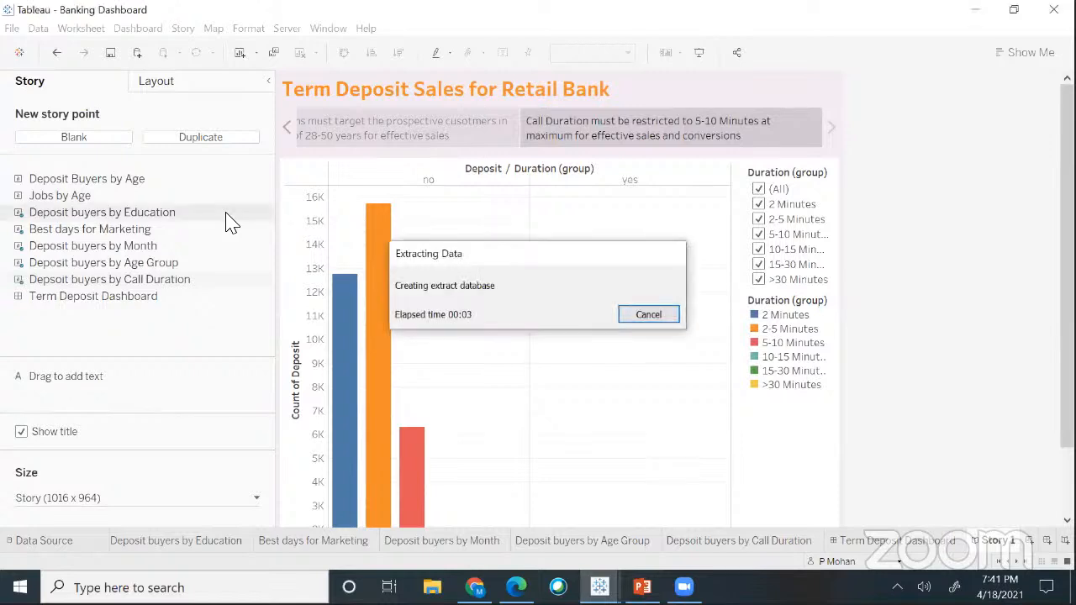
- Retry Save to Tableau Public for the Banking Dashboard workbook
click(287, 30)
mouse_move(351, 178)
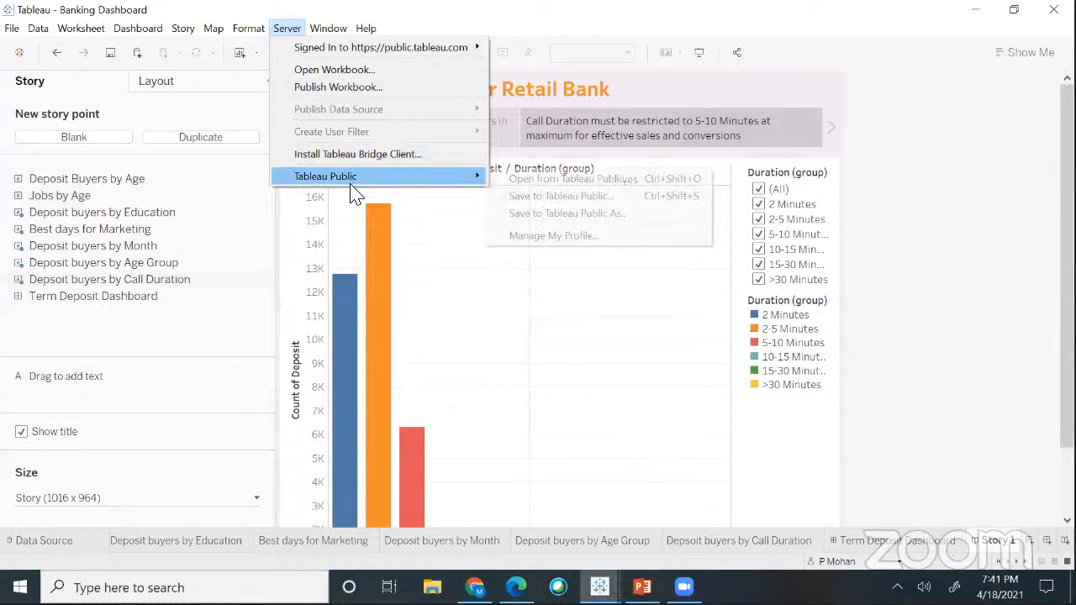
click(513, 197)
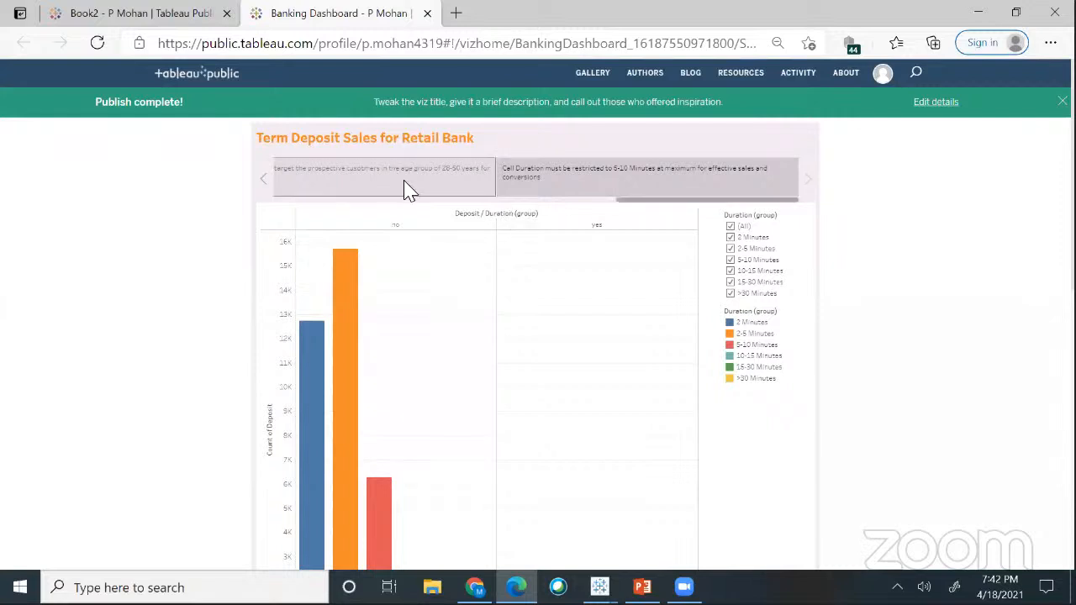
- Step the online story back four points to the Education chart and select its URL
click(263, 185)
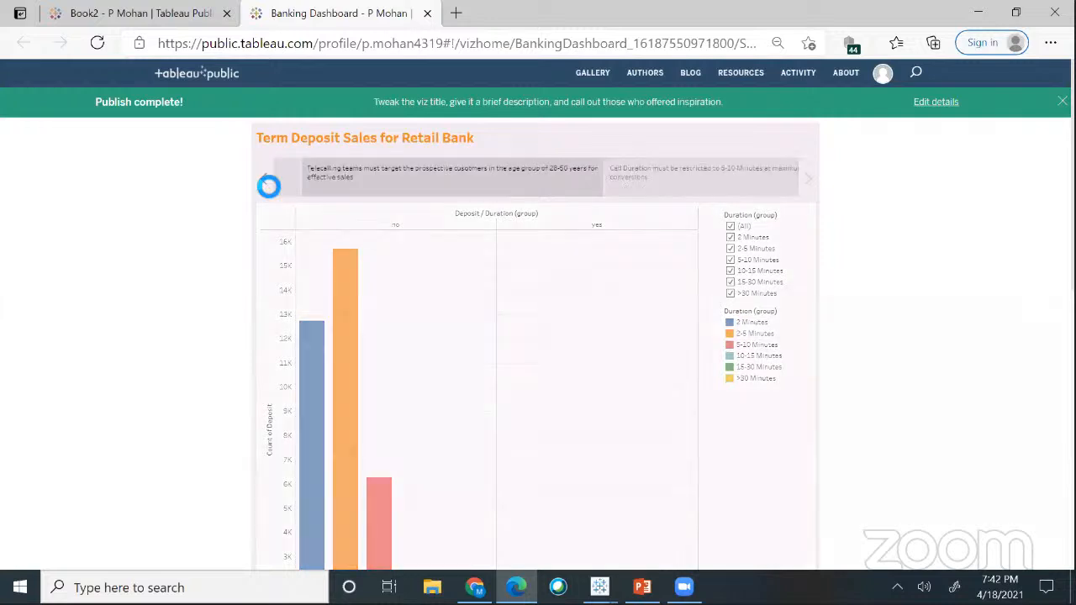
click(264, 184)
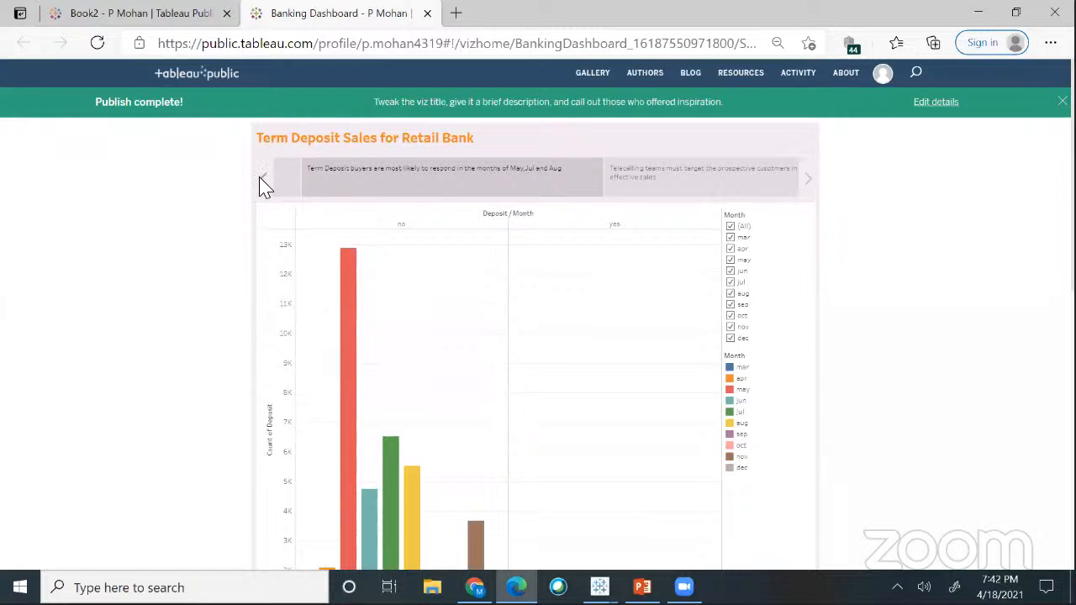
click(264, 183)
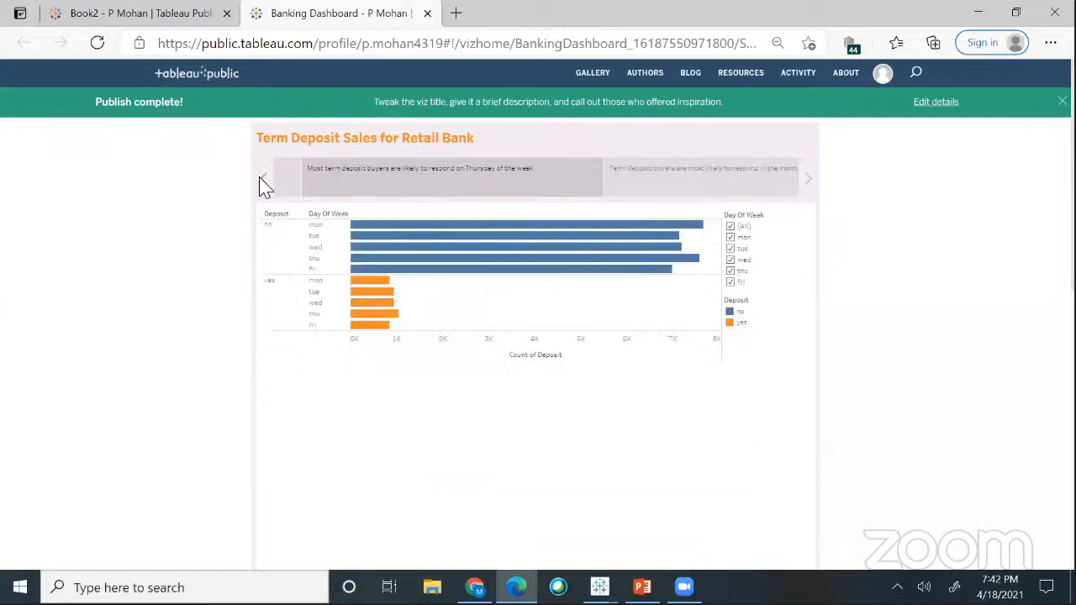
click(264, 184)
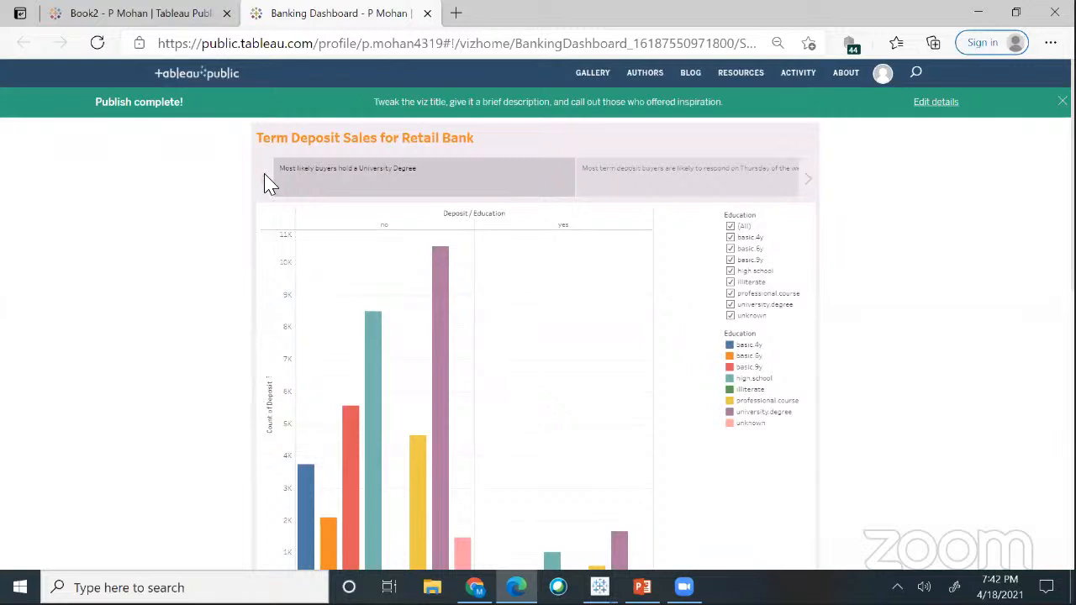
click(185, 47)
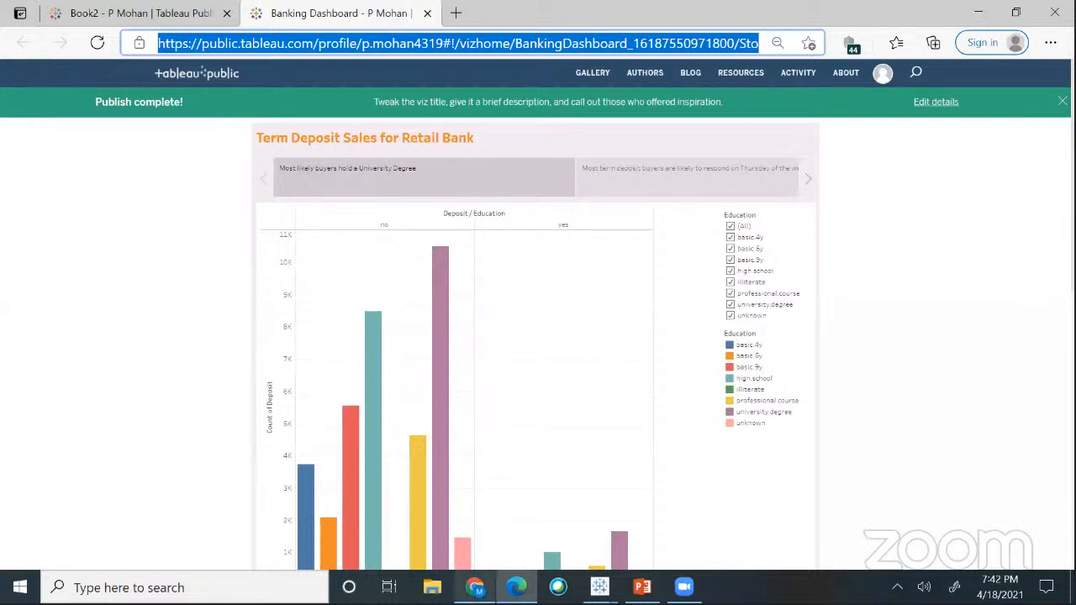
- In Chrome, replace the profile tab with a new tab loading the pasted story URL
click(475, 586)
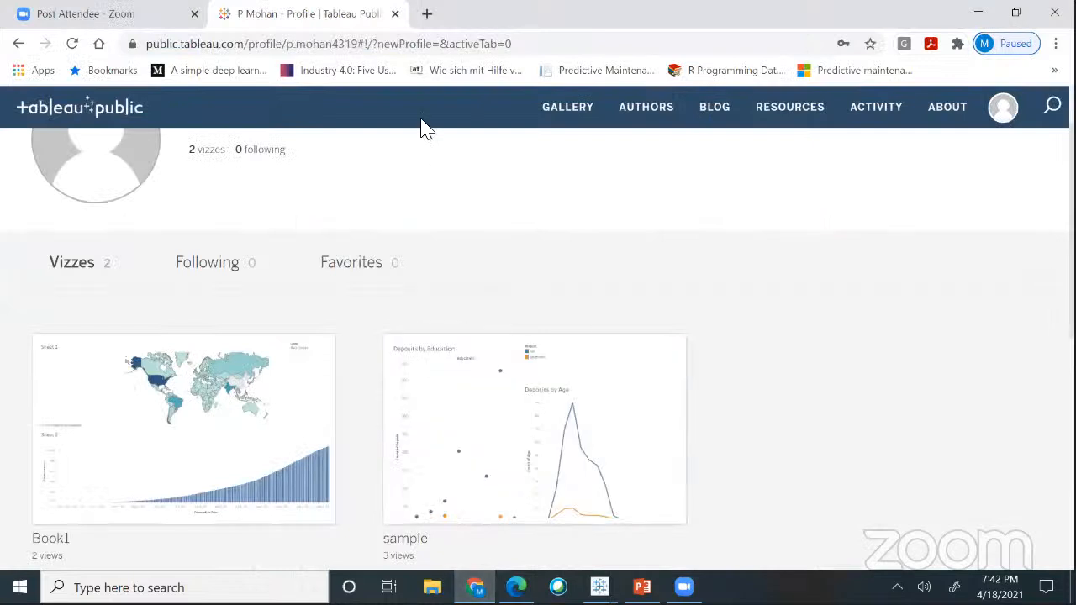
click(392, 31)
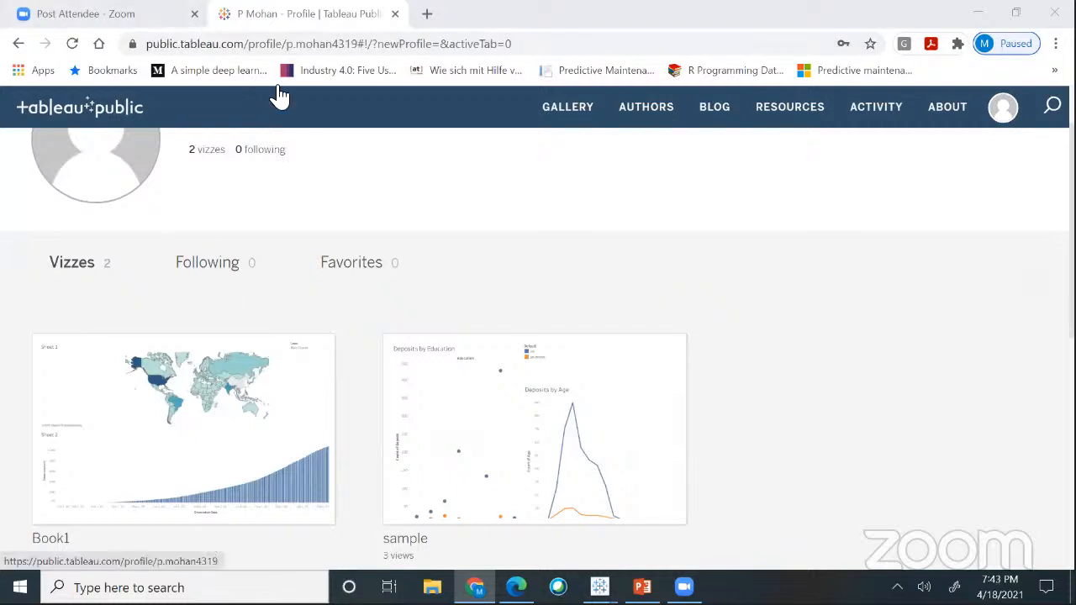
click(394, 13)
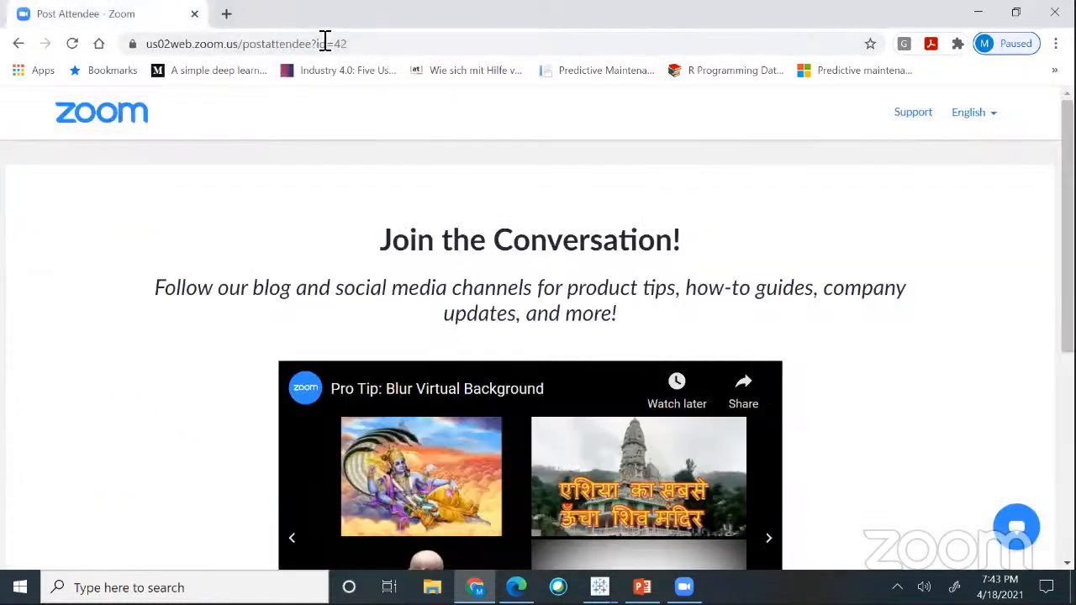
key(ctrl+t)
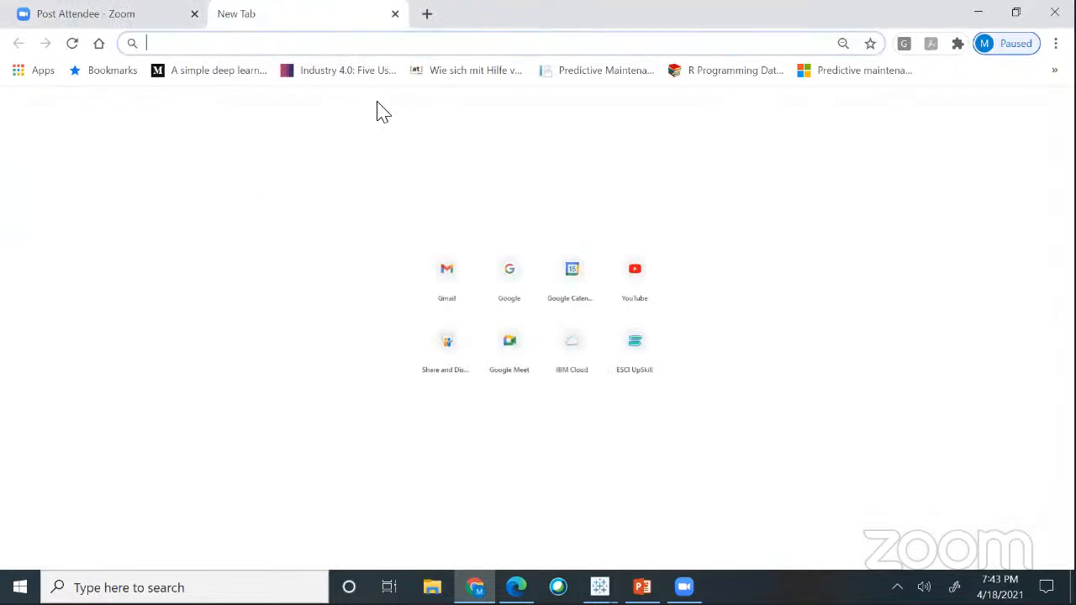
key(ctrl+v)
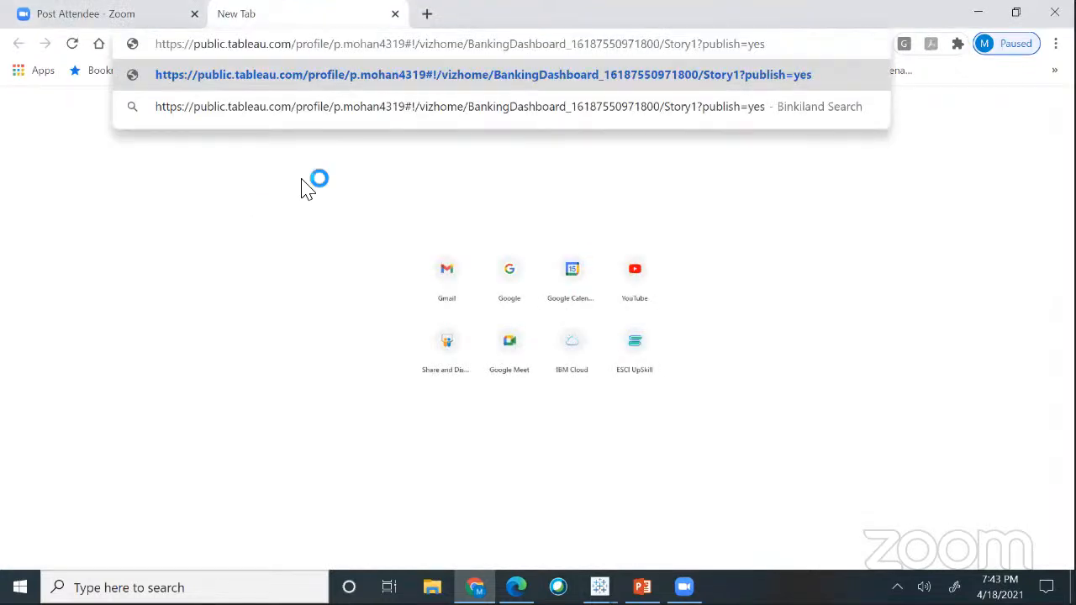
key(Return)
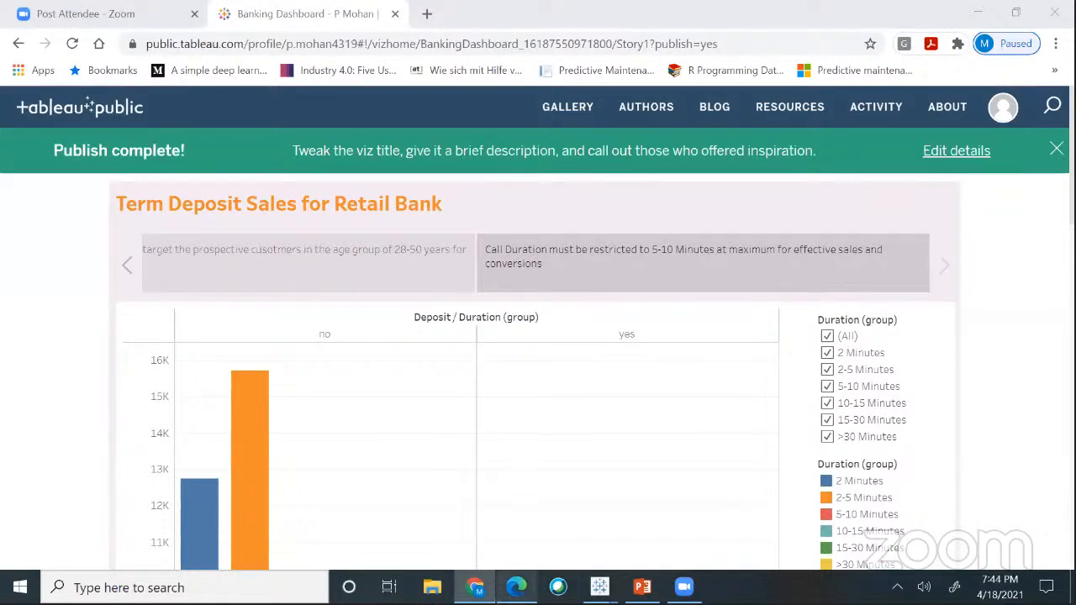
- Bring the Banking Dashboard workbook back to the front and add a blank Sheet 8
mouse_move(600, 586)
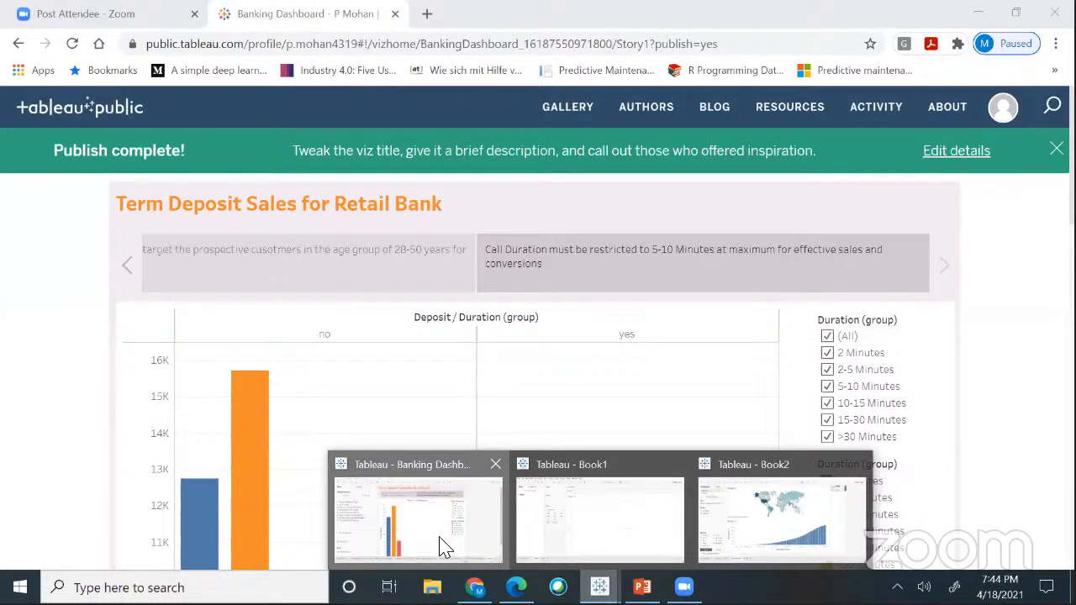
click(443, 547)
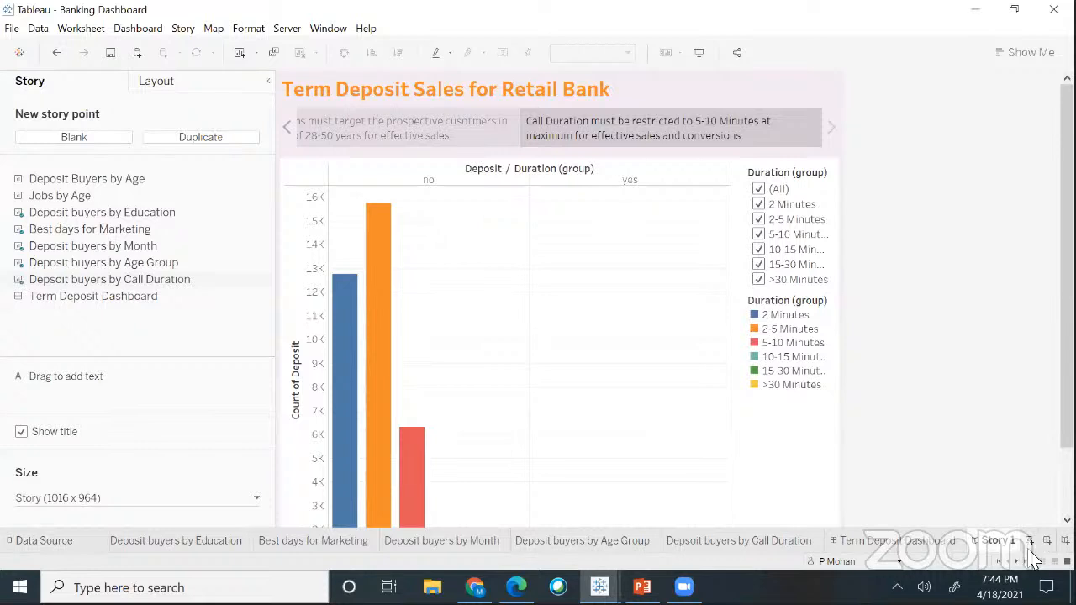
click(1031, 542)
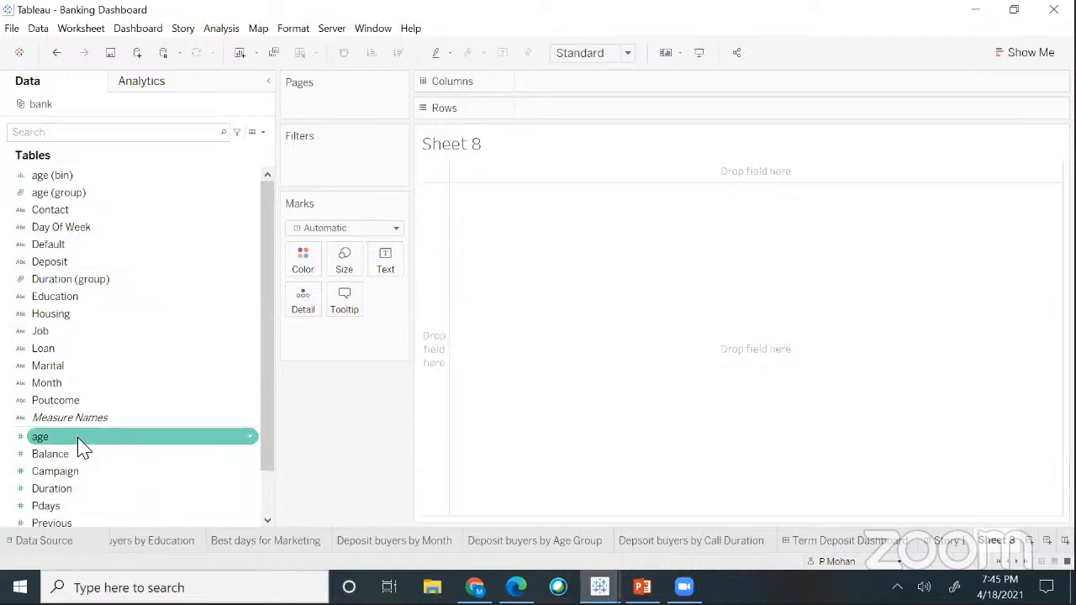
- Put age (group) on Columns and Deposit on Rows, then colour and label the marks by Deposit
drag(78, 204, 569, 92)
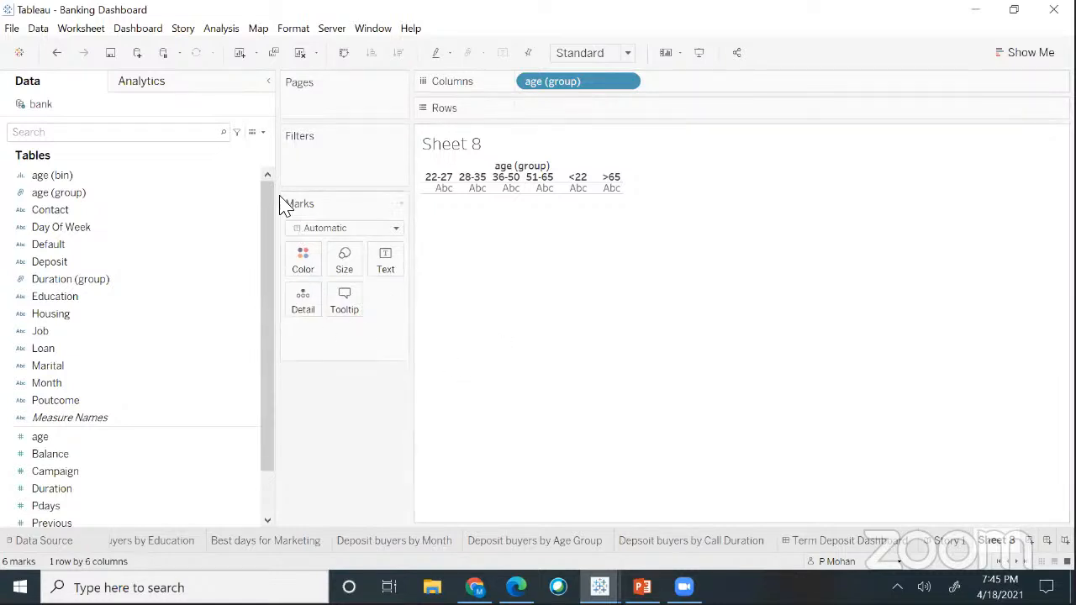
click(57, 267)
drag(57, 271, 546, 118)
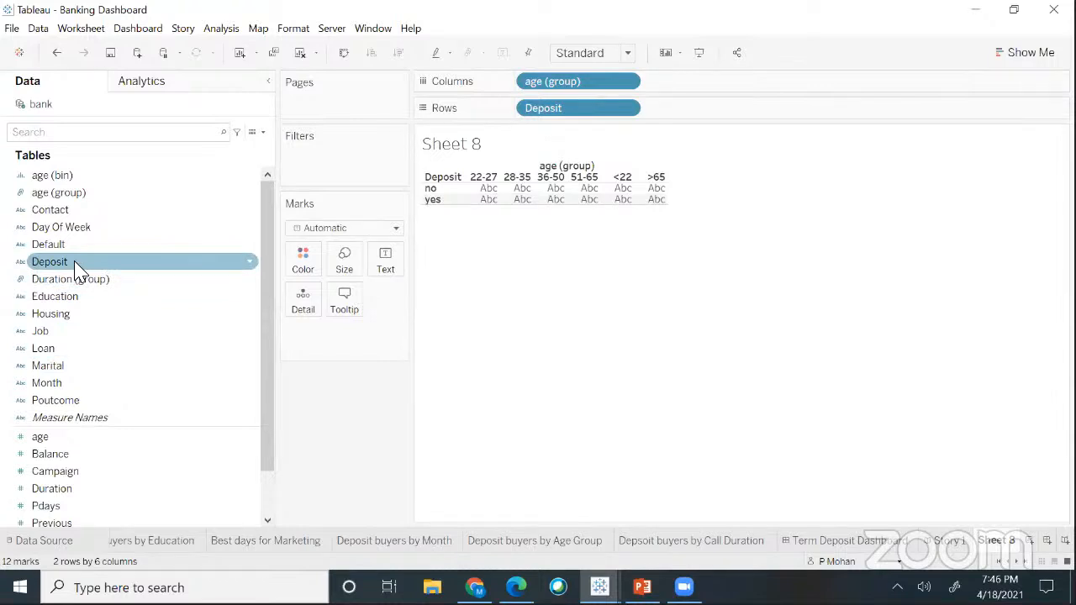
drag(75, 267, 305, 272)
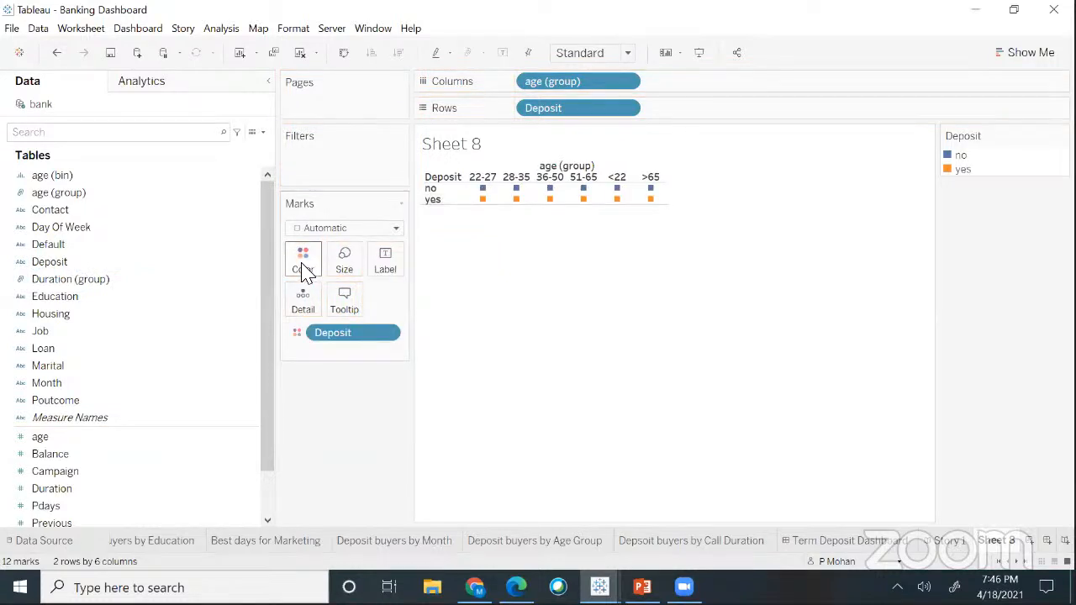
drag(99, 265, 387, 269)
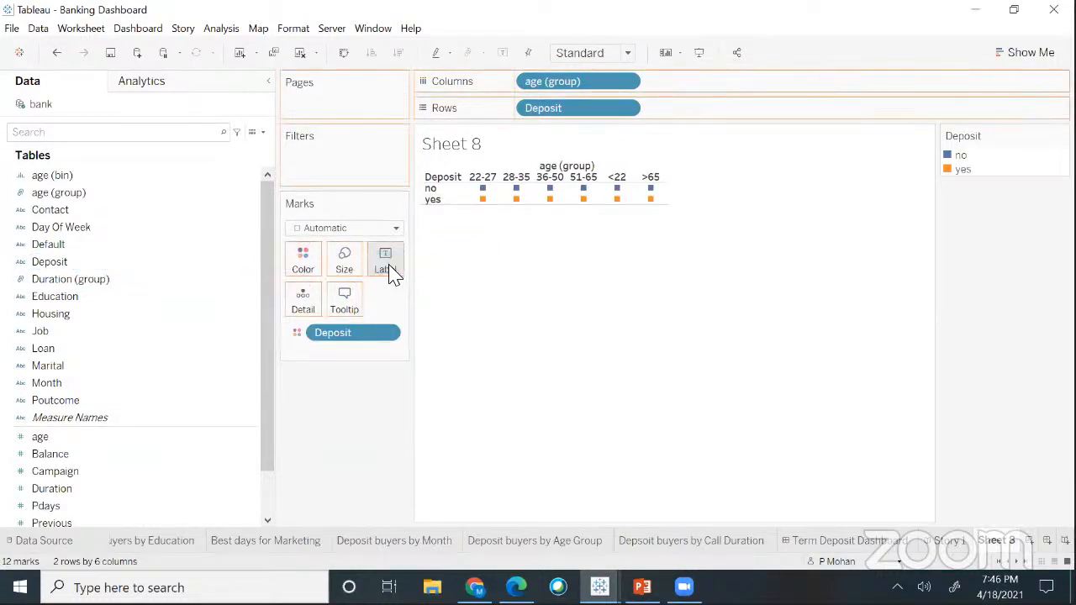
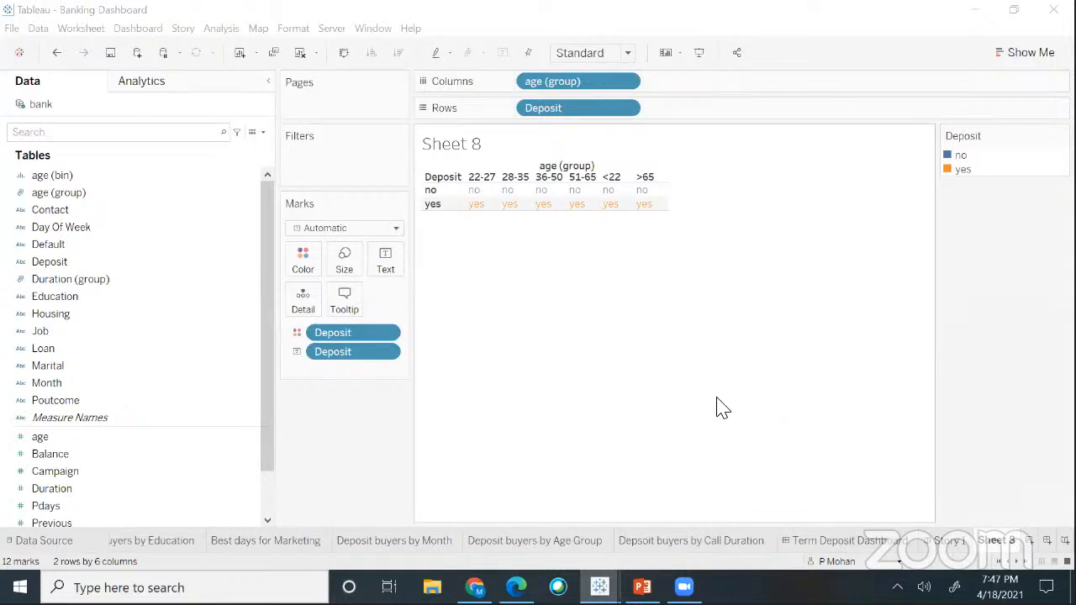
- With Show Me visible, undo the Deposit colour and label encodings to empty Sheet 8
mouse_move(587, 210)
click(1008, 55)
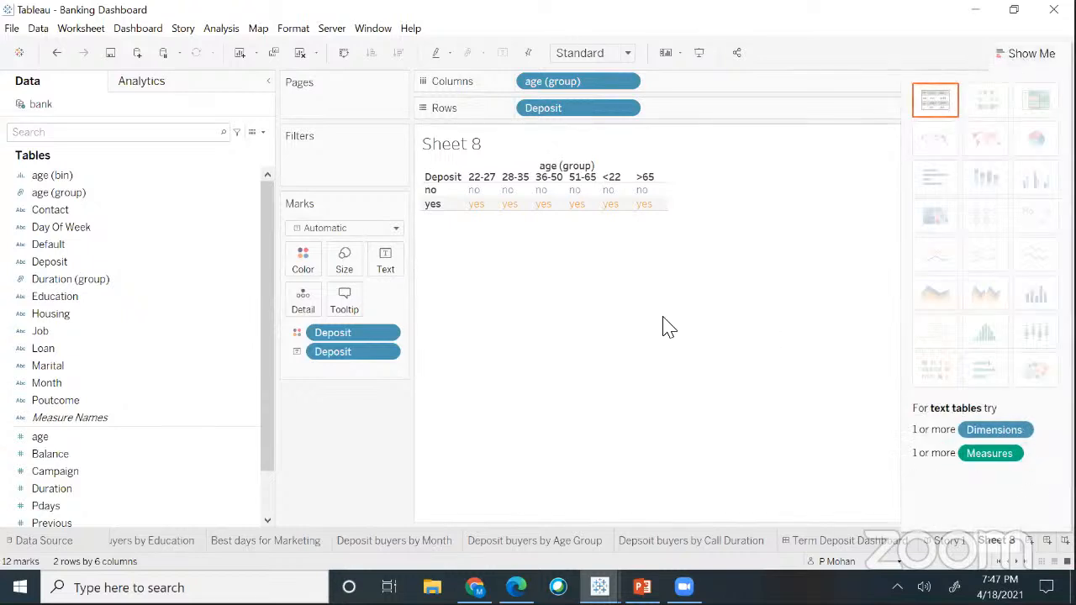
key(ctrl+z)
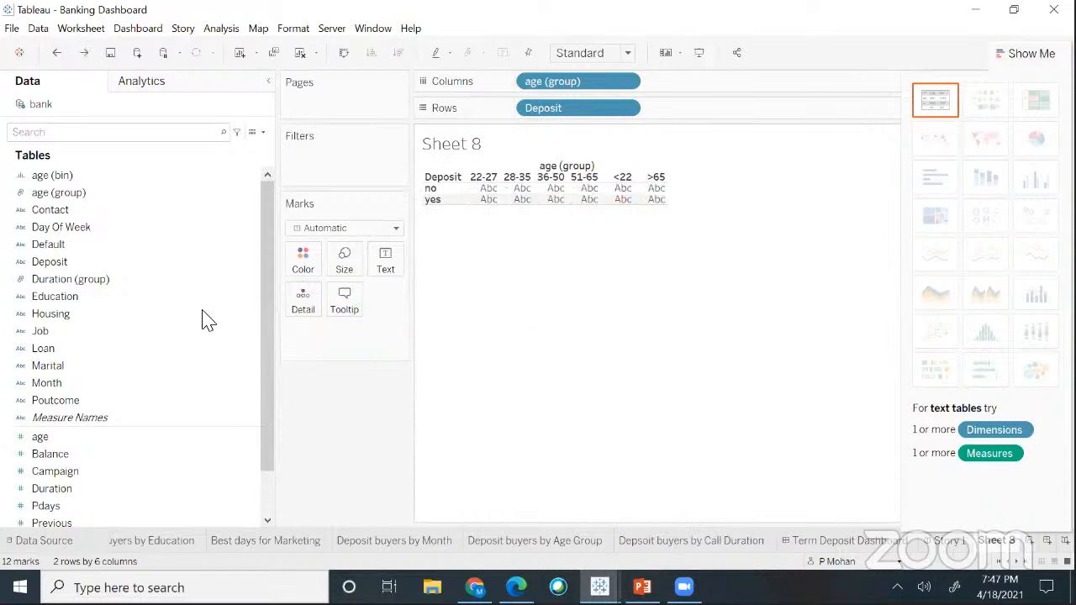
drag(228, 267, 385, 270)
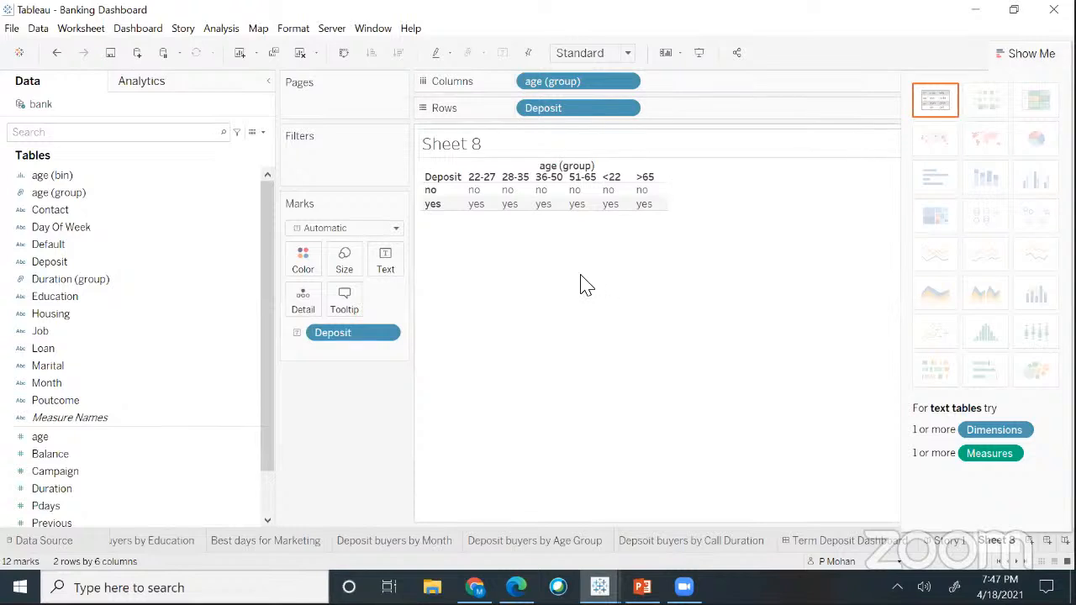
key(ctrl+z)
key(ctrl+z)
key(ctrl+z)
- Put Deposit on Rows and SUM(age) on Columns, discarding the trial label and colour encodings
drag(63, 262, 566, 122)
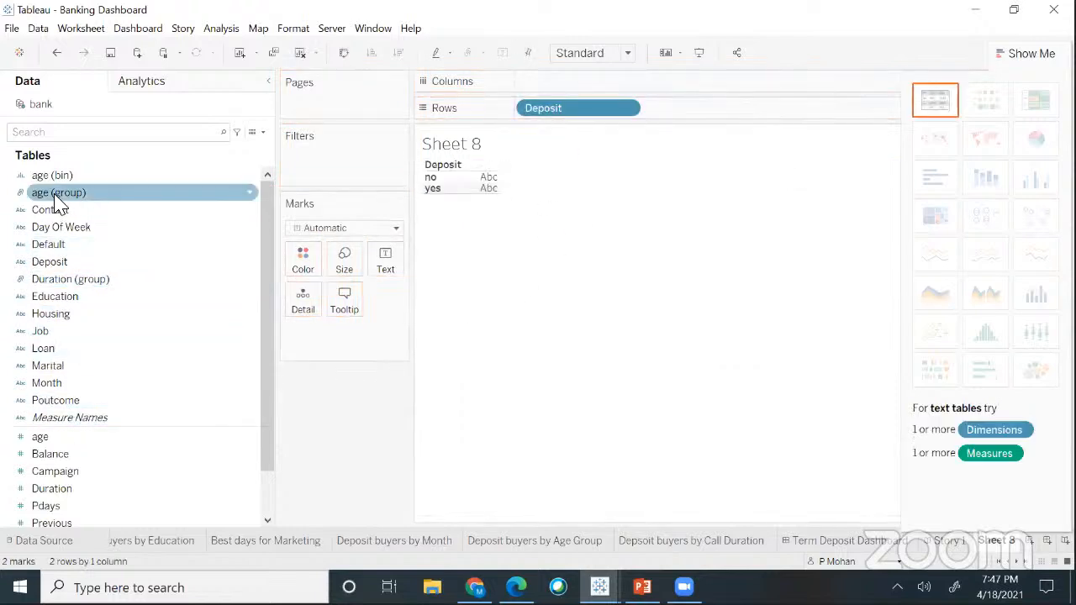
drag(57, 205, 570, 84)
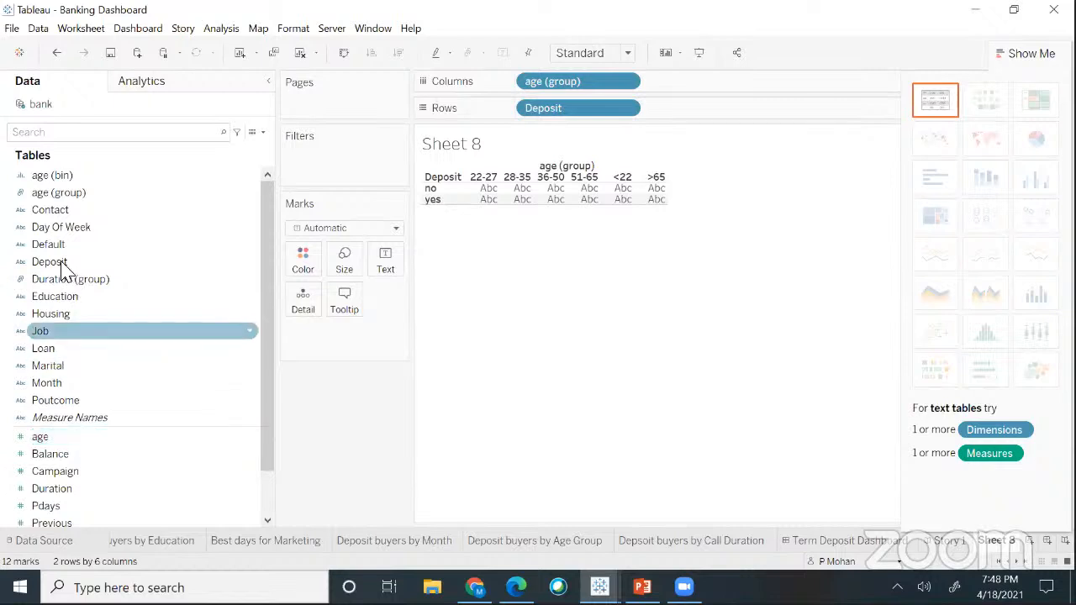
drag(251, 266, 389, 267)
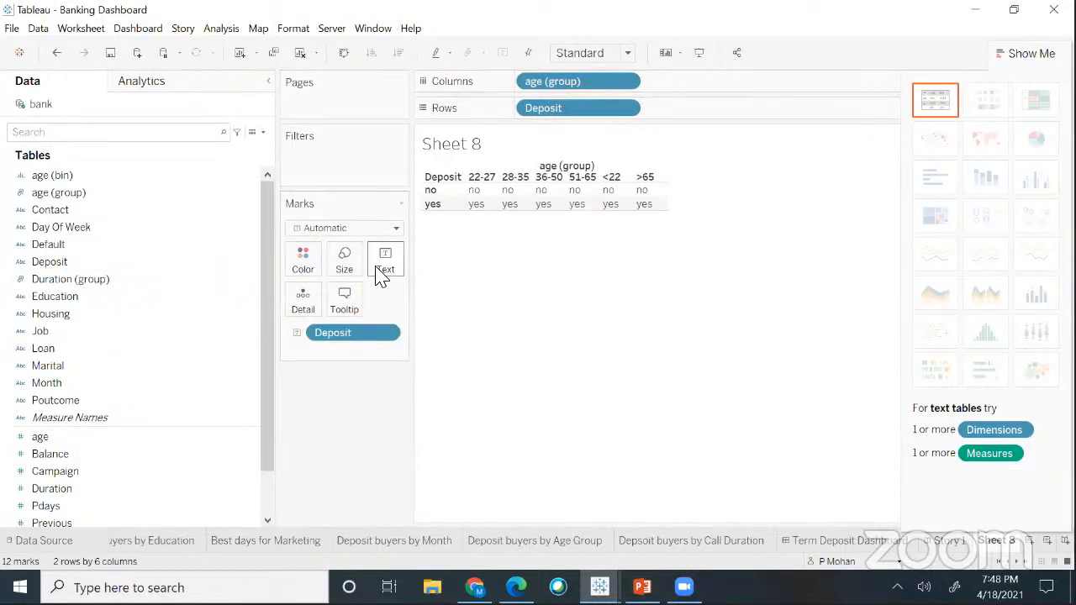
key(ctrl+z)
drag(233, 267, 302, 267)
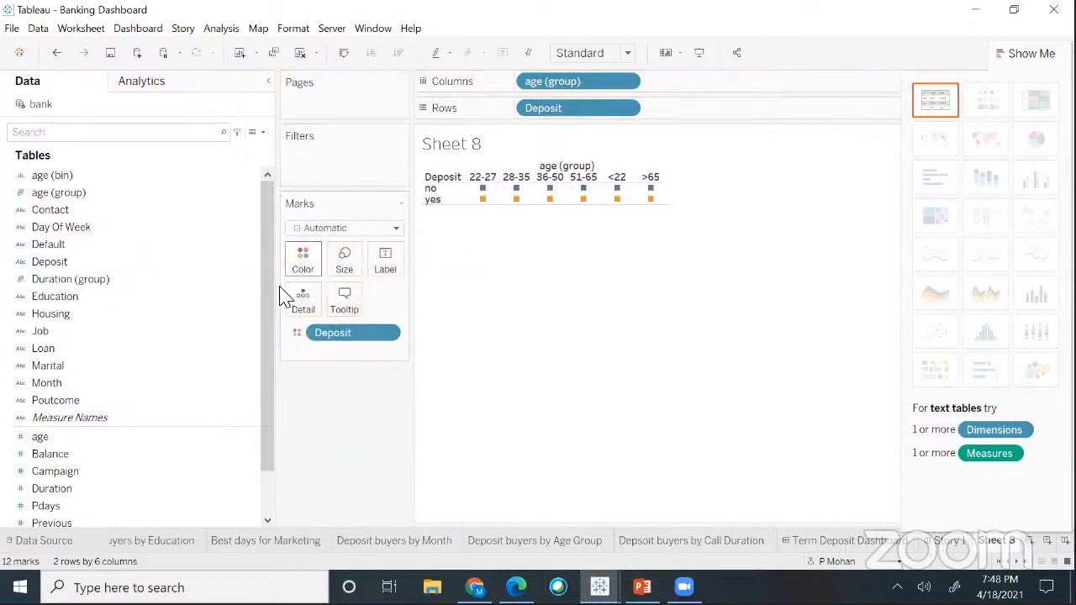
key(ctrl+z)
key(ctrl+z)
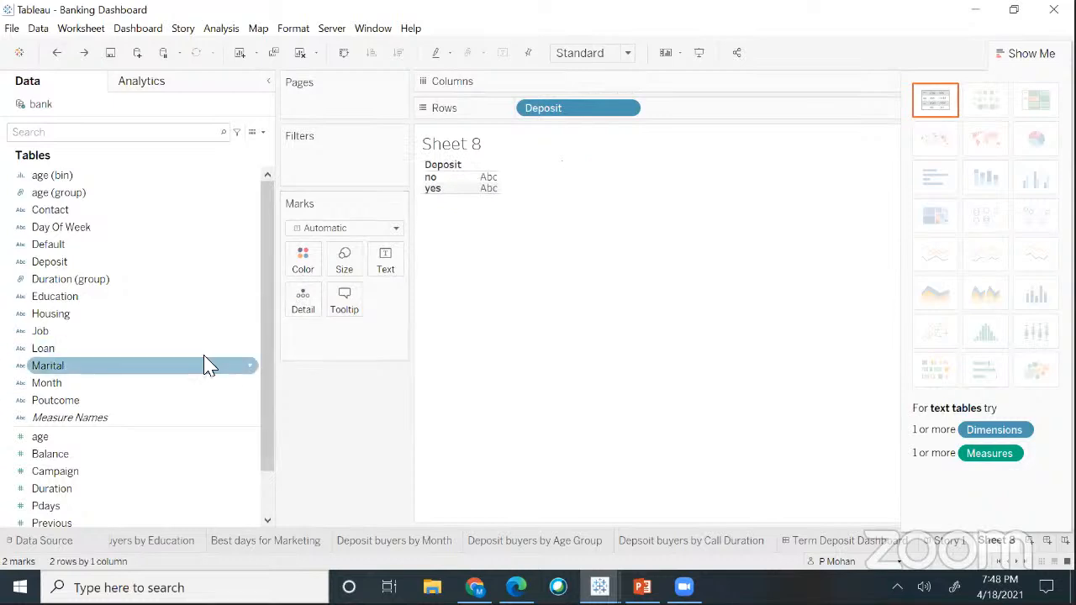
drag(103, 446, 585, 89)
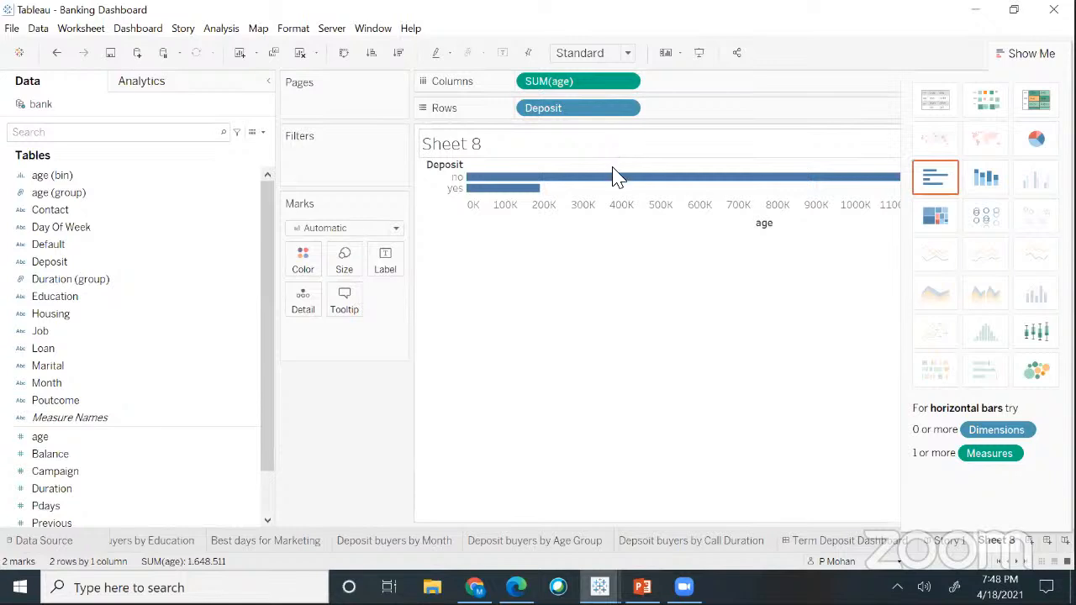
- Try Count aggregations on Deposit and age, then revert age back to SUM
mouse_move(595, 187)
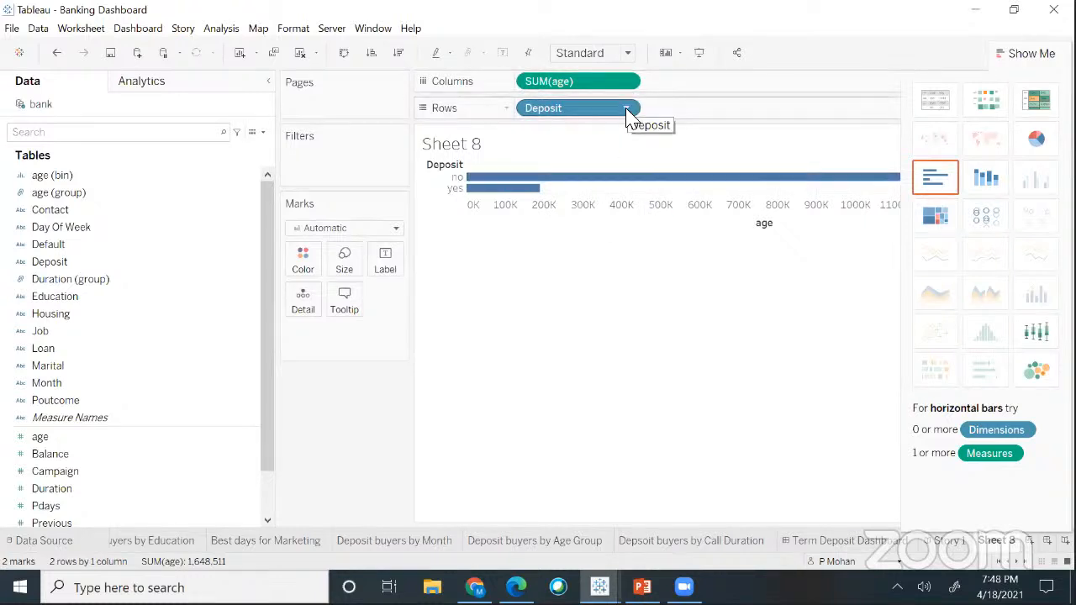
click(680, 352)
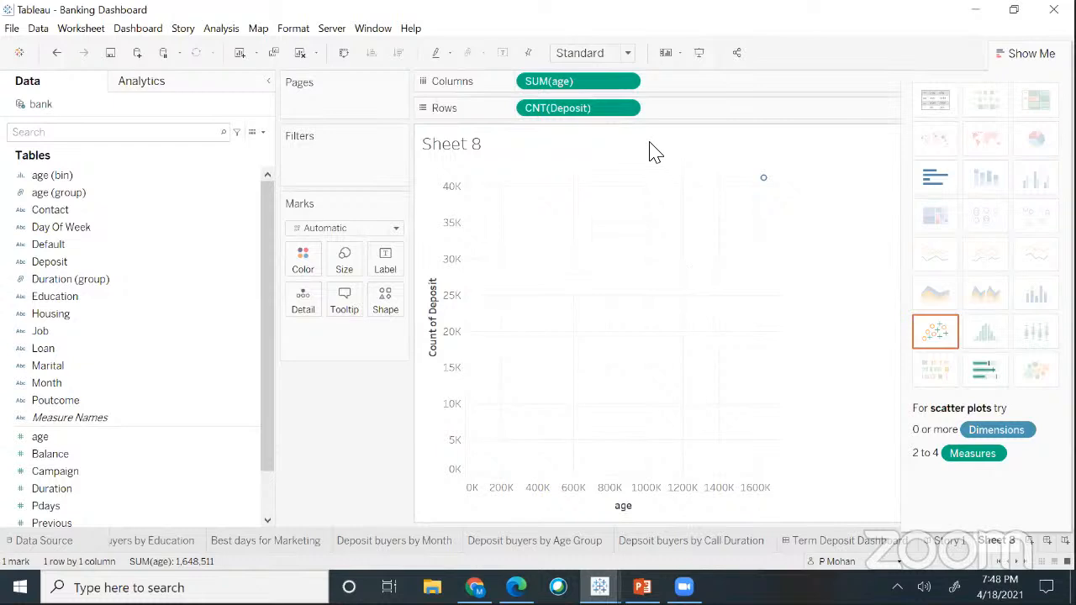
click(624, 82)
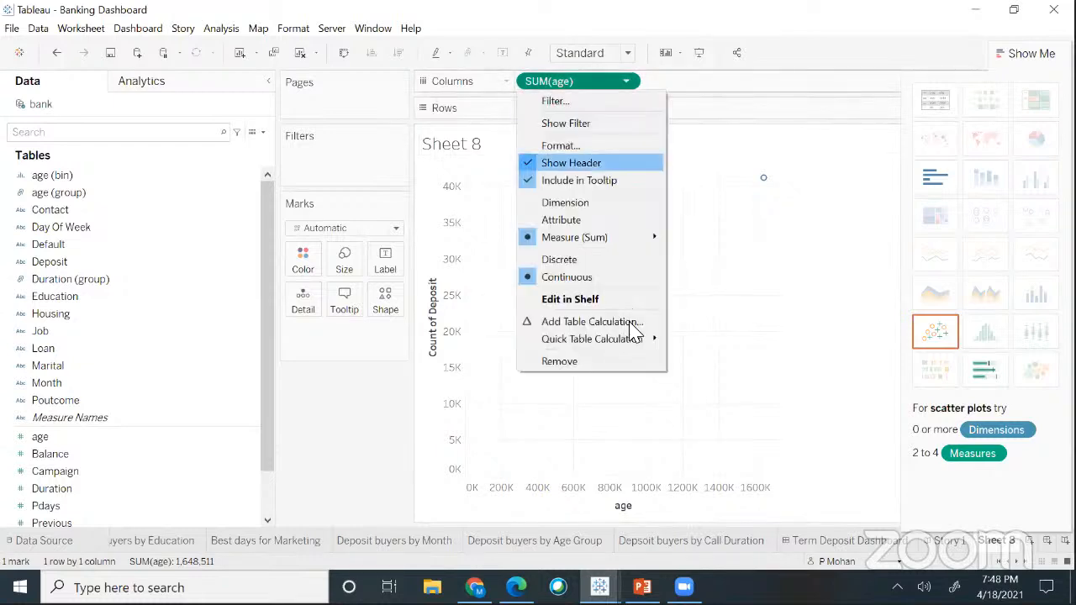
click(607, 284)
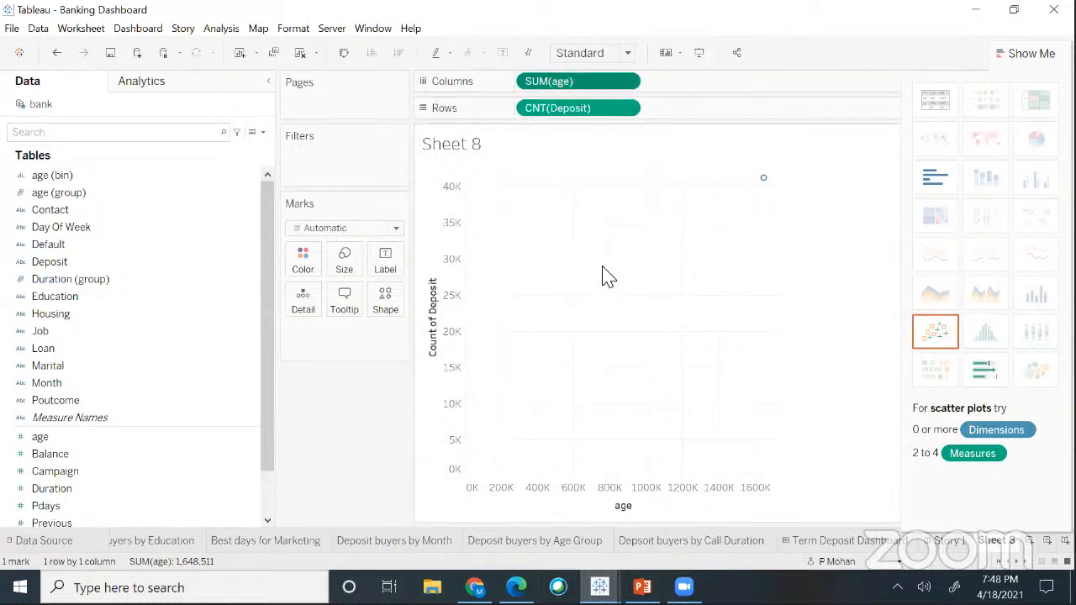
click(626, 81)
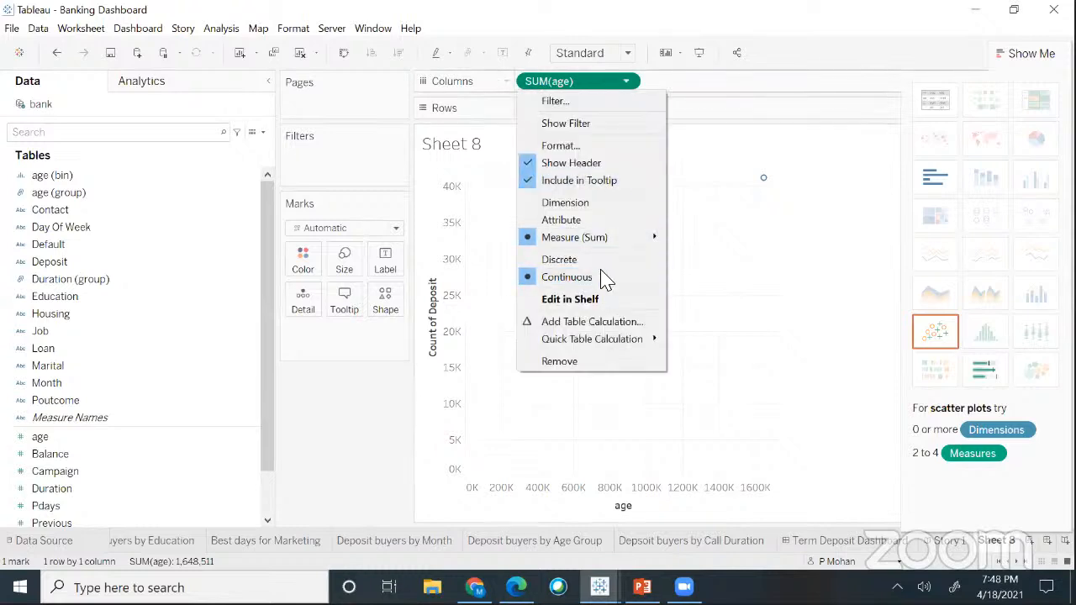
mouse_move(606, 242)
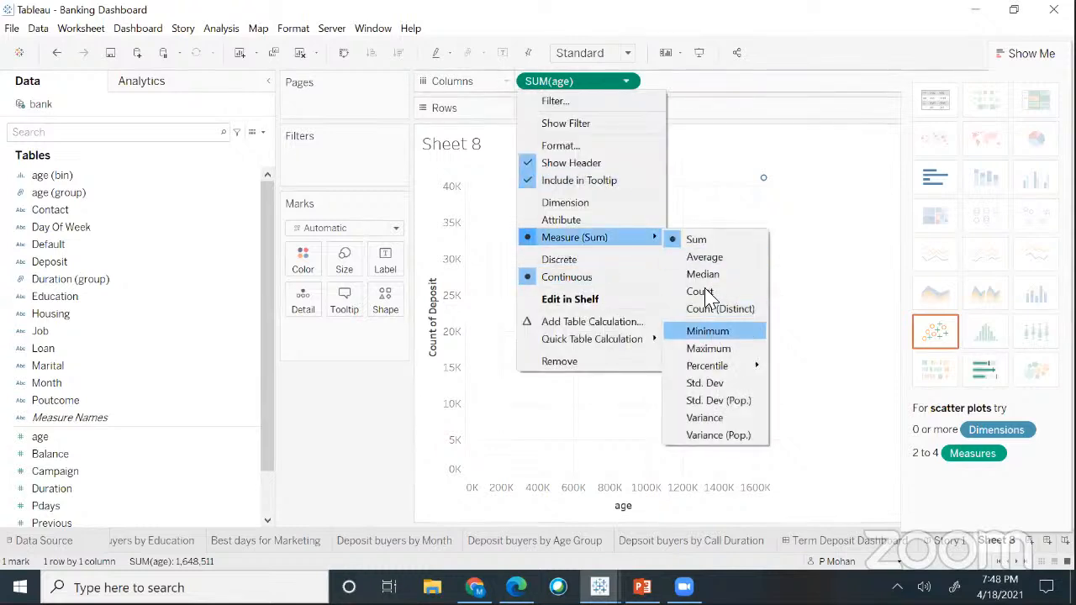
click(705, 292)
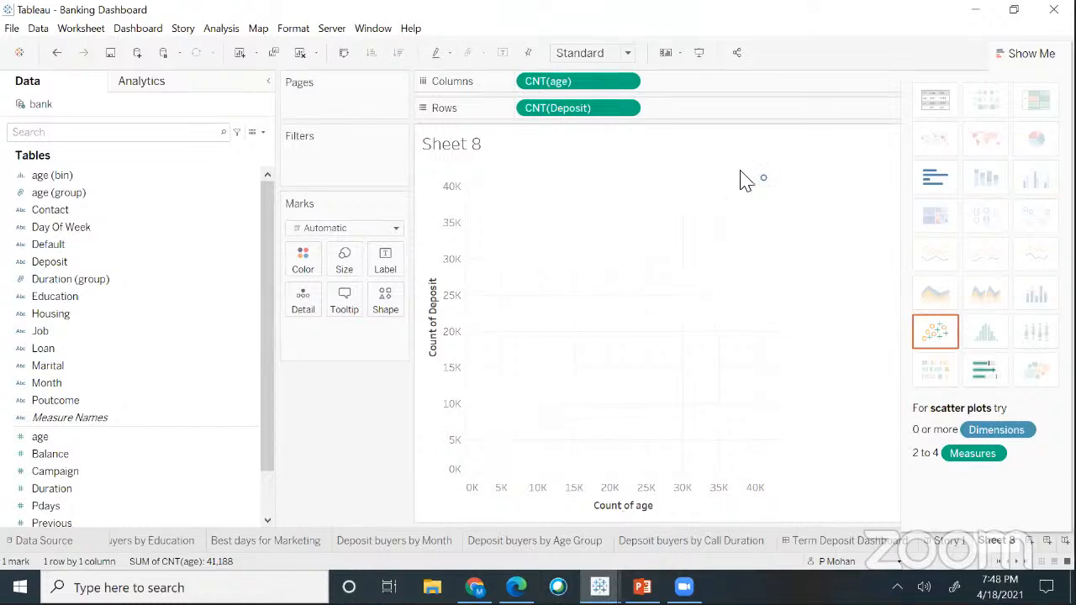
key(ctrl+z)
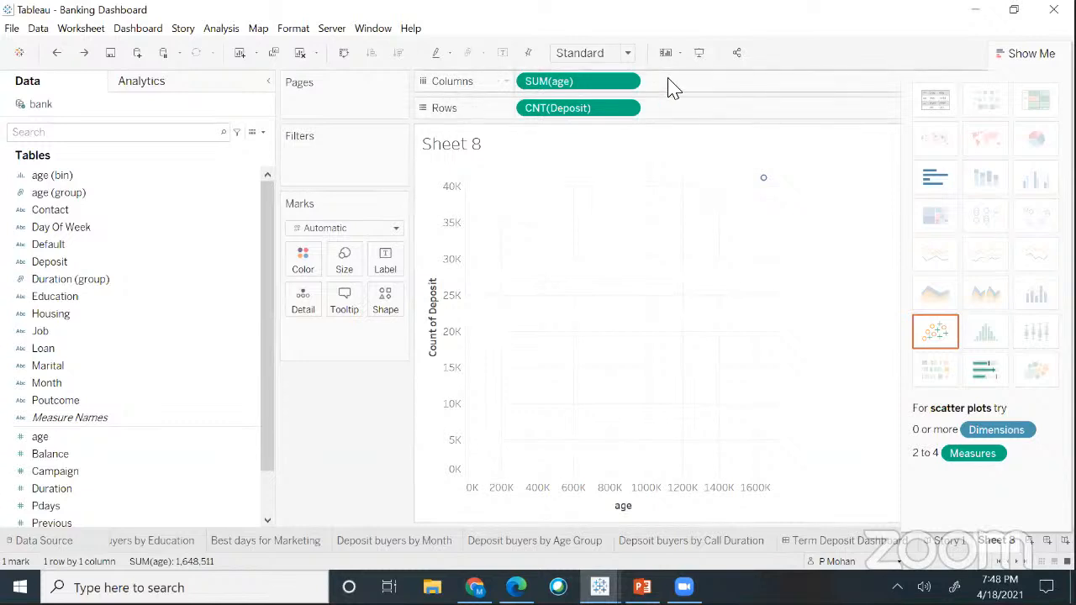
- Undo the Deposit count again to restore the two SUM(age) circles by Deposit, hiding Show Me
key(ctrl+z)
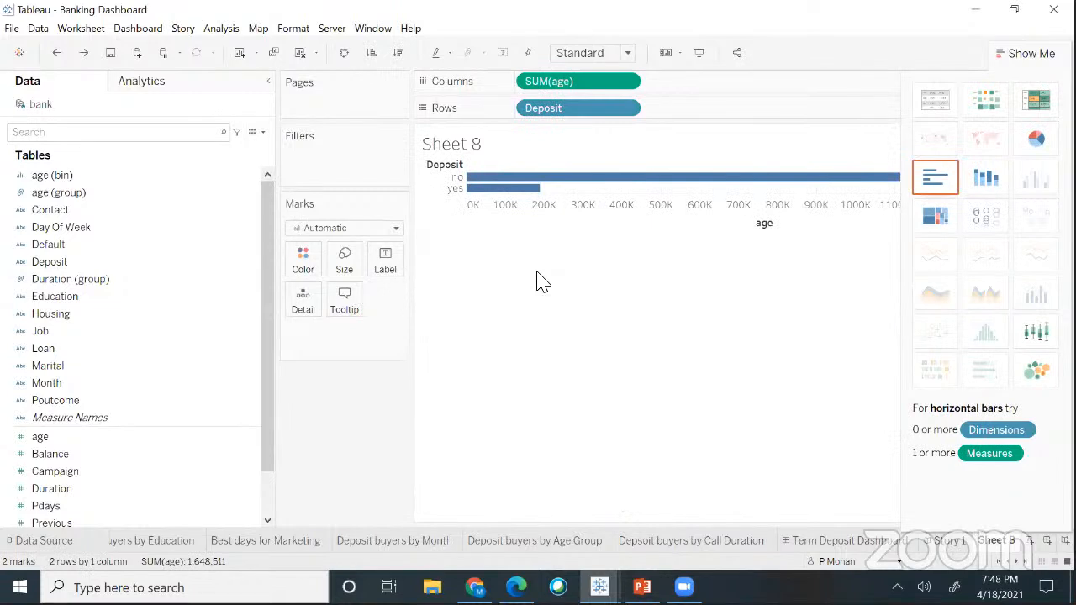
click(627, 108)
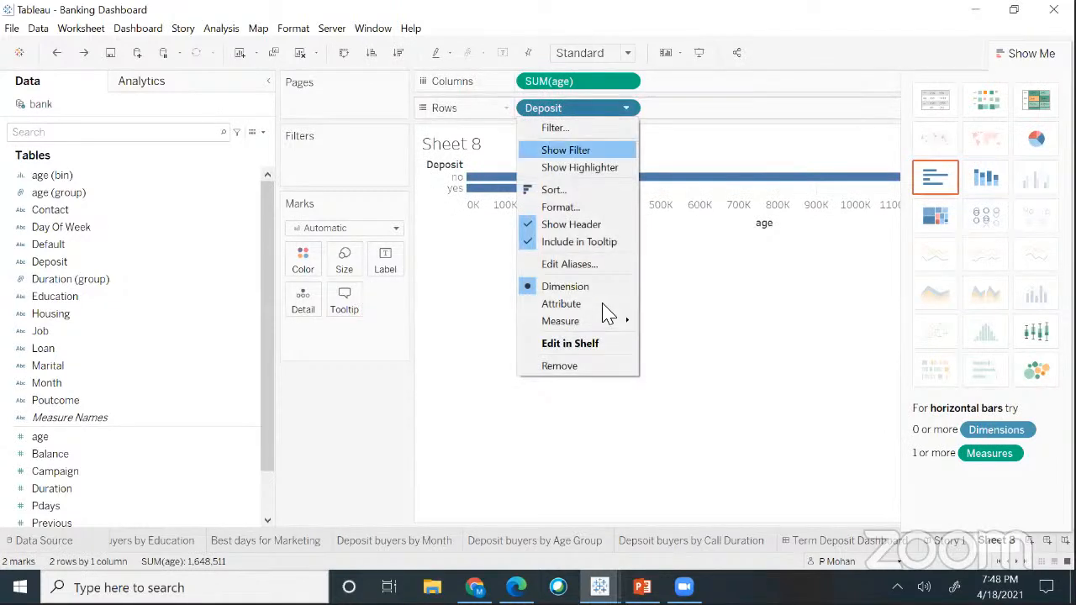
click(677, 356)
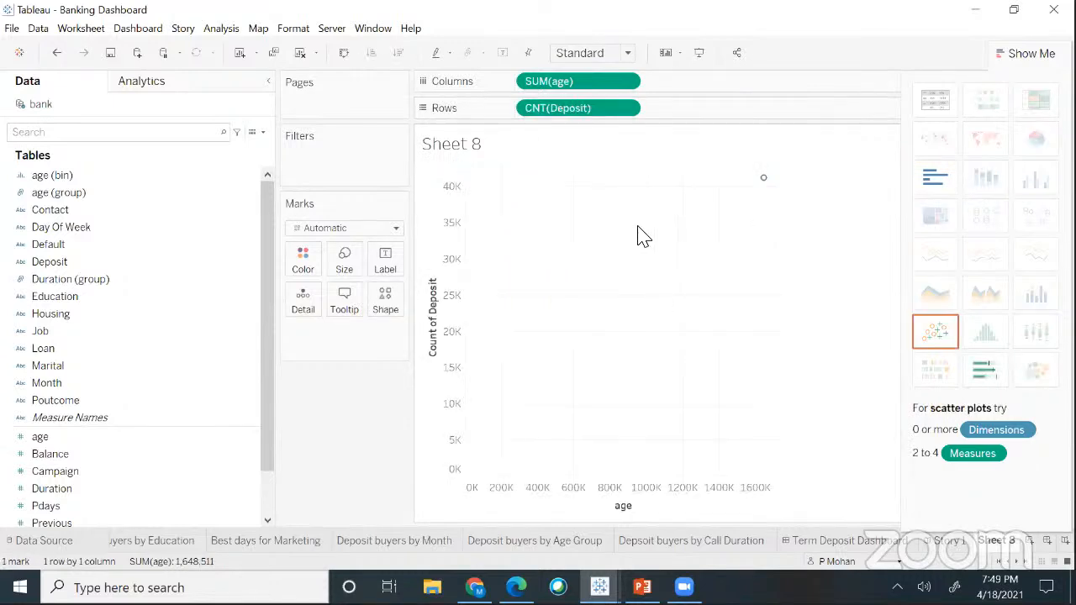
key(ctrl+z)
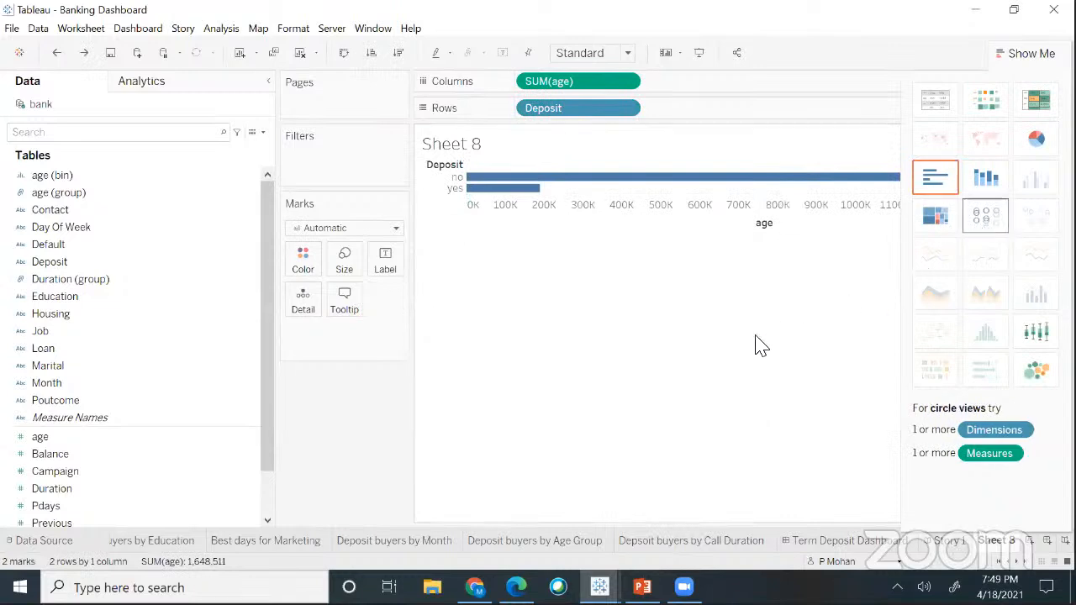
key(ctrl+z)
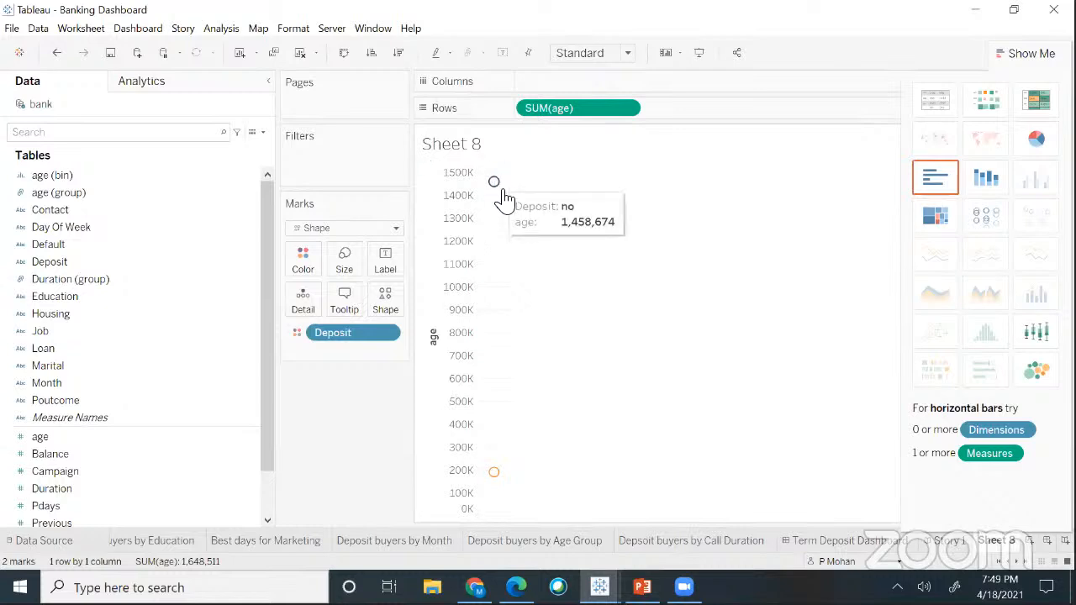
click(1008, 59)
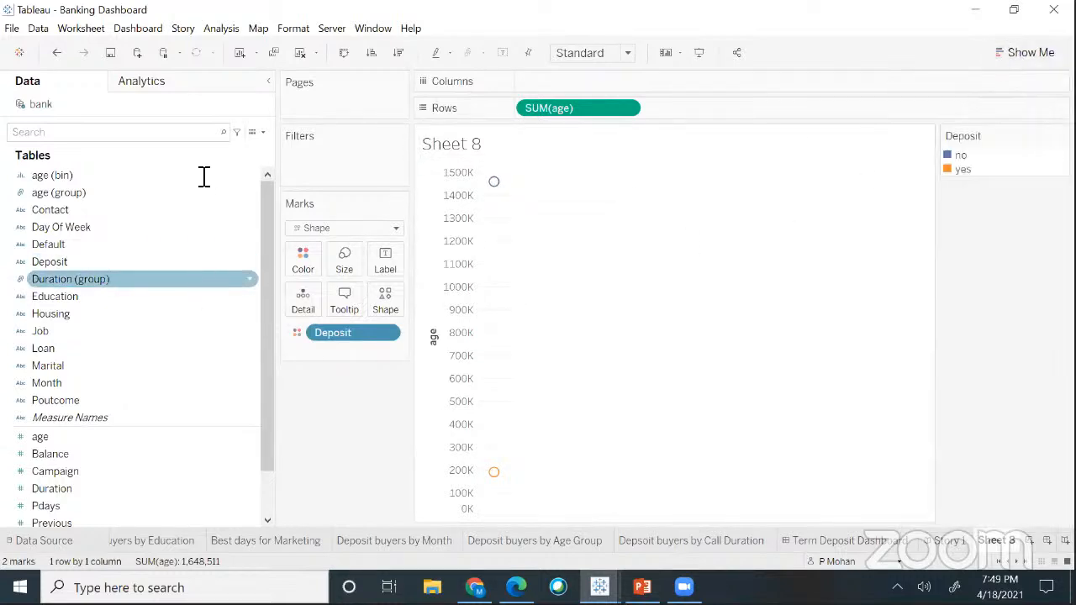
- Switch Sheet 8's left pane to the Analytics tab
click(147, 85)
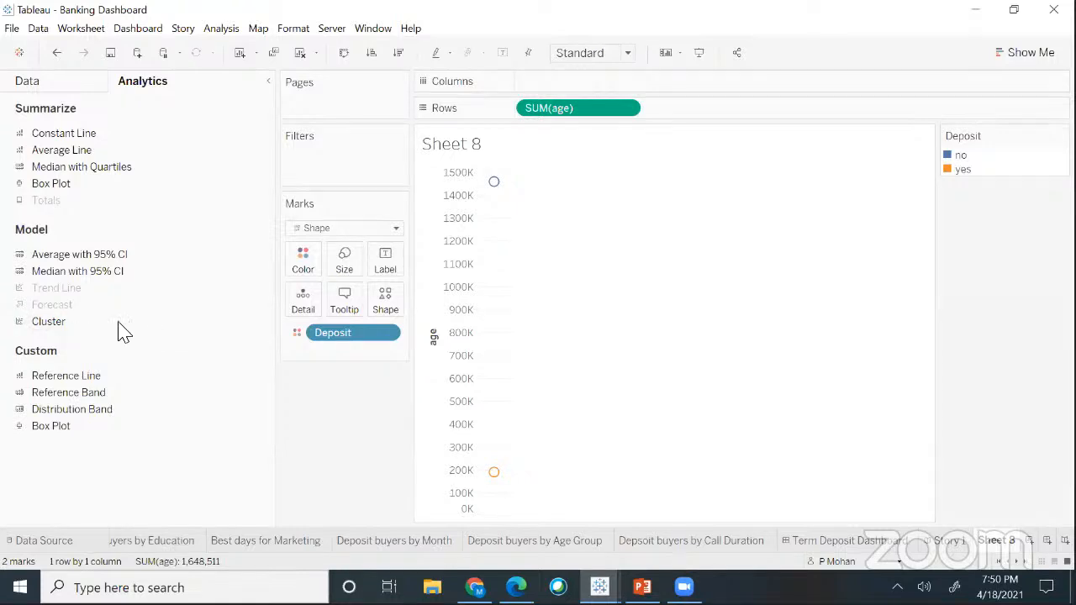
- Drop Cluster onto the age-by-Deposit view and enter 5 as the number of clusters
drag(126, 324, 527, 189)
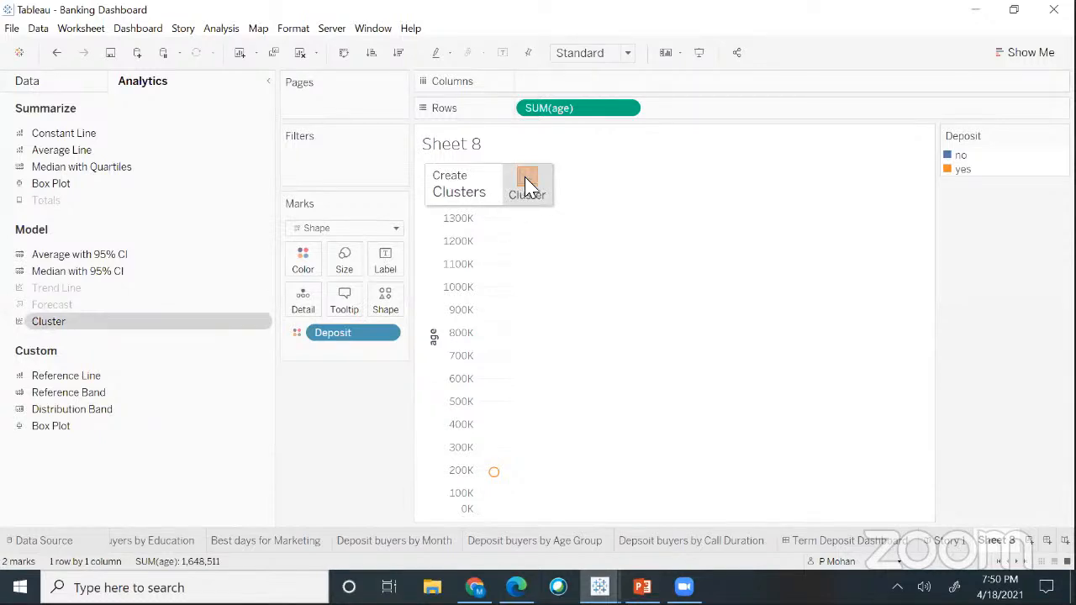
mouse_move(526, 183)
mouse_down()
mouse_move(538, 193)
mouse_move(528, 183)
mouse_up()
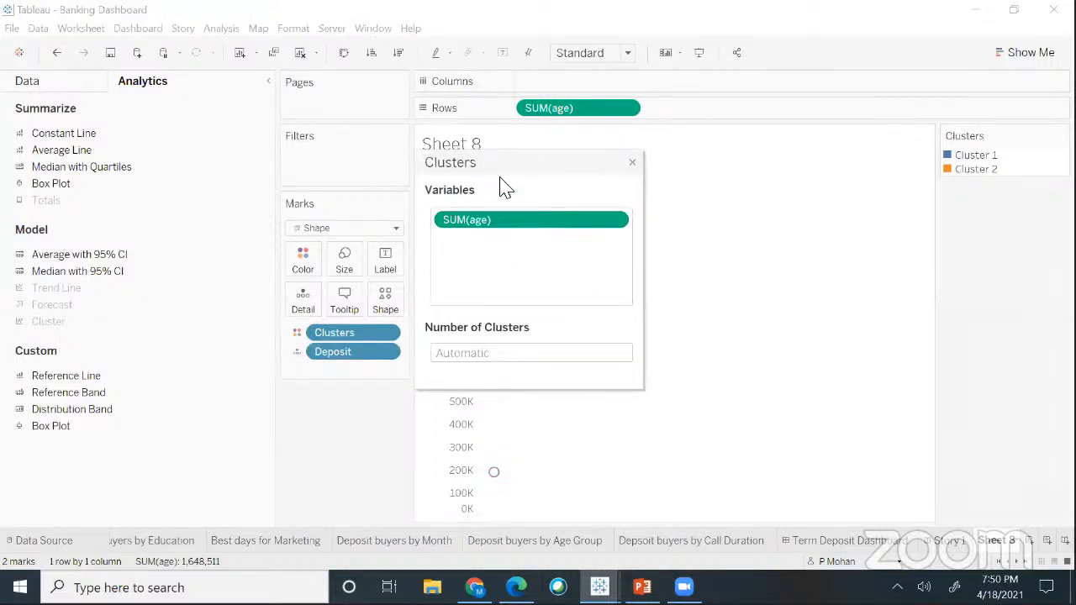
click(633, 163)
key(ctrl+z)
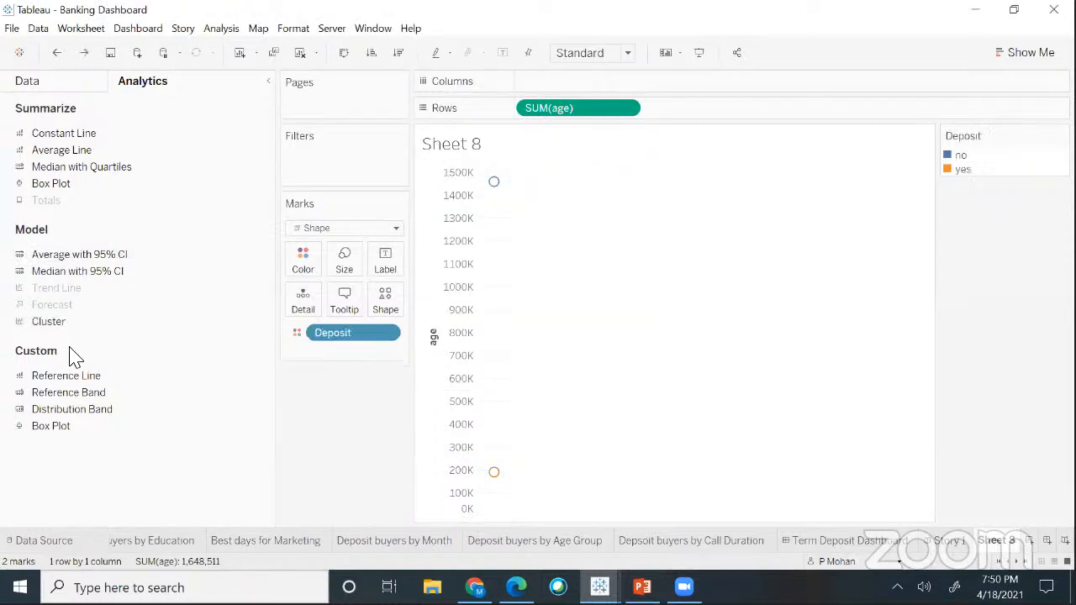
drag(52, 331, 602, 459)
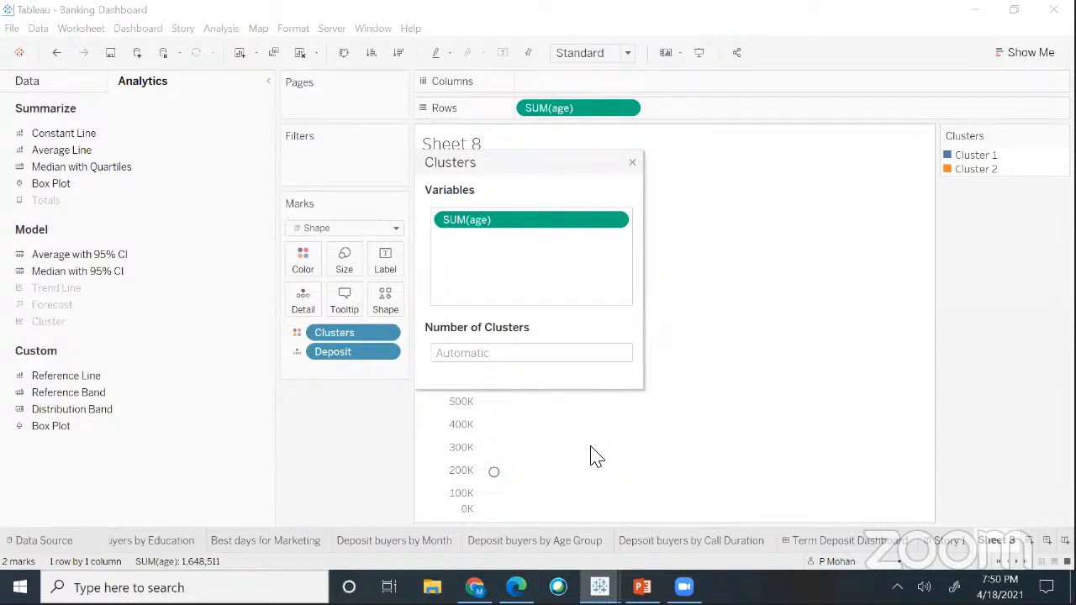
click(487, 359)
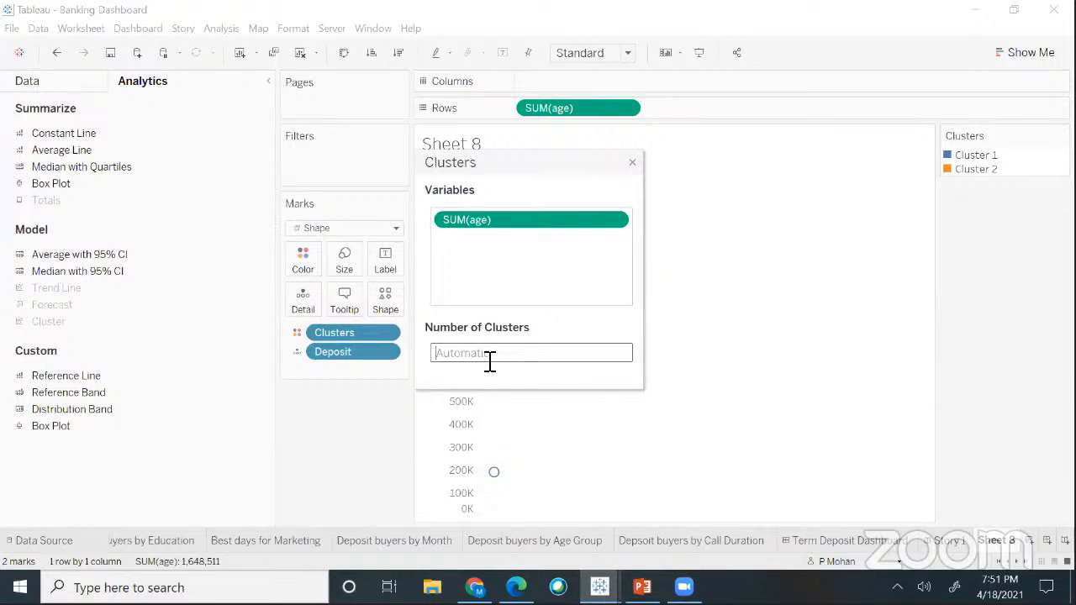
text(5)
click(635, 167)
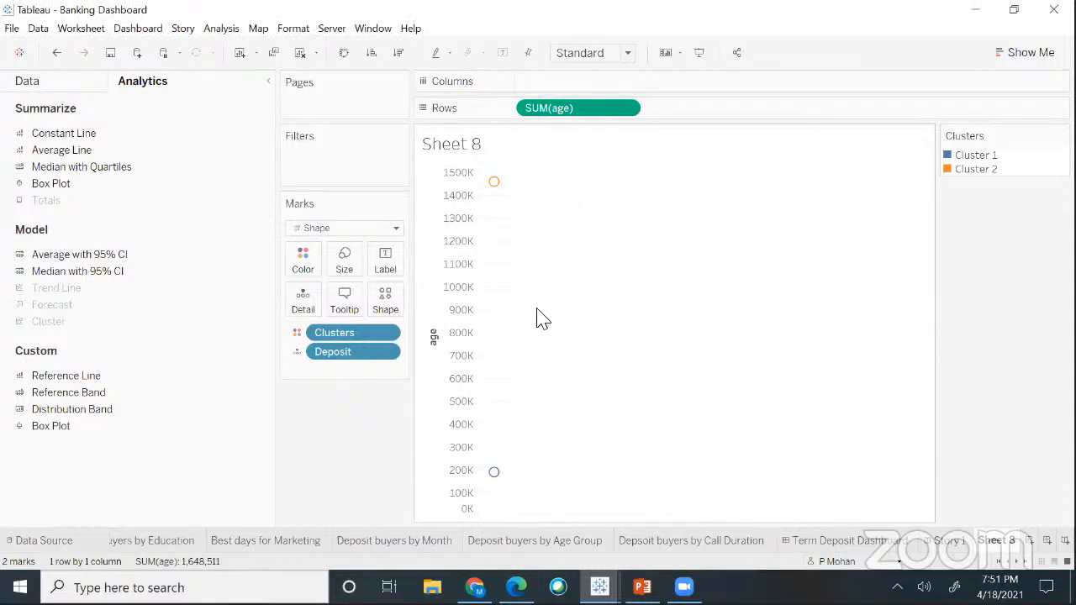
- Empty the sheet, put Education on Columns and Deposit on Rows, and set Deposit to Count
key(ctrl+z)
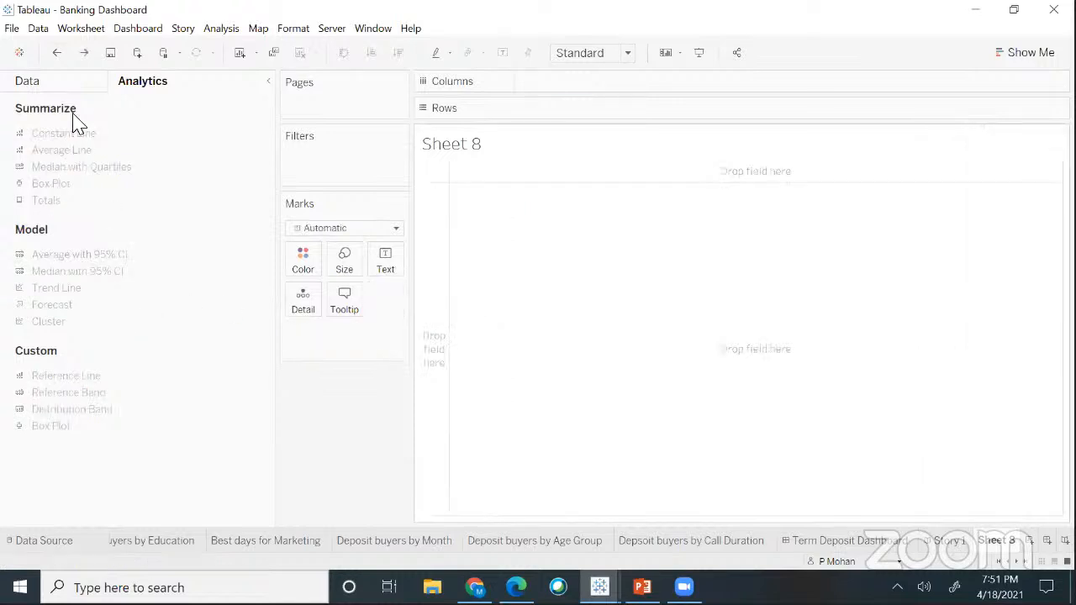
click(64, 84)
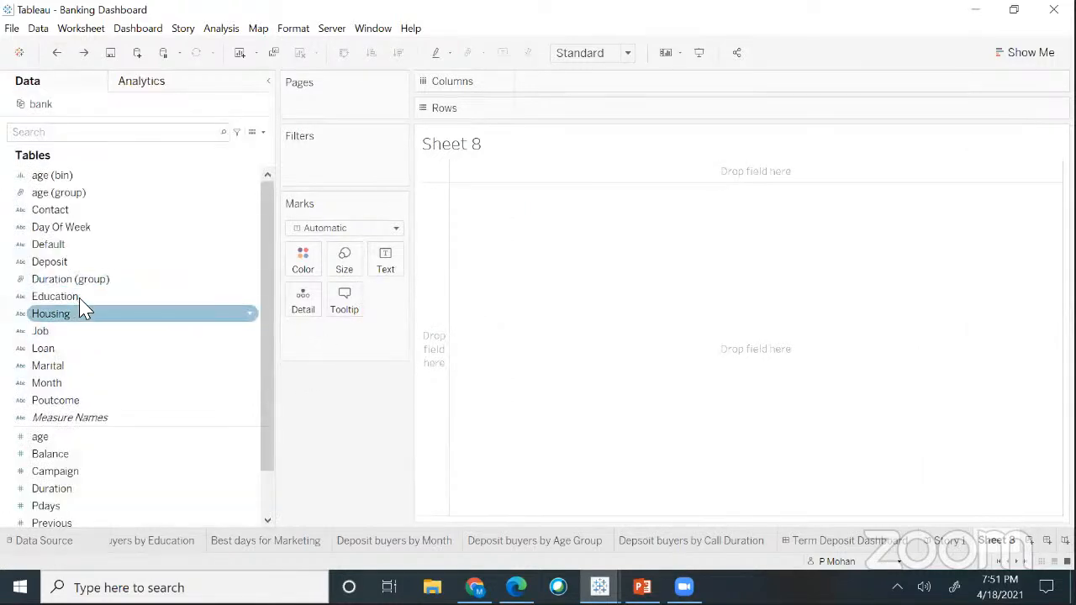
drag(67, 296, 580, 93)
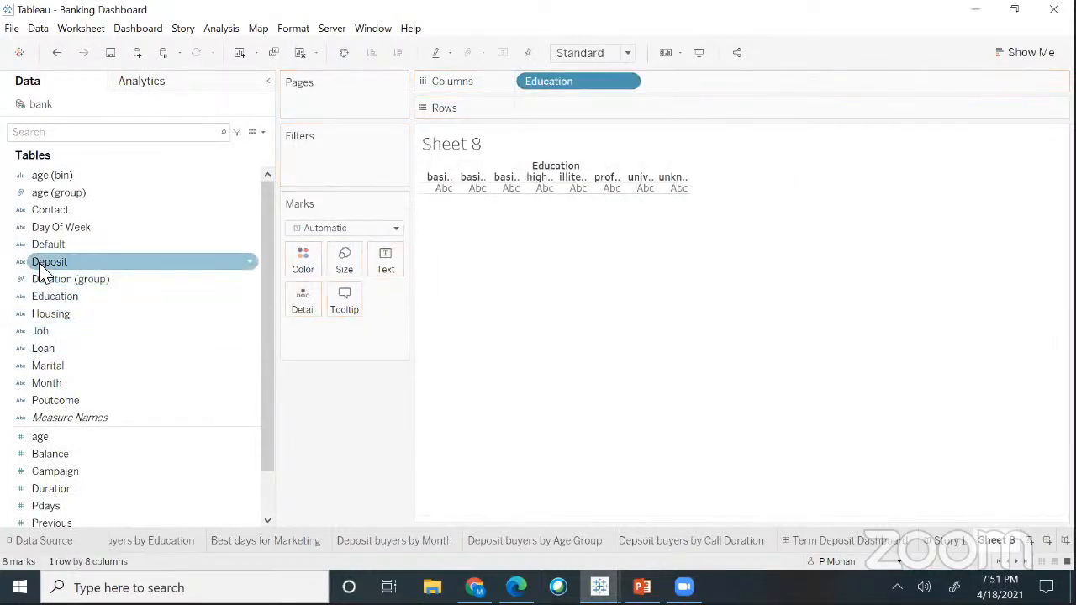
drag(46, 262, 537, 112)
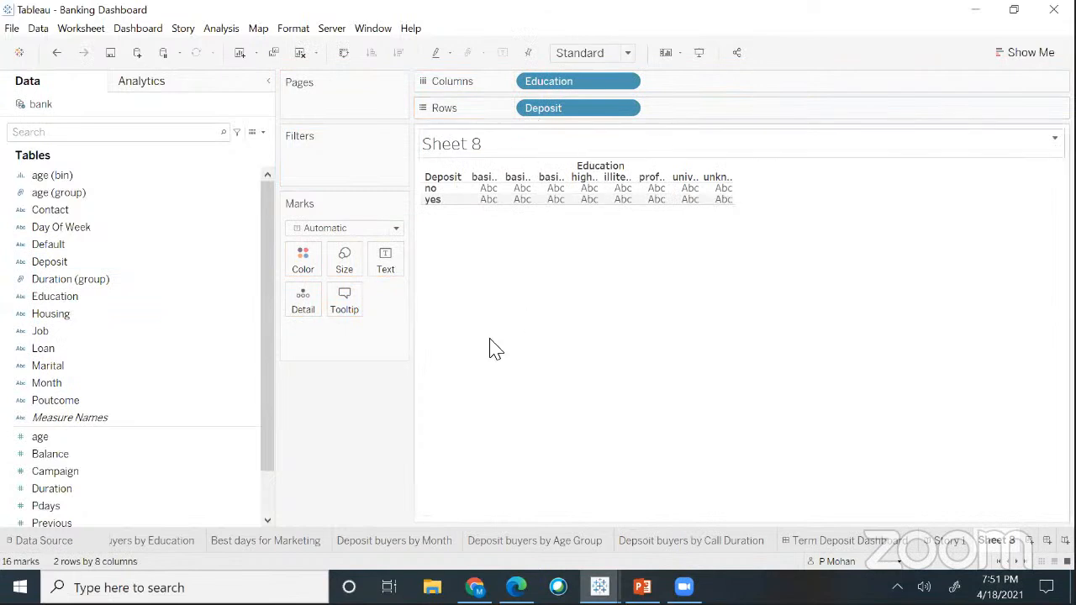
click(120, 297)
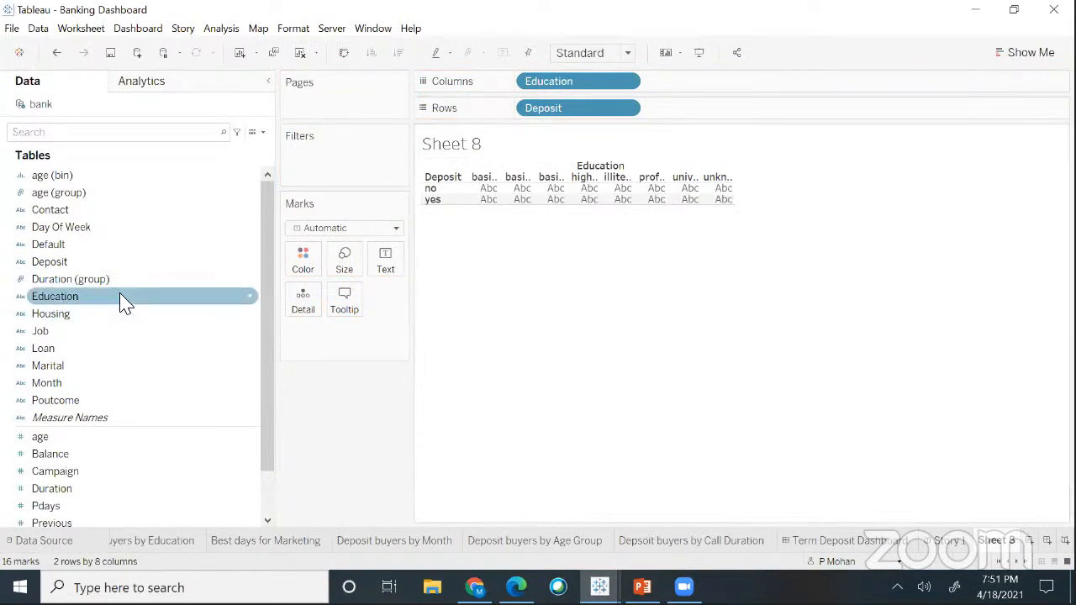
drag(66, 299, 382, 280)
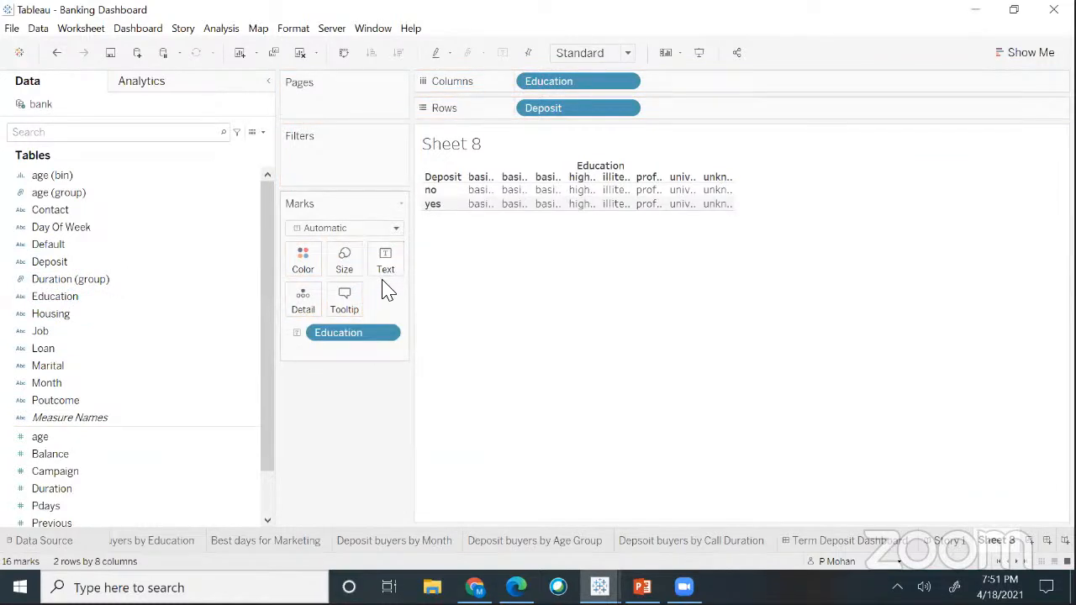
key(ctrl+z)
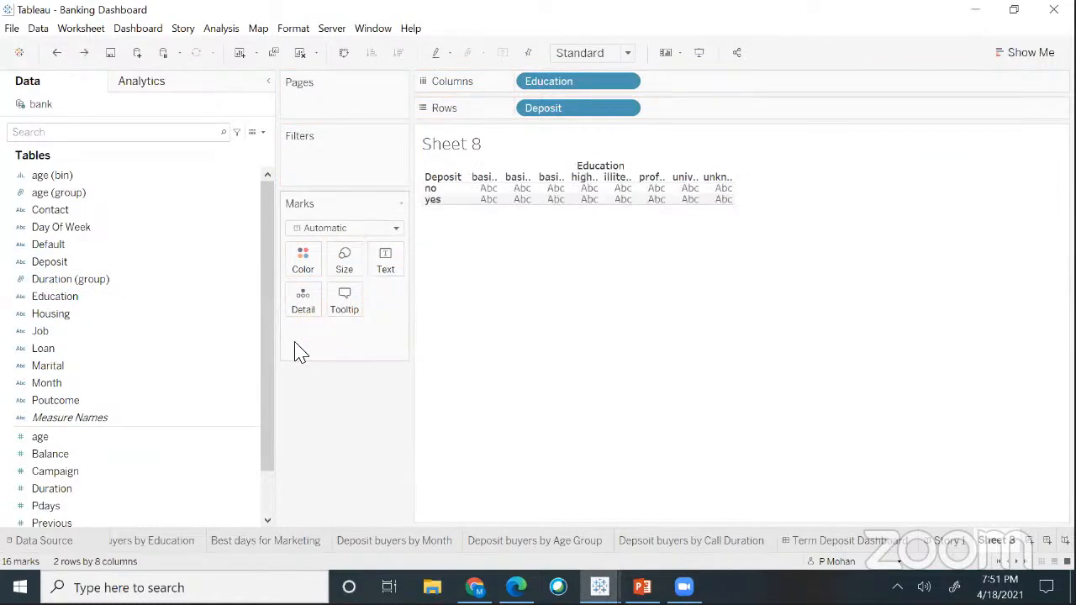
click(626, 110)
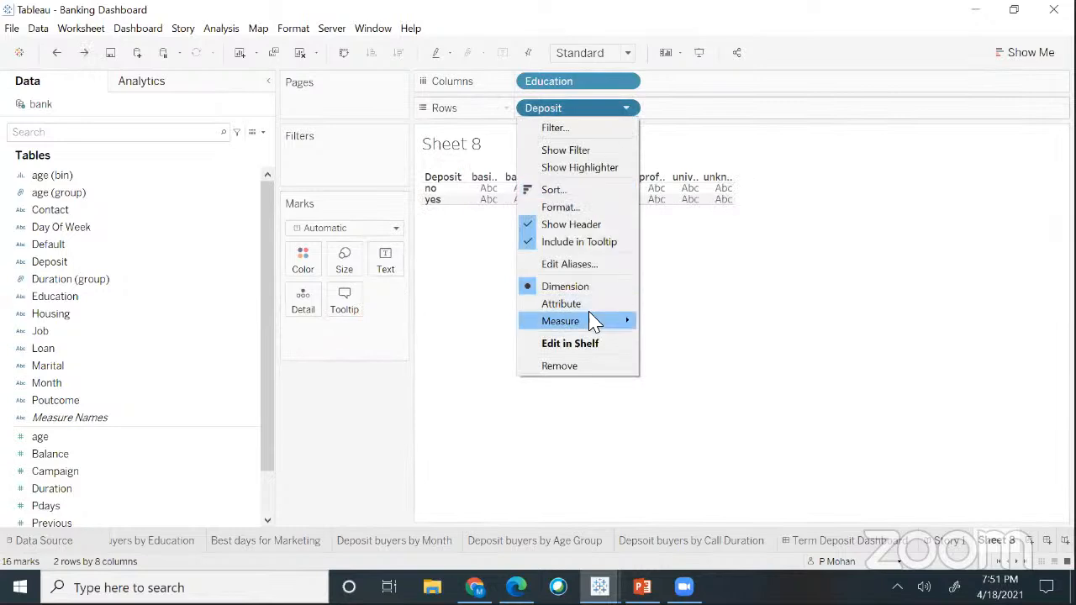
mouse_move(591, 320)
click(673, 362)
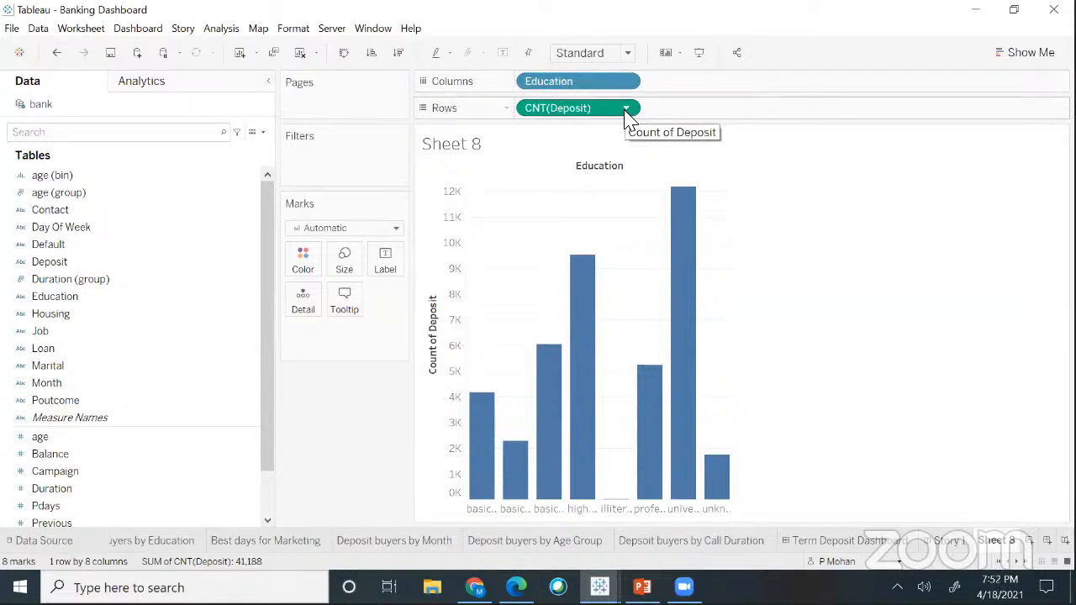
- Convert the Education bars to circles and drag Cluster onto the view from Analytics
click(1016, 54)
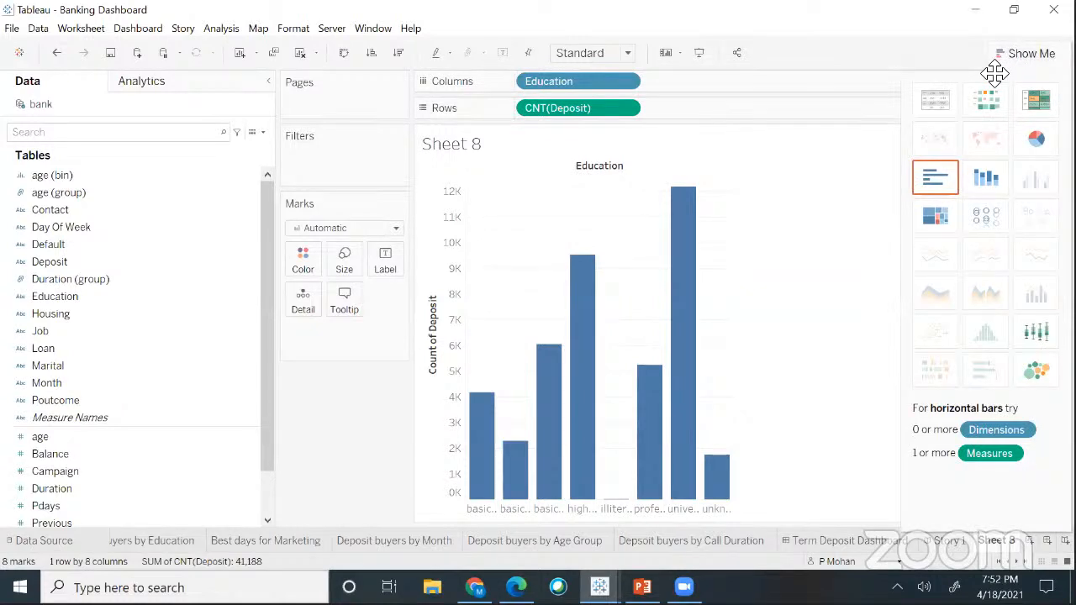
click(983, 220)
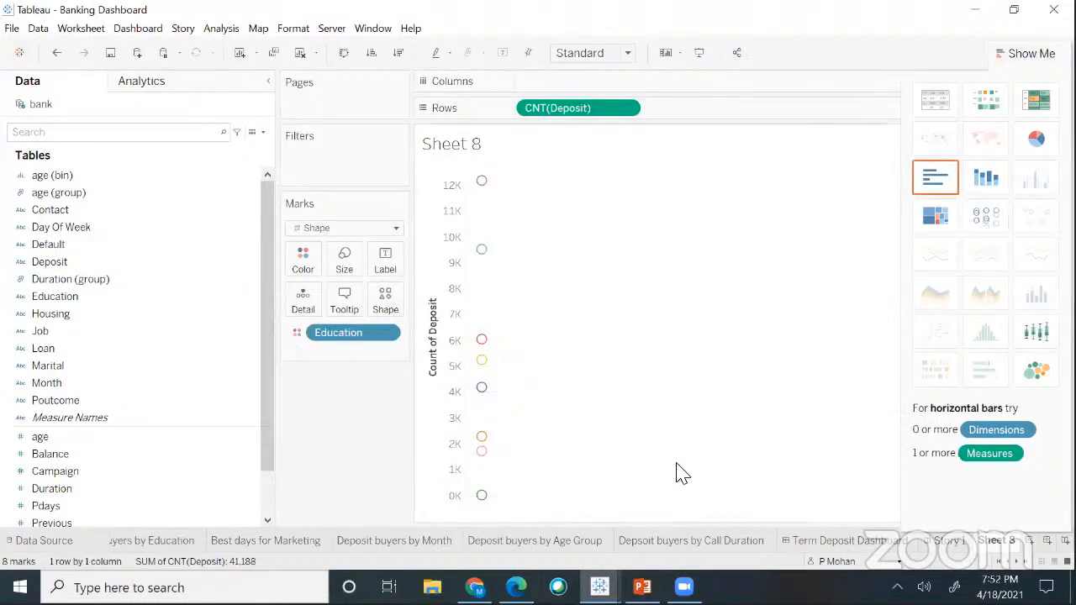
click(185, 88)
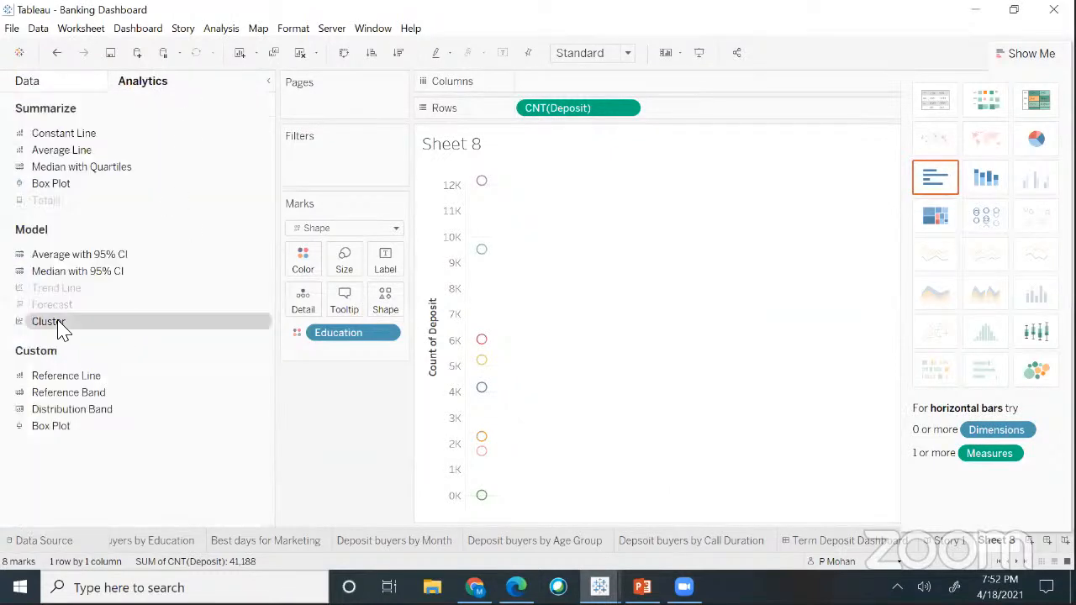
drag(60, 330, 527, 187)
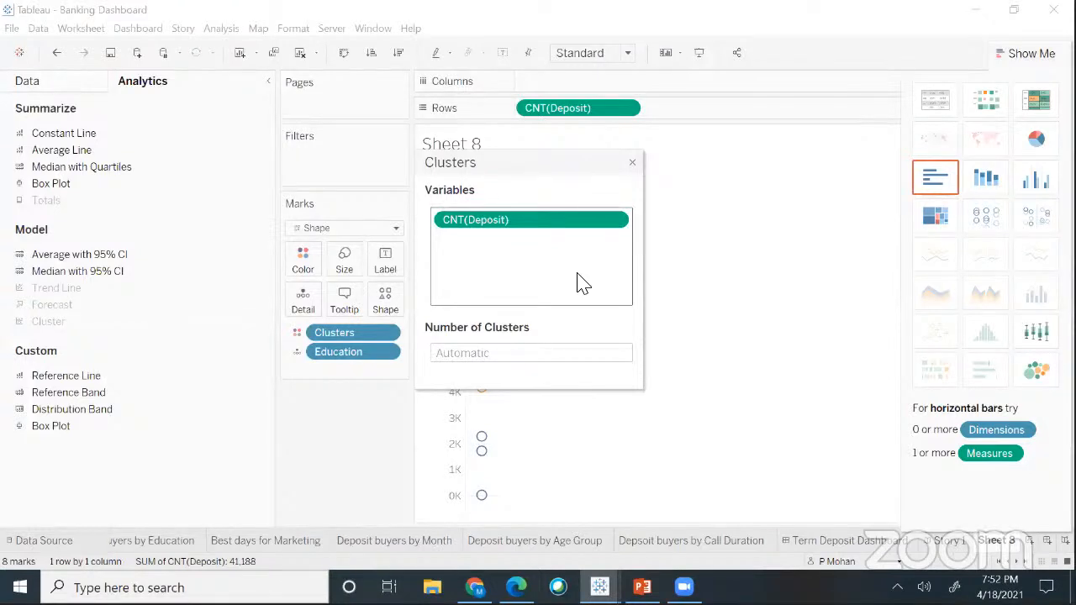
- Enter 5 as the Number of Clusters and close the Clusters dialog
click(519, 355)
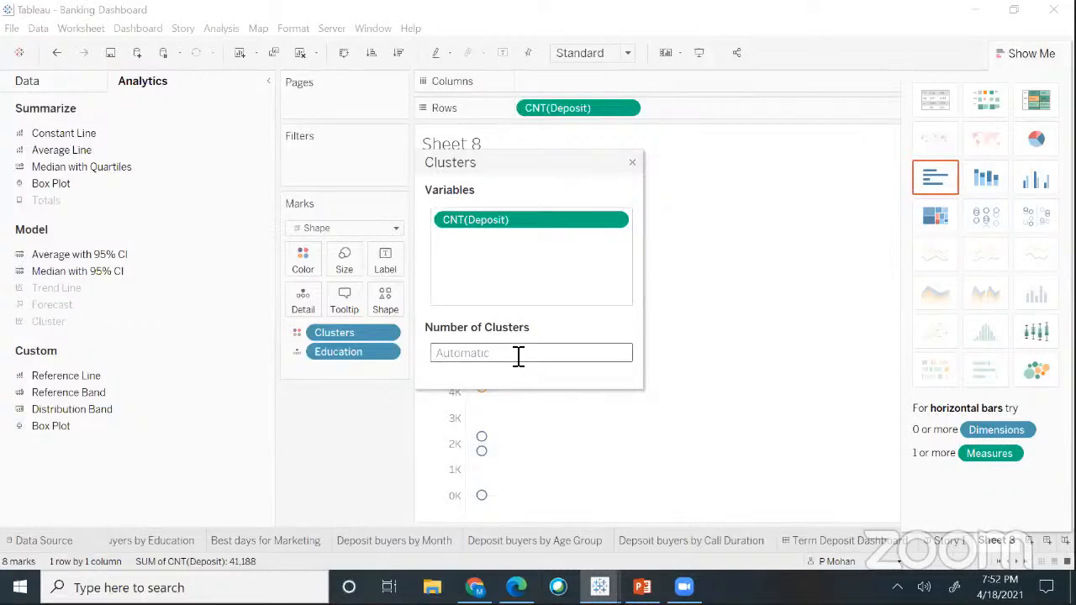
text(5)
click(1032, 59)
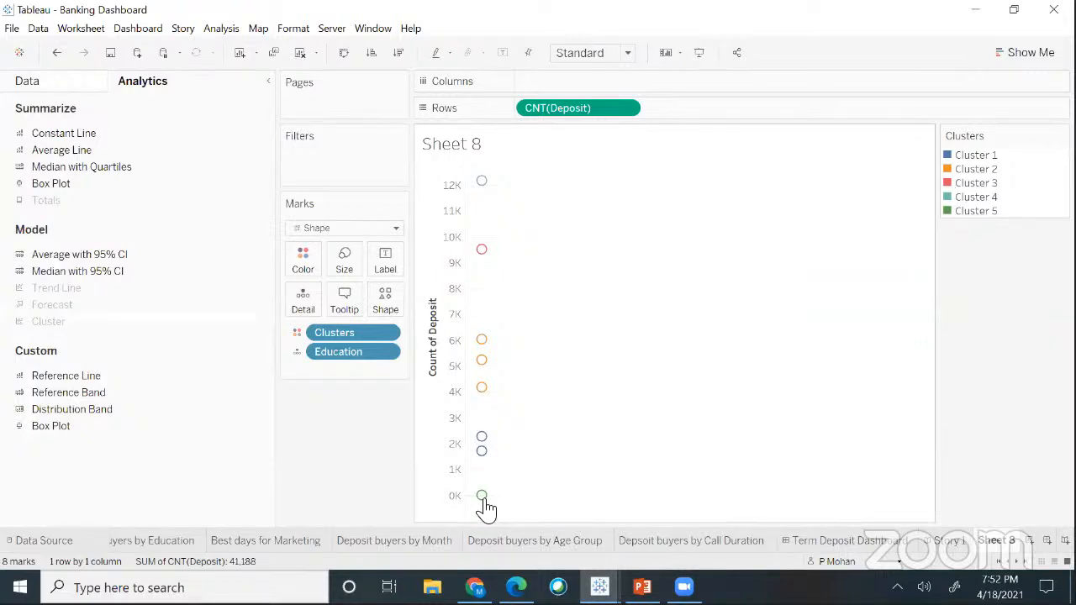
mouse_move(485, 508)
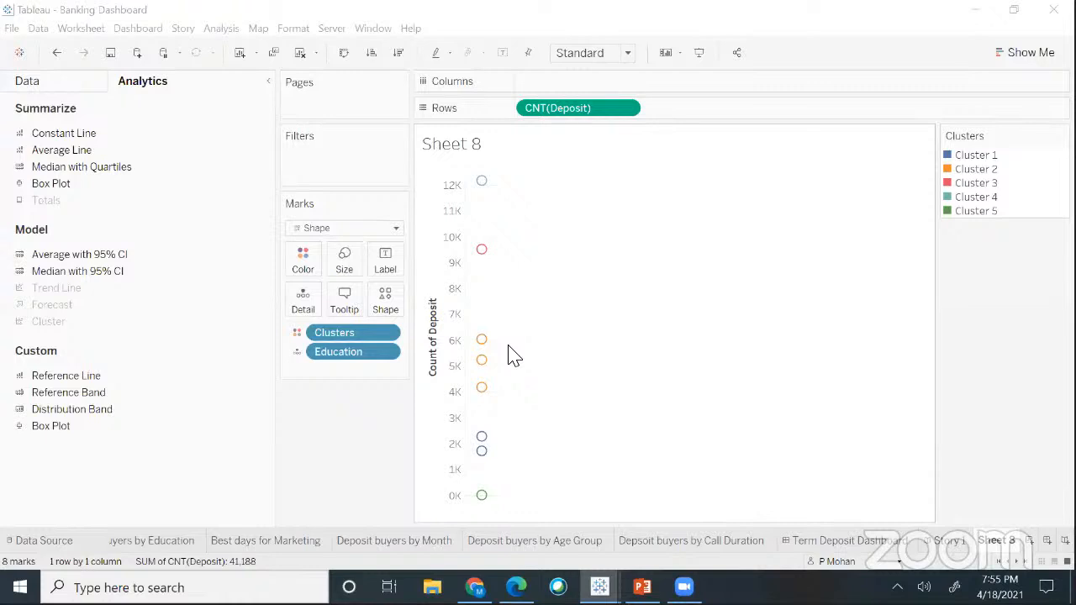
- Choose Describe clusters from the Clusters pill's menu on the Marks card
click(390, 334)
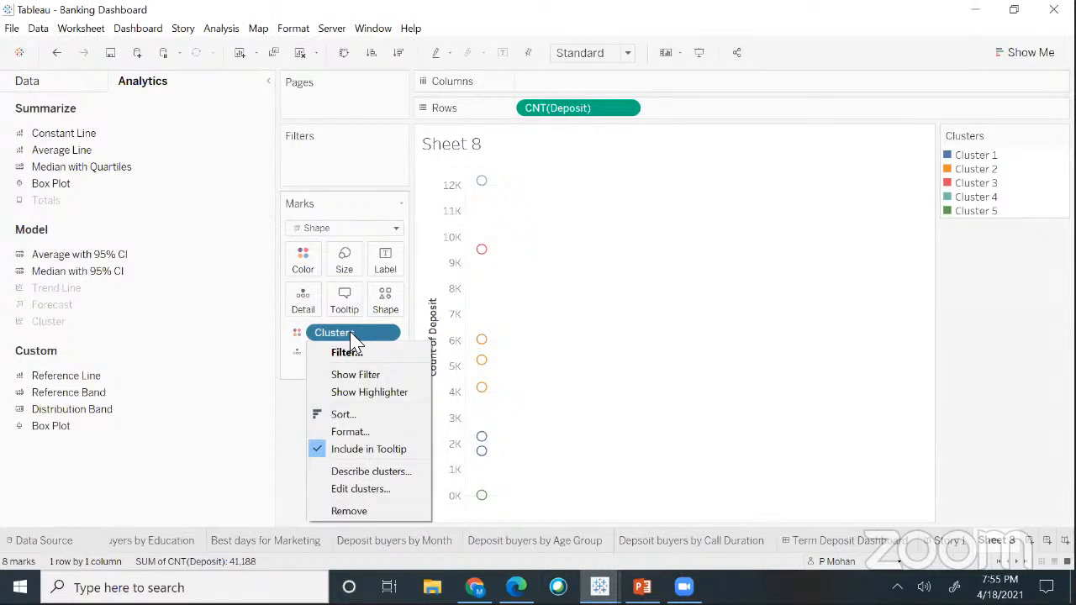
click(385, 475)
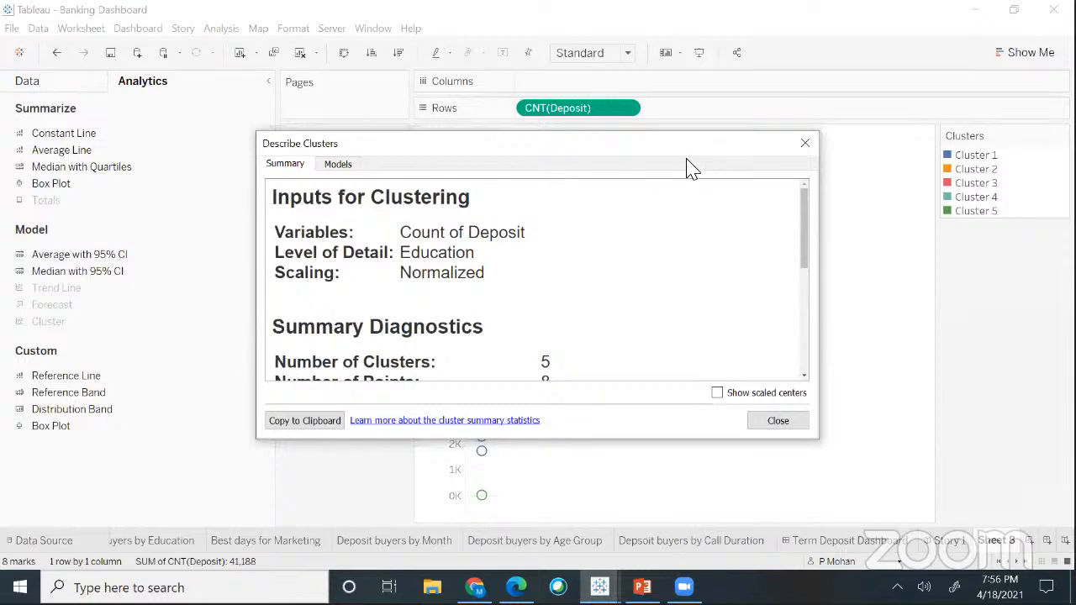
drag(679, 158, 999, 228)
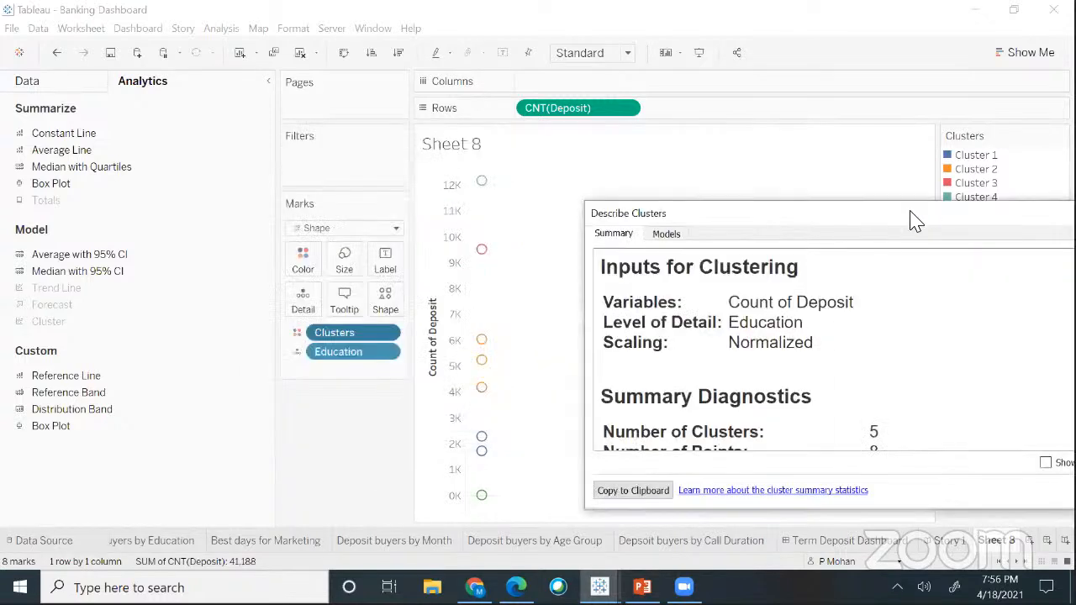
drag(912, 219, 799, 158)
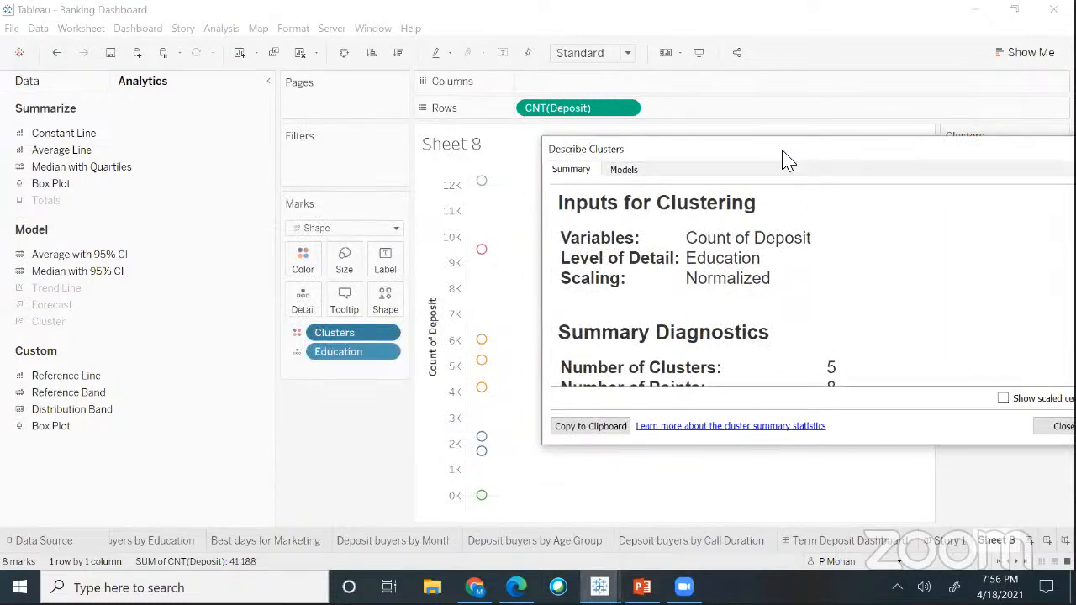
drag(782, 157, 727, 239)
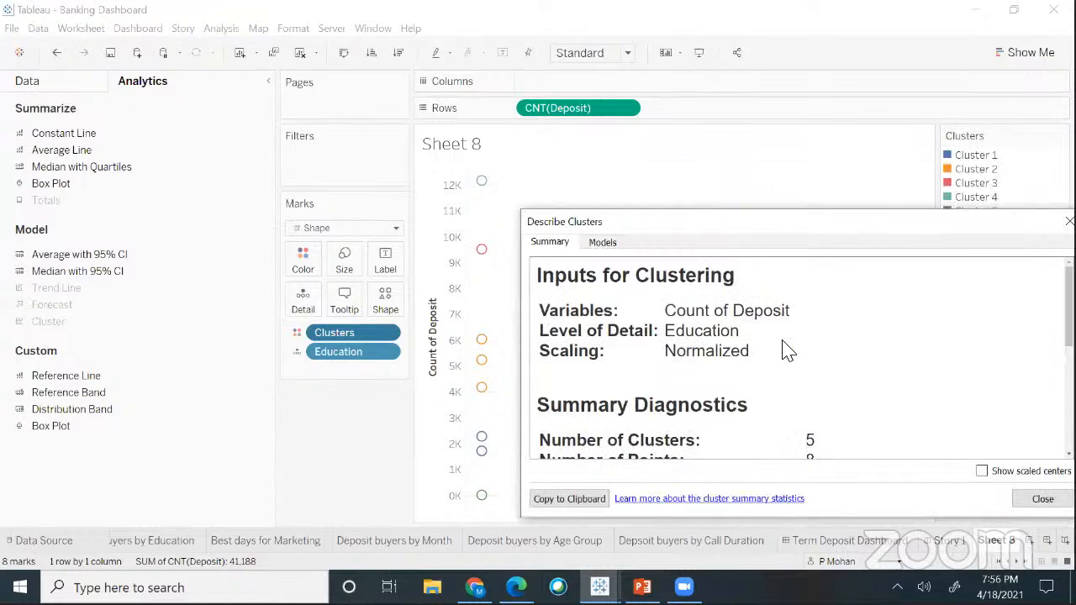
scroll(786, 350, down, 1)
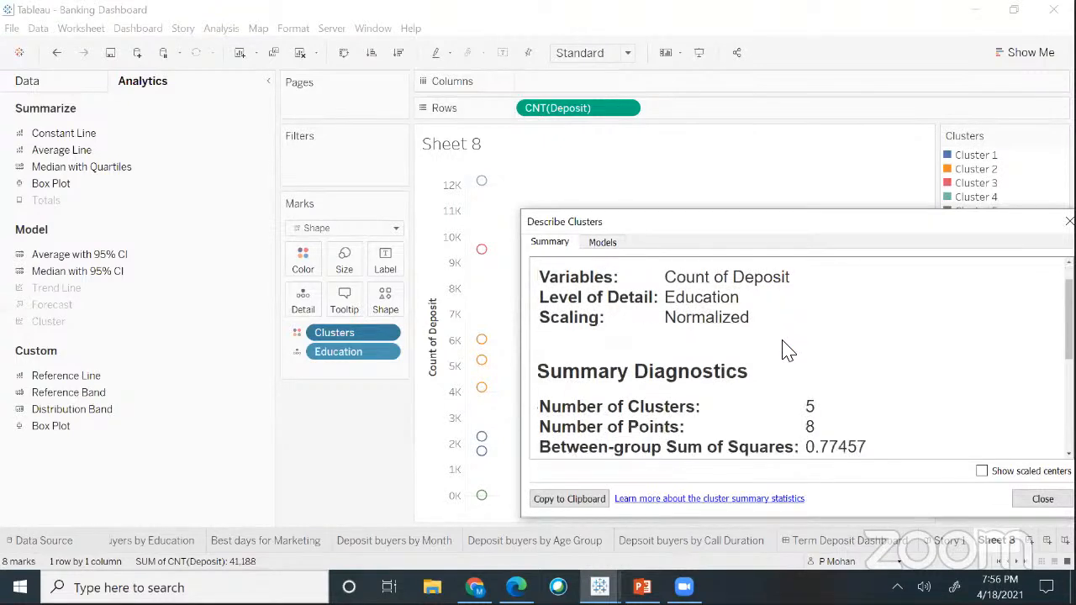
scroll(756, 340, up, 1)
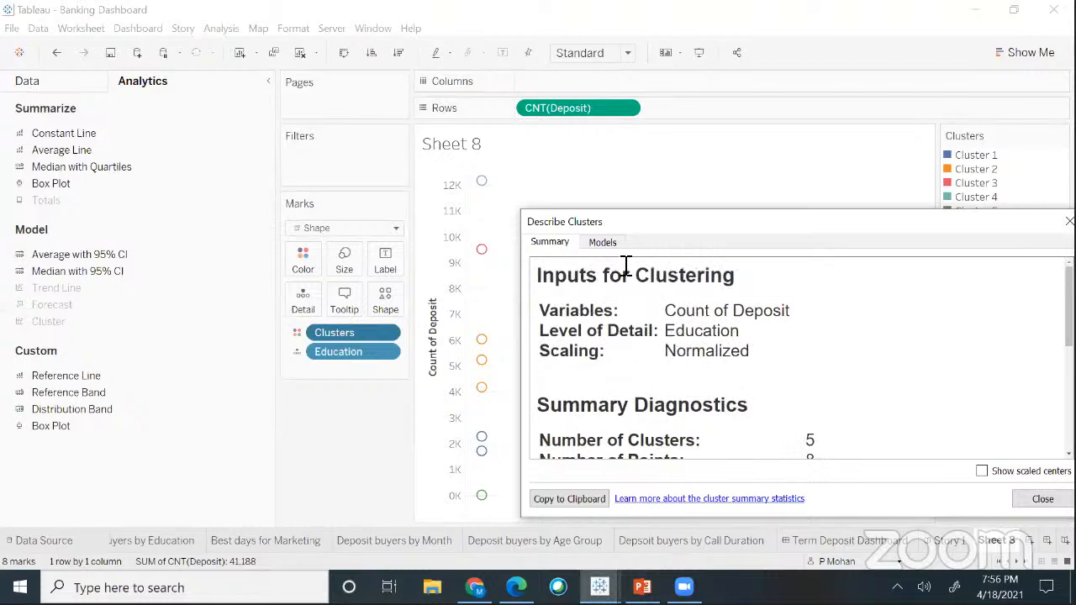
drag(654, 228, 613, 196)
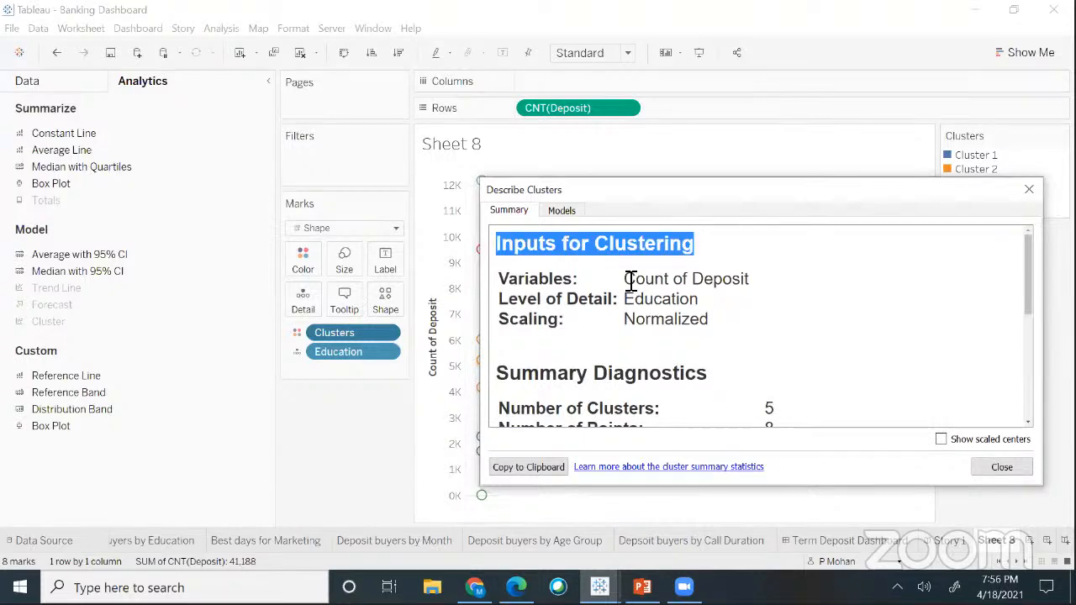
drag(626, 279, 771, 305)
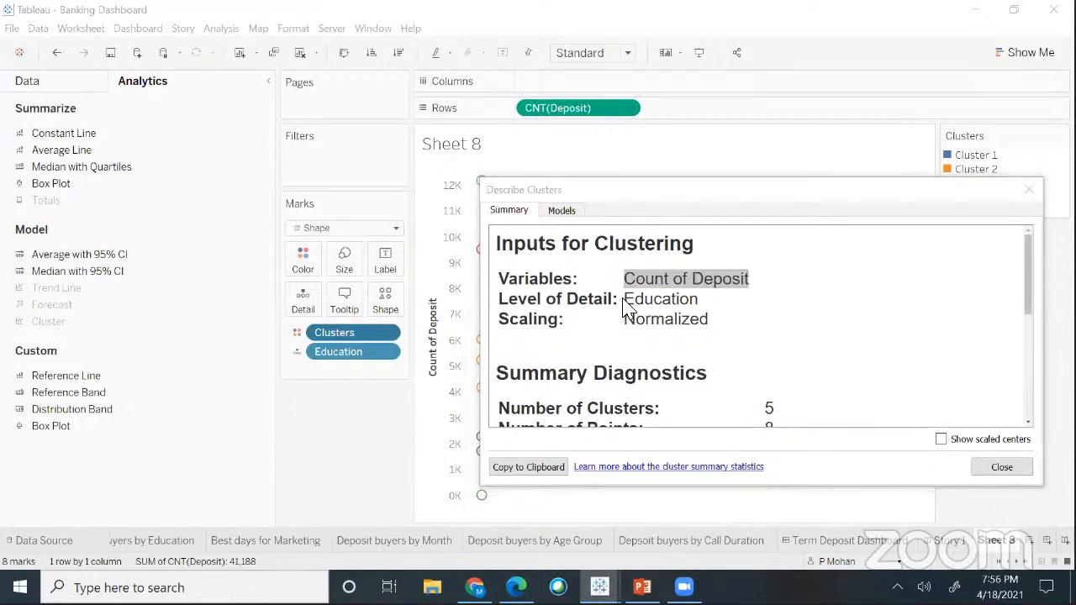
drag(625, 298, 702, 300)
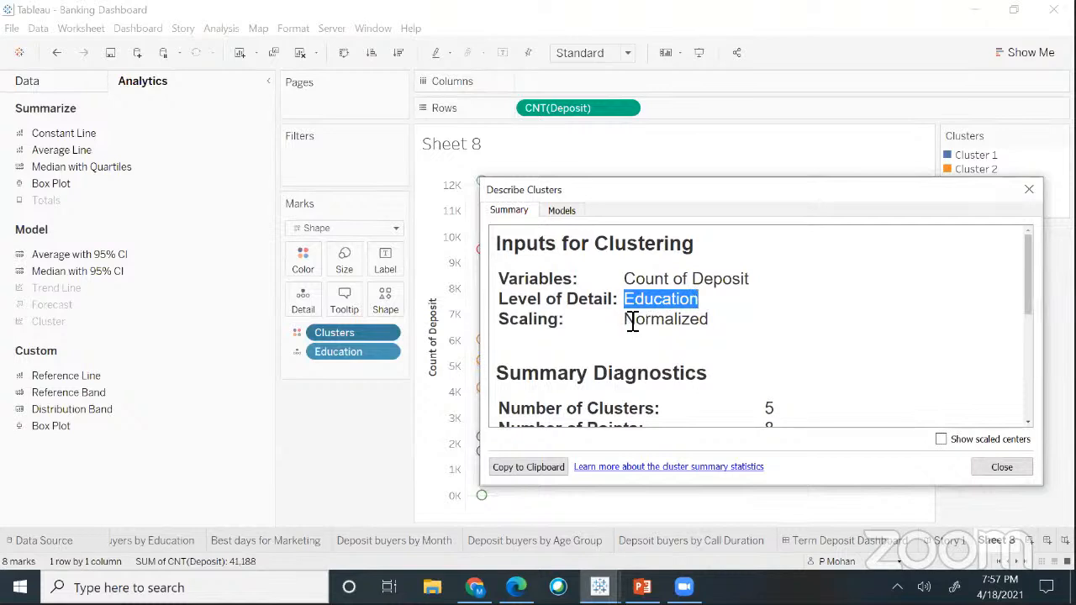
drag(627, 320, 737, 325)
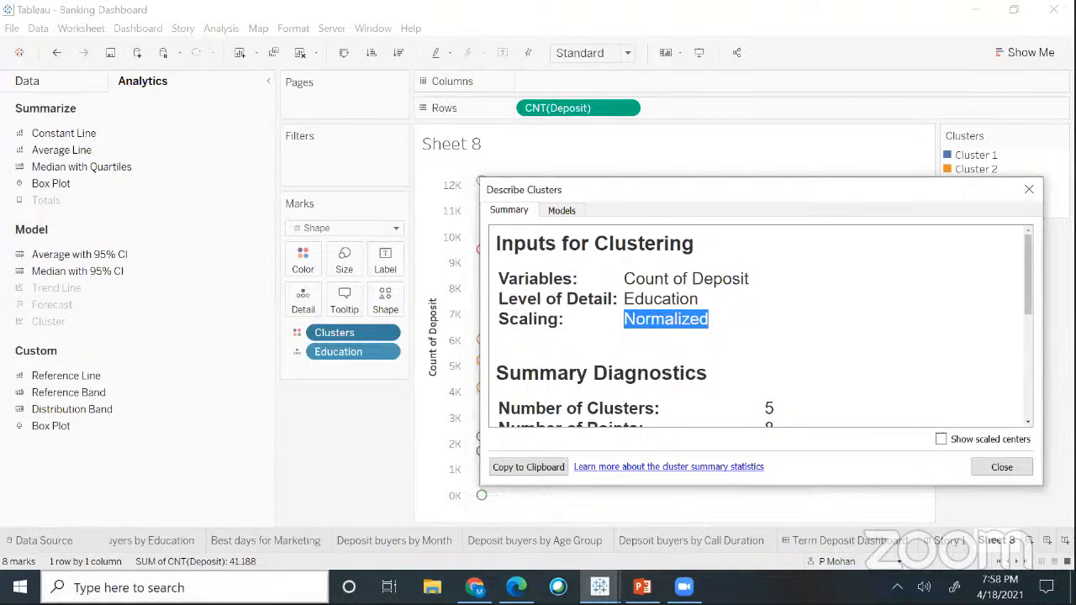
click(126, 587)
- Search 'notepad' in the taskbar, launch Notepad, and place the cursor in its blank document
text(not)
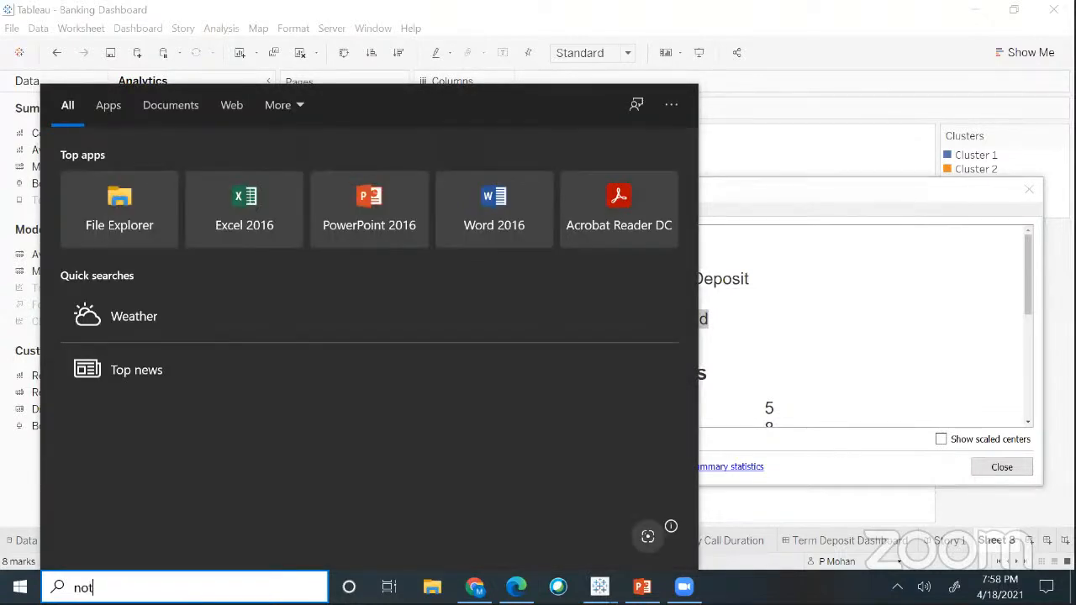
text(epad)
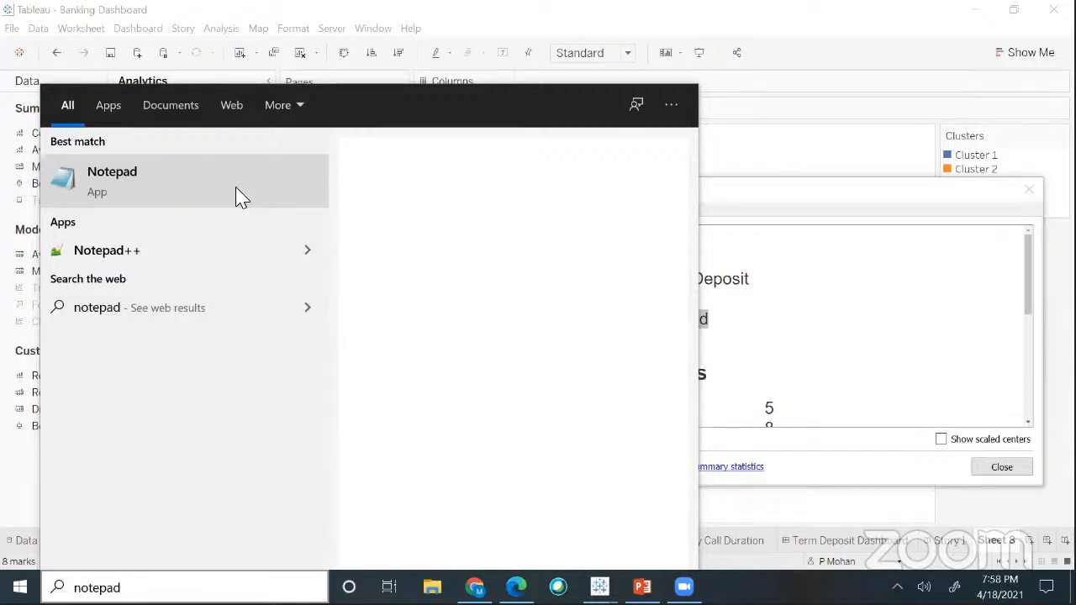
click(238, 196)
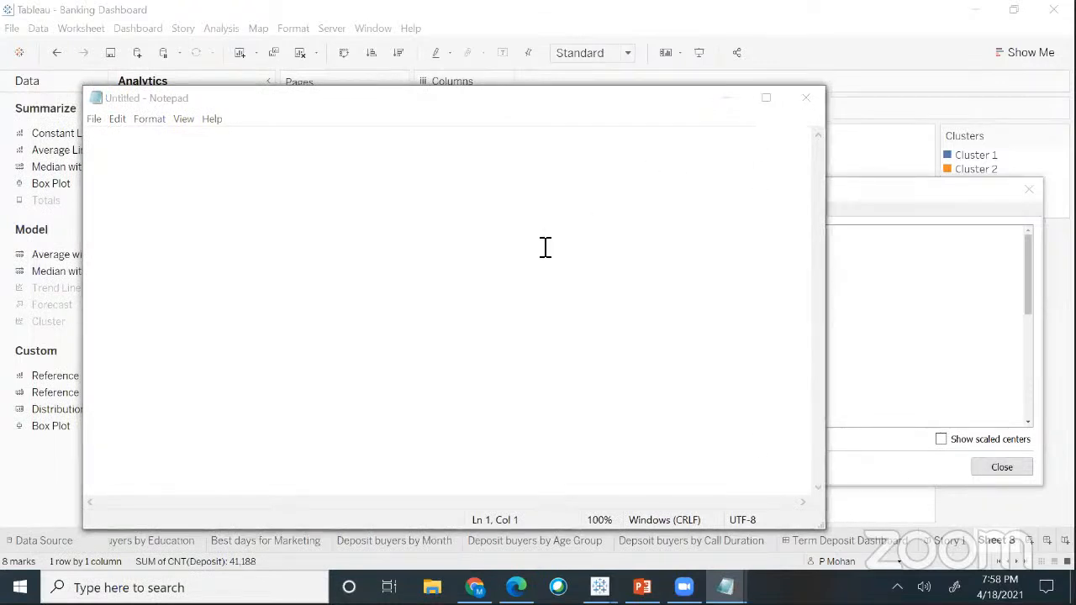
click(589, 241)
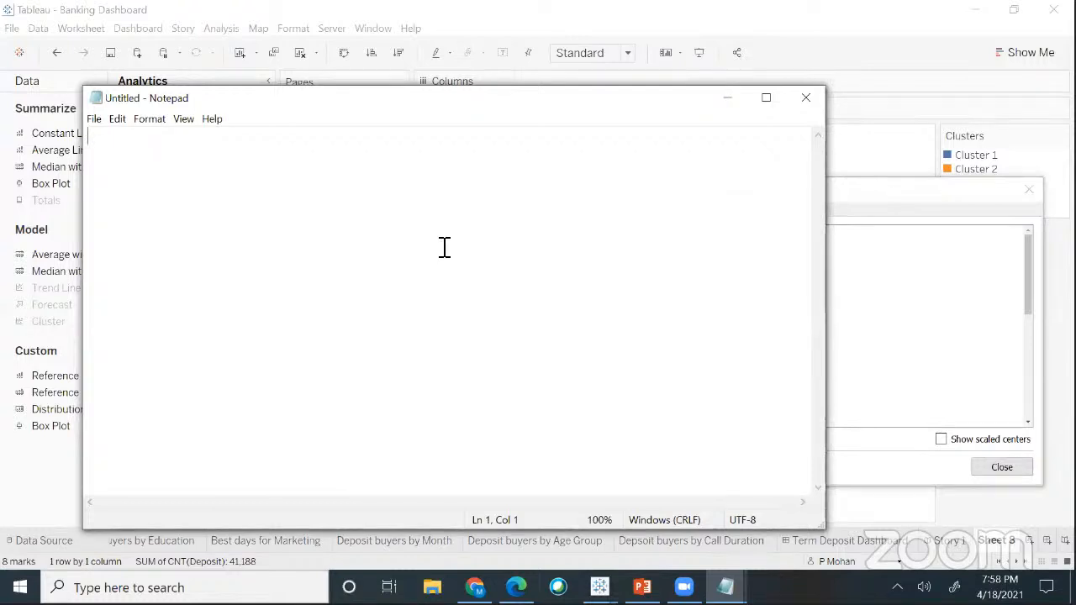
- Type 'Data cleansing' and 'Normalization', each followed by a line break
text(Data cl)
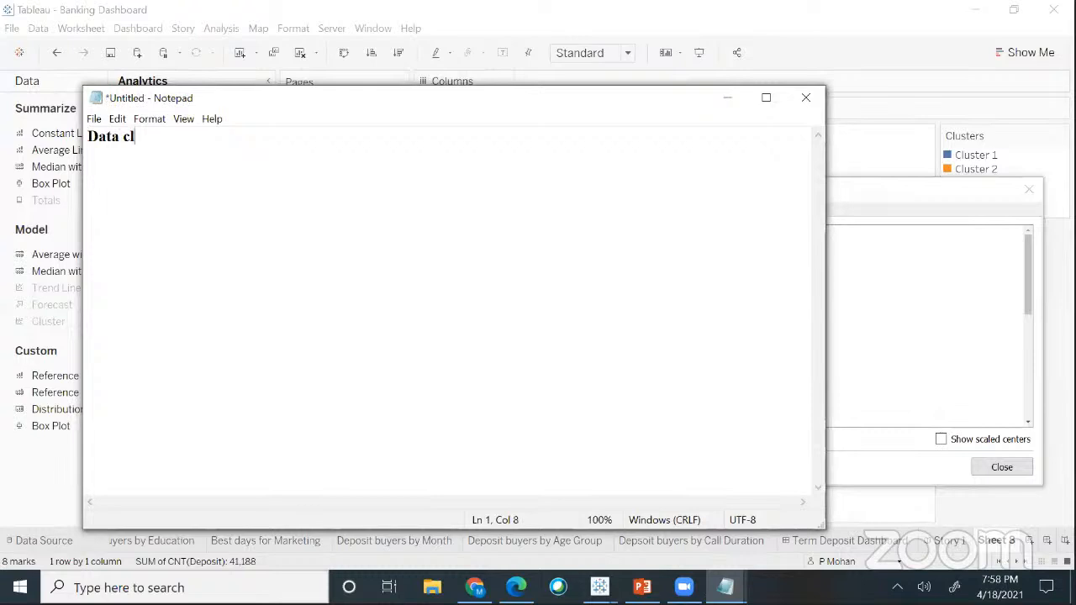
text(eansing)
key(Return)
key(Return)
text(Nor)
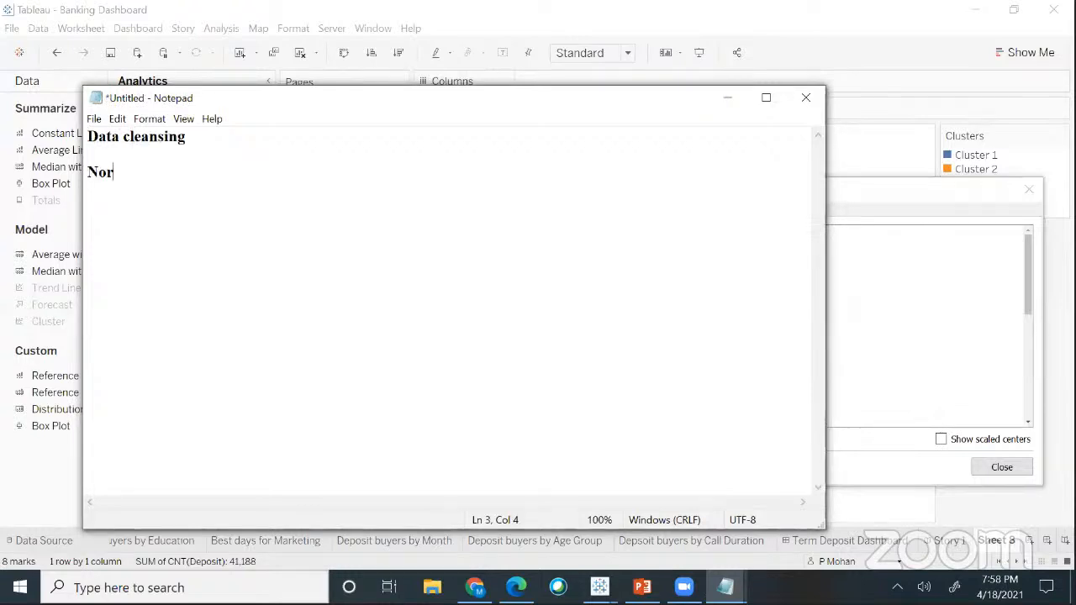
text(malization)
key(Return)
key(Return)
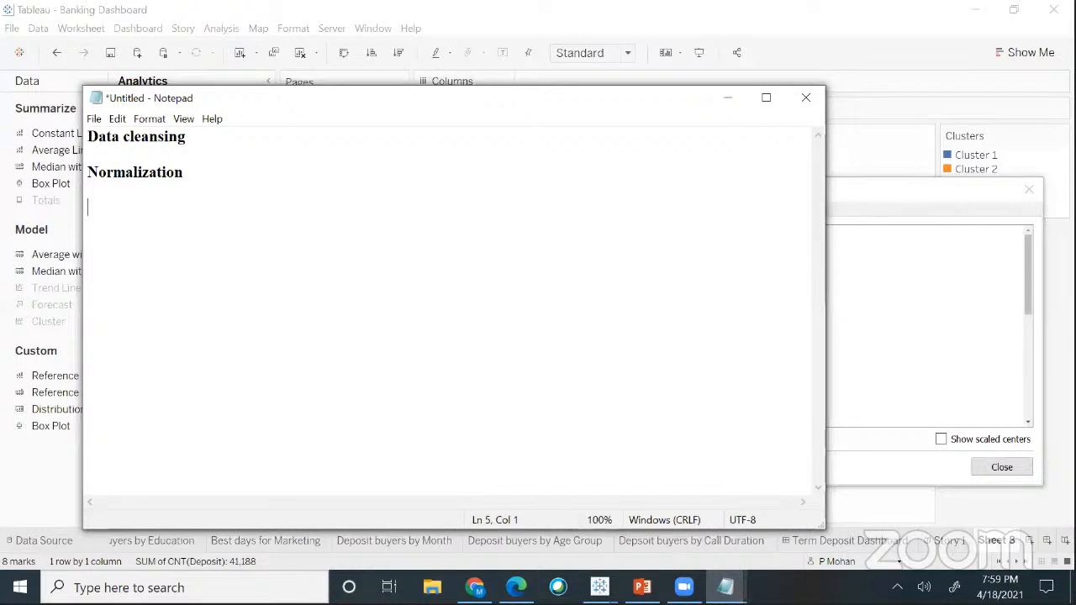
- Type the values 1,2,3,4,5, a 'MinMax Normalization' heading and the formula x-Min(x)/Max(x)-Min(x)
text(1,2,3,4,5)
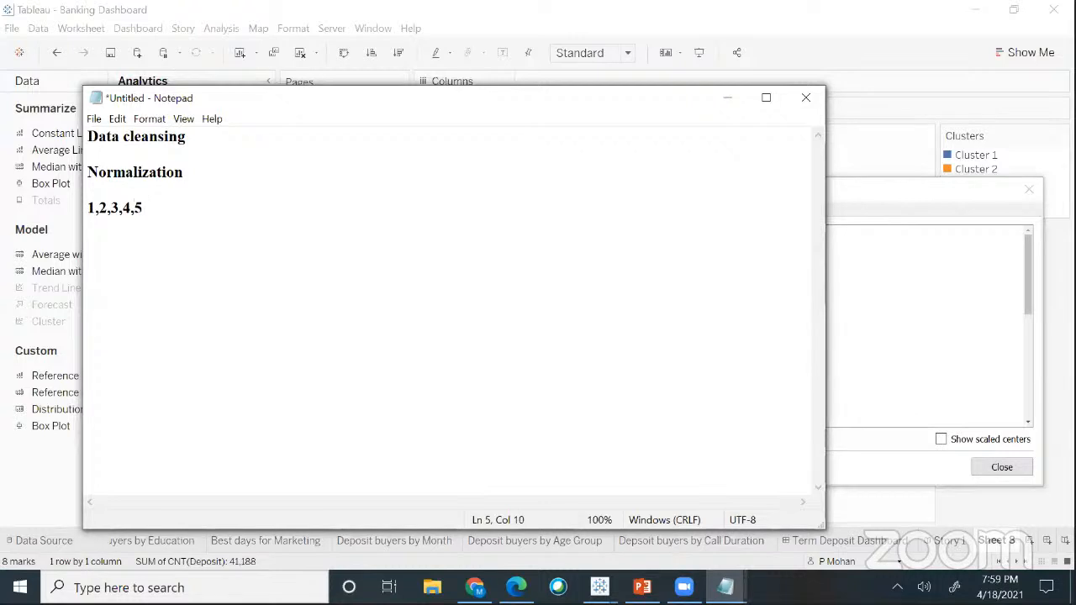
key(Return)
key(Return)
text(MinM)
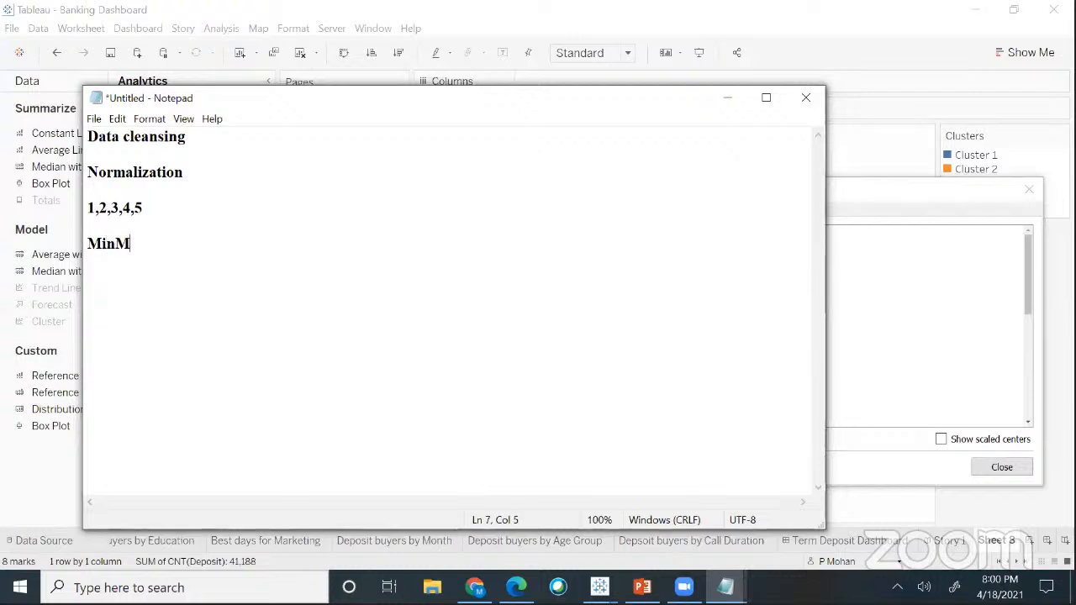
text(ax Normaliza)
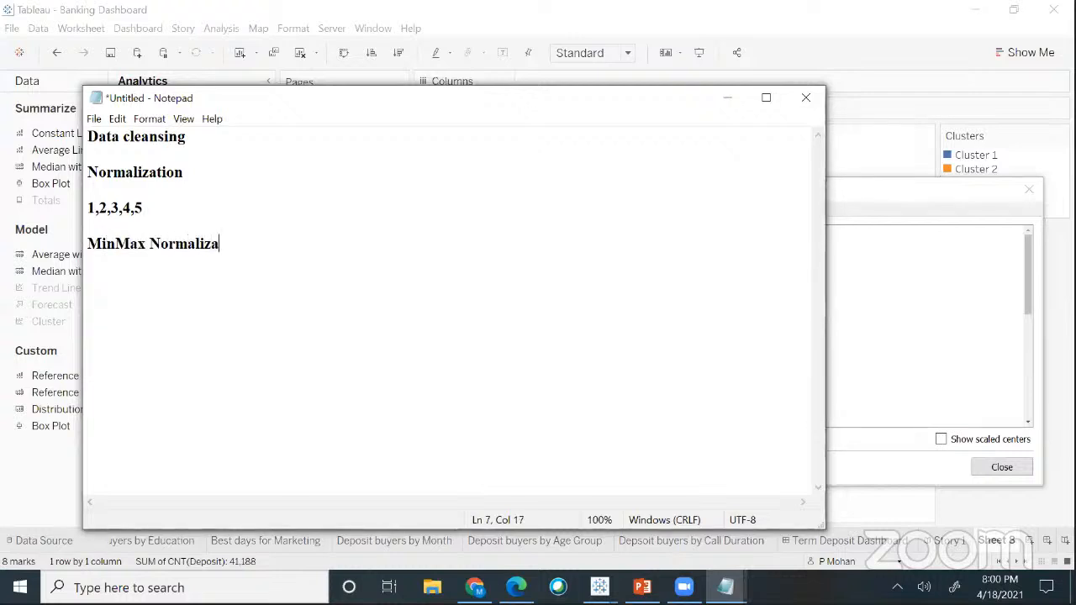
text(tion)
key(Return)
key(Return)
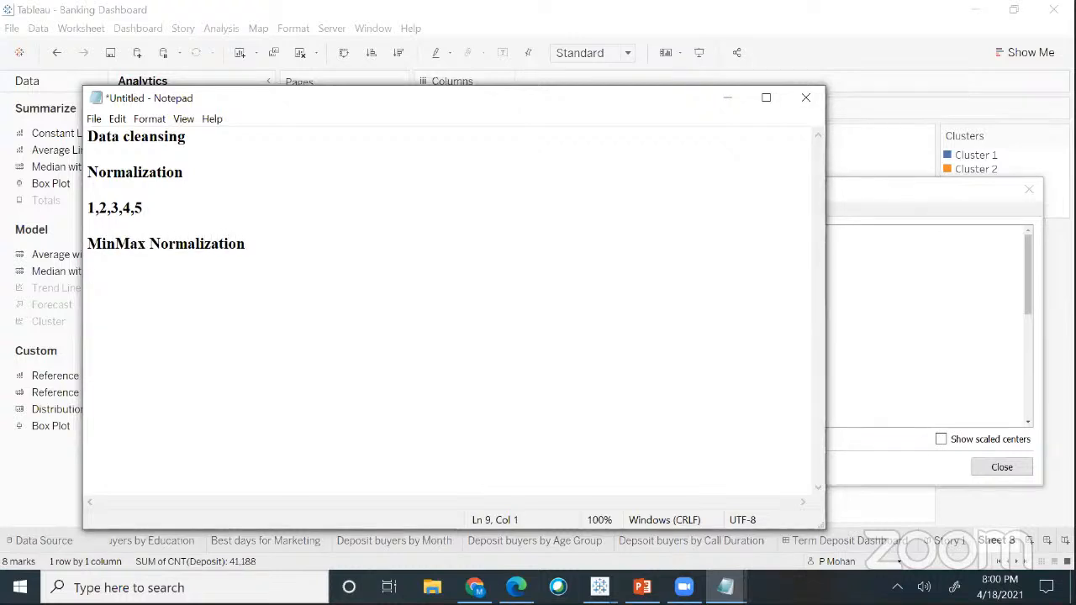
text(x-Min(x)
text())
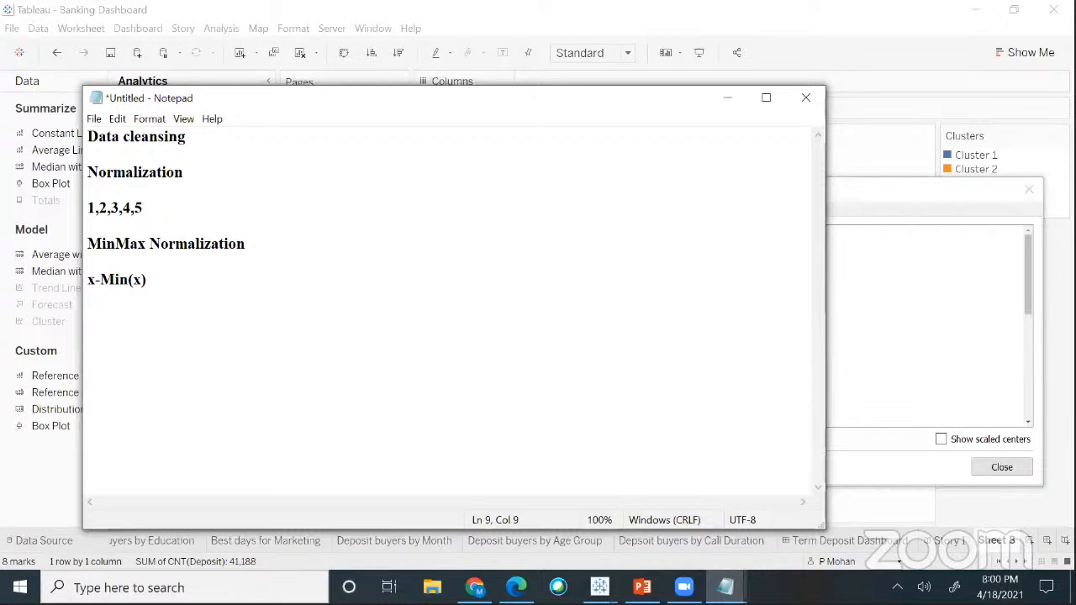
text(/Max(x)-Mi)
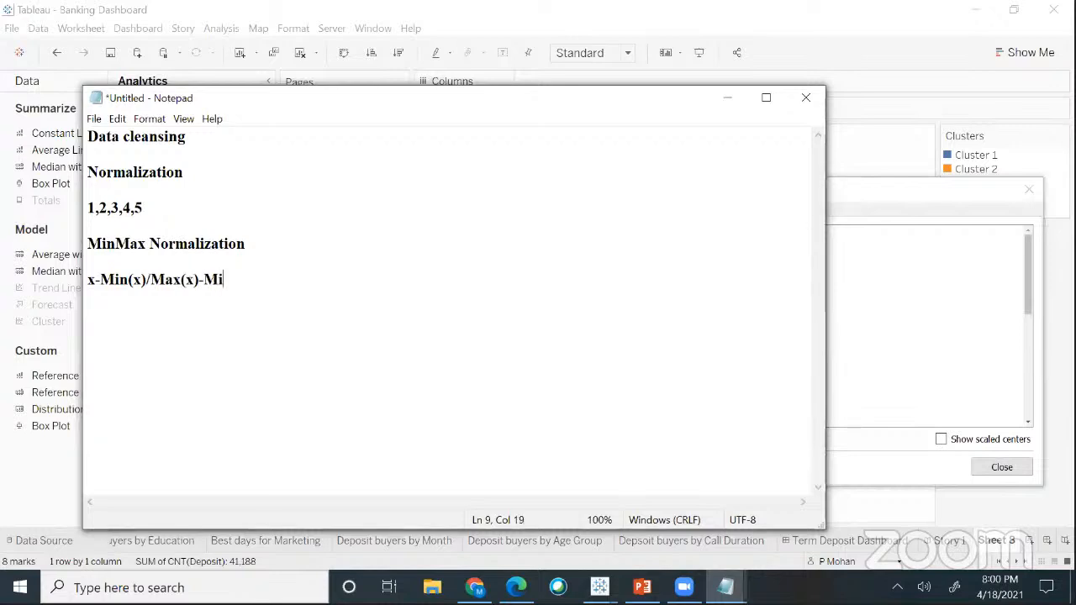
text(n(x))
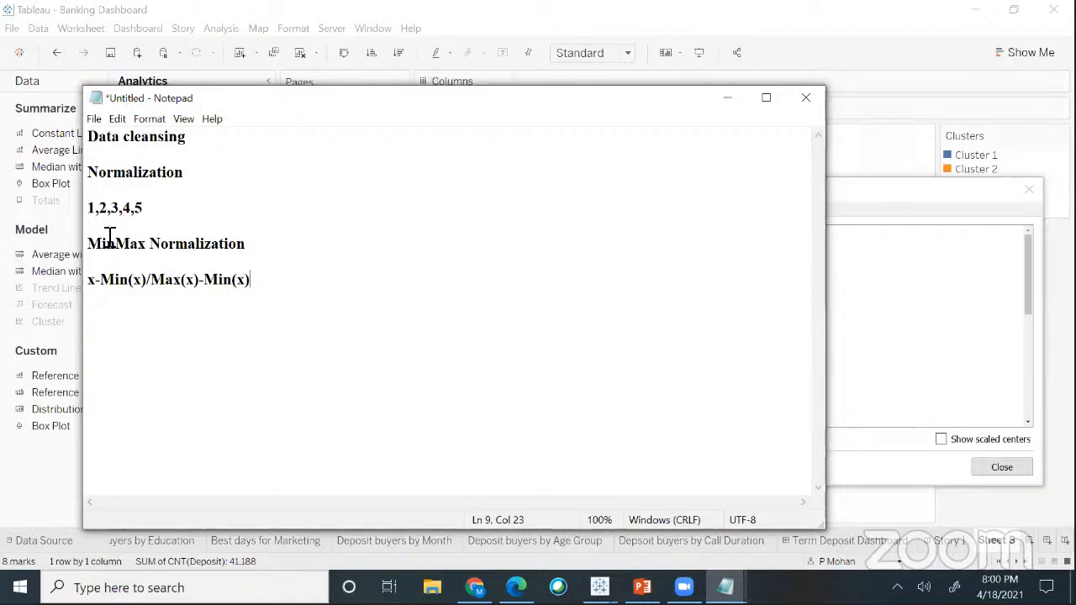
- Prefix the values with 'x=' and start a 'Min(x)= 1' line below the formula
click(93, 212)
text(x=)
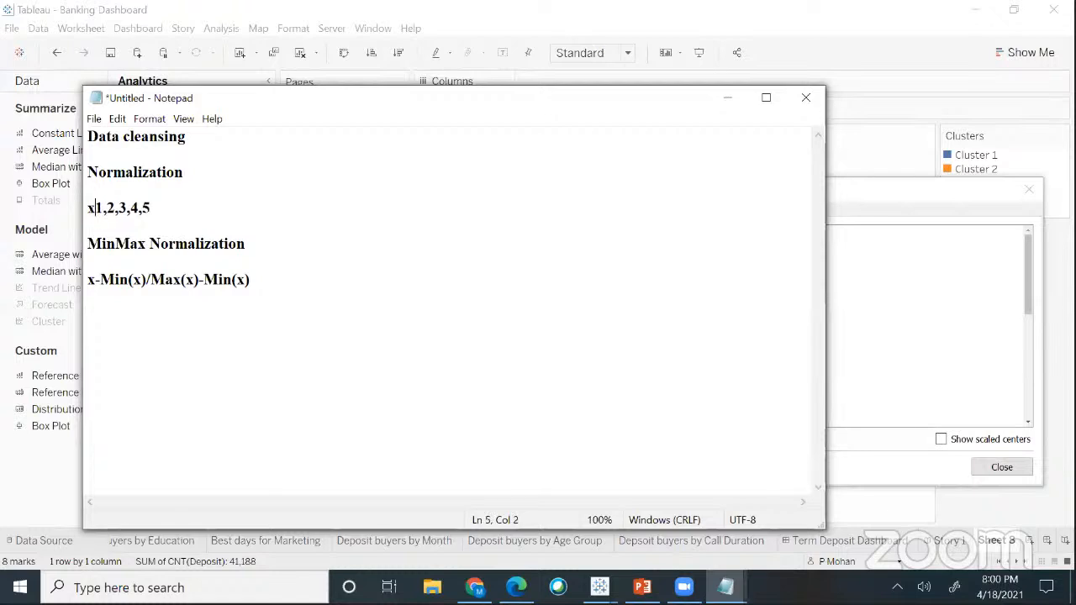
click(180, 216)
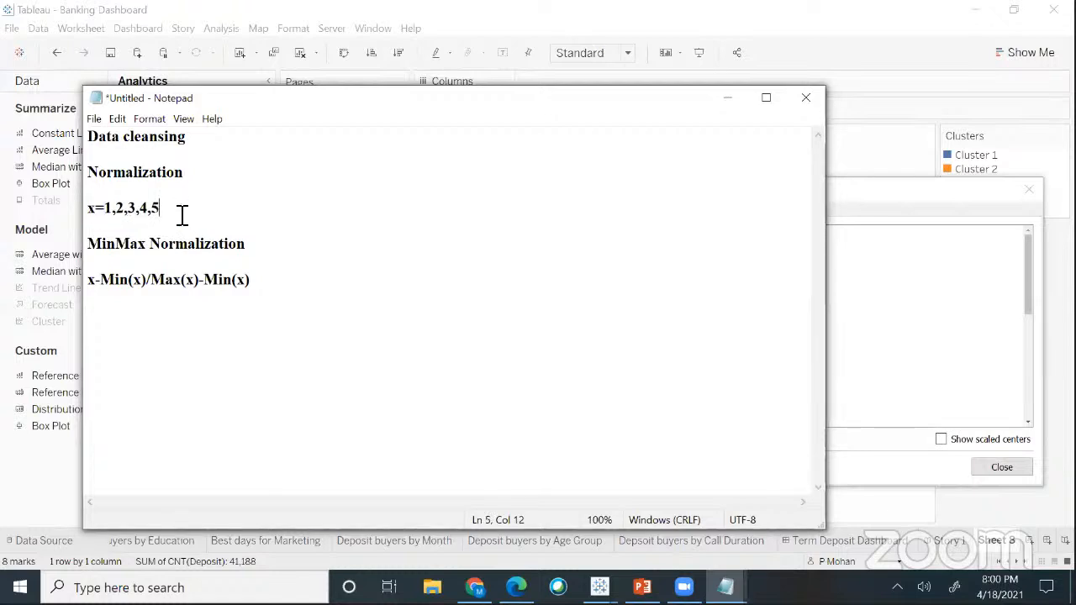
click(282, 286)
key(Return)
key(Return)
text(Min(x))
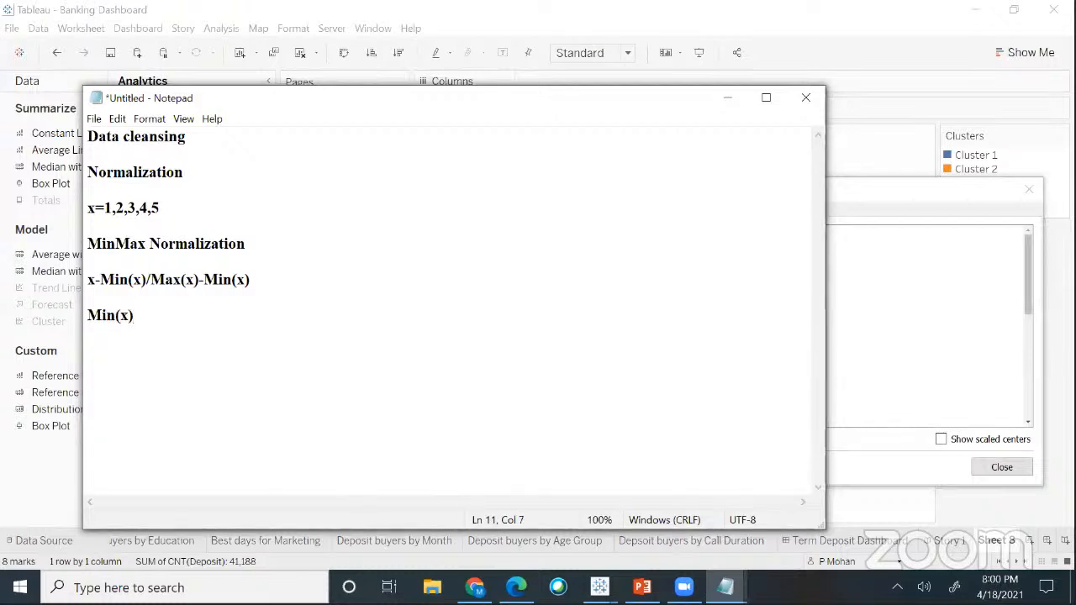
text(= 1)
- Add 'Max(x) = 5' and label the x list as '; x1,x2,x3,....'
key(Return)
text(Max(x) = )
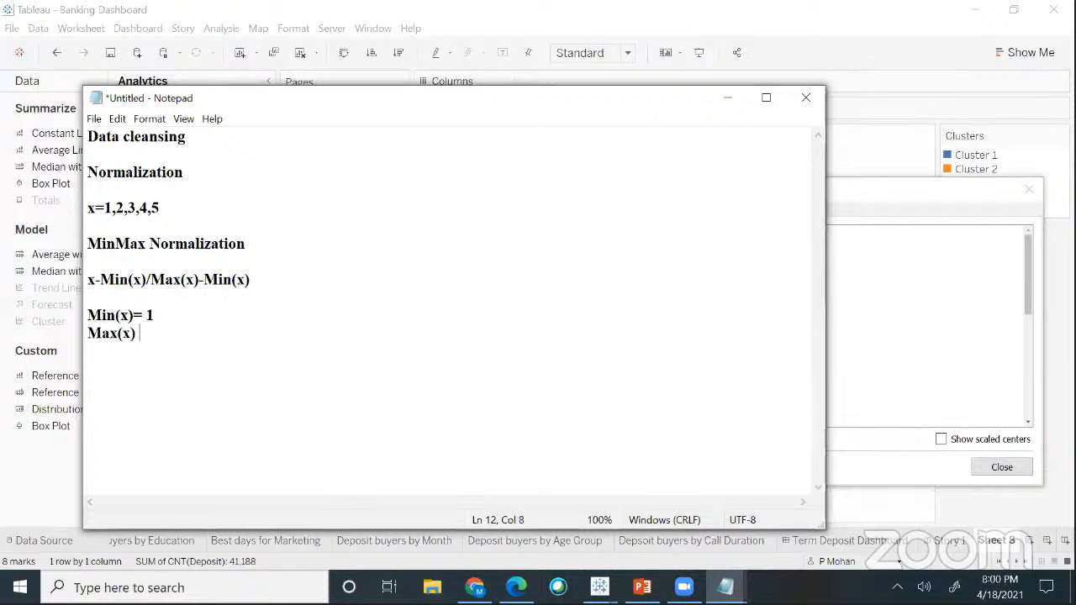
text(5)
click(177, 214)
text(; x1,x,)
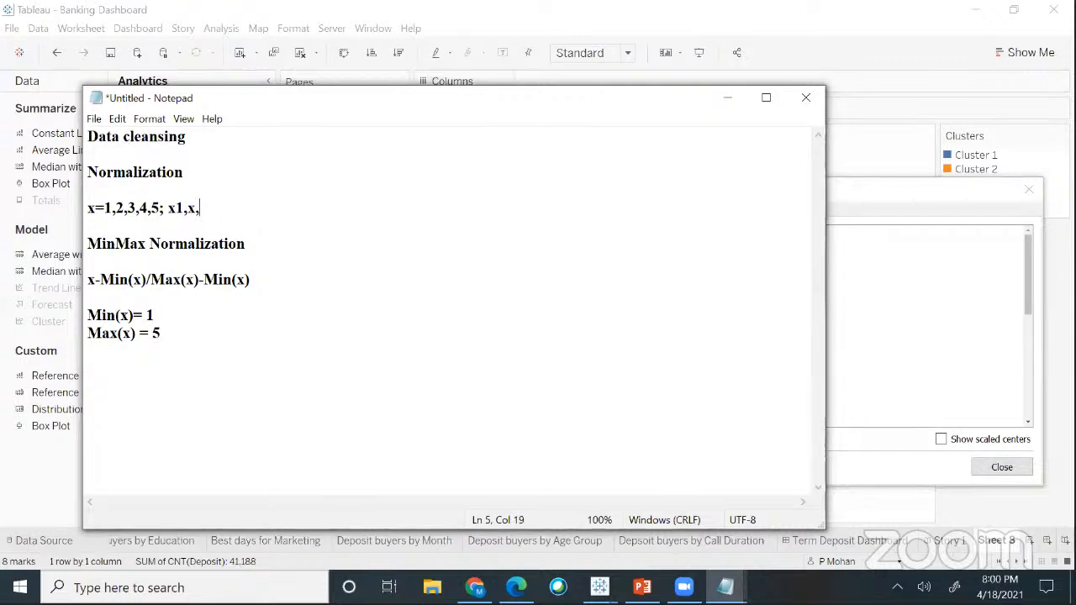
key(BackSpace)
text(2,x3,....)
- Write the first worked example 1-1/(5-1)=0/5 =0 and add 'Norm(x)= 0' above the heading
click(186, 332)
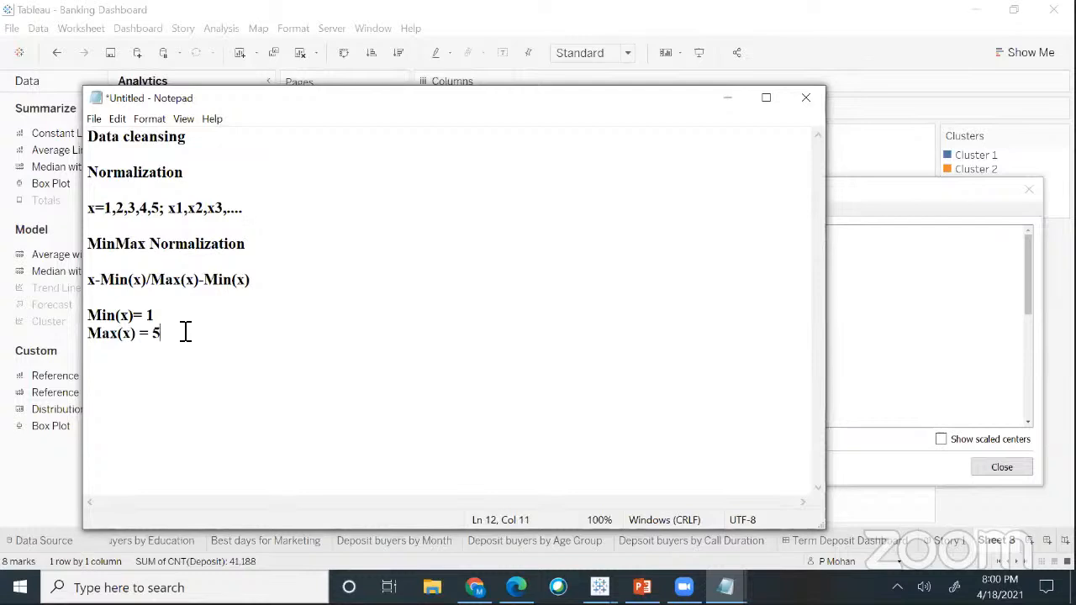
key(Return)
text(1-1/)
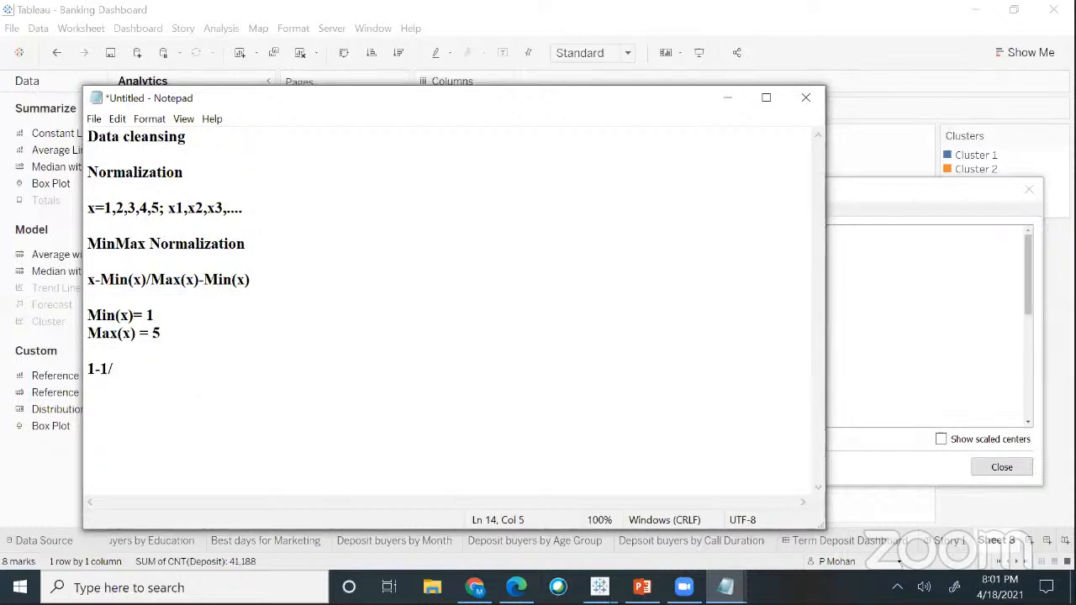
text((5)
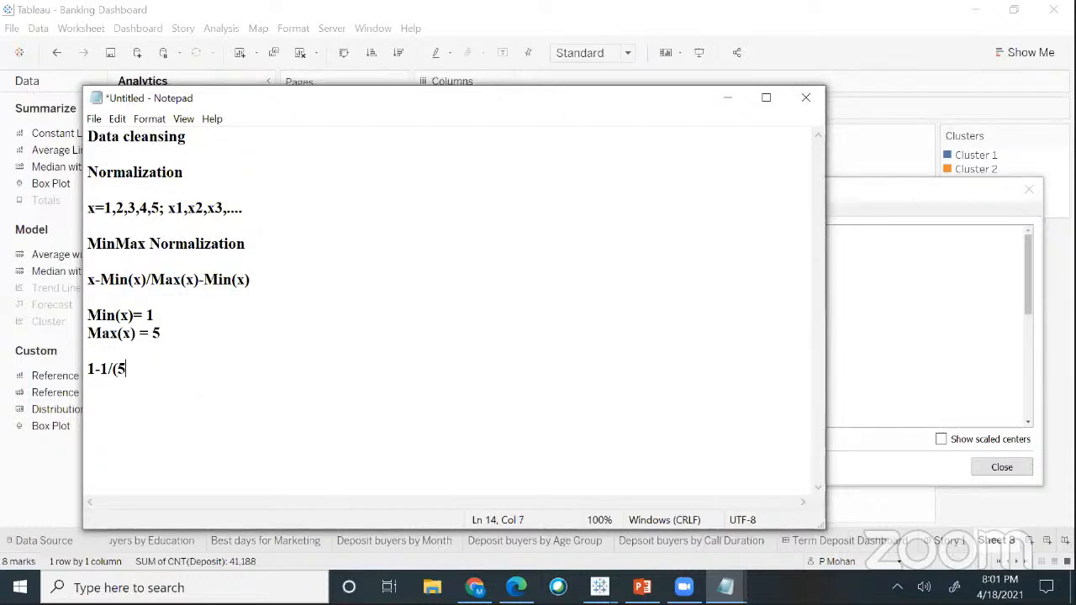
text(-1)=0/5 =)
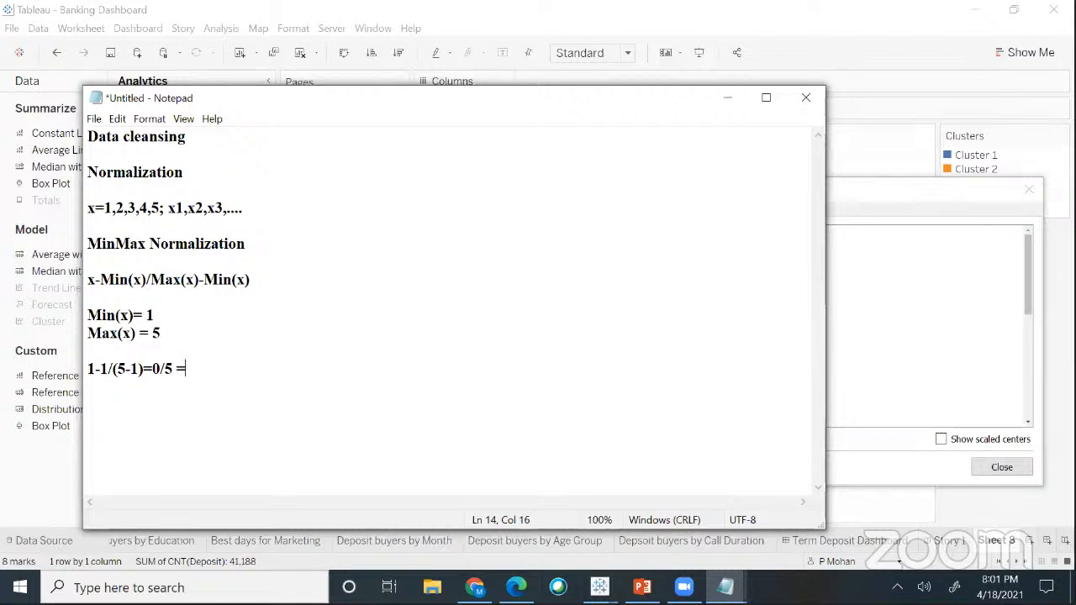
text(0)
click(89, 244)
key(Return)
click(96, 243)
text(N)
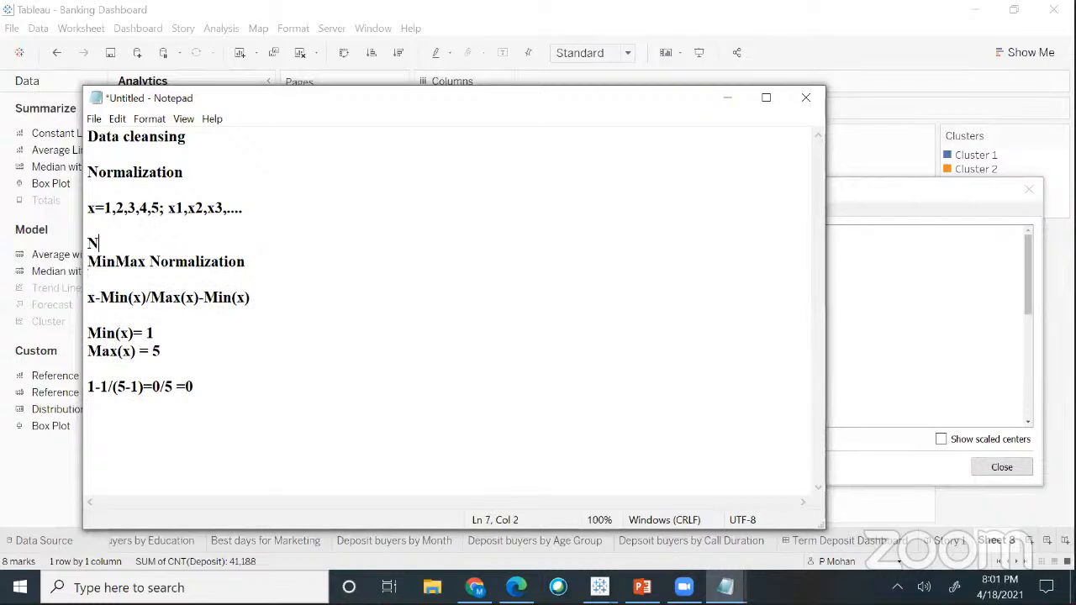
text(orm(x)= )
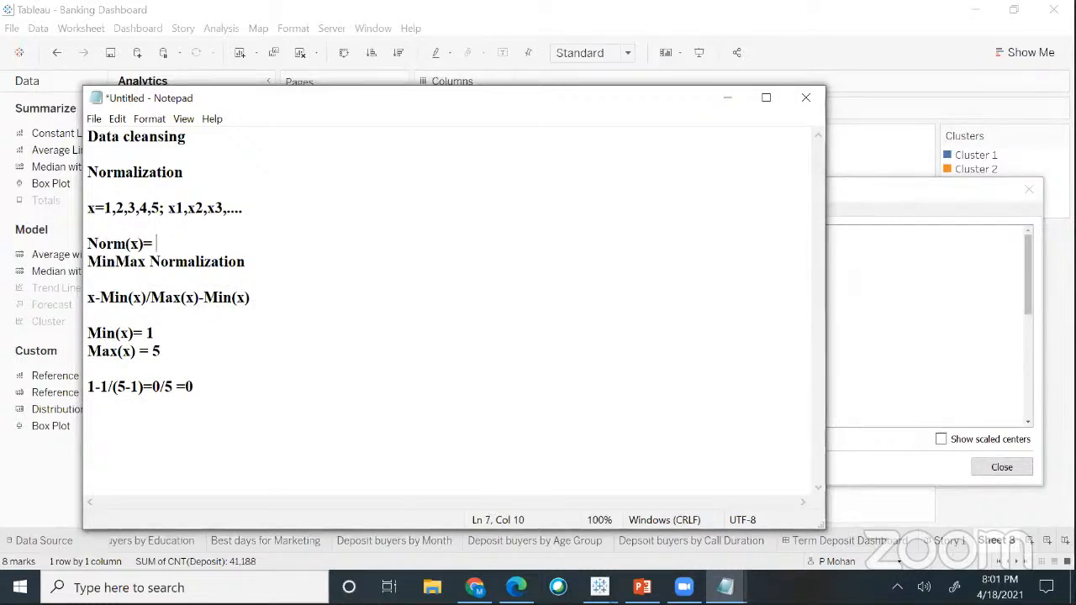
text(0)
- Add the second worked example 2-1/(5-1)=1/4 =0.25
right_click(209, 389)
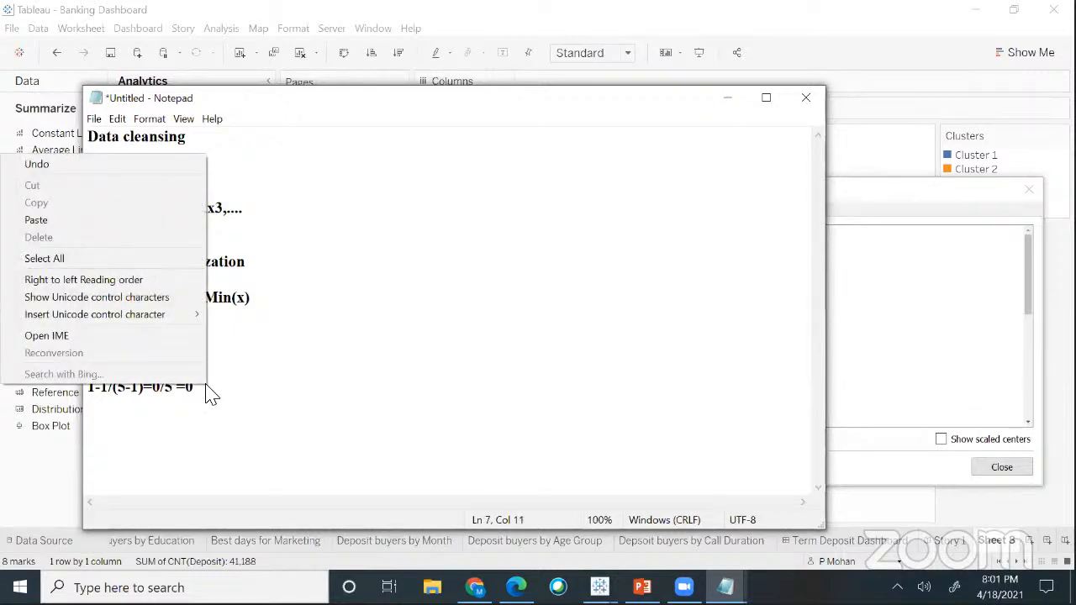
click(287, 397)
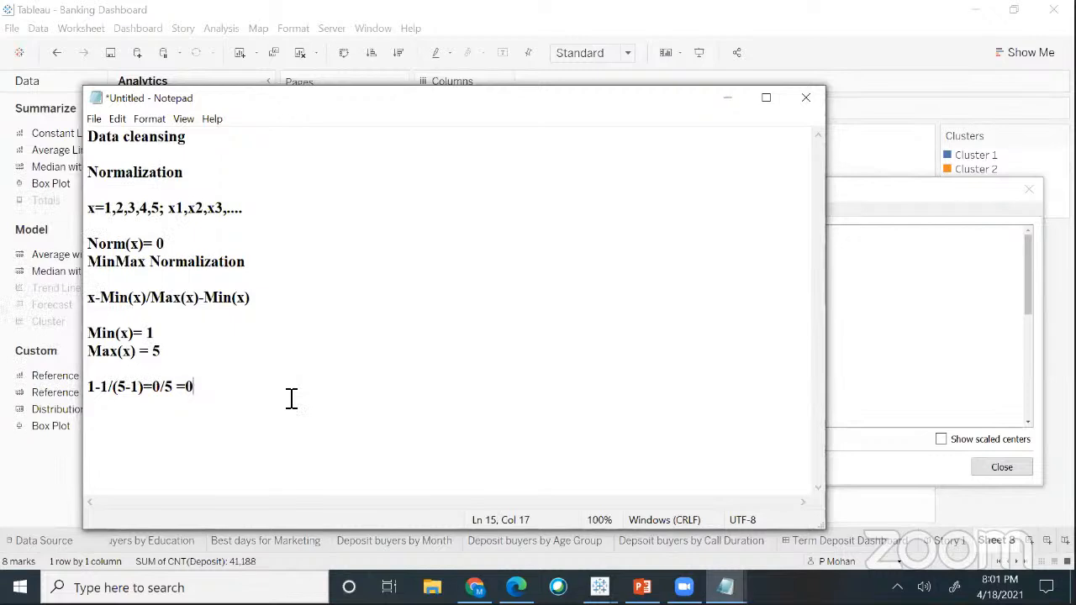
key(Return)
key(Return)
text(2-)
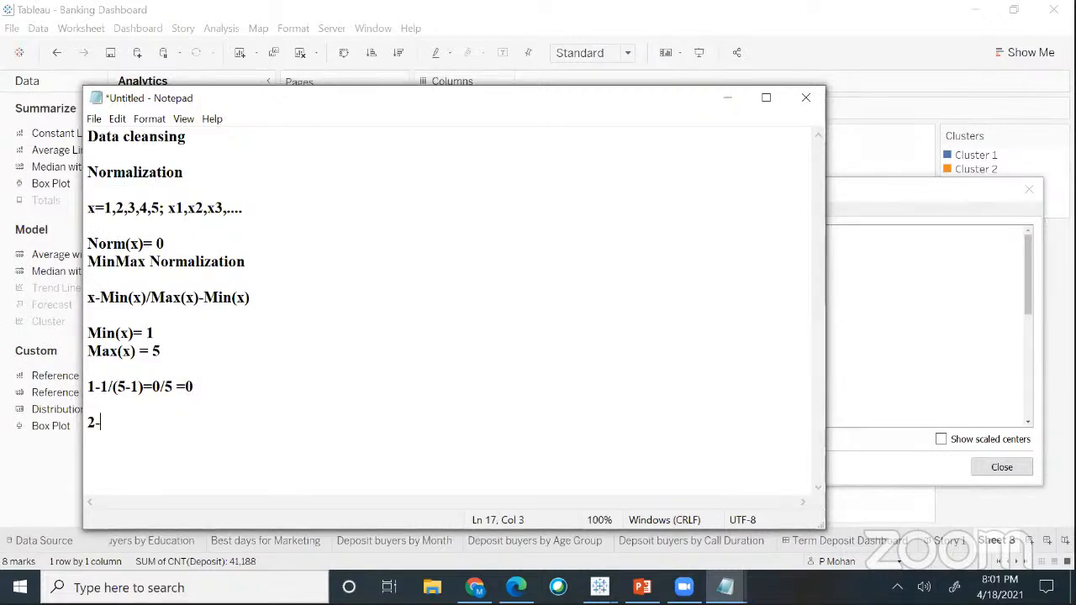
text(1/(5)
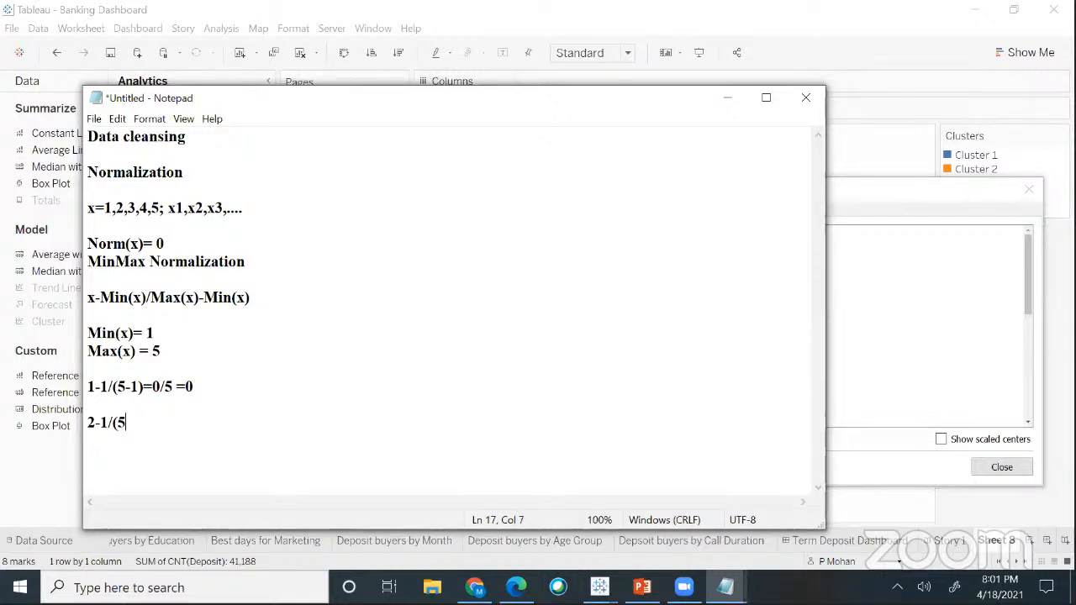
text(-1)
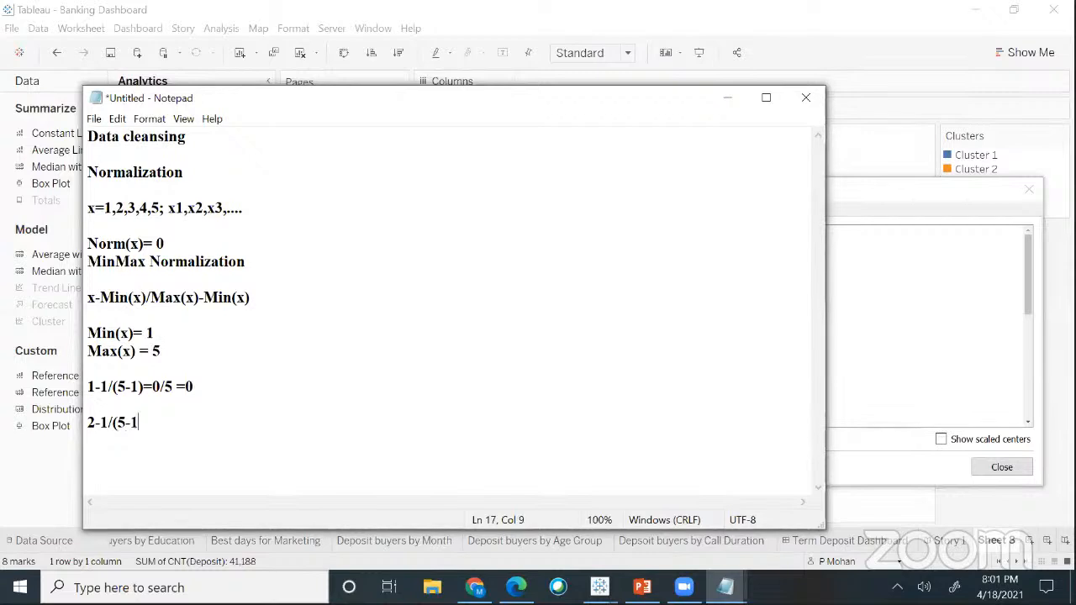
text()=1/4 =)
text(.)
key(BackSpace)
text(0.25)
- Extend the Norm(x) line to 0,0.25,....1 and highlight it alongside the original x values
click(184, 249)
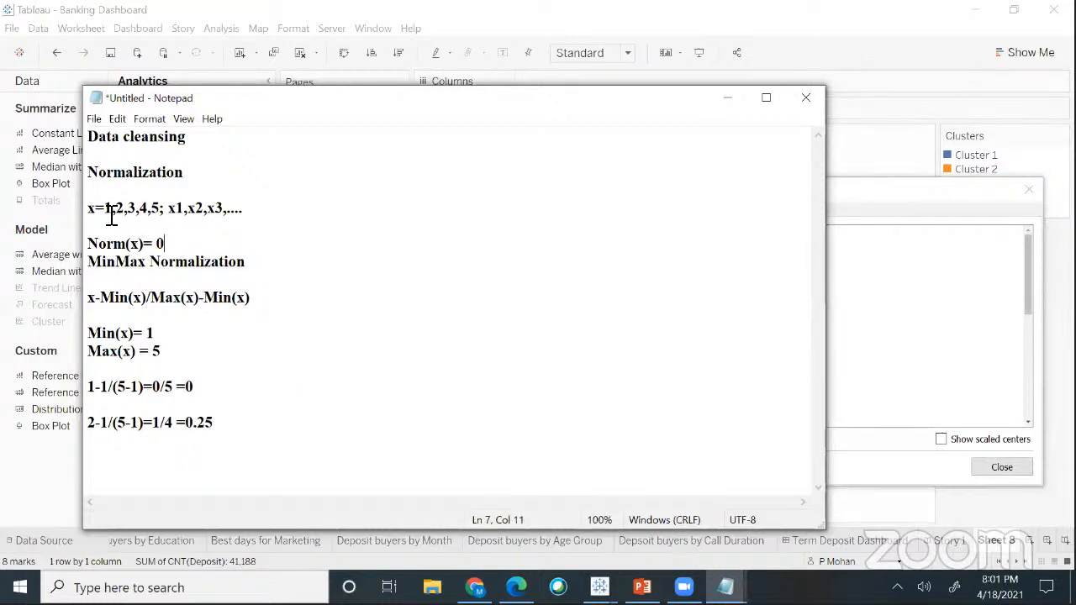
drag(116, 197, 107, 211)
click(167, 250)
drag(117, 210, 127, 215)
click(173, 244)
text(,0.25)
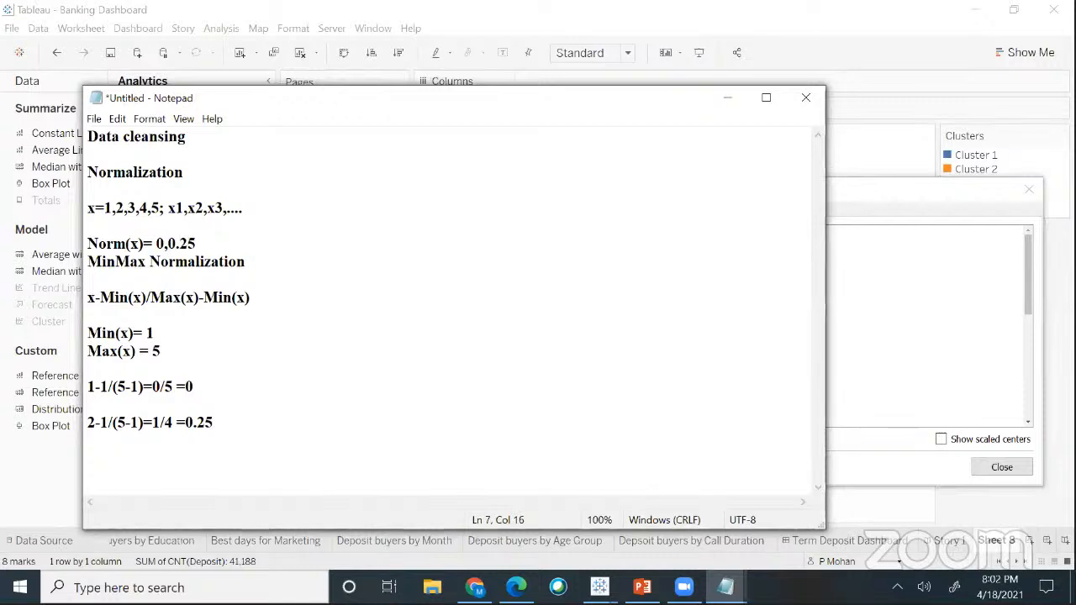
text(,)
click(230, 433)
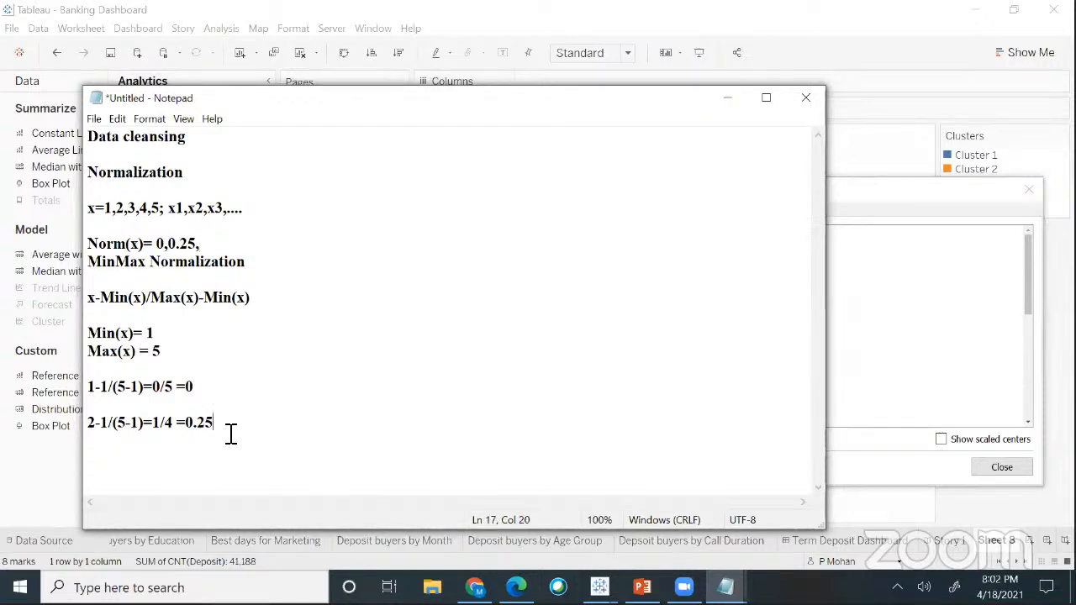
key(Return)
click(212, 246)
text(....1)
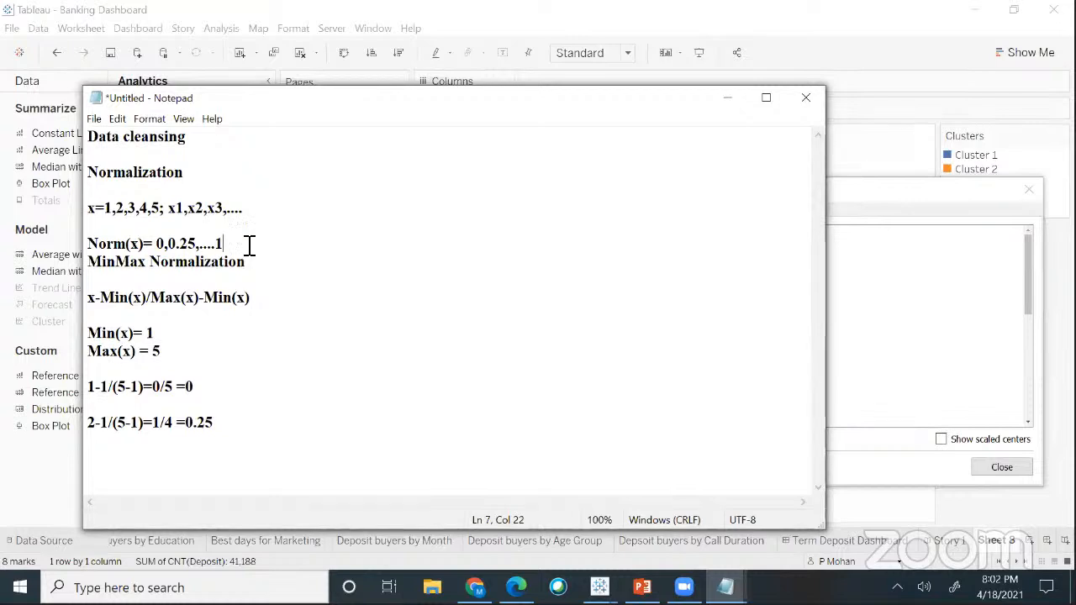
drag(230, 243, 153, 243)
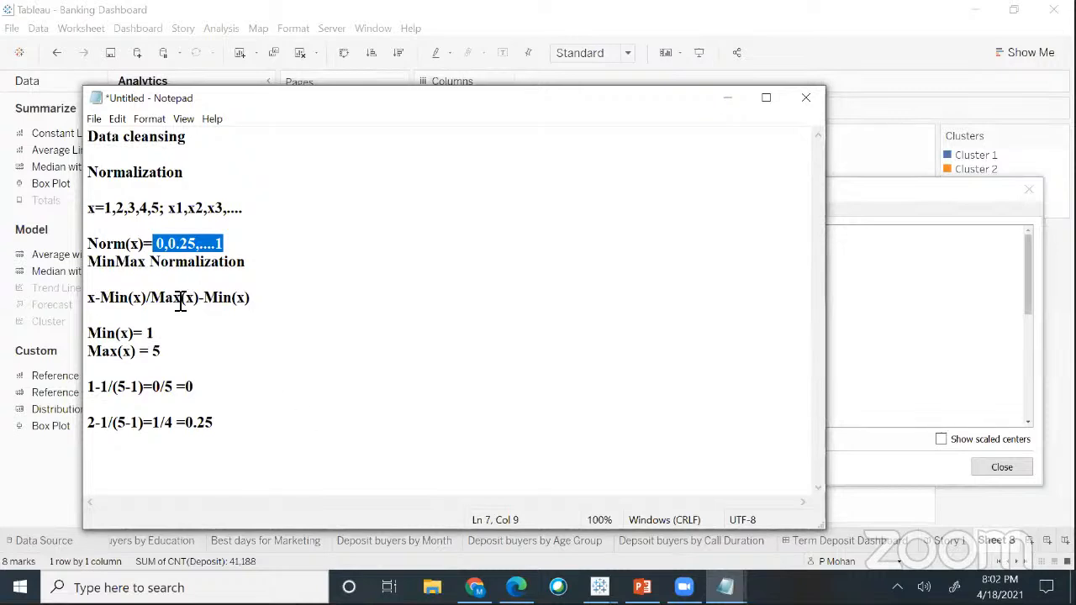
click(117, 226)
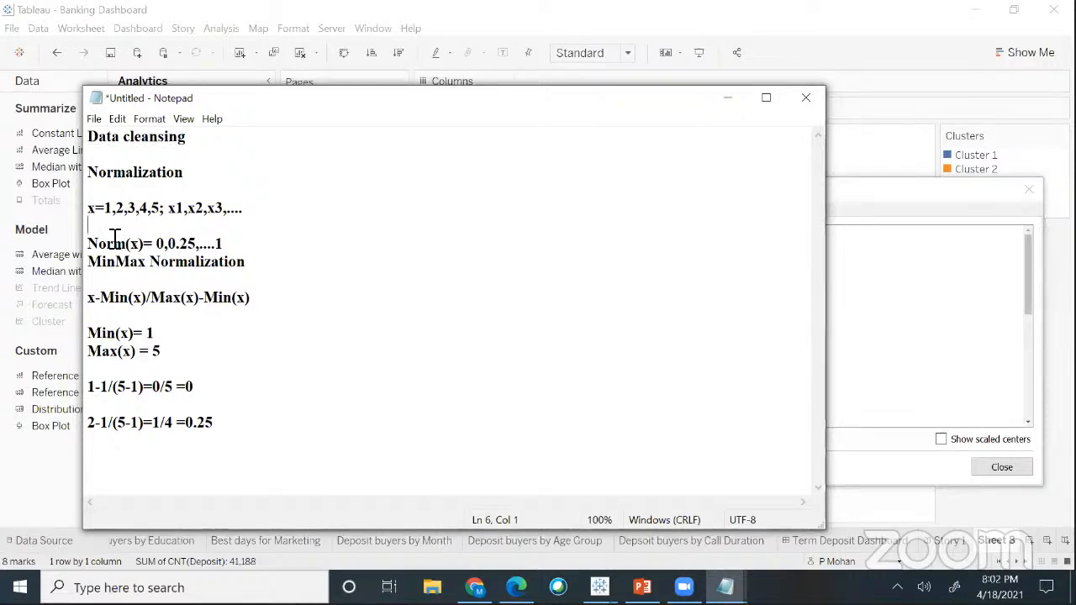
drag(104, 207, 160, 216)
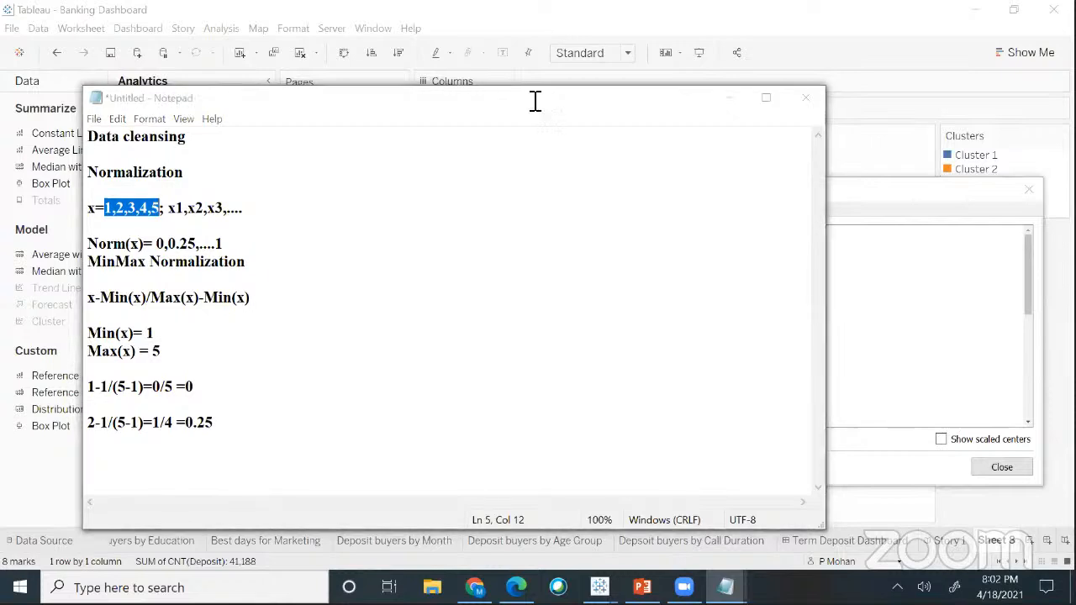
- Replace the x values with 25,15,34,45,12 and clear the old Norm(x) values
click(115, 215)
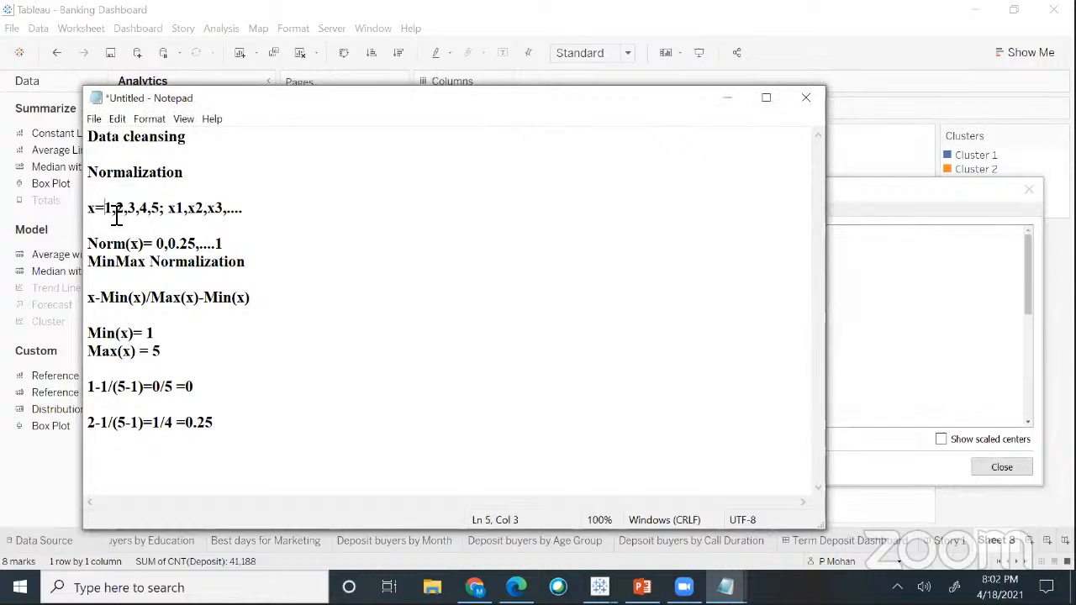
key(Delete)
key(Delete)
key(Delete)
key(Delete)
key(Delete)
key(Delete)
key(Delete)
key(BackSpace)
key(Delete)
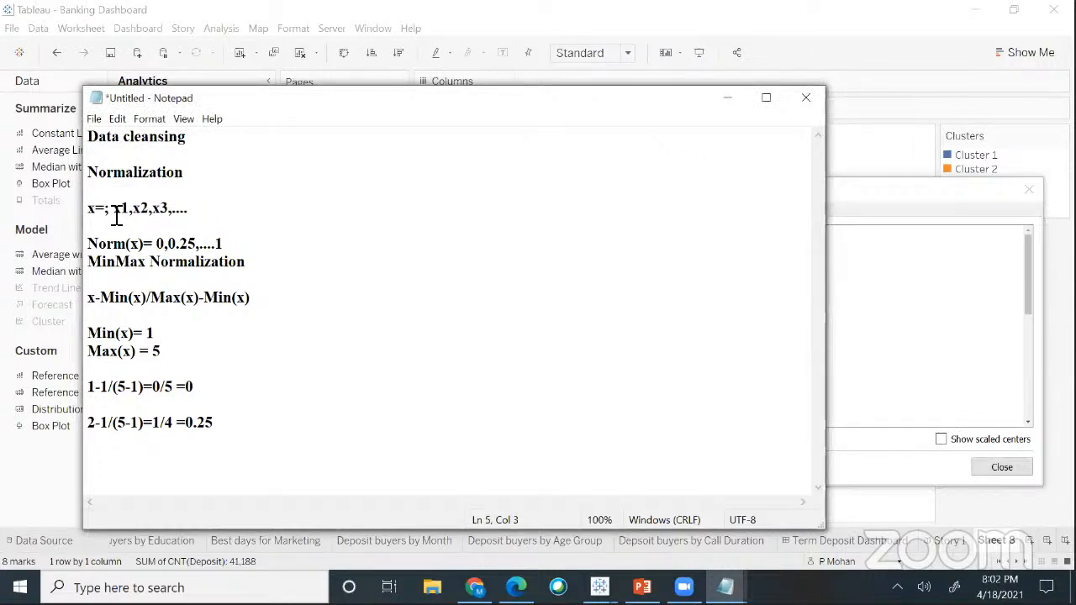
text(25,)
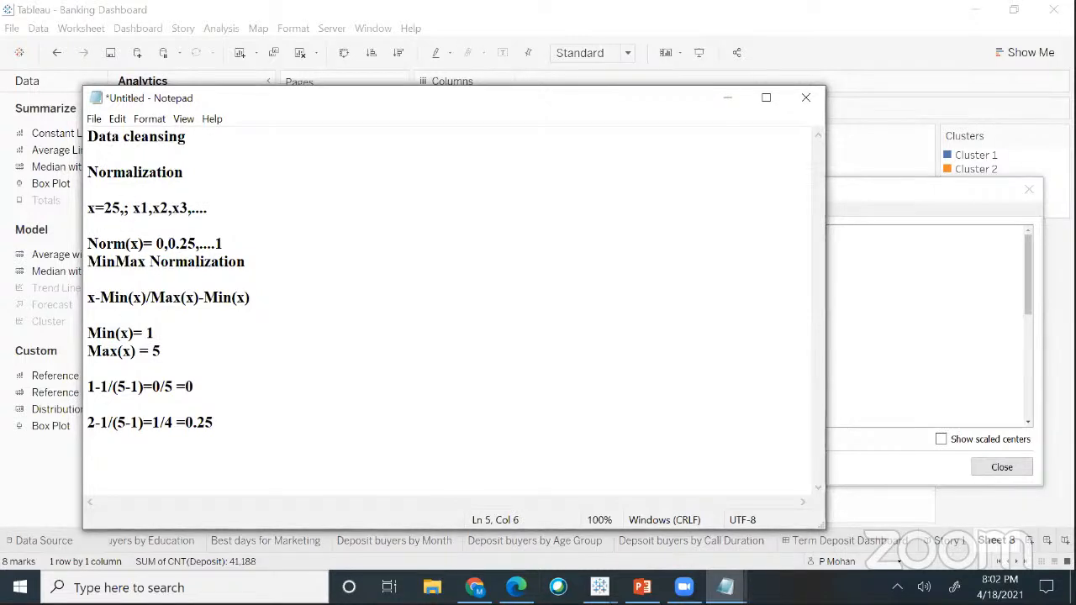
text(15)
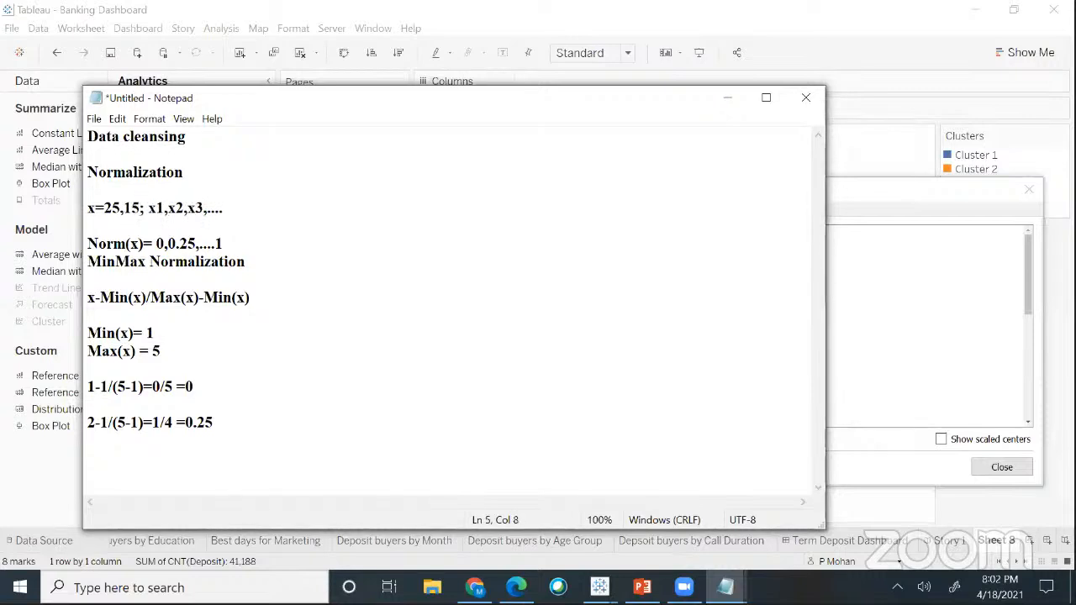
text(,34,)
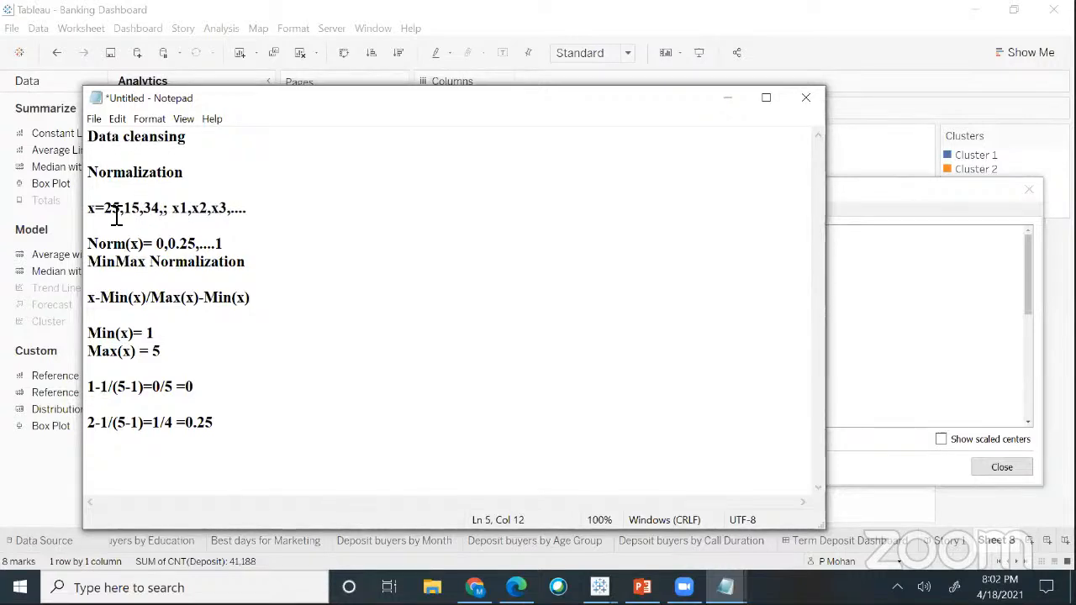
text(45,12)
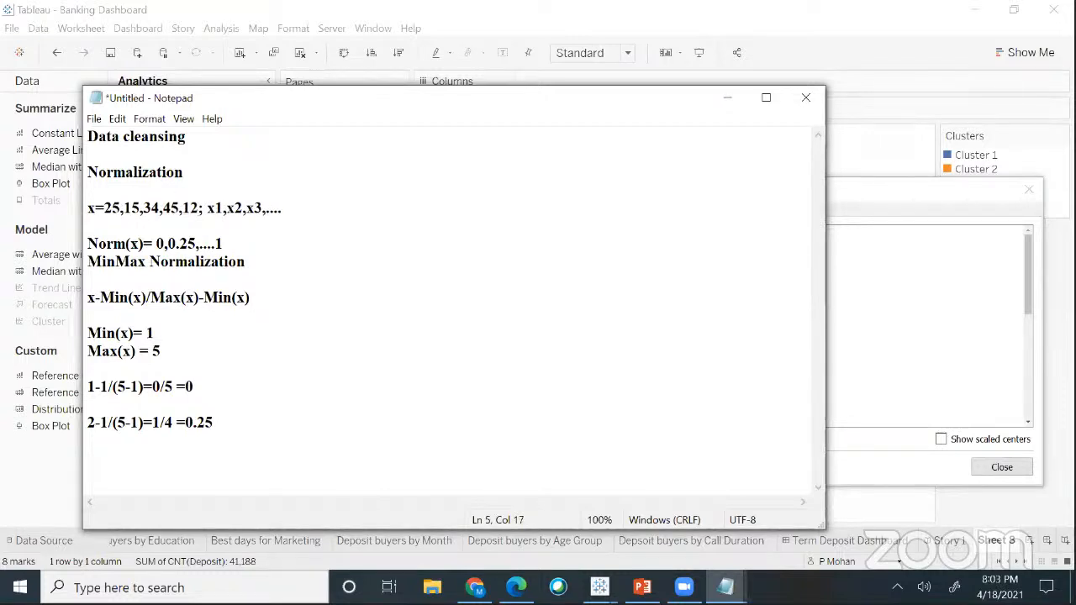
drag(106, 211, 197, 215)
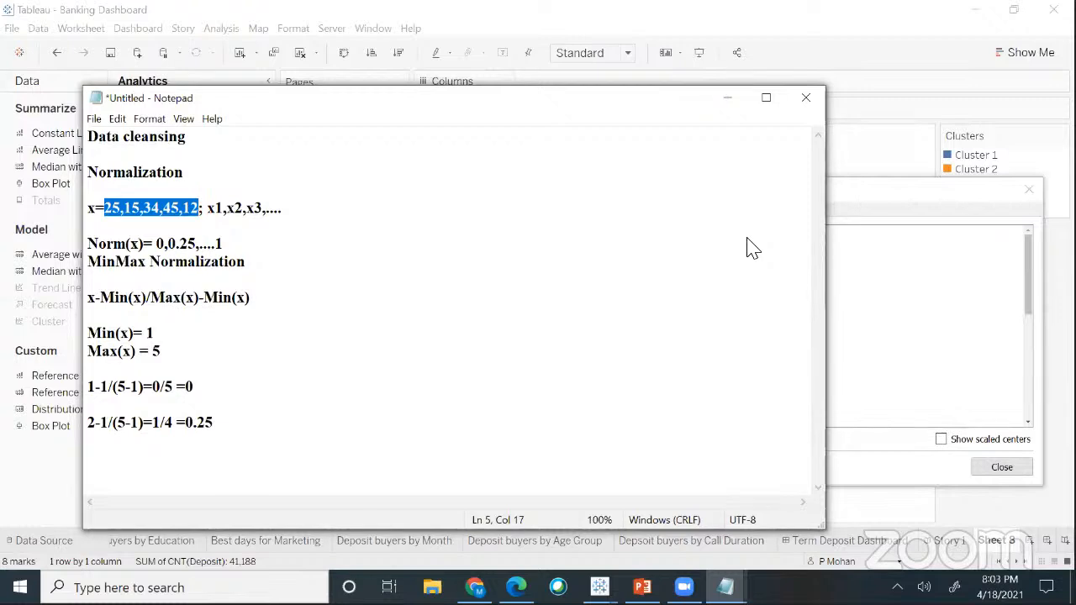
click(189, 248)
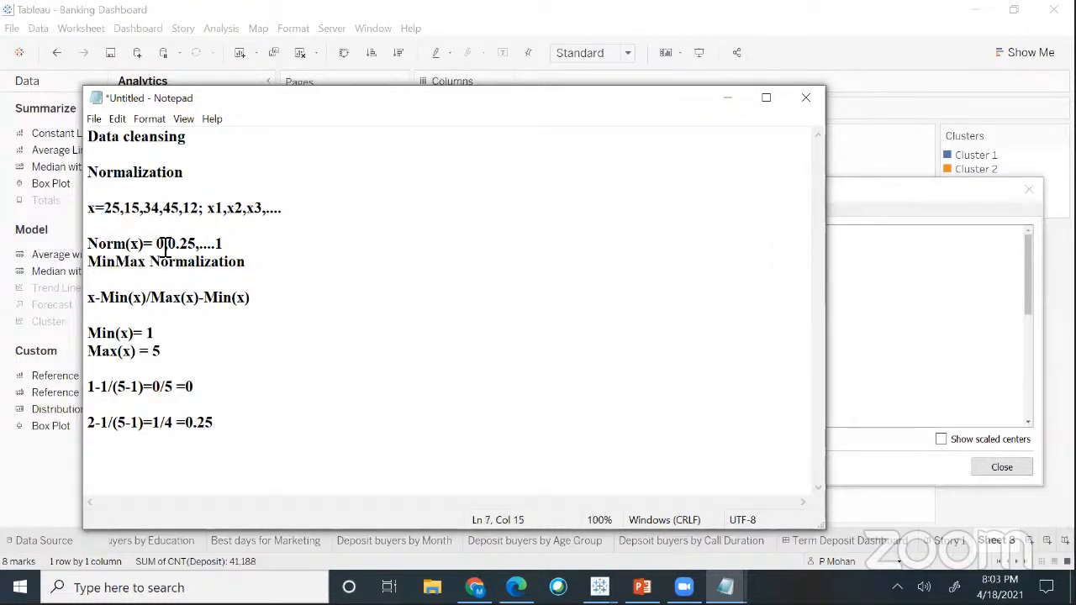
double_click(241, 242)
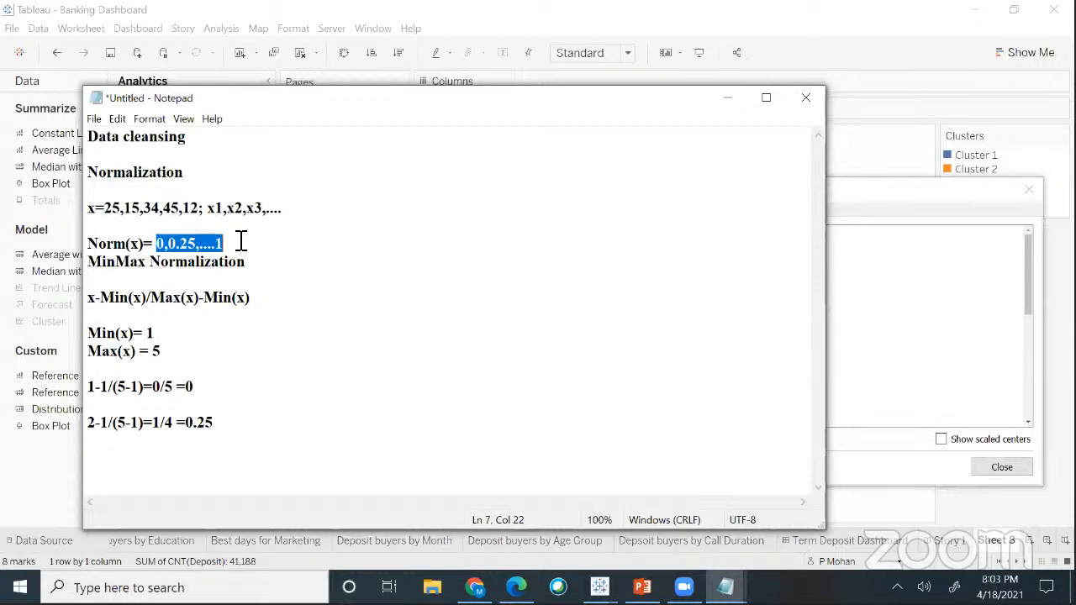
key(BackSpace)
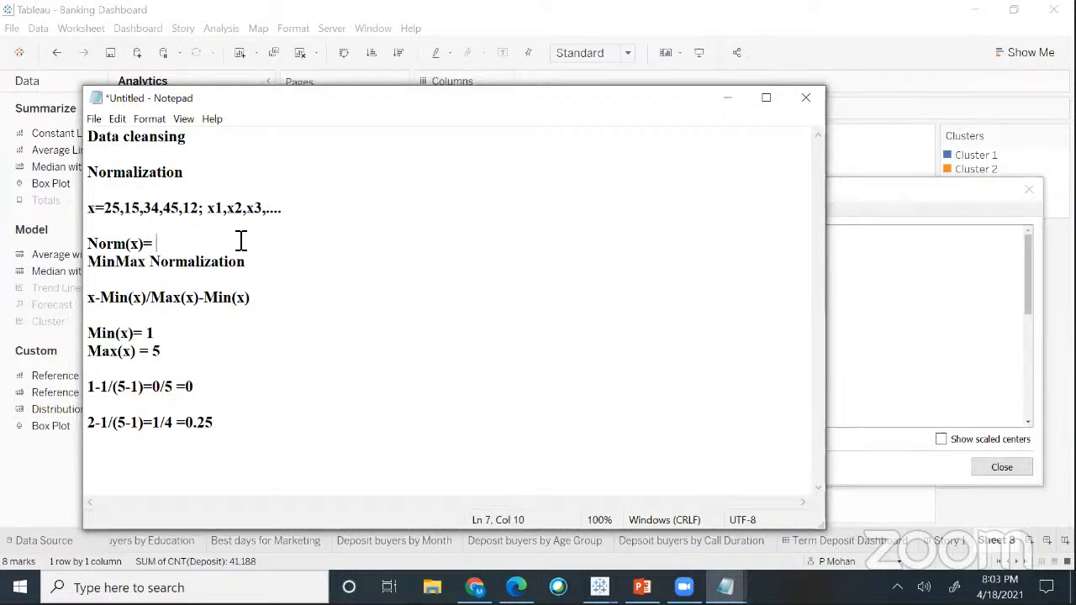
- Change Min(x) to 12 and Max(x) to 45, and delete the two old calculation lines
click(157, 334)
key(BackSpace)
text(12)
click(162, 352)
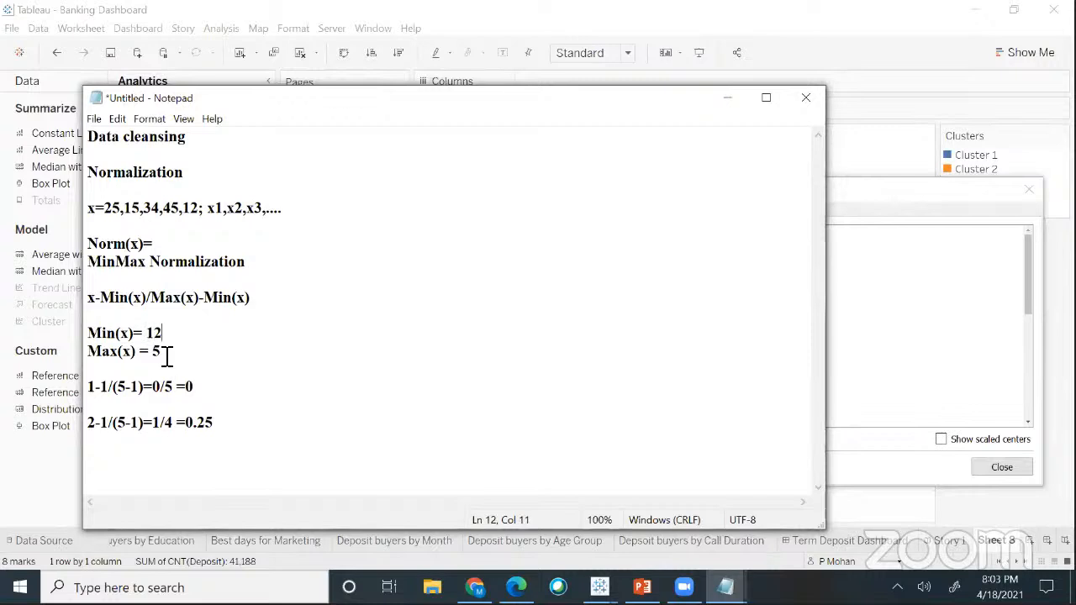
key(BackSpace)
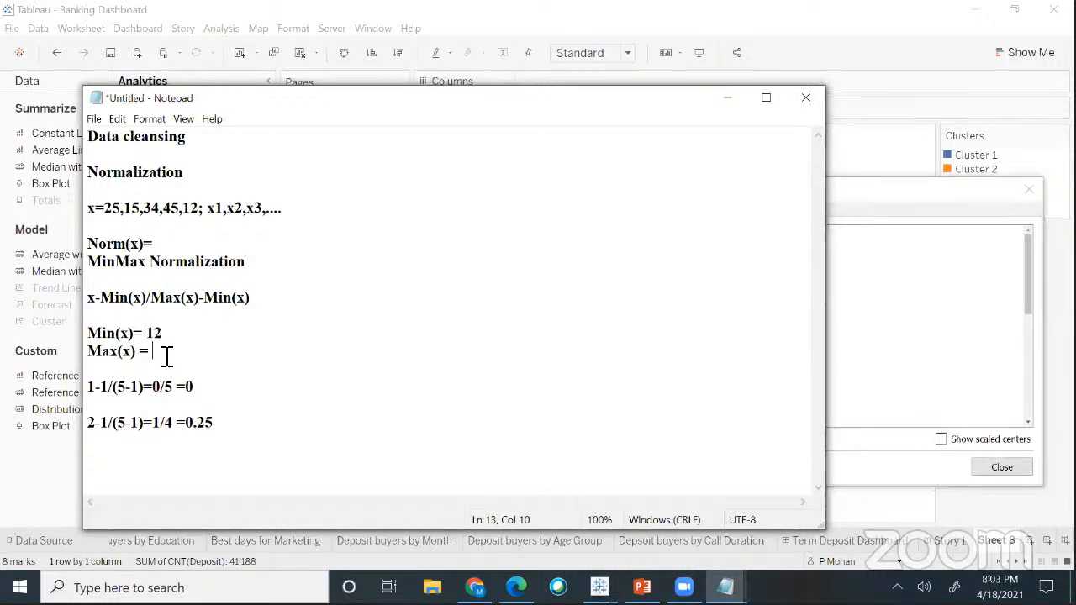
text(45)
click(90, 386)
shift+click(266, 429)
key(Delete)
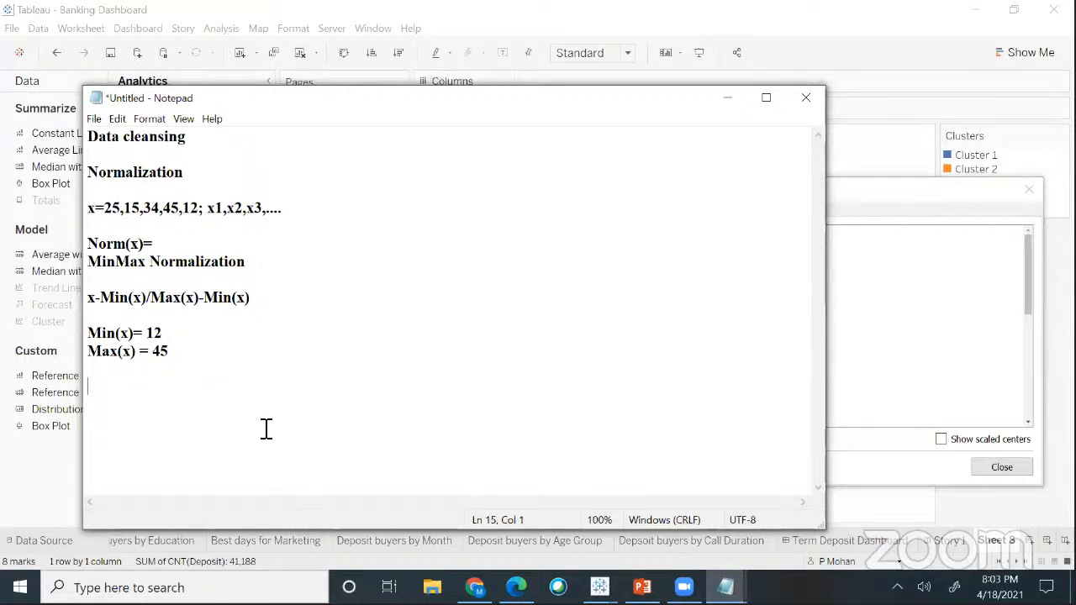
- Normalize 25 as 25-12/(45-12)= 13/33 =0.39 and enter 0.39 on the Norm(x) line
click(107, 208)
double_click(121, 209)
click(134, 414)
text(25-12/)
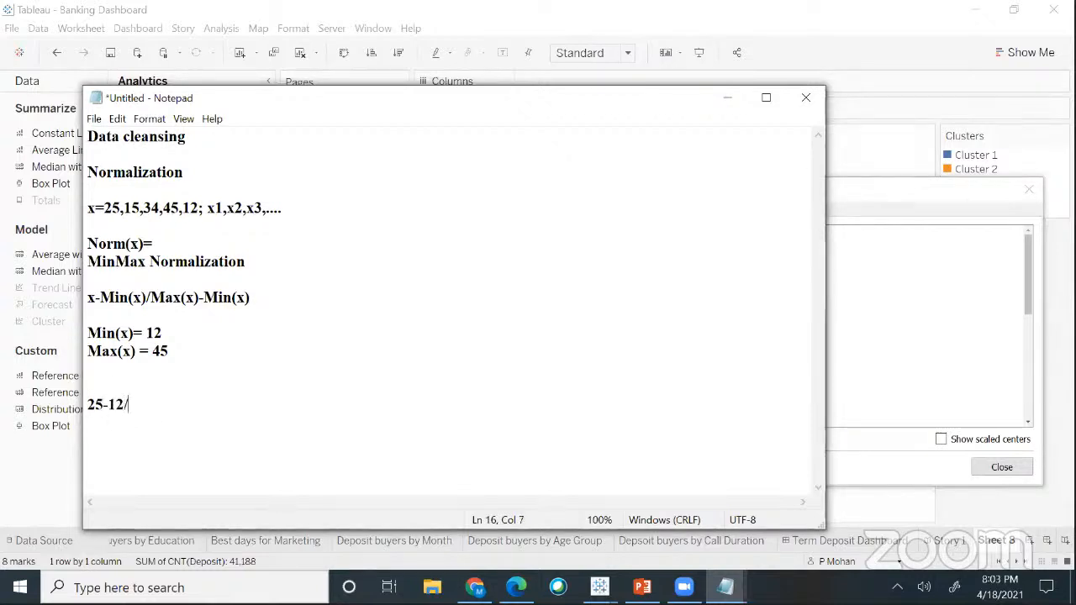
text(()
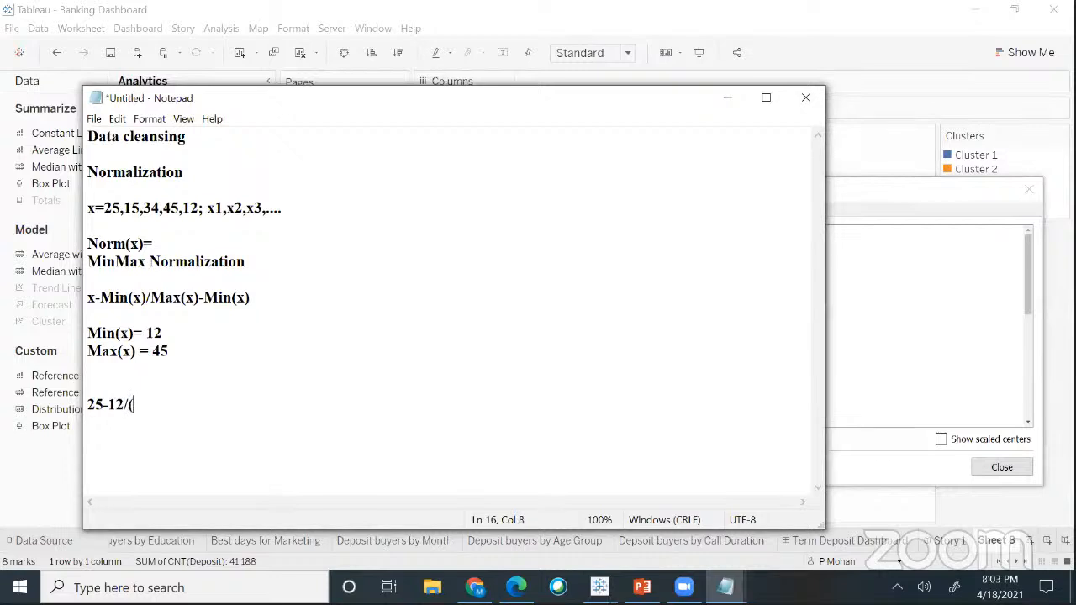
text(45-12)= )
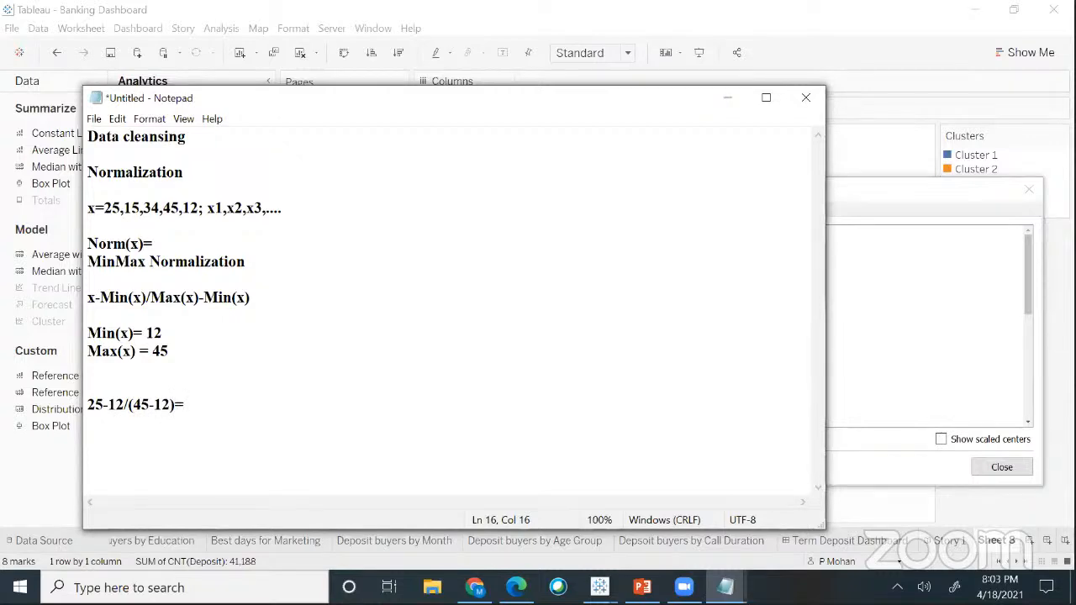
text(13/33 )
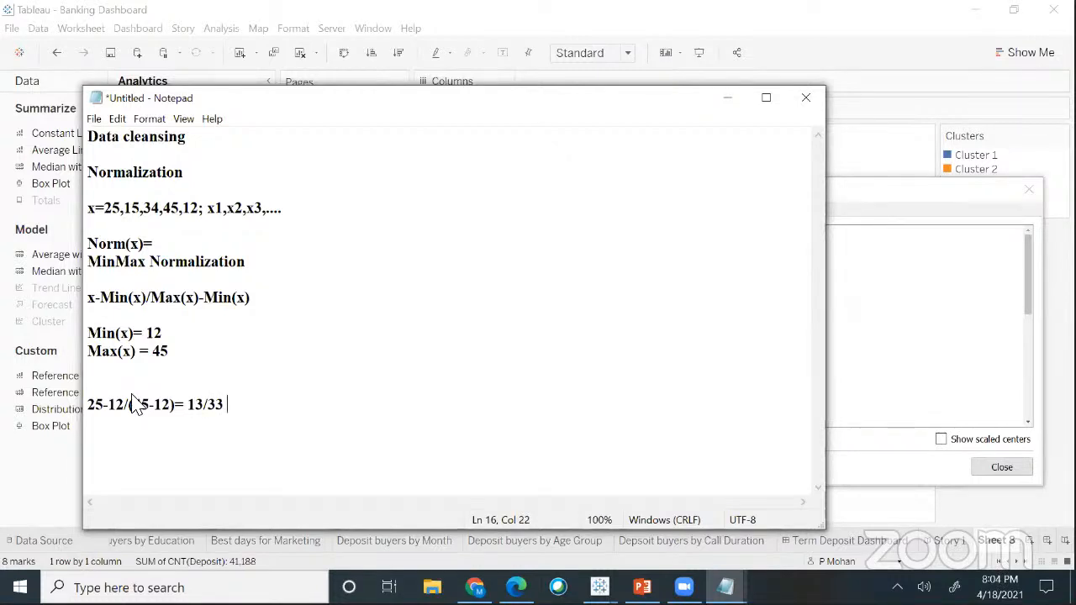
text(=)
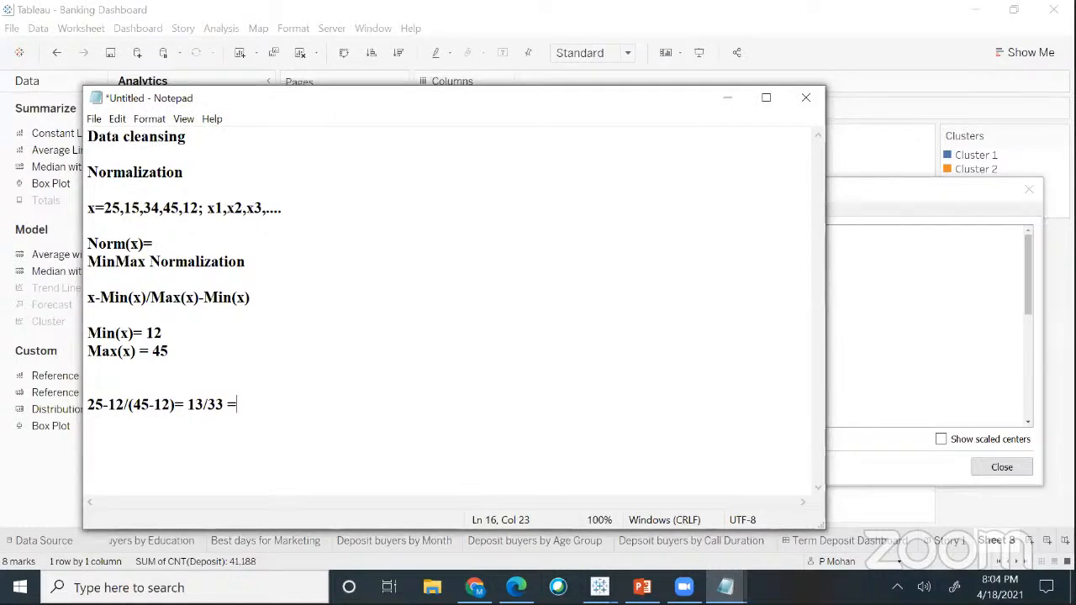
text(0.39)
drag(260, 412, 243, 415)
click(179, 249)
text(0.39)
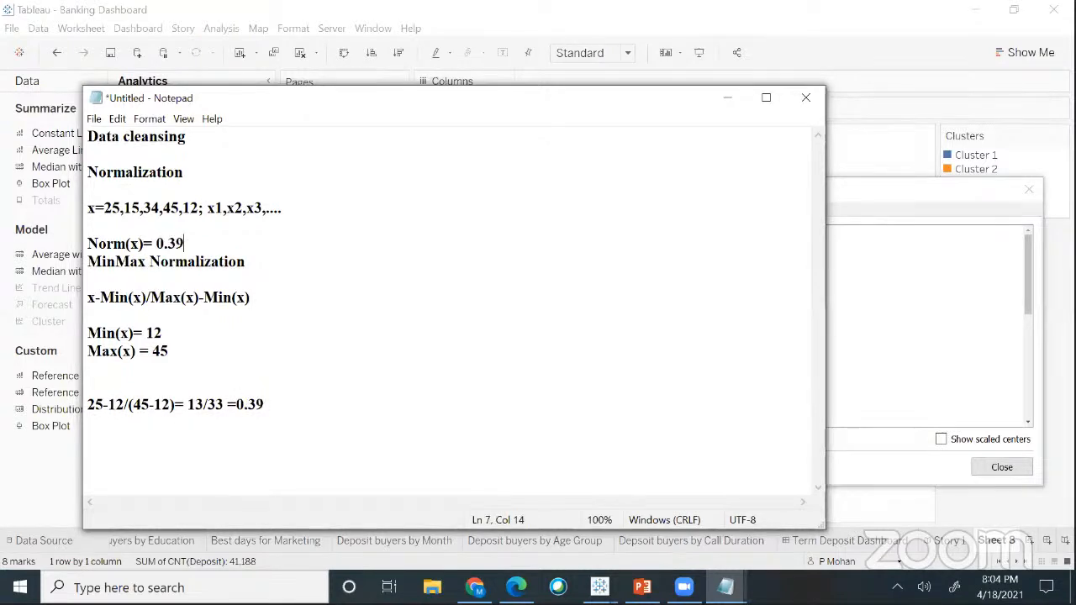
- Normalize 15 as 3/33 = 0.091 and extend Norm(x) to 0.39,0.091,......1
click(297, 404)
key(Return)
text(15-12/(45-12)
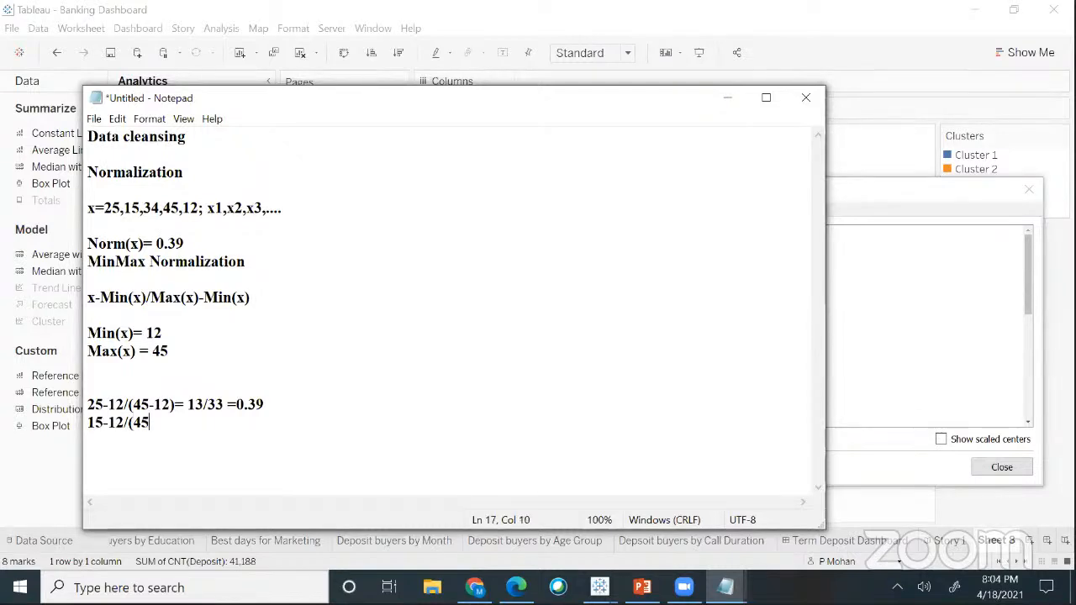
text() = )
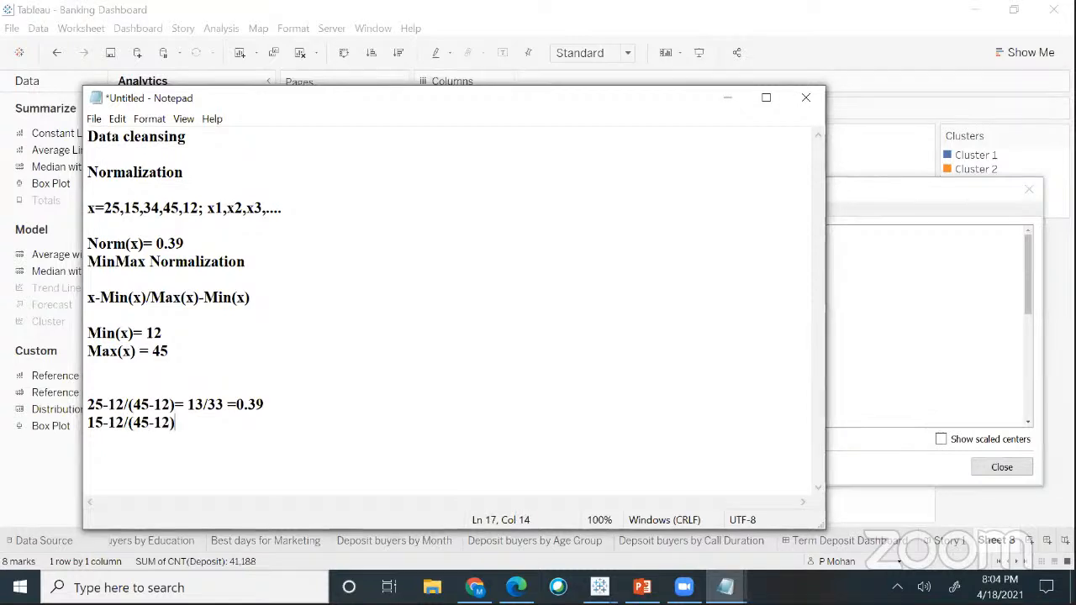
text(3)
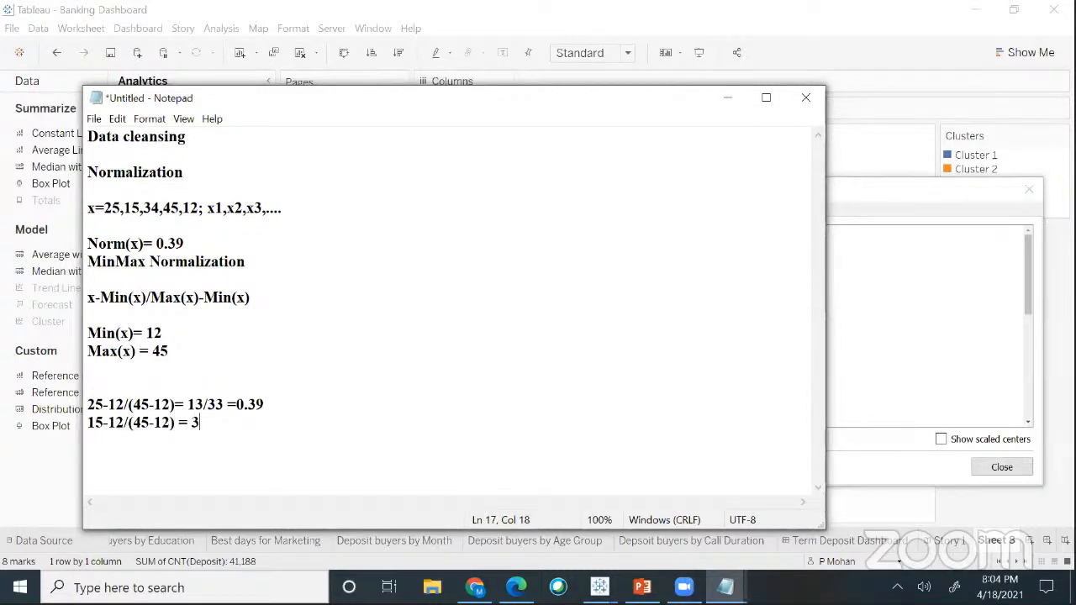
text(/33 =)
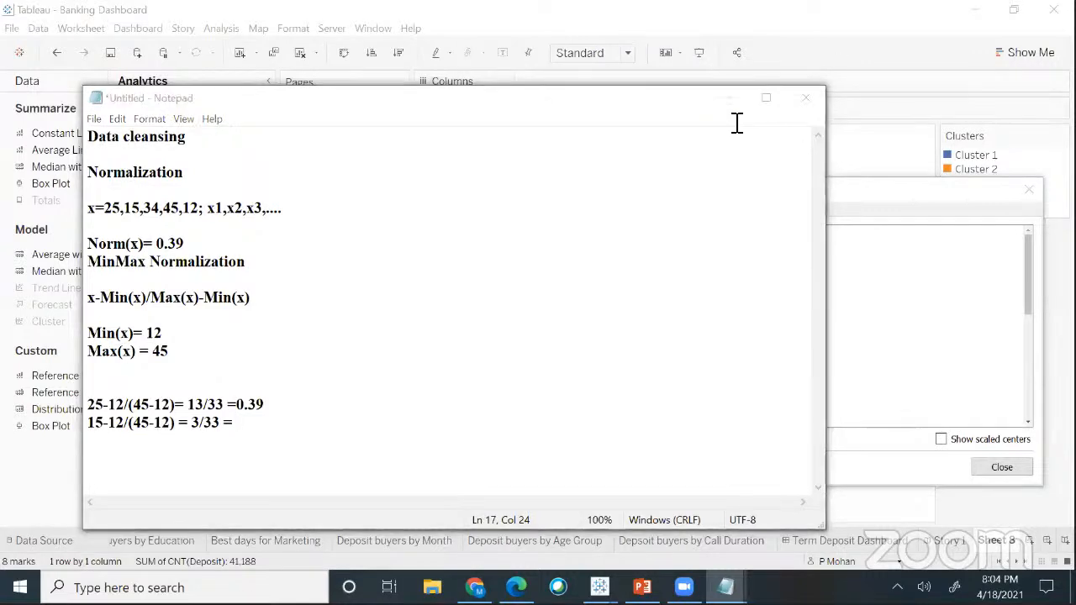
click(281, 437)
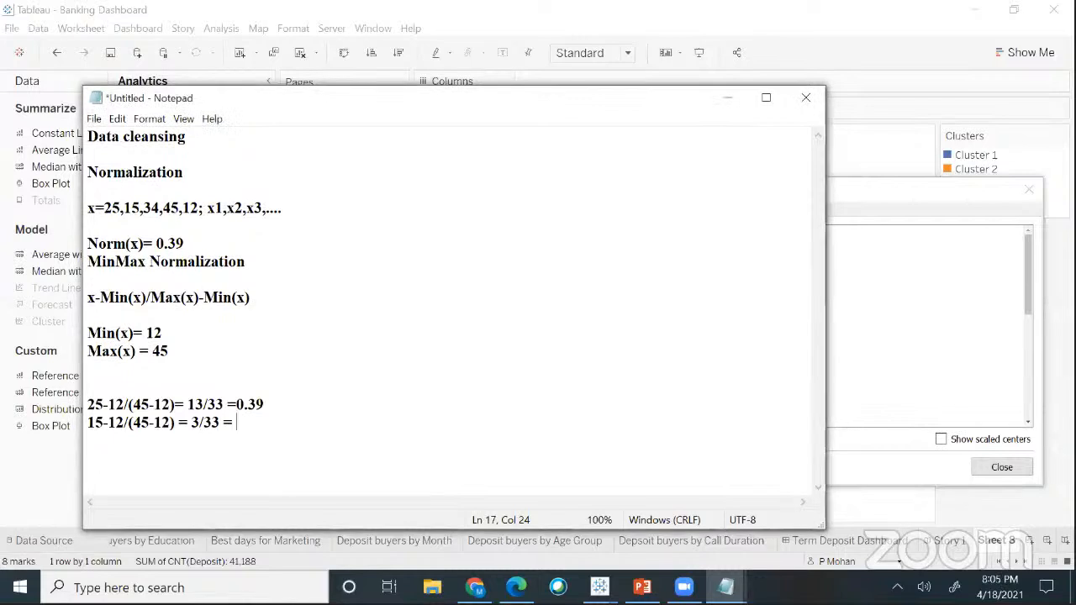
text(0.091)
click(222, 252)
text(,0)
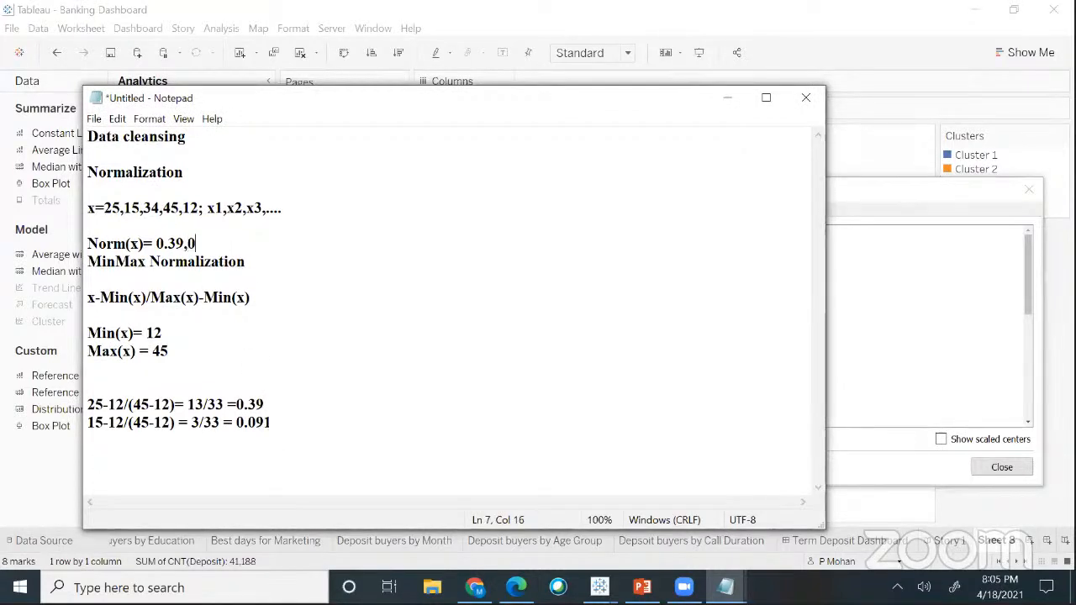
text(.091)
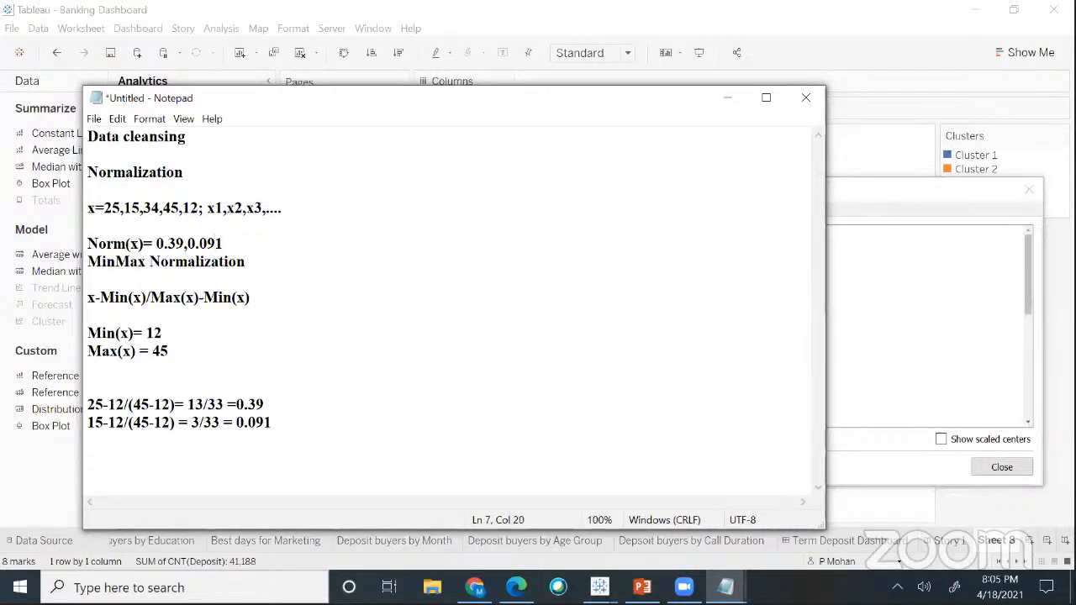
text(,)
text(......1)
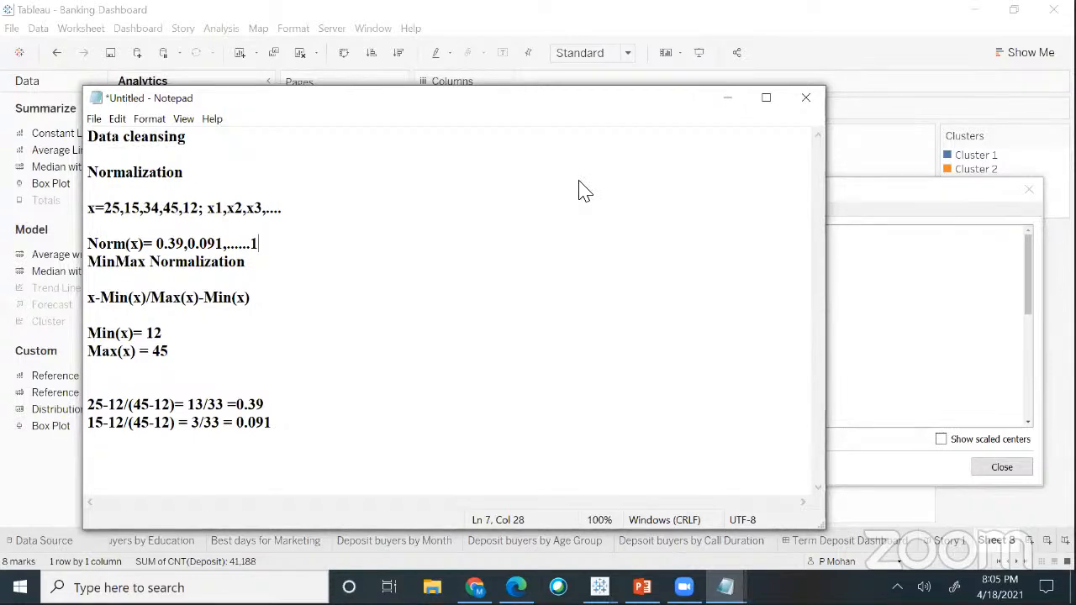
- Close Notepad without saving and point out the Normalized scaling in the cluster summary
click(801, 101)
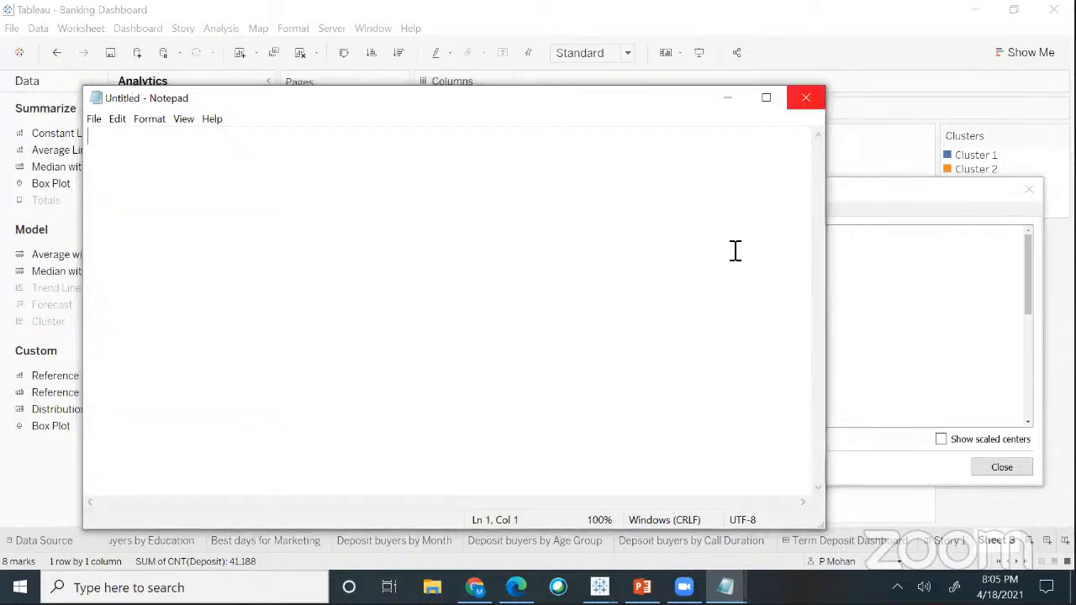
click(804, 102)
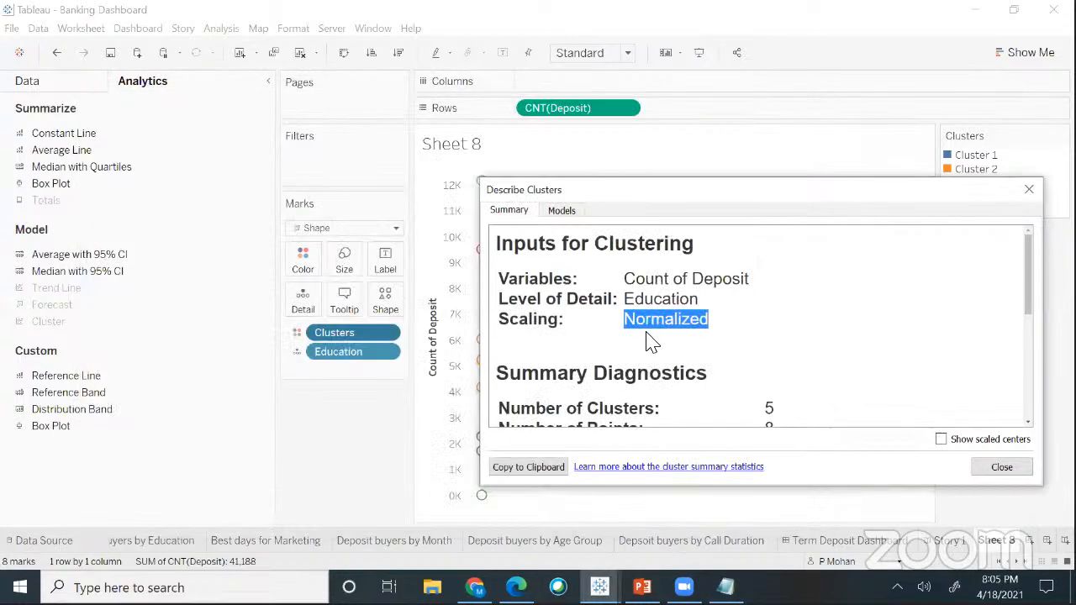
drag(627, 319, 725, 312)
click(667, 110)
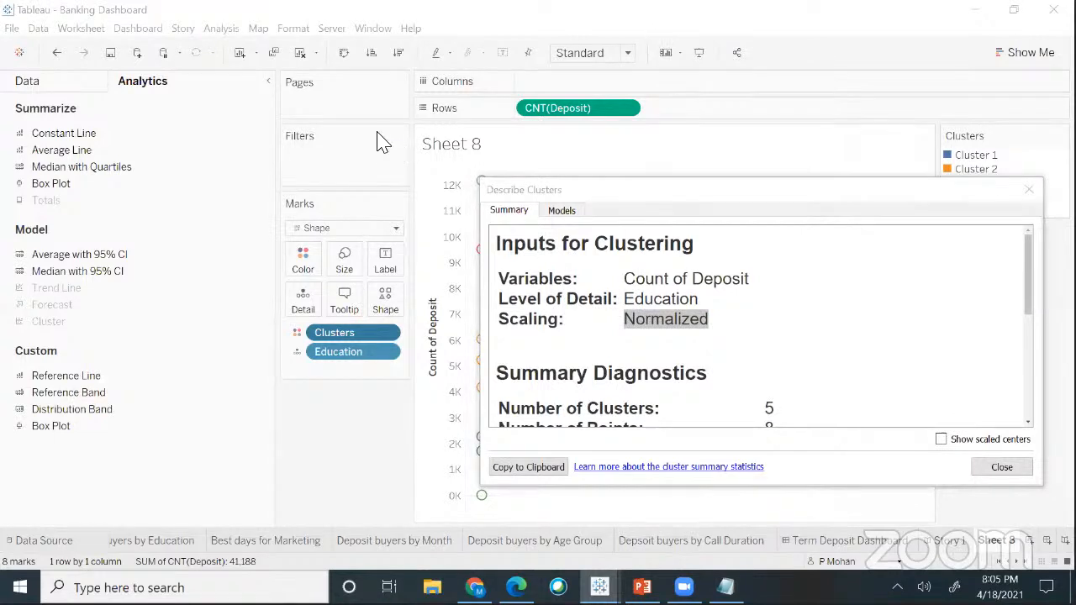
click(617, 339)
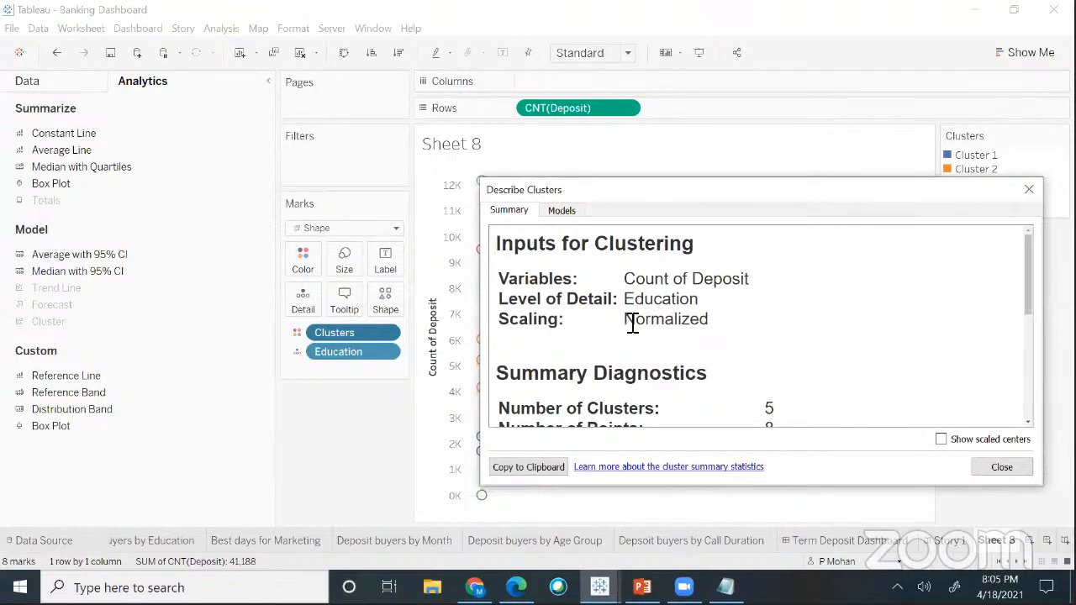
drag(626, 319, 714, 320)
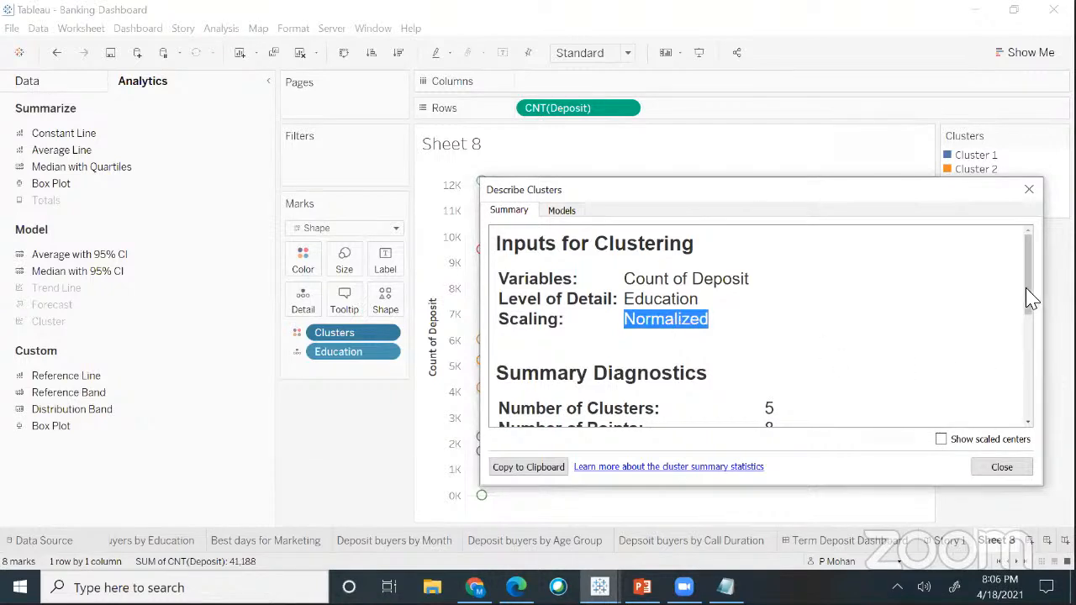
- Scroll to Summary Diagnostics and highlight the 8 points and the sum-of-squares rows
scroll(967, 327, down, 1)
scroll(967, 328, down, 1)
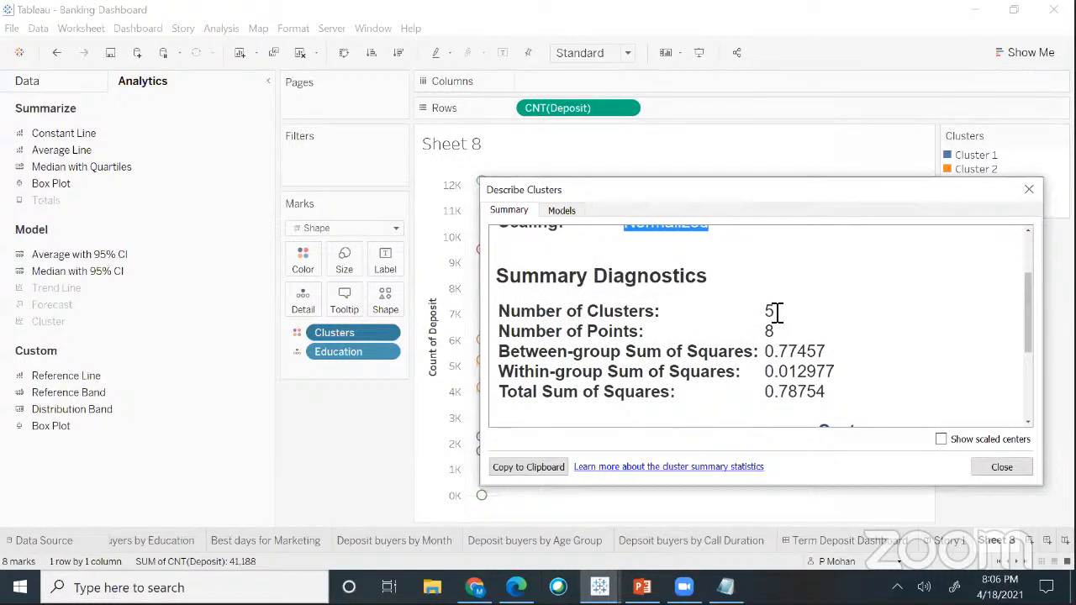
drag(777, 313, 761, 319)
click(777, 336)
double_click(777, 336)
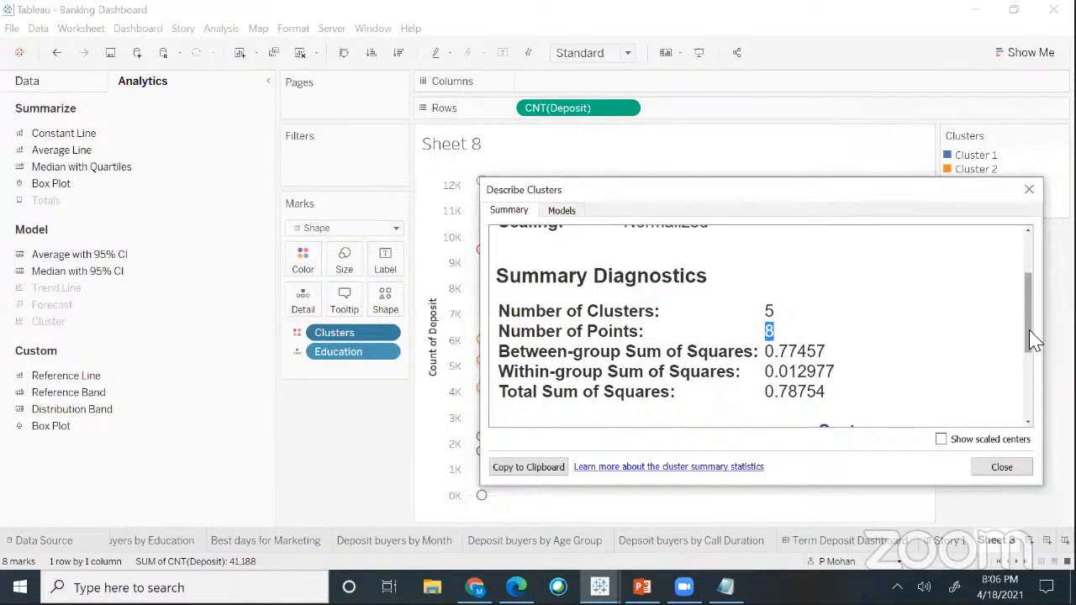
scroll(1034, 341, down, 1)
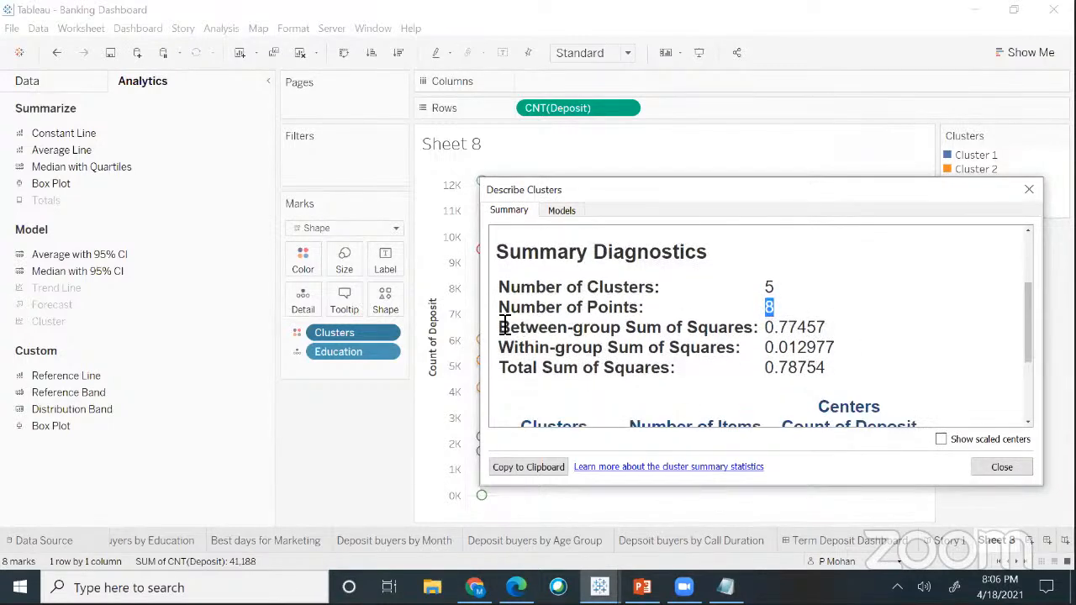
click(627, 347)
drag(627, 347, 763, 353)
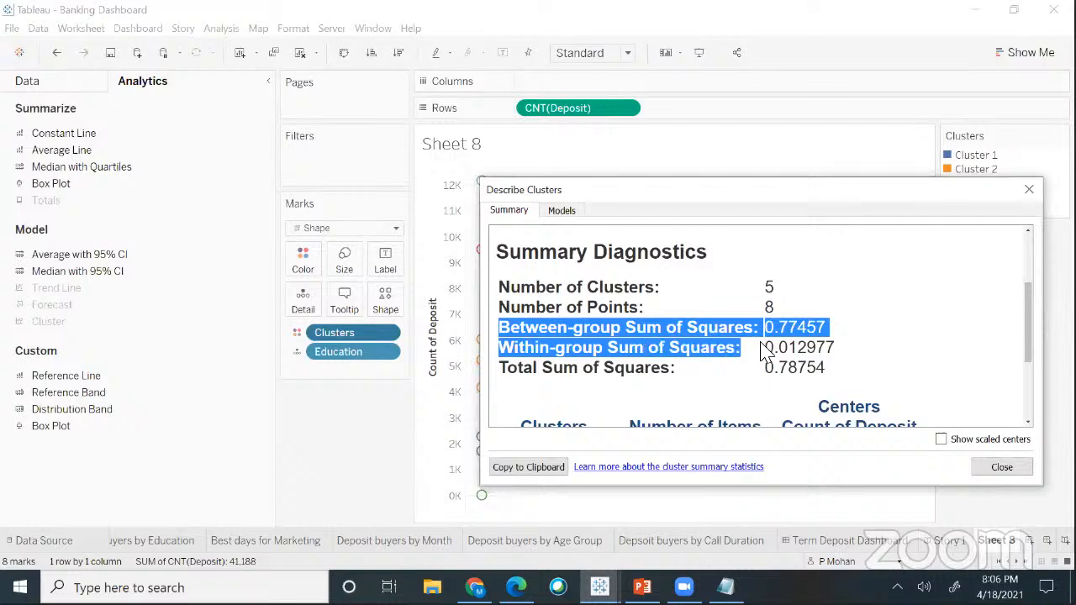
click(622, 348)
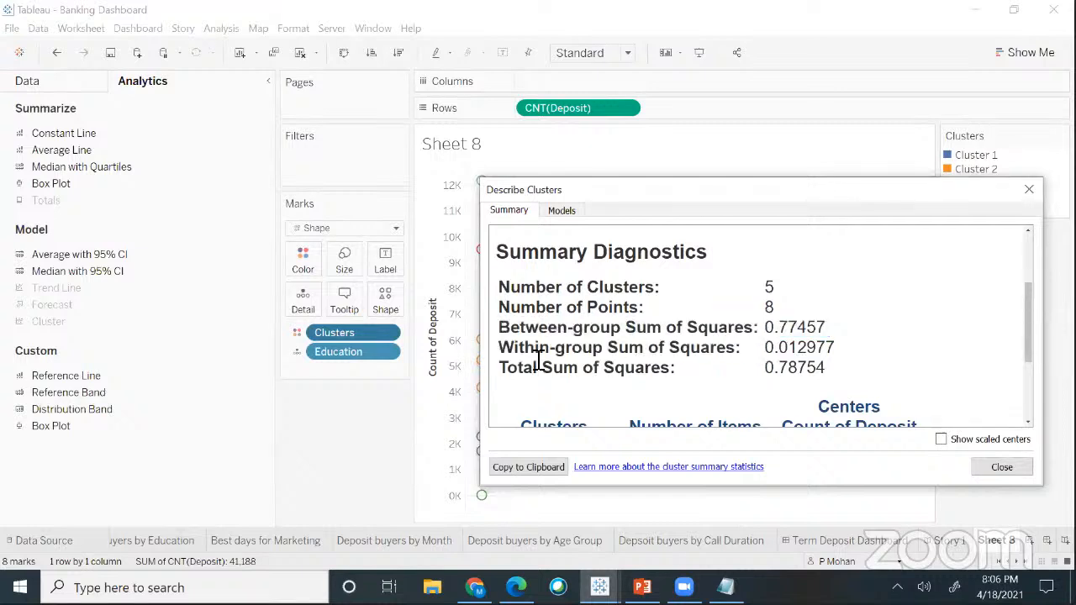
drag(502, 346, 766, 353)
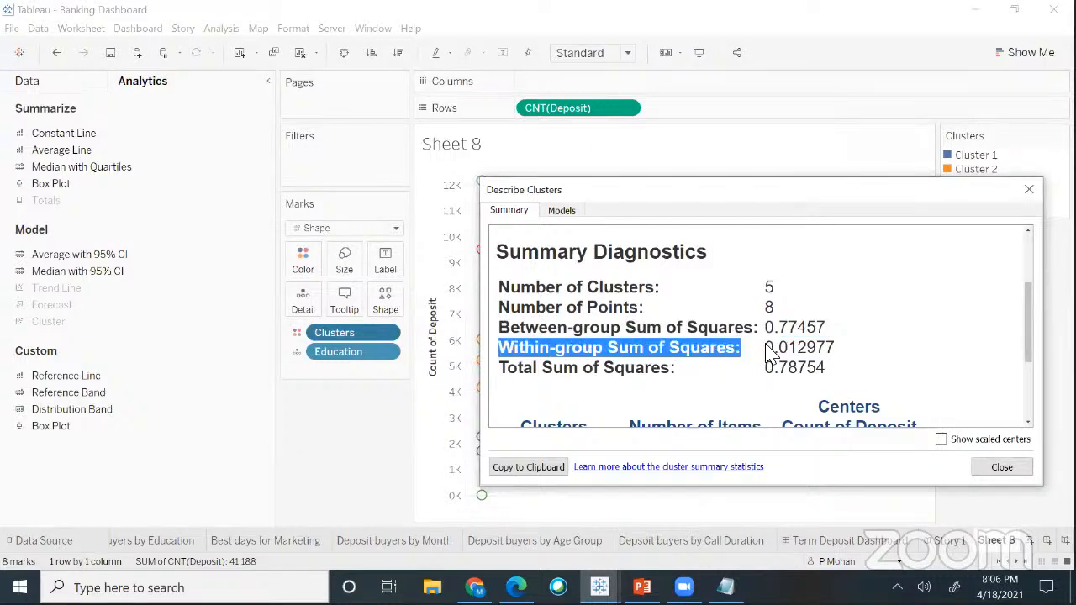
click(716, 368)
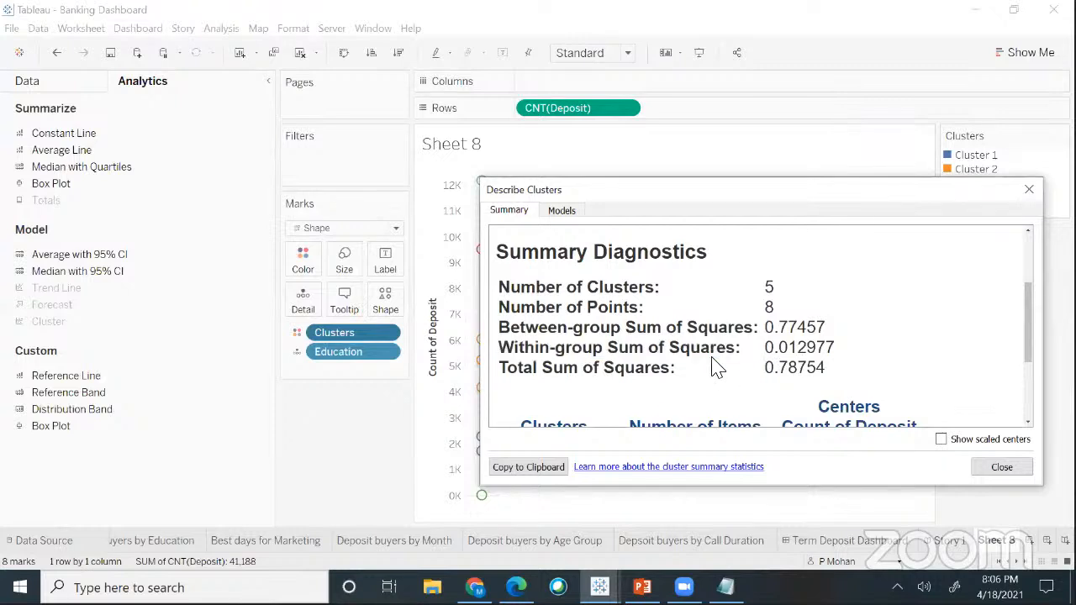
- Highlight the 5 clusters, between-group value 0.77457 and within-group value 0.012977
double_click(768, 290)
mouse_move(1028, 294)
mouse_down()
mouse_move(1029, 282)
mouse_move(1029, 310)
mouse_up()
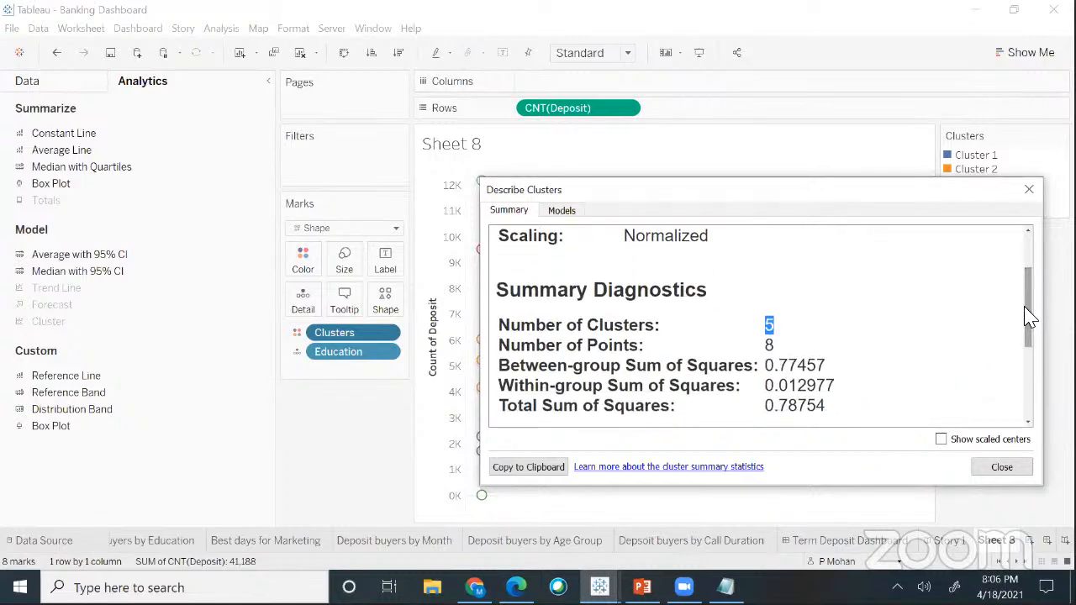
click(807, 324)
drag(767, 330, 780, 334)
drag(1023, 319, 1025, 321)
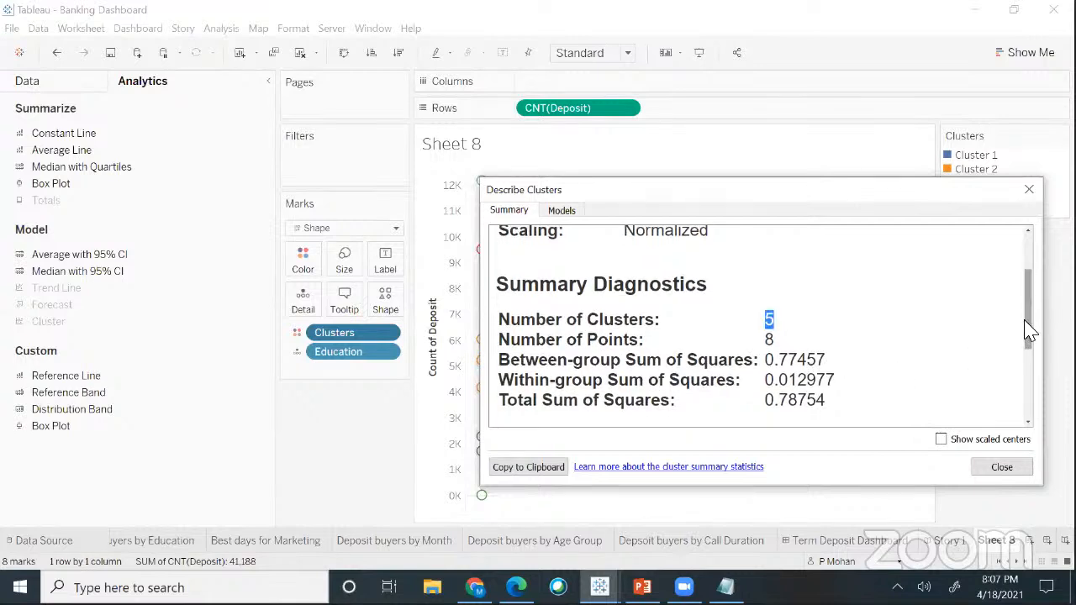
click(780, 365)
drag(765, 361, 799, 361)
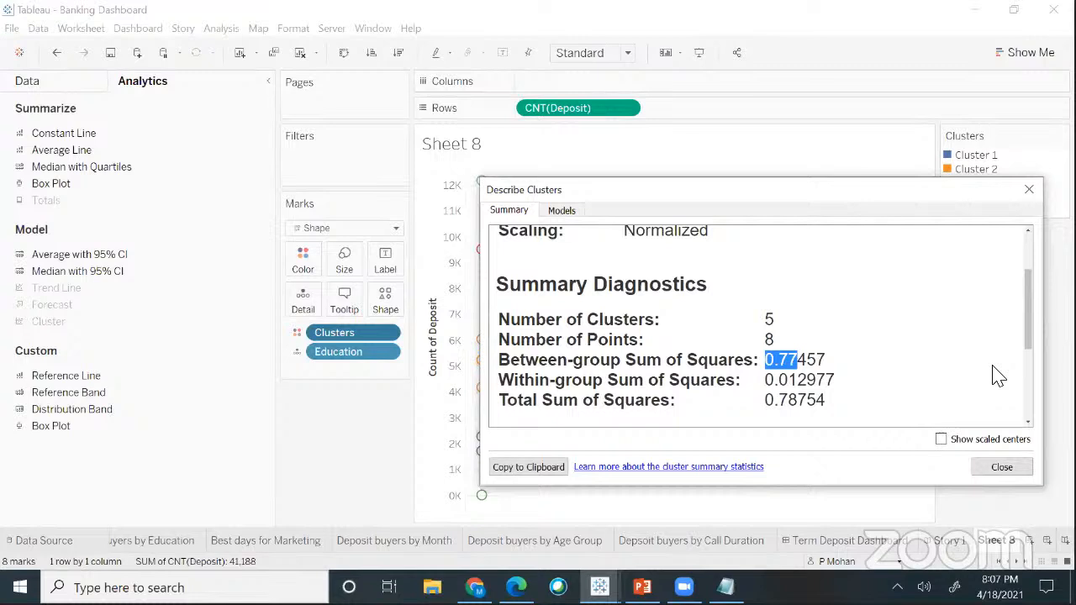
click(771, 367)
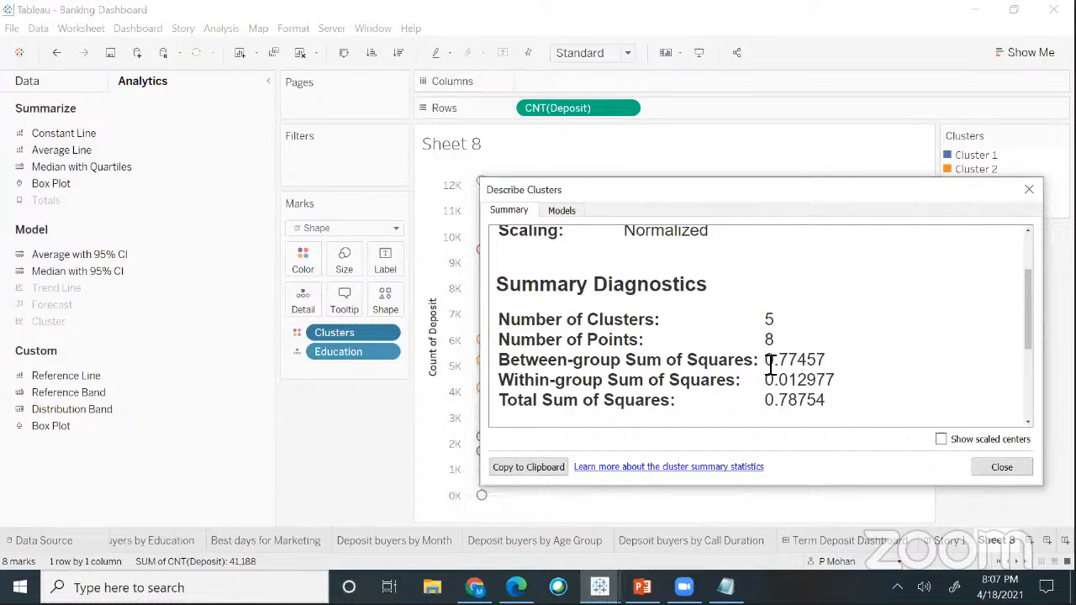
drag(770, 366, 795, 364)
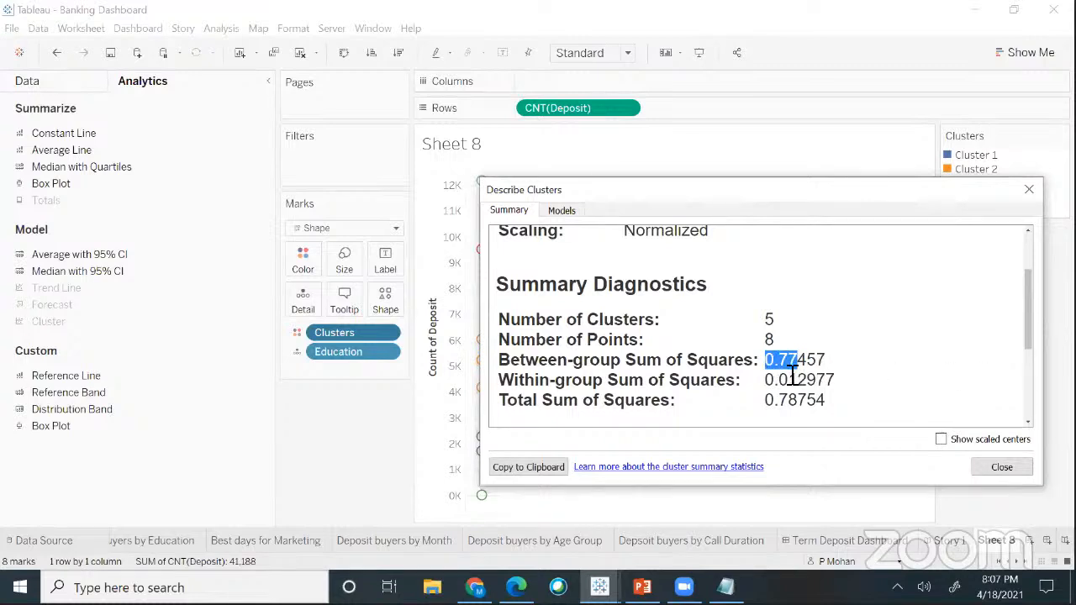
click(770, 368)
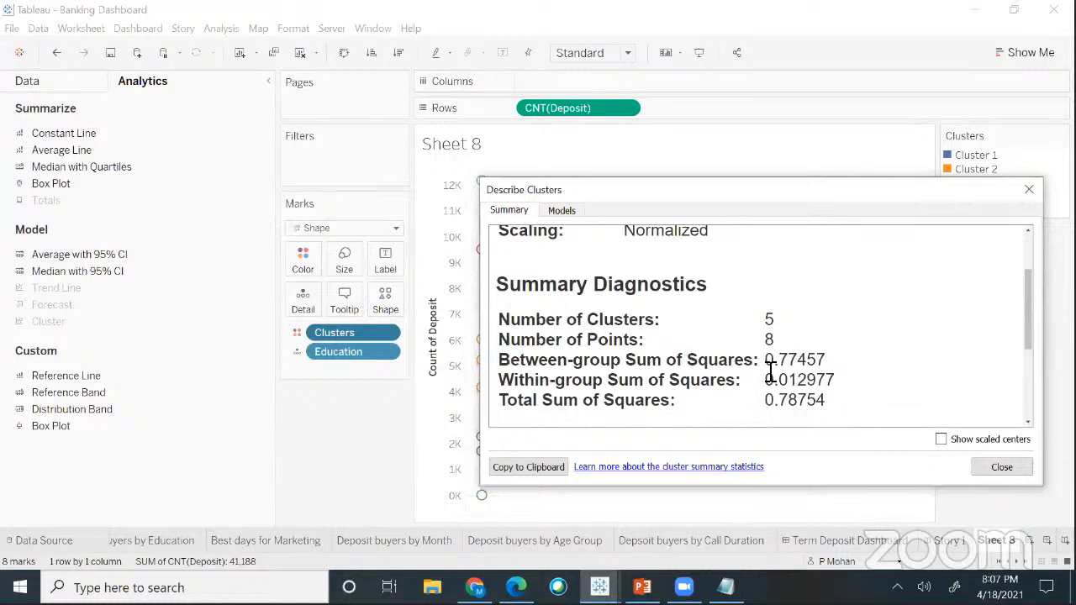
drag(766, 361, 800, 359)
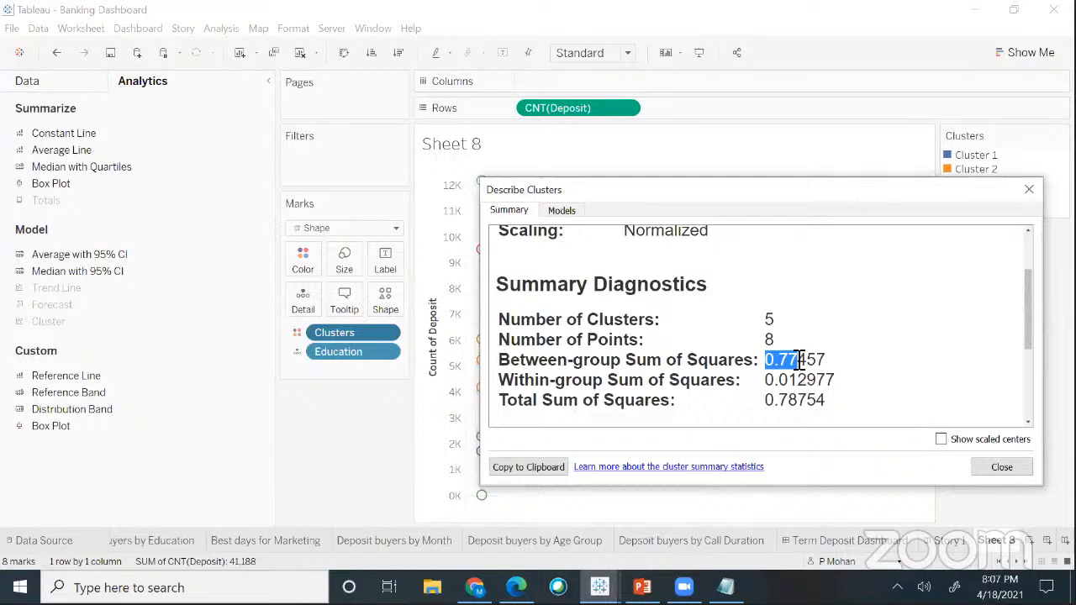
drag(766, 380, 798, 380)
drag(766, 359, 801, 360)
- Close the cluster description, undo the clustering, and switch Sheet 8 to circle marks
click(1029, 194)
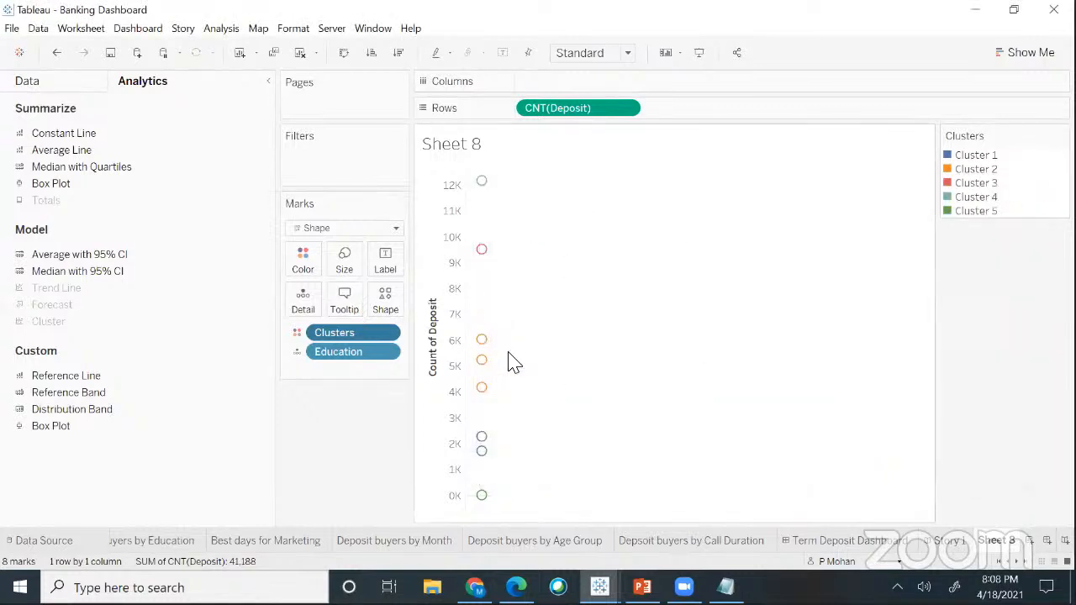
key(ctrl+z)
key(ctrl+z)
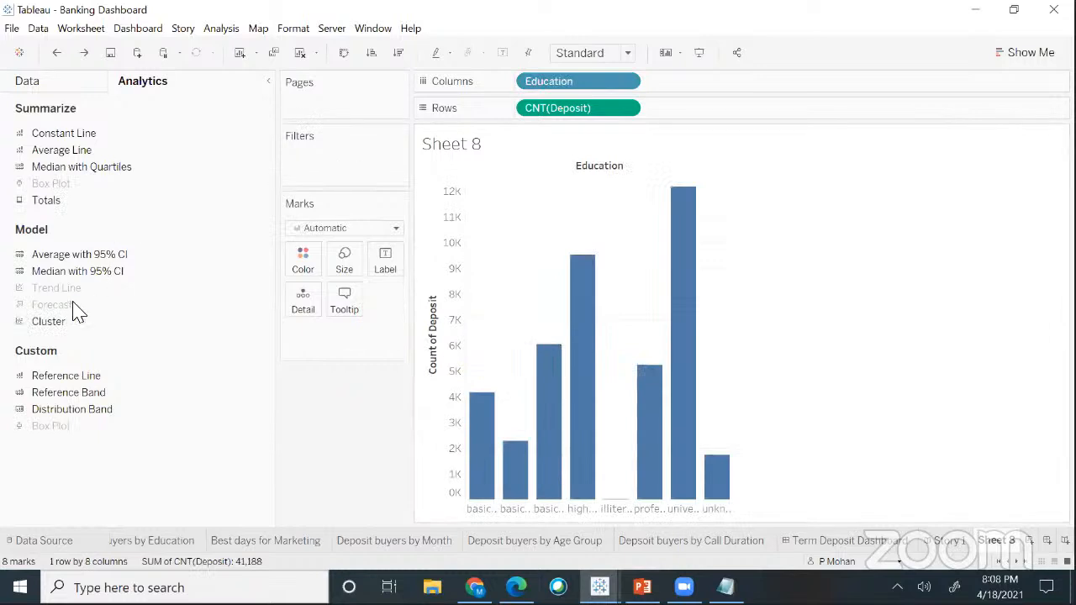
click(1006, 53)
click(991, 213)
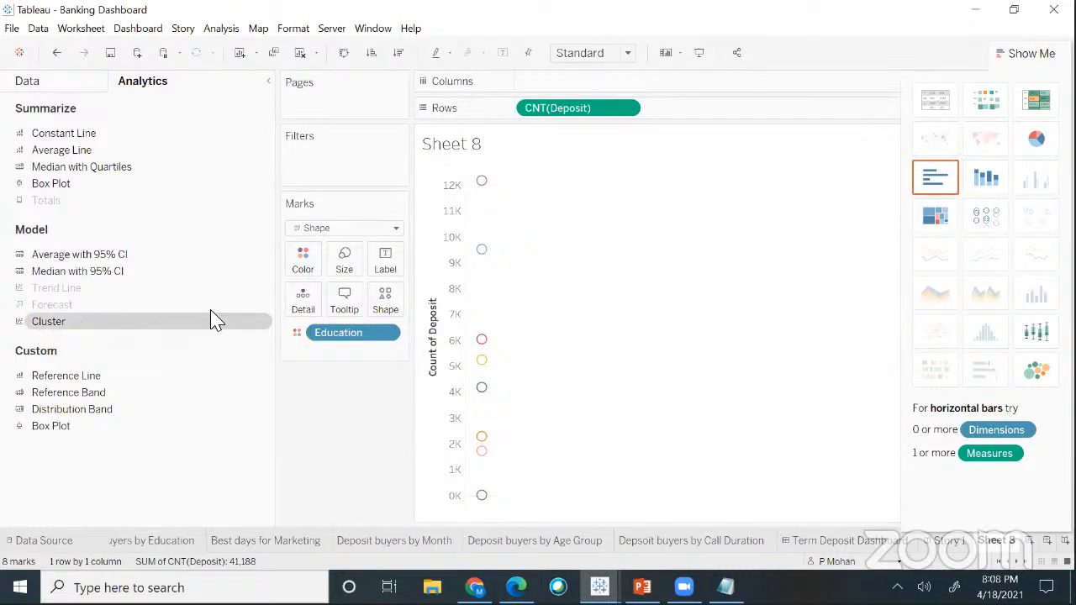
- Cluster the circles into 7 groups and hide the Show Me panel to reveal the legend
drag(214, 319, 530, 188)
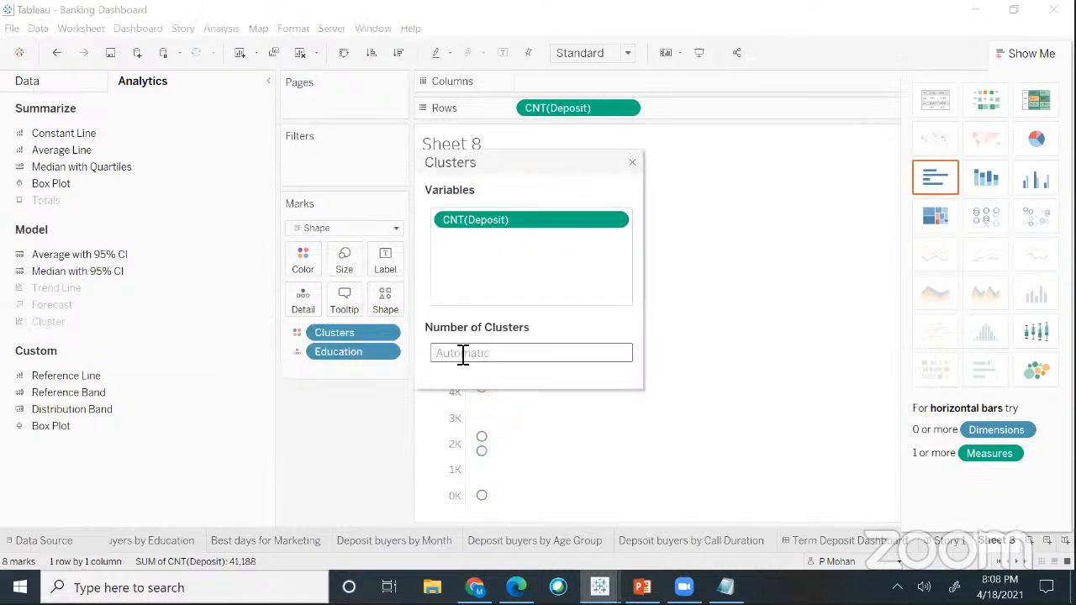
text(7)
click(632, 162)
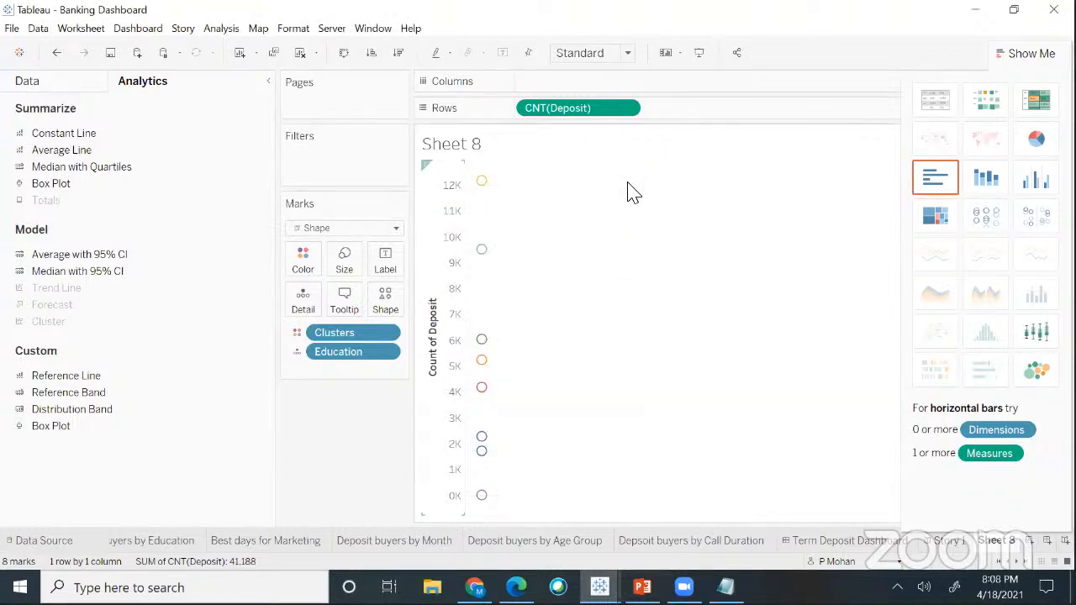
click(1019, 57)
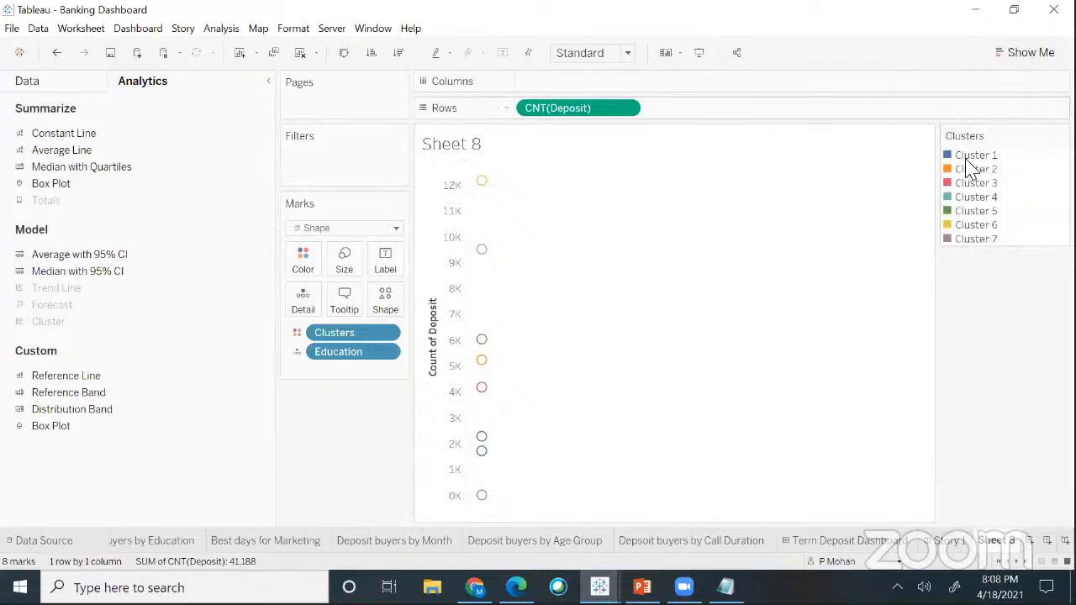
right_click(389, 334)
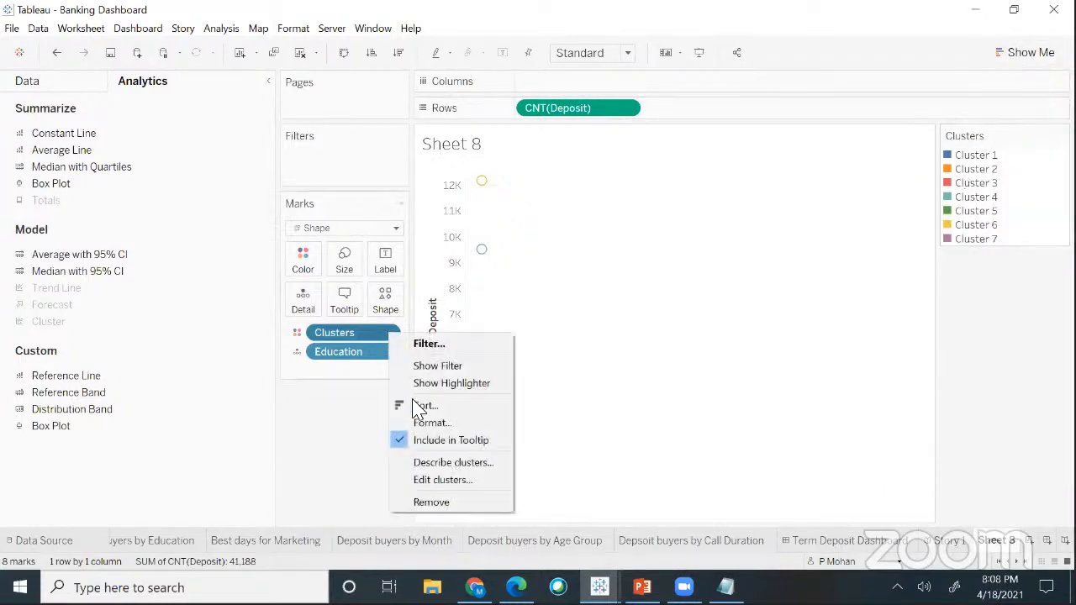
click(423, 468)
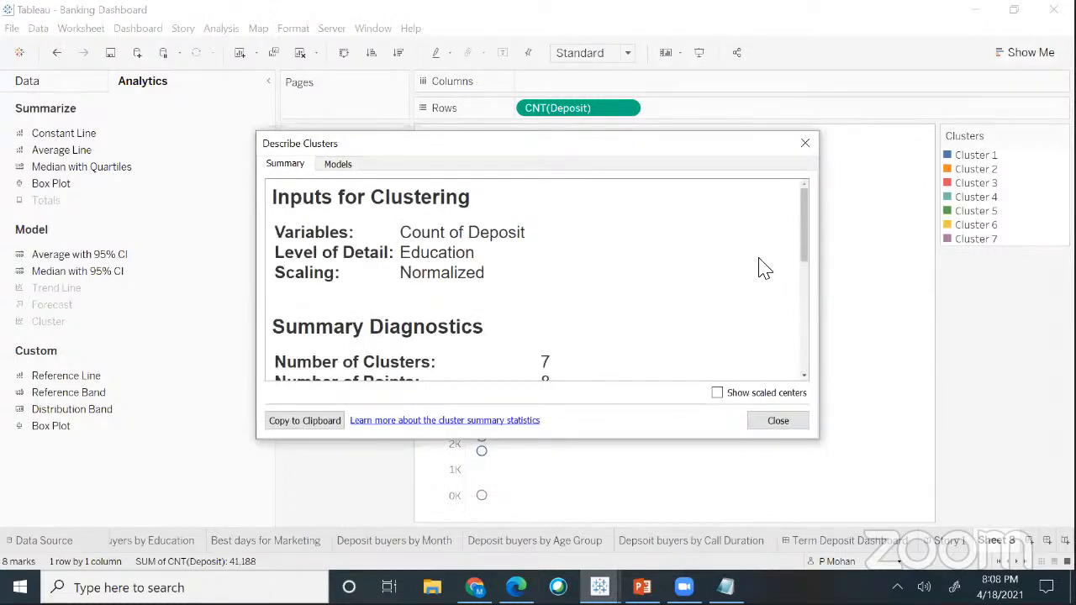
scroll(803, 286, down, 3)
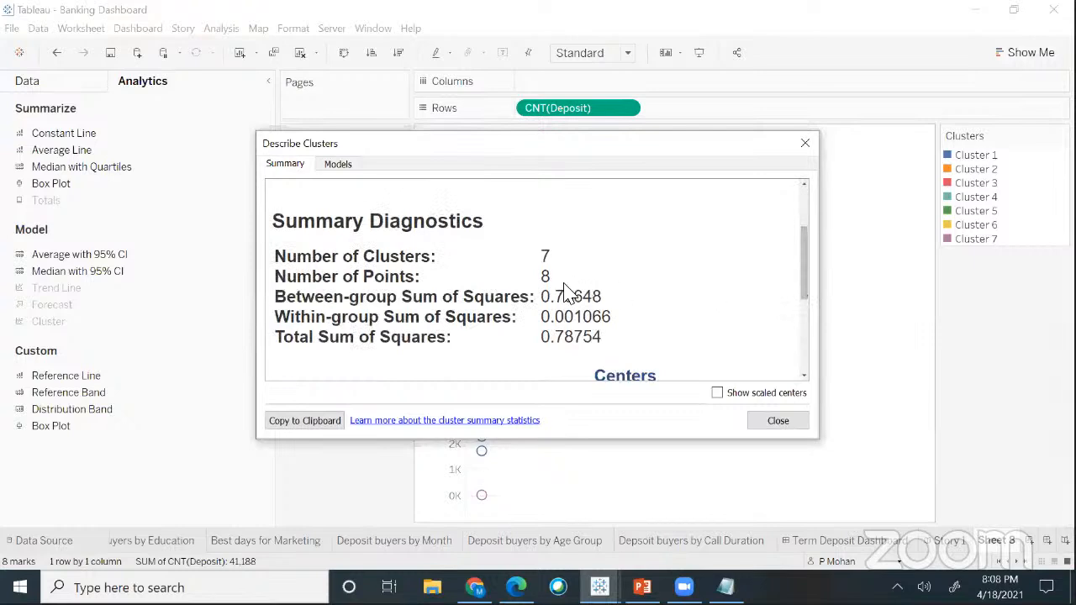
drag(552, 298, 573, 299)
drag(662, 148, 821, 213)
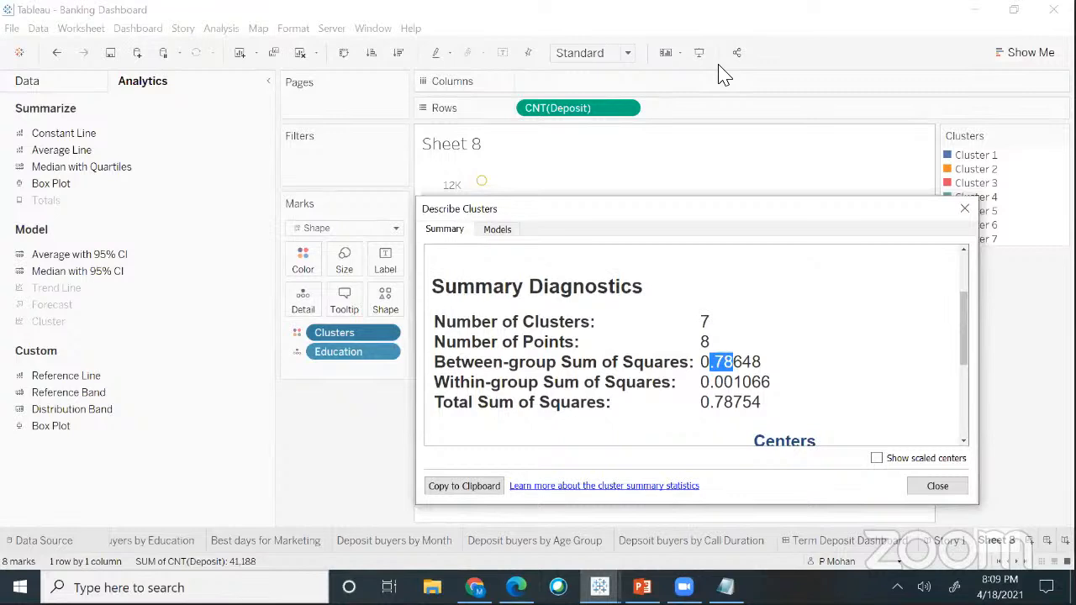
click(724, 75)
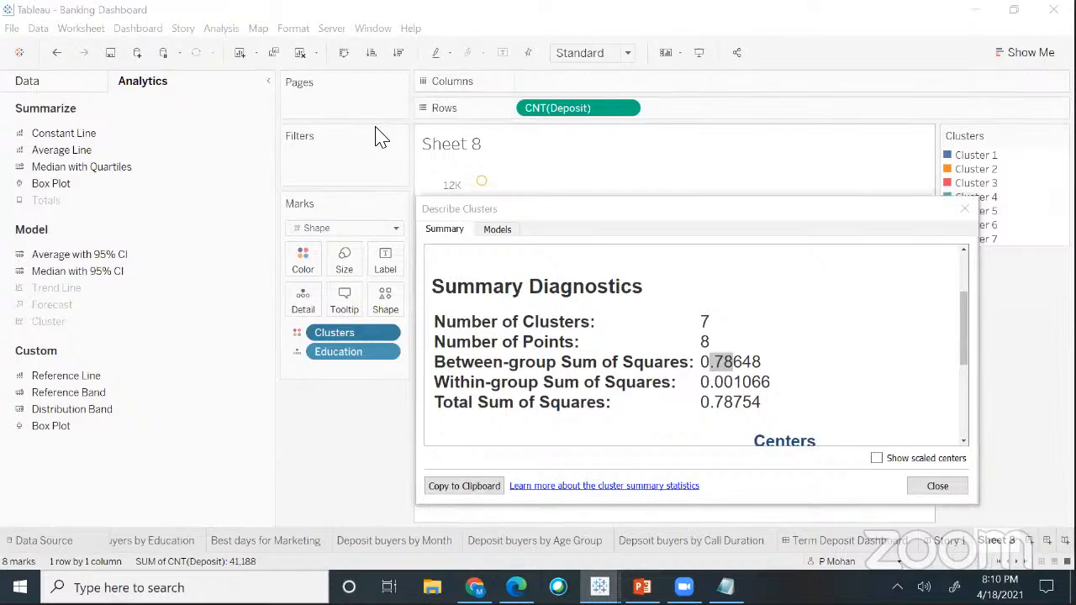
click(401, 108)
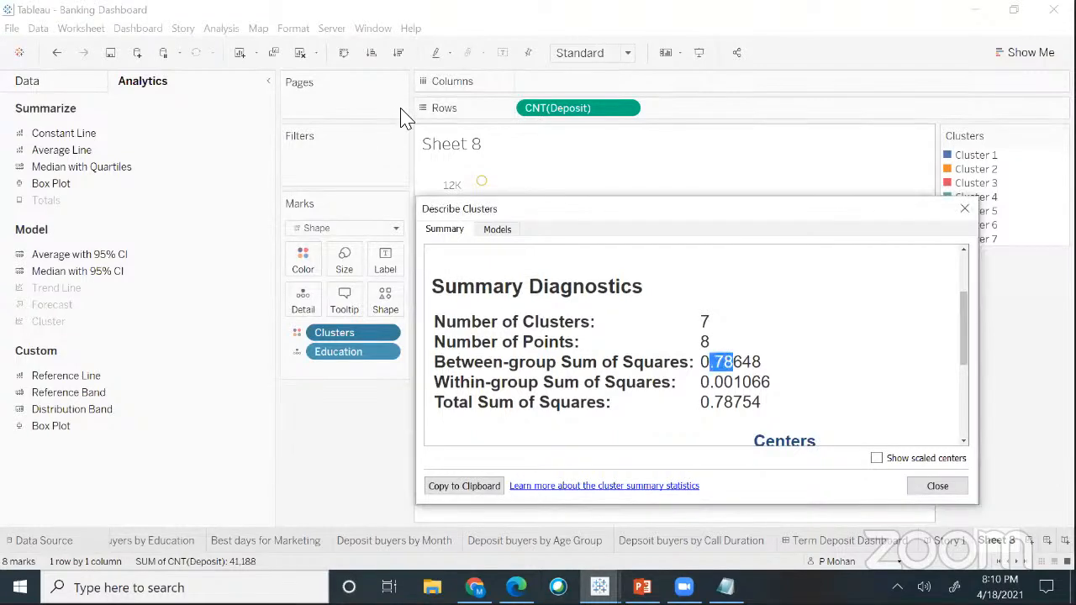
click(964, 209)
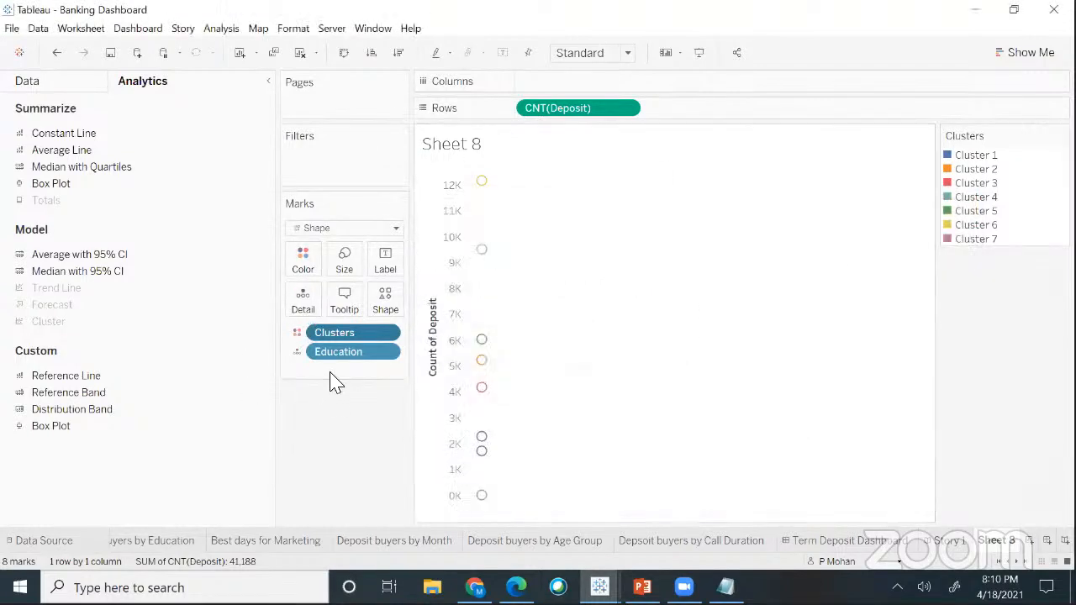
- Undo the 7-cluster grouping and re-cluster the Education circles with Number of Clusters set to 3
key(ctrl+z)
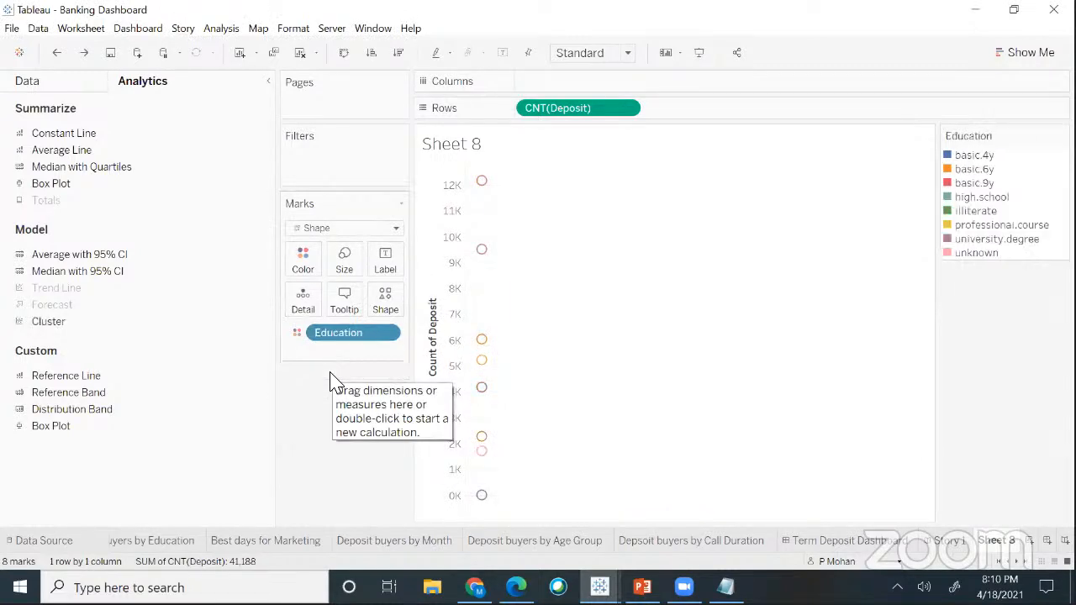
drag(59, 321, 538, 187)
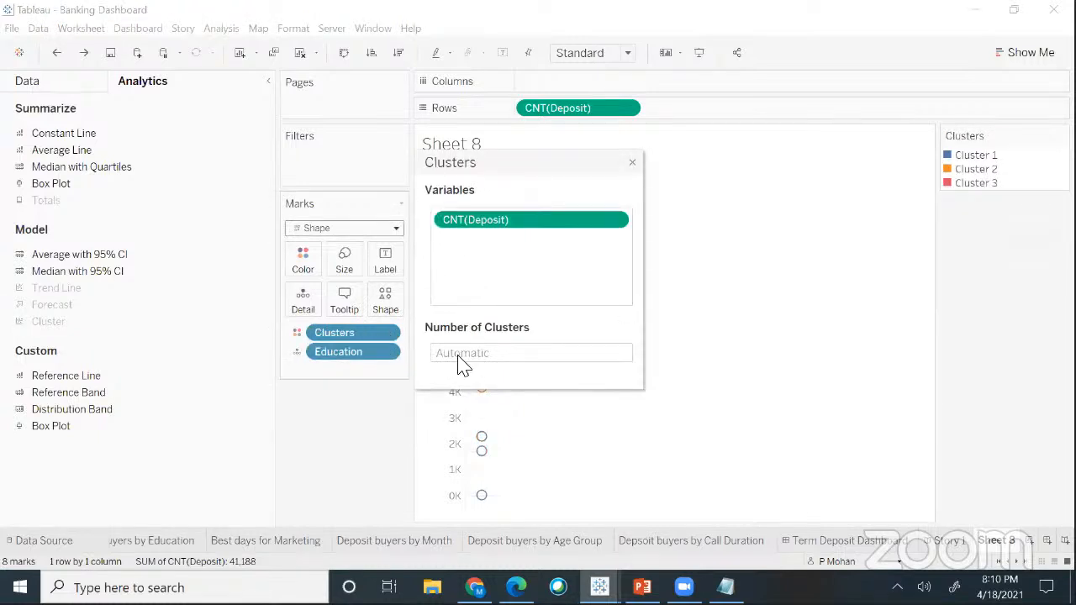
click(460, 361)
right_click(460, 363)
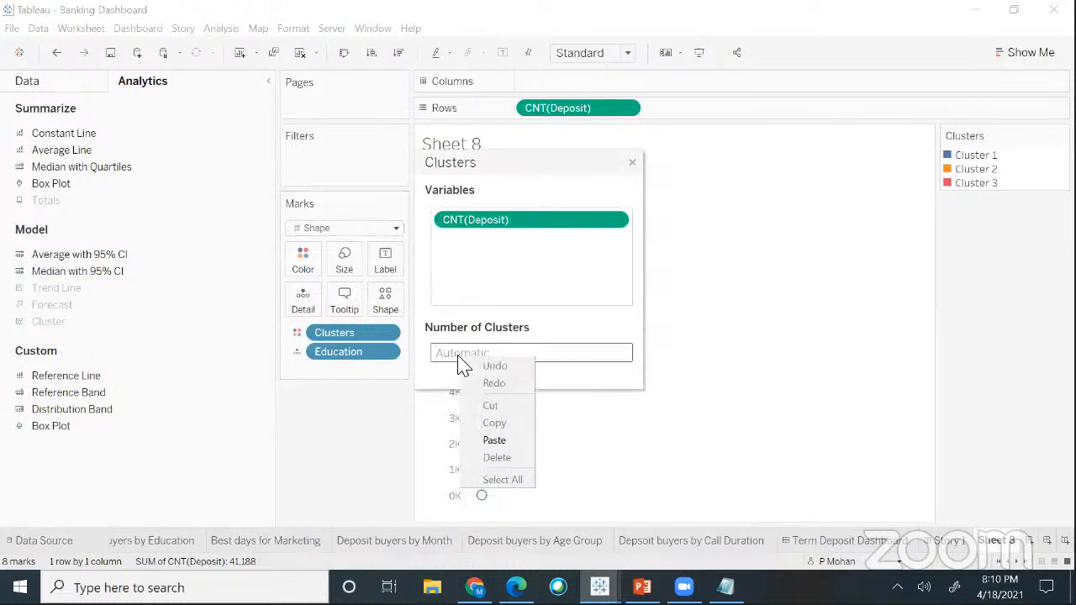
click(464, 360)
text(3)
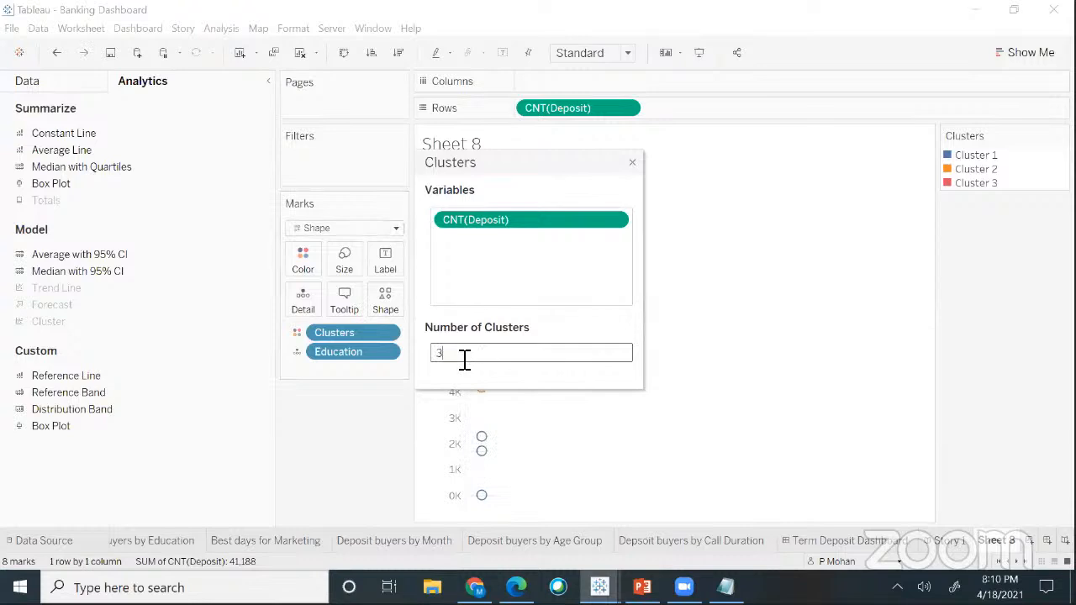
click(633, 165)
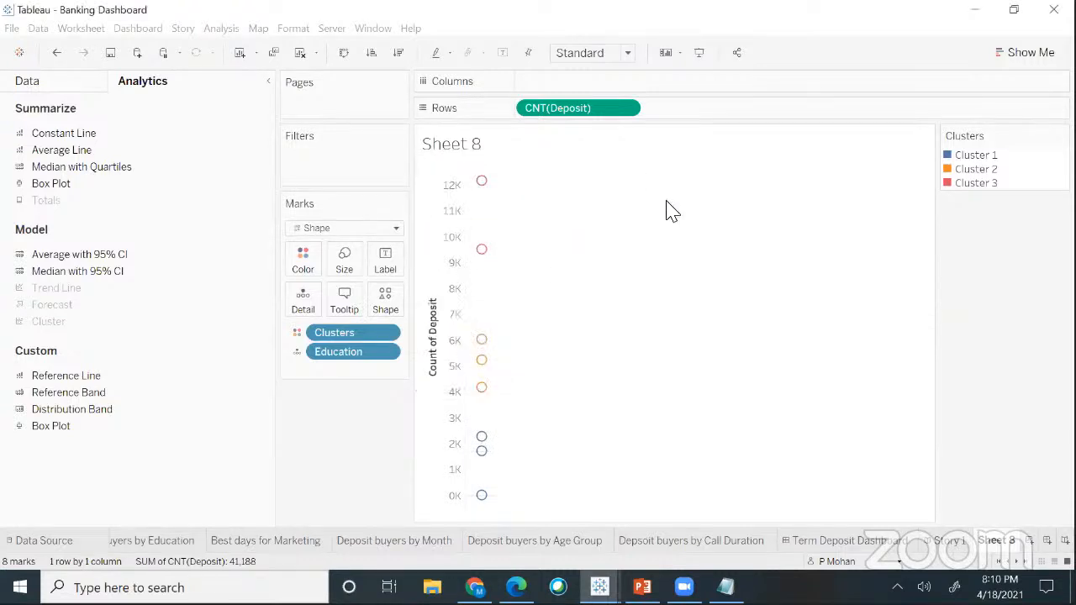
- Describe the 3 clusters and highlight between-group 0.73278 and within-group 0.054763 sums of squares
click(382, 335)
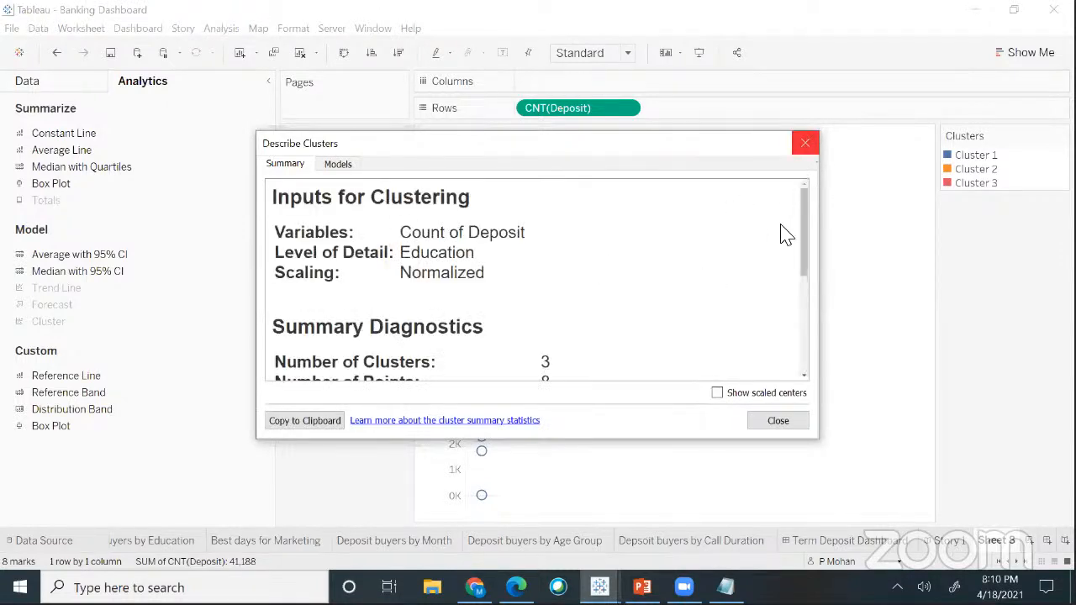
drag(805, 243, 641, 305)
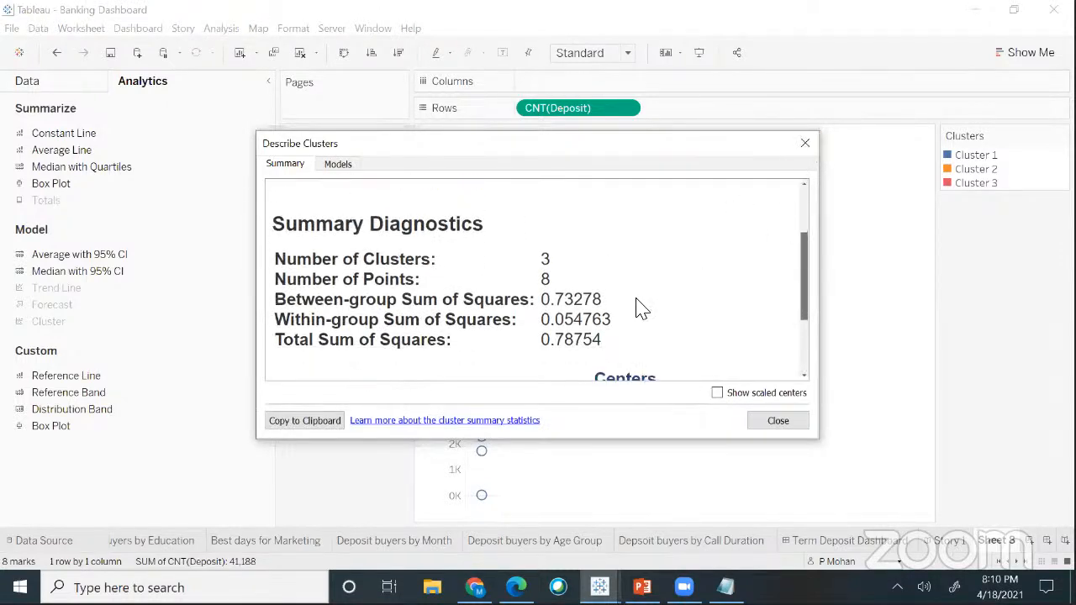
drag(550, 303, 578, 303)
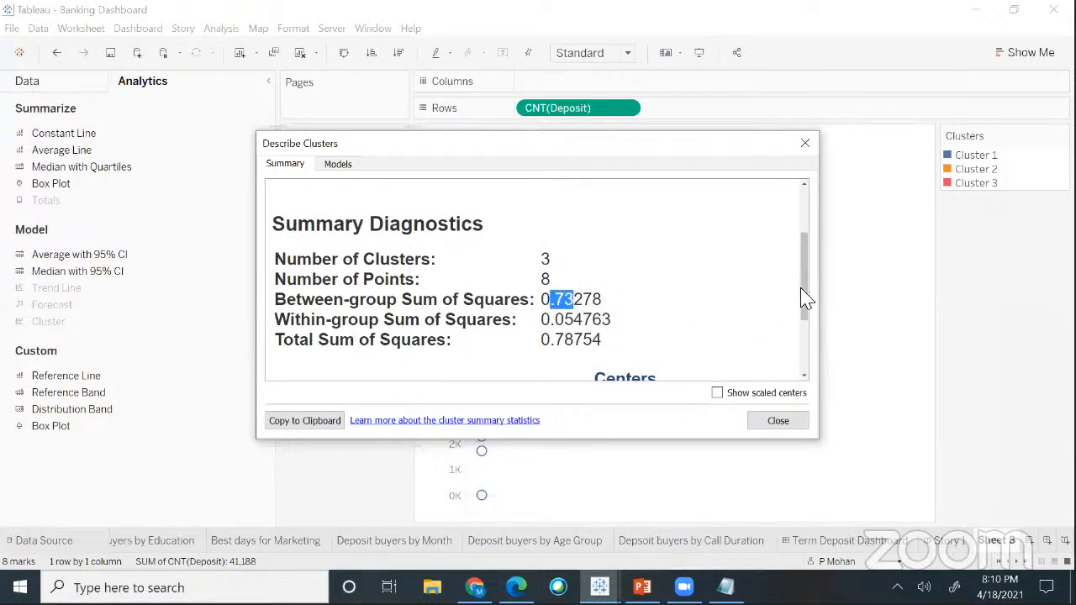
scroll(805, 292, down, 1)
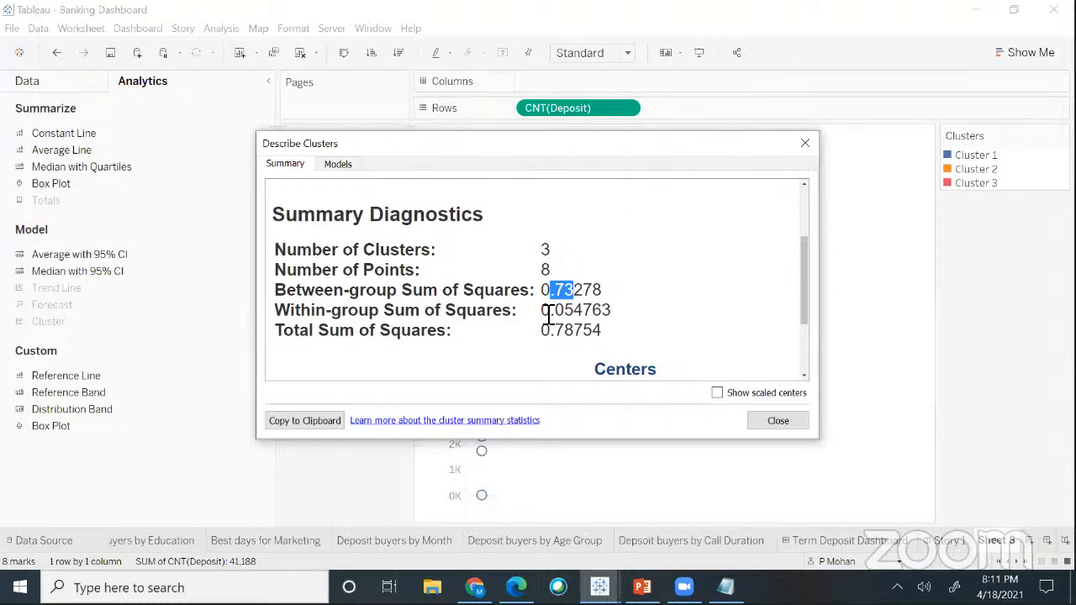
drag(552, 311, 585, 312)
- Open the Models tab and highlight Count of Deposit's p-value 0.1931 and F-statistic 2.326
click(344, 167)
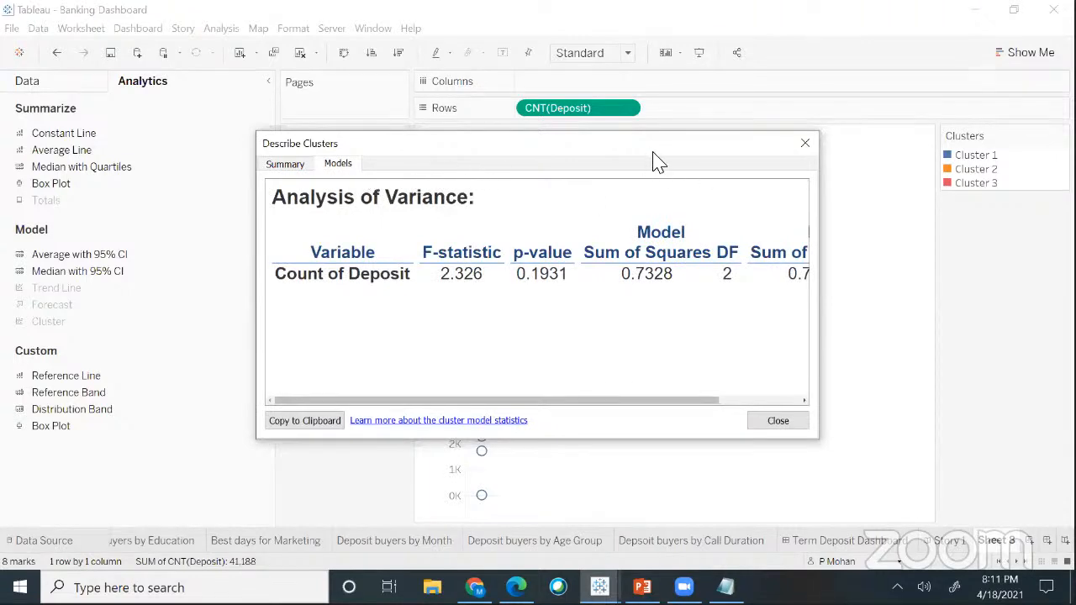
drag(649, 150, 794, 191)
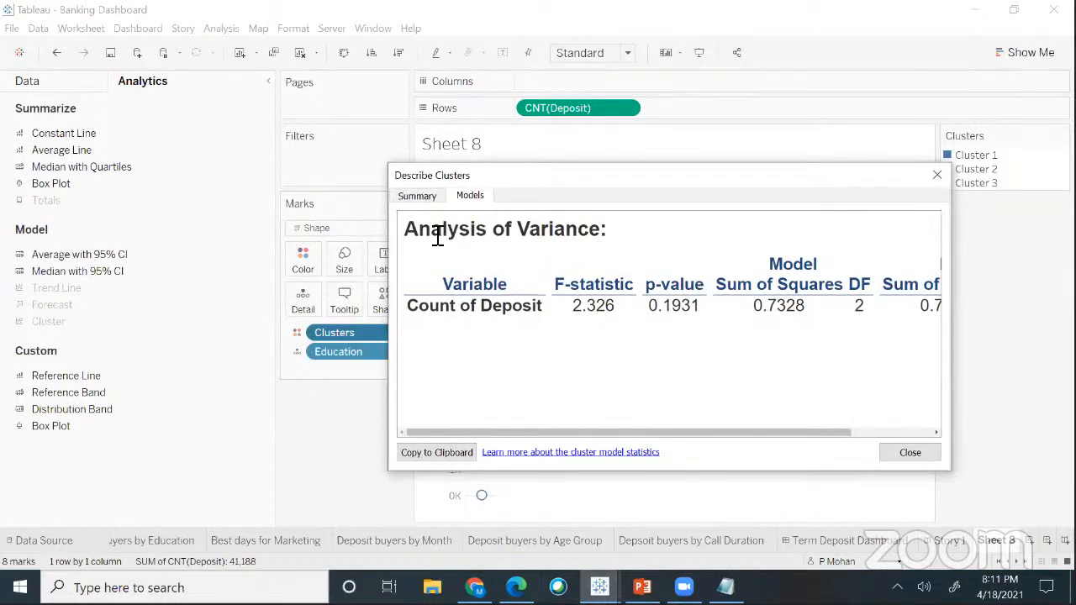
double_click(421, 229)
drag(571, 230, 596, 229)
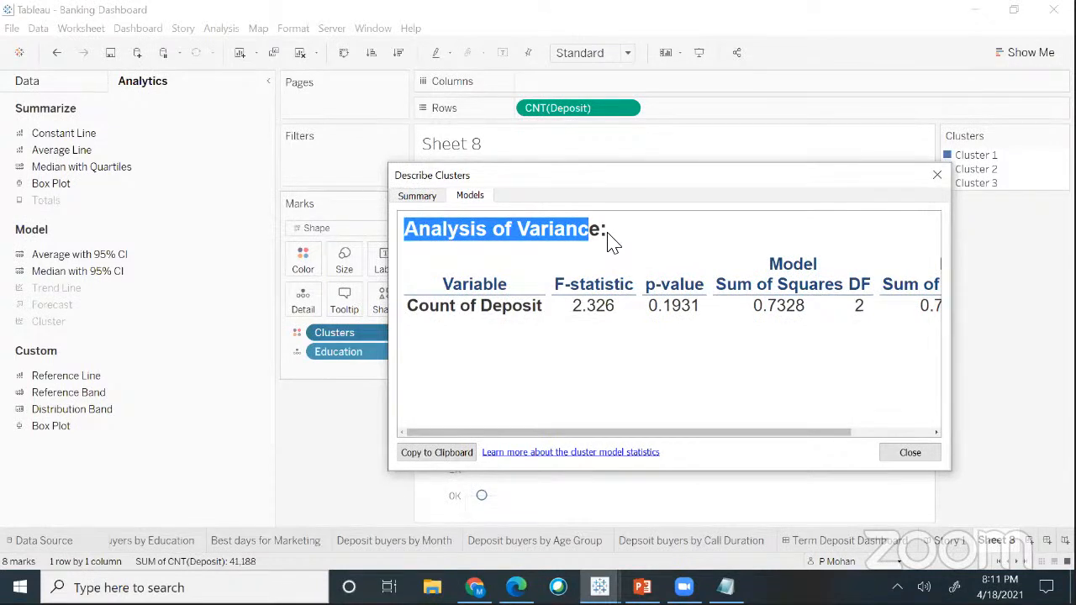
click(611, 241)
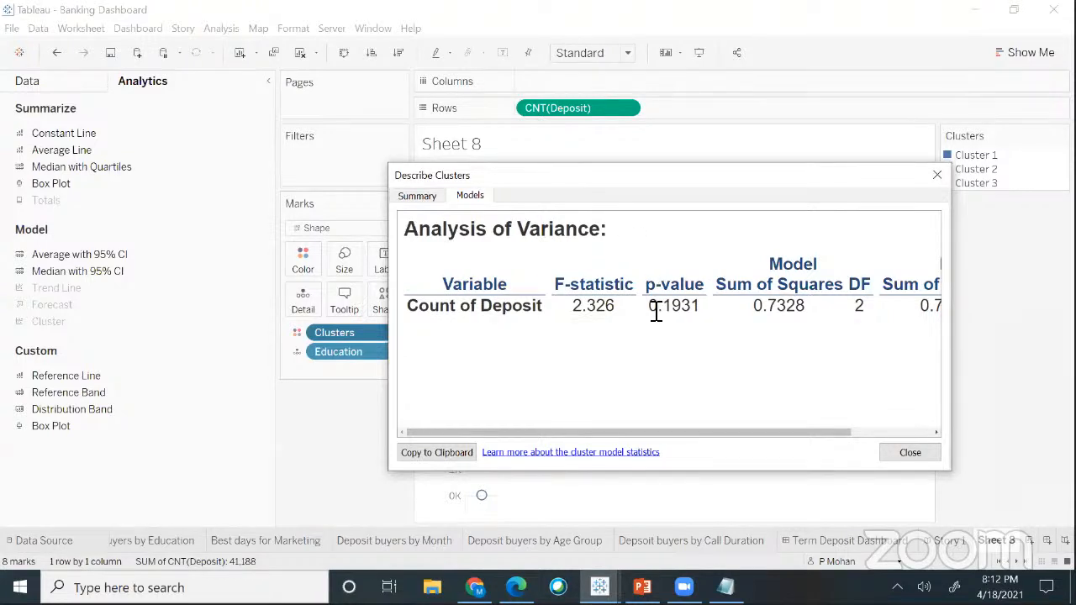
drag(649, 306, 706, 309)
drag(779, 175, 813, 195)
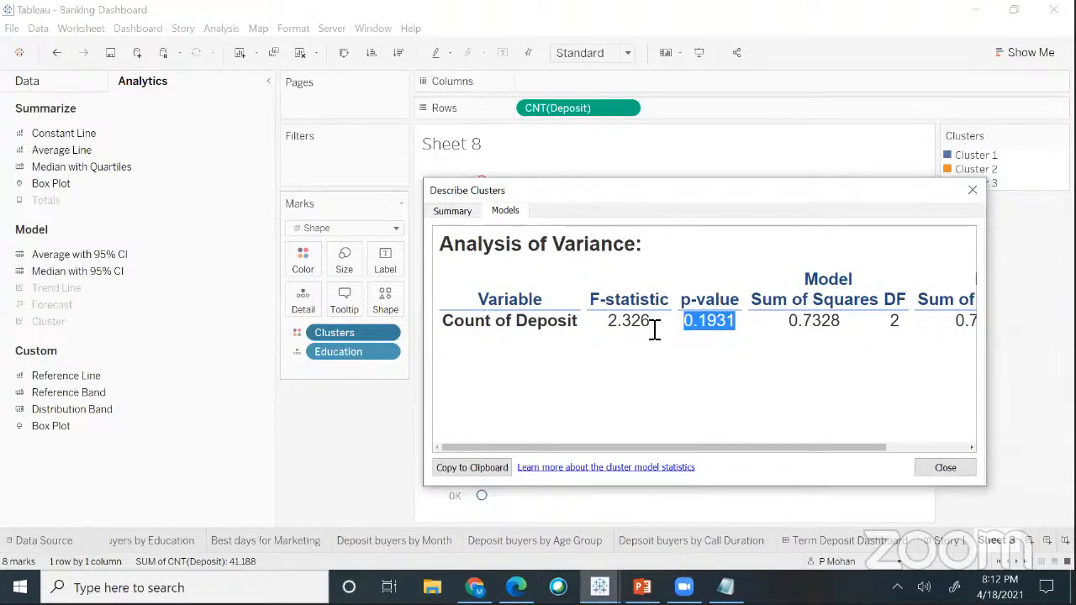
click(619, 322)
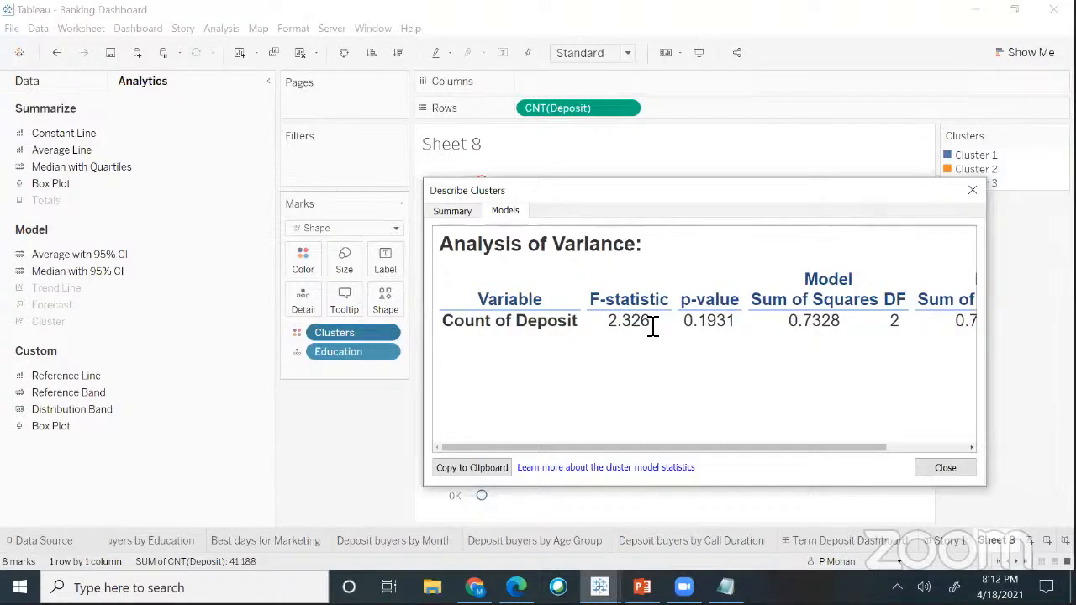
double_click(639, 322)
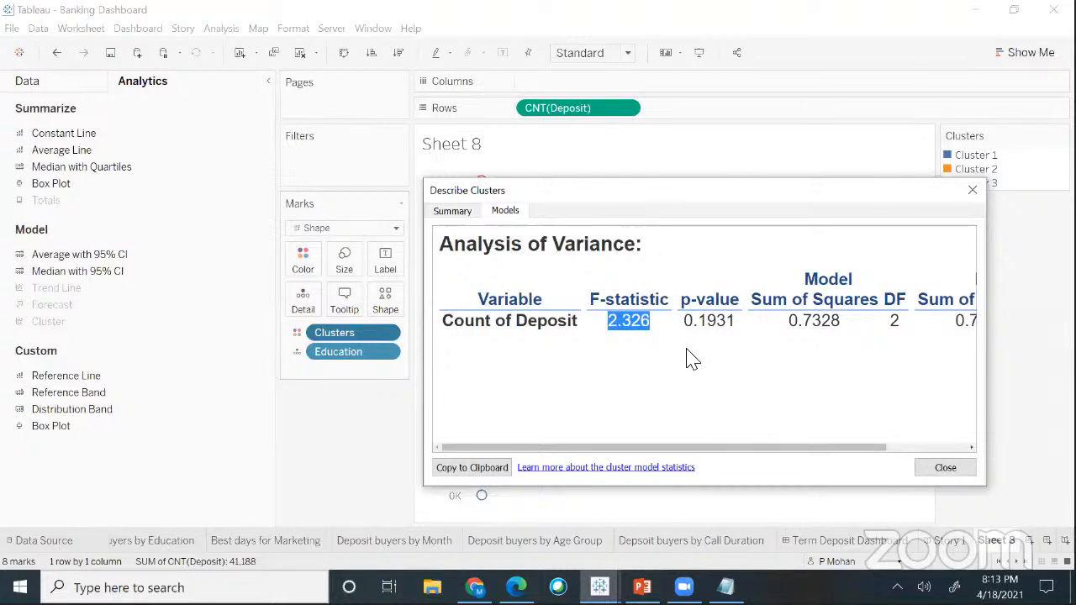
- Select the 0.1931 p-value in Count of Deposit's Analysis of Variance results
click(689, 323)
drag(689, 324, 738, 331)
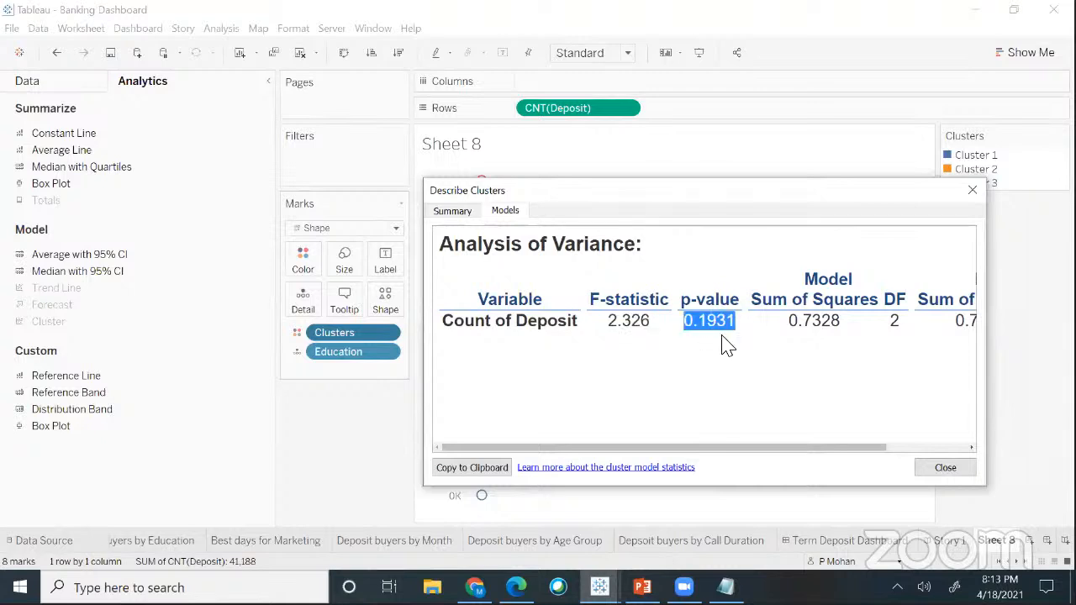
click(694, 336)
double_click(744, 328)
- Launch Notepad from Windows search and place the cursor on its empty page
key(super)
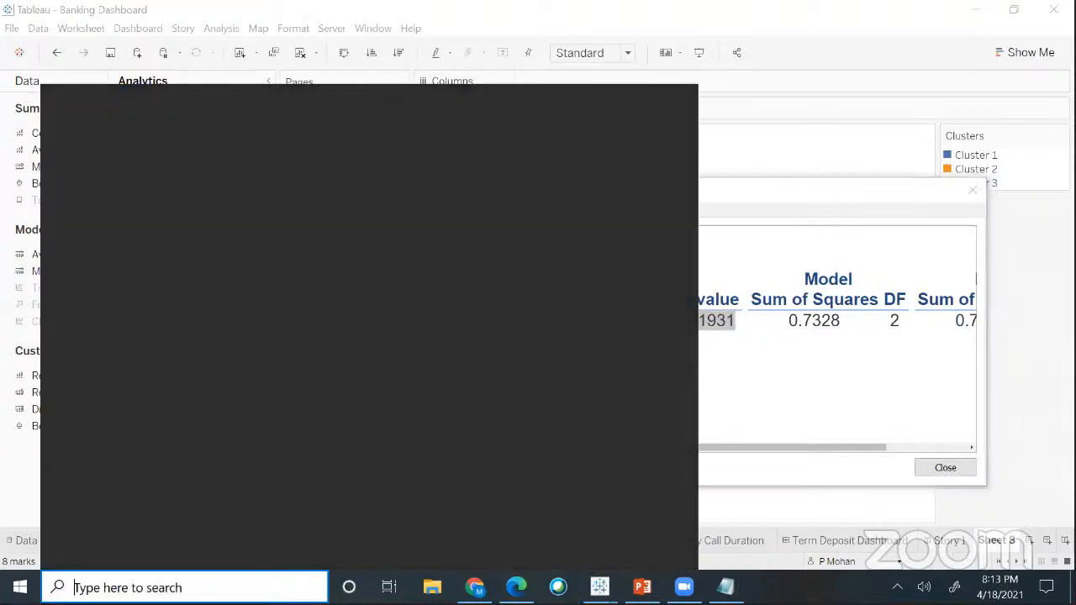
text(notepa)
text(d)
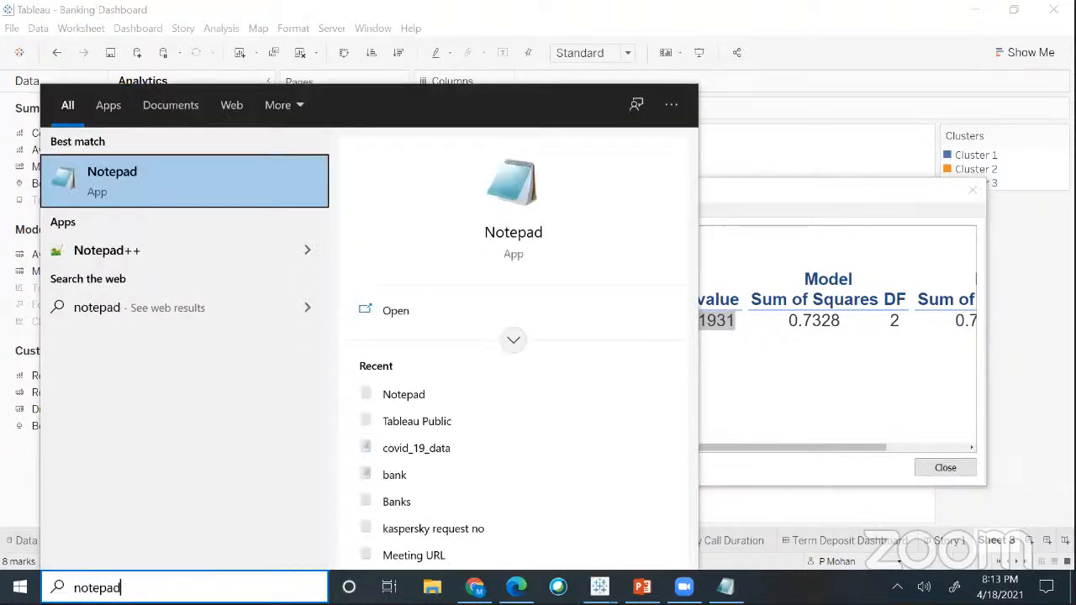
key(Return)
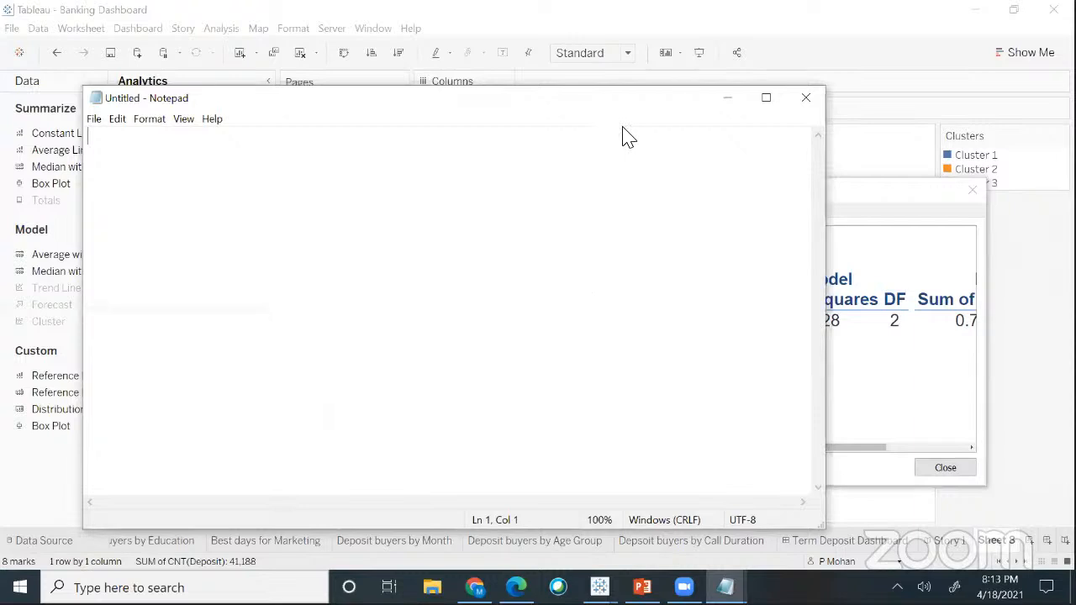
click(341, 186)
- Type 'relaibility testing', 'chronbach alpha' and 'test signficance' on separate lines
text(relaibilit)
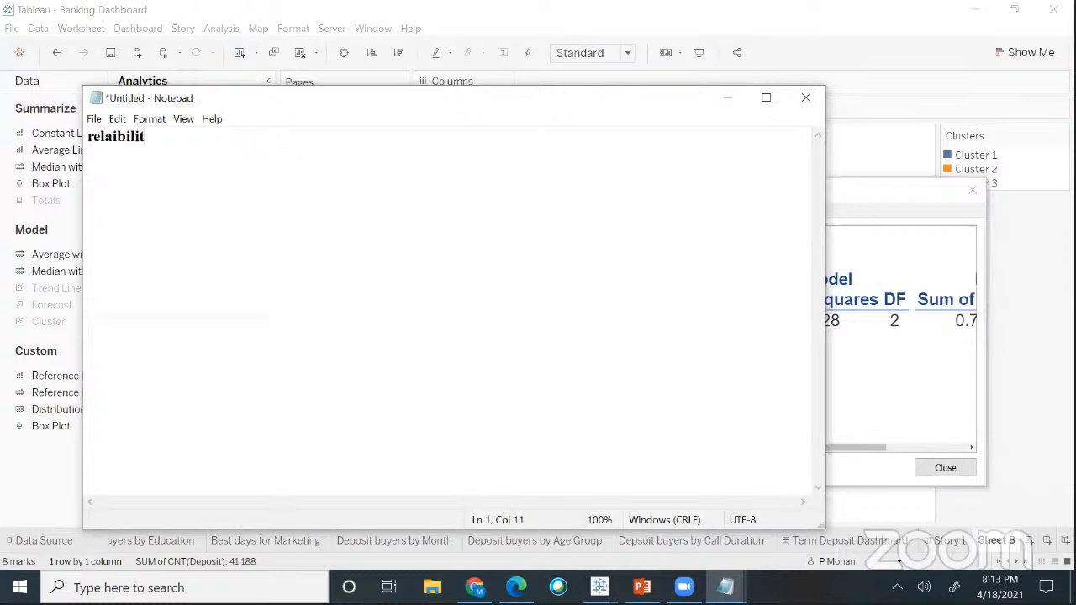
text(y testing)
key(Return)
key(Return)
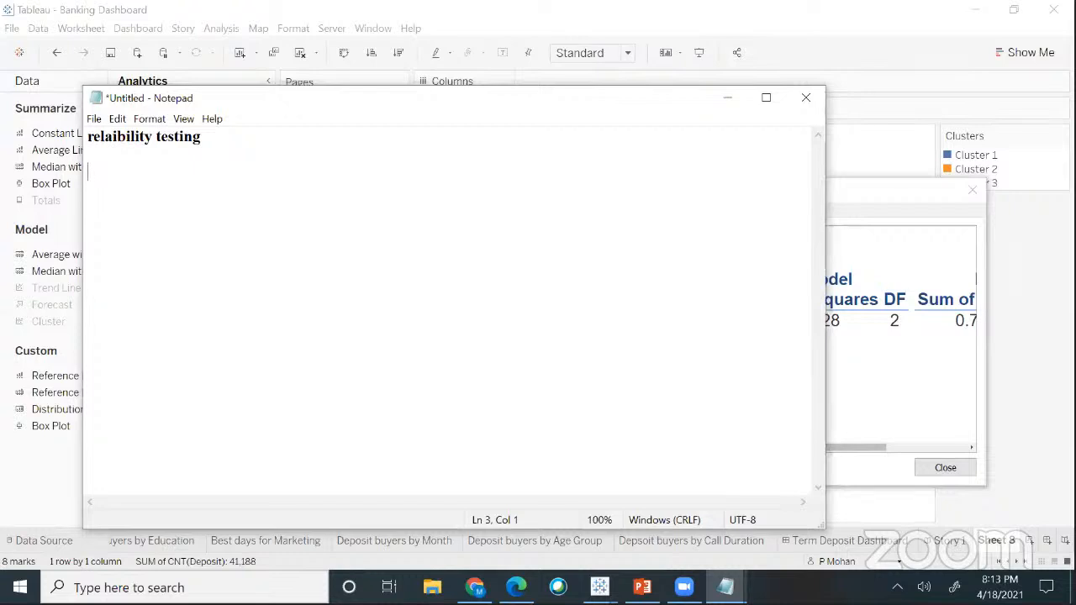
text(chronbach alpha)
key(Return)
key(Return)
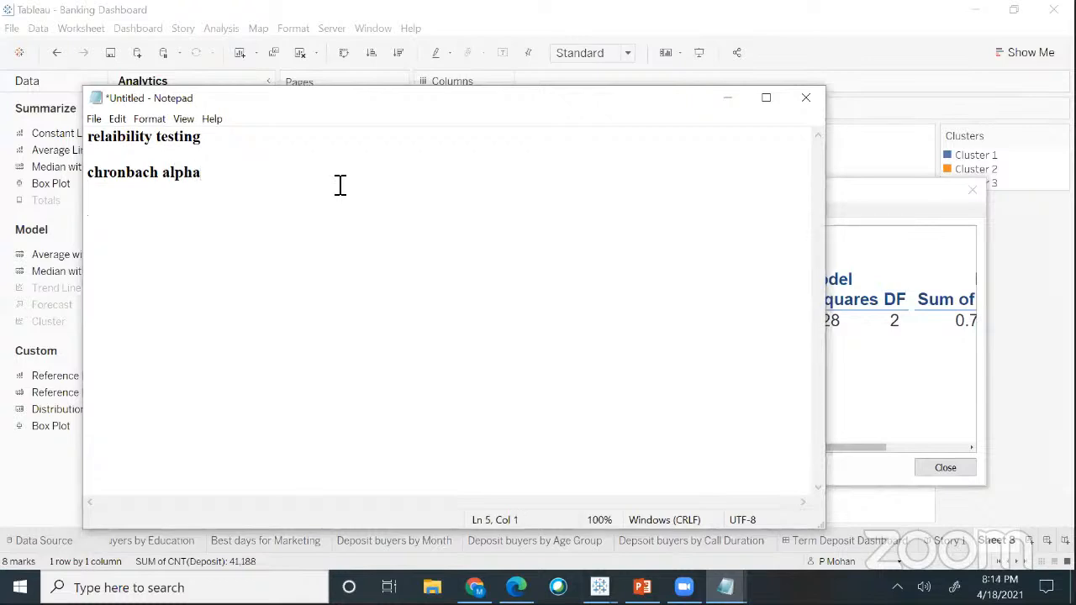
text(test signficance)
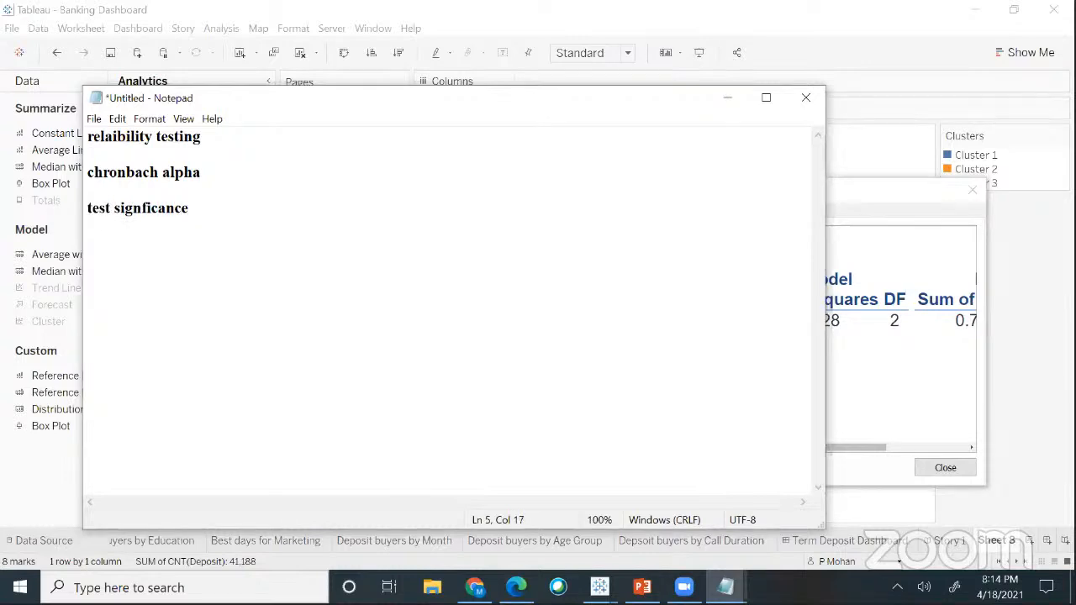
- Correct 'significance' and add the levels '1%, 5%,10%' to that line
click(146, 209)
text(i)
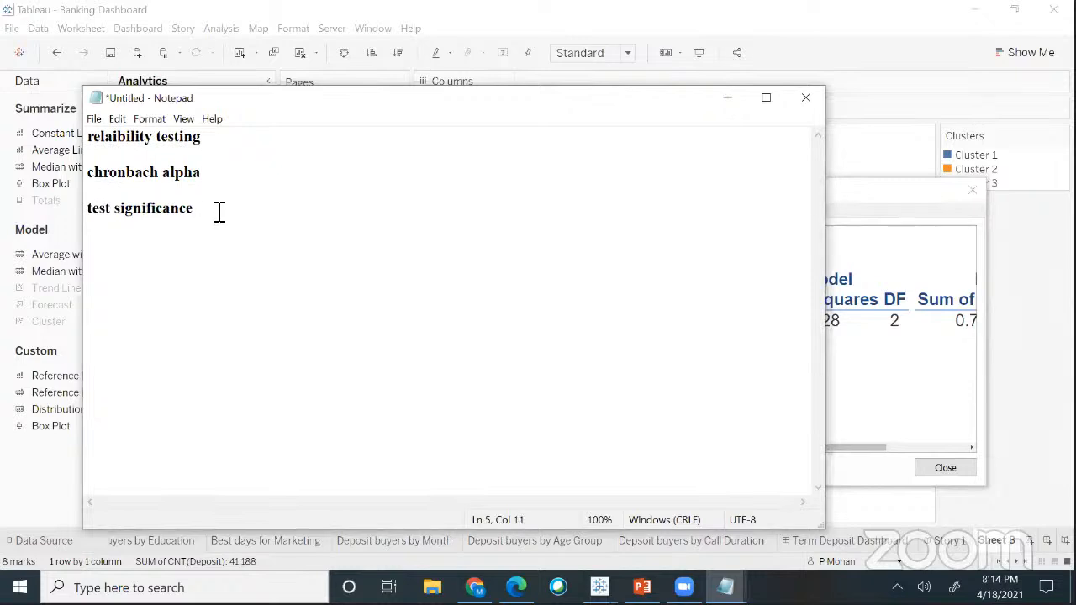
key(End)
text(1%, 5%,10%)
- Add the line 'Confidence intervals 99%,95%,90%' below the significance levels
key(Return)
text(Confdence)
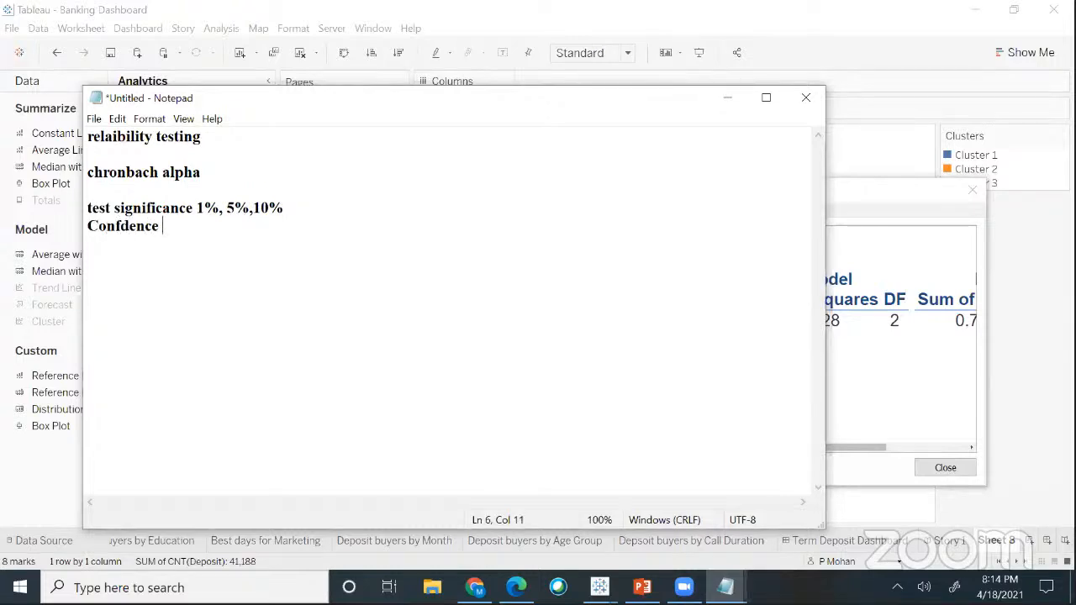
key(BackSpace)
key(BackSpace)
key(BackSpace)
key(BackSpace)
key(BackSpace)
key(BackSpace)
text(idence inetr)
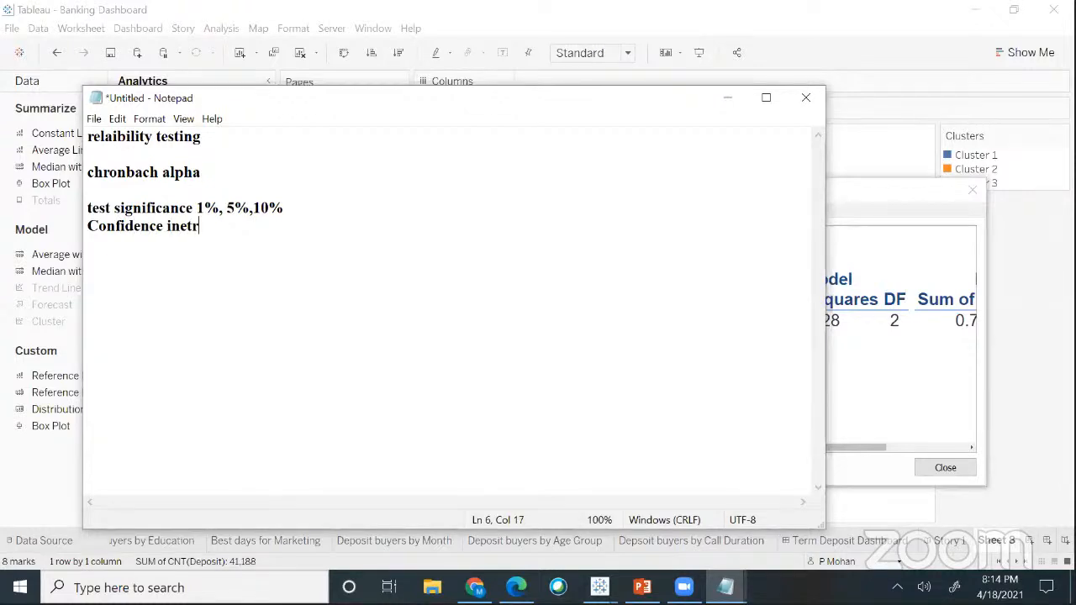
key(BackSpace)
key(BackSpace)
key(BackSpace)
text(tervals 99%)
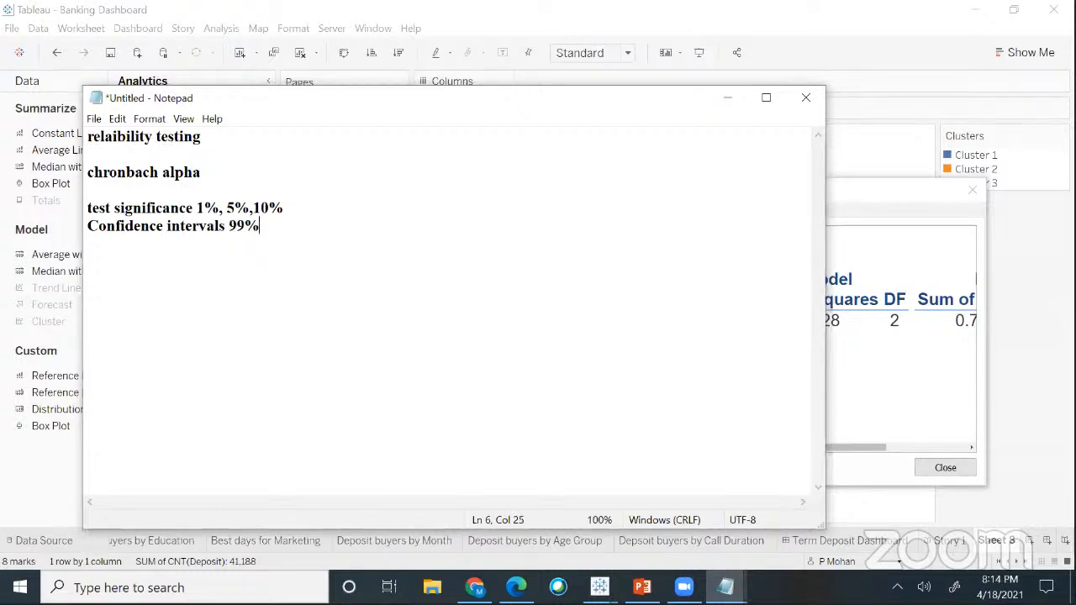
text(,95%,90%)
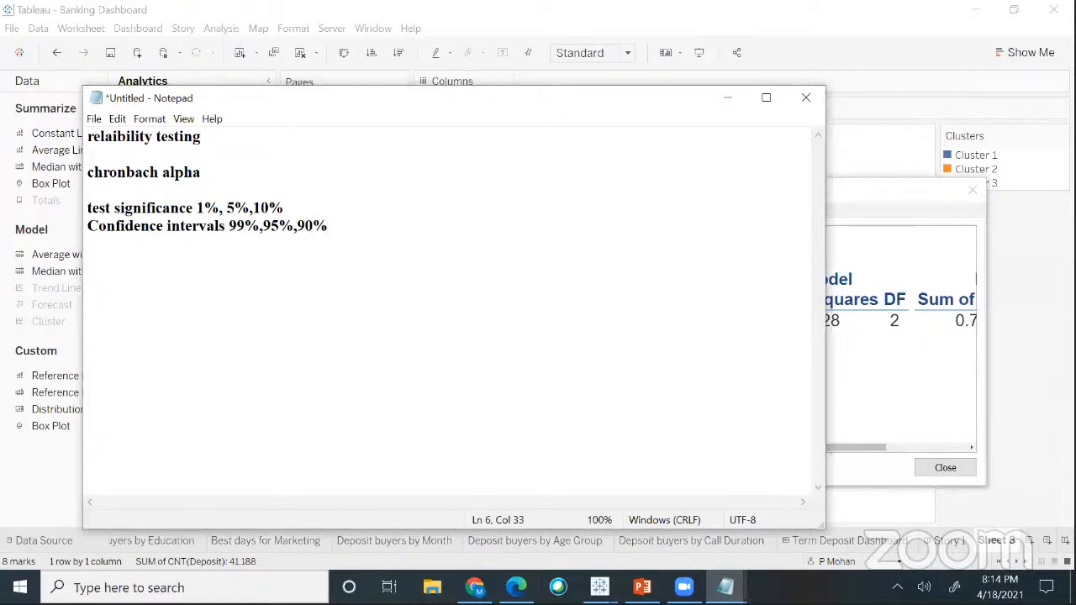
drag(89, 210, 356, 235)
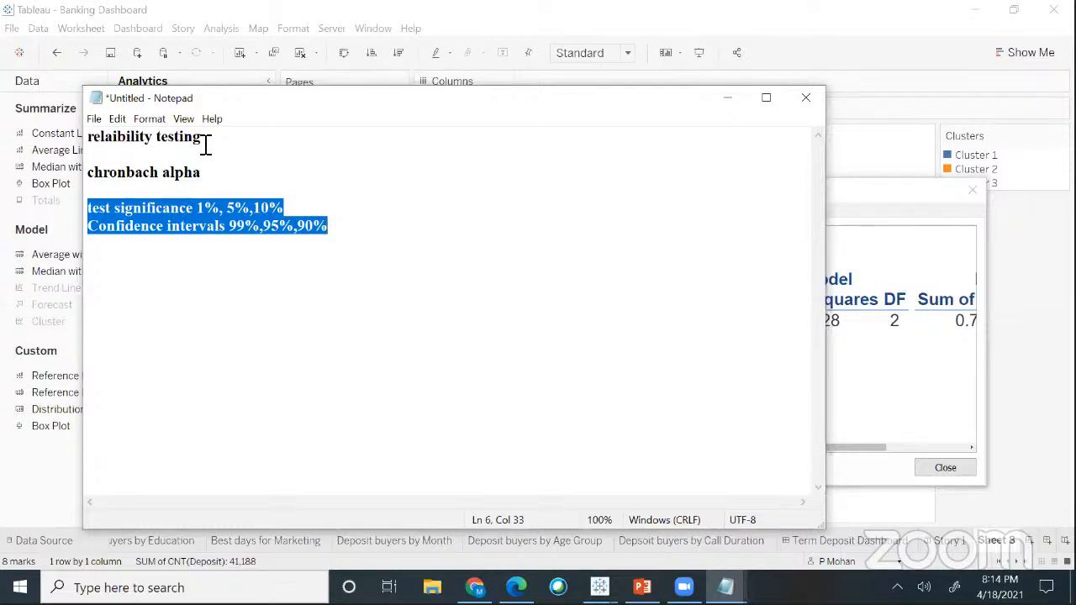
click(336, 240)
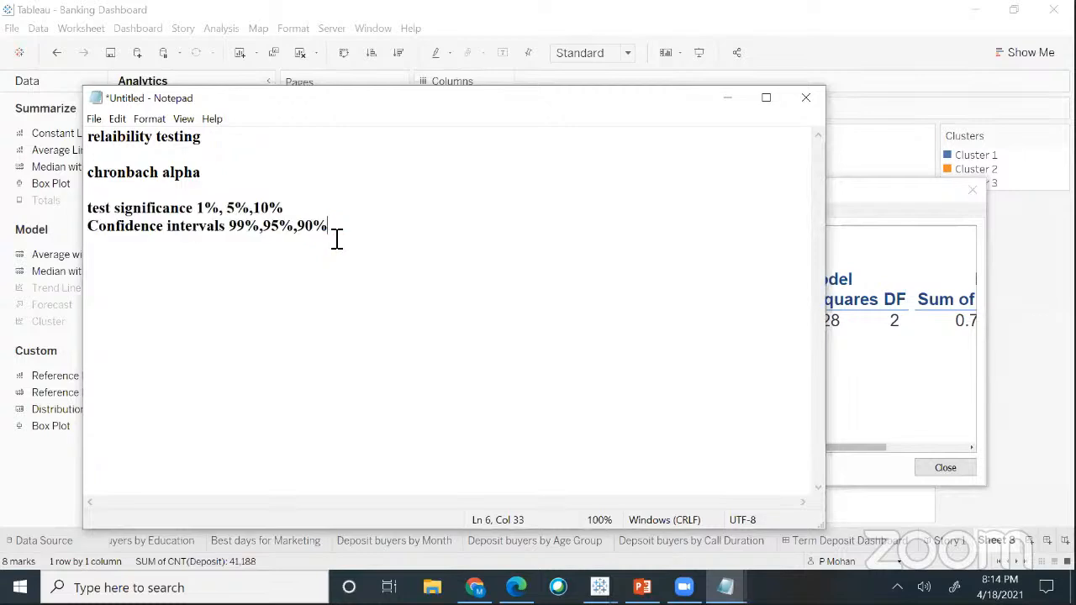
- Add the line 'cluster model - 3 clusters' below the confidence intervals
key(Return)
key(Return)
key(Return)
text(cluster model )
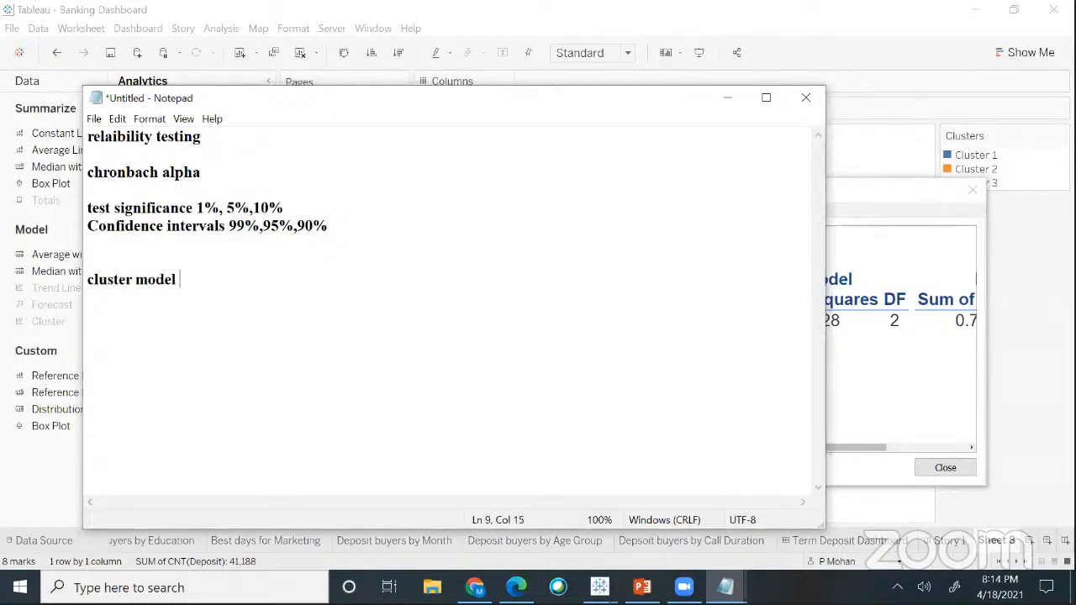
text(- 3 clusters)
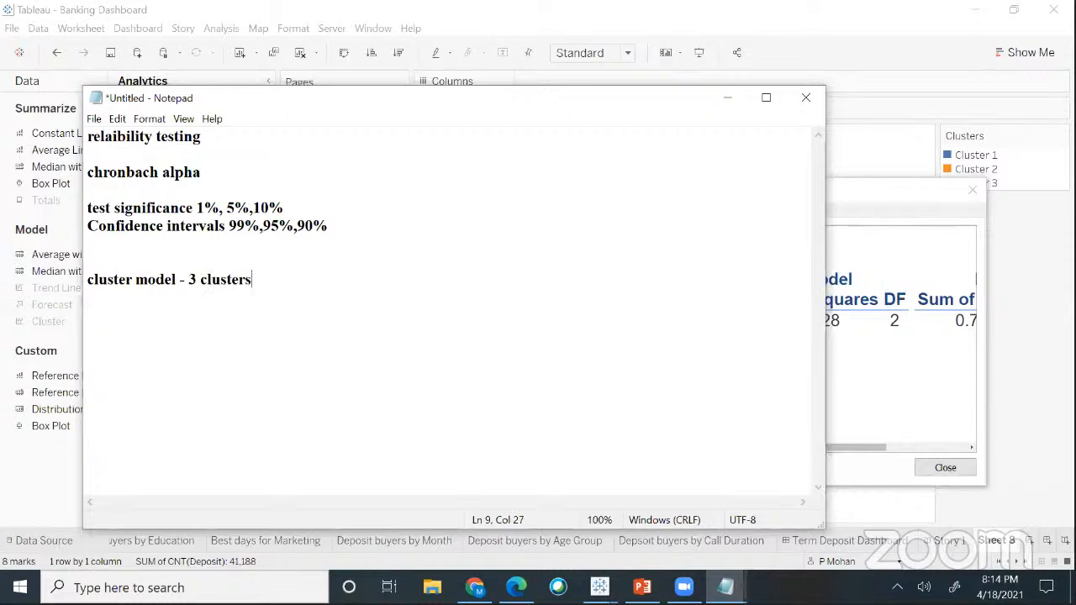
key(Return)
- Highlight the 0.1931 p-value in Tableau, then reposition Notepad below the ANOVA table
drag(521, 103, 91, 100)
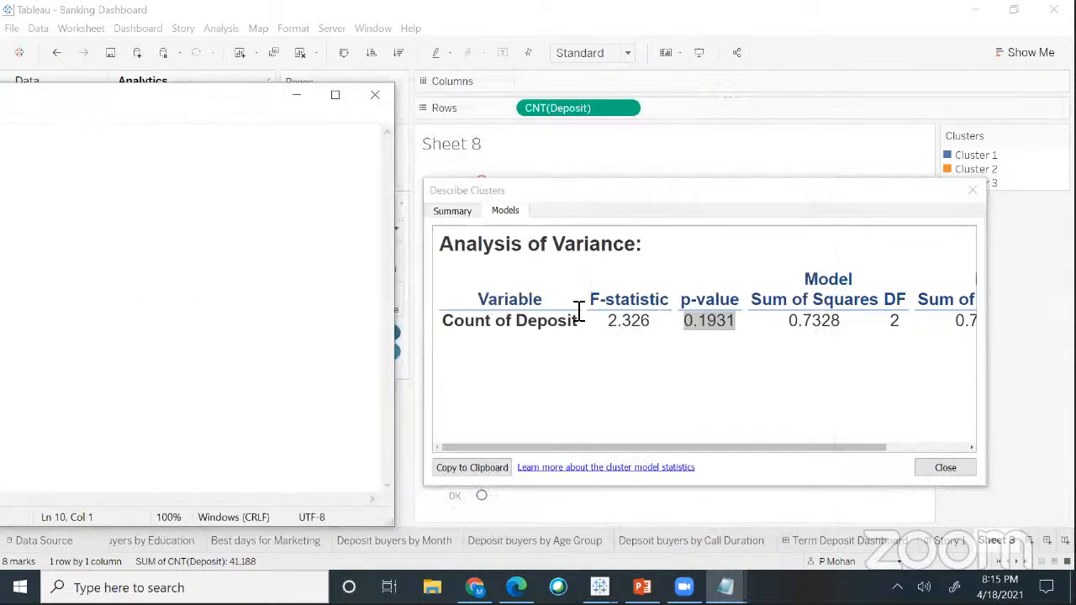
drag(685, 322, 743, 327)
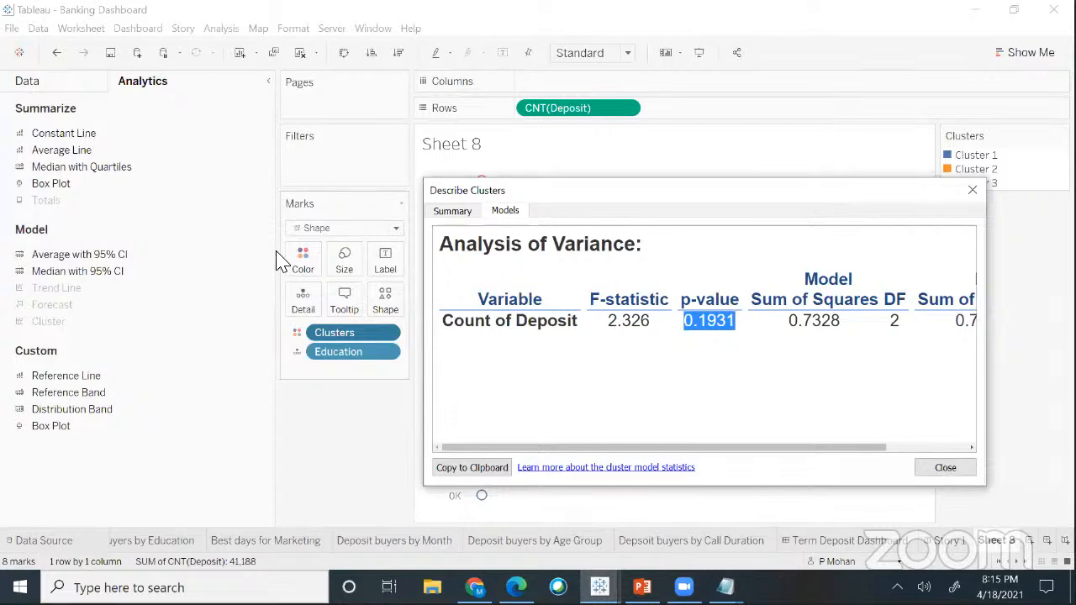
key(alt+Tab)
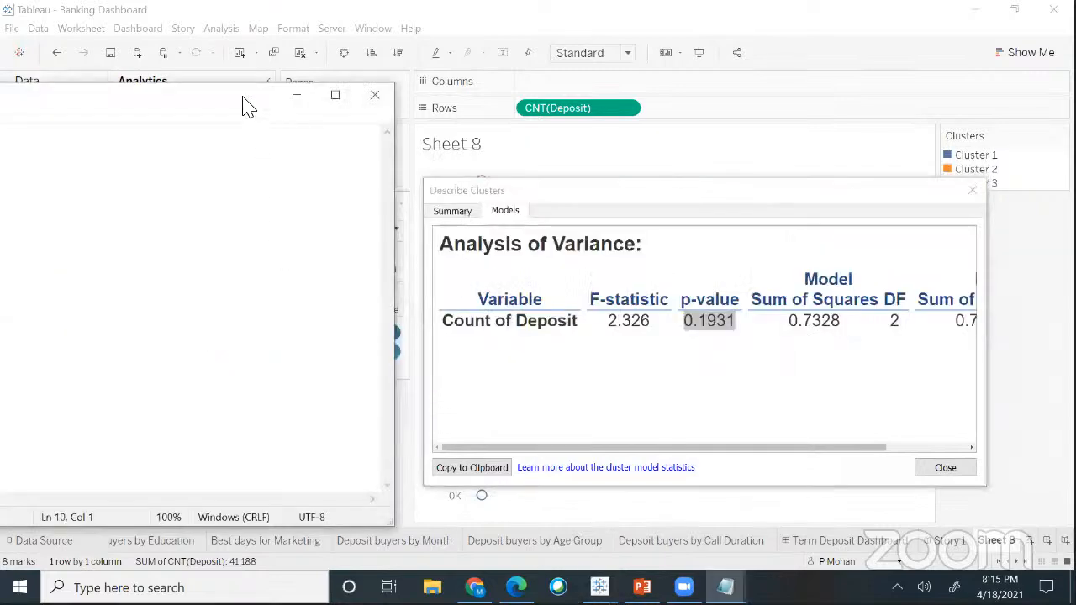
drag(255, 108, 561, 355)
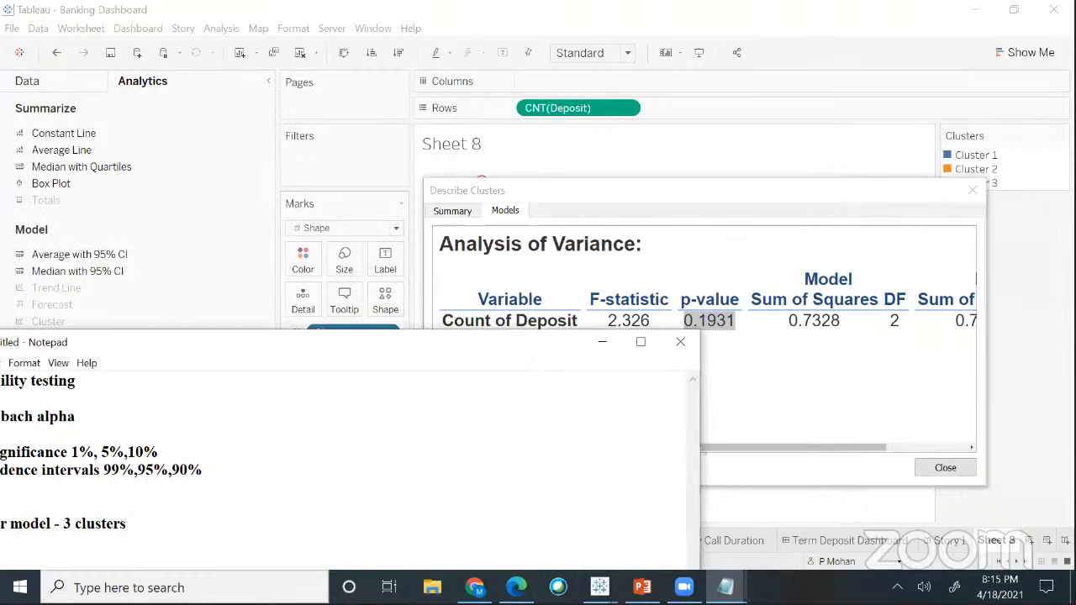
drag(473, 345, 685, 173)
- Type the lines 'p-value -0.193' and 'alpha(5%)- 0.05' under the cluster model note
text(o)
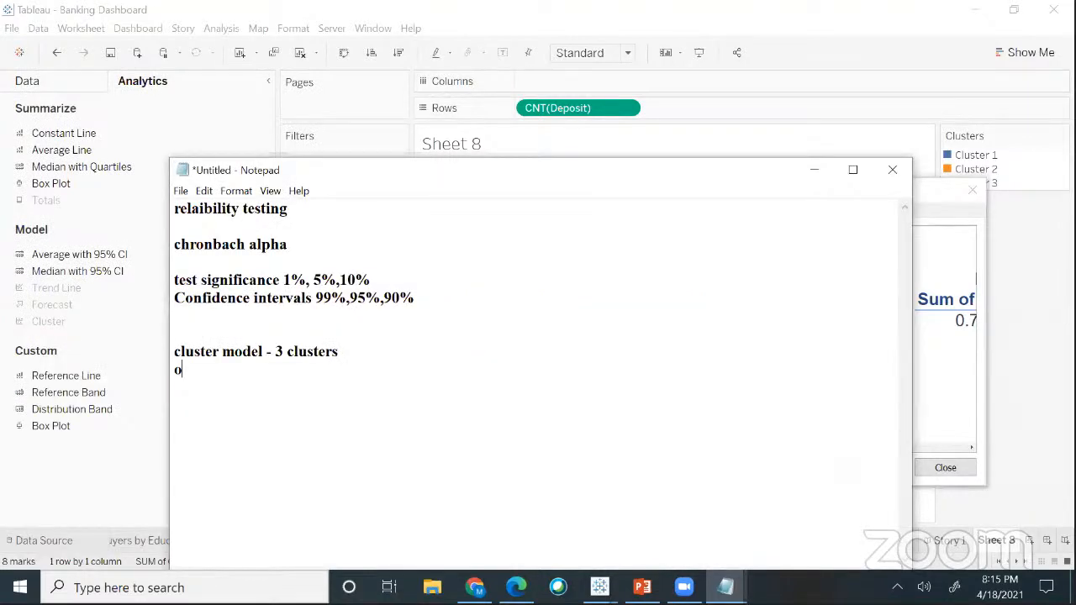
key(BackSpace)
text(p-value of)
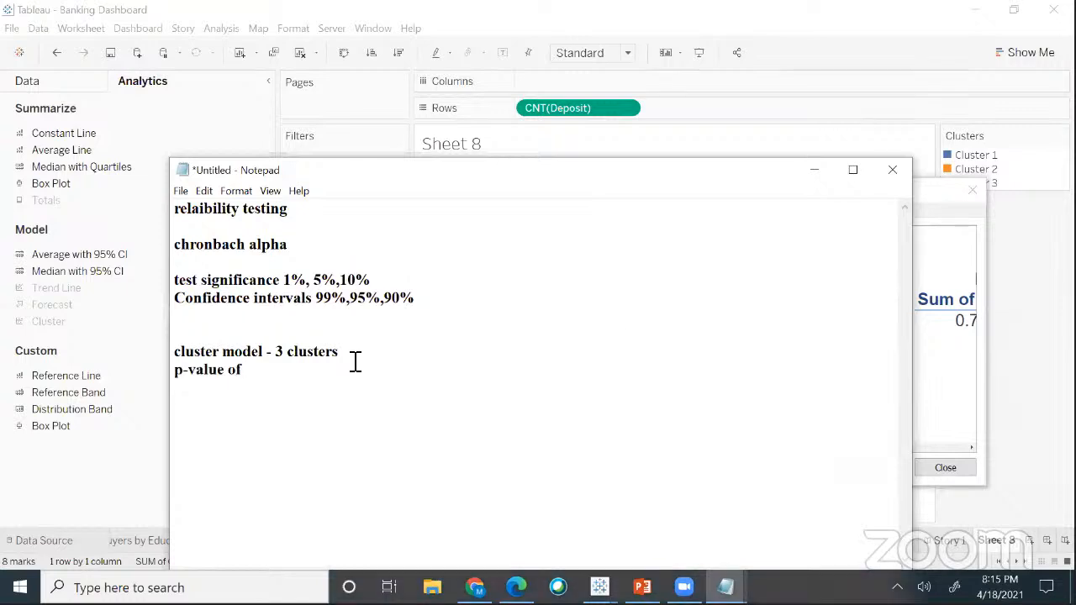
key(BackSpace)
key(BackSpace)
text(-.)
drag(586, 189, 513, 166)
key(BackSpace)
text(0.19)
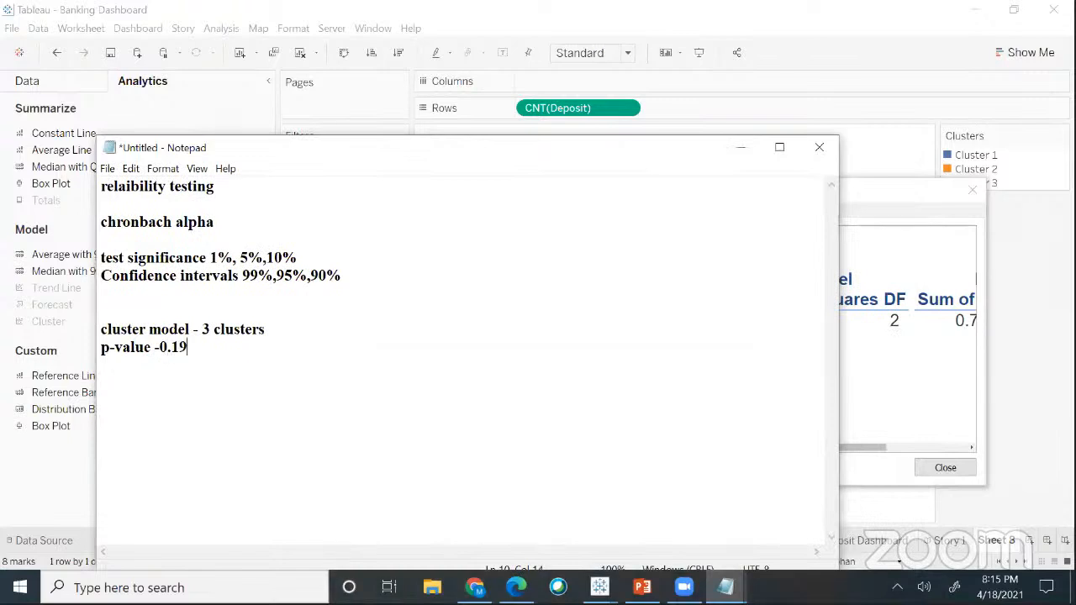
text(3)
key(Return)
key(Return)
key(Return)
text(alpha(5%))
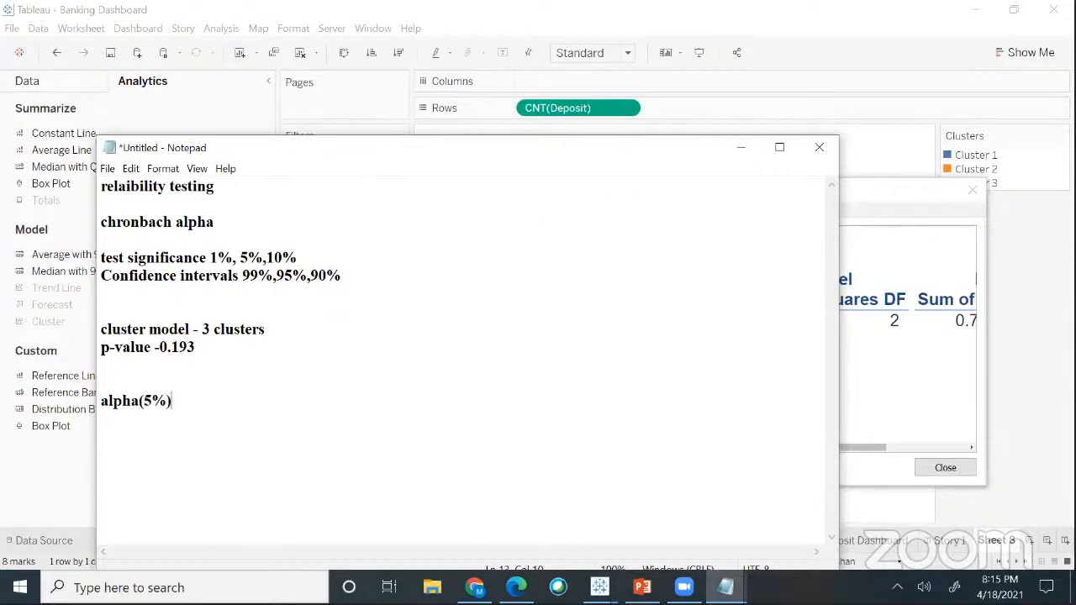
text(- 0.05)
- Highlight the p-value 0.193 and the alpha value 0.05 to compare them
drag(160, 348, 202, 353)
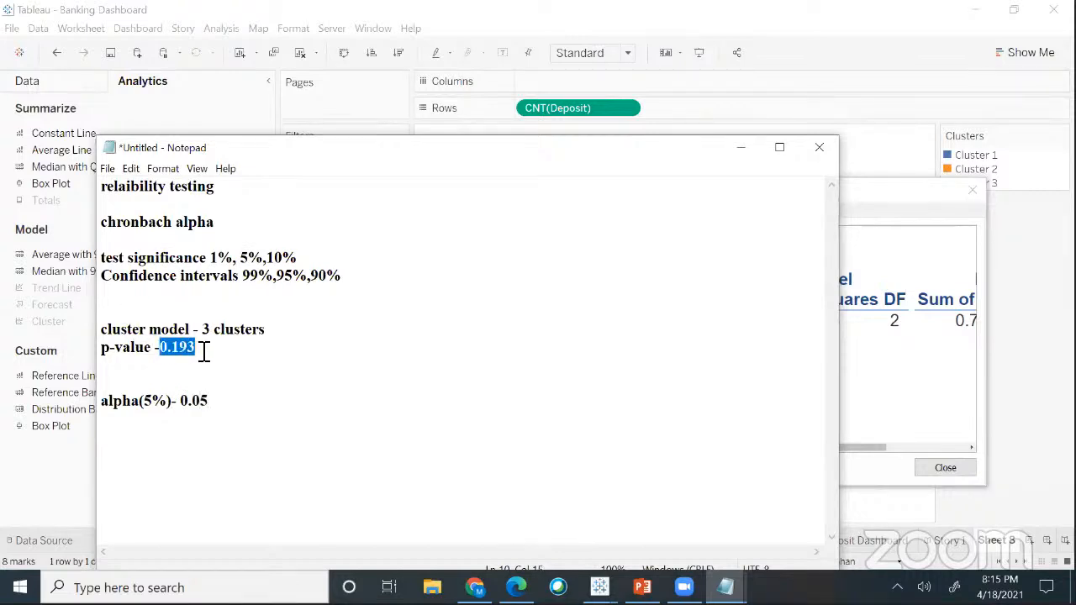
click(183, 405)
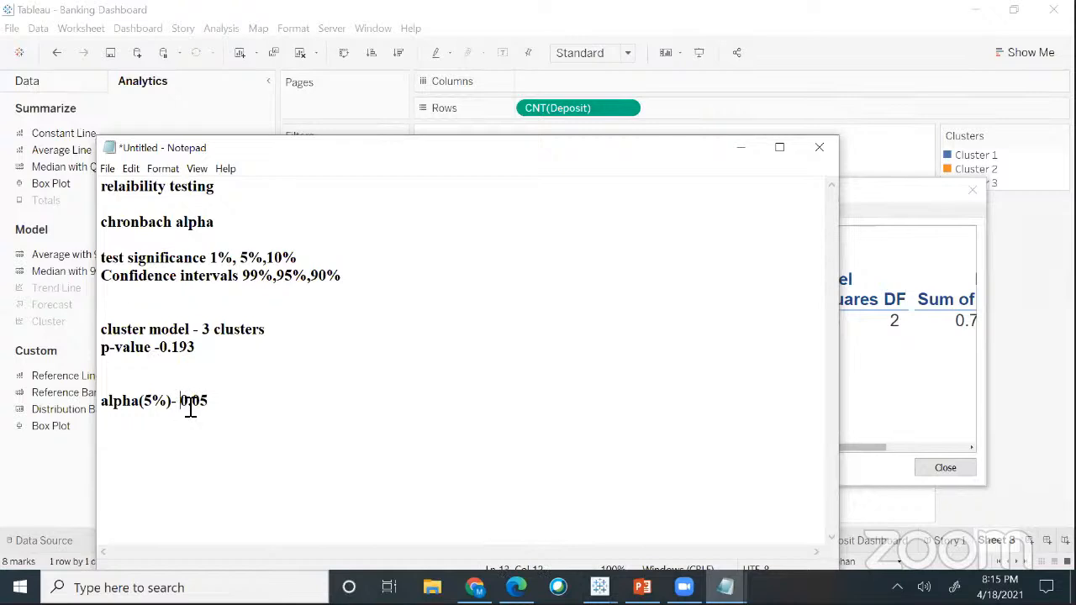
shift+click(229, 392)
drag(167, 348, 197, 352)
- Add the comparison '0.193>0.05' below the alpha line
click(222, 402)
key(Return)
key(Return)
key(Return)
text(0.193>0.05)
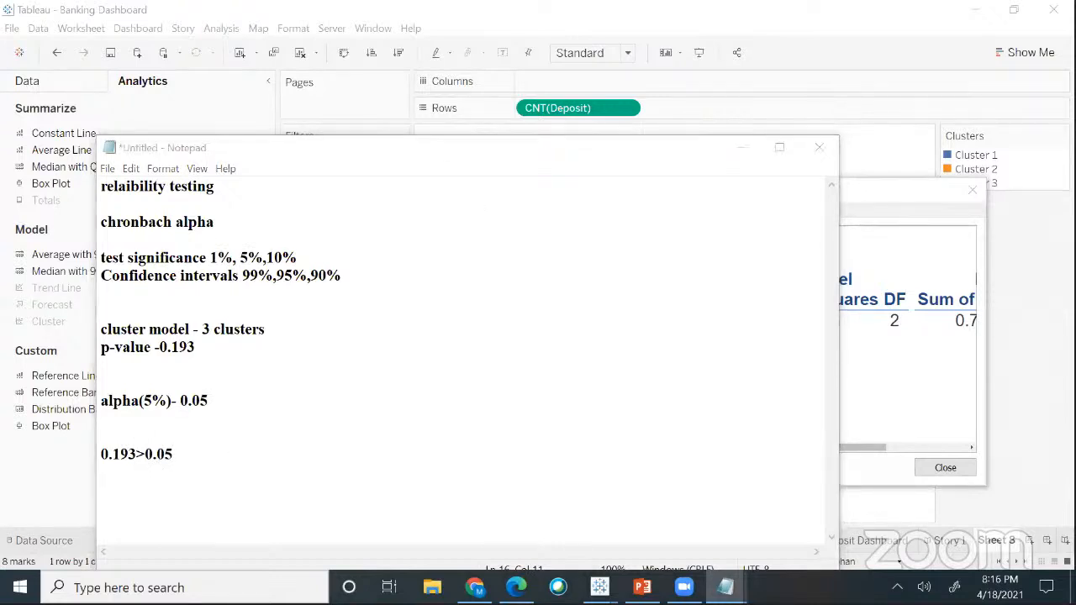
key(Return)
key(Return)
key(Return)
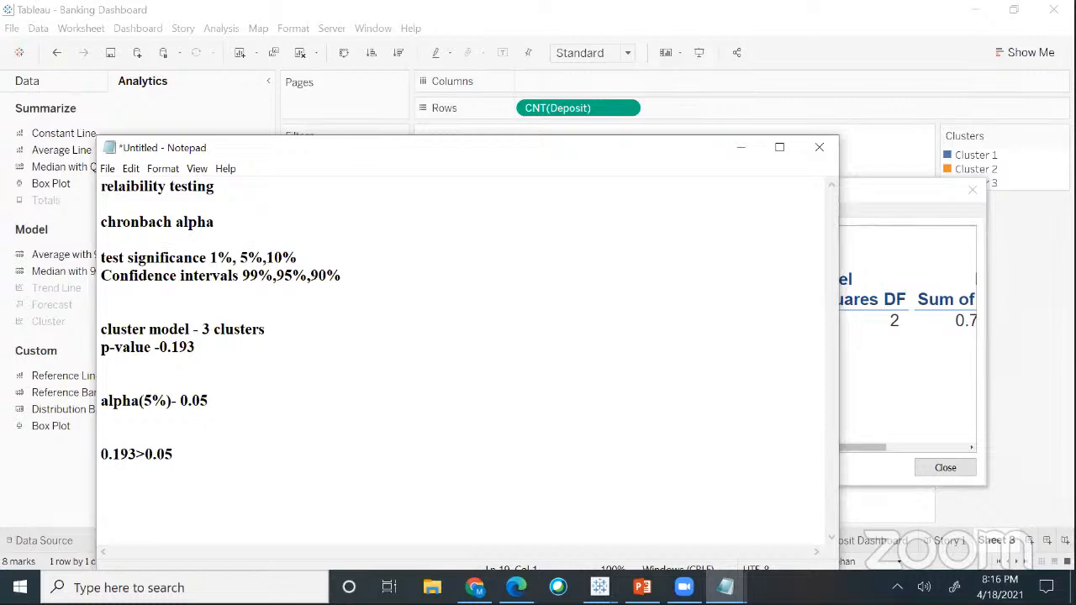
- Type 'reject null hypothesis' and begin a 'Null Hypothesis' line underneath
text(reject null hypot)
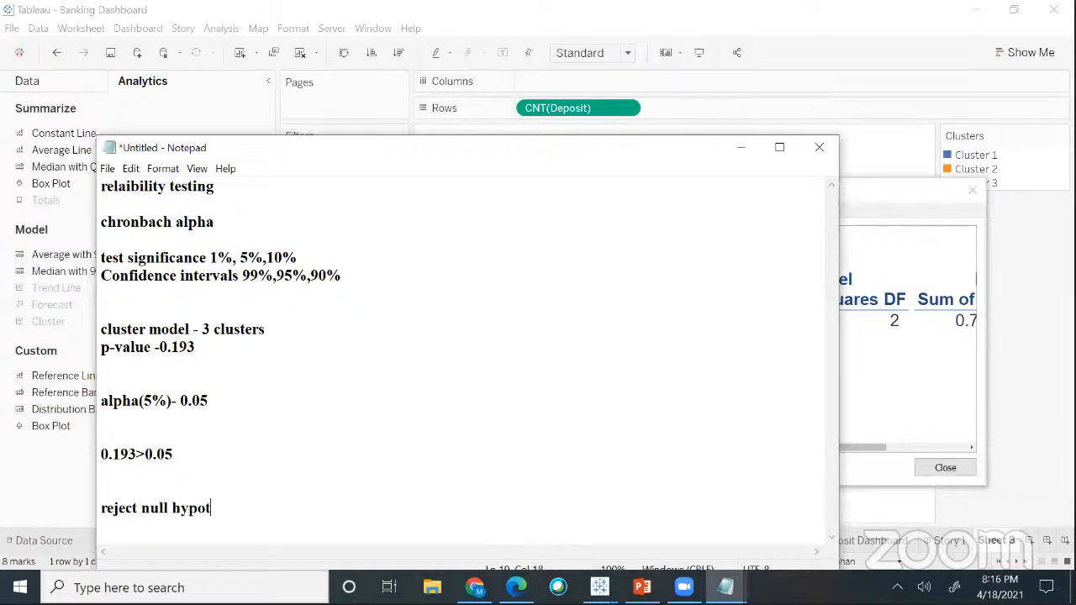
text(heiss)
key(BackSpace)
key(BackSpace)
key(BackSpace)
text(sis)
key(Return)
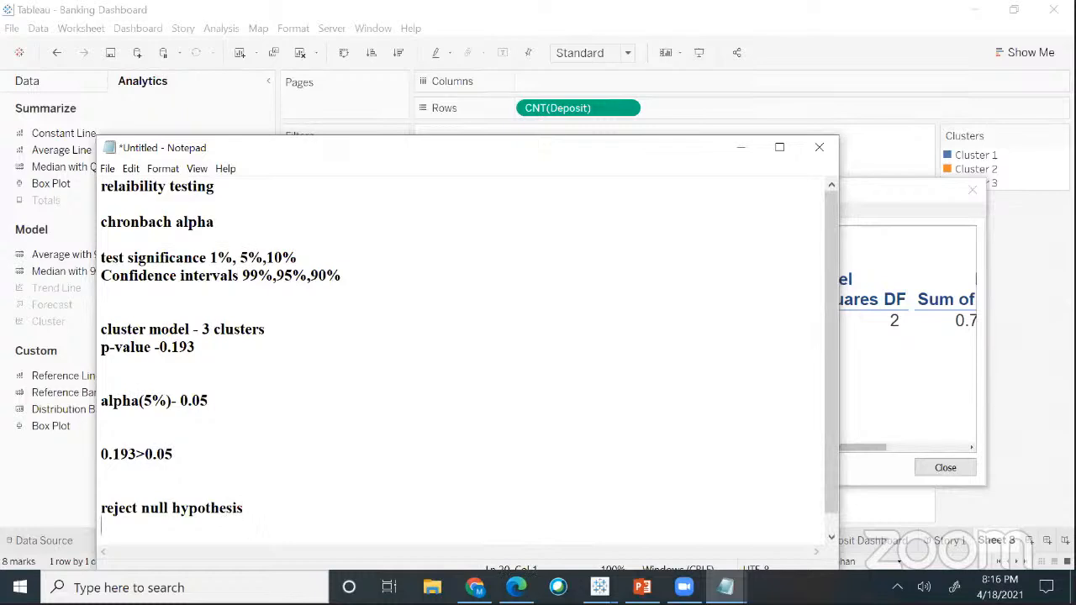
key(Return)
key(Return)
text(Nu)
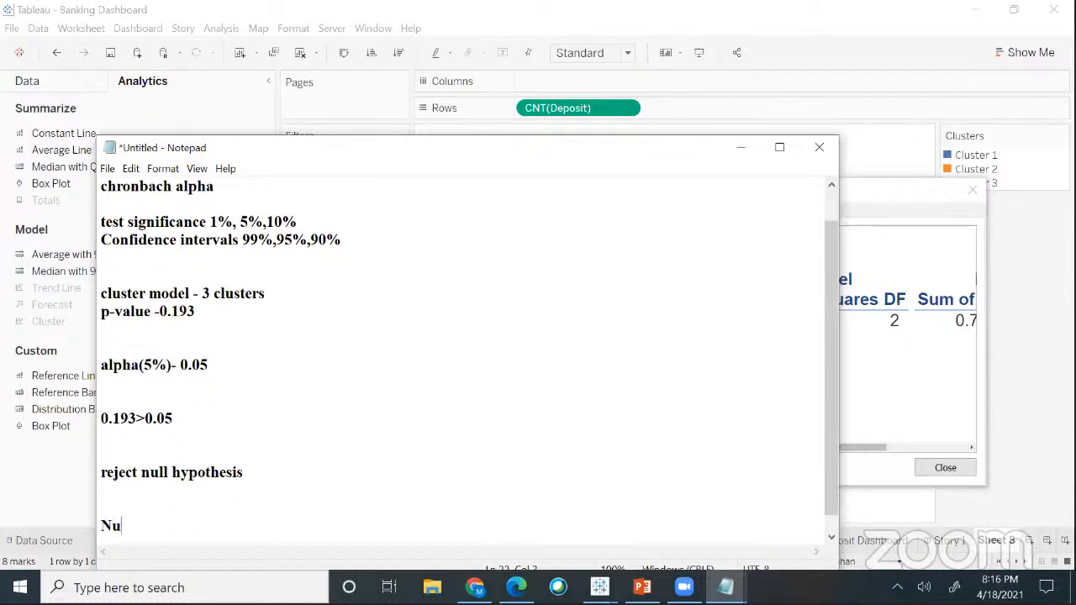
text(ll Hypot)
key(BackSpace)
- Complete the line 'Null Hypotheis: Predictors doesn't affect deposit buyer nature'
text(othsis)
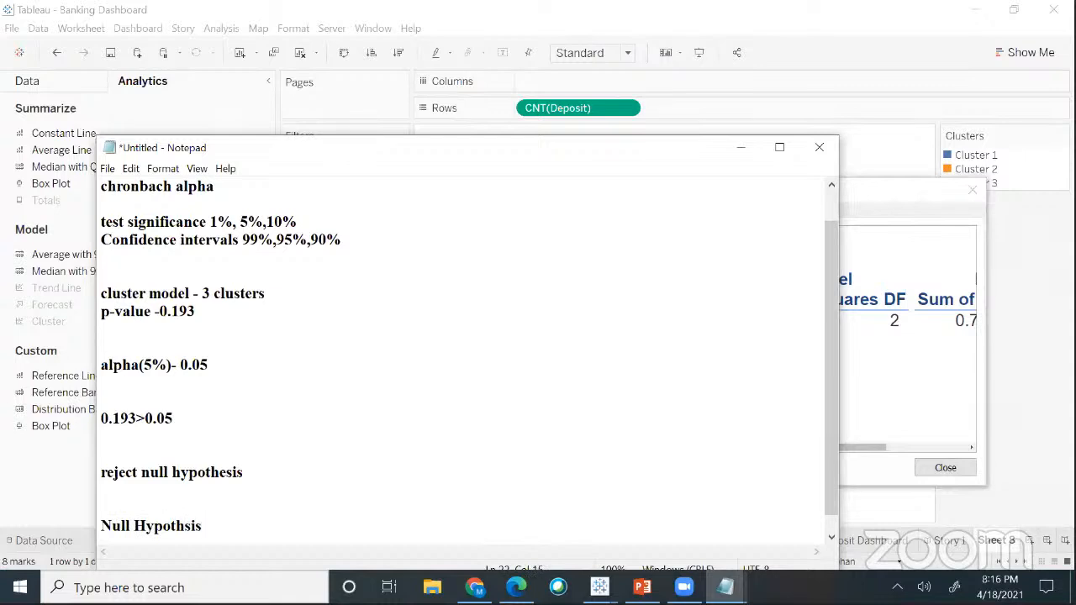
key(BackSpace)
key(BackSpace)
key(BackSpace)
text(eis: Preditors)
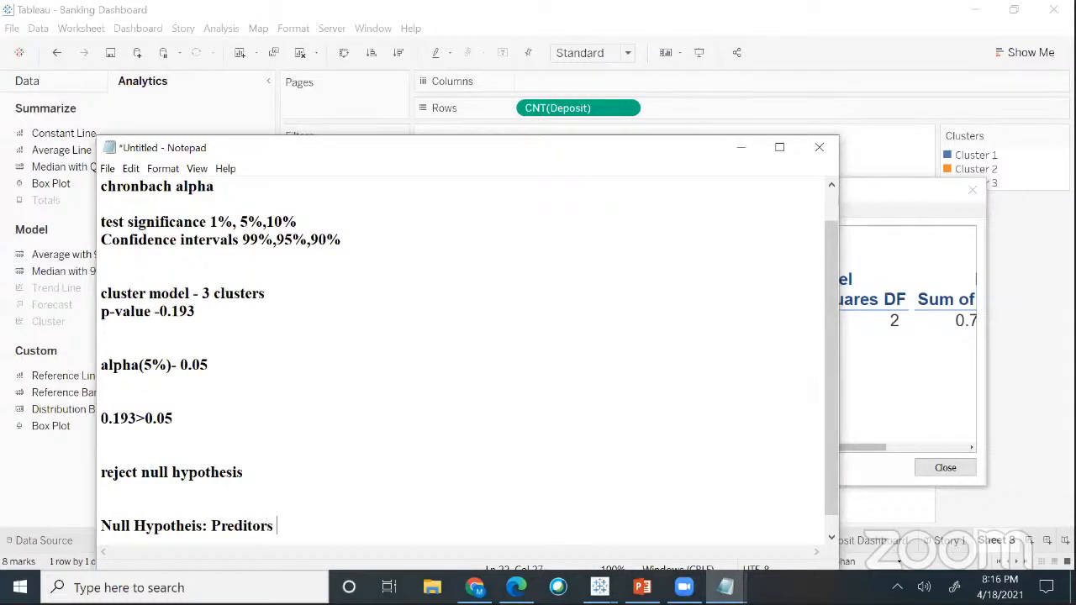
key(BackSpace)
key(BackSpace)
key(BackSpace)
key(BackSpace)
text(ctor)
key(BackSpace)
text(s)
text(doesn't affect)
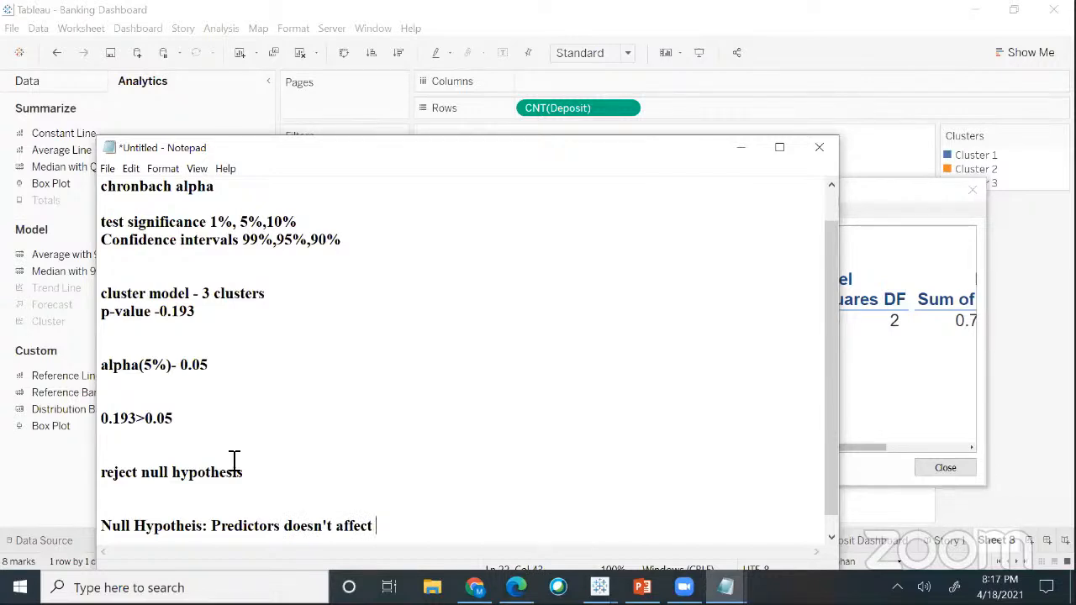
text(deposit buyer nature)
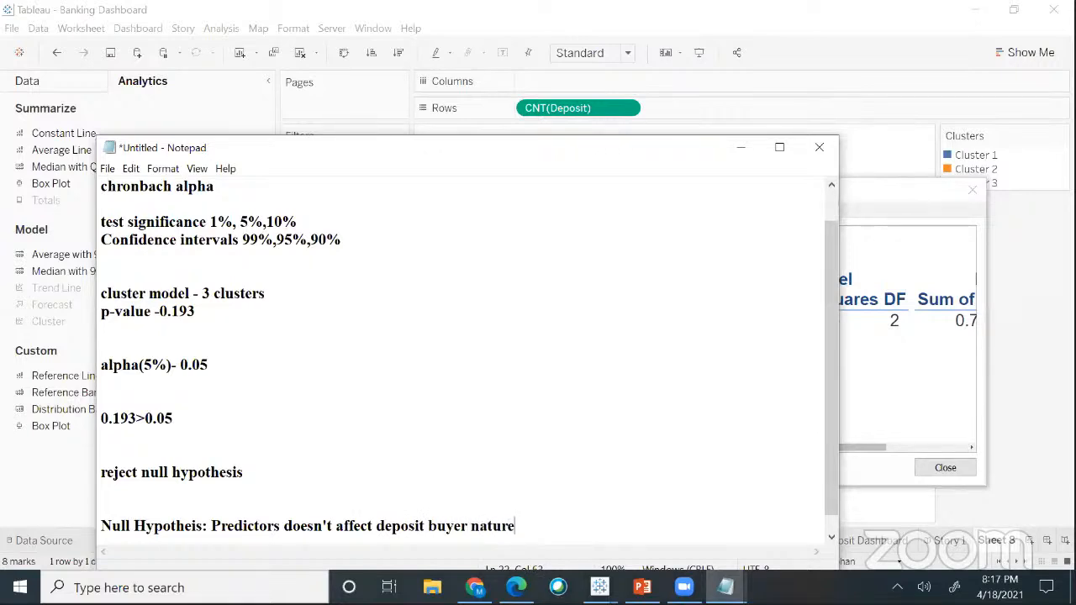
- Add 'Alternative Hypothesis: Preditors affect deposit buyer nature' and highlight both hypotheses
key(Return)
text(Al)
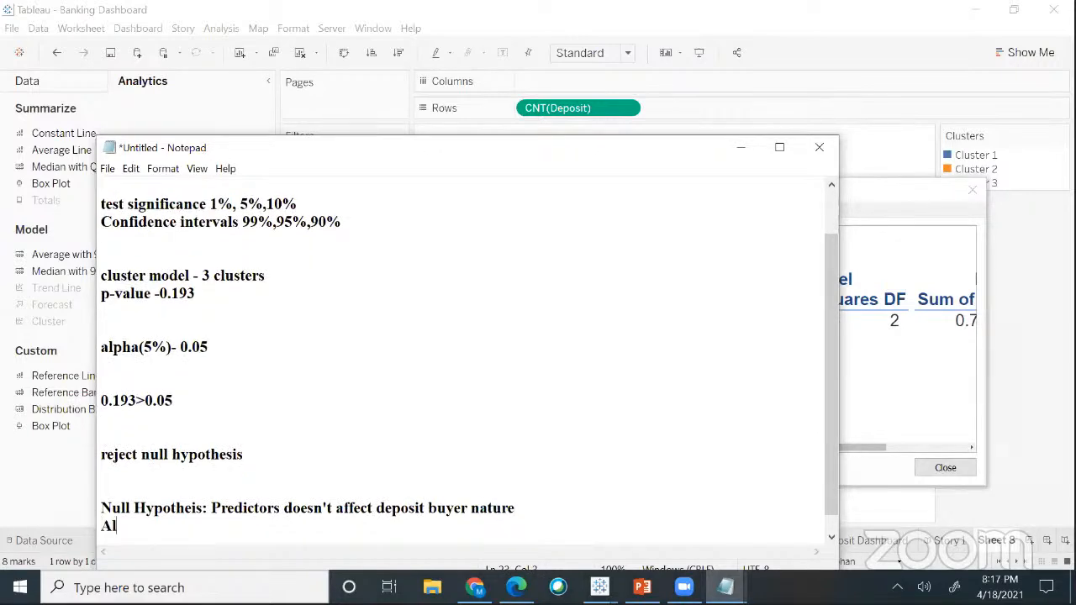
text(ternative Hypot)
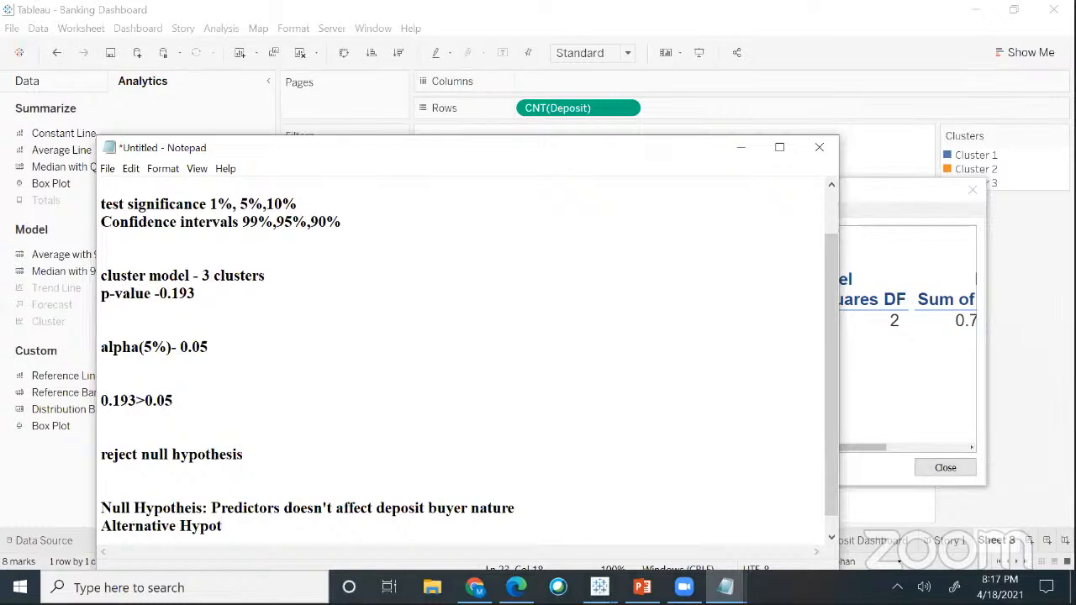
text(hesis: Preditors)
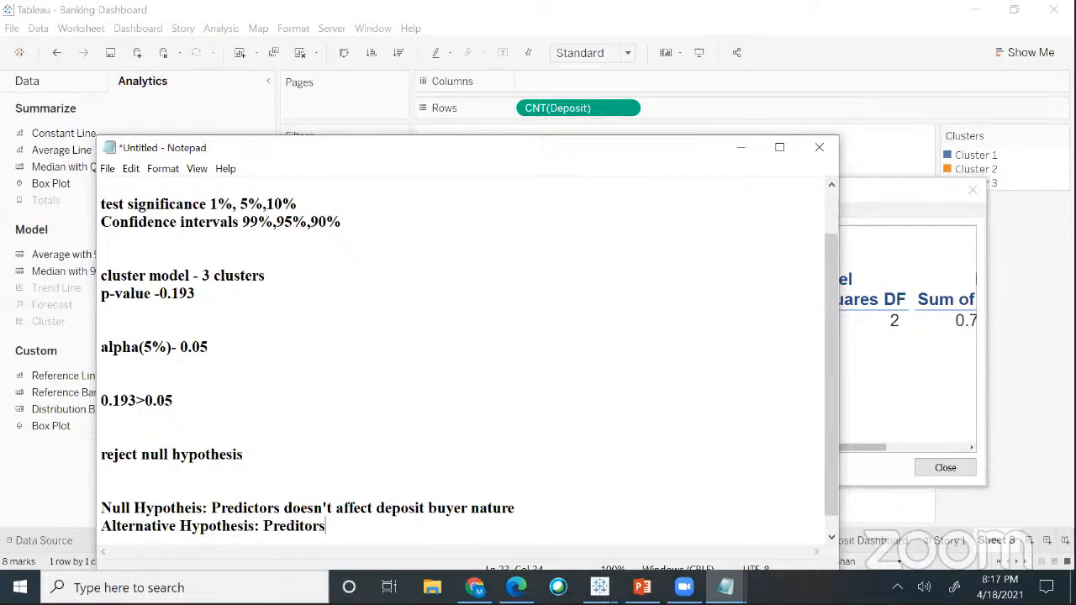
text( affect deposit buyer nature)
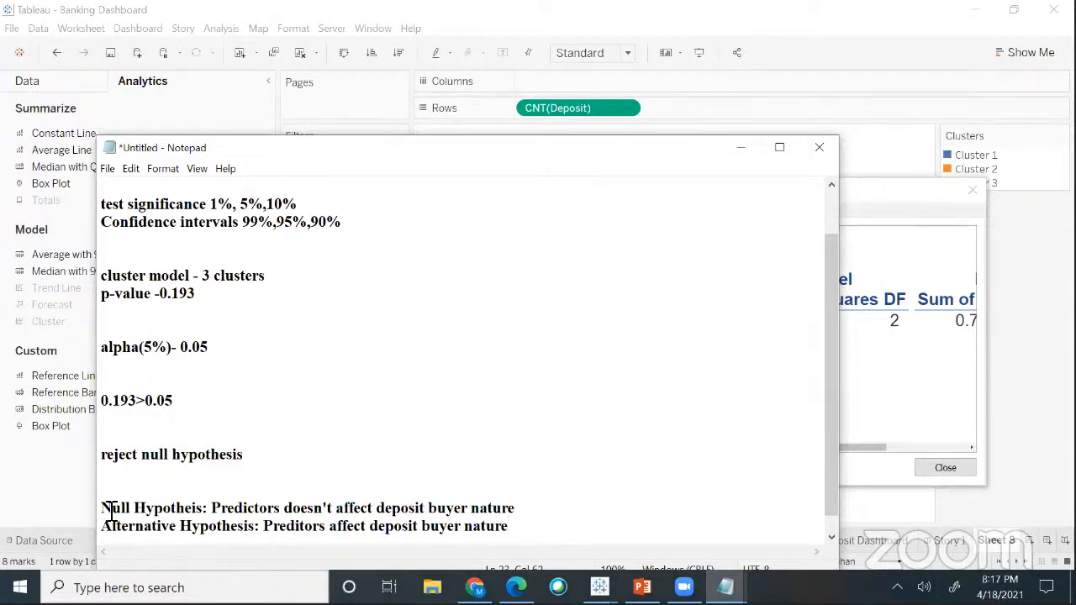
drag(101, 507, 541, 514)
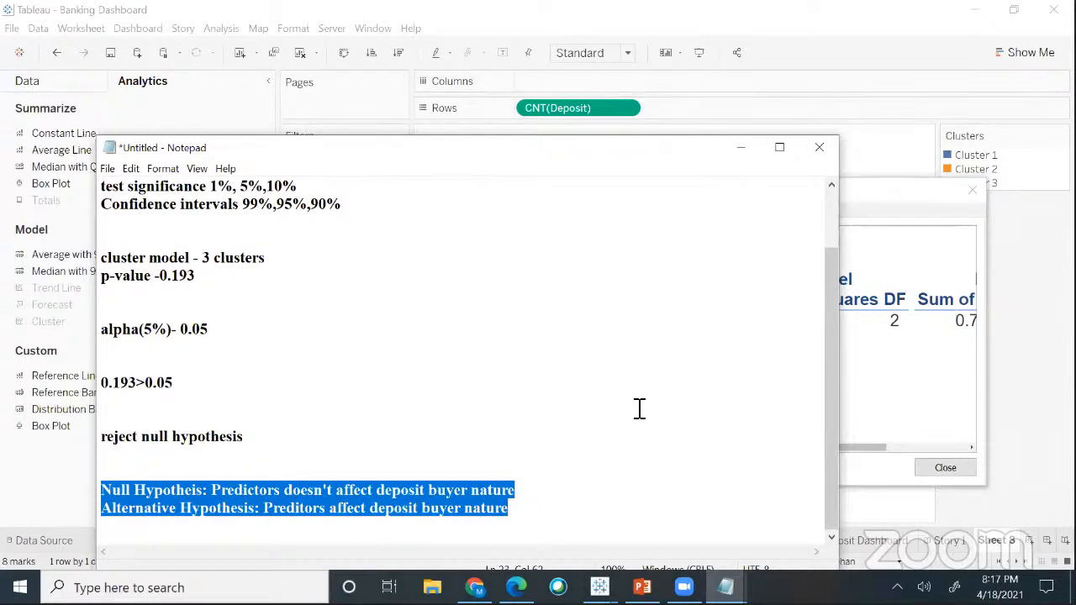
click(419, 375)
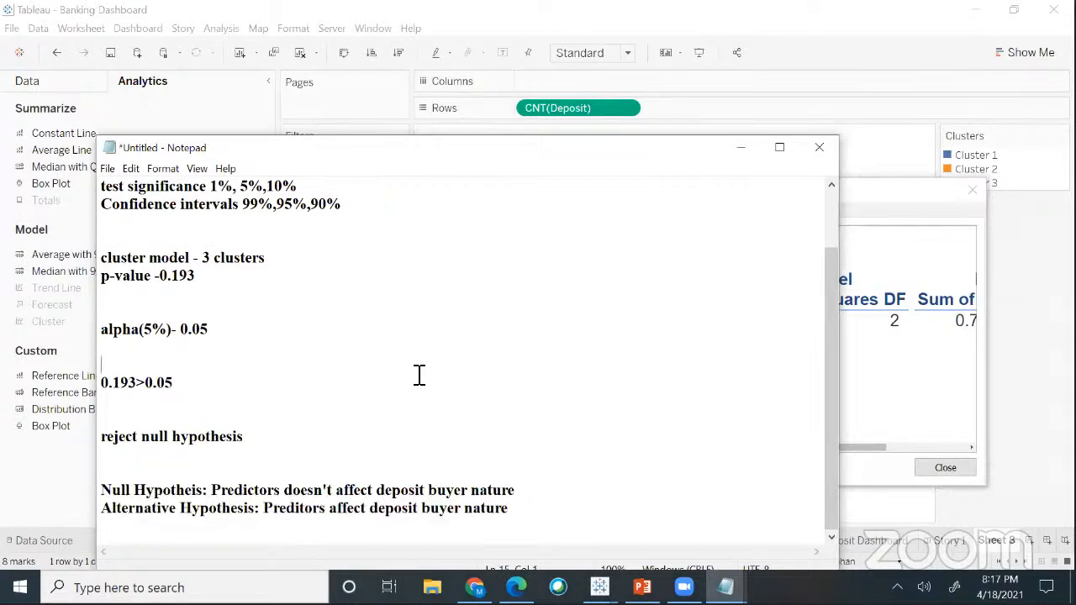
click(465, 352)
drag(108, 490, 214, 488)
click(205, 468)
- Add a 'Conditions:' heading below the hypotheses
click(547, 512)
key(Return)
key(Return)
key(Return)
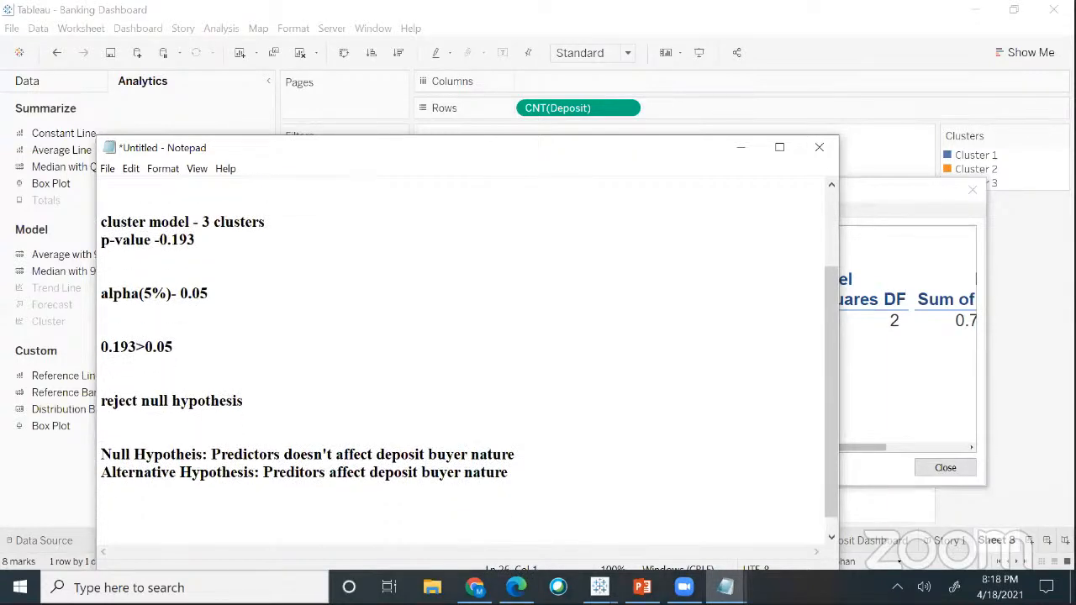
text(Conditions)
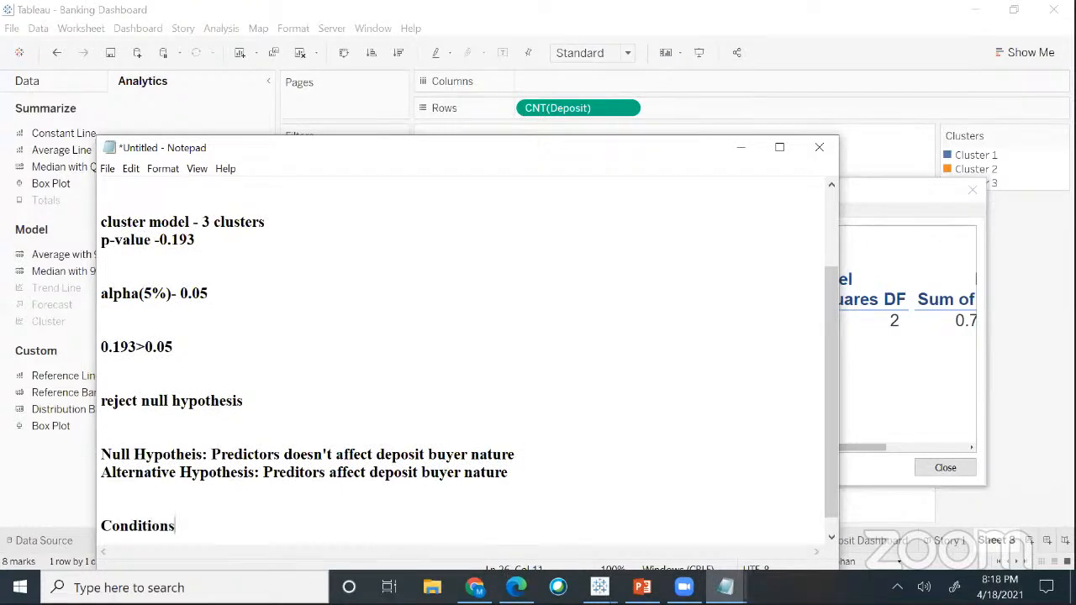
text(:)
key(Return)
- Write the rule 'If model generated p-value <alpha --- reject null hypothesis'
text(I)
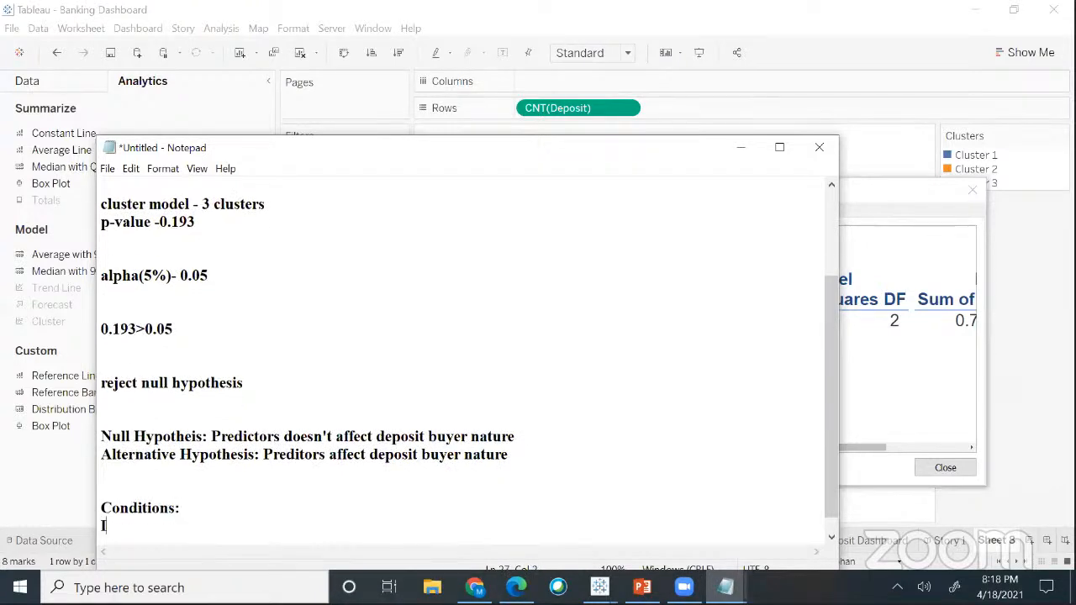
text(f model generated p=)
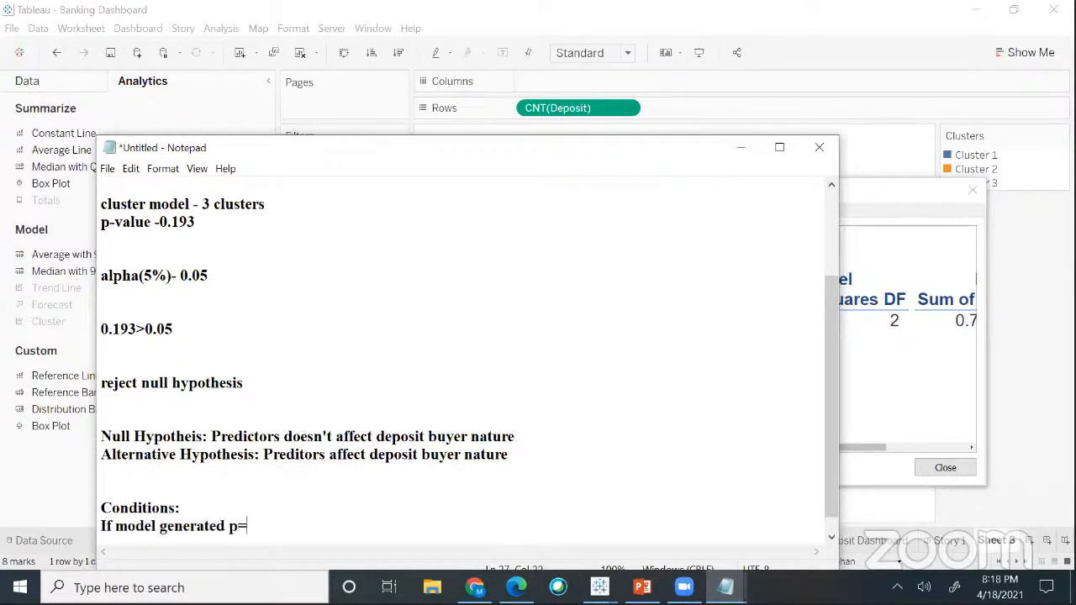
key(BackSpace)
text(-value <alphs)
key(BackSpace)
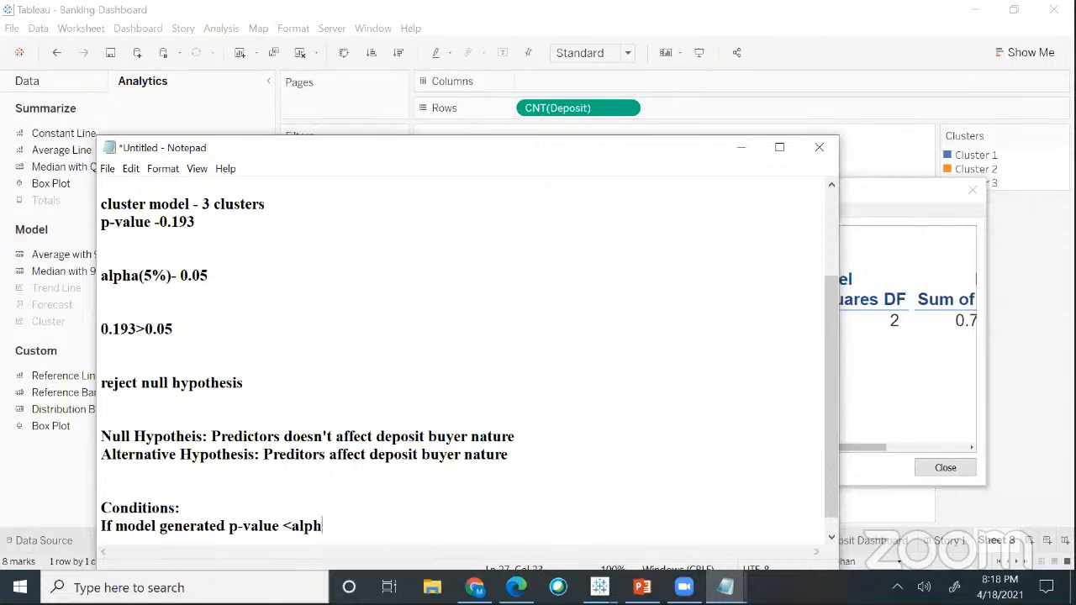
text(a --- rejet)
key(BackSpace)
text(ct nul)
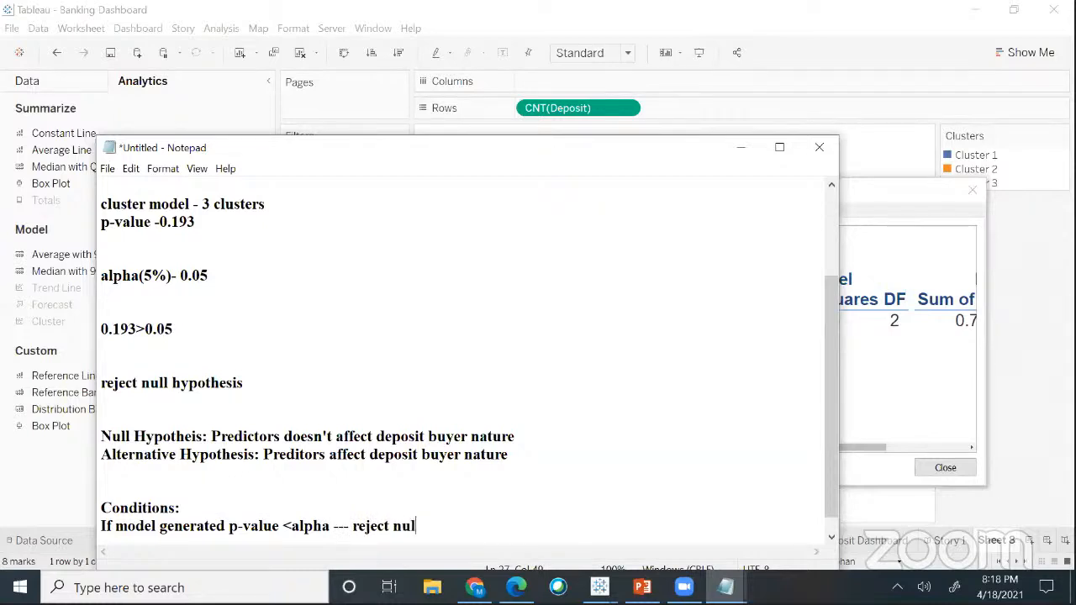
text(l hypoth)
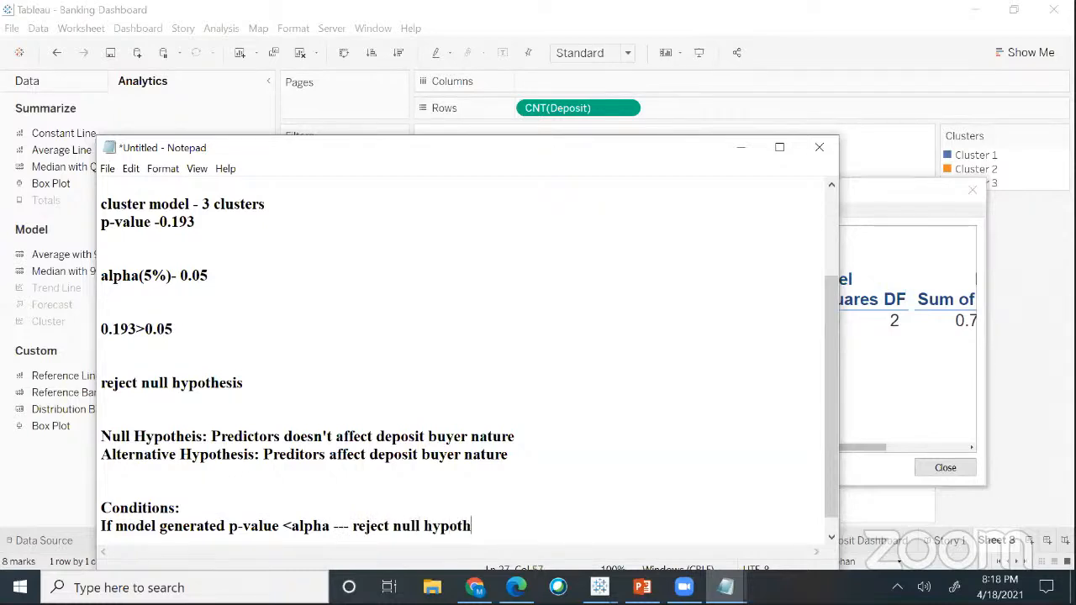
text(esis)
key(Return)
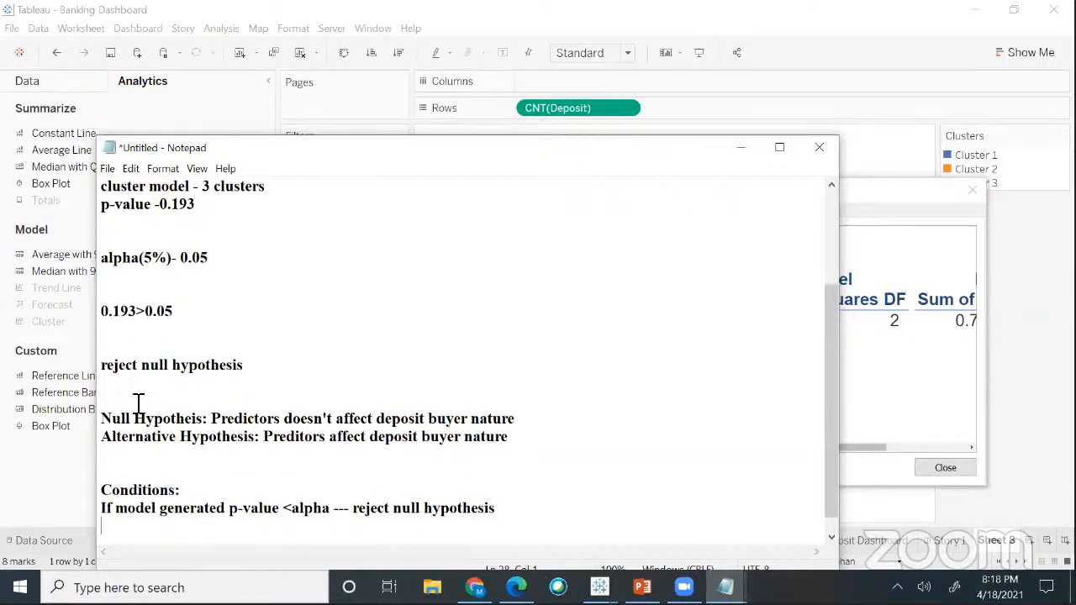
- Change 'reject' to 'accept' and add 'If model generated p-value >alpha --- accept null hypothesis'
drag(101, 365, 141, 365)
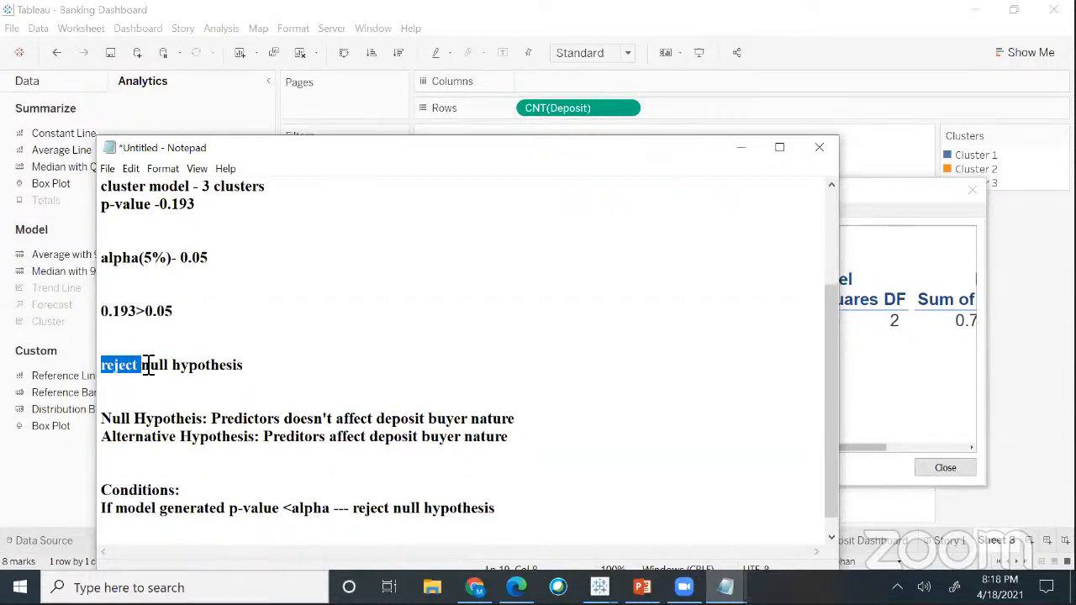
text(accept)
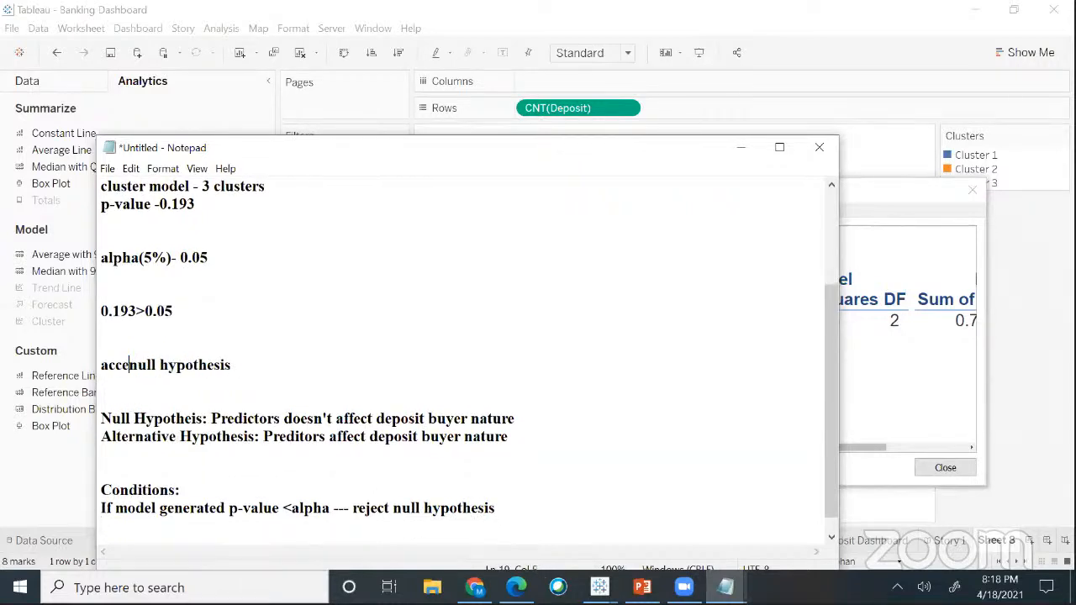
click(519, 518)
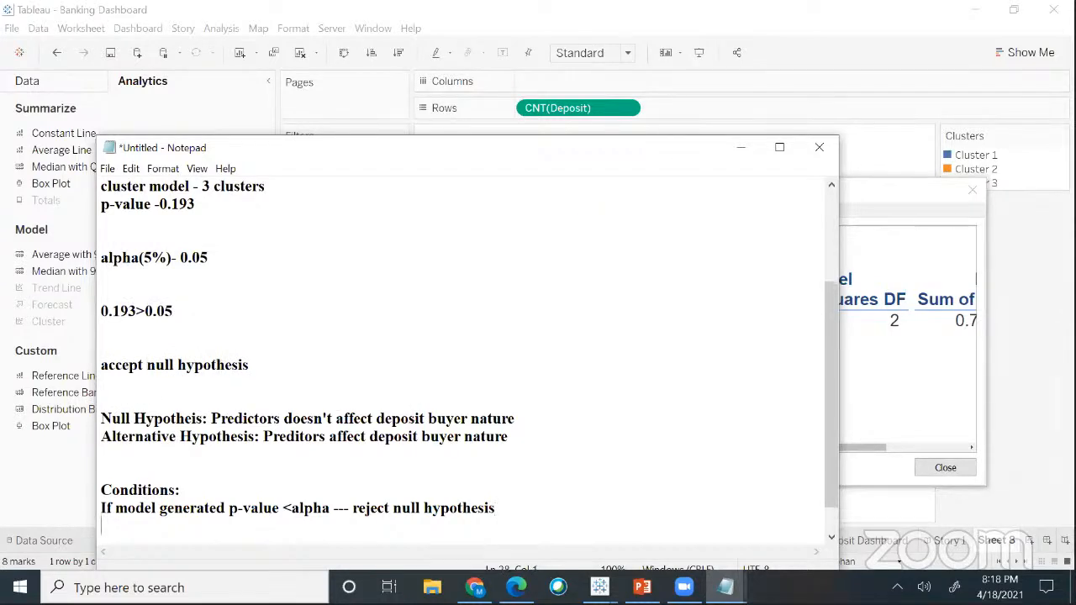
text(If model ge)
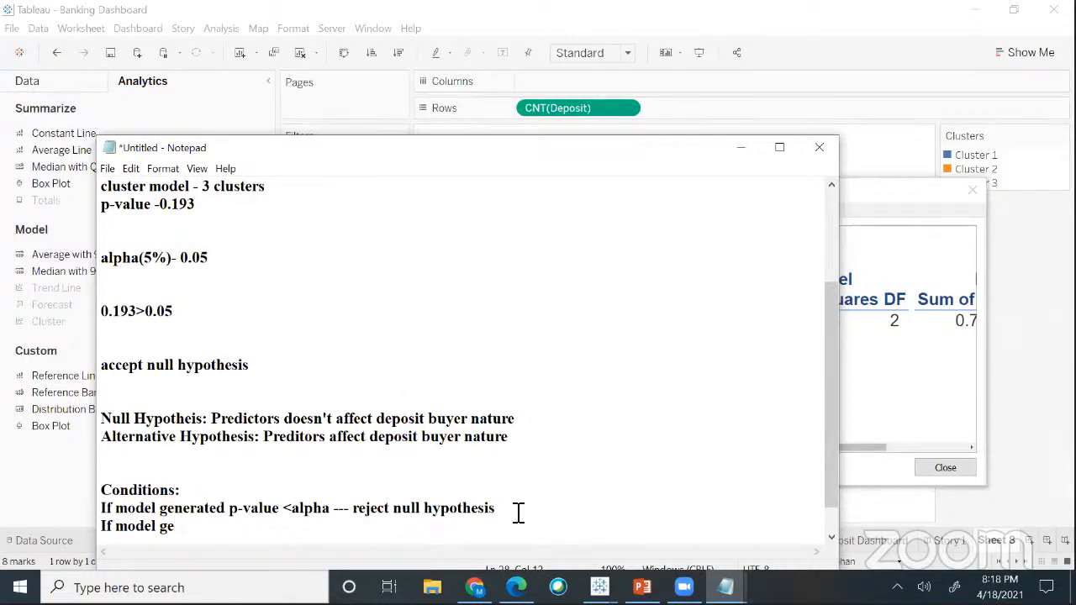
text(nerated p-va)
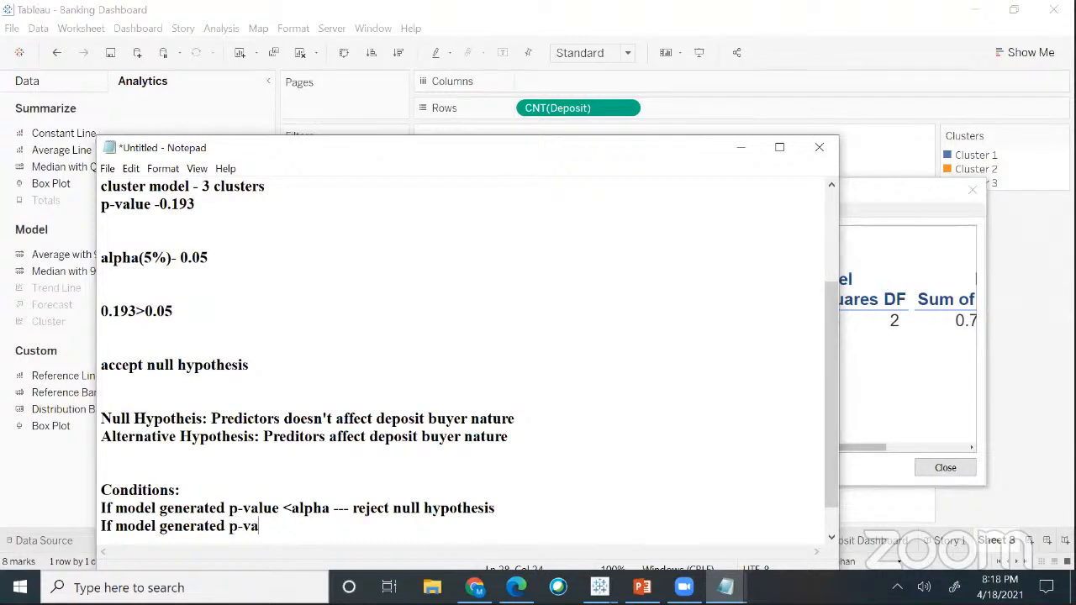
text(lue >alpha)
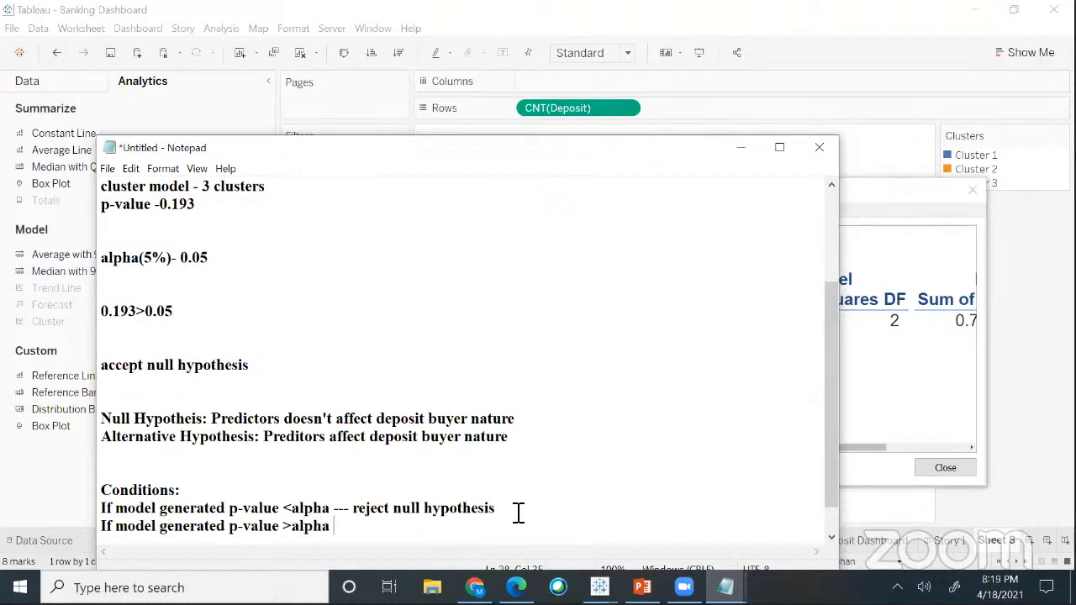
text( --- accept null)
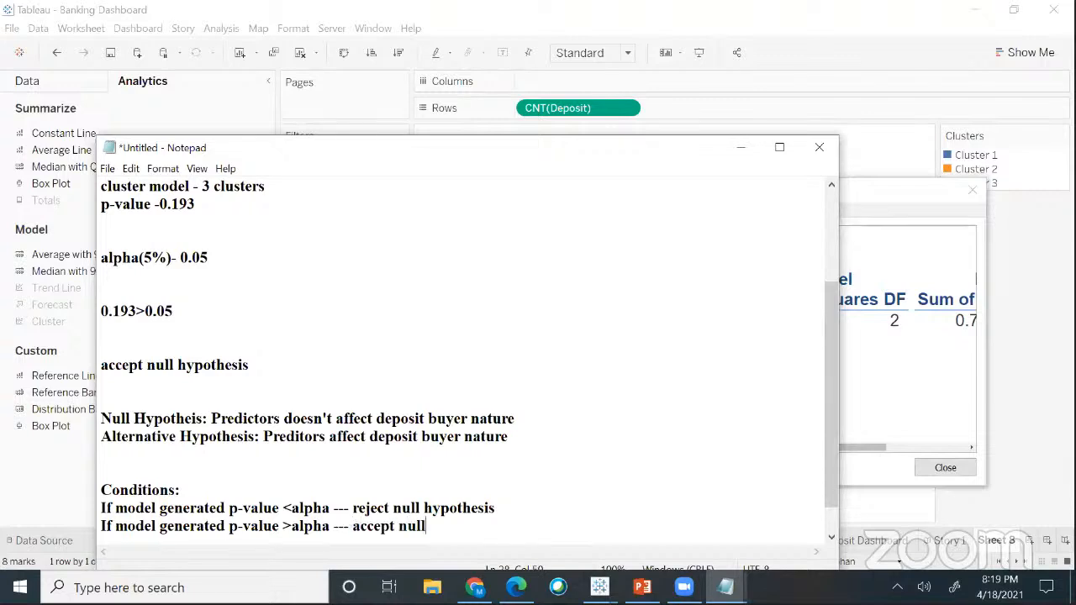
text( hypothese)
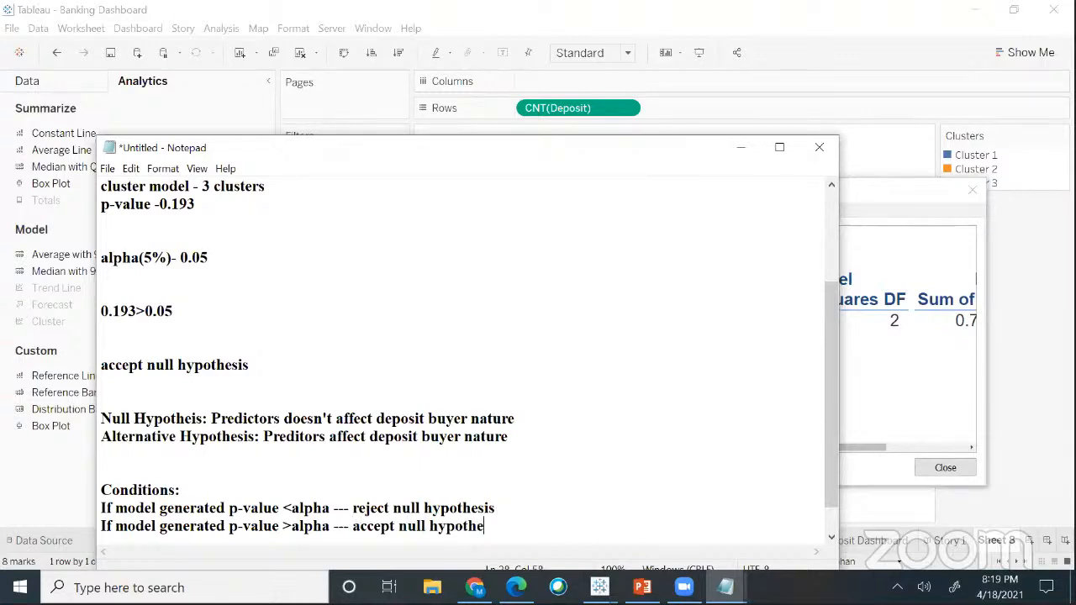
key(BackSpace)
key(BackSpace)
text(sis)
drag(102, 311, 178, 313)
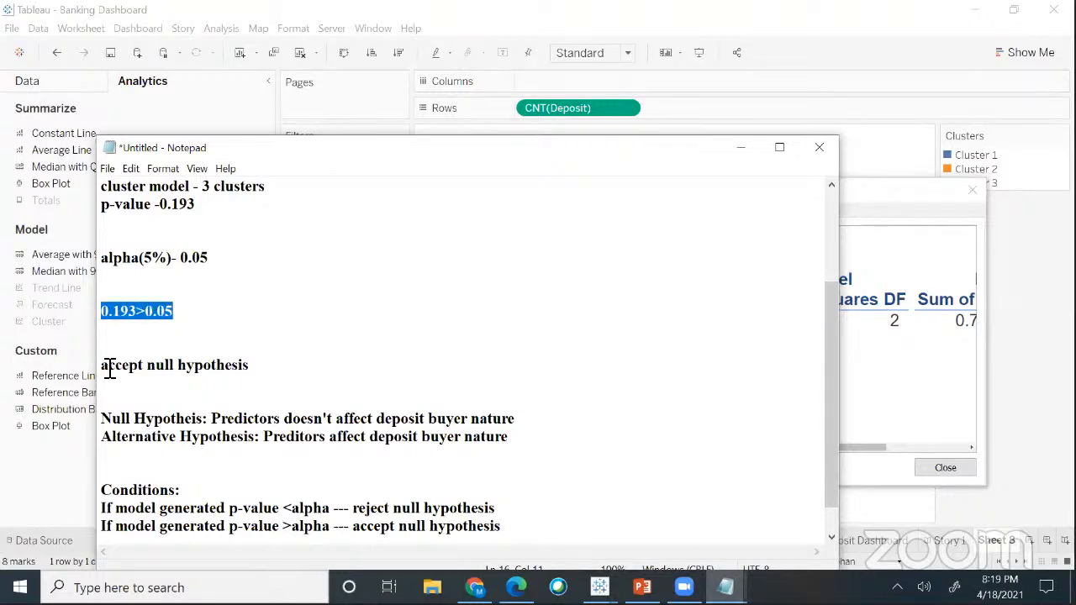
key(Right)
drag(101, 365, 267, 365)
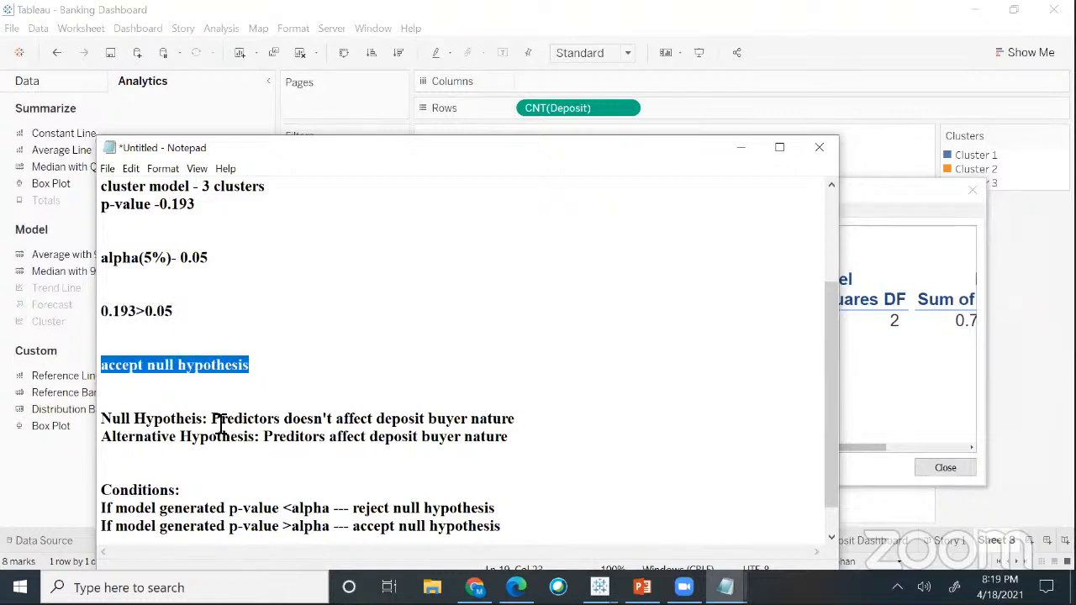
drag(217, 421, 393, 420)
drag(519, 419, 519, 419)
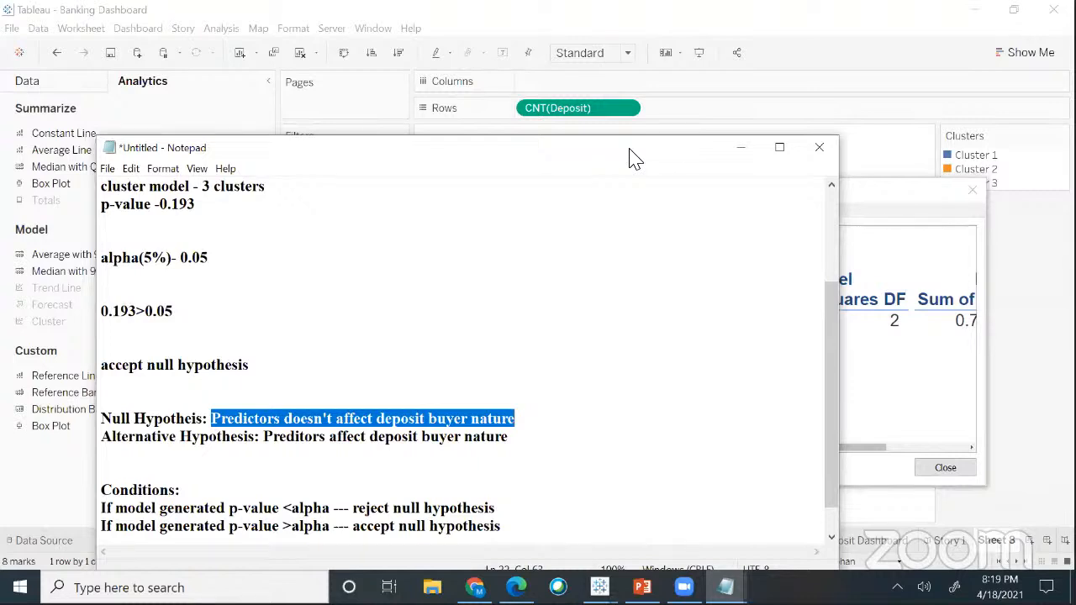
drag(630, 149, 599, 115)
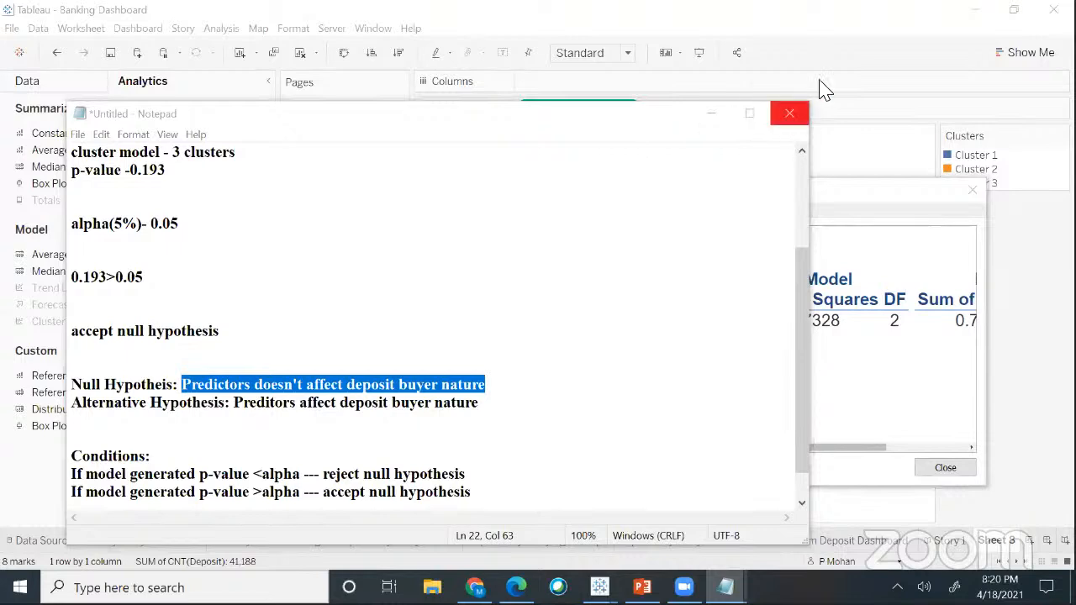
- Close Notepad without saving, then close the Describe Clusters dialog to show Sheet 8
click(789, 113)
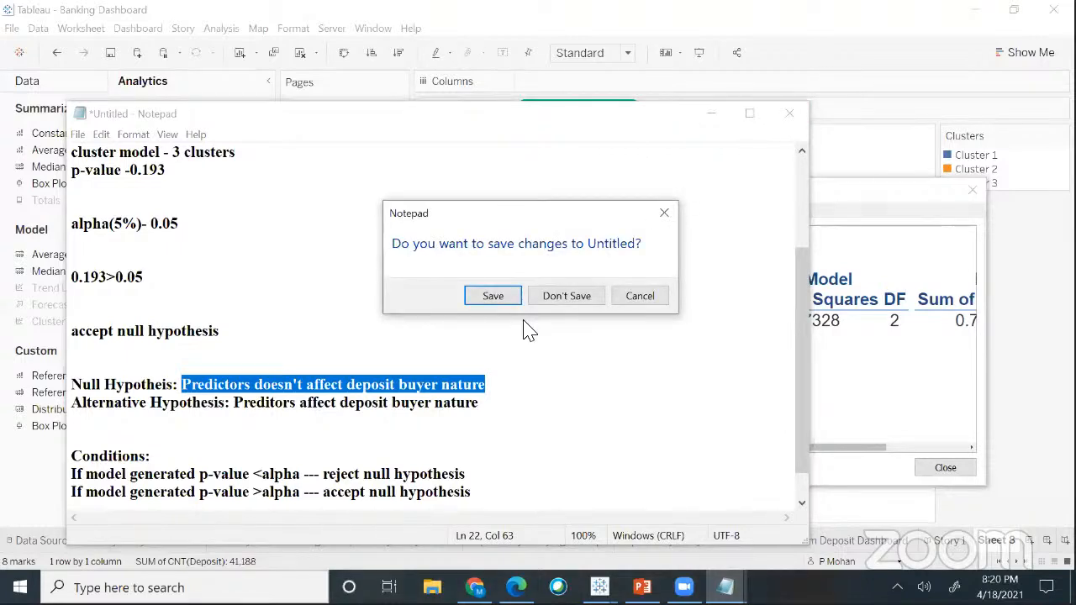
key(n)
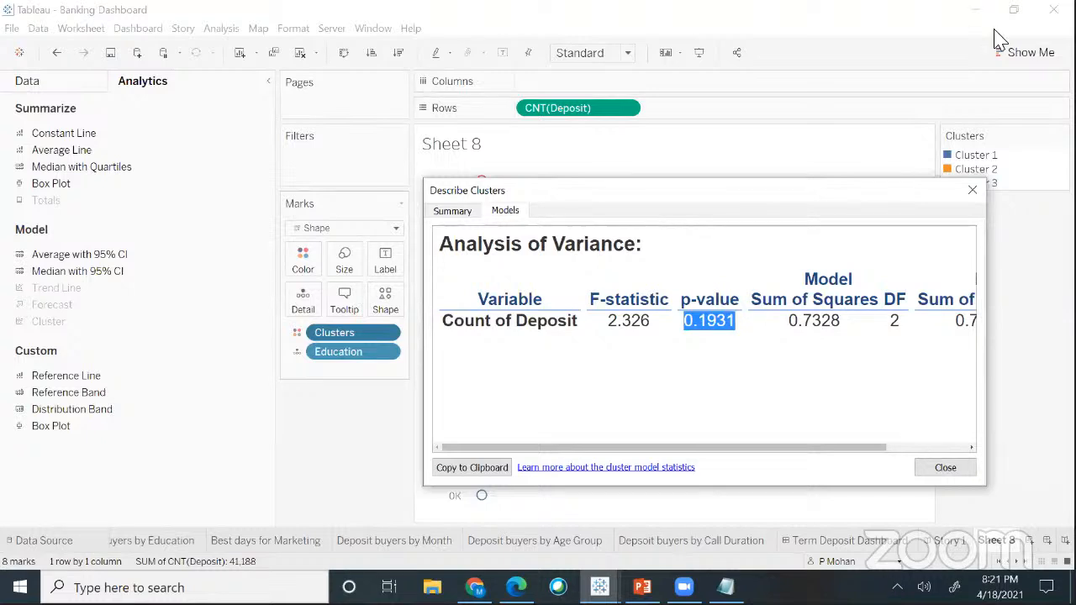
click(970, 195)
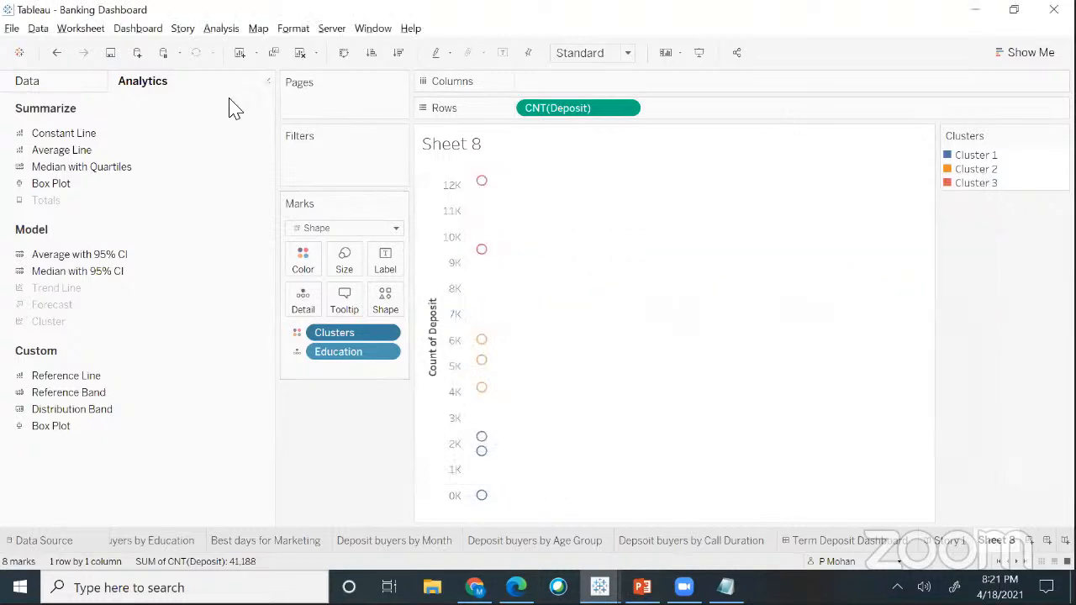